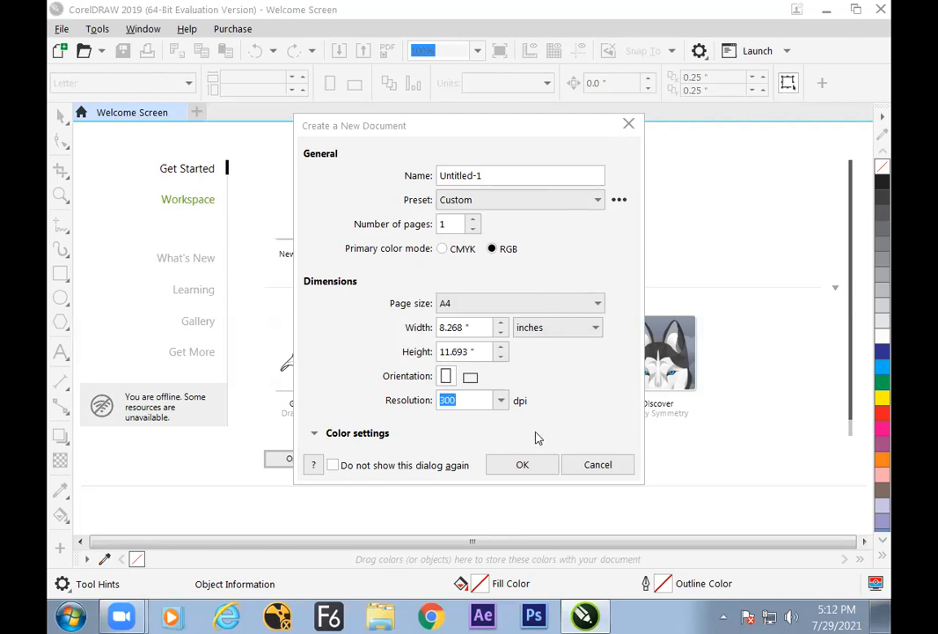
Create a new A4 portrait document in RGB at 300 dpi and activate the Blend tool
left_click(526, 465)
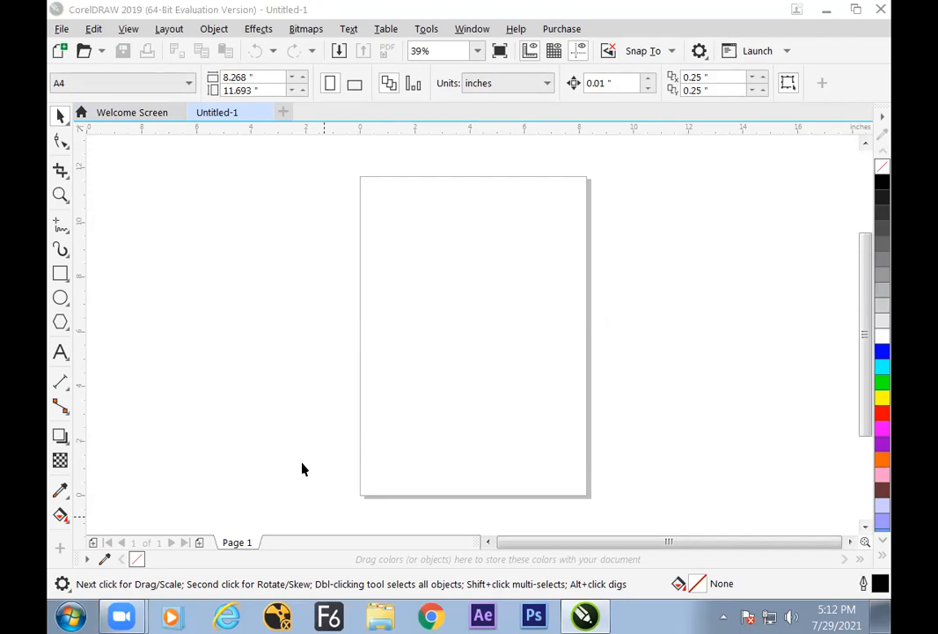
left_click(454, 296)
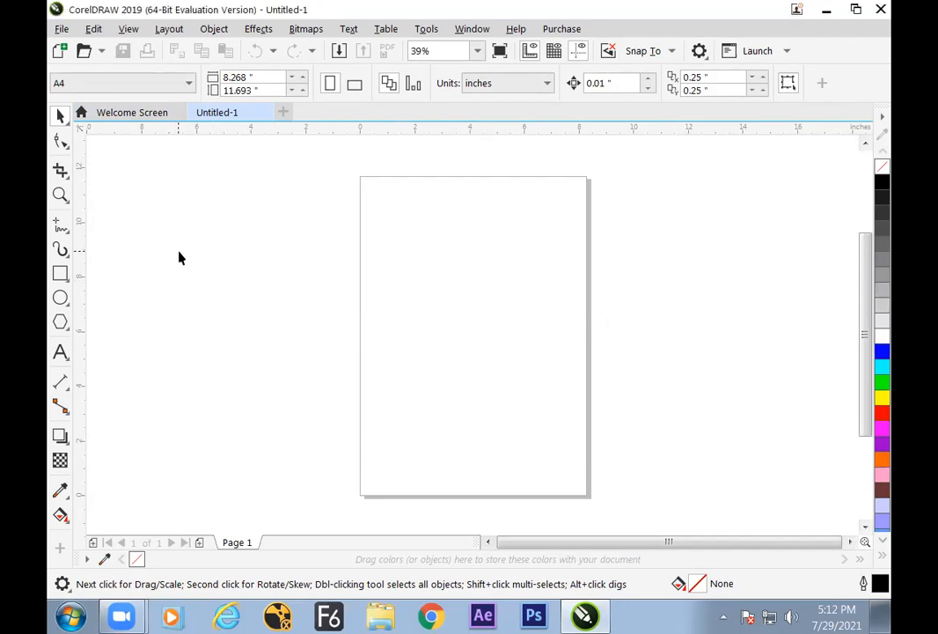
left_click(66, 440)
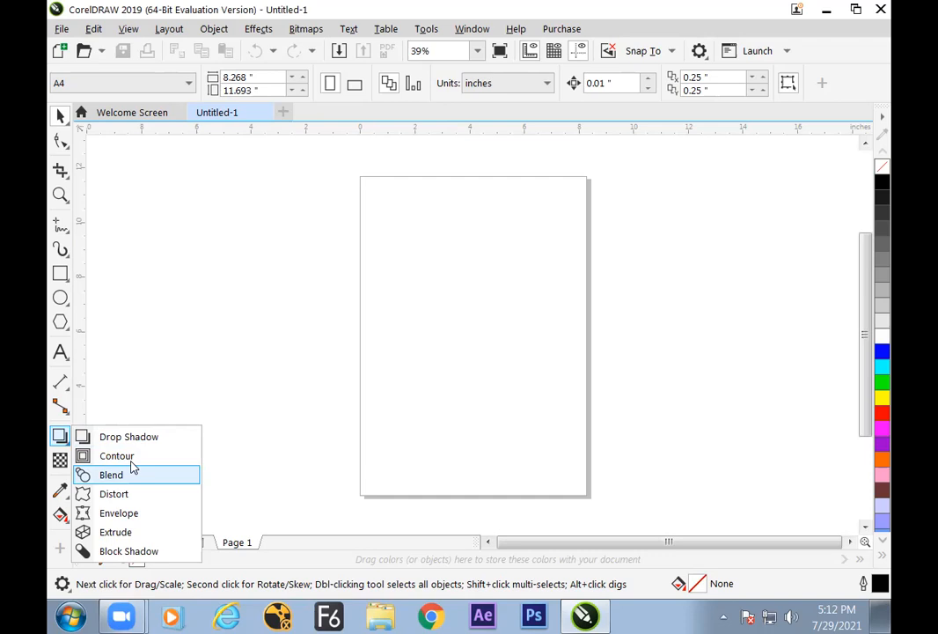
left_click(111, 474)
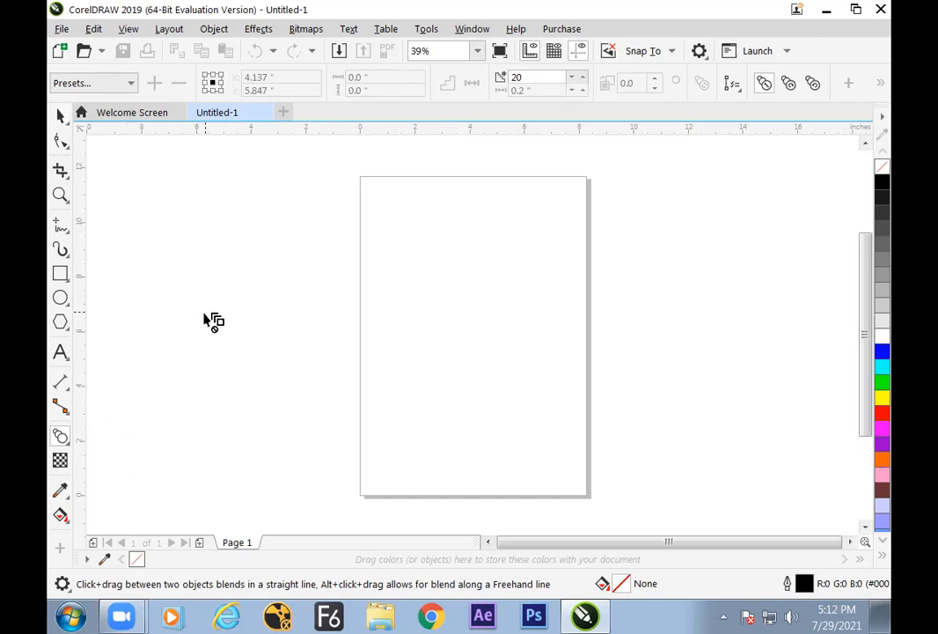
Draw an ellipse about 3.0 by 3.35 in beside the page and a small one about 0.4 by 0.46 in inside it
left_click(63, 299)
left_click_drag(237, 242, 323, 339)
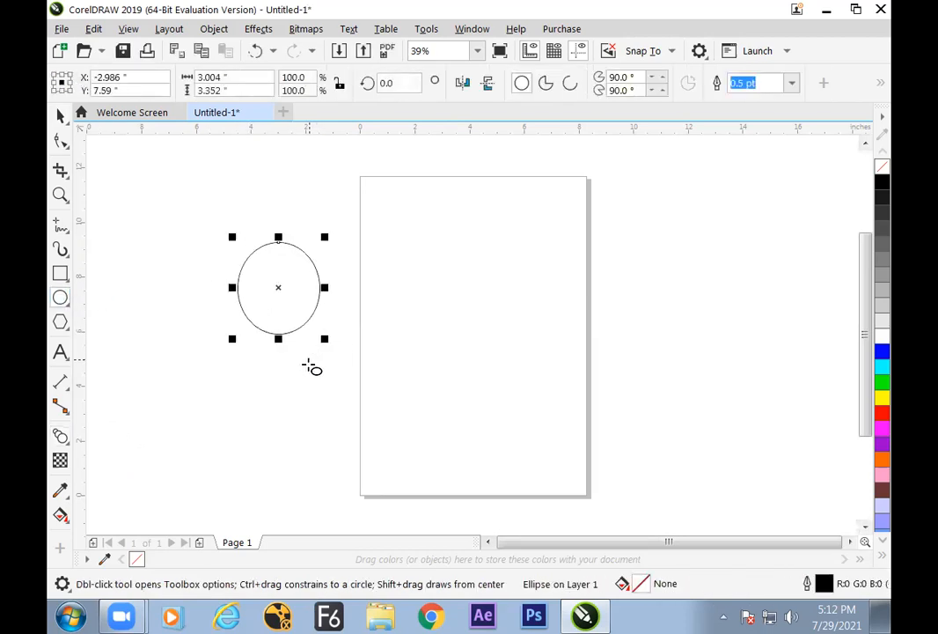
left_click_drag(284, 303, 295, 315)
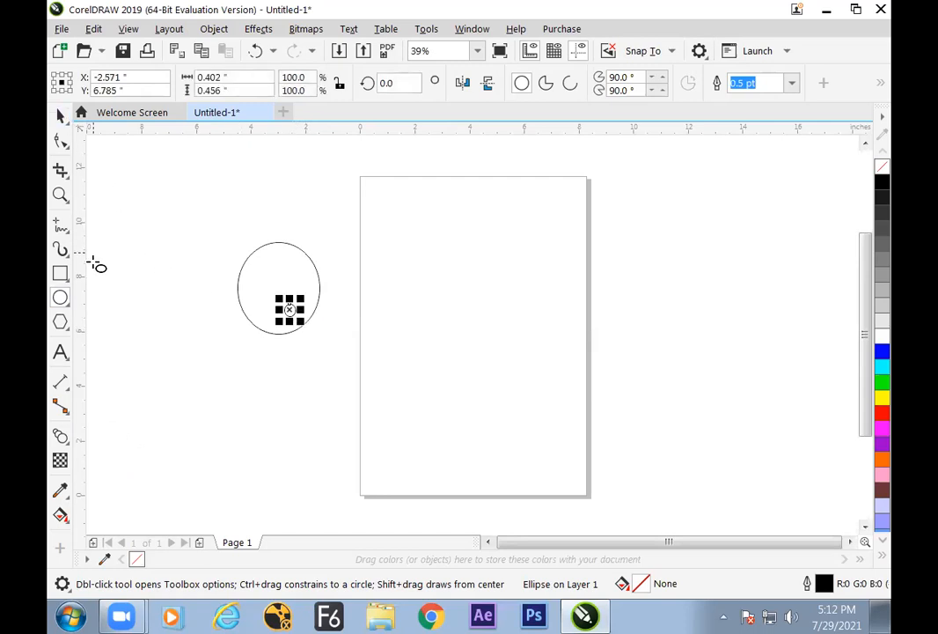
left_click(60, 115)
left_click(222, 361)
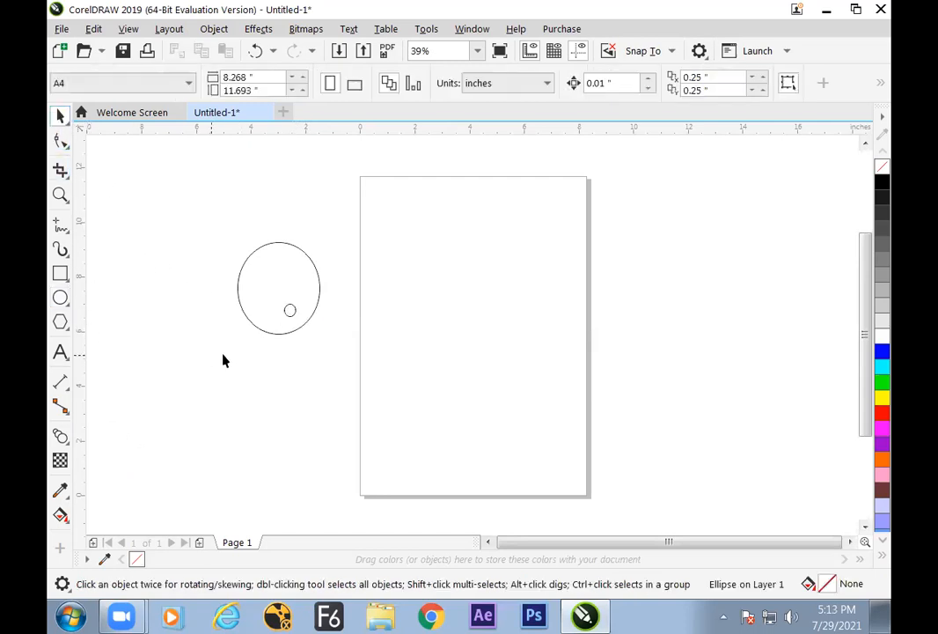
Blend the small ellipse with the large ellipse around it using 20 steps
left_click(284, 314)
left_click(60, 435)
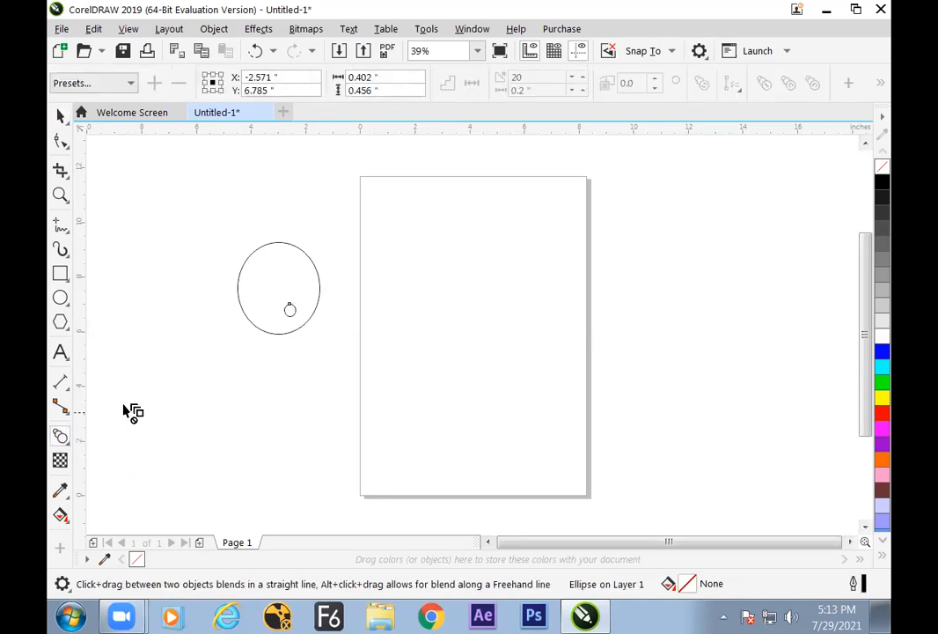
left_click_drag(291, 314, 264, 304)
key("space")
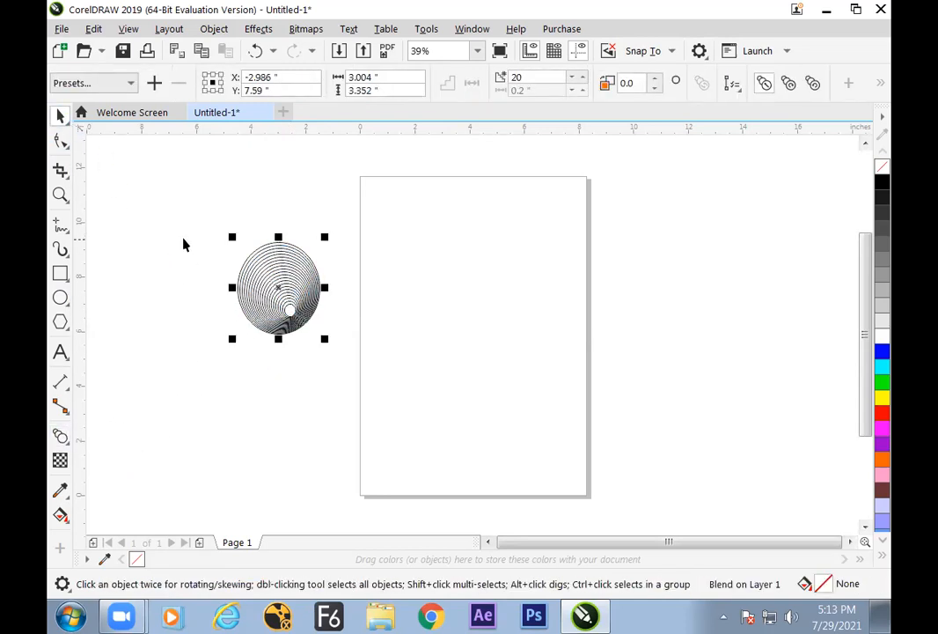
left_click(252, 404)
Move the small control ellipse onto the lower page area and the large one down to about Y 3.32 in, stretching the blend
left_click_drag(286, 319, 423, 421)
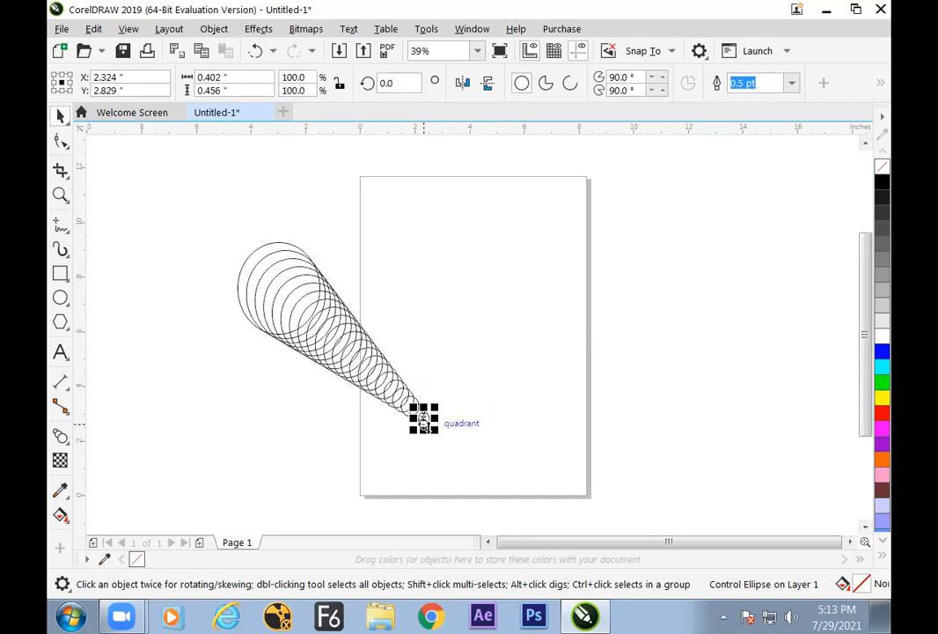
left_click(260, 305)
left_click(214, 326)
left_click_drag(242, 276, 229, 395)
left_click(482, 307)
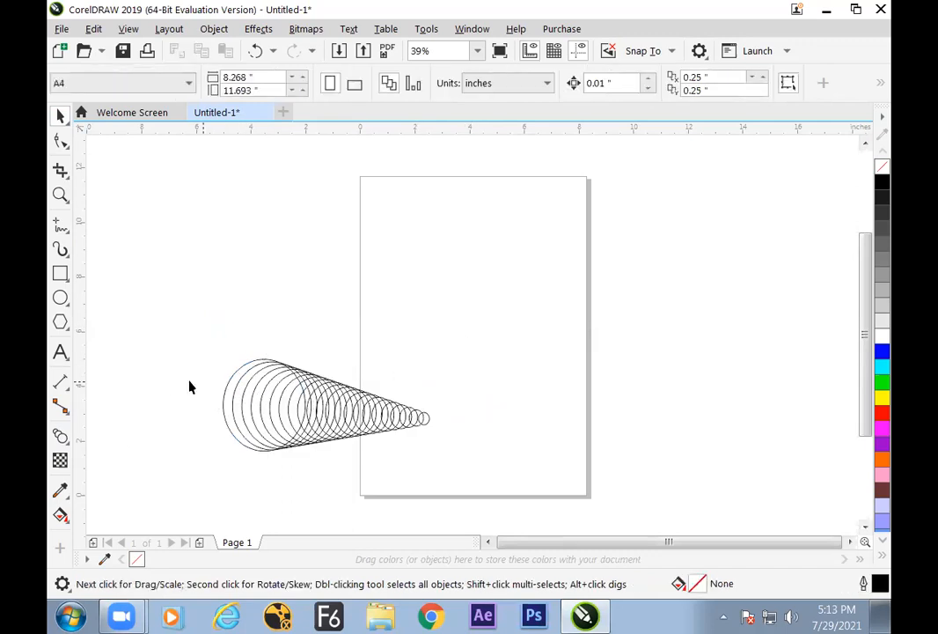
Draw a small rectangle about 0.83 by 0.91 in near the middle of the page
key("F6")
left_click_drag(464, 277, 498, 311)
key("space")
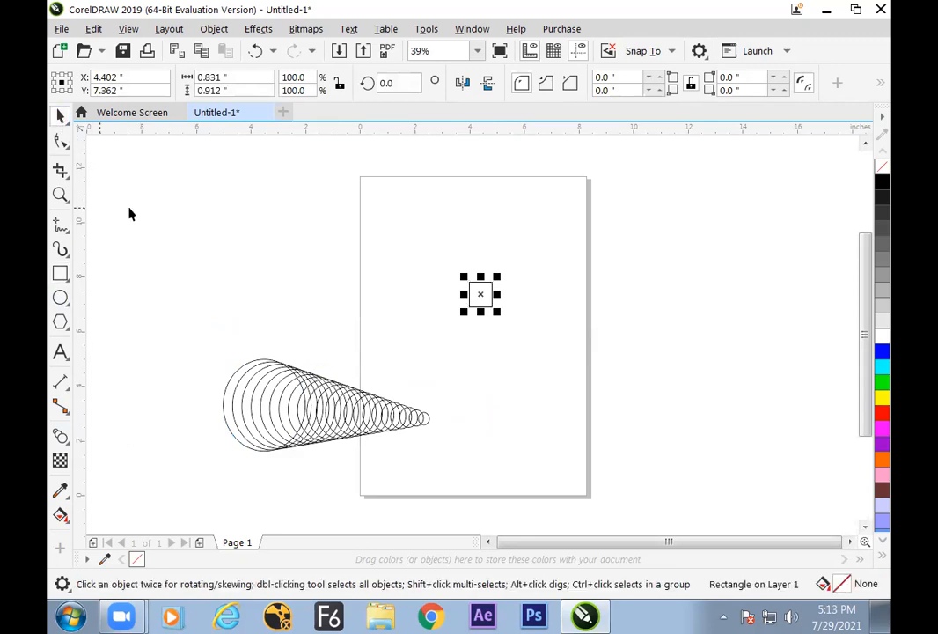
left_click(405, 348)
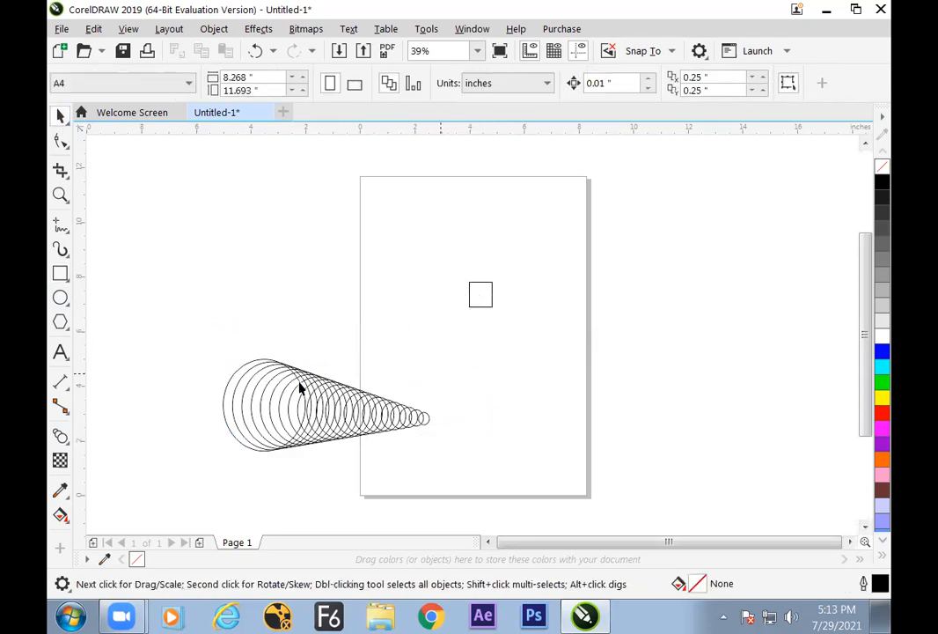
Blend the small control ellipse with the rectangle using 20 steps
left_click(61, 436)
left_click_drag(429, 419, 483, 306)
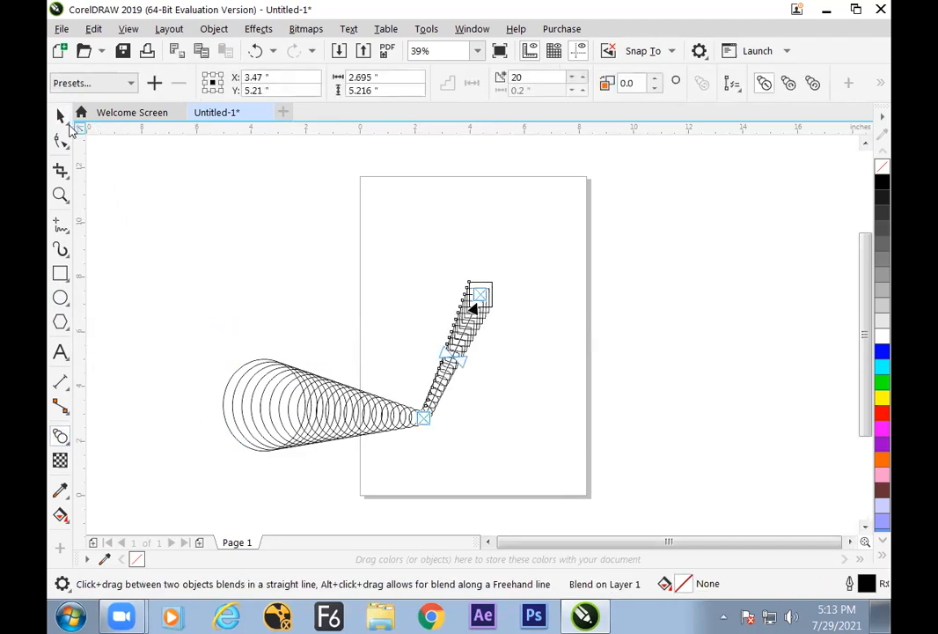
left_click(60, 116)
left_click(137, 184)
Move the control rectangle beyond the page's right edge and the small control ellipse to about X 3.42, Y 1.98 in
left_click_drag(494, 301, 568, 337)
left_click_drag(426, 423, 361, 381)
left_click(440, 413)
left_click(394, 449)
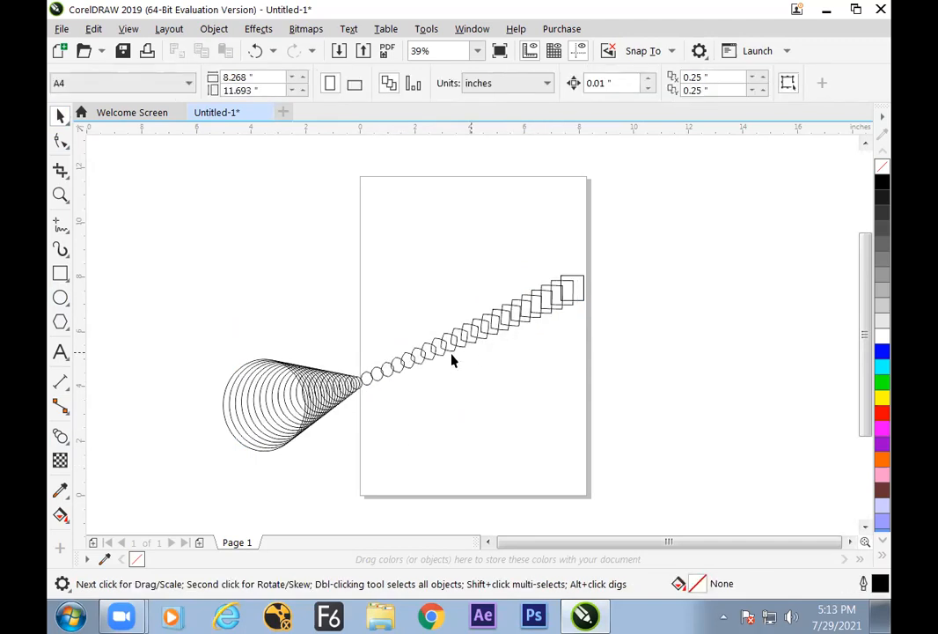
left_click_drag(361, 380, 451, 442)
left_click(413, 428)
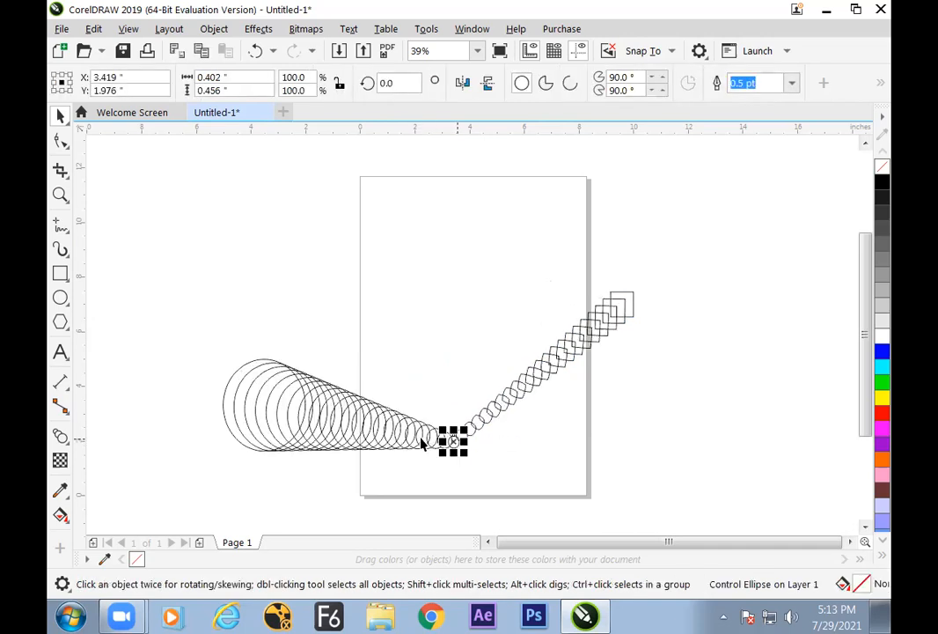
left_click(623, 307)
left_click(633, 255)
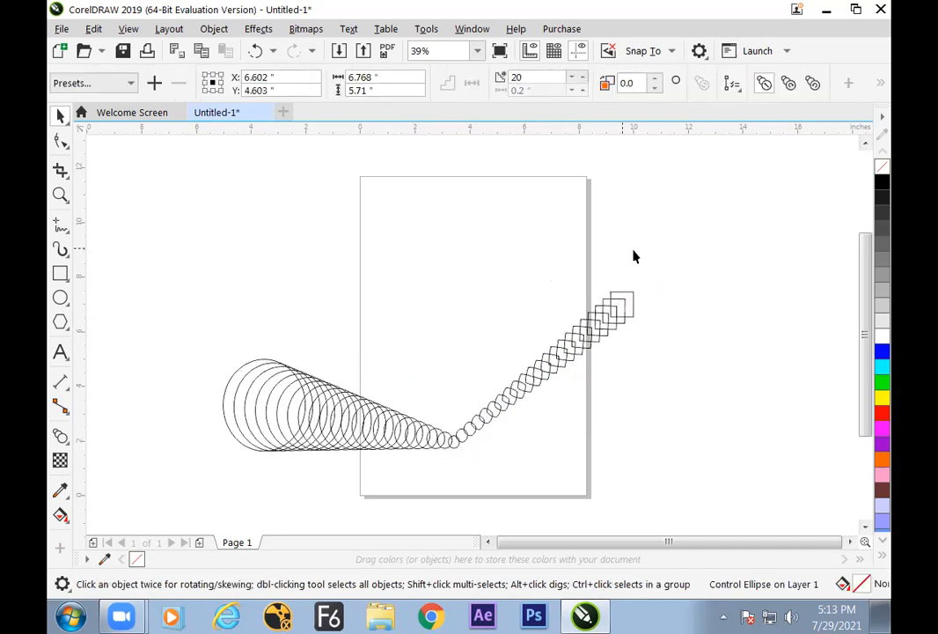
Enlarge the control rectangle at the end of the blend to about 2.82 by 3.10 in
left_click(621, 304)
left_click_drag(619, 330, 656, 356)
left_click_drag(637, 309, 630, 298)
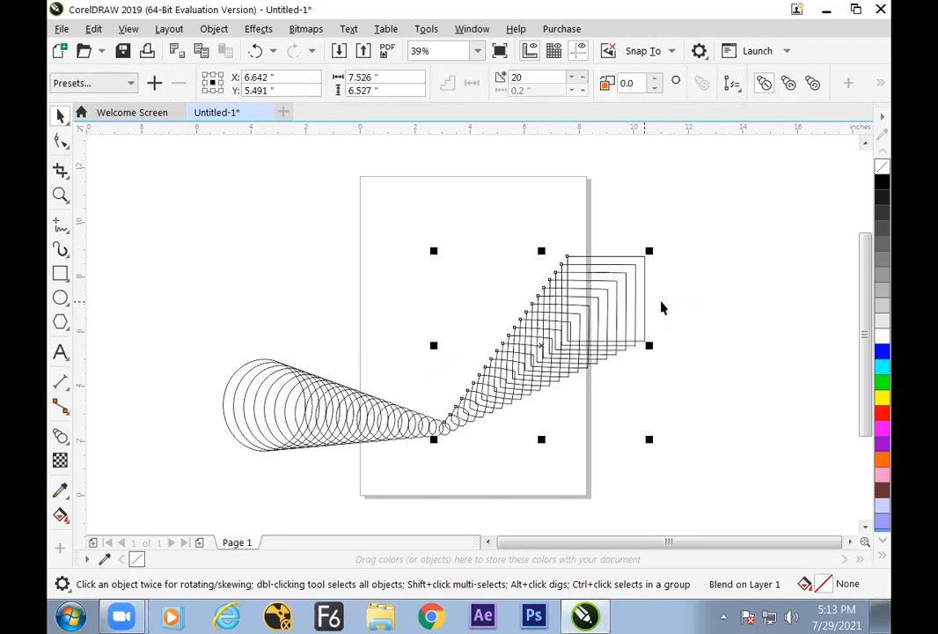
left_click(662, 305)
Fill the small control ellipse with green and set its outline width to 8 pt
left_click(446, 434)
left_click(447, 437)
left_click(445, 430)
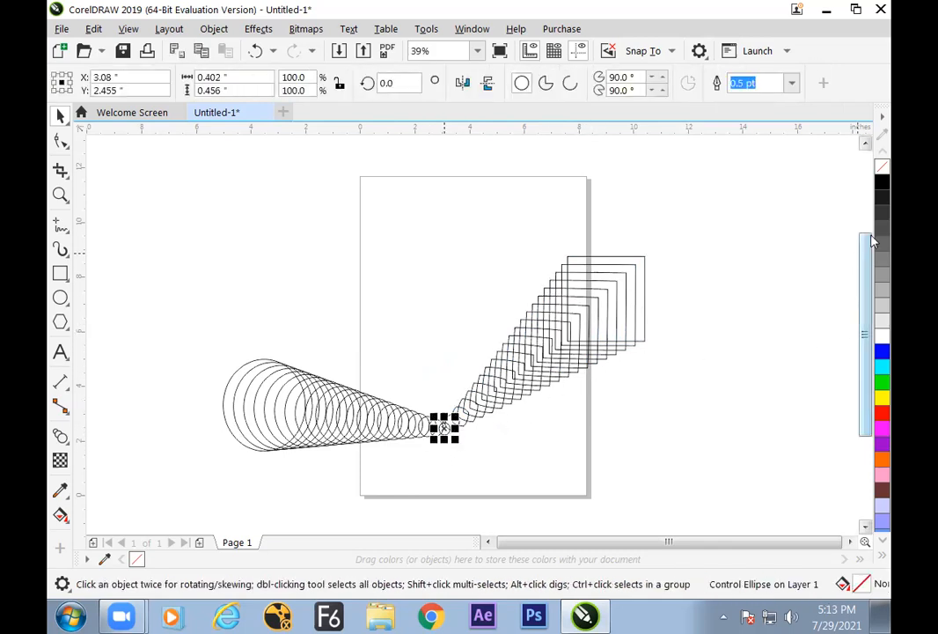
left_click(882, 356)
left_click(883, 366)
left_click(883, 381)
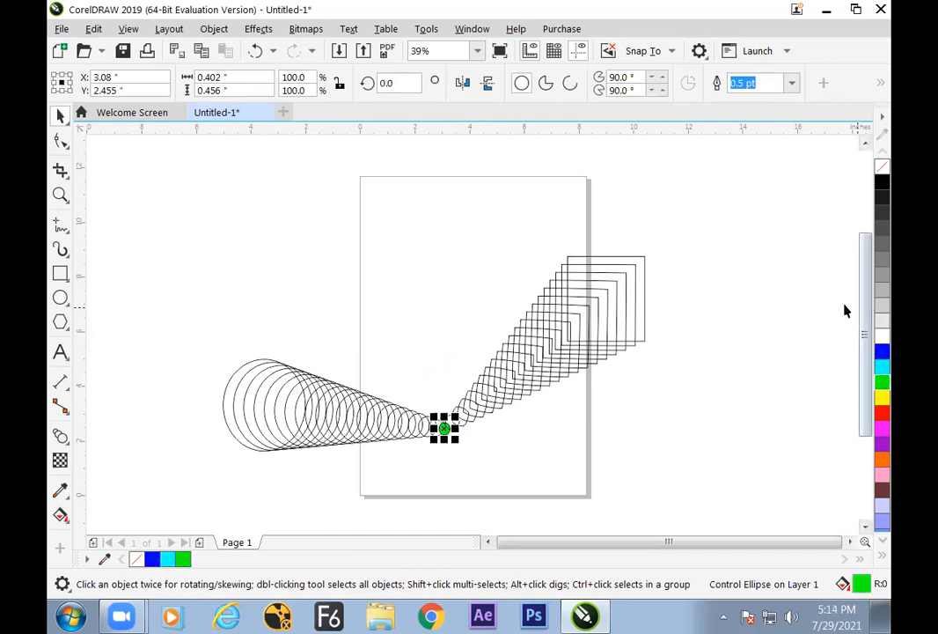
left_click(792, 83)
left_click(757, 211)
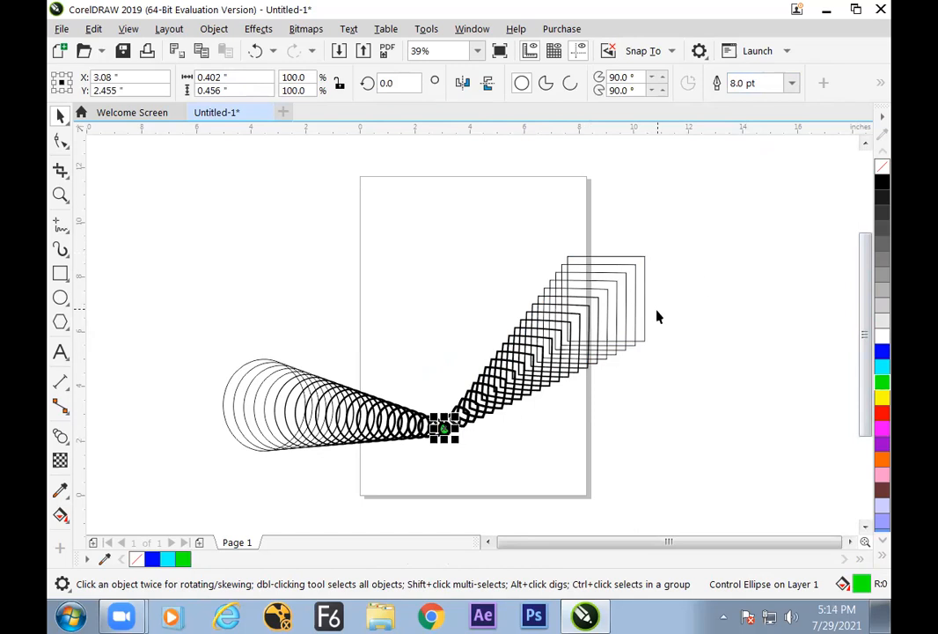
Fill the large control rectangle at the end of the second blend with cyan
left_click(643, 269)
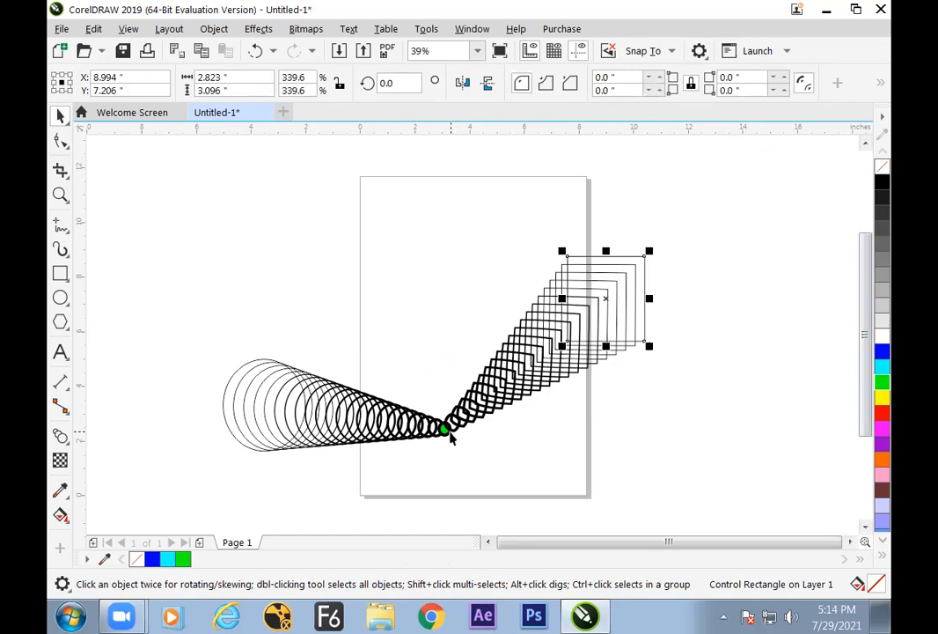
left_click(882, 366)
left_click(788, 377)
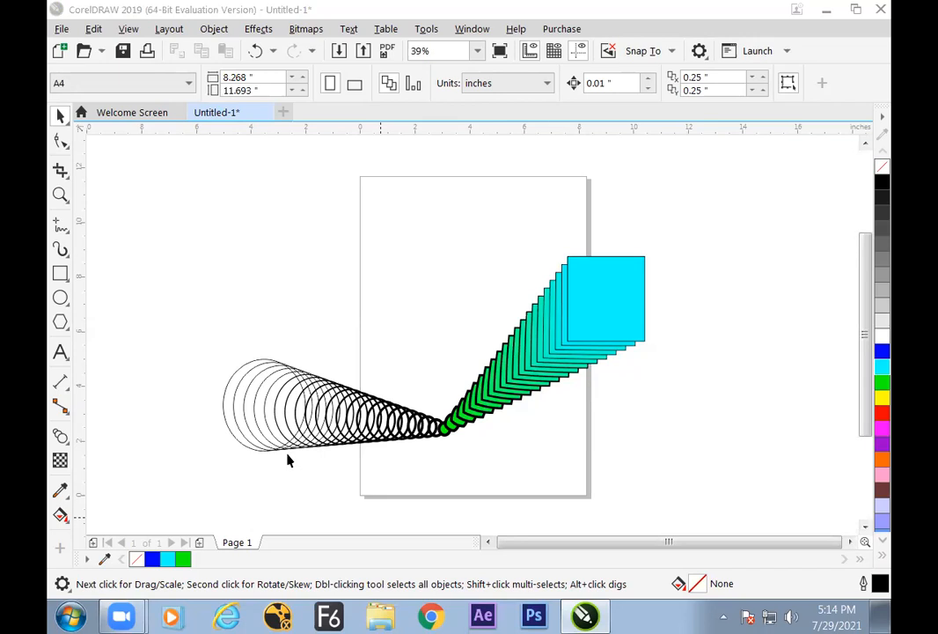
Fill the large control ellipse at the start of the first blend with red
left_click(271, 399)
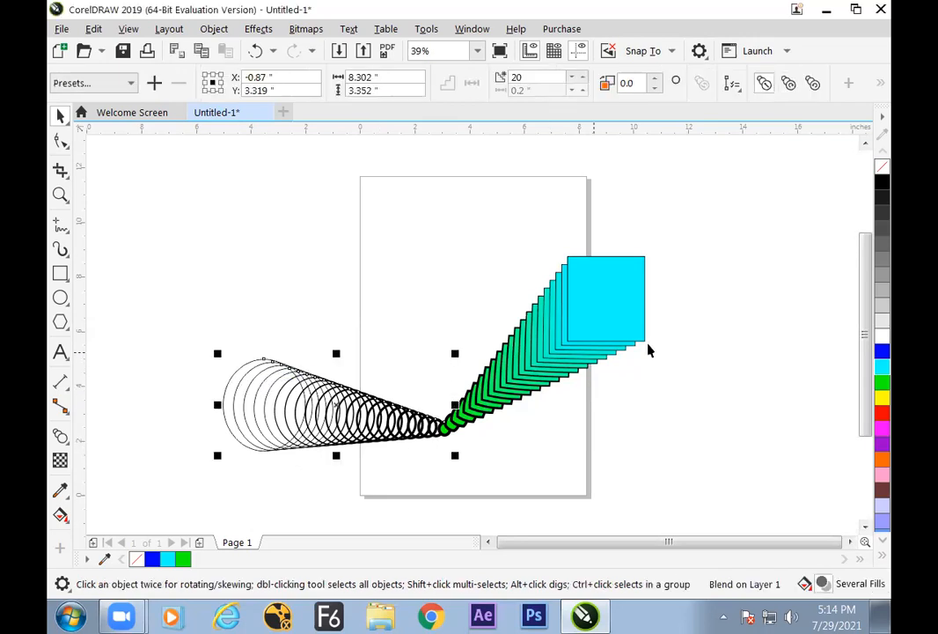
left_click(323, 315)
left_click(237, 380)
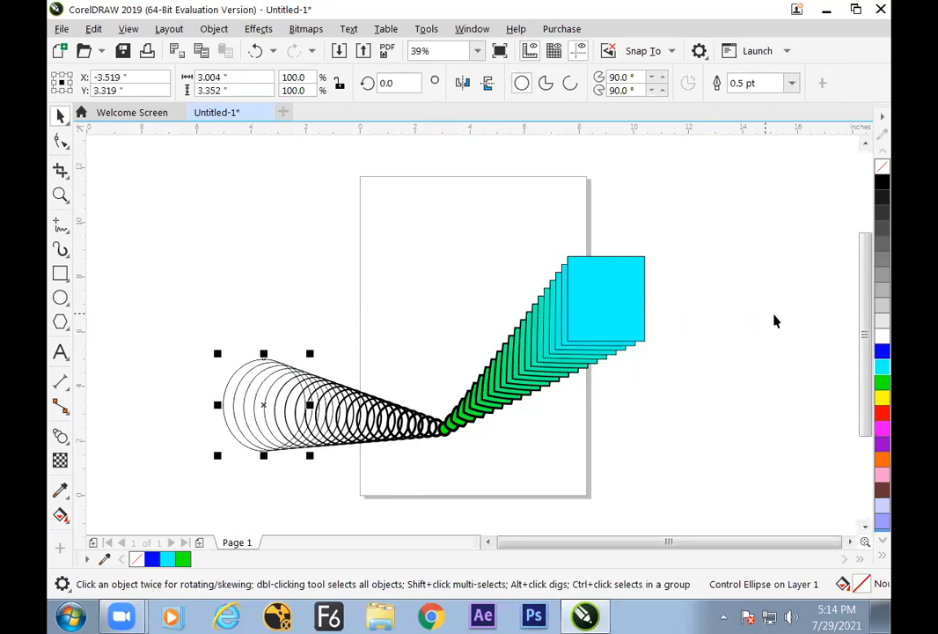
left_click(882, 412)
left_click(451, 445)
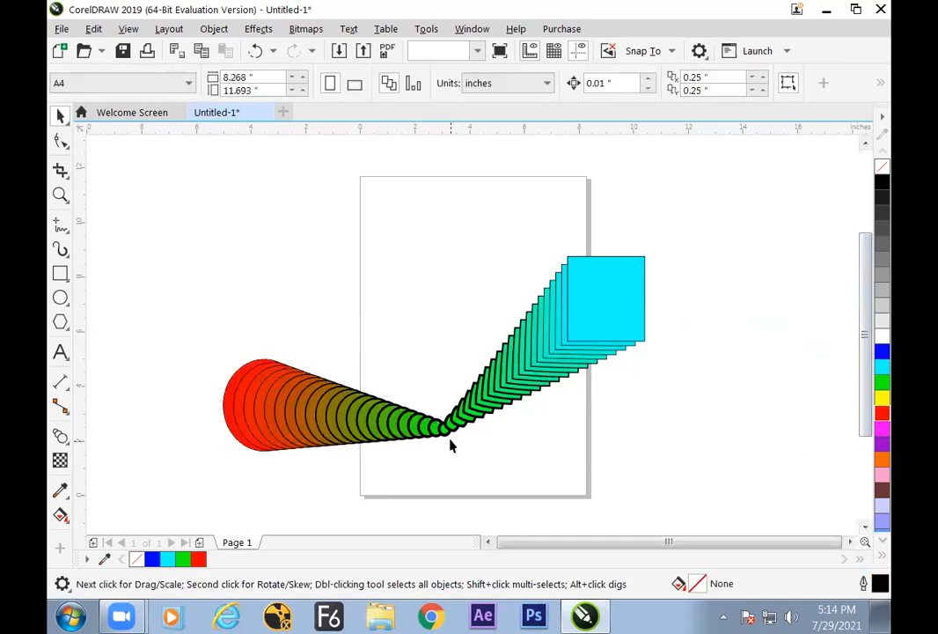
Move the red control ellipse to about X -4.75, Y 8.12 in and the cyan rectangle to about X 10.12, Y 8.20 in
left_click(442, 430)
left_click_drag(235, 397, 220, 307)
left_click(271, 460)
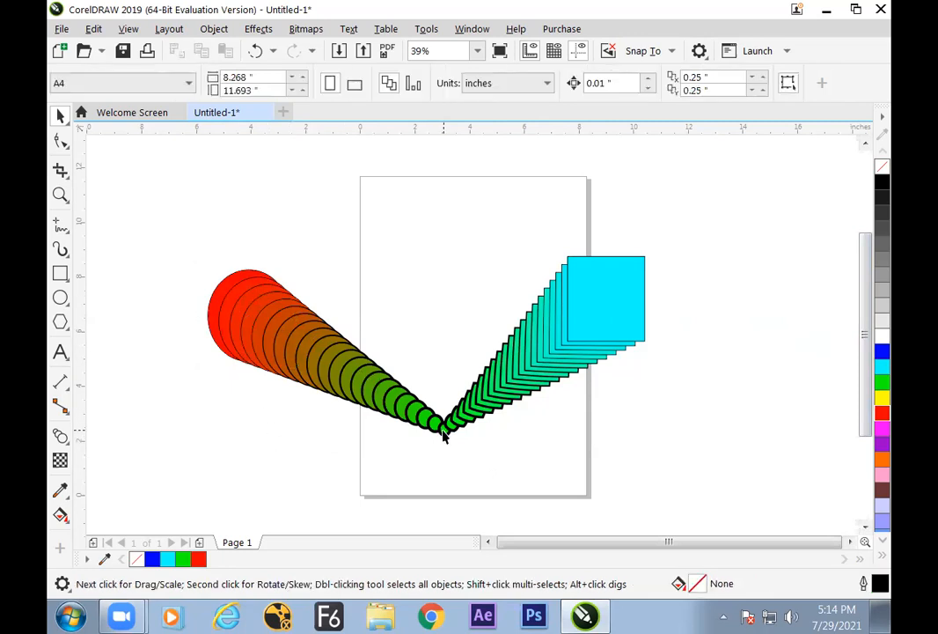
left_click_drag(629, 302, 653, 279)
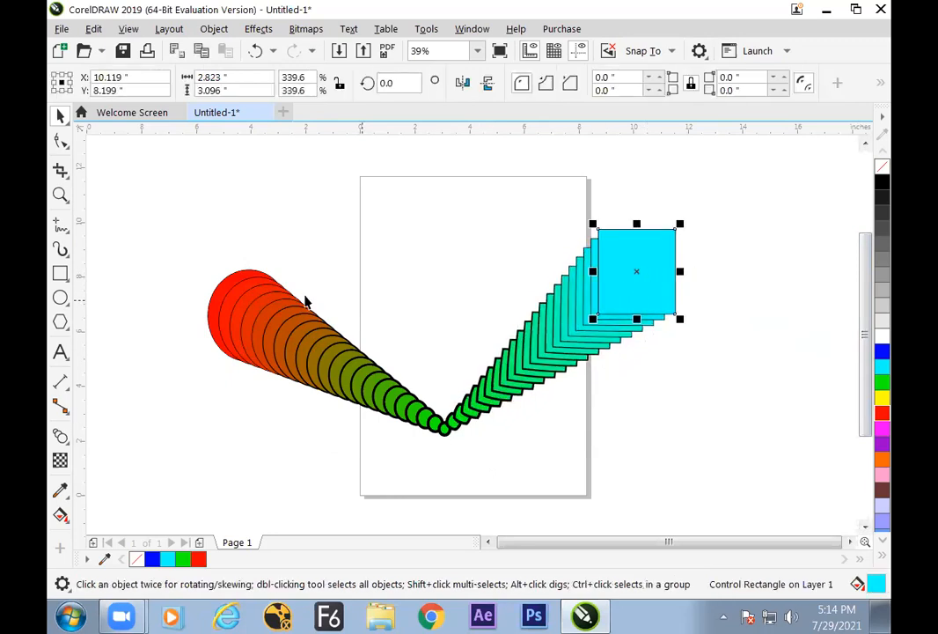
left_click_drag(227, 288, 220, 262)
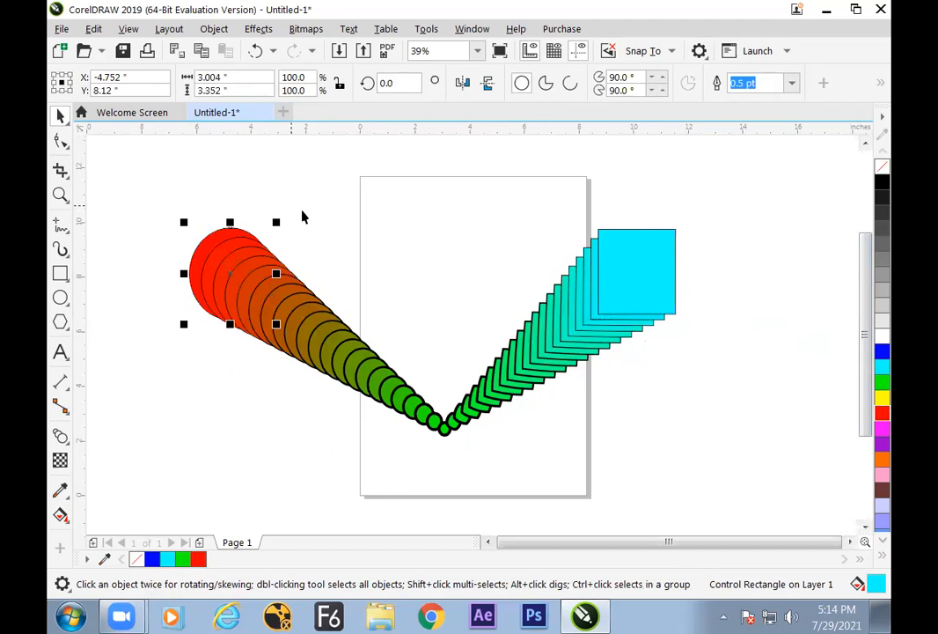
left_click(318, 279)
left_click(312, 339)
left_click(254, 401)
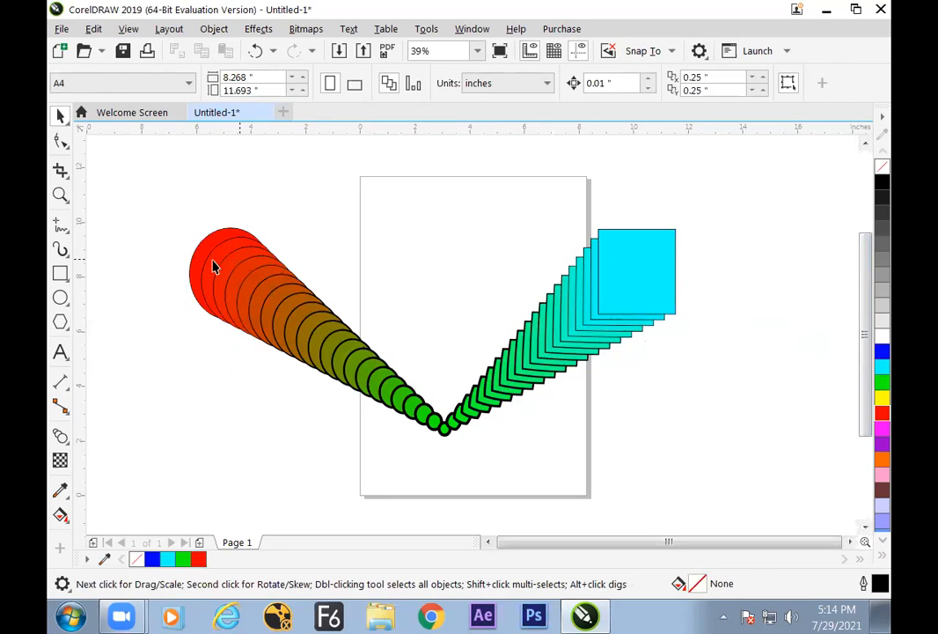
Inspect the ellipse blend and its control objects by selecting them one after another
left_click(329, 333)
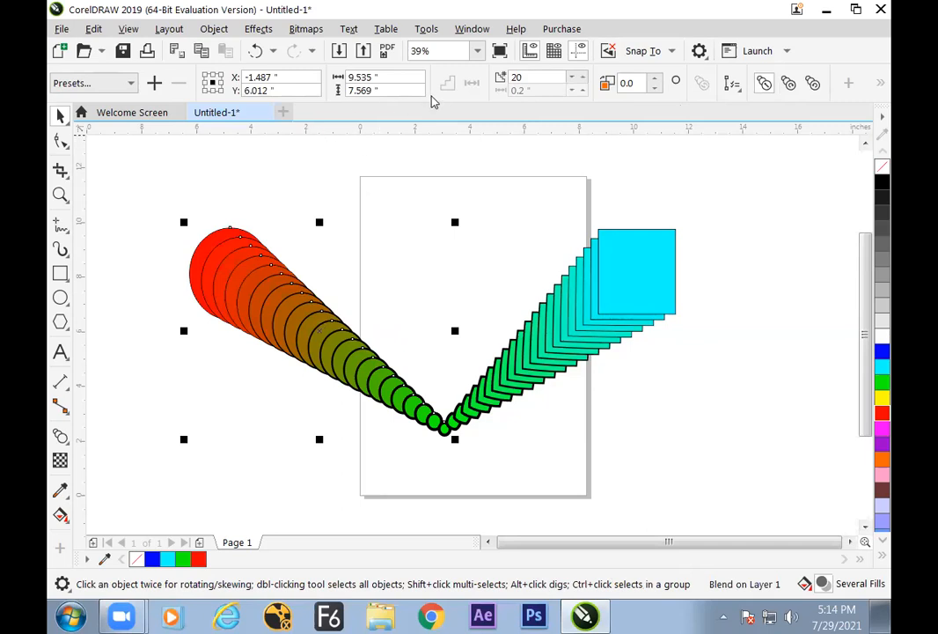
left_click(211, 238)
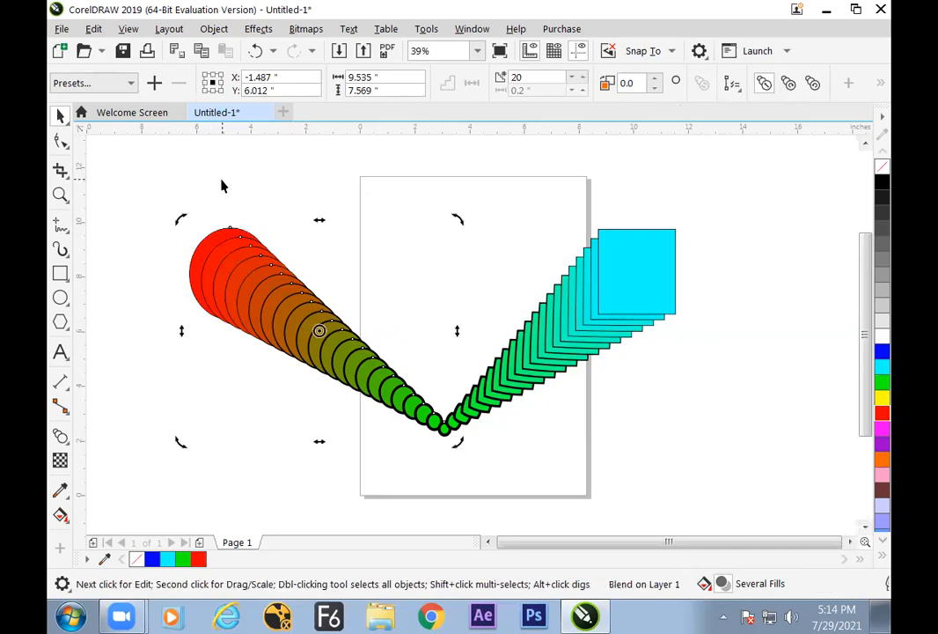
left_click(222, 181)
left_click(215, 237)
left_click(624, 251)
left_click(444, 444)
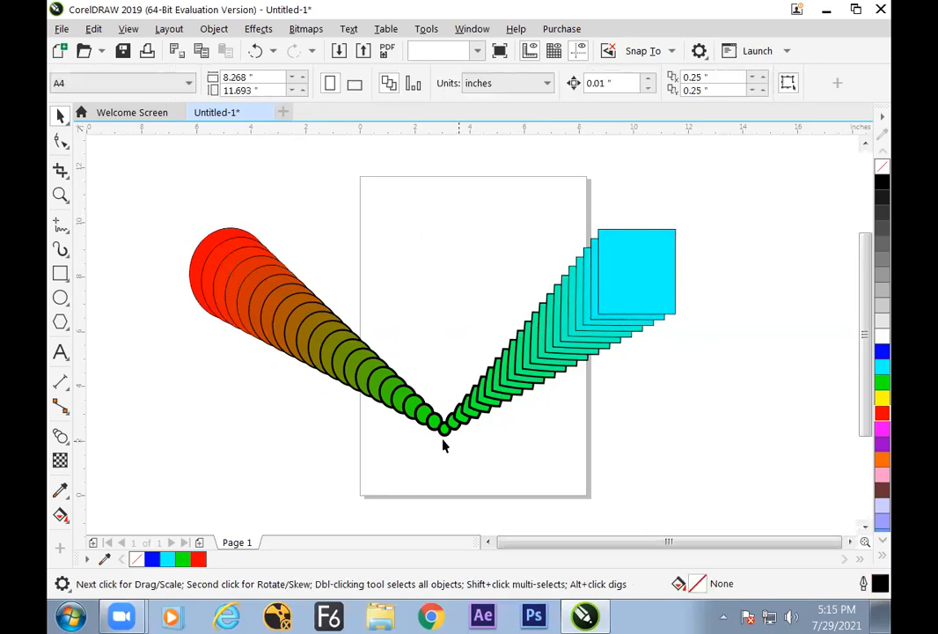
left_click(445, 434)
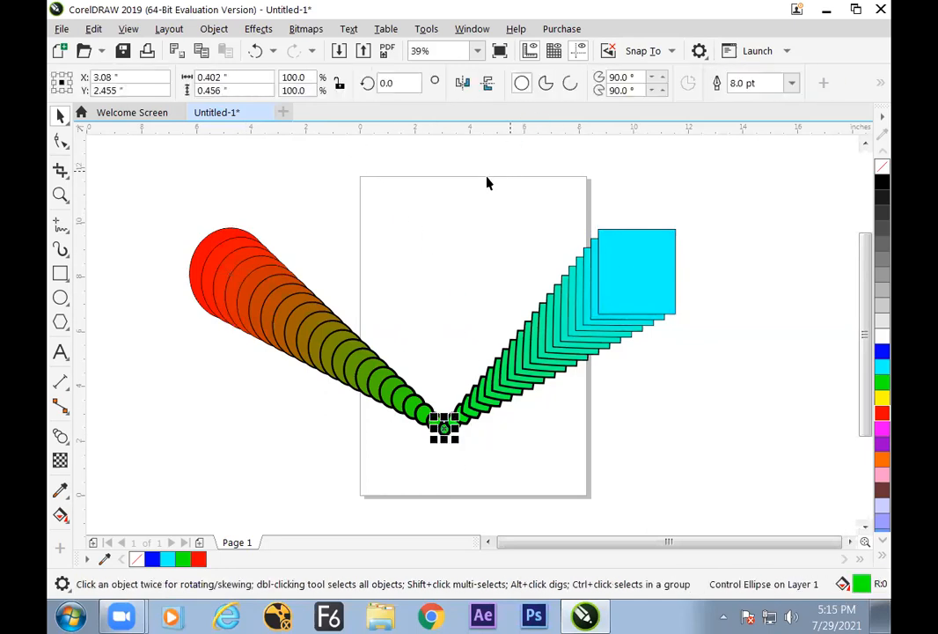
Set the red-to-green ellipse blend to 28 steps
left_click(312, 314)
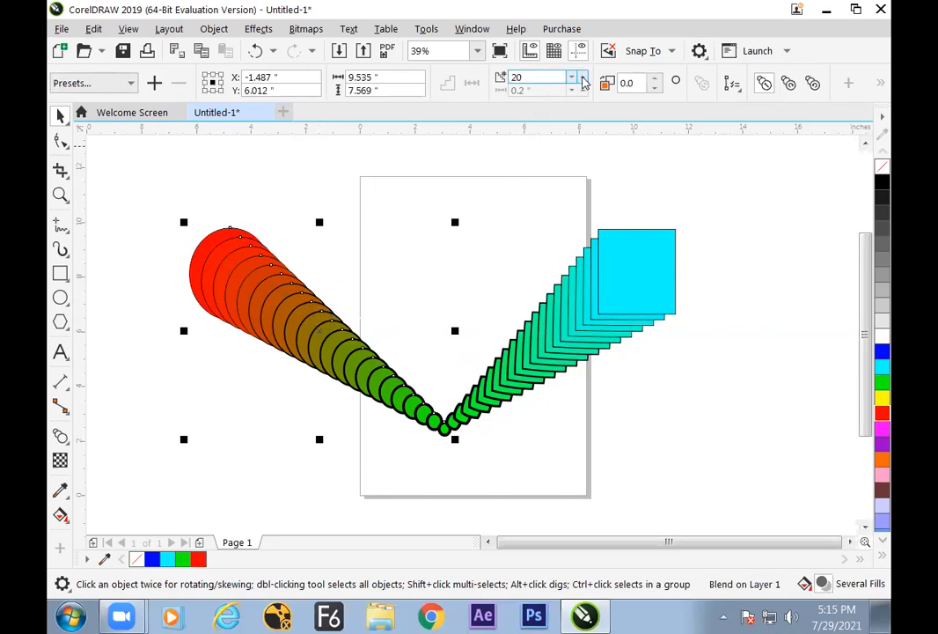
scroll(582, 82, "up", 12)
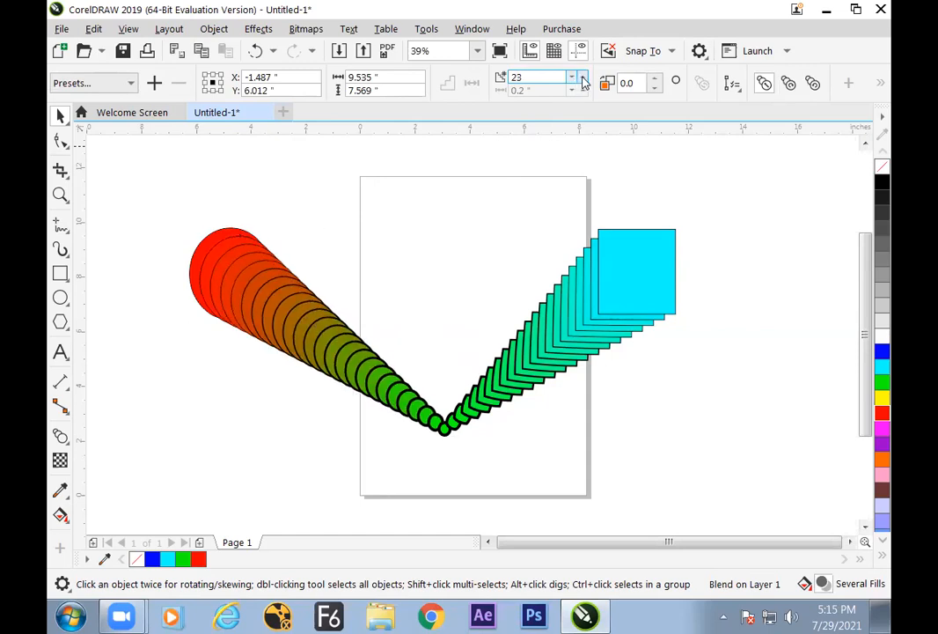
scroll(582, 82, "down", 4)
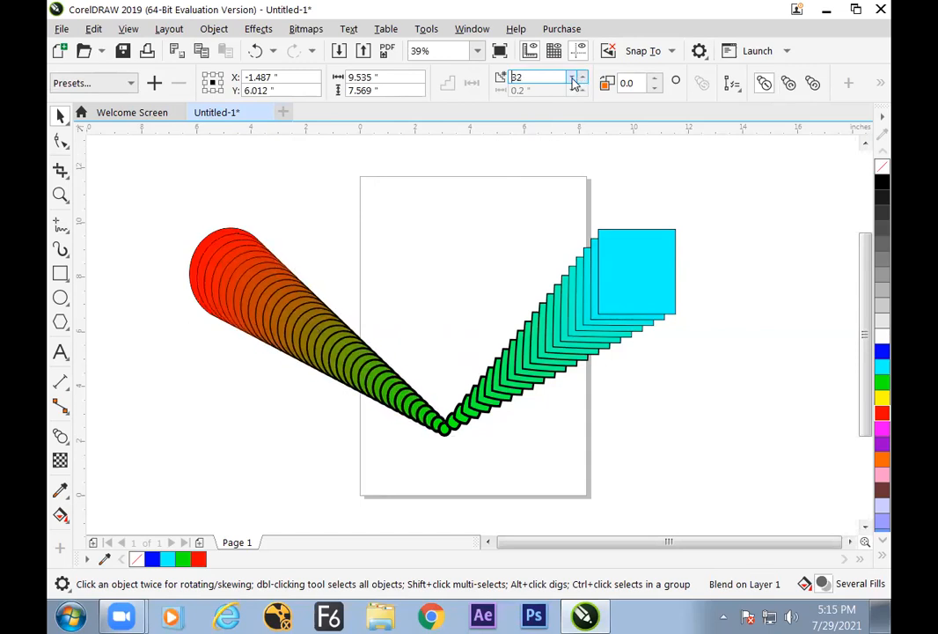
Reduce the green-to-cyan rectangle blend to 18 steps and deselect it
left_click(577, 274)
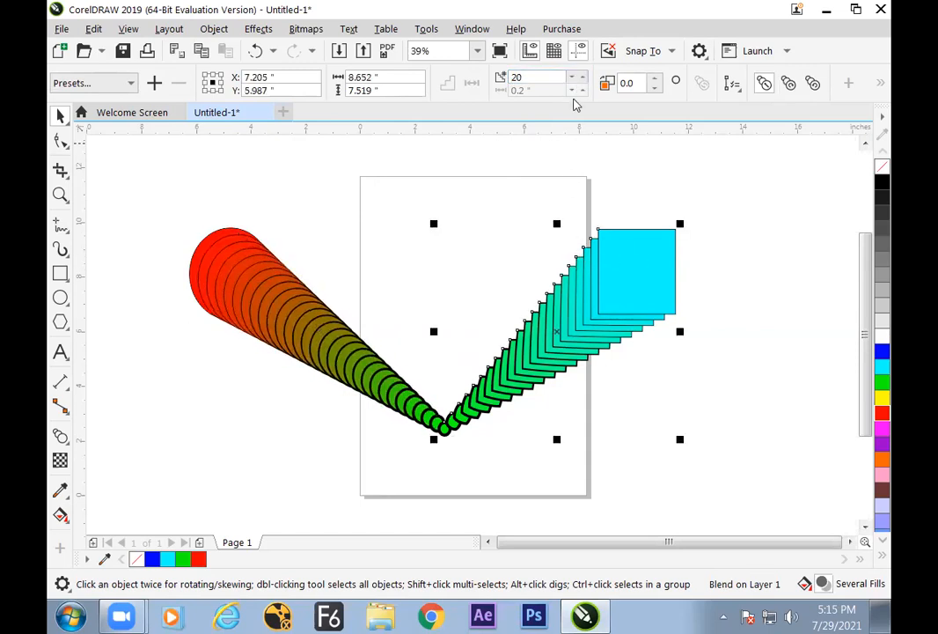
scroll(577, 82, "down", 5)
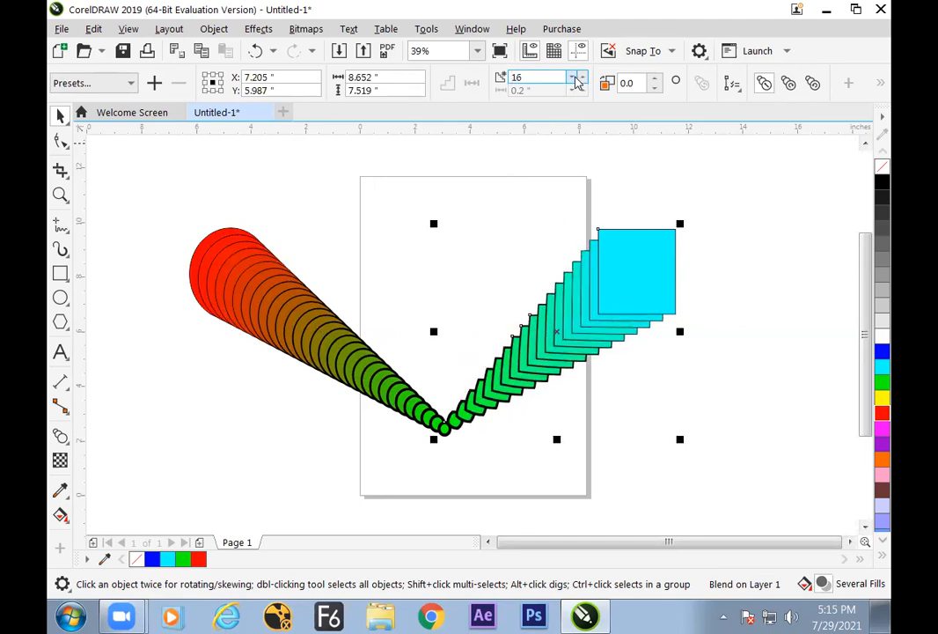
scroll(586, 82, "up", 3)
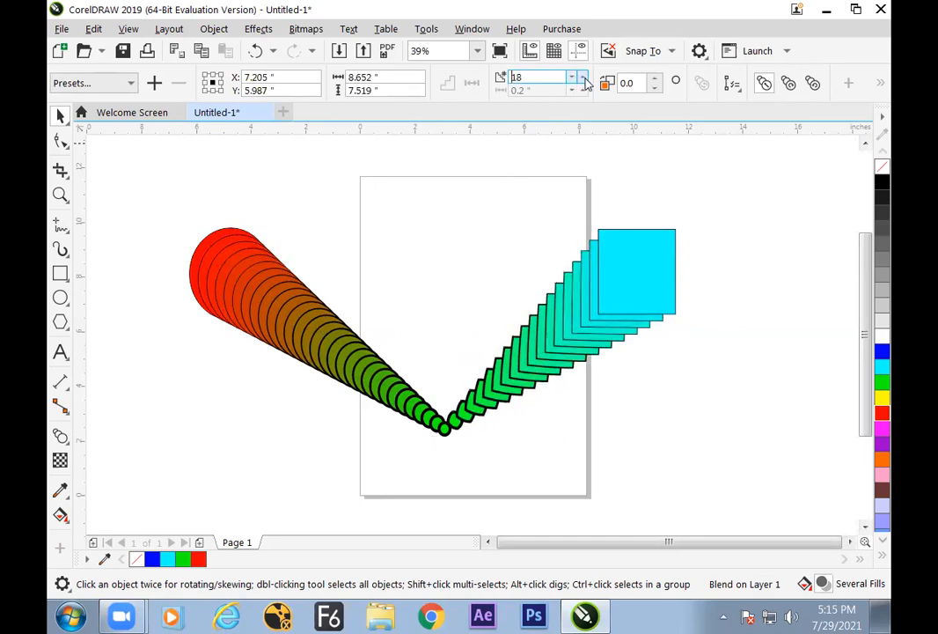
left_click(507, 207)
Try the clockwise and counterclockwise colour progressions on the ellipse blend, switching it back to a direct blend
left_click(359, 320)
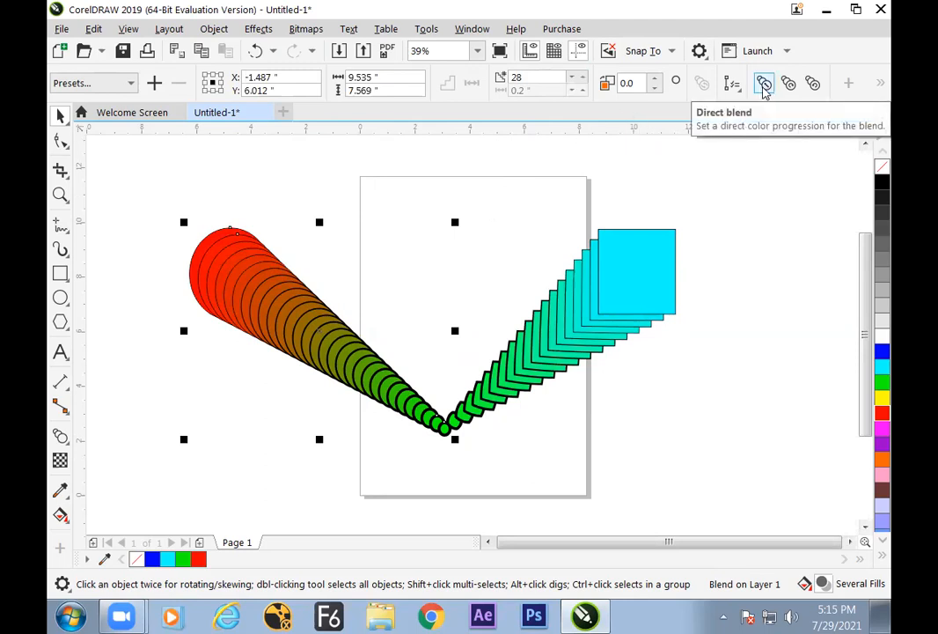
left_click(789, 84)
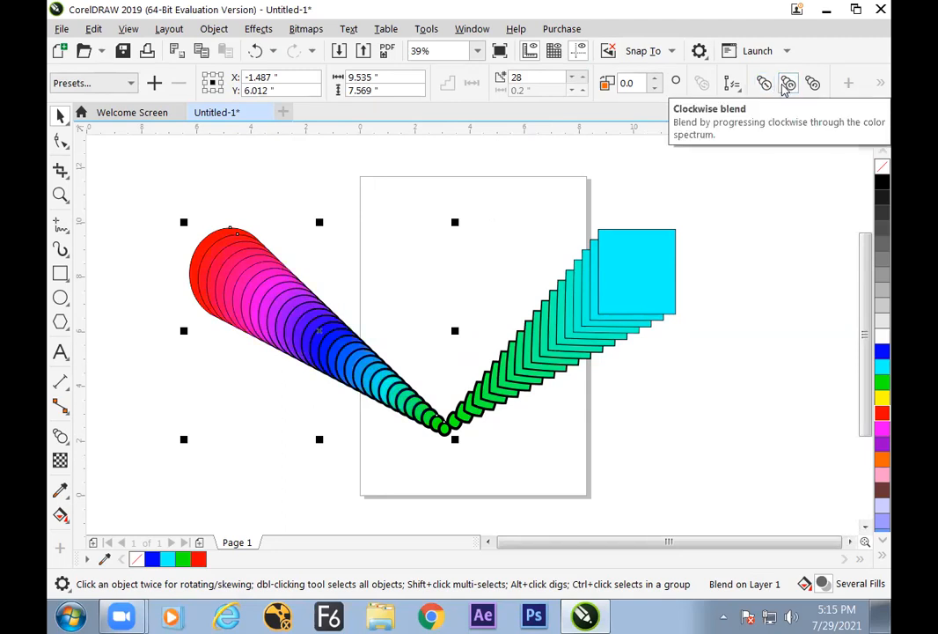
left_click(765, 84)
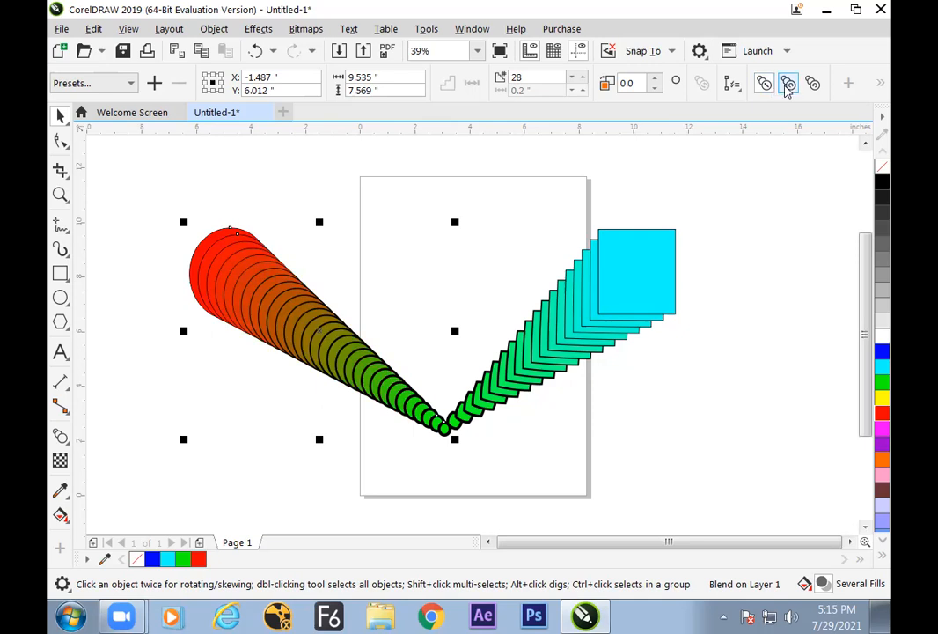
left_click(789, 84)
left_click(812, 85)
left_click(812, 84)
left_click(789, 85)
left_click(767, 86)
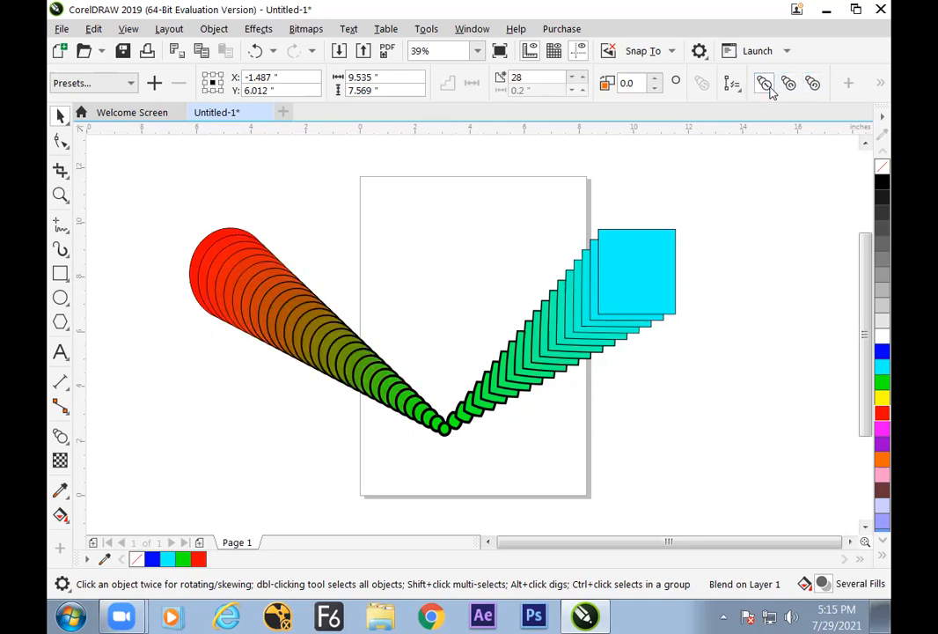
left_click(812, 84)
left_click(789, 85)
left_click(766, 85)
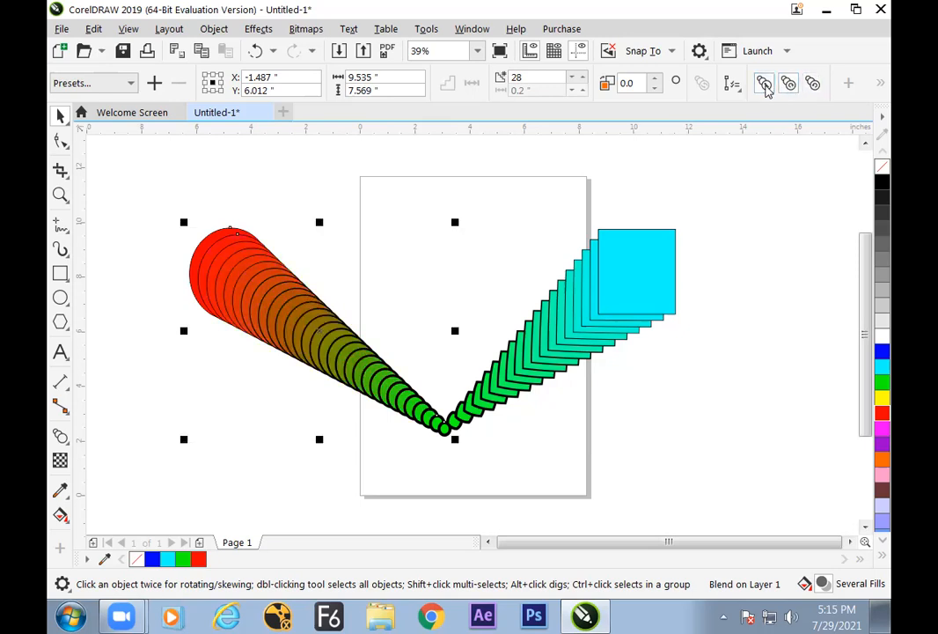
left_click(811, 84)
left_click(789, 84)
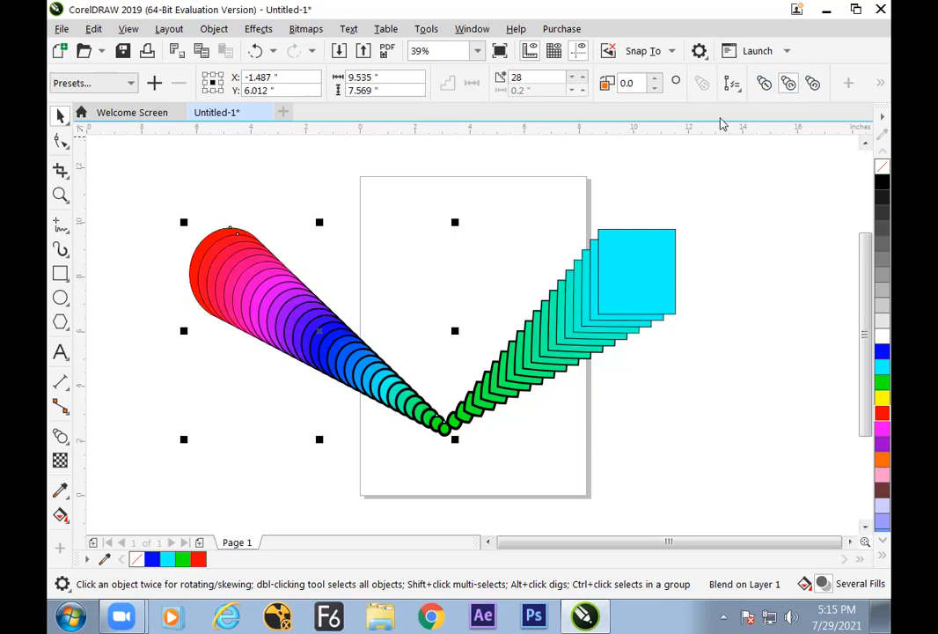
left_click(765, 86)
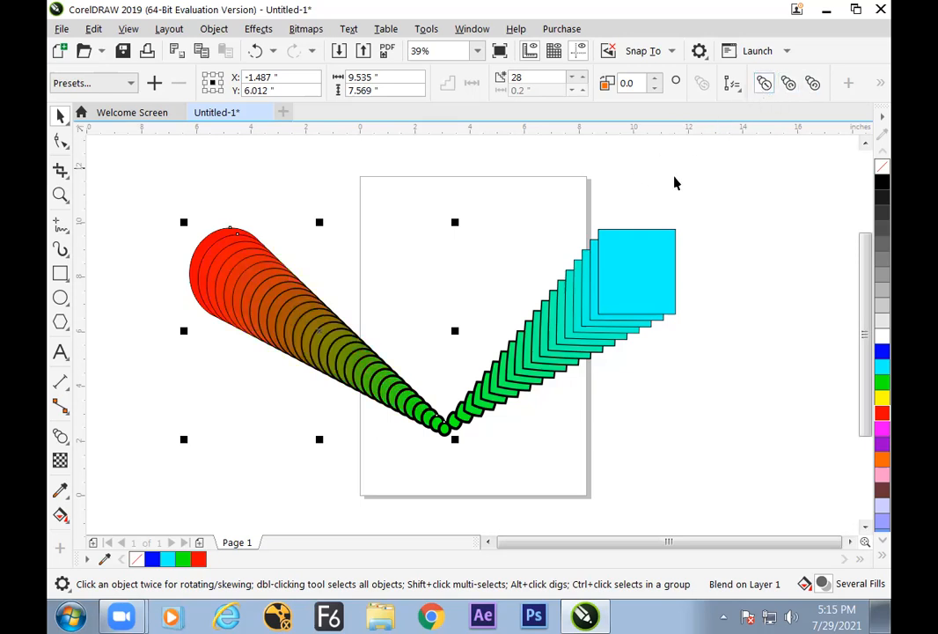
left_click(810, 88)
left_click(789, 86)
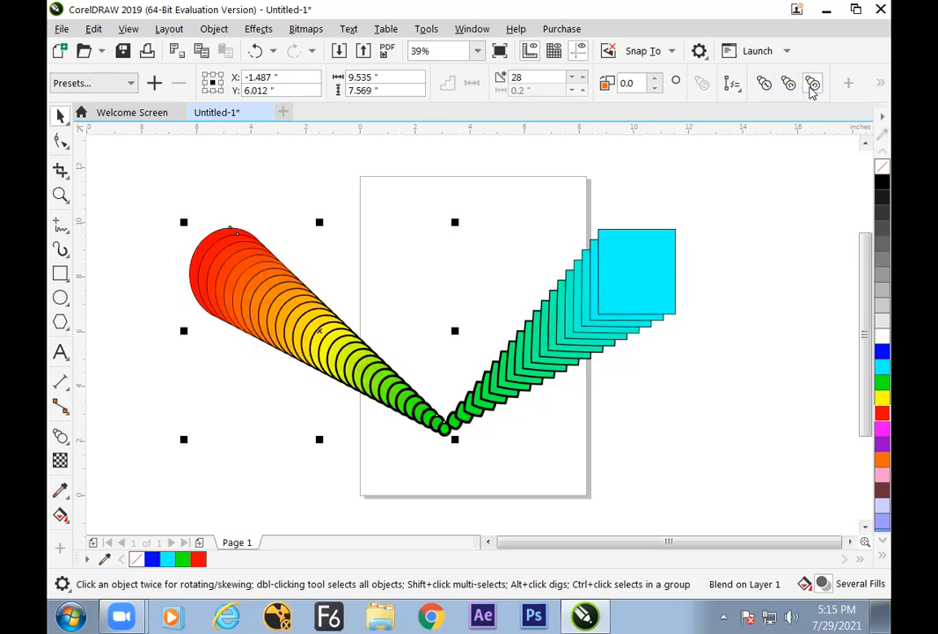
left_click(765, 86)
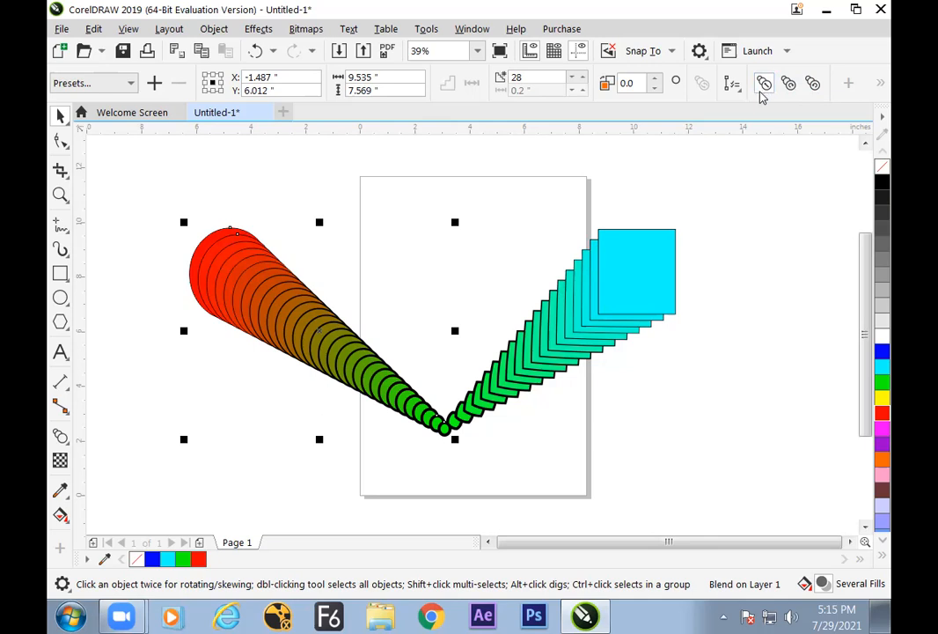
left_click(732, 84)
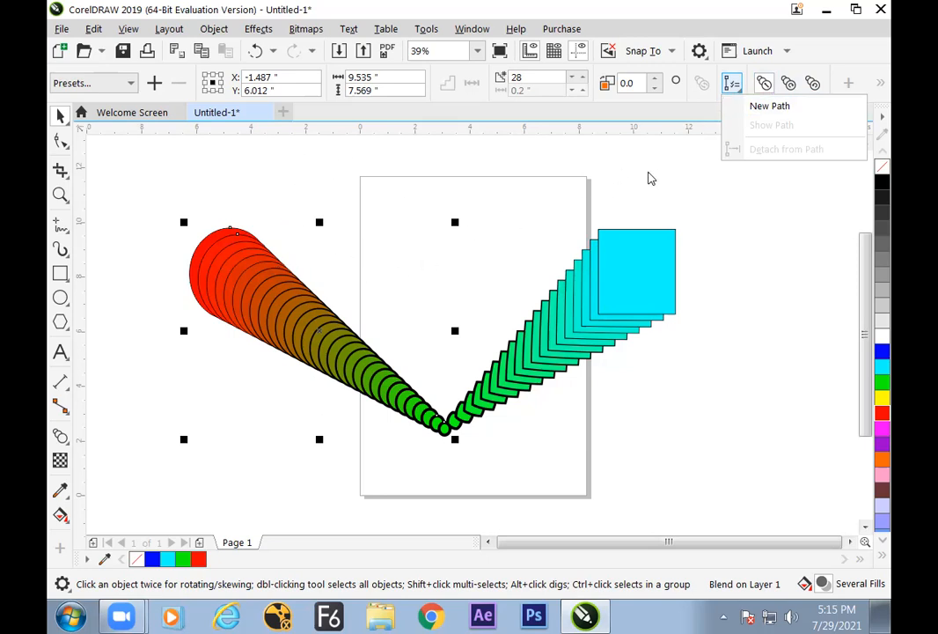
left_click(649, 173)
left_click(661, 156)
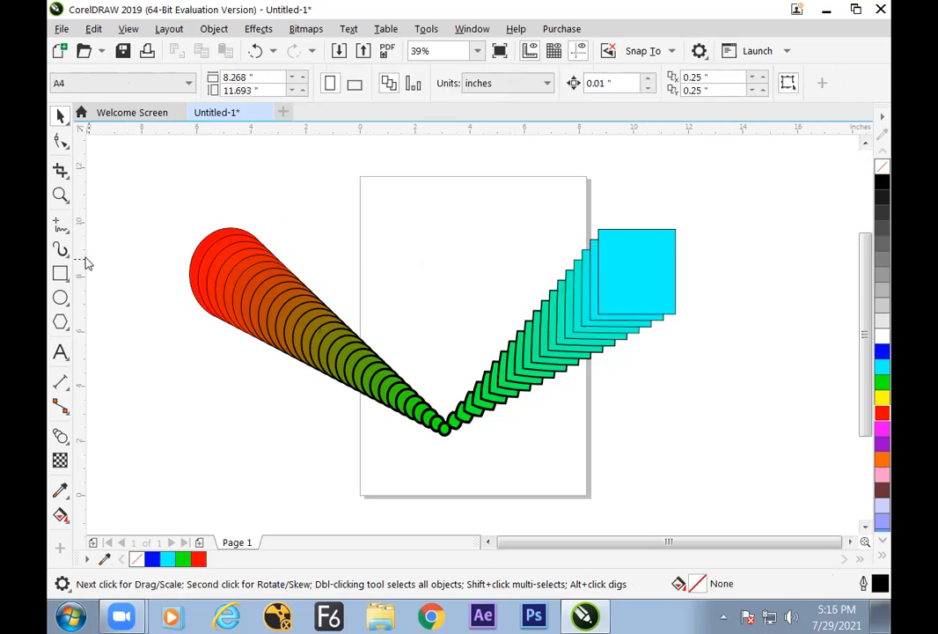
Draw a wavy freehand curve about 11.4 in wide and 1.6 in high above the ellipse blend
left_click(60, 225)
left_click(115, 224)
mouse_move(162, 199)
left_mouse_down()
mouse_move(278, 183)
mouse_move(404, 207)
mouse_move(480, 192)
left_mouse_up()
key("space")
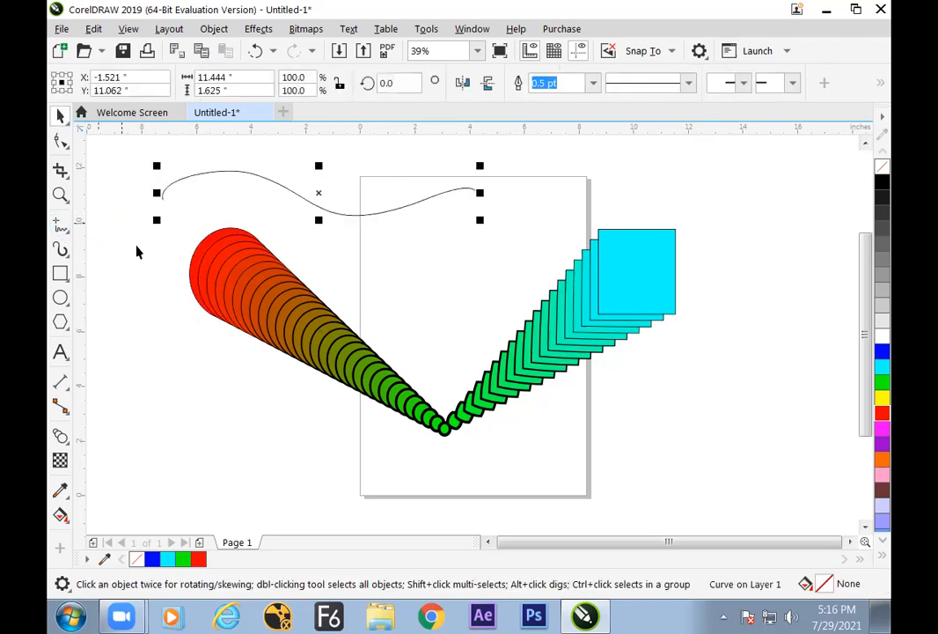
Fit the red-to-green ellipse blend to the wavy freehand curve as its new path
left_click(182, 310)
left_click(234, 275)
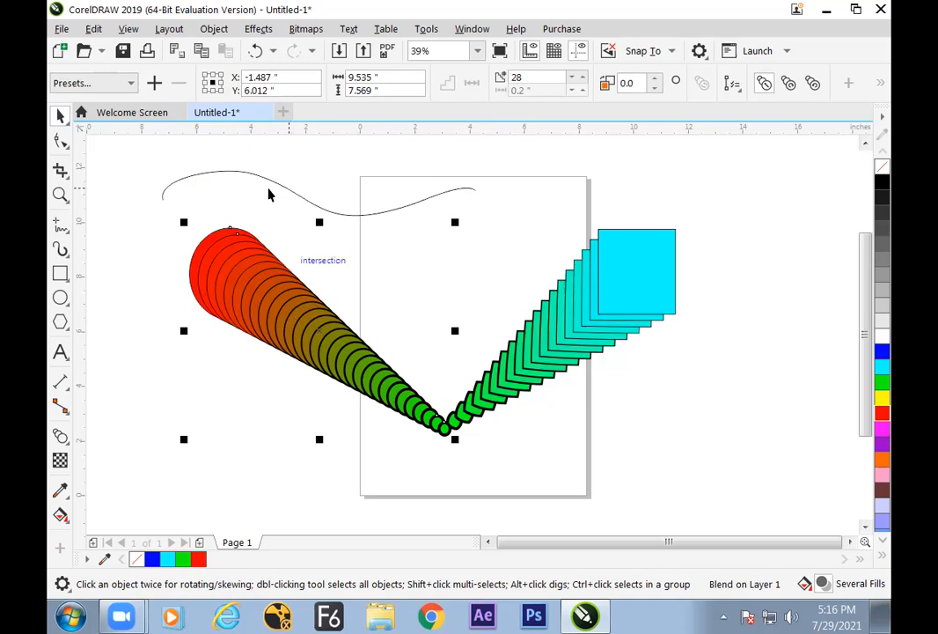
left_click(733, 84)
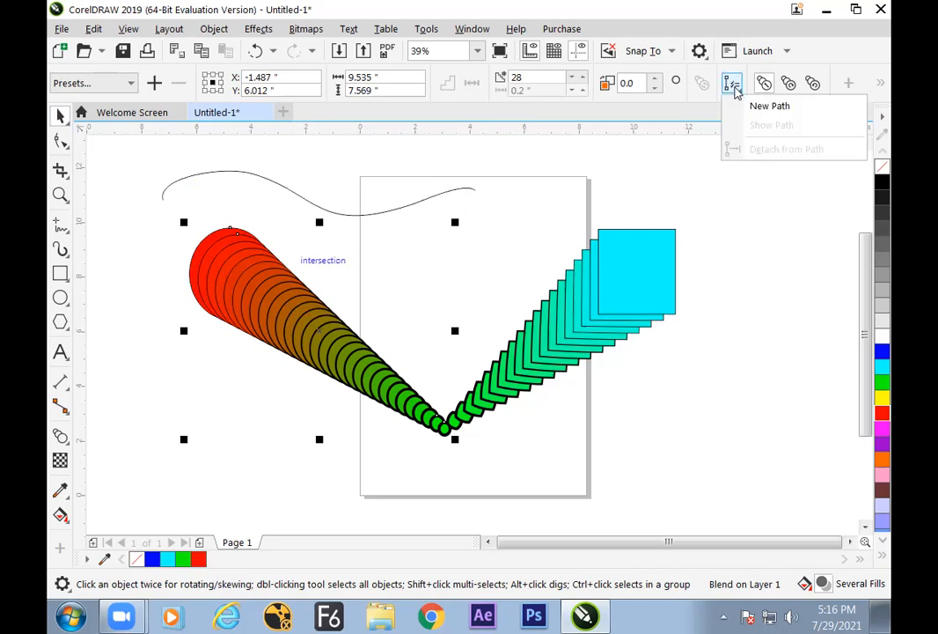
left_click(762, 107)
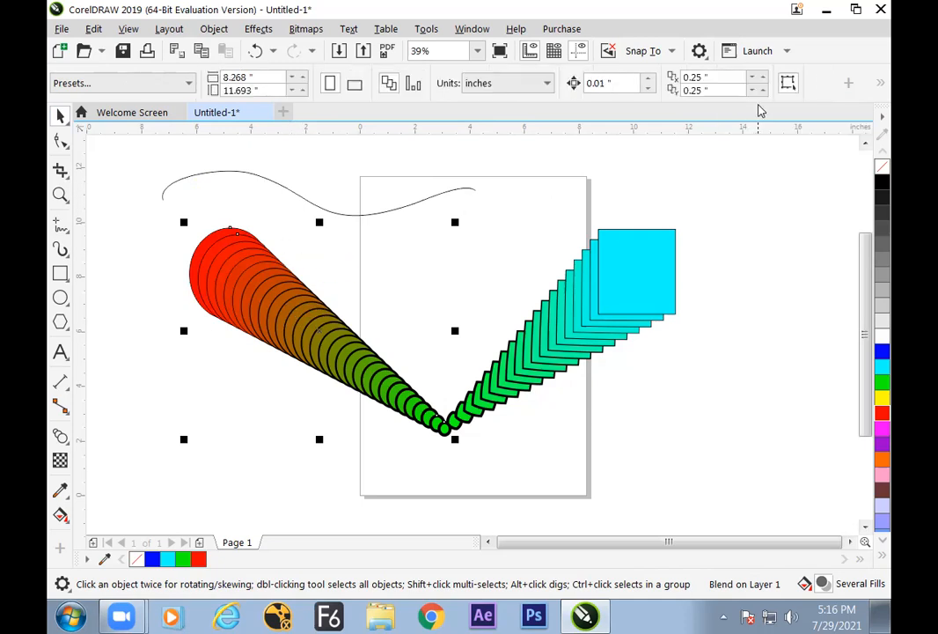
left_click(389, 208)
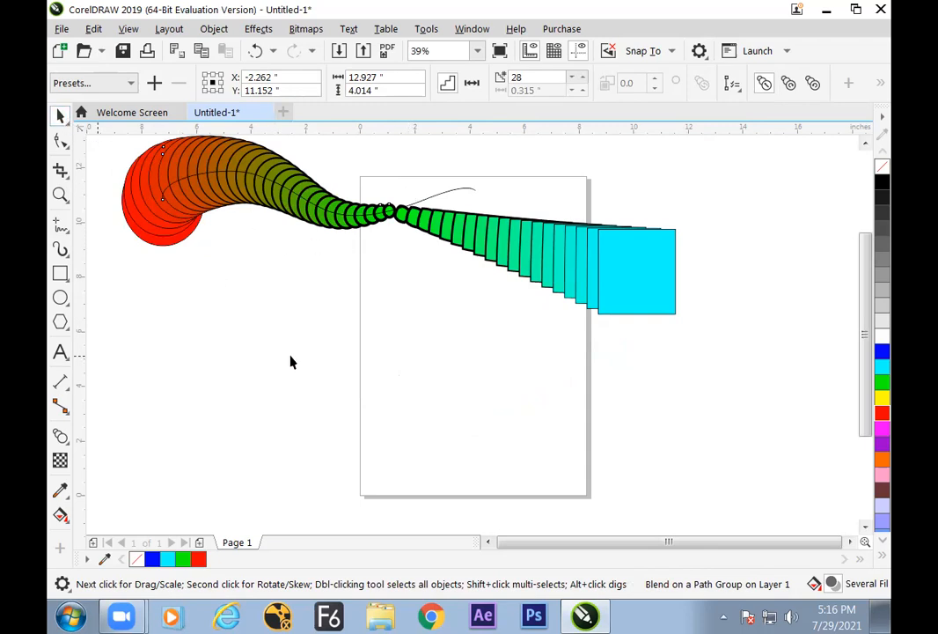
Reposition the path curve with its fitted blend to about X -0.87, Y 7.69 in
left_click(457, 195)
left_click_drag(457, 189, 409, 420)
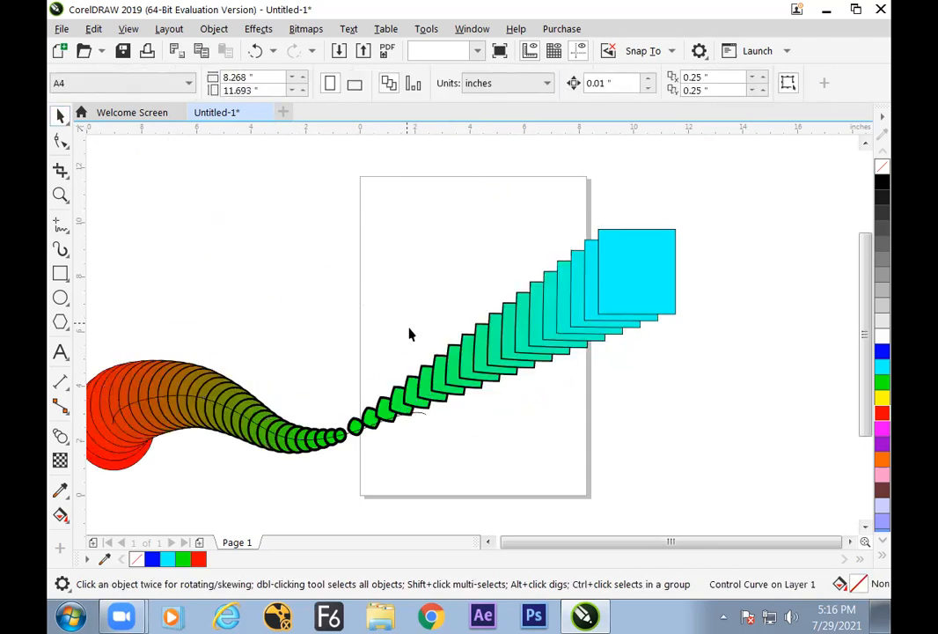
left_click_drag(238, 399, 293, 271)
Move the cyan control rectangle to about X 11.12, Y 4.61 in
left_click_drag(624, 268, 657, 282)
left_click(494, 368)
left_click(390, 321)
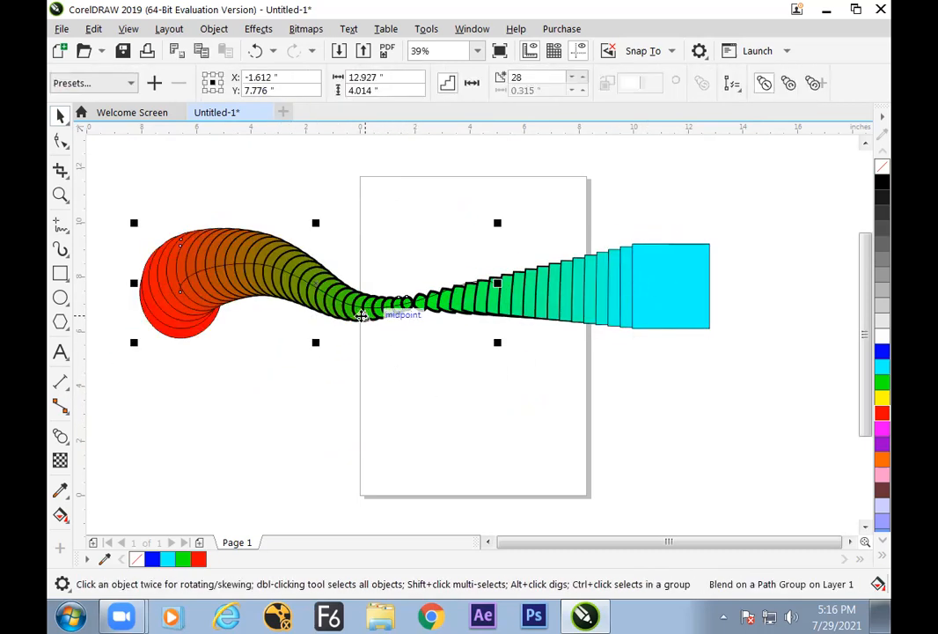
left_click(292, 360)
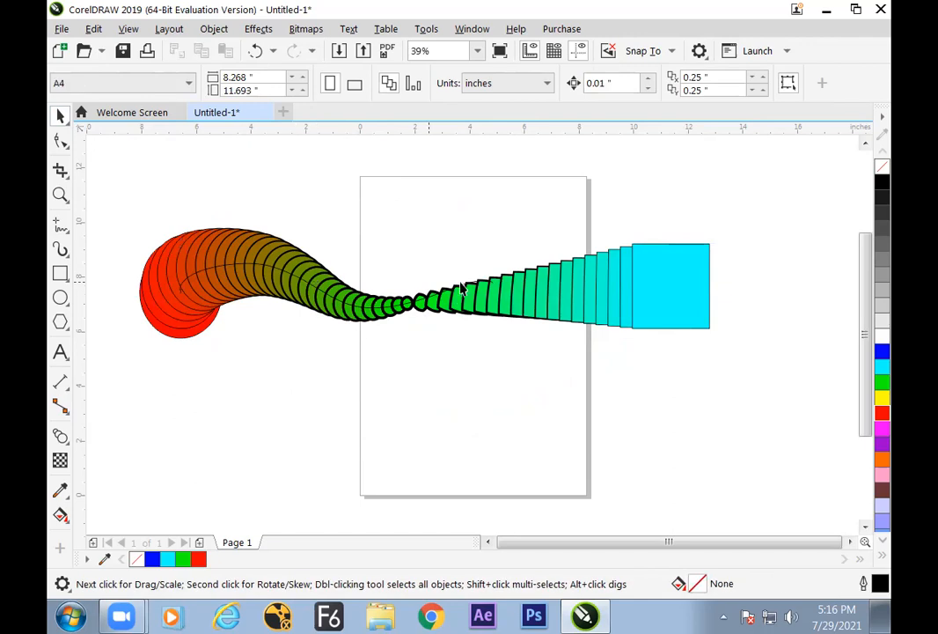
left_click_drag(674, 296, 667, 378)
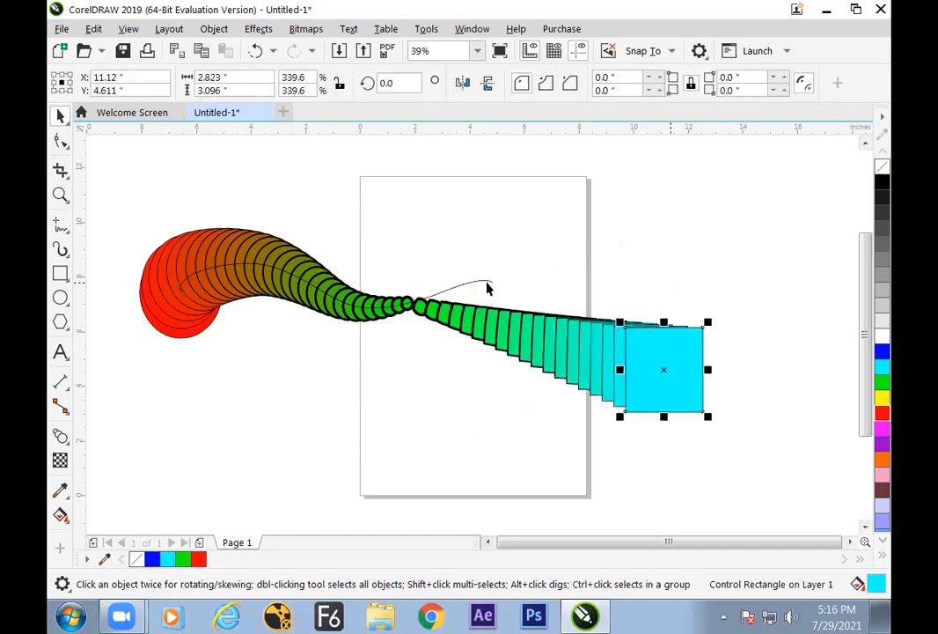
Set the outline width of the blend's path curve to None and deselect it
left_click(487, 283)
left_click(592, 83)
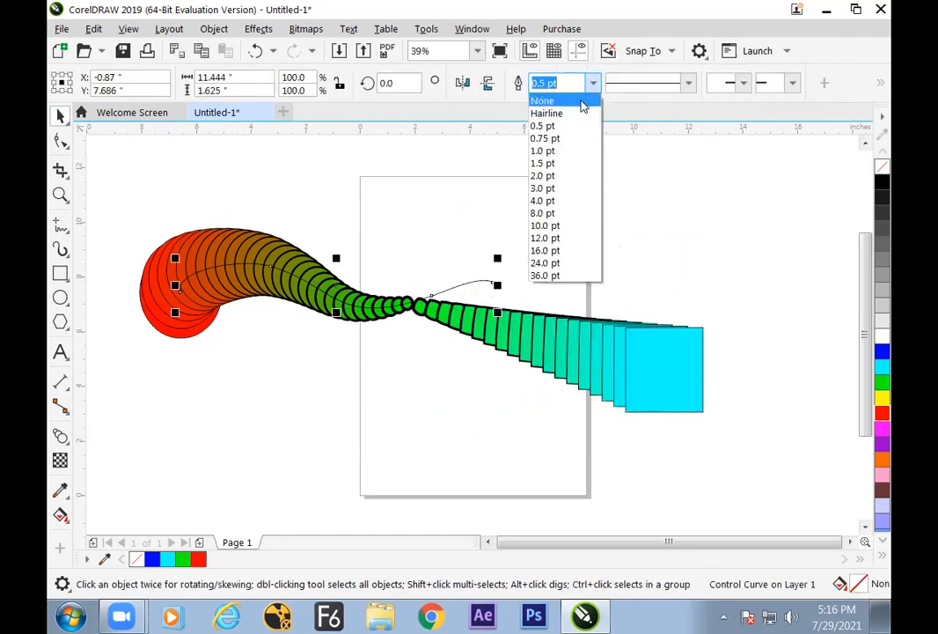
left_click(580, 101)
left_click(568, 214)
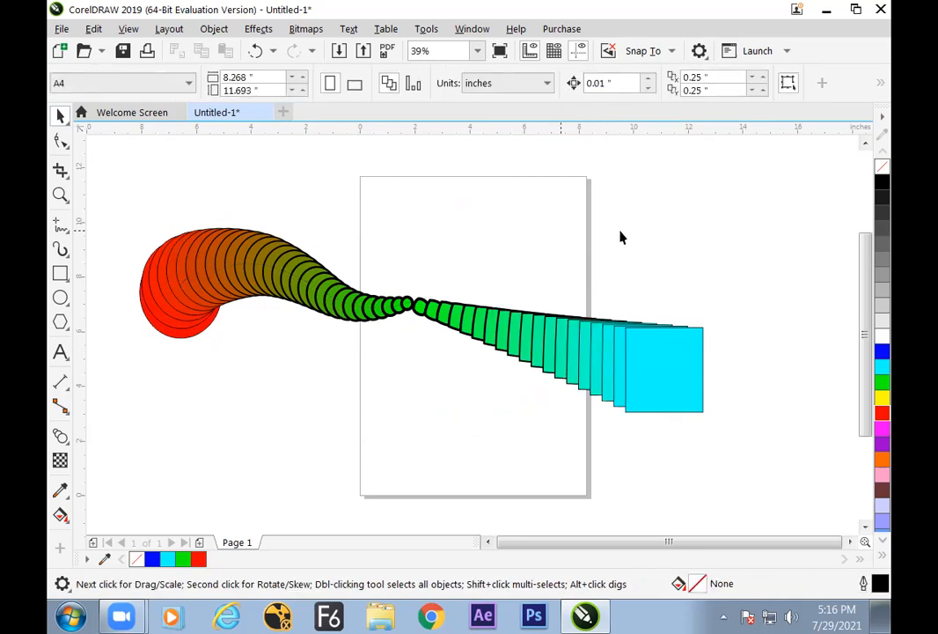
Give the blend's path curve a Hairline outline and deselect it
left_click(313, 291)
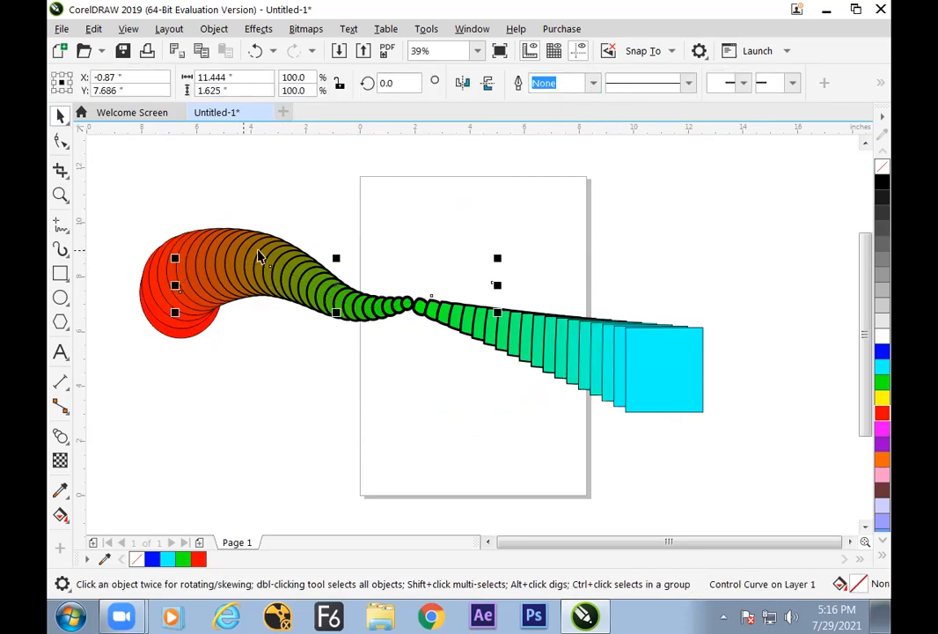
left_click(391, 271)
left_click(328, 292)
left_click(247, 272)
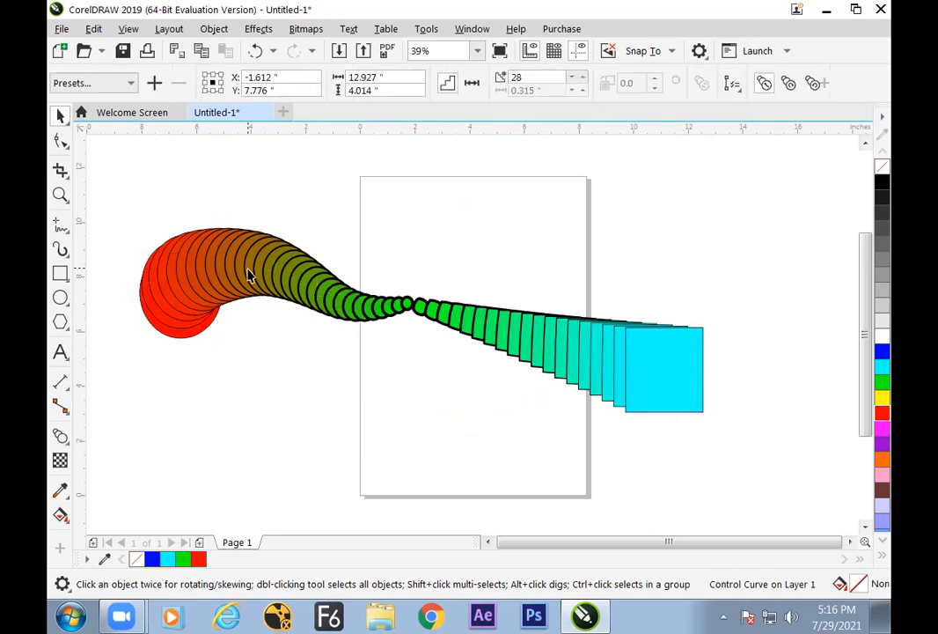
left_click(264, 354)
left_click(426, 288)
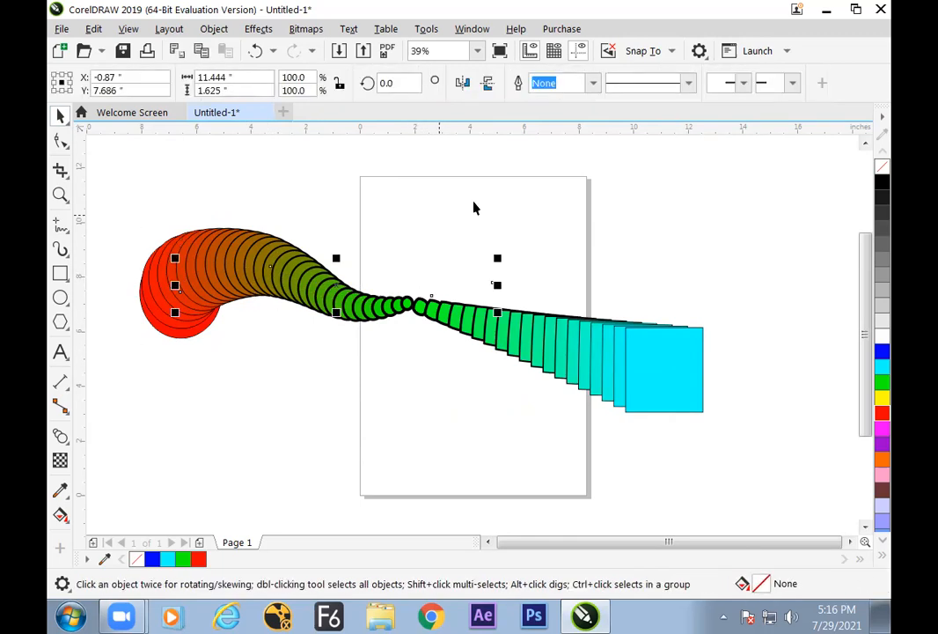
left_click(593, 83)
left_click(572, 114)
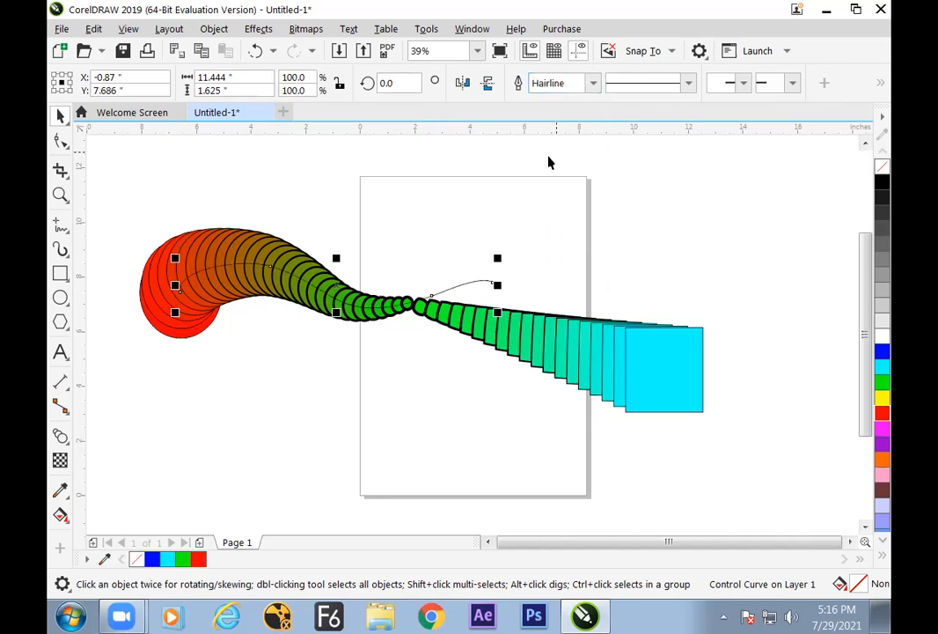
left_click(520, 201)
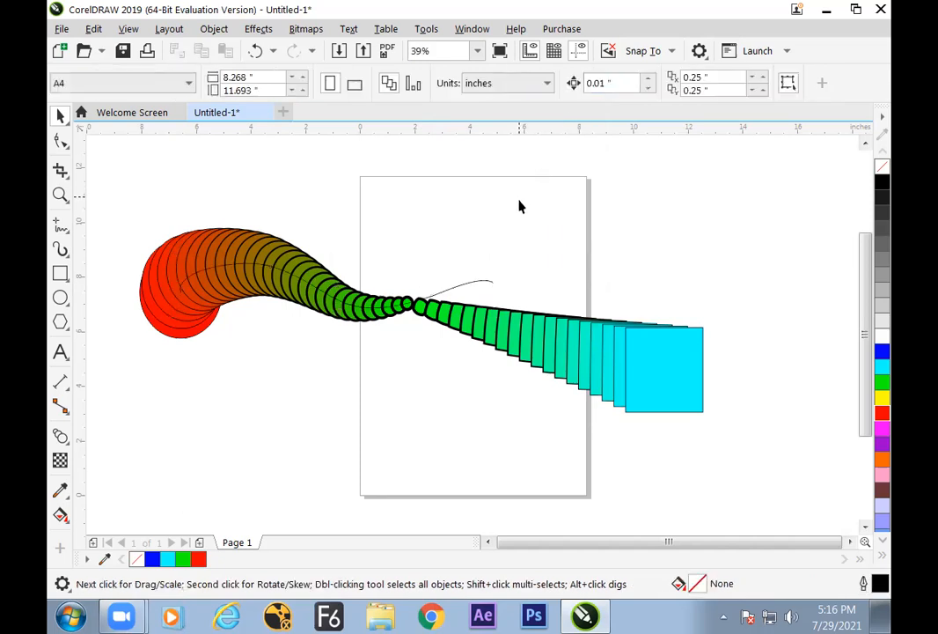
Split the blend fitted to the path at an intermediate olive circle near its upper bend
left_click(331, 262)
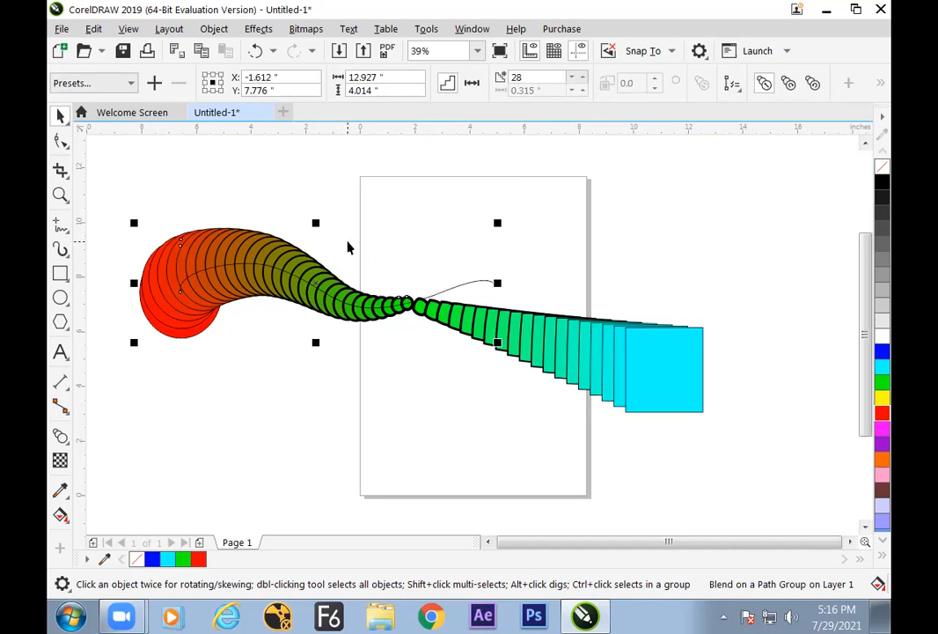
left_click(560, 80)
left_click(881, 84)
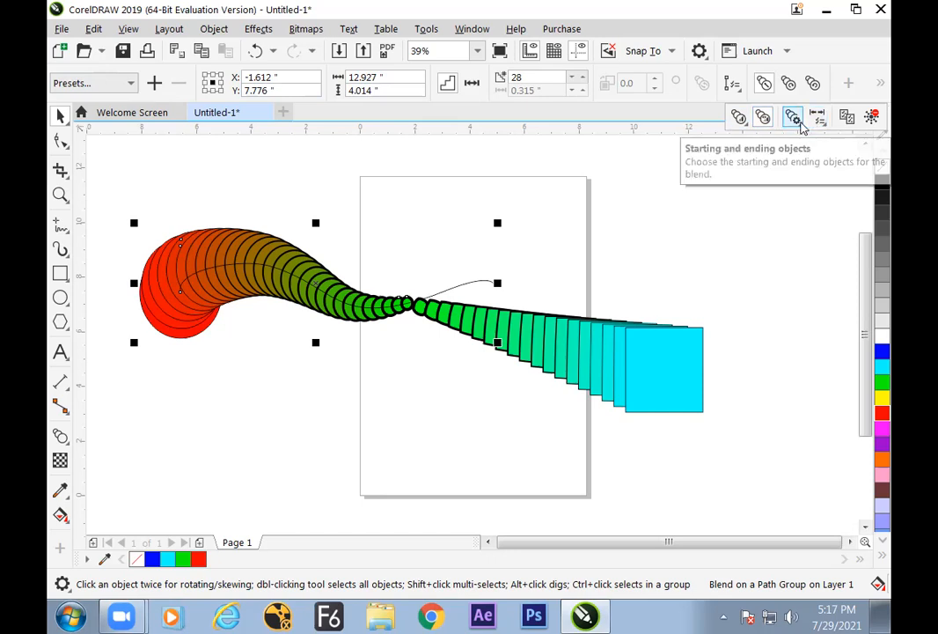
left_click(794, 118)
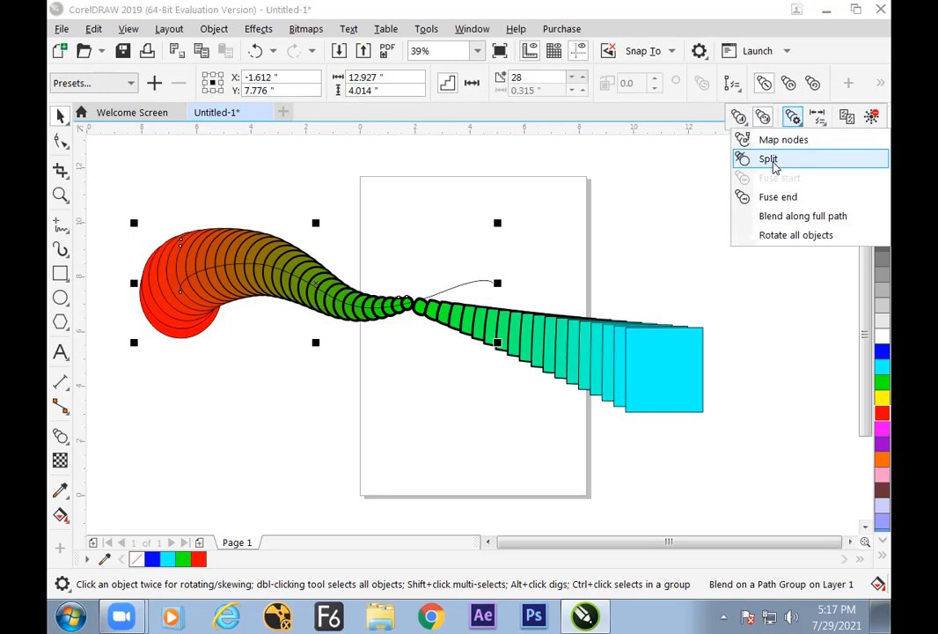
left_click(769, 159)
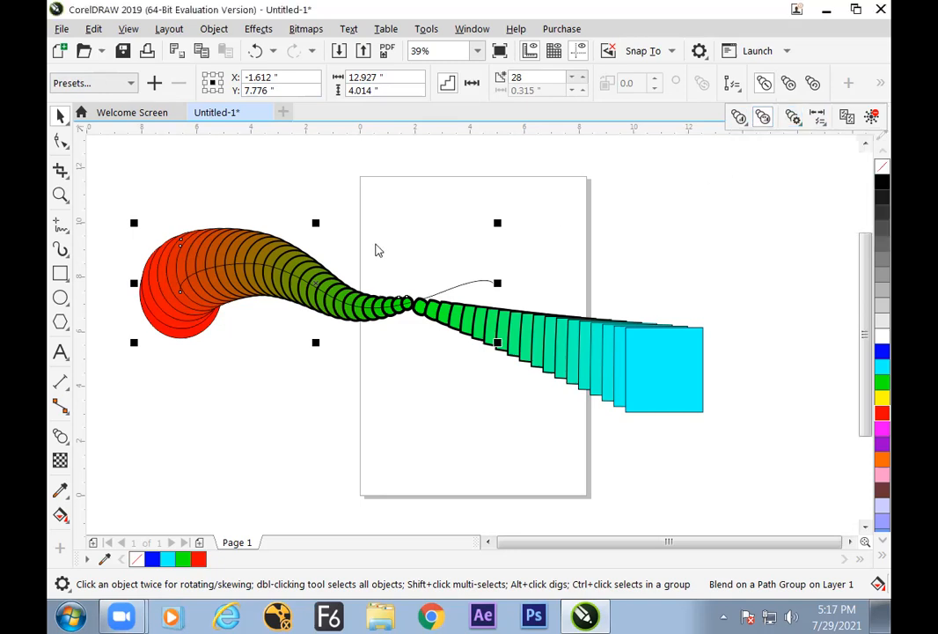
left_click(269, 262)
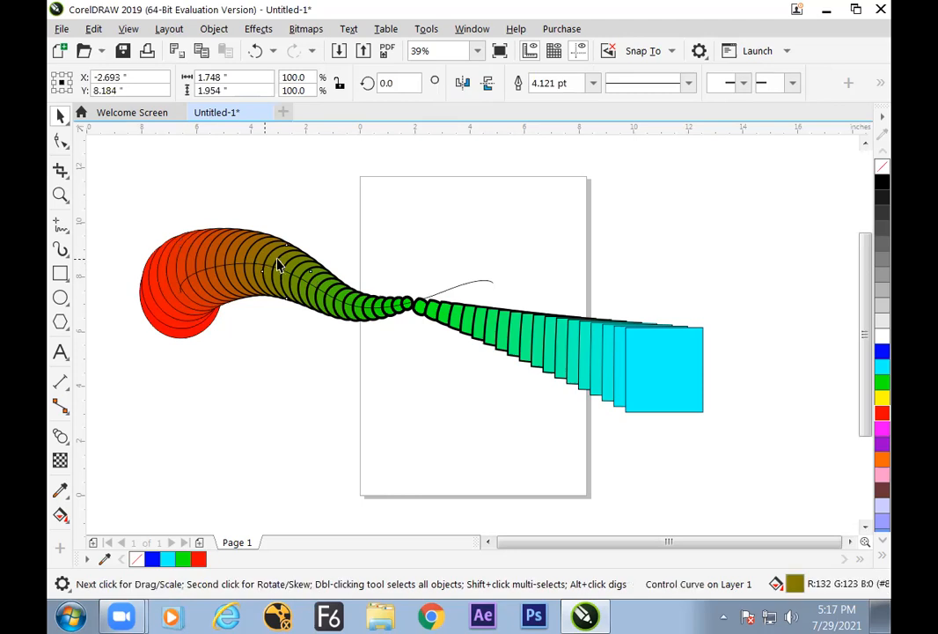
Move the olive split control circle along the path toward the red end, to about X -4.46, Y 7.97 in
mouse_move(291, 257)
left_mouse_down()
mouse_move(277, 220)
mouse_move(274, 250)
mouse_move(226, 259)
mouse_move(286, 265)
left_mouse_up()
left_click(260, 251)
left_click(278, 352)
left_click(287, 258)
left_click(282, 258)
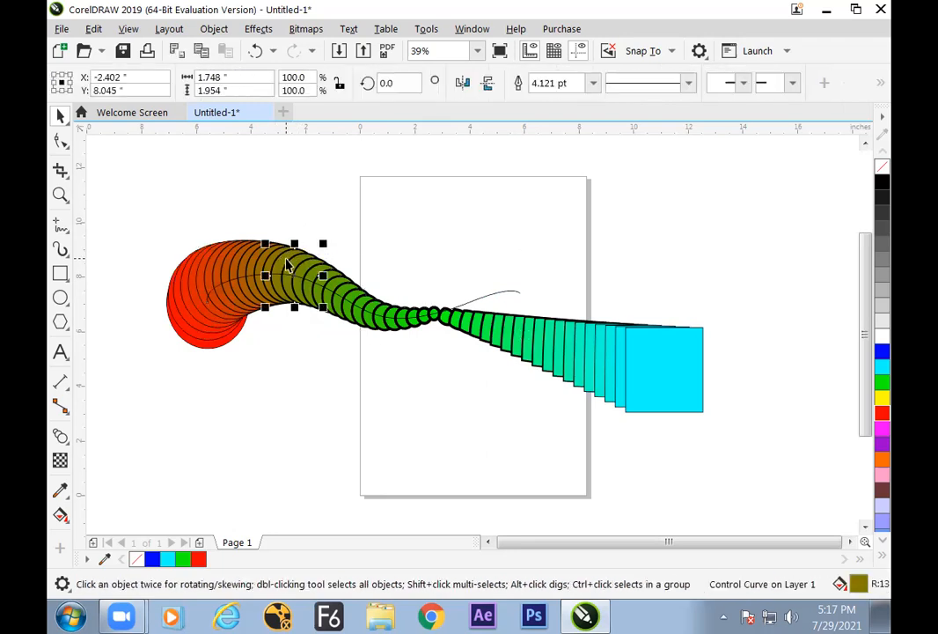
left_click_drag(282, 258, 226, 260)
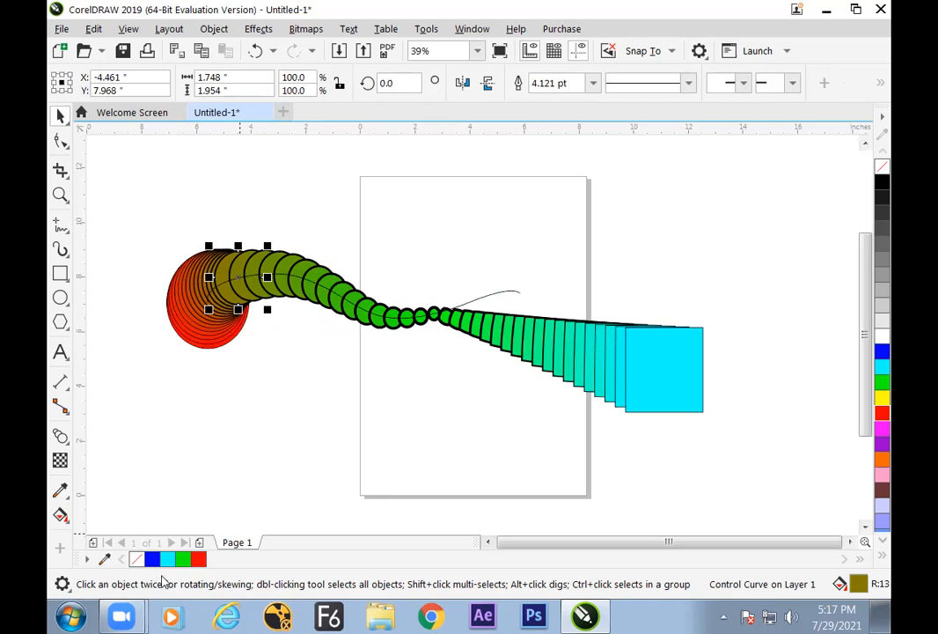
Open Paint and handwrite a circled "Blend" with a branch labelled "multi object"
left_click(66, 616)
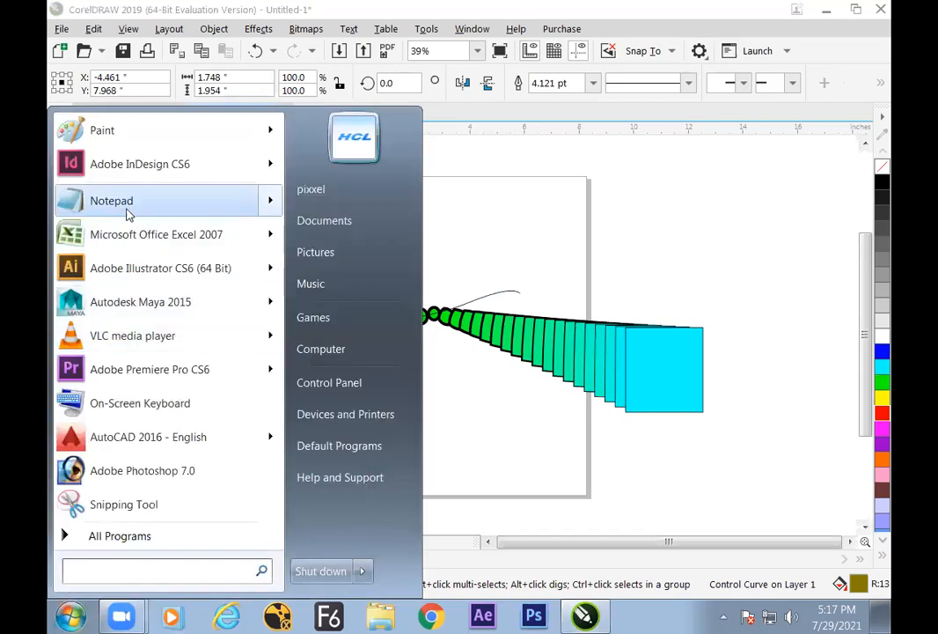
left_click(136, 140)
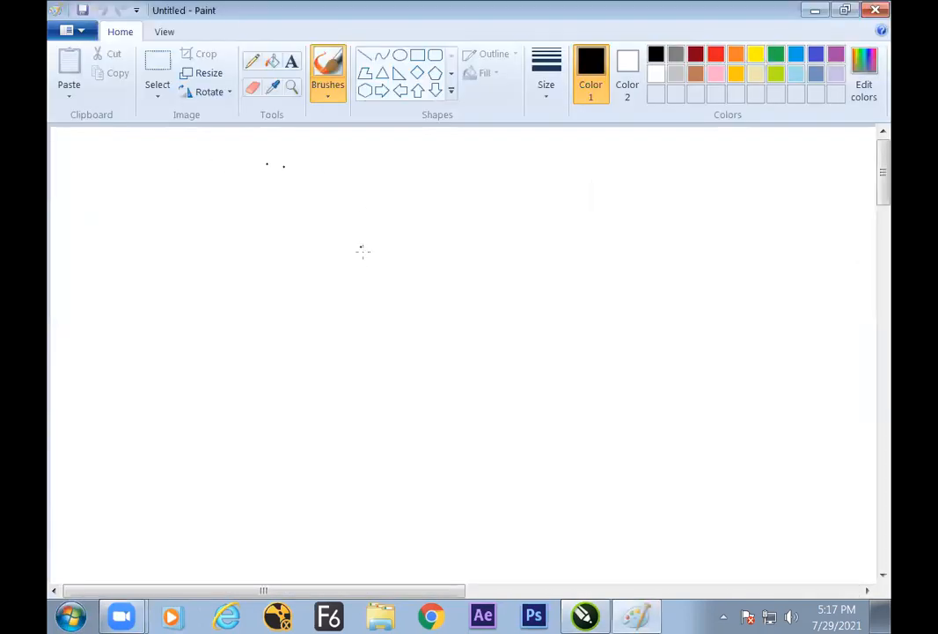
mouse_move(397, 283)
left_mouse_down()
mouse_move(431, 291)
mouse_move(378, 268)
mouse_move(407, 319)
mouse_move(441, 301)
mouse_move(448, 230)
mouse_move(463, 209)
left_mouse_up()
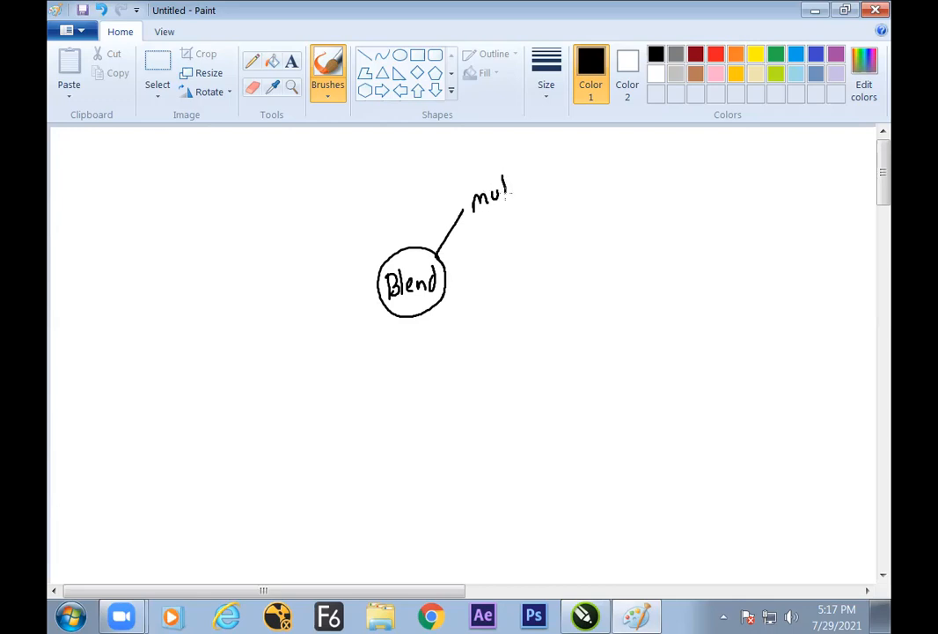
mouse_move(552, 181)
left_mouse_down()
mouse_move(554, 168)
mouse_move(605, 170)
left_mouse_up()
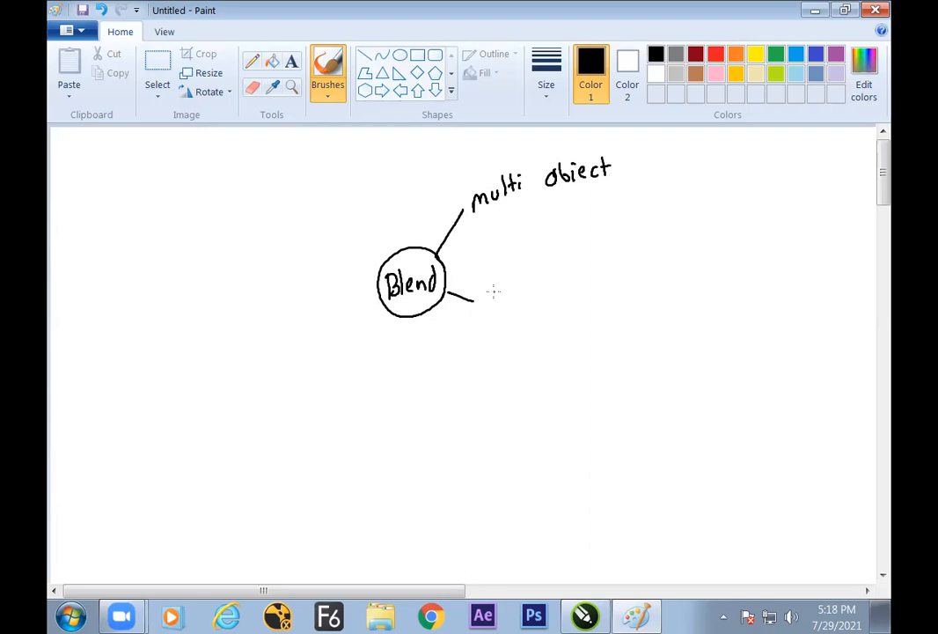
Add handwritten "on Path" and "split" branches to the Blend diagram and mark the branch labels with red dots
left_click_drag(502, 300, 513, 299)
left_click_drag(515, 275, 517, 292)
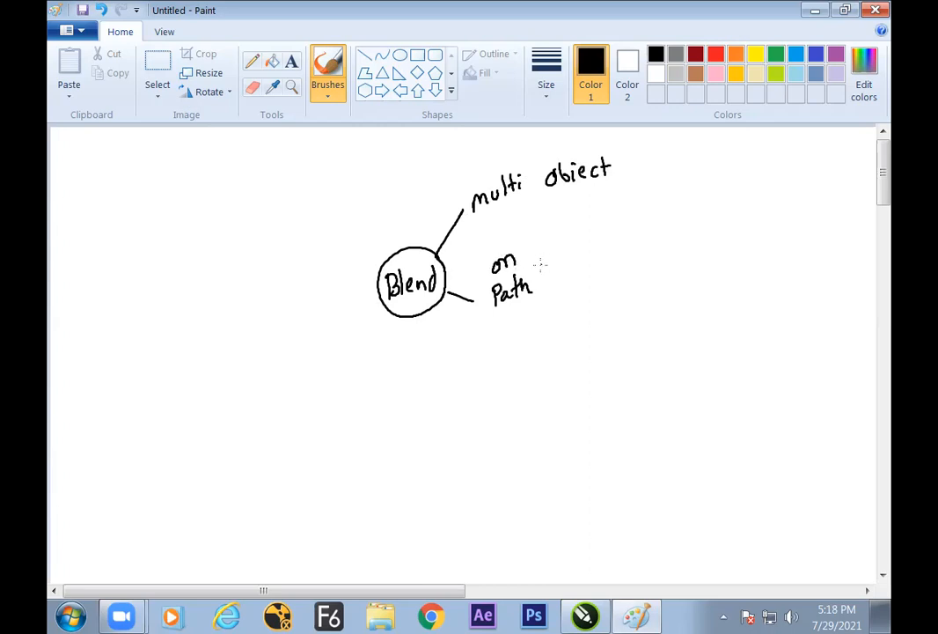
mouse_move(431, 319)
left_mouse_down()
mouse_move(467, 370)
mouse_move(509, 359)
mouse_move(520, 373)
left_mouse_up()
left_click_drag(529, 347, 529, 373)
left_click_drag(524, 357, 534, 356)
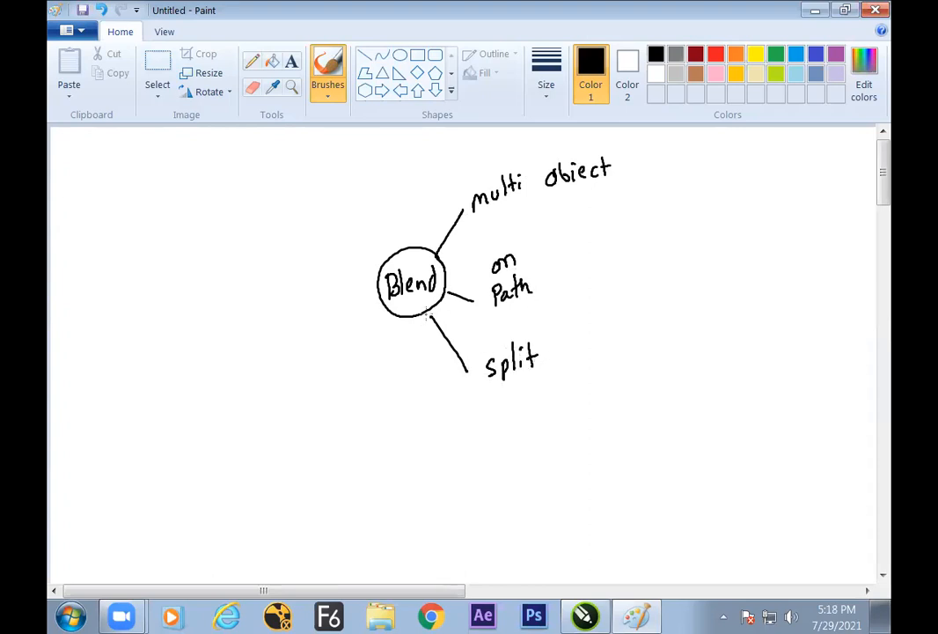
left_click(715, 54)
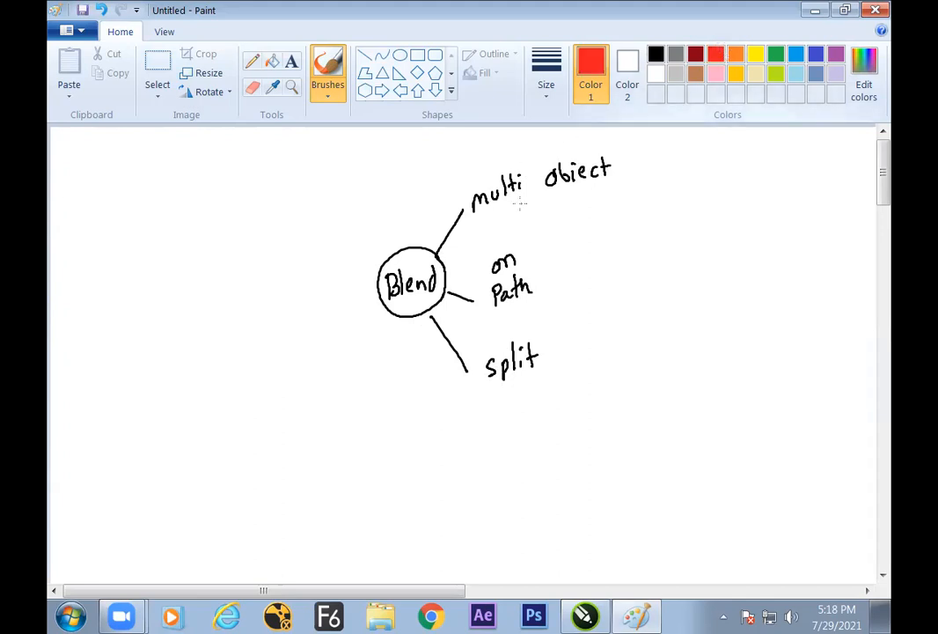
left_click(466, 197)
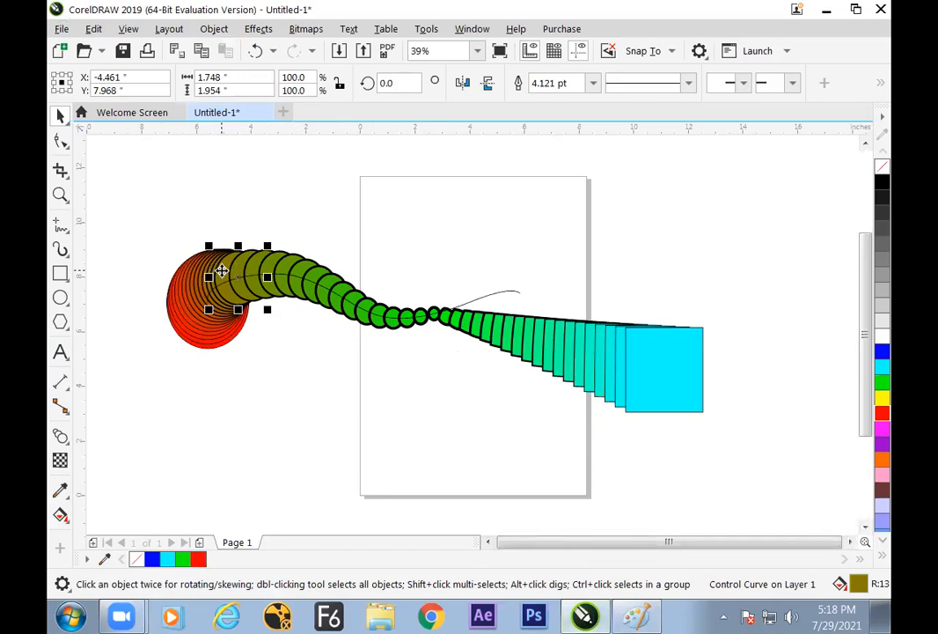
Switch to CorelDRAW and examine the fuse options and the object and color acceleration settings of the olive-to-green blend segment
left_click(320, 210)
left_click(307, 267)
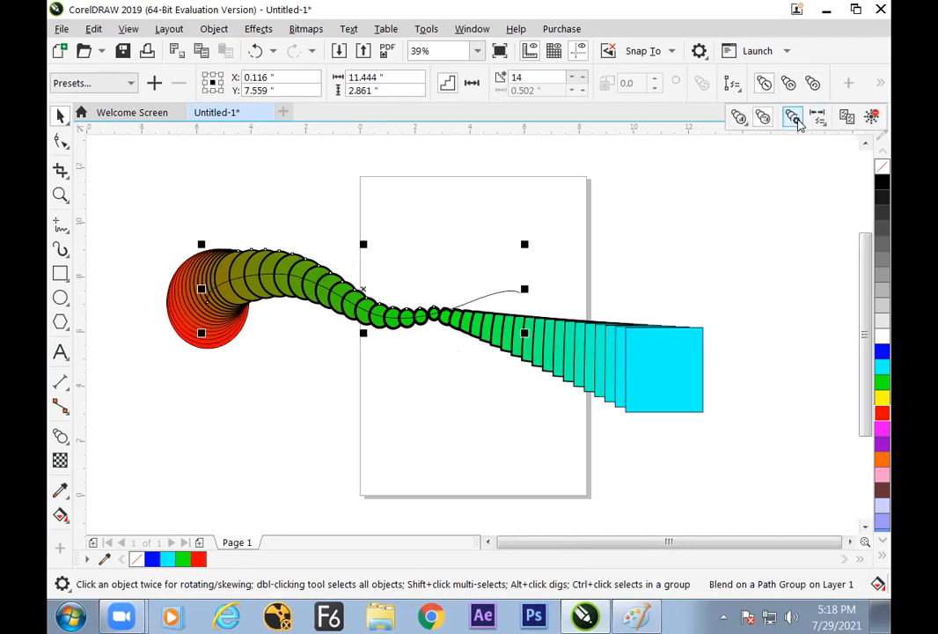
left_click(796, 122)
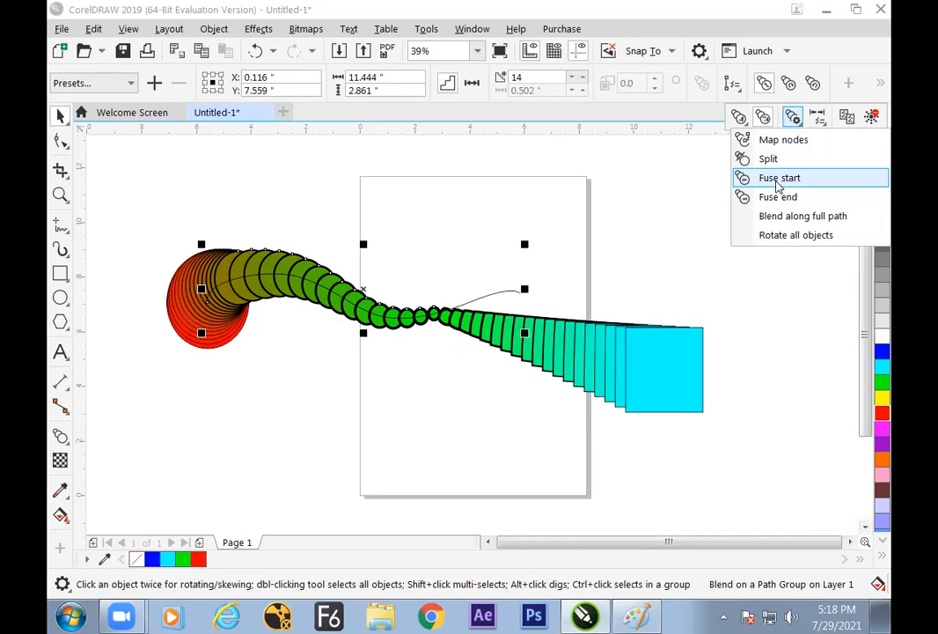
left_click(786, 180)
left_click(740, 118)
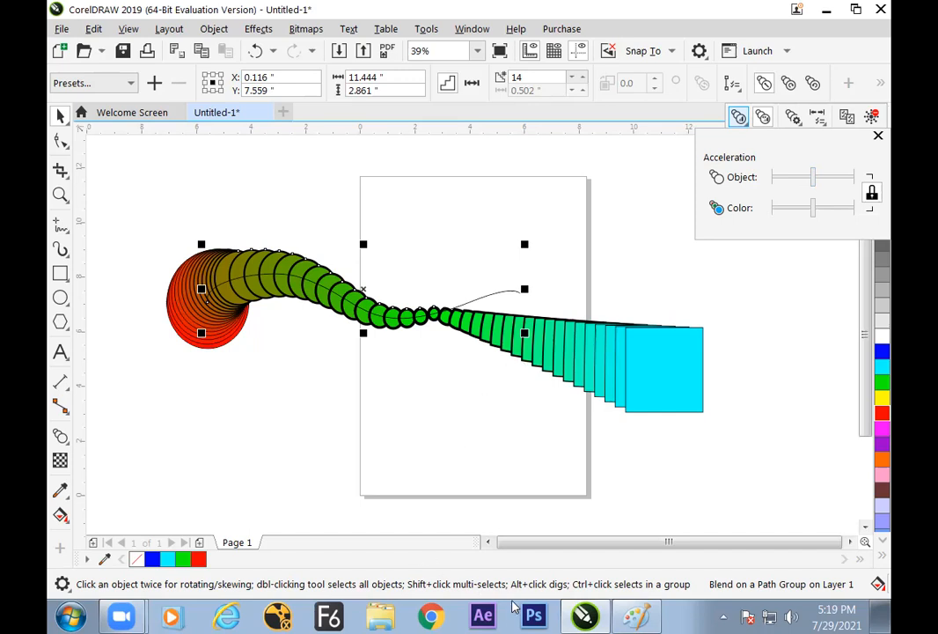
Switch to Paint and add a black "acceleration" branch with a two-way fork beneath it
left_click(636, 616)
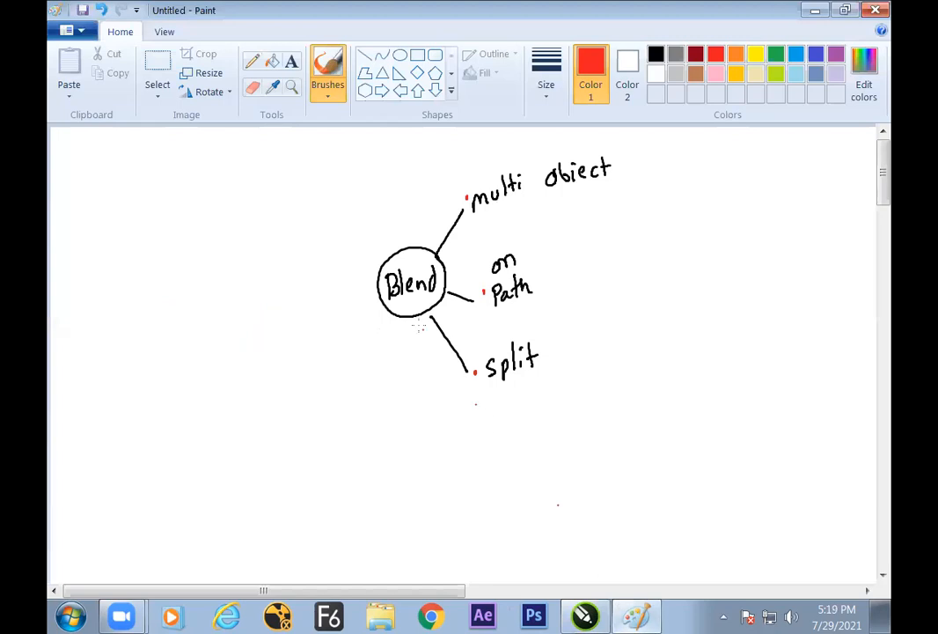
left_click(656, 56)
left_click_drag(384, 305, 315, 319)
mouse_move(210, 358)
left_mouse_down()
mouse_move(202, 371)
mouse_move(287, 333)
left_mouse_up()
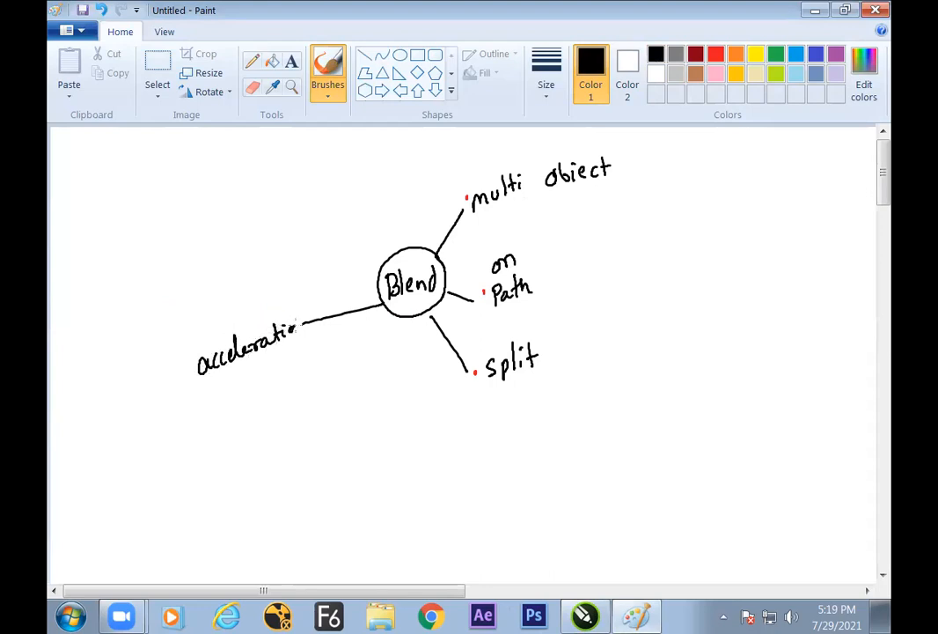
mouse_move(215, 412)
left_mouse_down()
mouse_move(320, 353)
mouse_move(323, 366)
left_mouse_up()
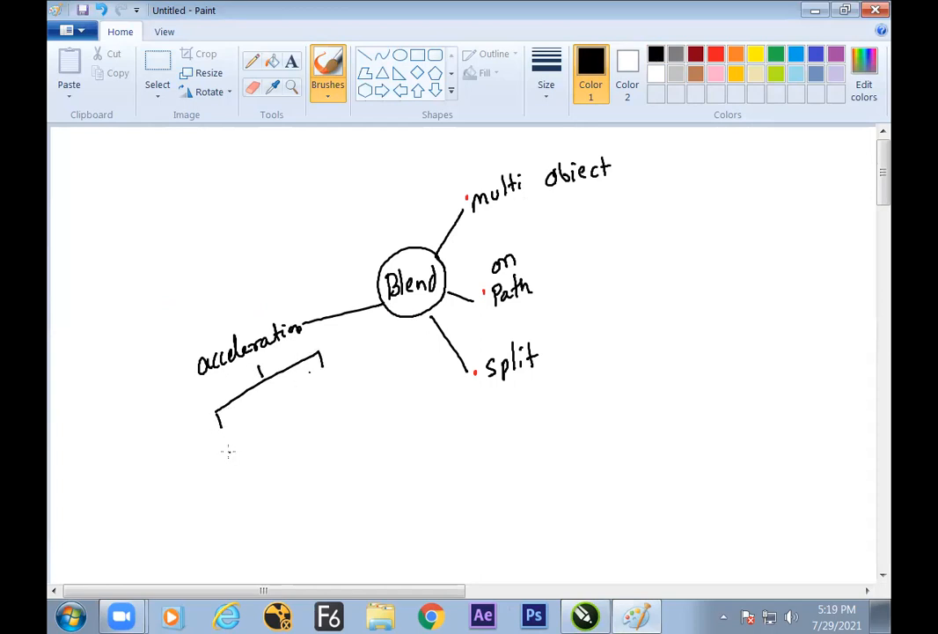
Label the two ends of the acceleration fork "object" and "color" by hand
mouse_move(223, 450)
left_mouse_down()
mouse_move(234, 456)
mouse_move(249, 440)
left_mouse_up()
left_click_drag(255, 422, 254, 437)
left_click_drag(332, 383, 331, 384)
mouse_move(340, 371)
left_mouse_down()
mouse_move(339, 392)
mouse_move(348, 379)
left_mouse_up()
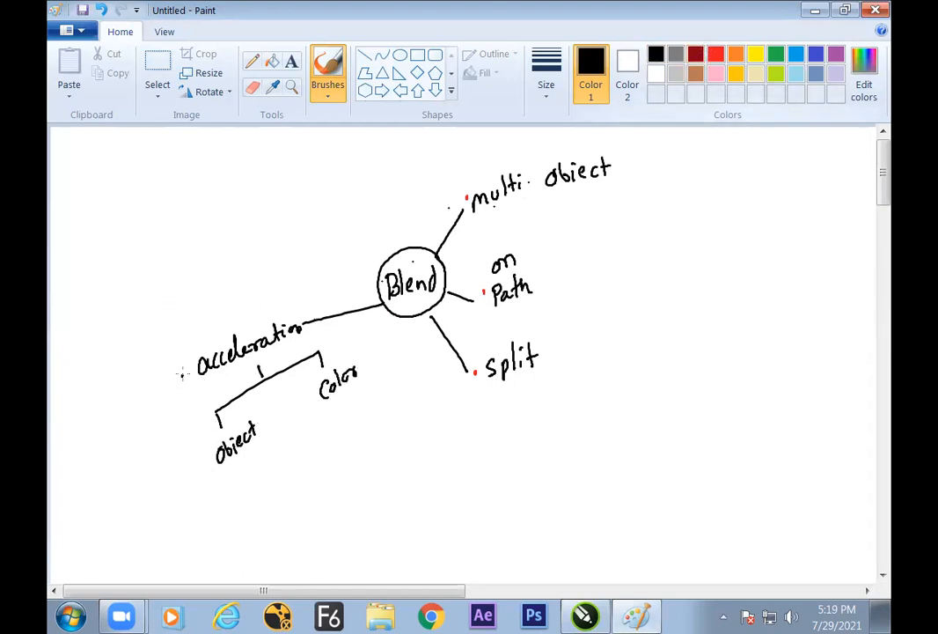
Mark the acceleration label with a red dot and underline "object" and "color" in red
left_click(715, 54)
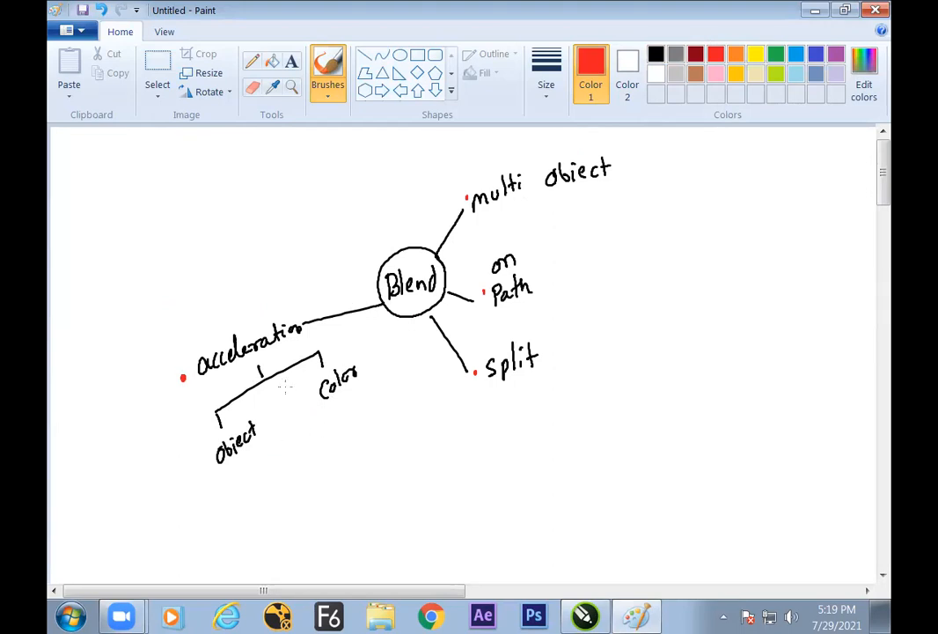
left_click_drag(227, 476, 270, 451)
left_click_drag(332, 416, 365, 399)
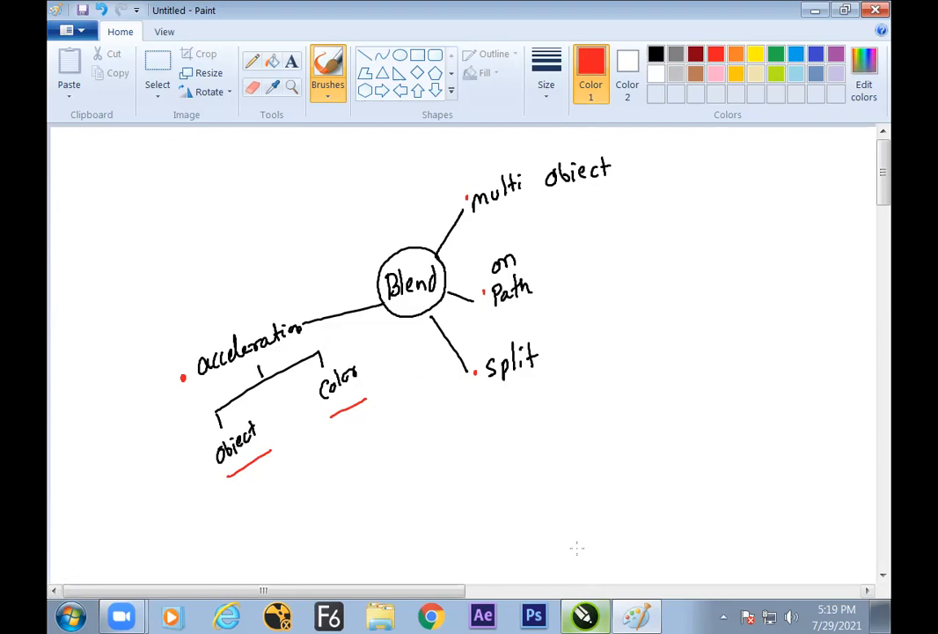
Switch to CorelDRAW and break apart the olive-to-green blend segment on the path
left_click(606, 614)
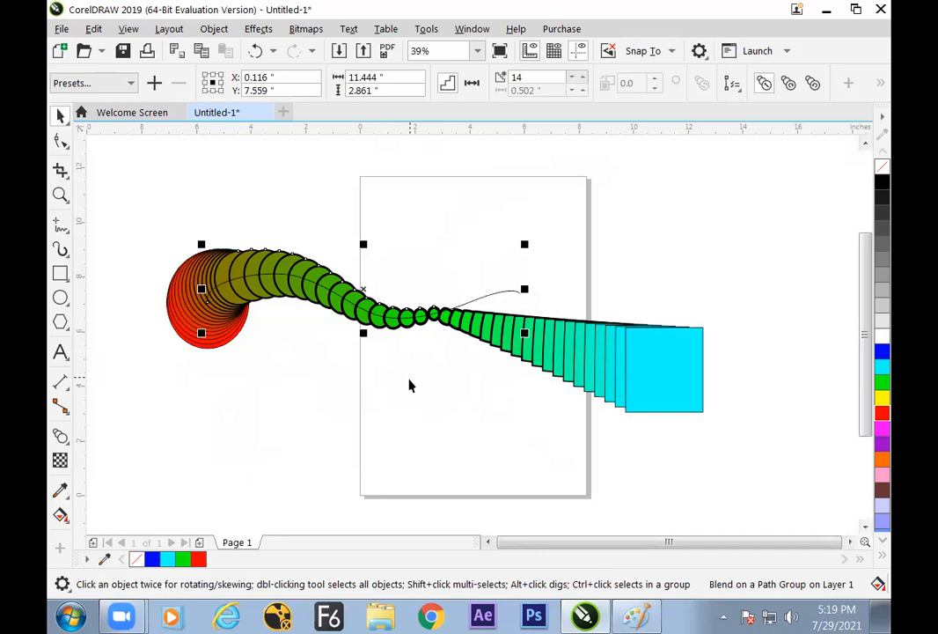
left_click(398, 396)
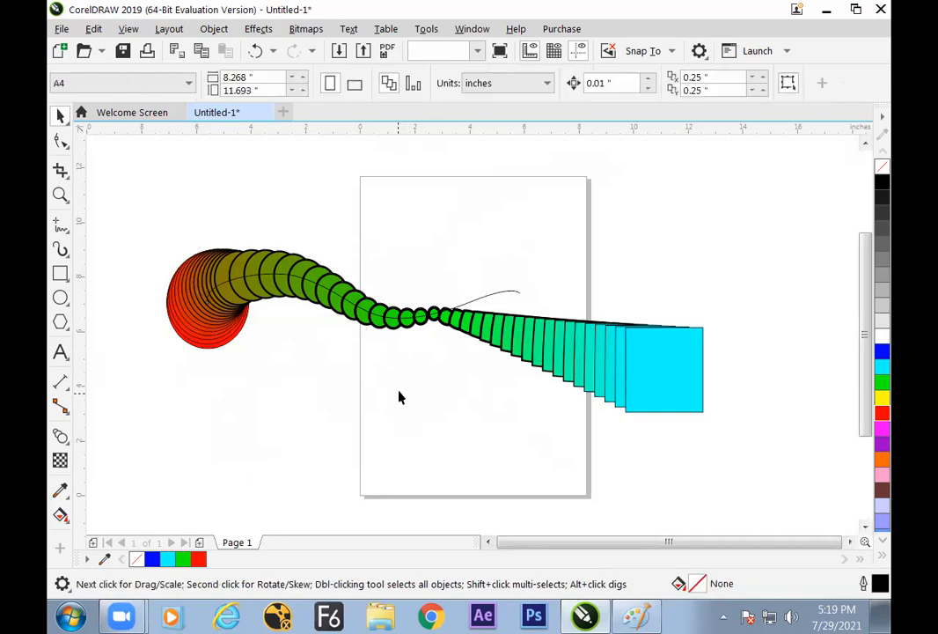
left_click(304, 266)
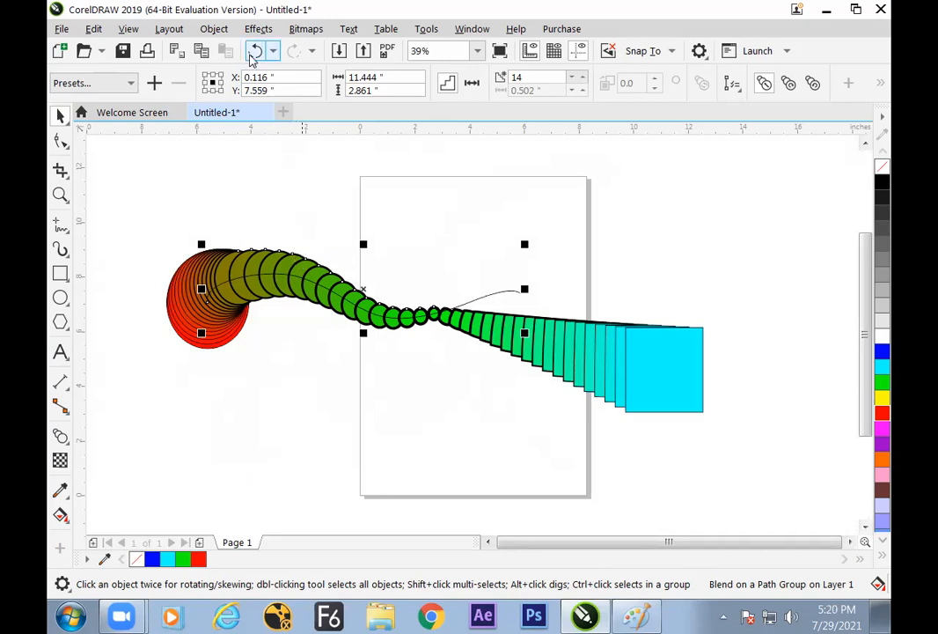
left_click(215, 29)
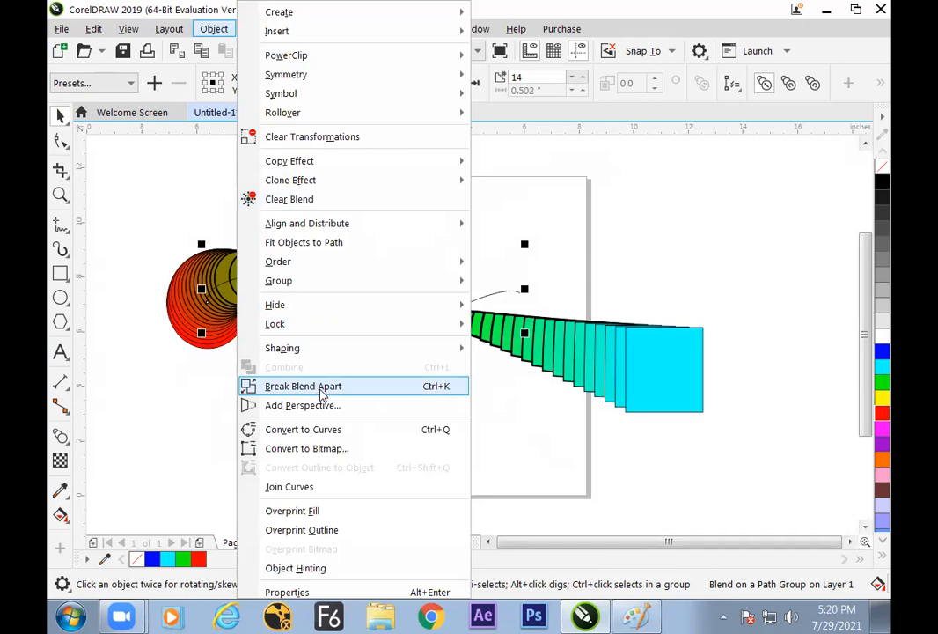
left_click(321, 386)
left_click(311, 393)
Ungroup all the circles of the broken-apart blend segment and clear the selection
left_click(306, 268)
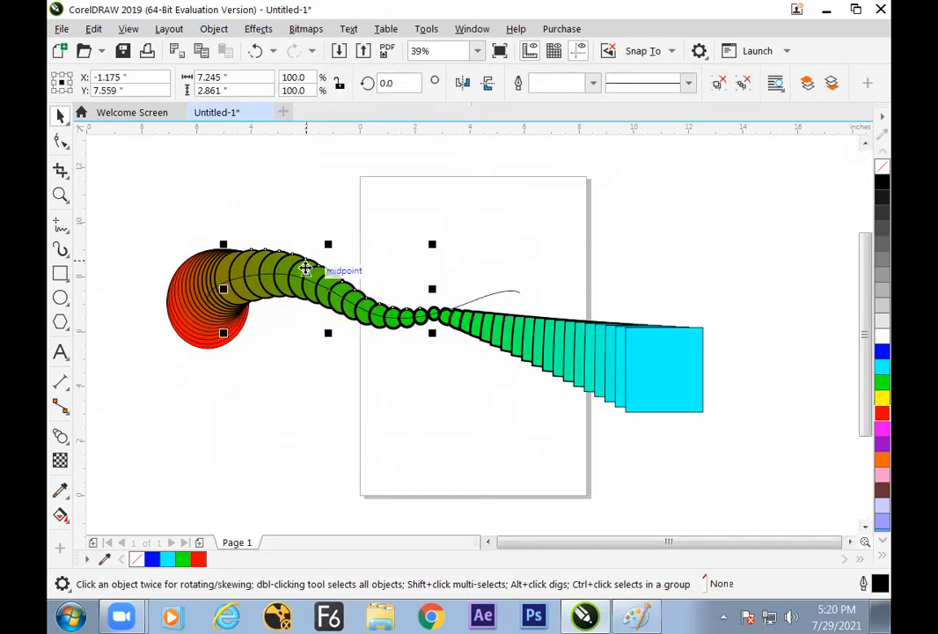
left_click(744, 82)
left_click(484, 222)
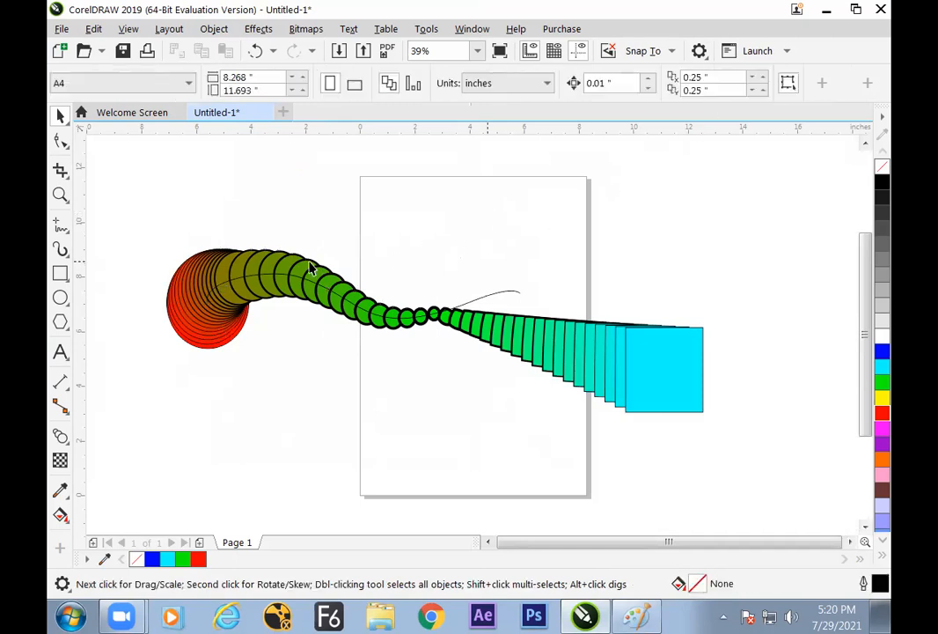
Move three individual green circles up out of the chain, away from the path, and deselect them
left_click_drag(310, 269, 330, 220)
left_click_drag(278, 262, 304, 220)
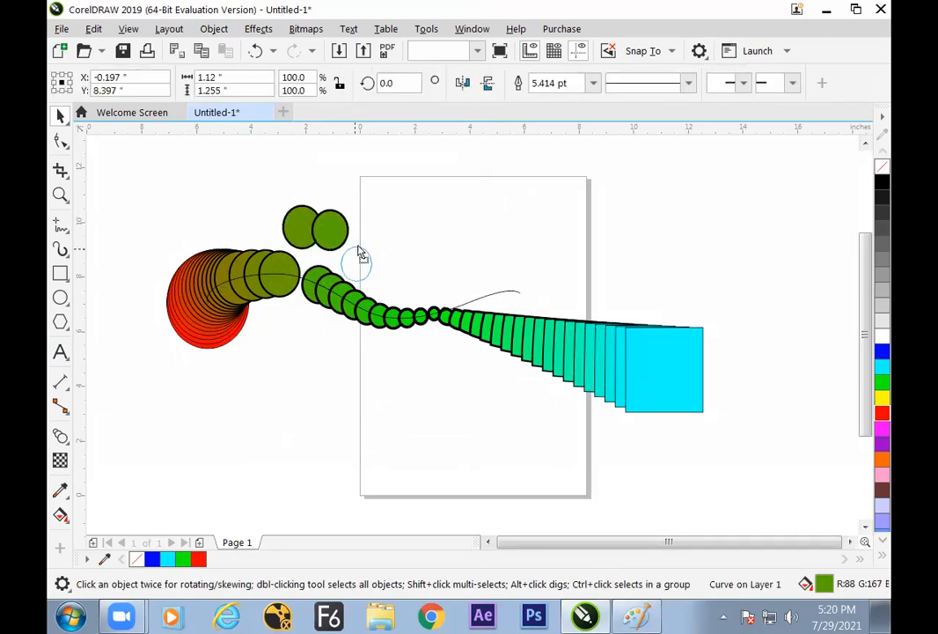
left_click_drag(360, 253, 359, 254)
left_click(432, 407)
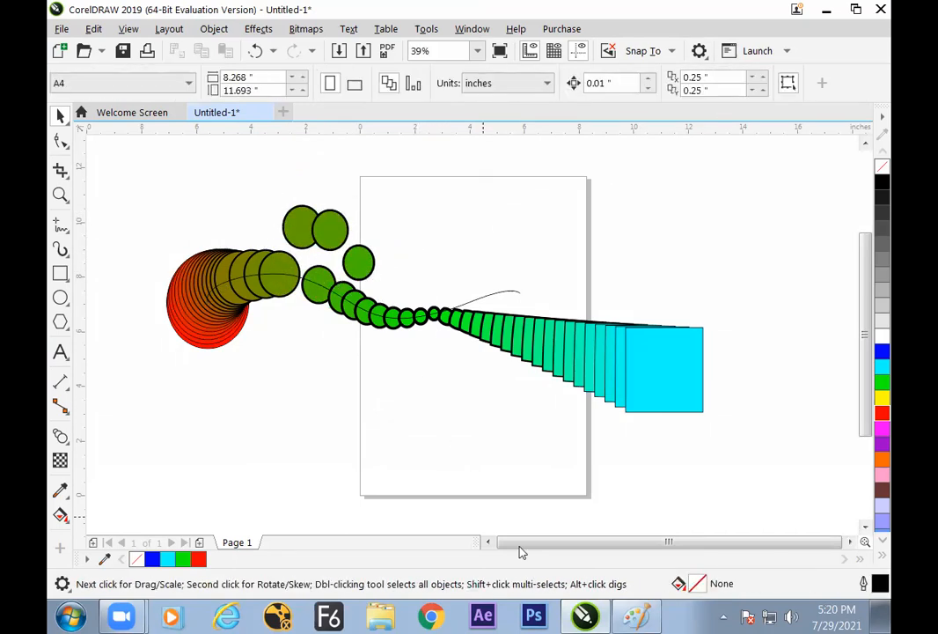
Switch to Paint and add a red handwritten "Break apart" branch to the Blend circle
left_click(627, 616)
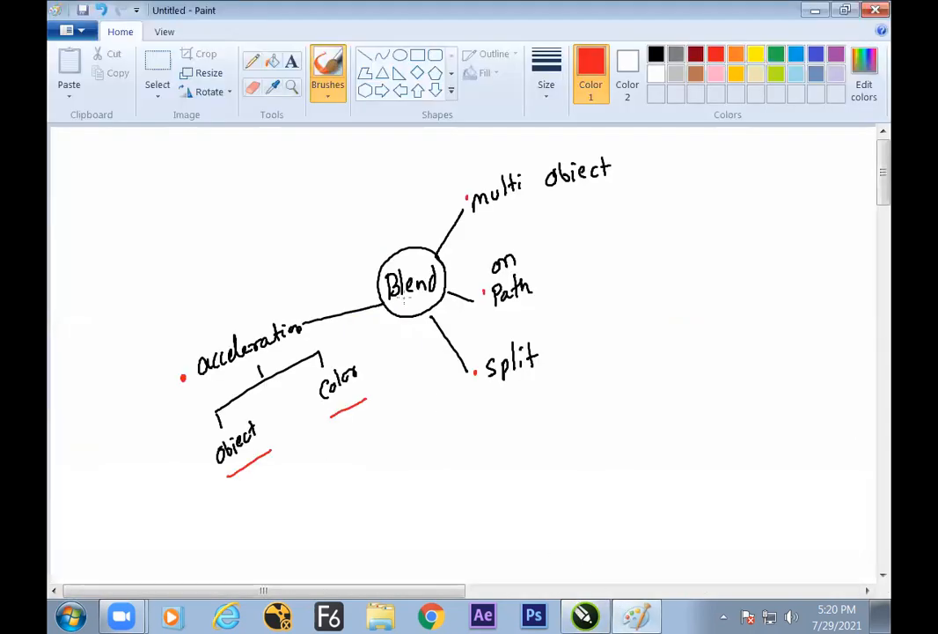
left_click_drag(390, 258, 360, 225)
mouse_move(263, 197)
left_mouse_down()
mouse_move(264, 213)
mouse_move(407, 173)
left_mouse_up()
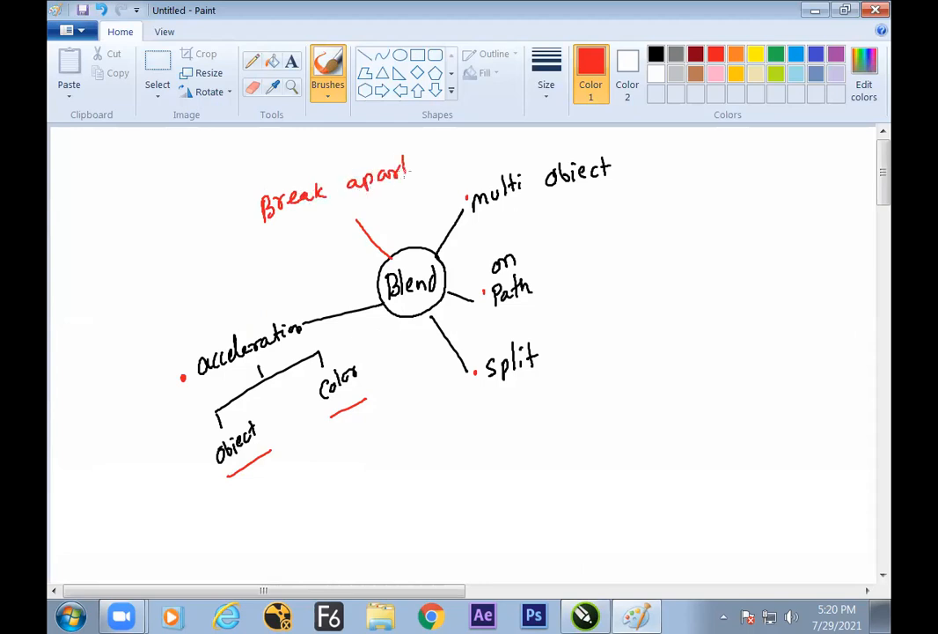
Add further red handwritten marks beside the "Break apart" label and draw strokes beneath and above it
mouse_move(139, 206)
left_mouse_down()
mouse_move(148, 203)
mouse_move(166, 234)
mouse_move(188, 197)
mouse_move(198, 217)
left_mouse_up()
left_click_drag(194, 196, 197, 206)
left_click(208, 200)
left_click_drag(149, 245, 209, 221)
left_click_drag(137, 195, 183, 175)
left_click_drag(282, 238, 368, 205)
left_click_drag(295, 170, 344, 155)
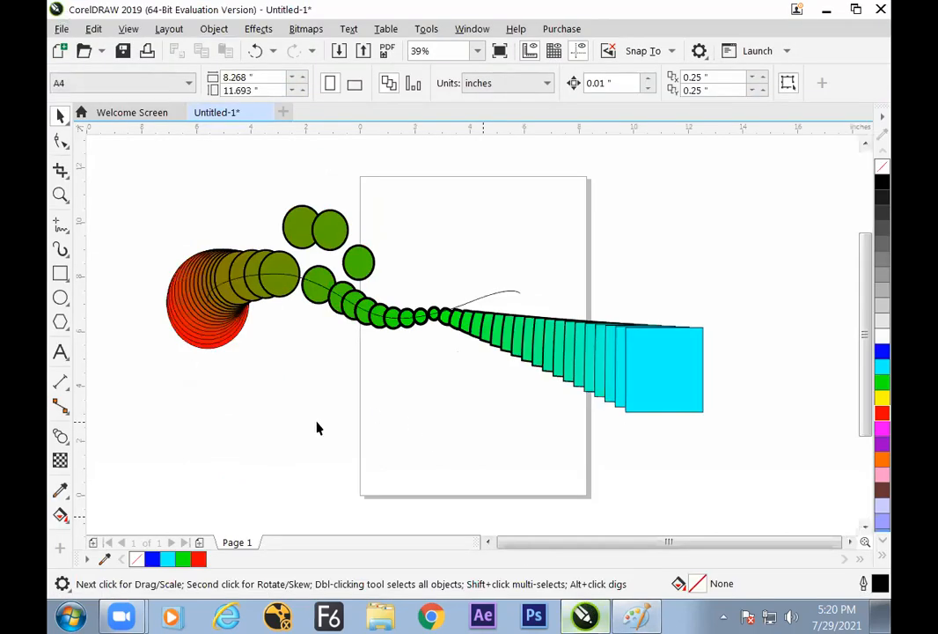
Add a second page and draw a circle about 0.7 inches across near the page's upper-left corner
left_click(201, 543)
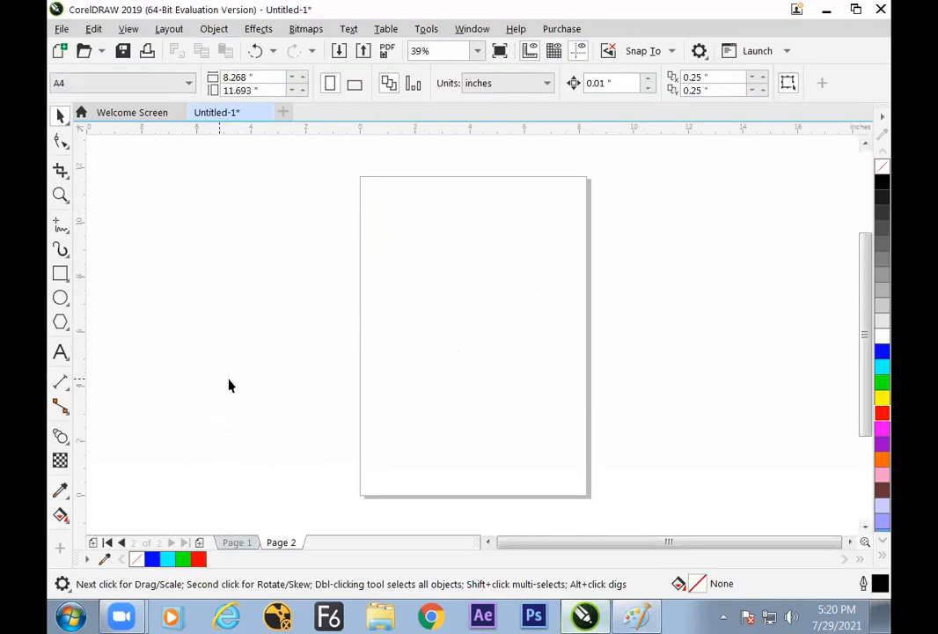
left_click(60, 298)
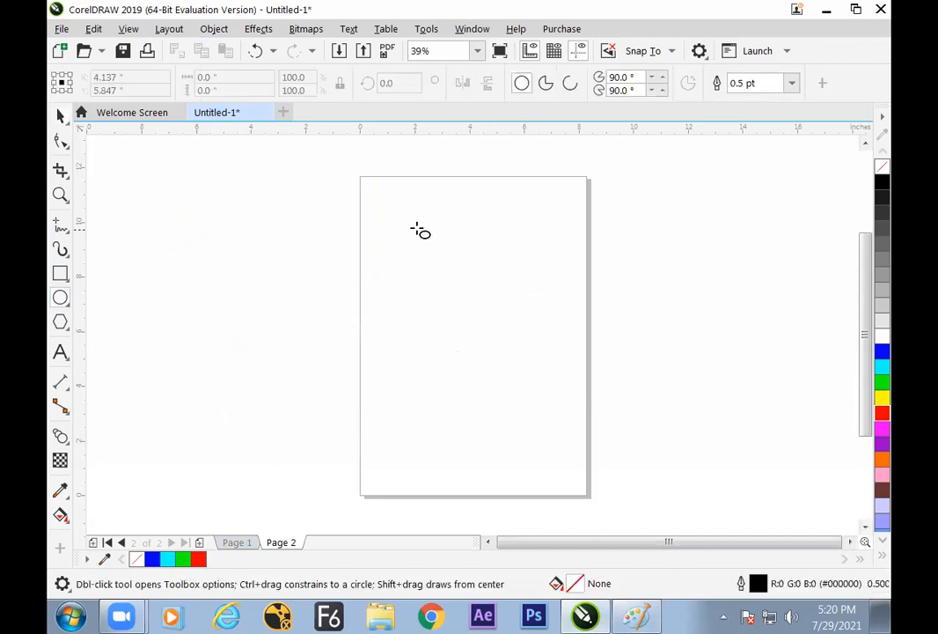
left_click_drag(399, 207, 409, 218)
left_click(61, 116)
left_click(427, 222)
left_click(411, 211)
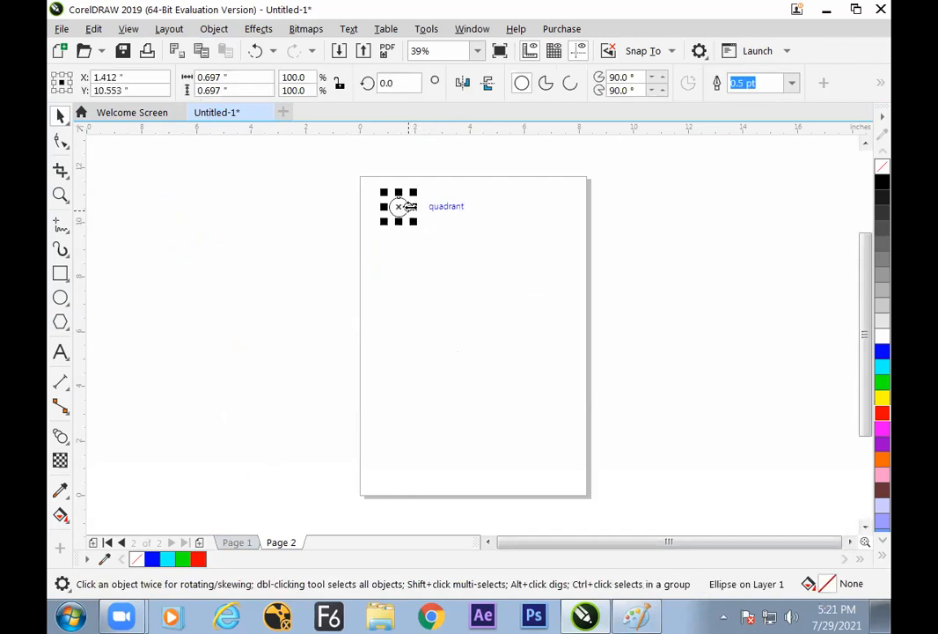
Place a duplicate of the small circle level with the original, a short distance to its right, and deselect it
left_click_drag(410, 213, 461, 206)
right_click(460, 207)
left_click(488, 256)
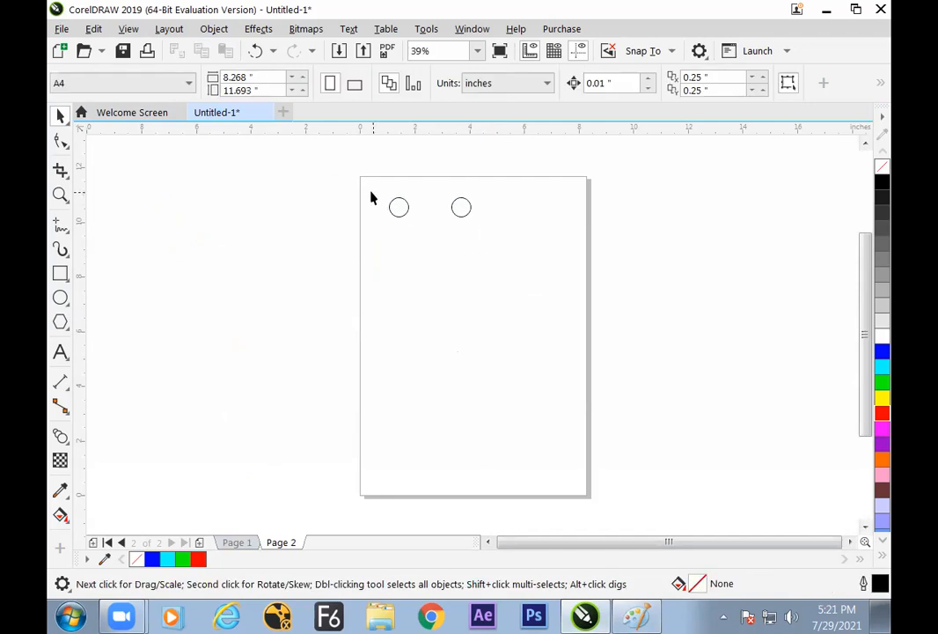
Blend the original small circle into its duplicate and deselect the blend
left_click(60, 435)
left_click_drag(391, 209, 461, 209)
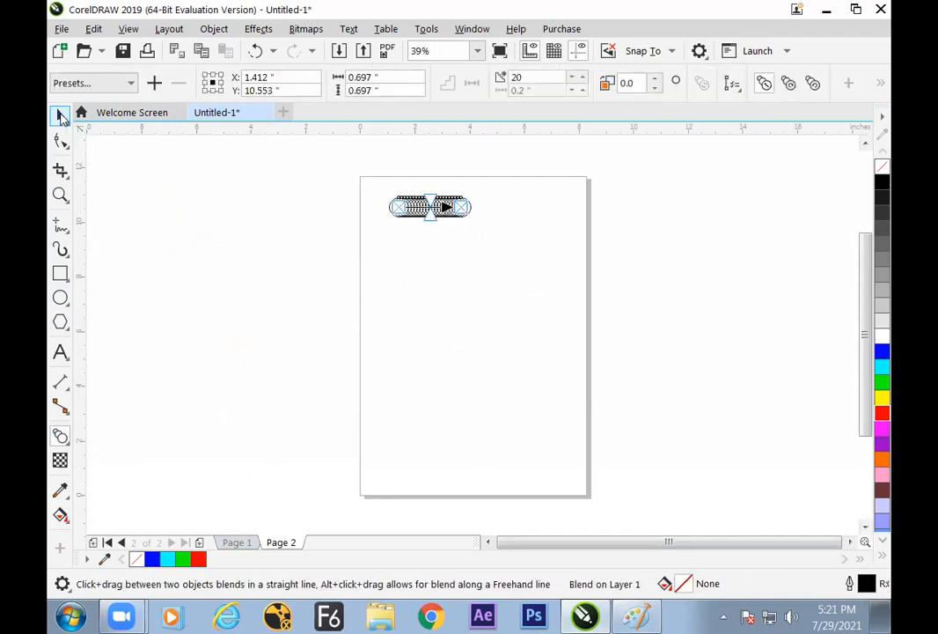
left_click(60, 115)
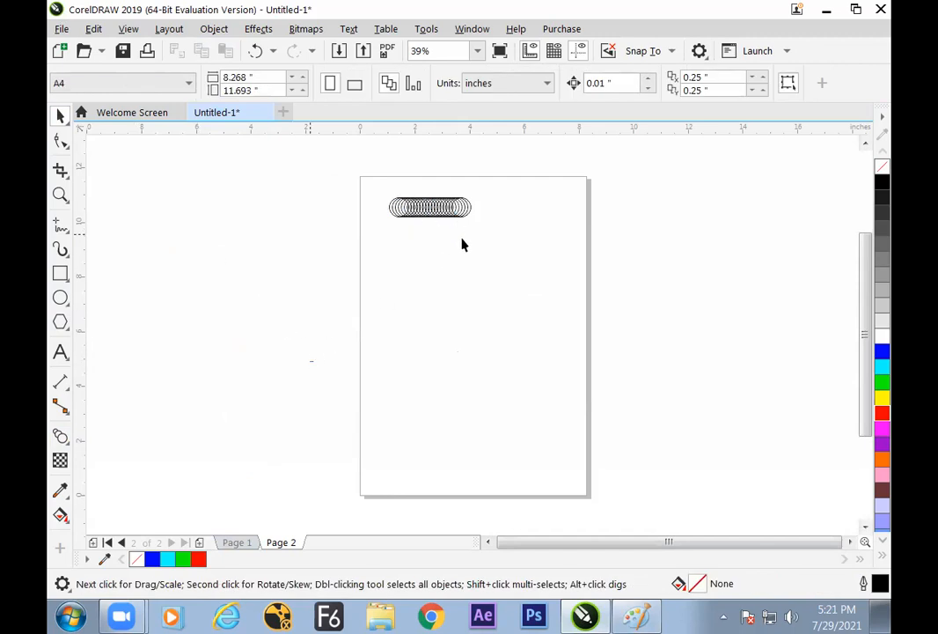
Draw a large circle about 4.5 inches across below the blend, near the page's middle, and deselect it
left_click(60, 297)
left_click_drag(427, 311, 523, 410)
left_click(59, 115)
left_click(231, 210)
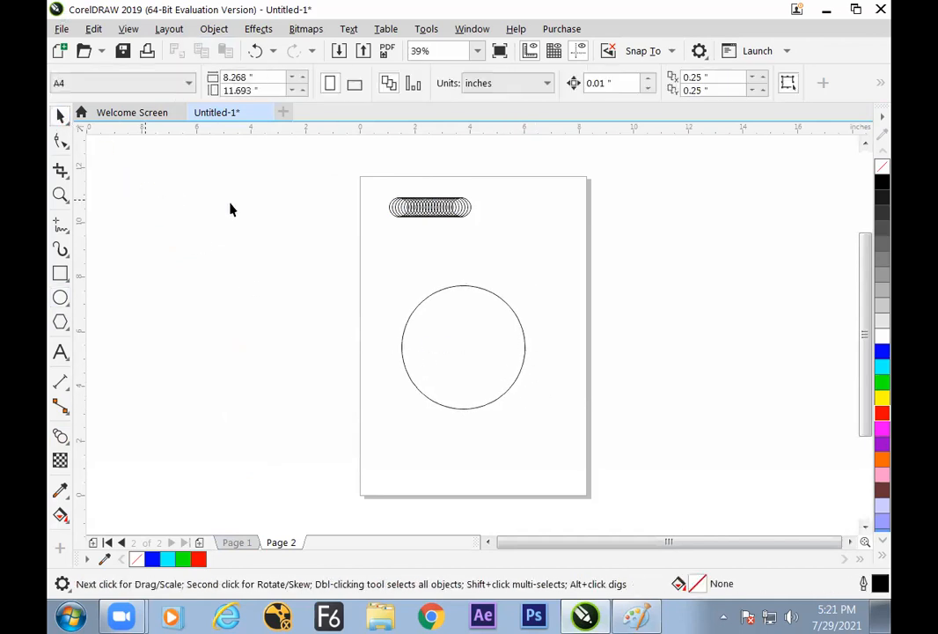
Attach the blend of small circles to the large circle as its new path and deselect it
left_click(430, 207)
left_click(878, 85)
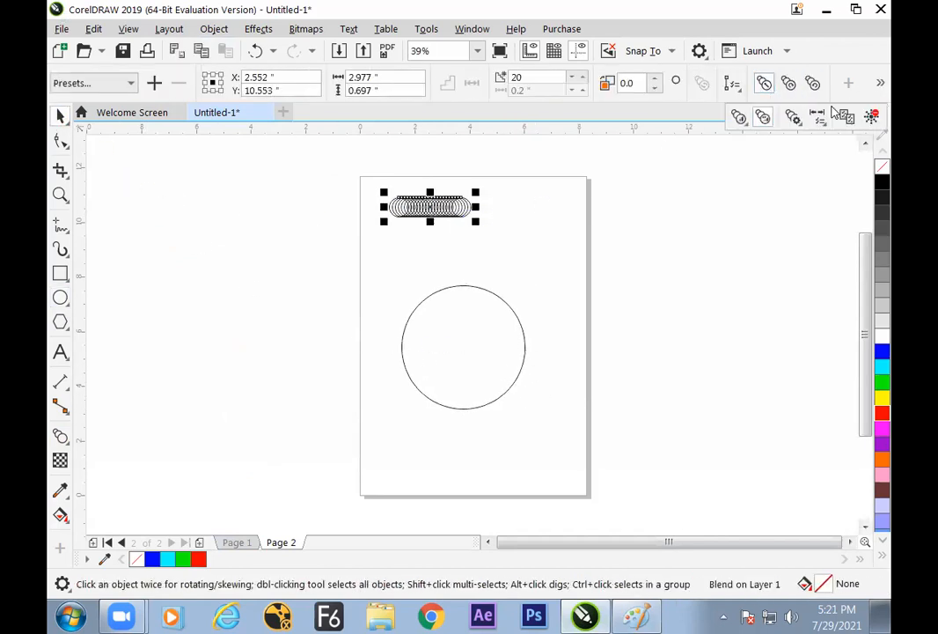
left_click(794, 119)
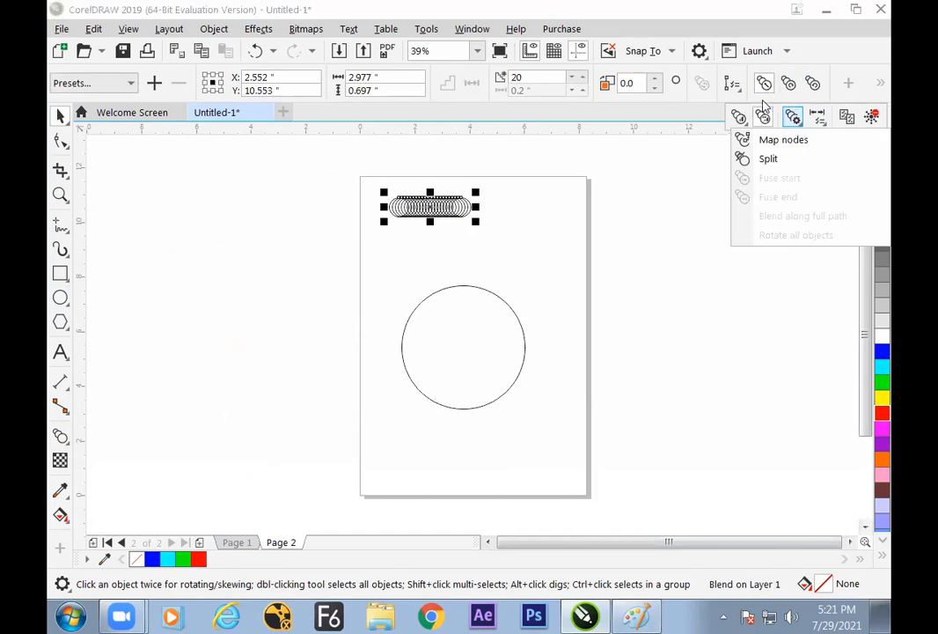
left_click(732, 85)
left_click(732, 84)
left_click(759, 106)
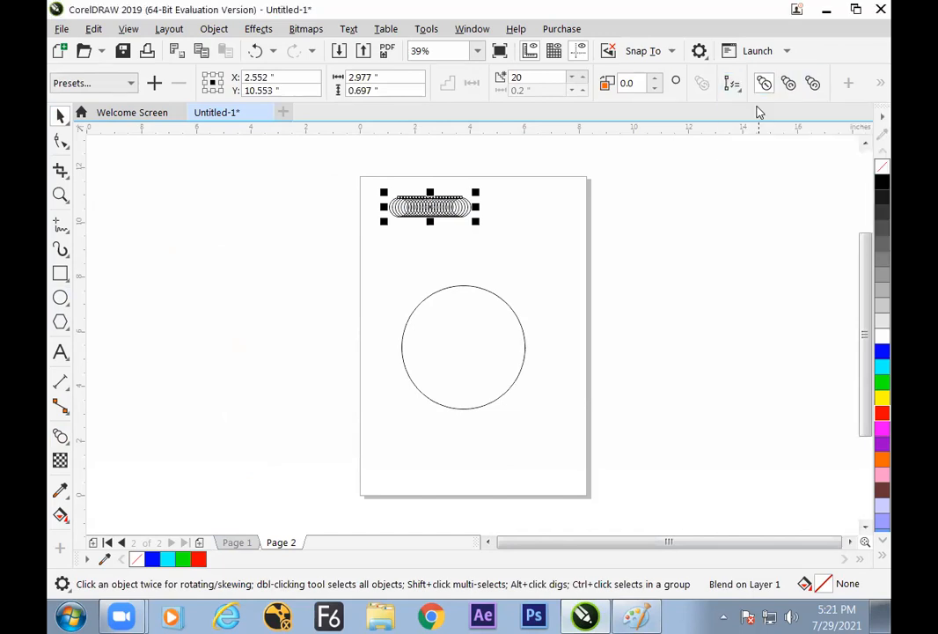
left_click(498, 291)
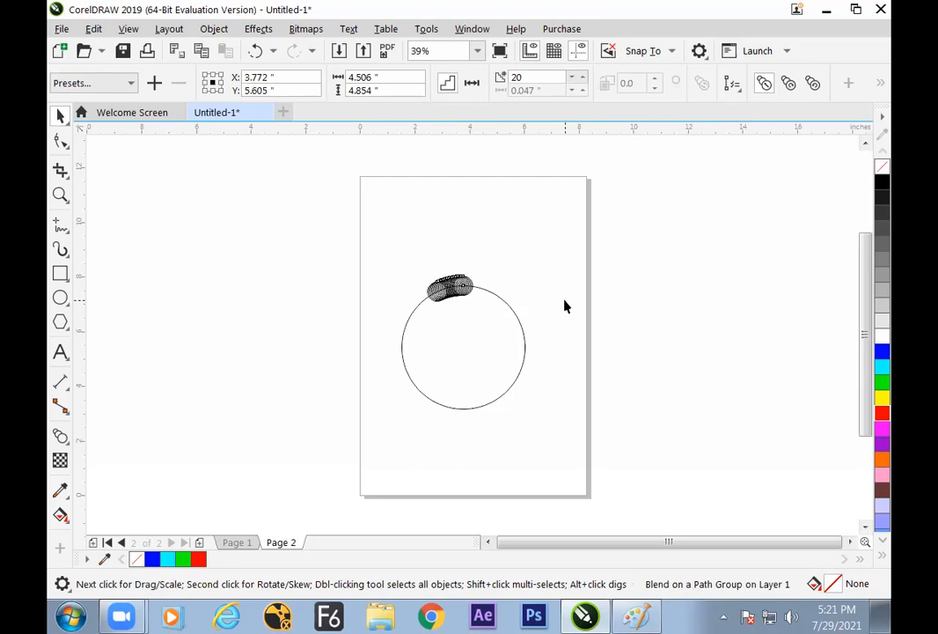
left_click(532, 275)
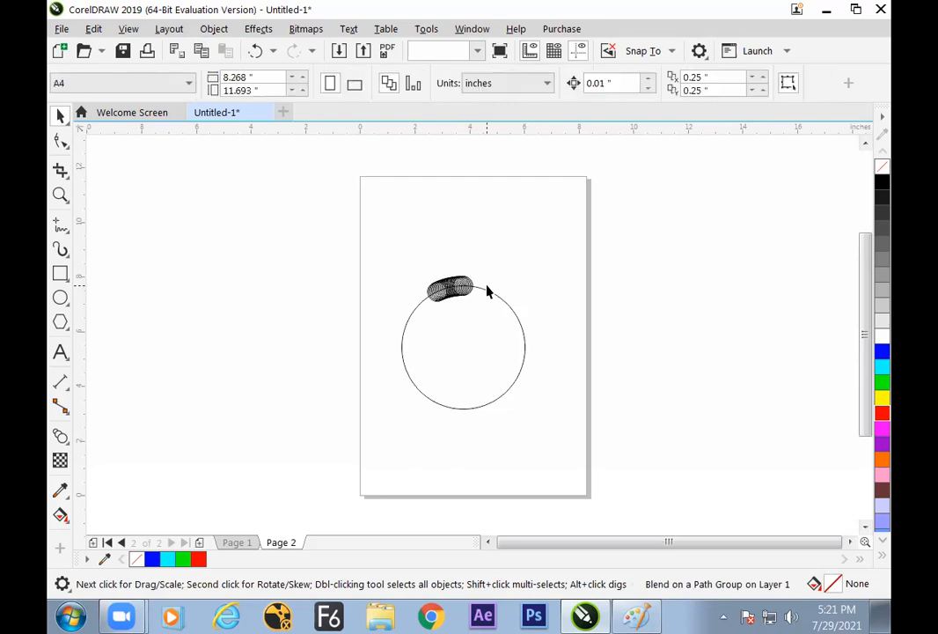
Spread the blend around the large circle by moving one end circle to its upper right and the other to its upper left
left_click_drag(474, 287, 421, 389)
left_click(498, 266)
left_click(473, 284)
left_click_drag(445, 291, 510, 307)
left_click_drag(430, 397, 398, 315)
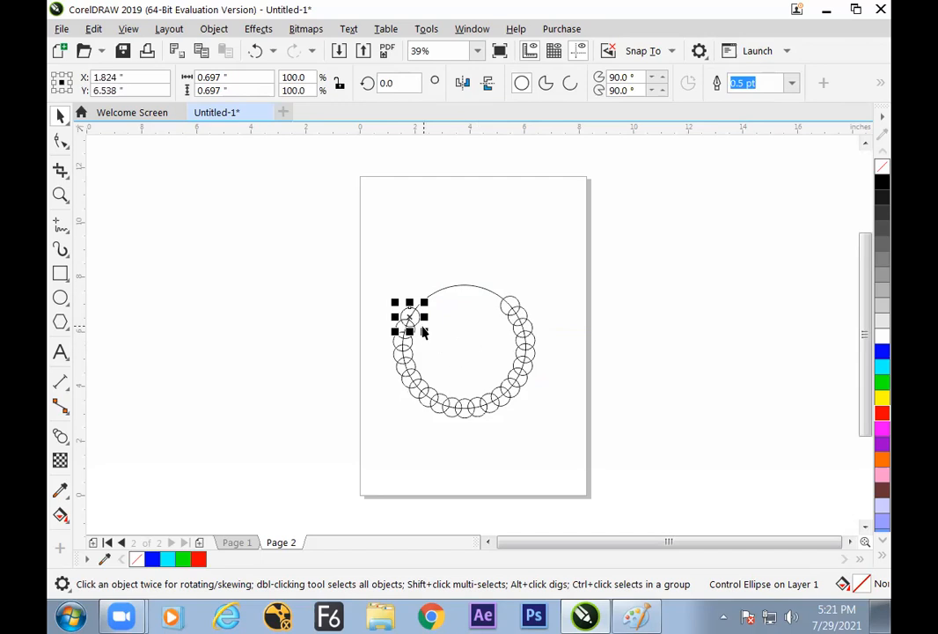
Fill the blend's left end circle with green and its right end circle with red
left_click(878, 381)
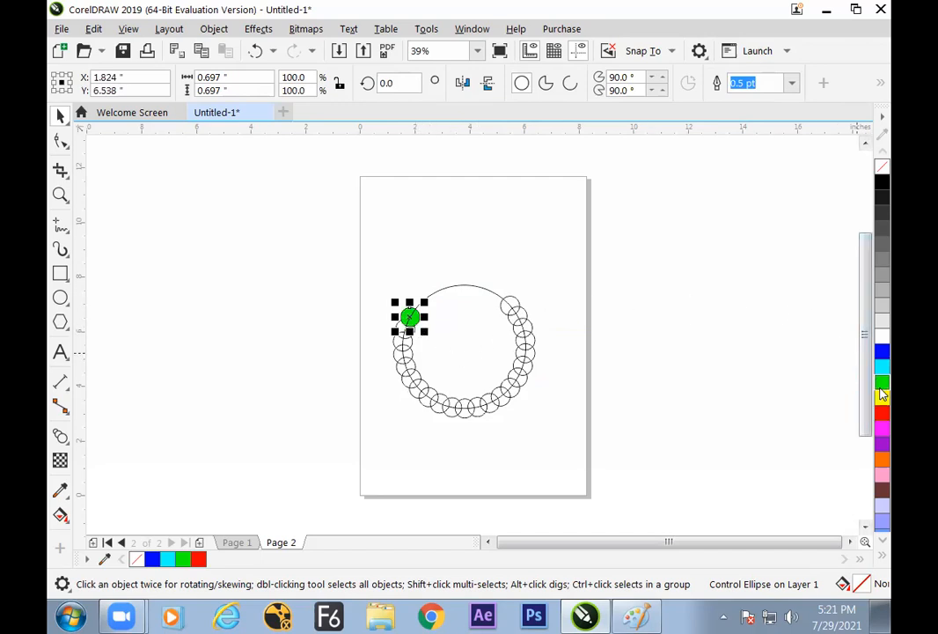
left_click(515, 300)
left_click(885, 414)
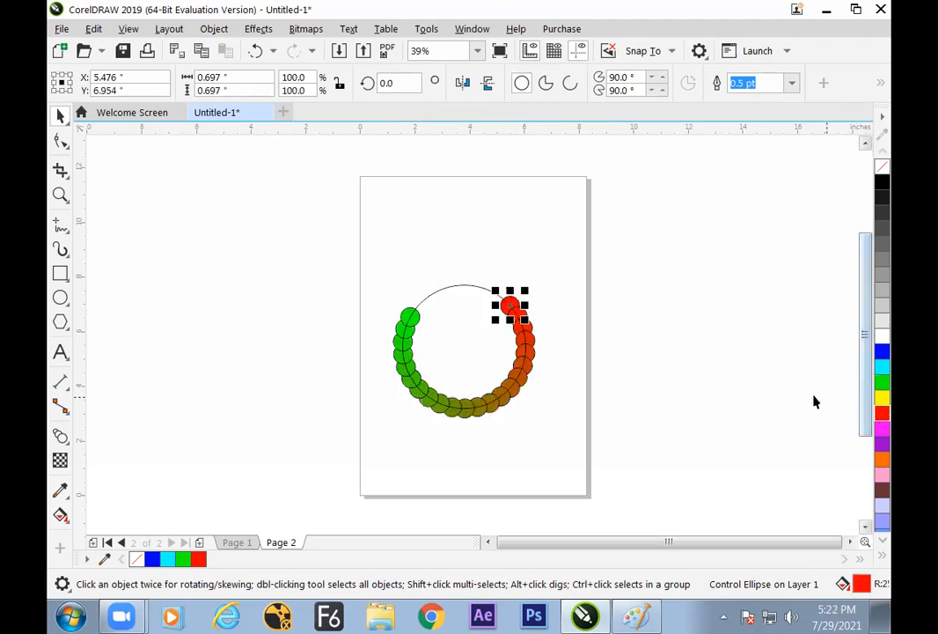
left_click(677, 291)
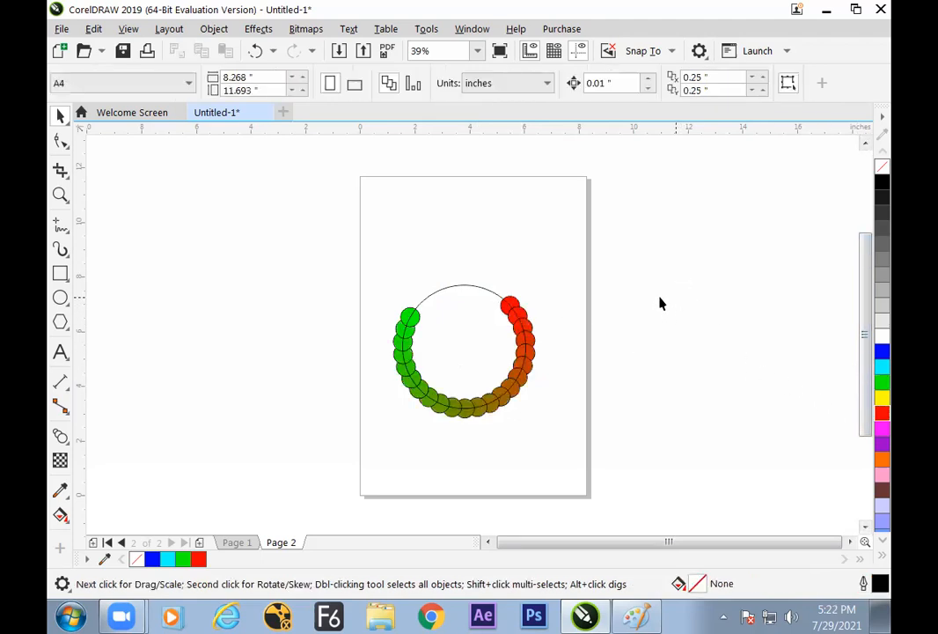
Resize the circular path with its blend to about 3.97 inches across and reposition it around the page's middle
mouse_move(473, 289)
left_mouse_down()
mouse_move(473, 245)
mouse_move(472, 270)
left_mouse_up()
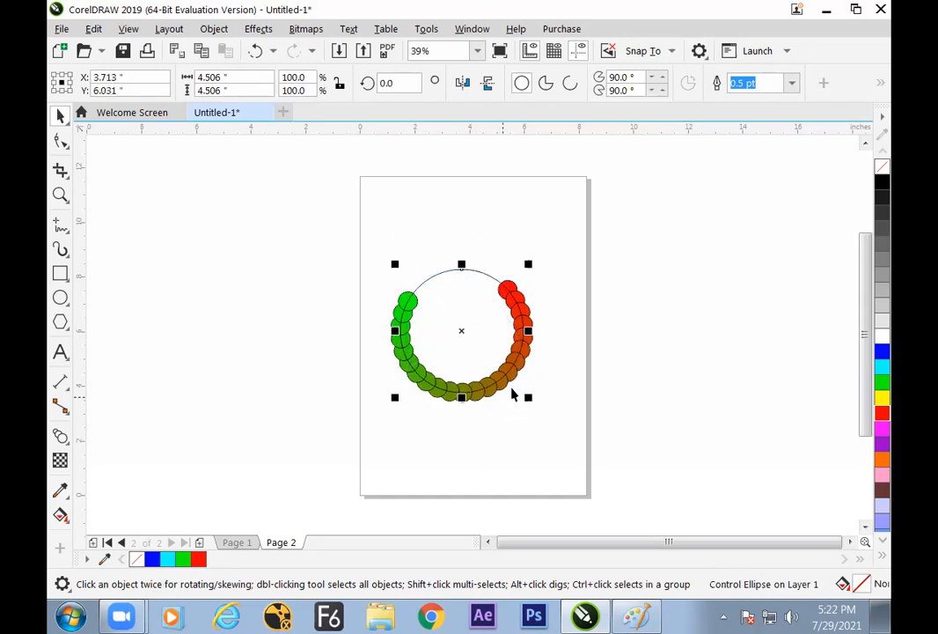
left_click(564, 310)
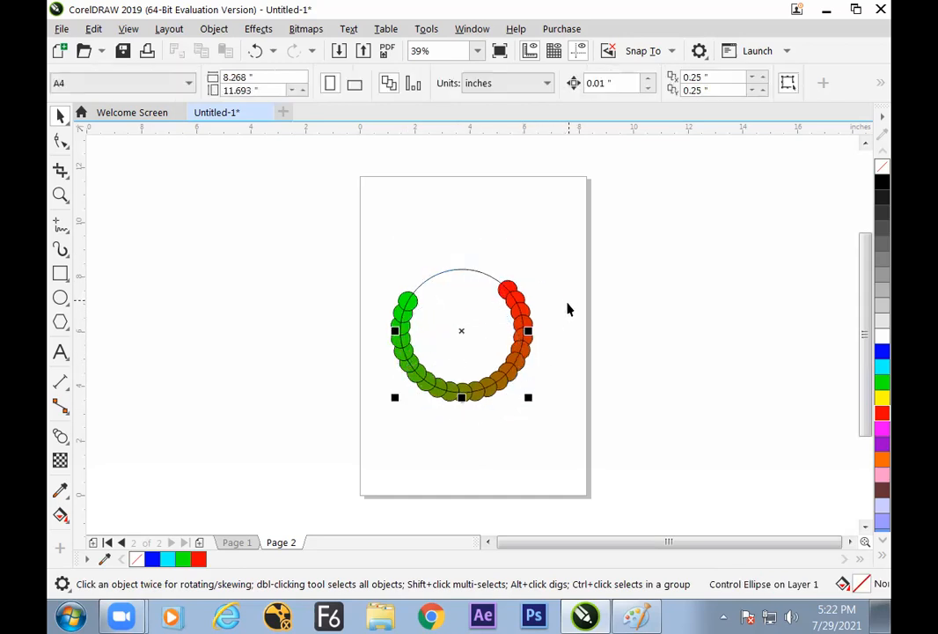
left_click(479, 393)
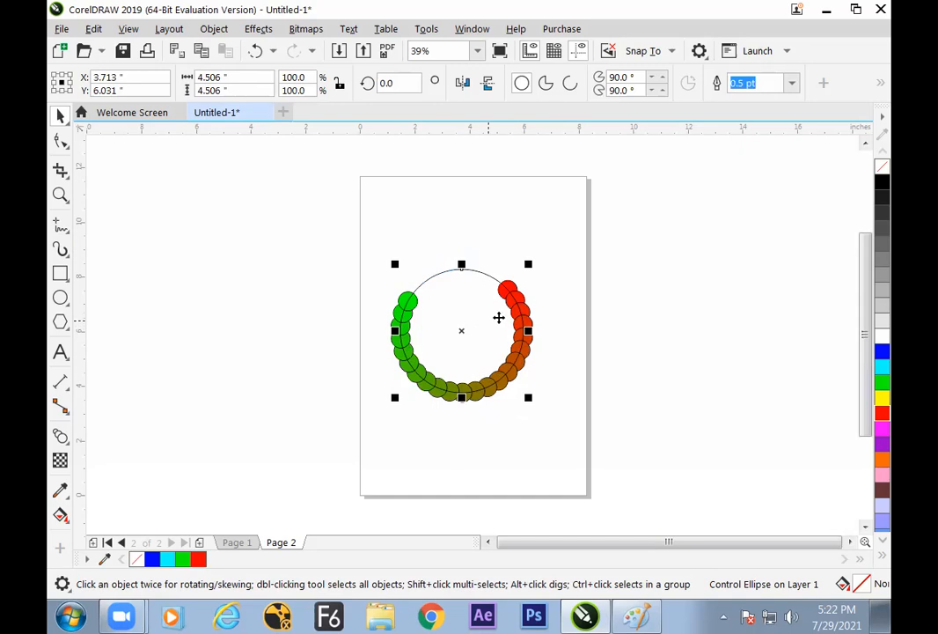
left_click(553, 291)
left_click(488, 274)
left_click_drag(529, 264, 564, 164)
left_click(507, 297)
left_click_drag(496, 191, 481, 306)
left_click(559, 280)
Shrink the blend's red end circle and scale the green end circle down to about 0.42 inches (60%)
left_click(420, 315)
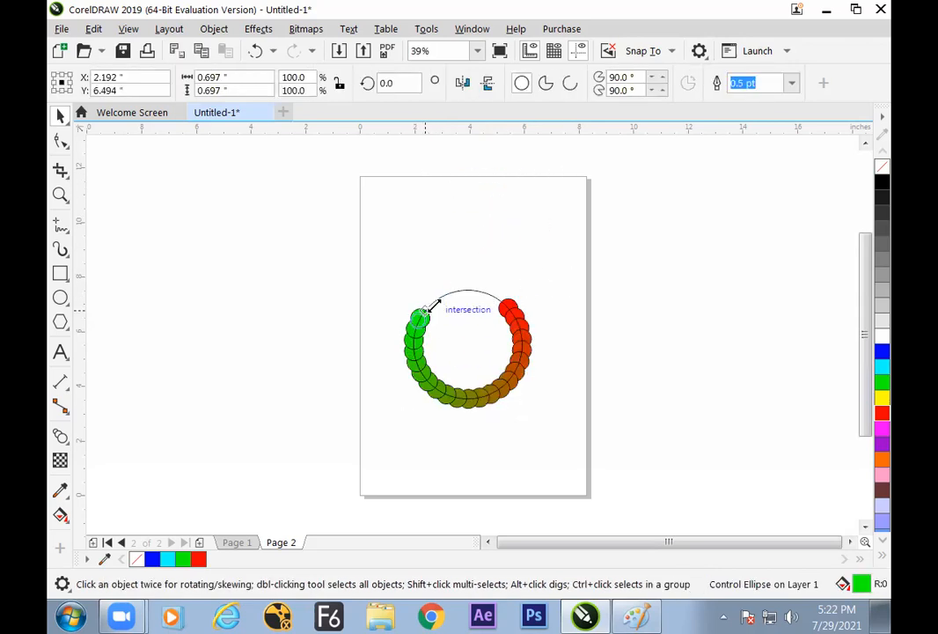
left_click(507, 306)
left_click_drag(523, 292, 518, 299)
left_click(564, 285)
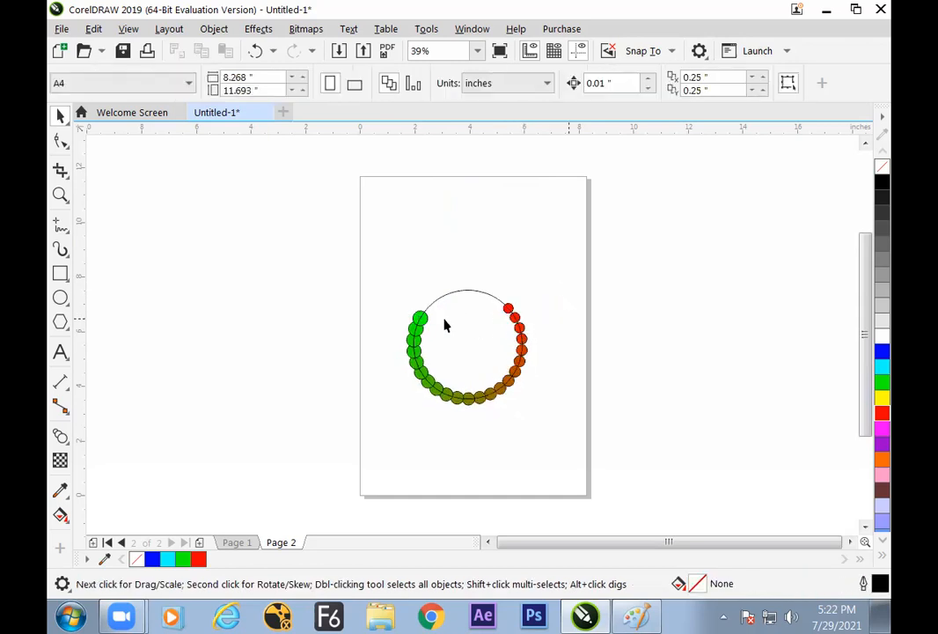
left_click(422, 315)
left_click_drag(435, 305, 432, 309)
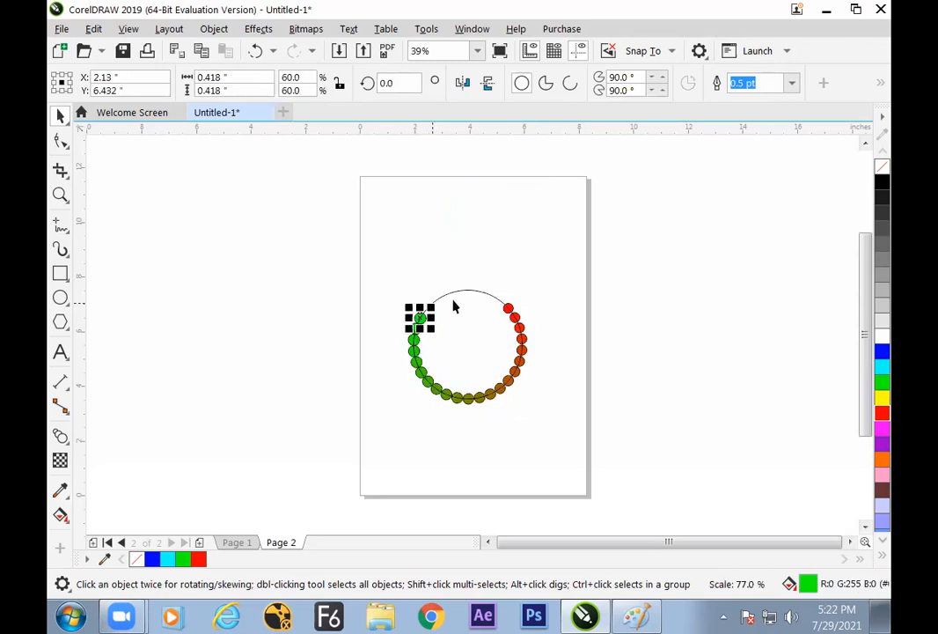
left_click(546, 269)
Set the number of blend steps along the circular path to 52 and deselect the blend
left_click(492, 395)
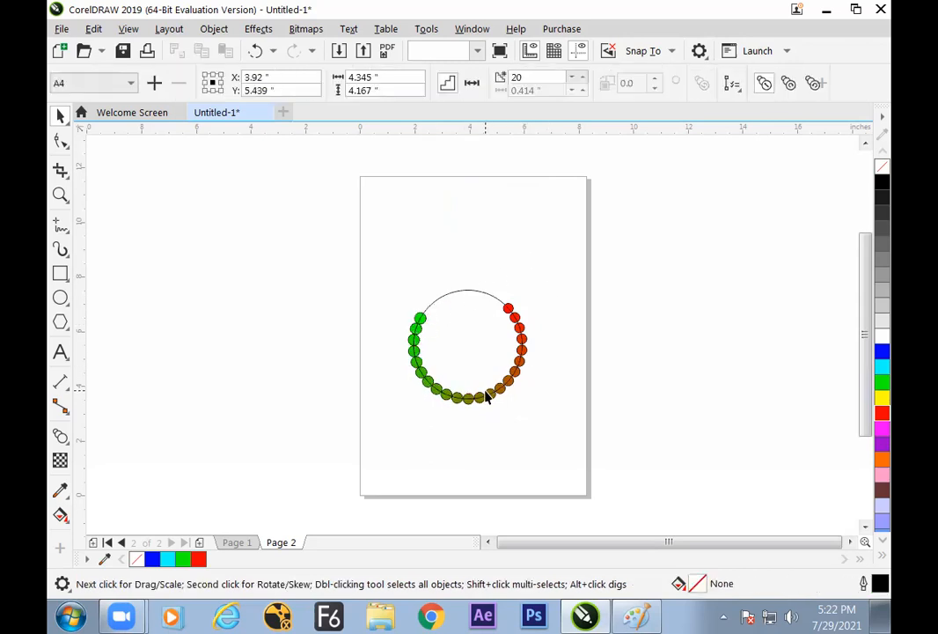
left_click(582, 77)
left_click(582, 77)
left_click(582, 77)
left_click(582, 78)
left_click(582, 78)
left_click(583, 77)
left_click(583, 78)
left_click(583, 77)
left_click(583, 78)
left_click(583, 78)
left_click(583, 77)
left_click(583, 78)
left_click(583, 77)
left_click(583, 78)
left_click(583, 78)
left_click(583, 77)
left_click(582, 77)
left_click(583, 78)
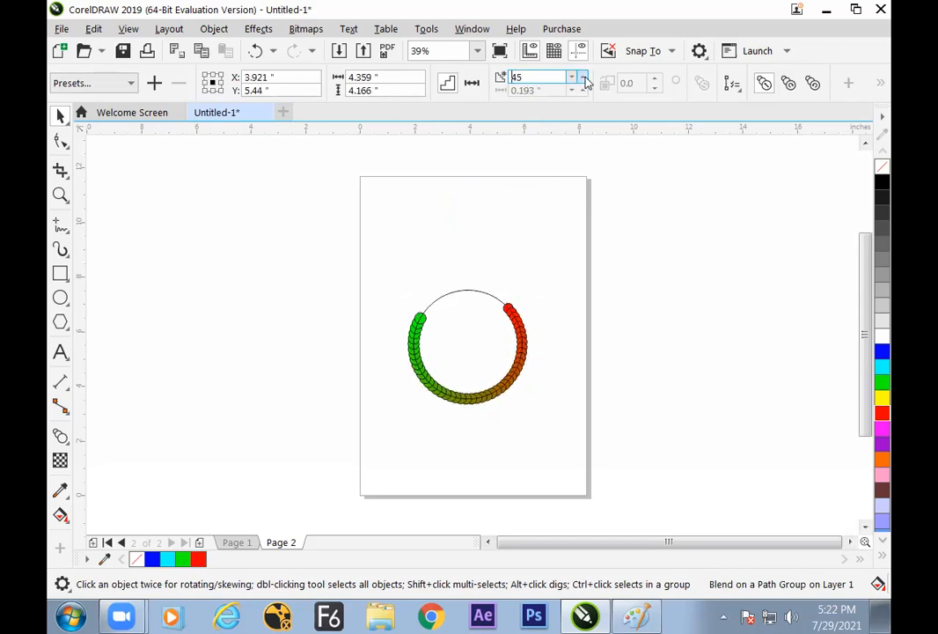
left_click(583, 78)
left_click(582, 77)
left_click(583, 78)
left_click(583, 78)
left_click(582, 78)
left_click(583, 77)
left_click(583, 78)
left_click(583, 78)
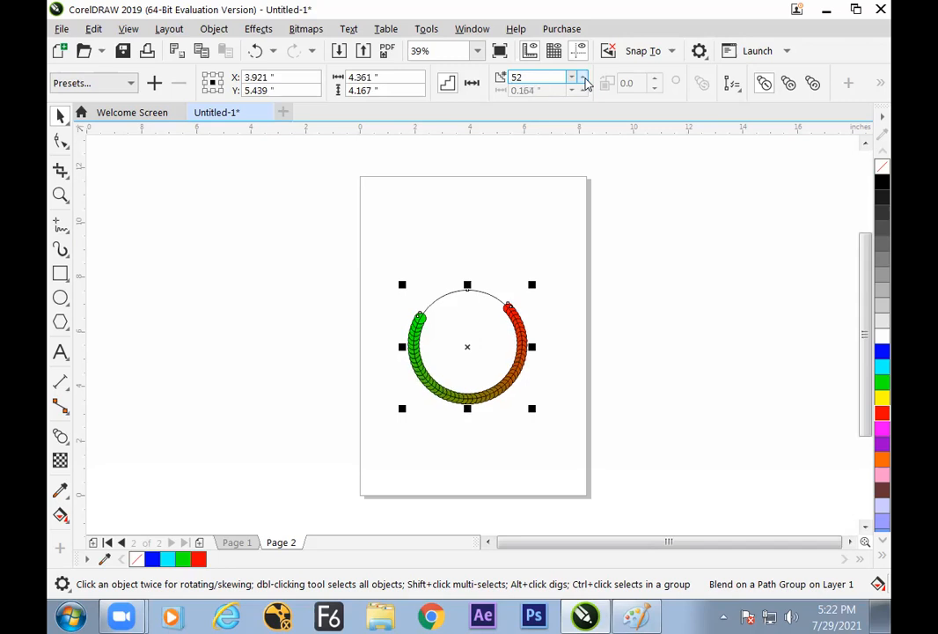
left_click(624, 200)
Zoom in on the ring and inspect the path circle, the green end circle and the blended circles by selecting them individually
left_click(497, 296)
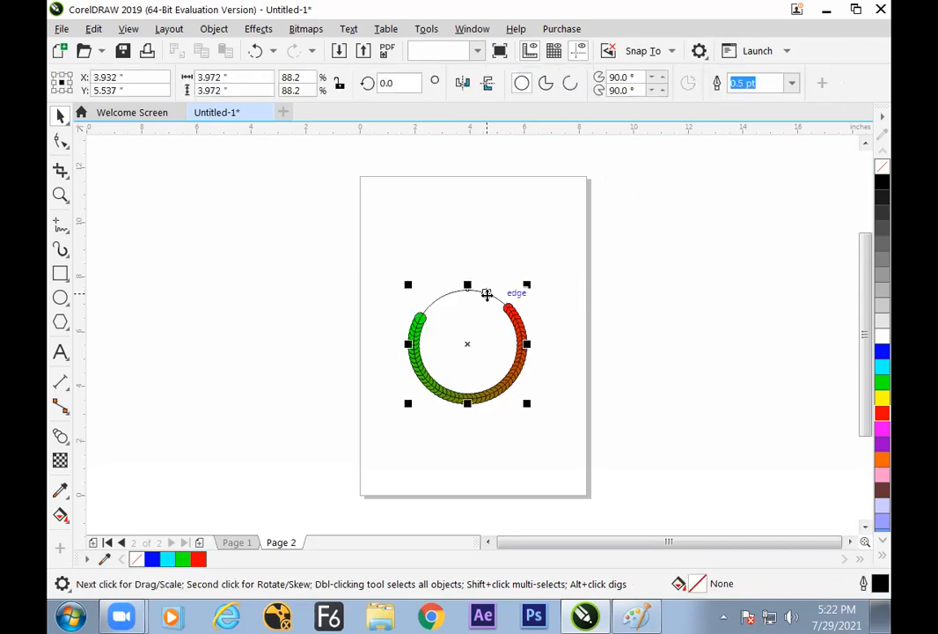
left_click(194, 257)
left_click(60, 195)
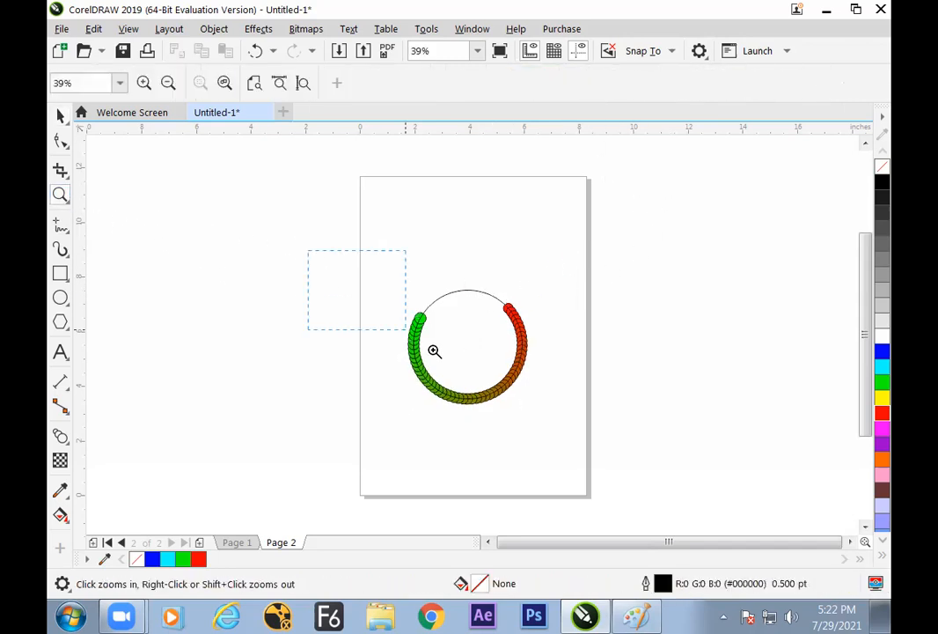
left_click(458, 354)
left_click(60, 116)
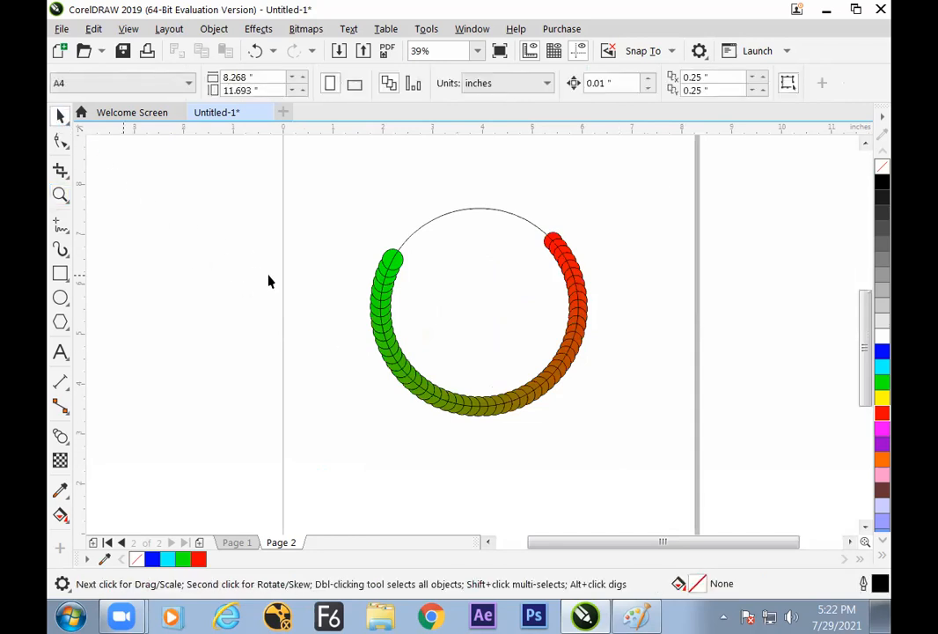
left_click(464, 281)
left_click(398, 264)
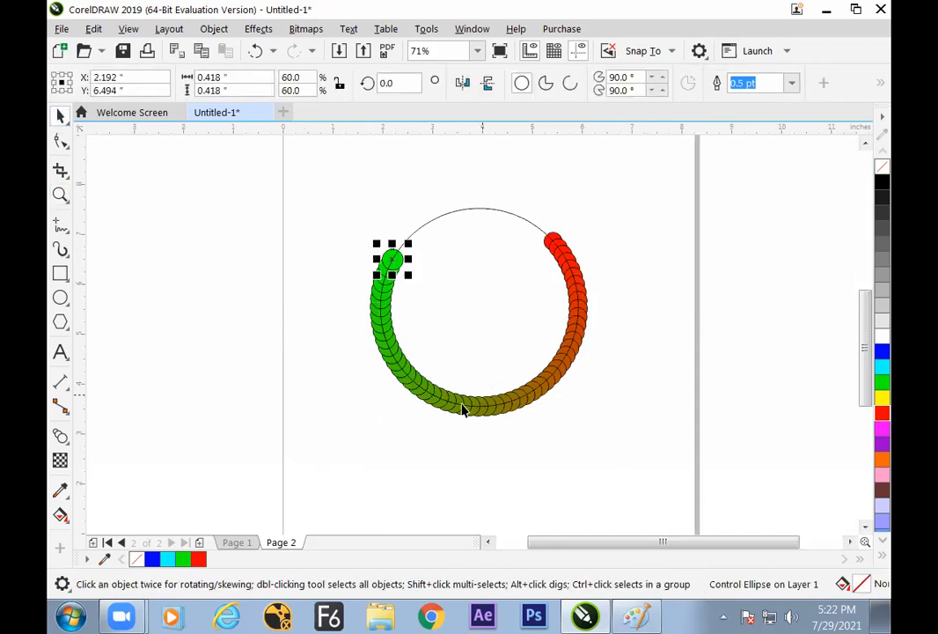
left_click(481, 405)
left_click(484, 405)
left_click(507, 400)
left_click(509, 410)
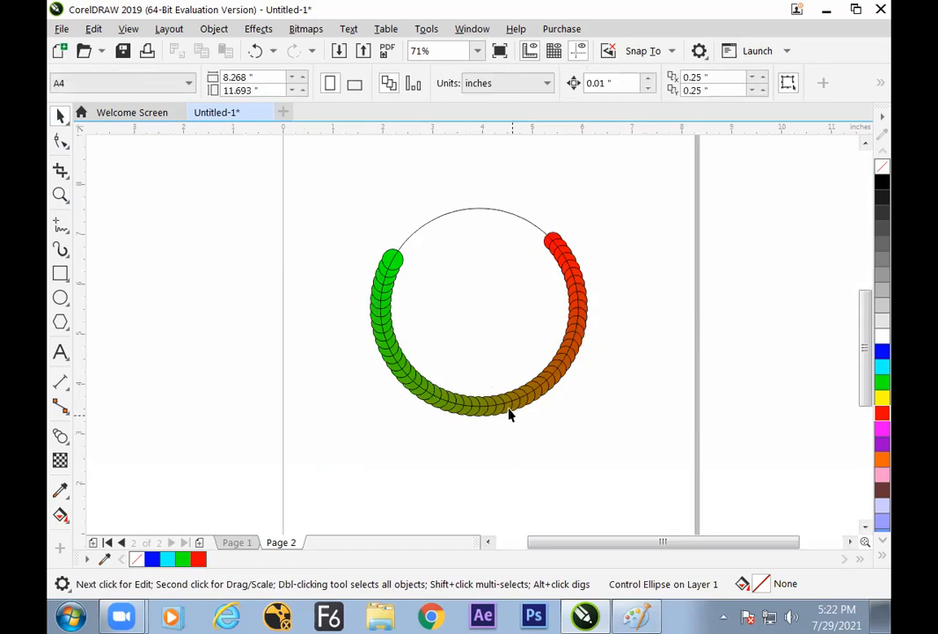
Select the whole blend on the ring and detach it from the circular path
left_click(508, 396)
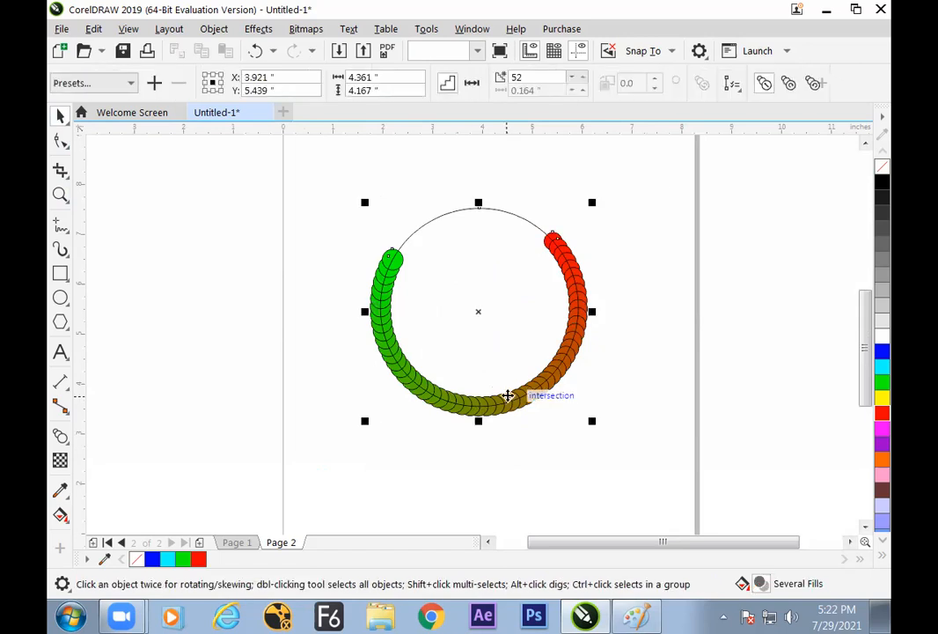
left_click(735, 88)
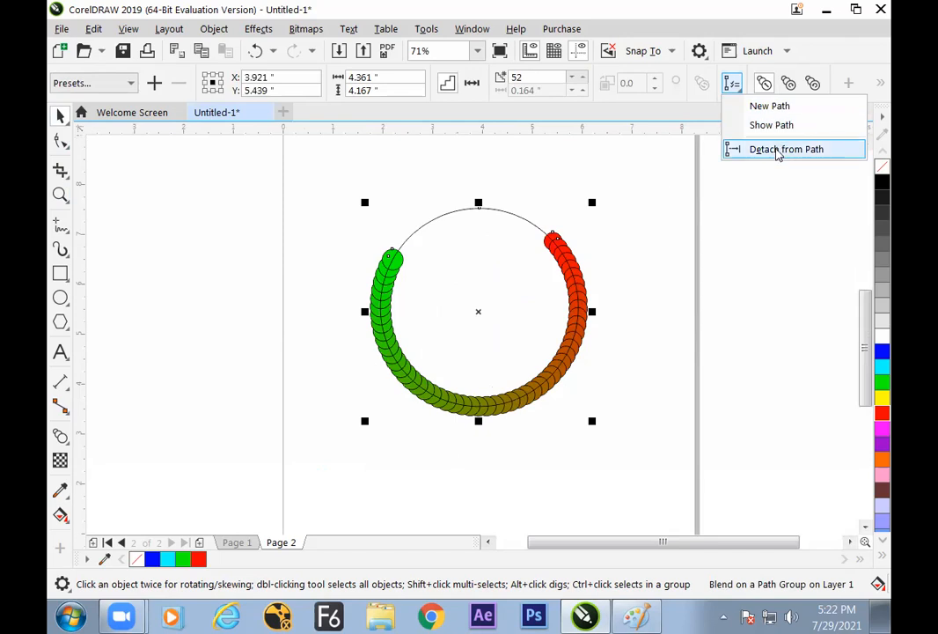
left_click(777, 149)
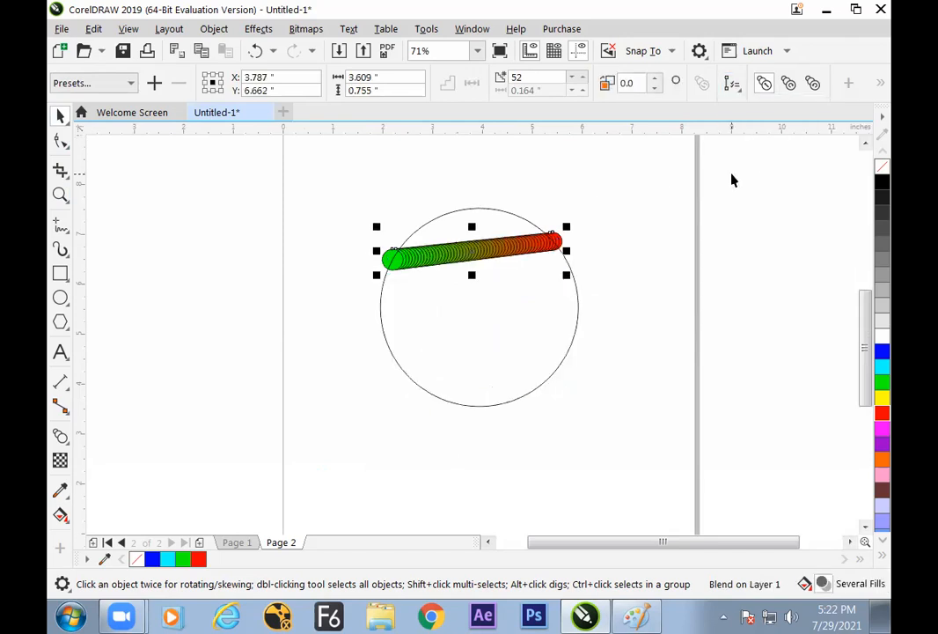
Attach the green-to-red blend to the large circle as its new path
left_click(733, 82)
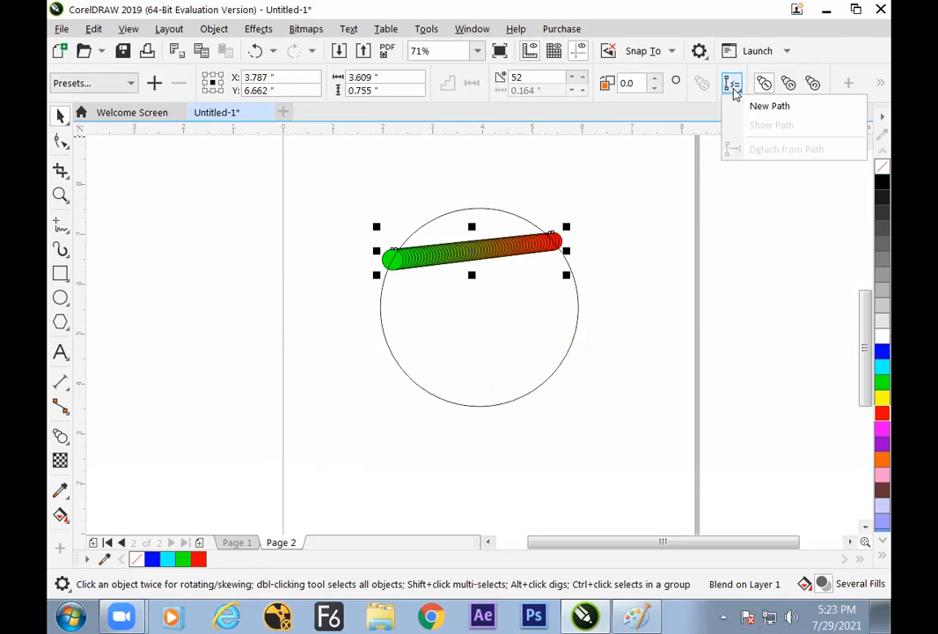
left_click(748, 106)
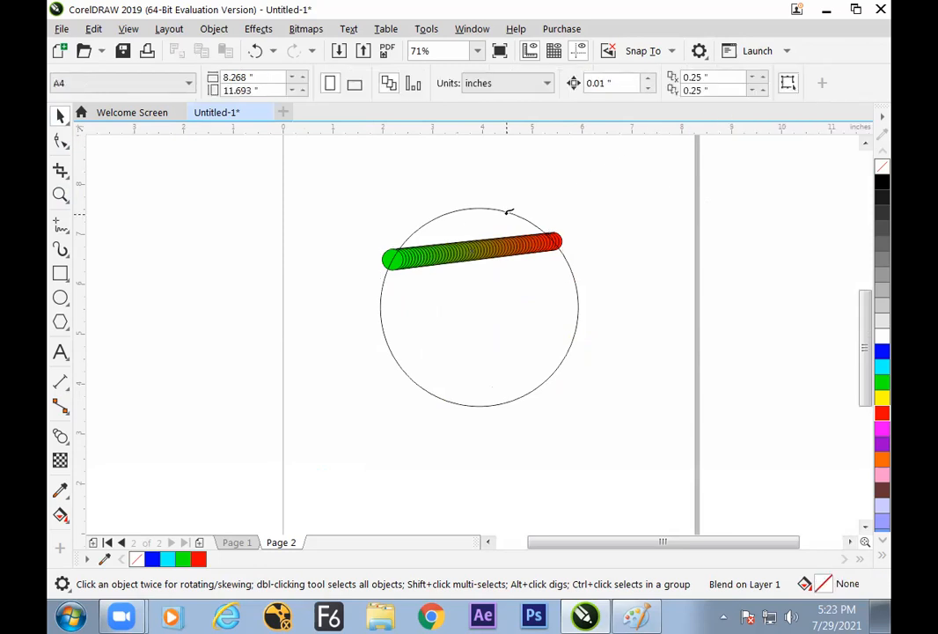
left_click(507, 212)
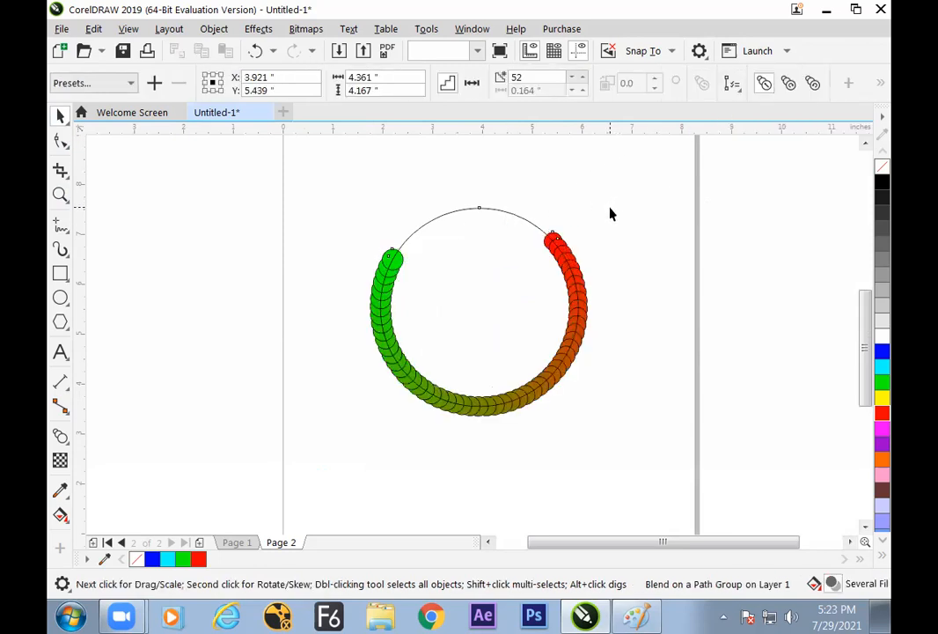
Switch to Paint, handwrite a red two-way branch beside "on Path" with "detach" and a path note, and return to CorelDRAW
left_click(632, 615)
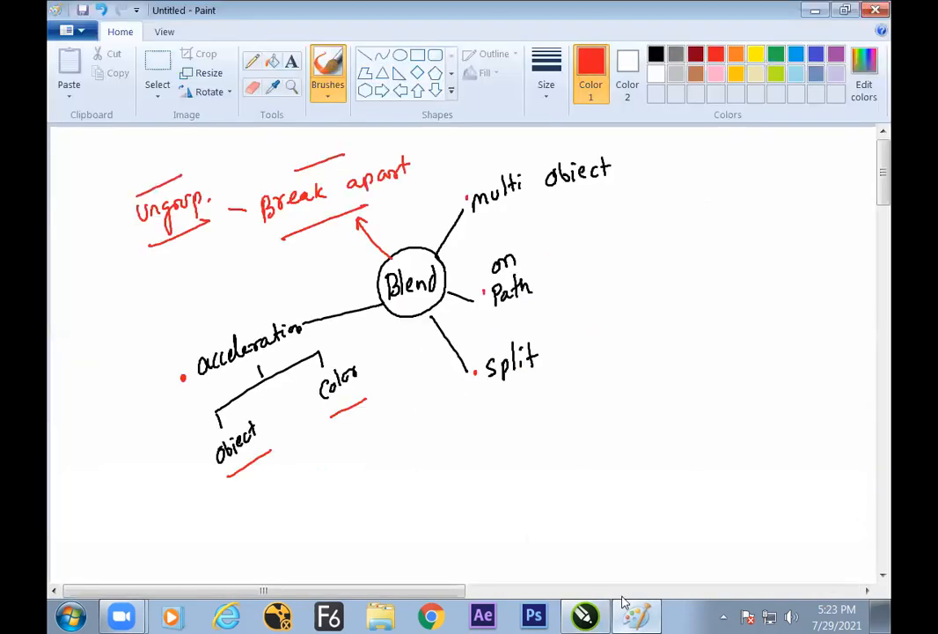
left_click_drag(569, 251, 576, 309)
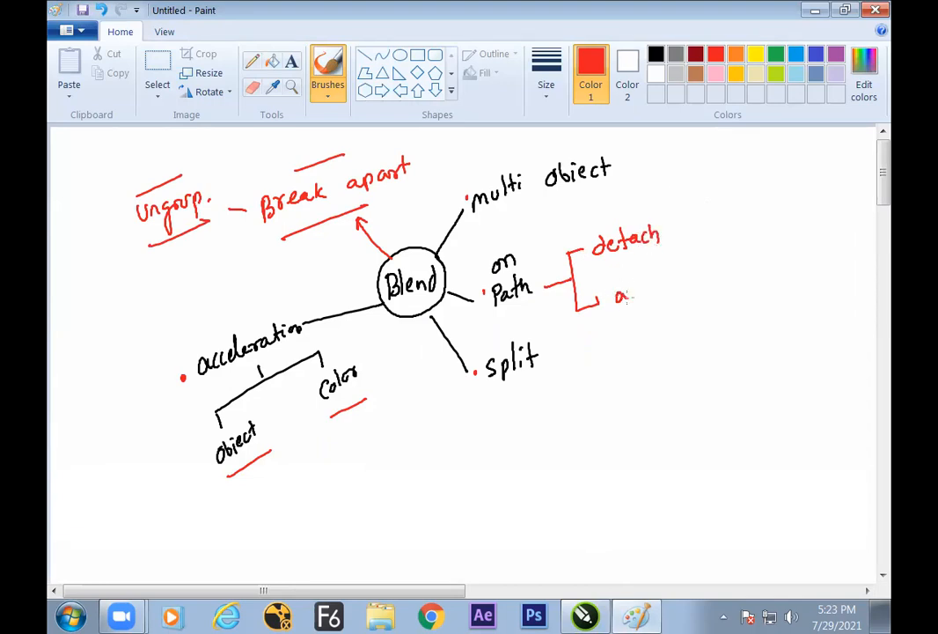
key("ctrl+z")
left_click_drag(627, 294, 617, 304)
key("alt+Tab")
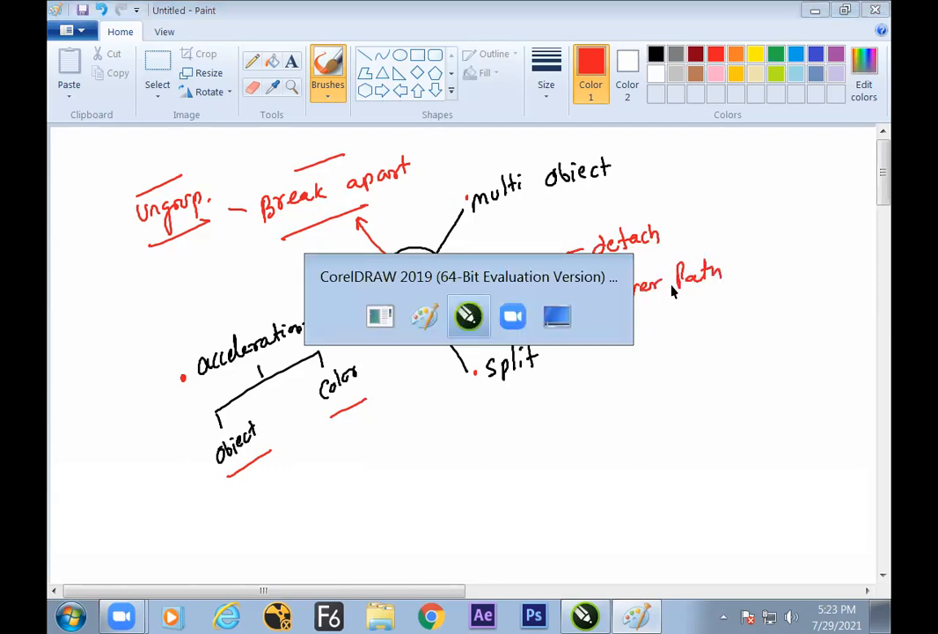
Select the whole blend on the circular path and view its available path options
left_click(518, 232)
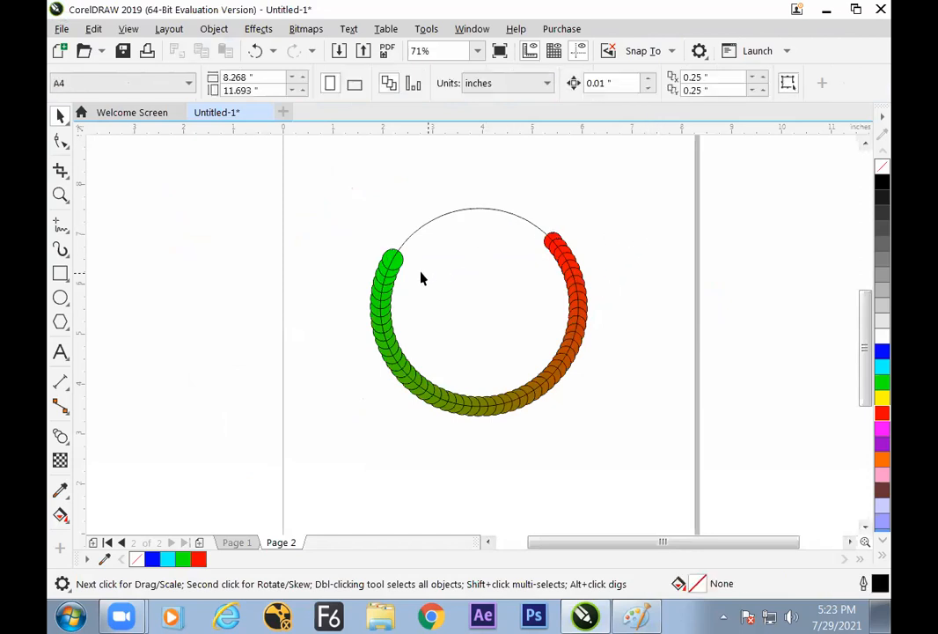
left_click(397, 285)
left_click(407, 305)
left_click(509, 396)
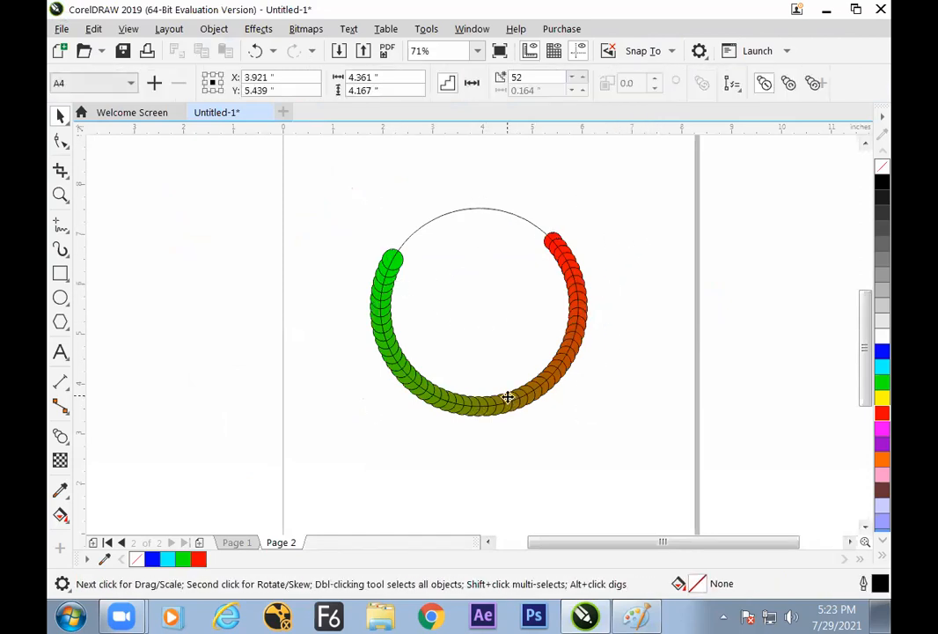
left_click(733, 85)
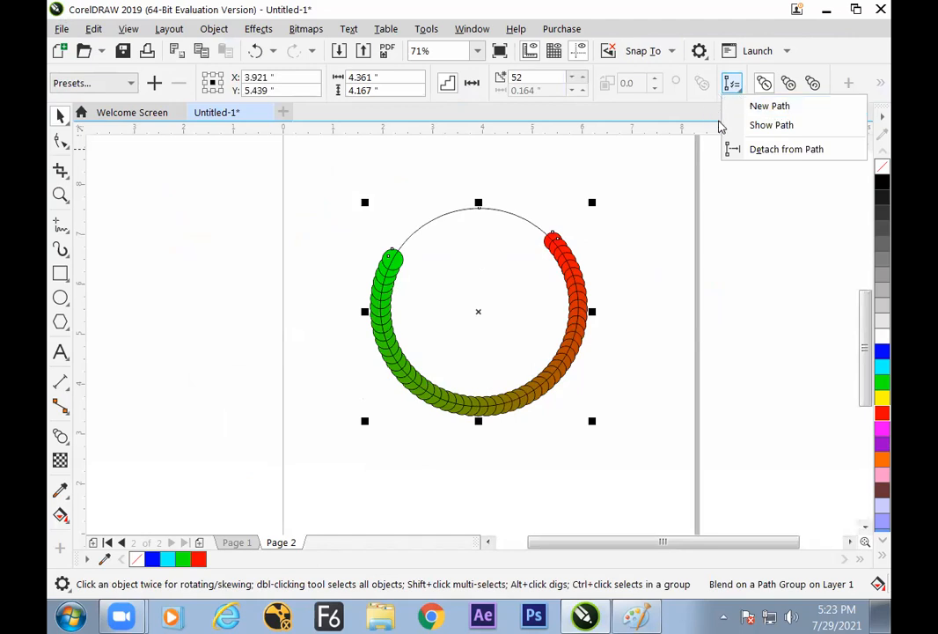
left_click(847, 85)
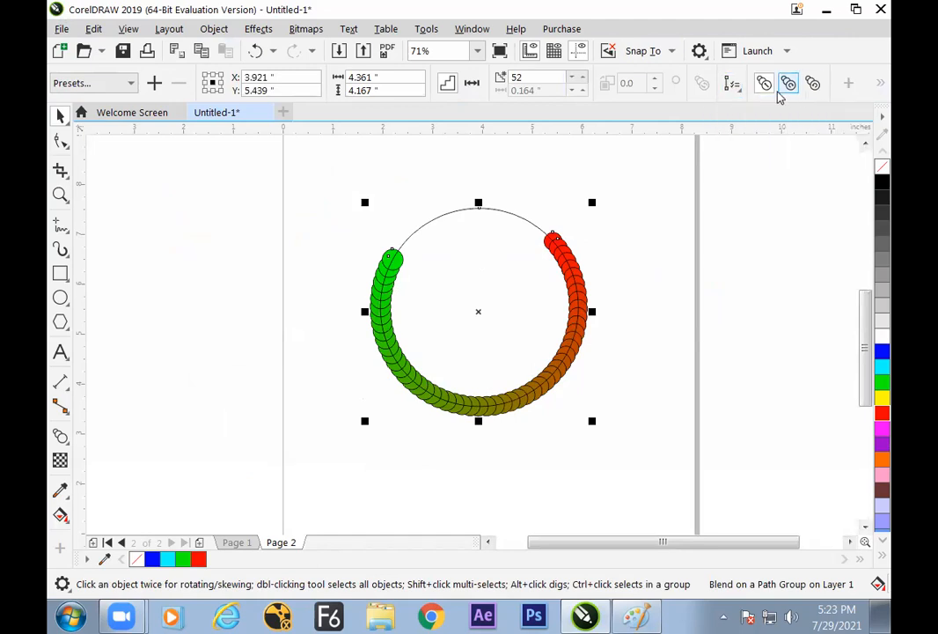
Try the counterclockwise, clockwise and direct colour blend modes on the ring blend
left_click(813, 83)
left_click(788, 83)
left_click(764, 83)
left_click(813, 82)
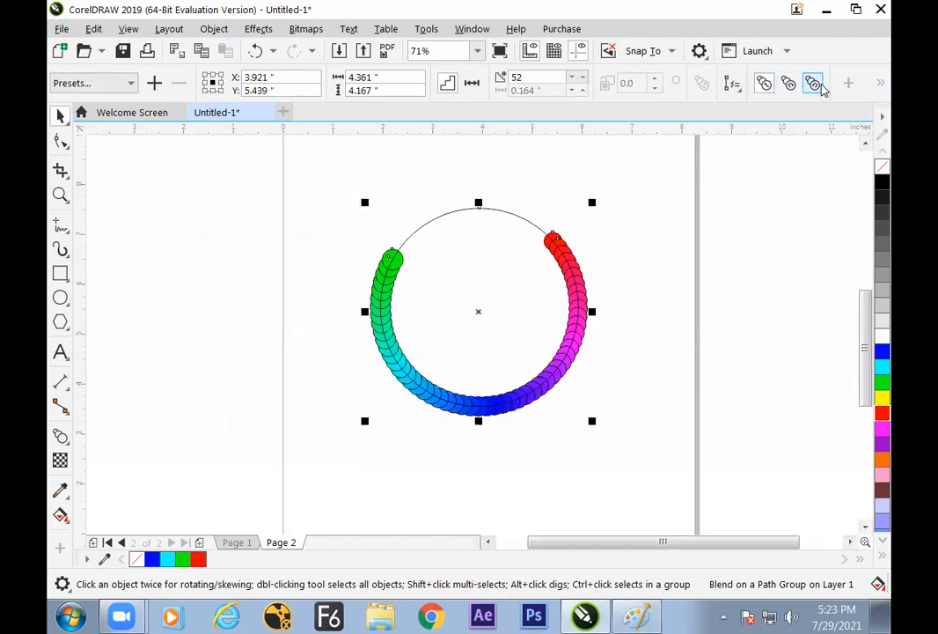
Try skewing the ring blend's object acceleration towards its lower end and return the acceleration to the centre
left_click(849, 86)
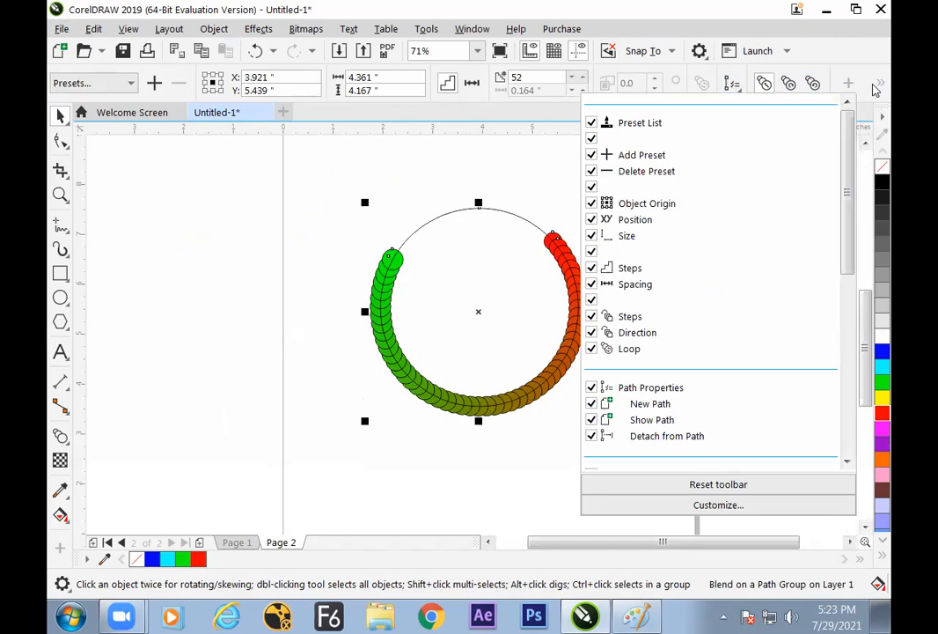
left_click(880, 87)
left_click(882, 84)
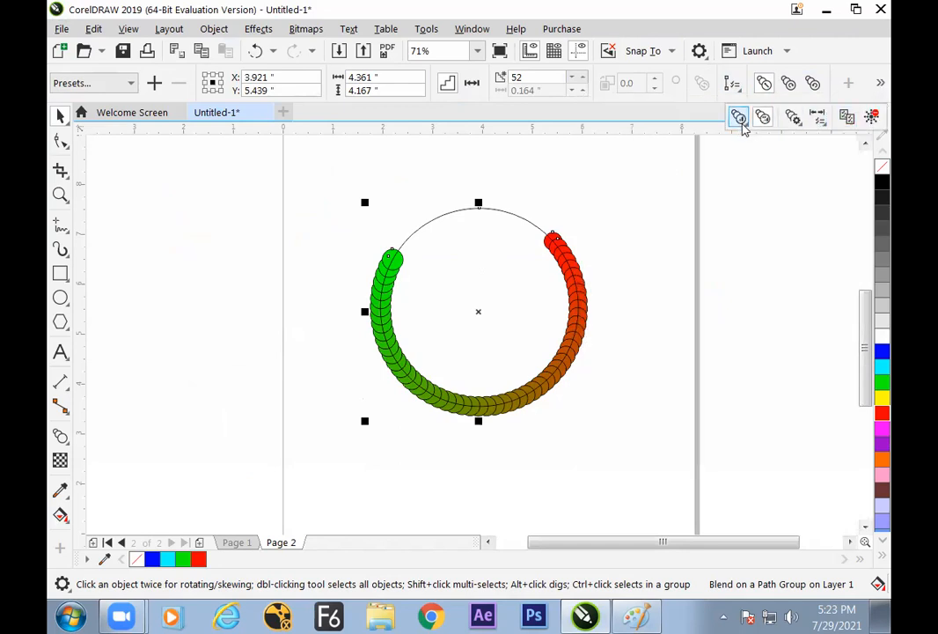
left_click(739, 118)
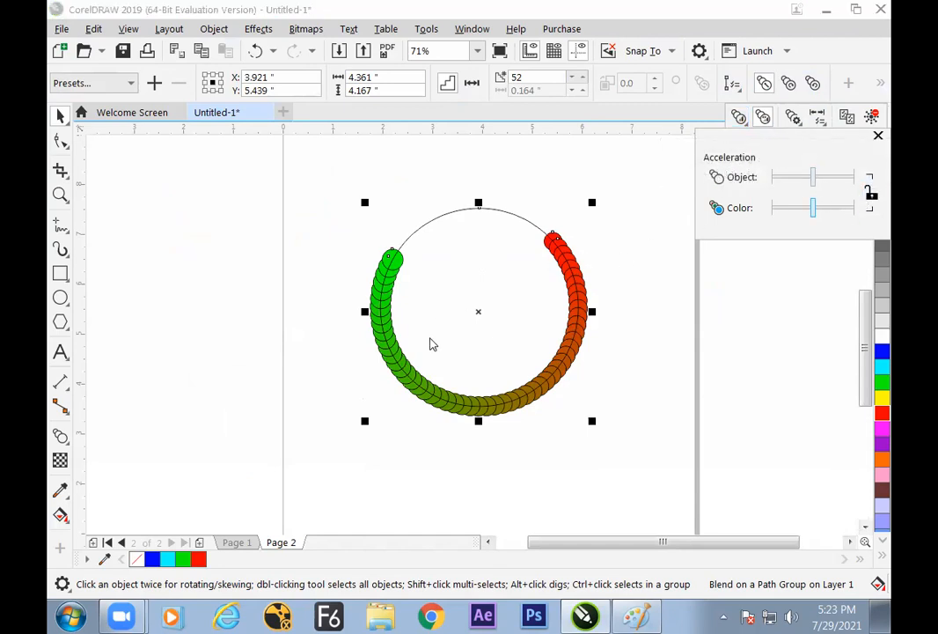
left_click_drag(813, 177, 798, 186)
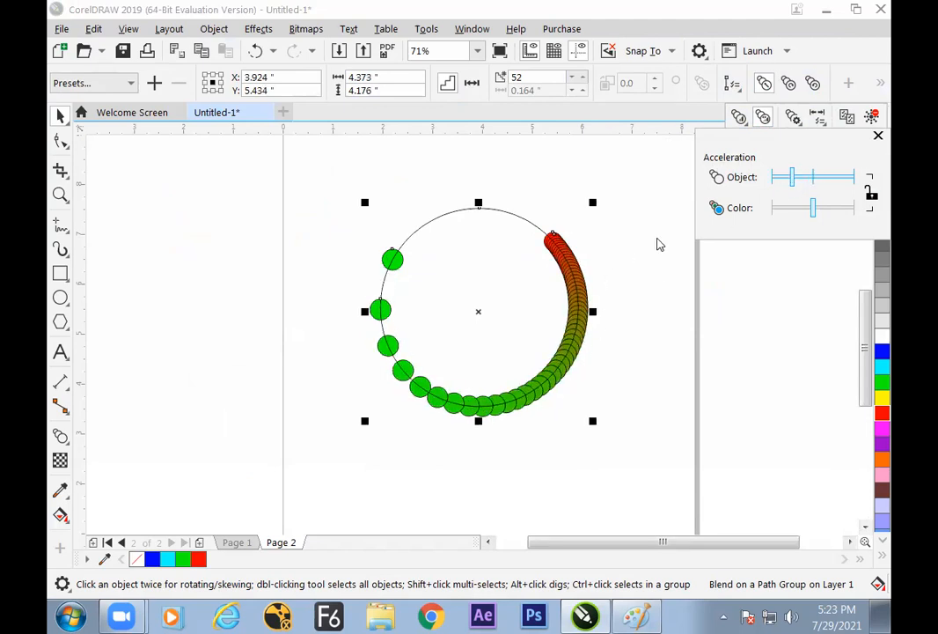
mouse_move(799, 183)
left_mouse_down()
mouse_move(832, 189)
mouse_move(796, 188)
mouse_move(828, 184)
mouse_move(798, 184)
mouse_move(812, 185)
left_mouse_up()
left_click(871, 194)
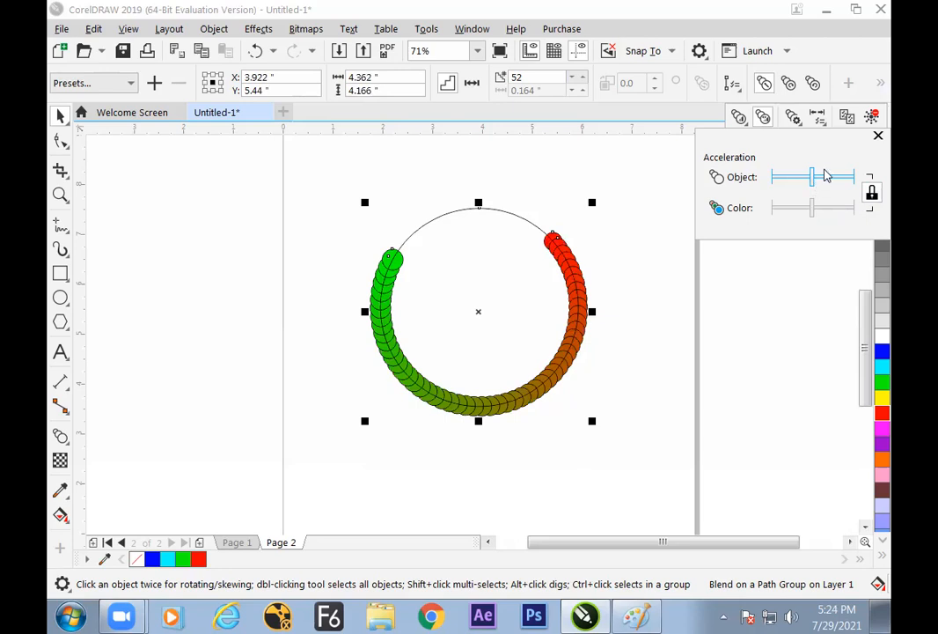
View the blend's start and end object options and its additional options such as Map nodes and Split
left_click(820, 121)
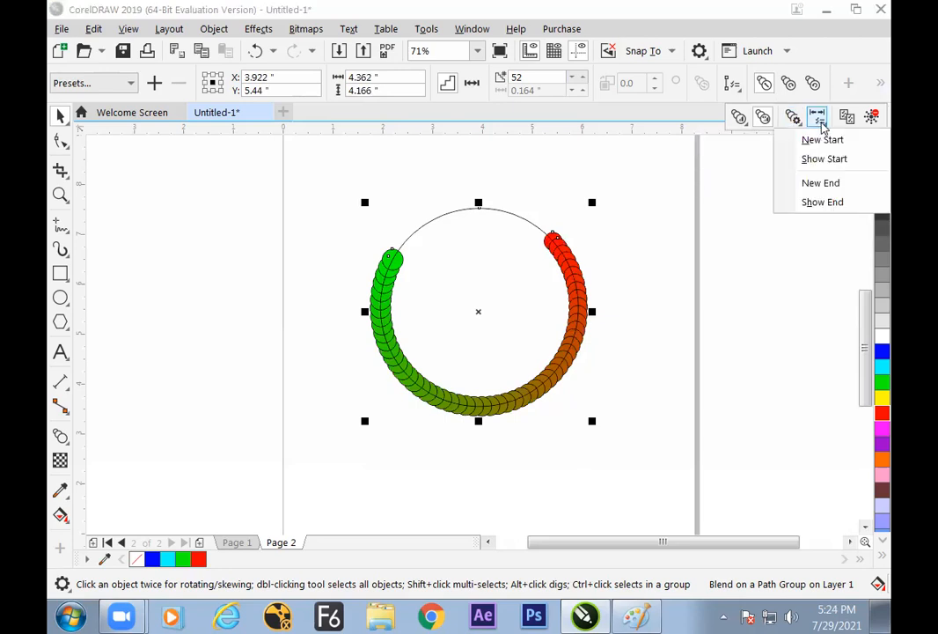
left_click(794, 120)
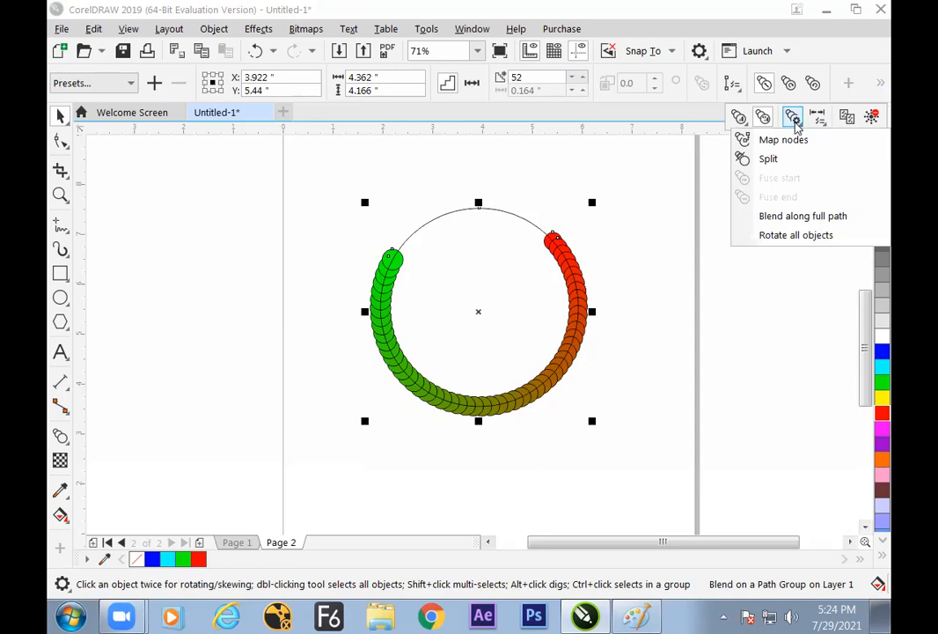
left_click(641, 255)
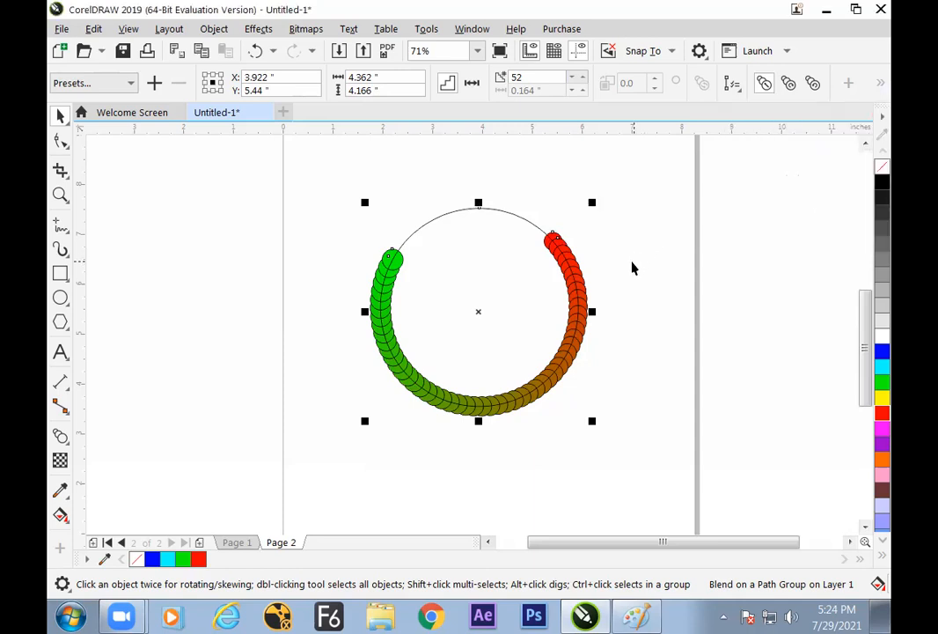
Add Page 3 and draw two crossing freehand wavy curves, about 9.8 and 8.2 inches wide
left_click(199, 543)
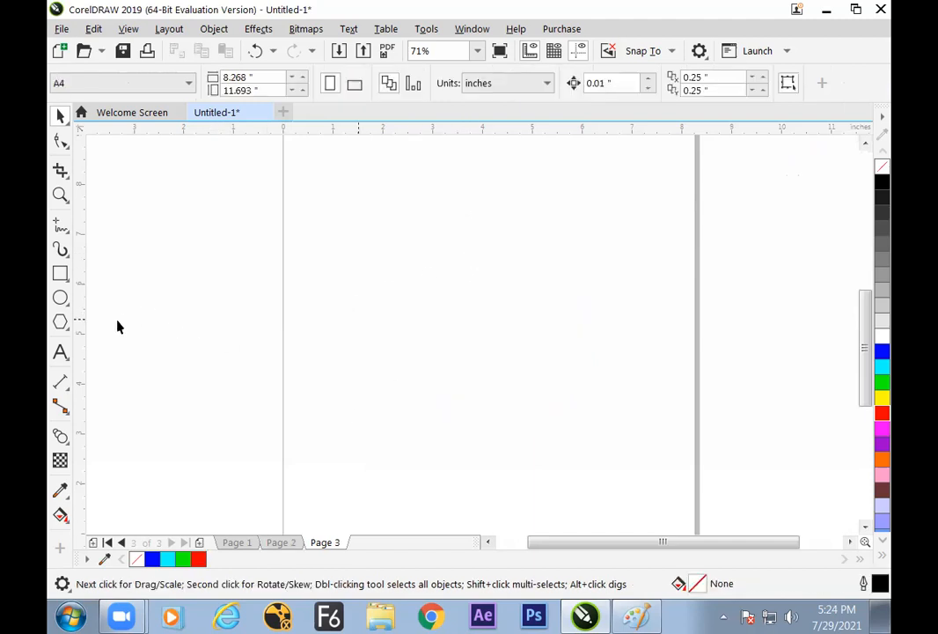
left_click(60, 297)
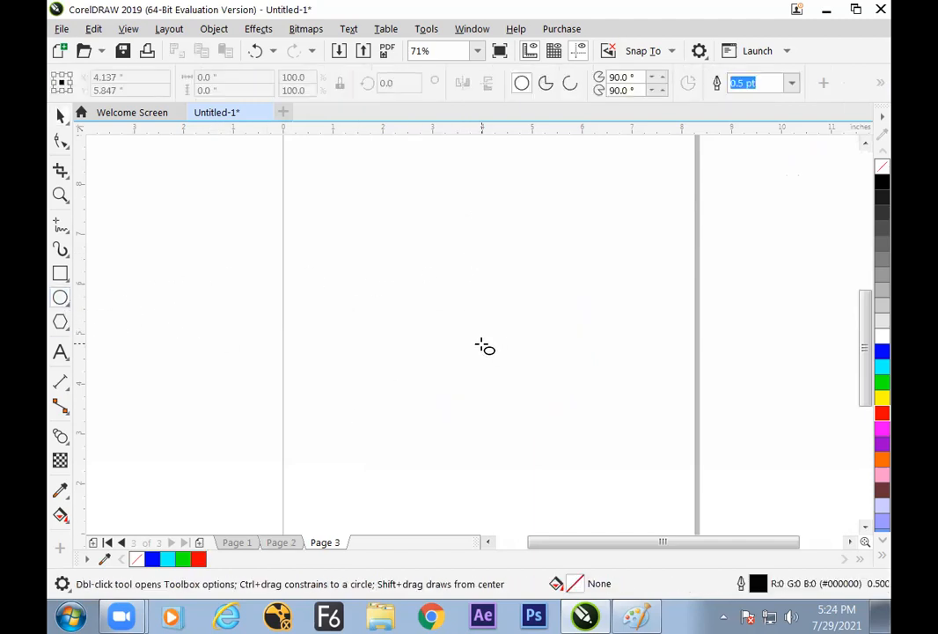
left_click(60, 226)
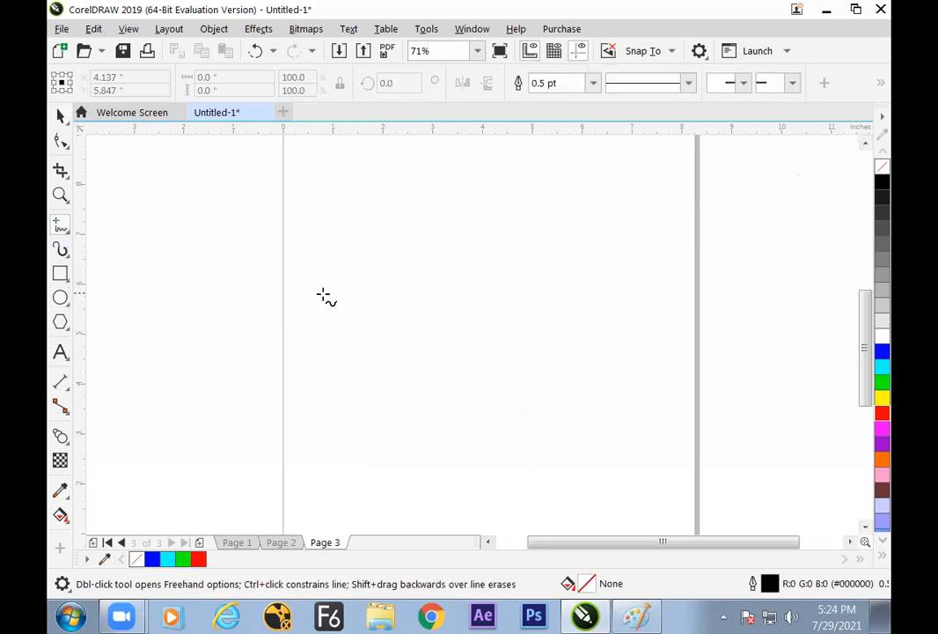
mouse_move(286, 340)
left_mouse_down()
mouse_move(351, 275)
mouse_move(460, 332)
mouse_move(562, 338)
mouse_move(655, 279)
mouse_move(771, 291)
left_mouse_up()
mouse_move(314, 414)
left_mouse_down()
mouse_move(399, 321)
mouse_move(474, 274)
mouse_move(549, 363)
mouse_move(669, 337)
mouse_move(721, 358)
left_mouse_up()
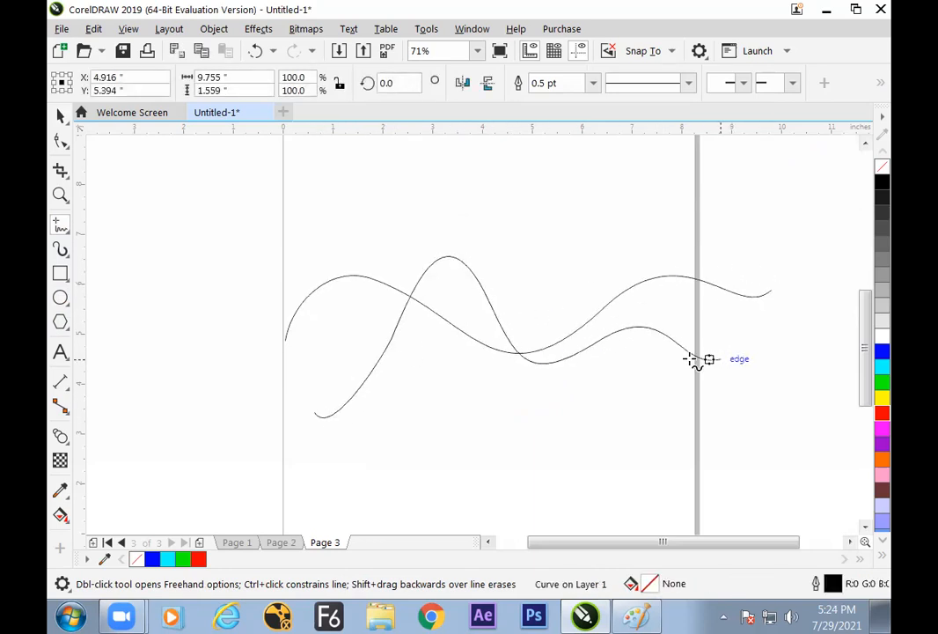
left_click(60, 115)
left_click(345, 256)
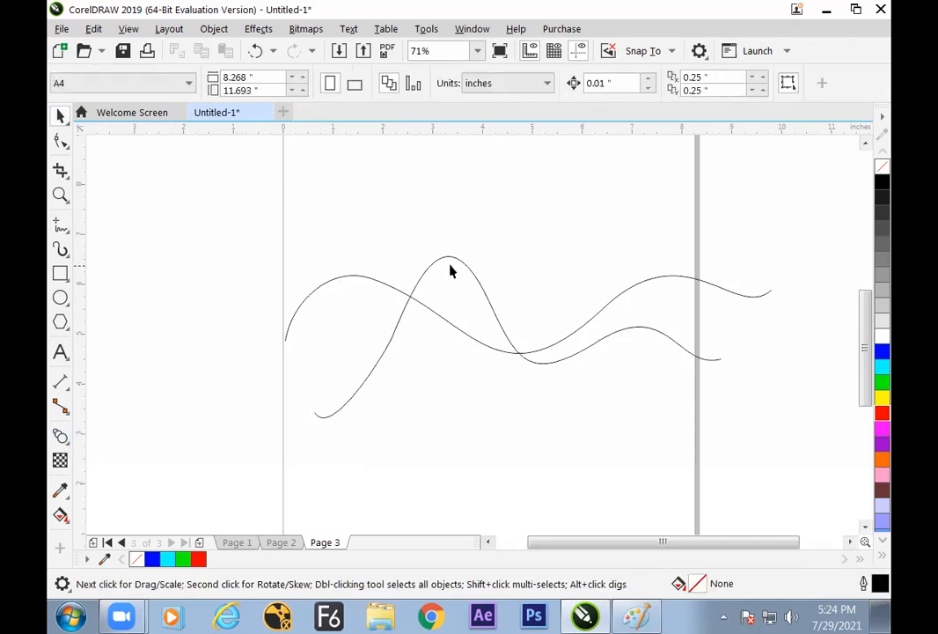
Blend the two wavy curves with 20 steps and move the blend about 0.6 inches to the left
left_click(59, 435)
left_click(431, 307)
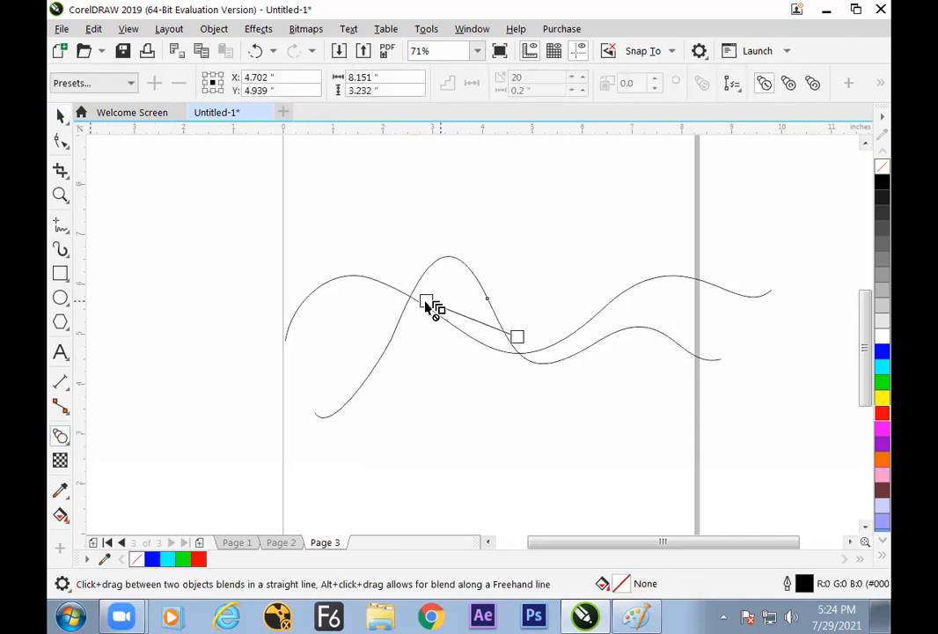
left_click_drag(431, 312, 352, 374)
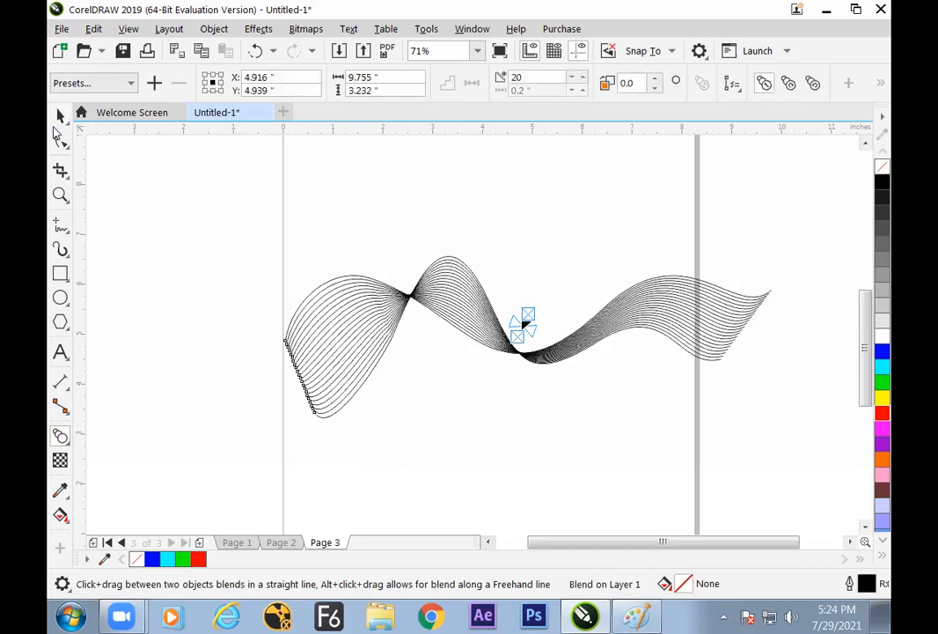
left_click(60, 116)
left_click_drag(469, 315, 441, 315)
left_click(517, 427)
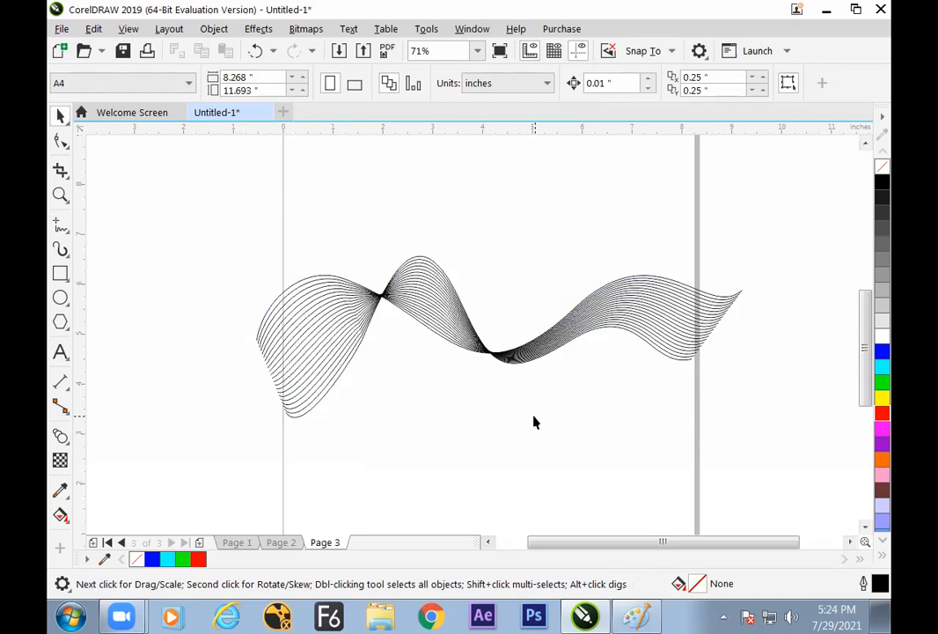
Set the outline of the wider, flatter control curve of the wave blend to white and deselect it
left_click(595, 330)
left_click(572, 396)
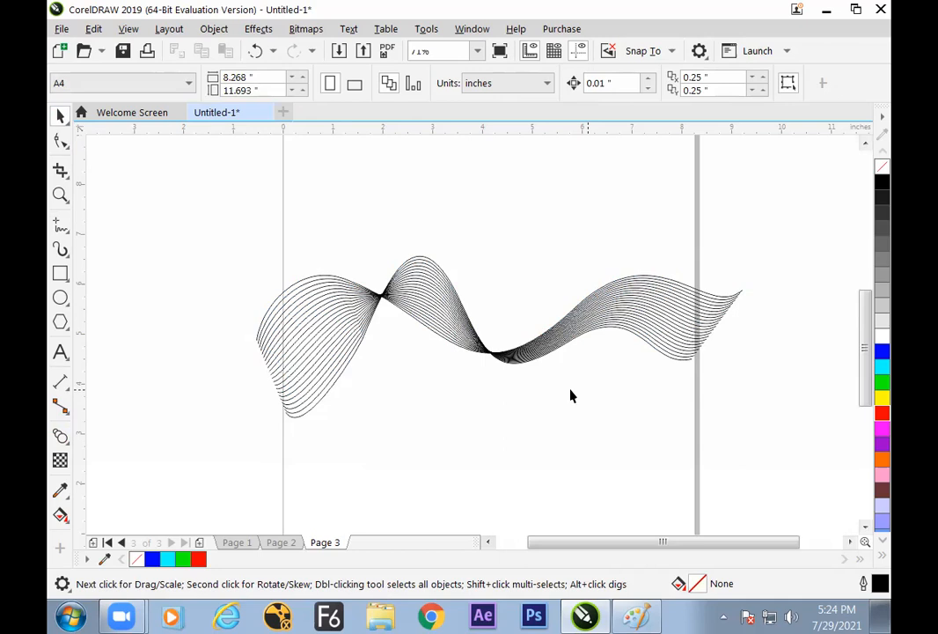
left_click(601, 293)
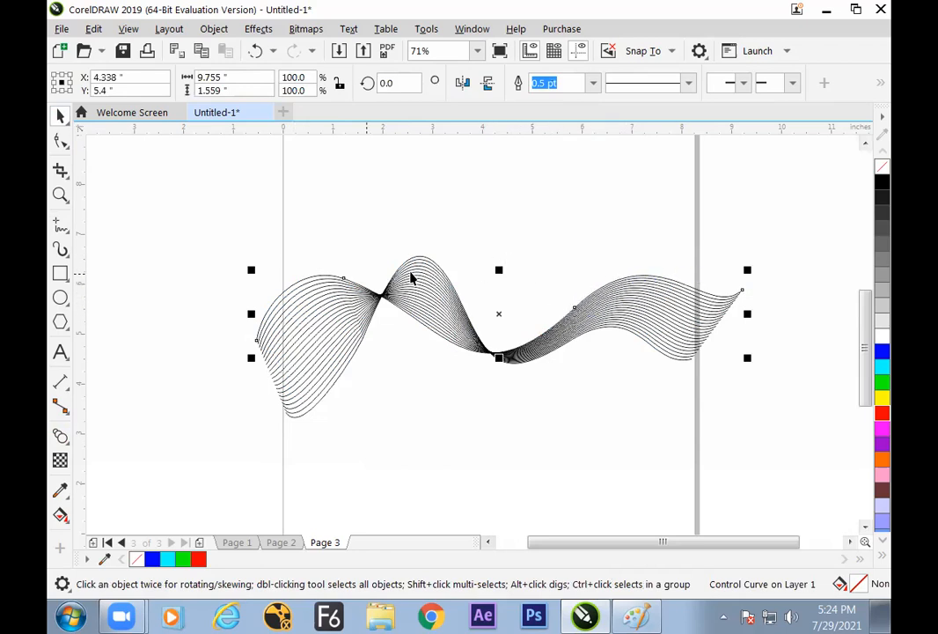
right_click(879, 337)
left_click(842, 339)
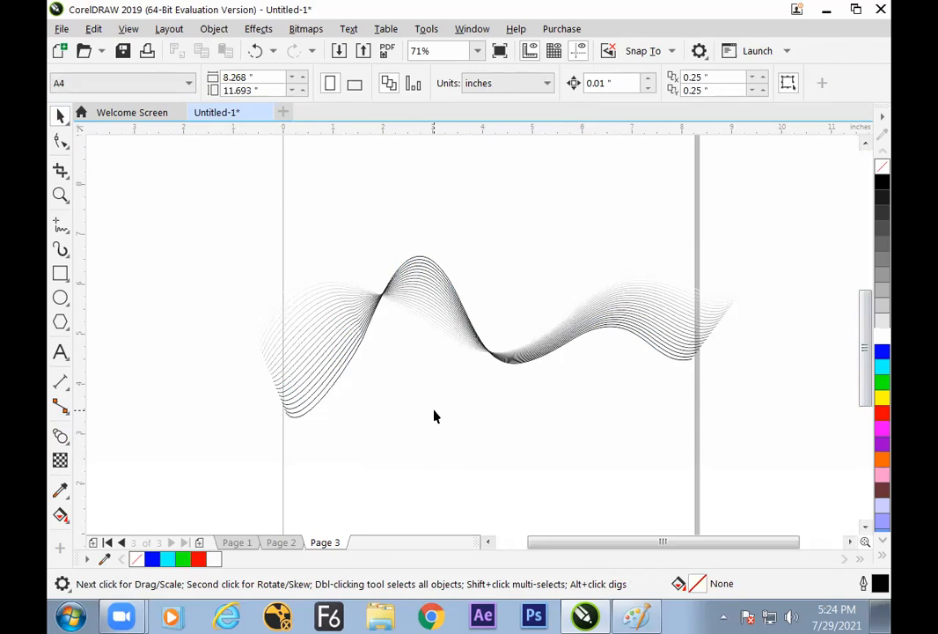
Zoom in on the wave blend and inspect its fading lines by selecting its control curve and the whole blend
key("z")
left_click(475, 319)
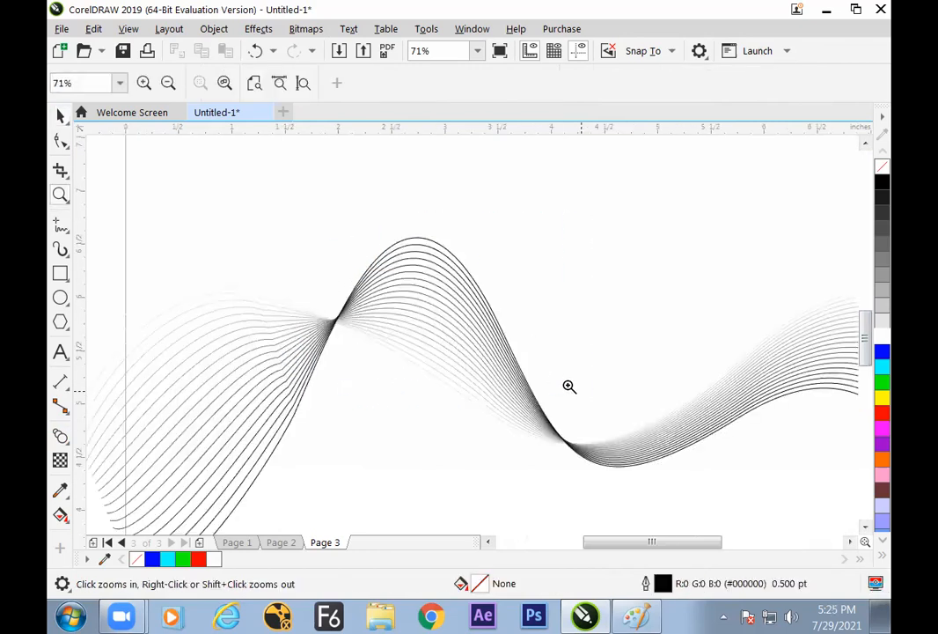
left_click(60, 115)
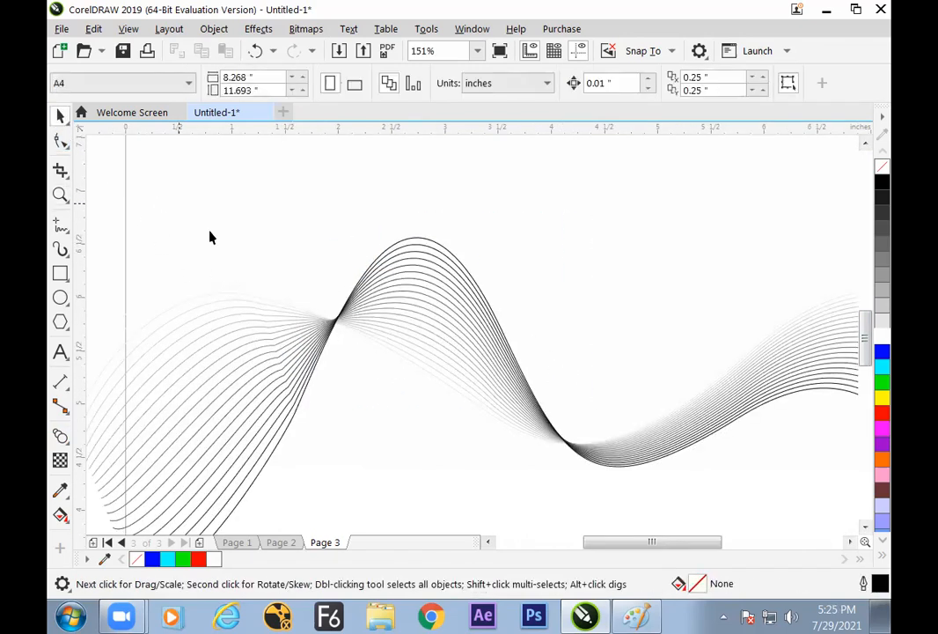
left_click(442, 335)
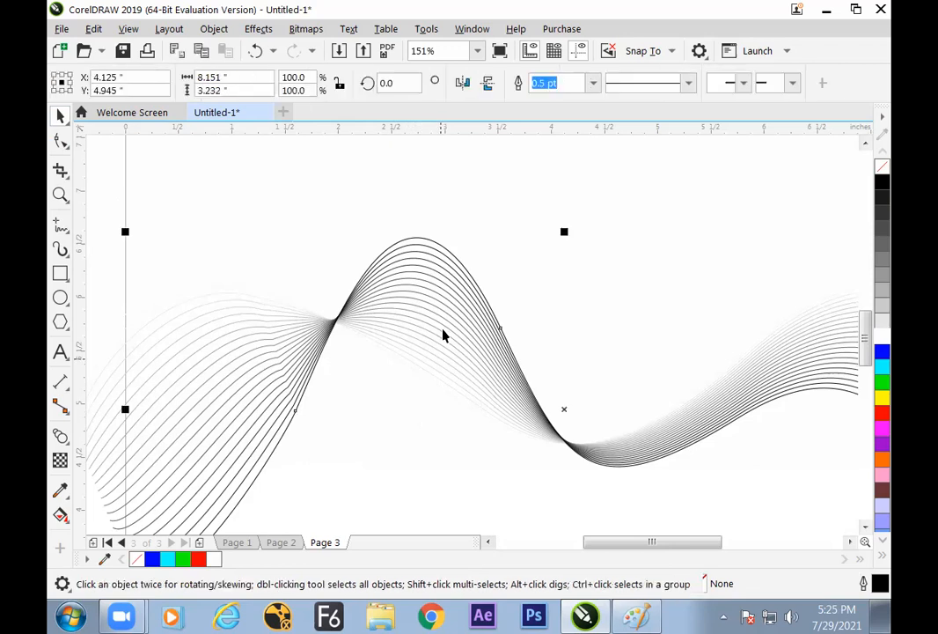
left_click(418, 415)
left_click(425, 450)
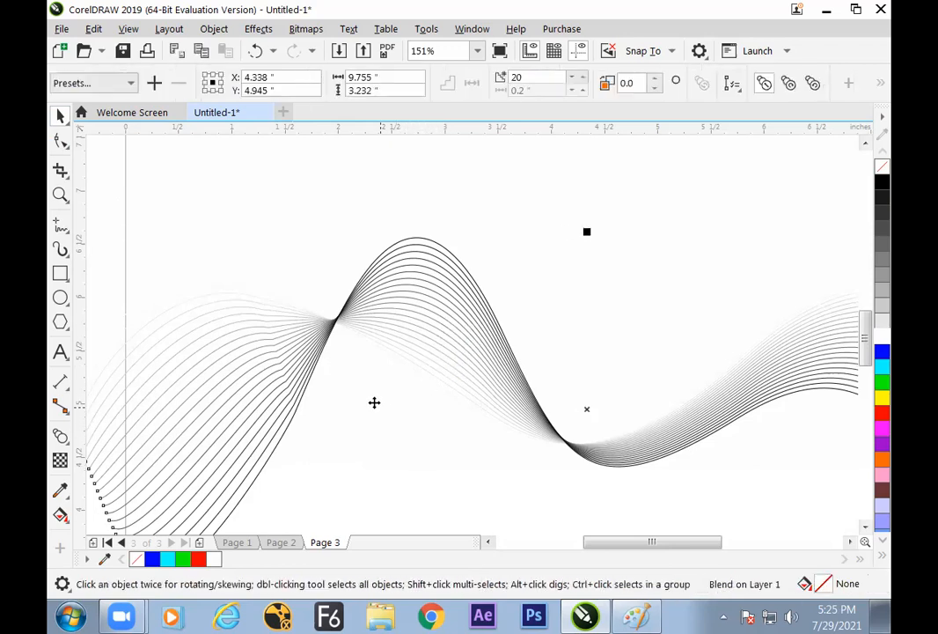
Set the outline of the taller control curve of the wave blend to red and make it thicker
key("shift+F2")
left_click(383, 437)
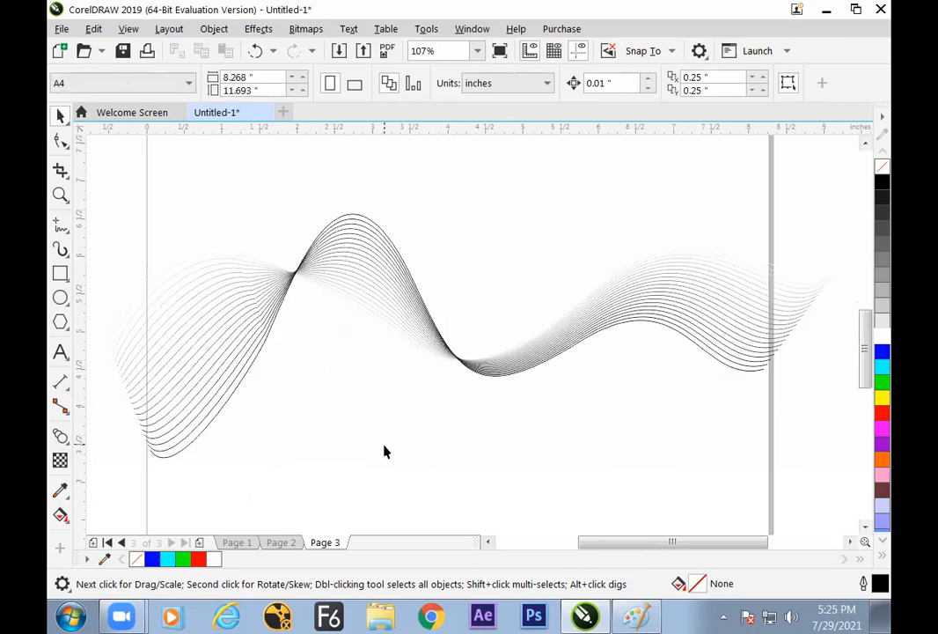
left_click(380, 235)
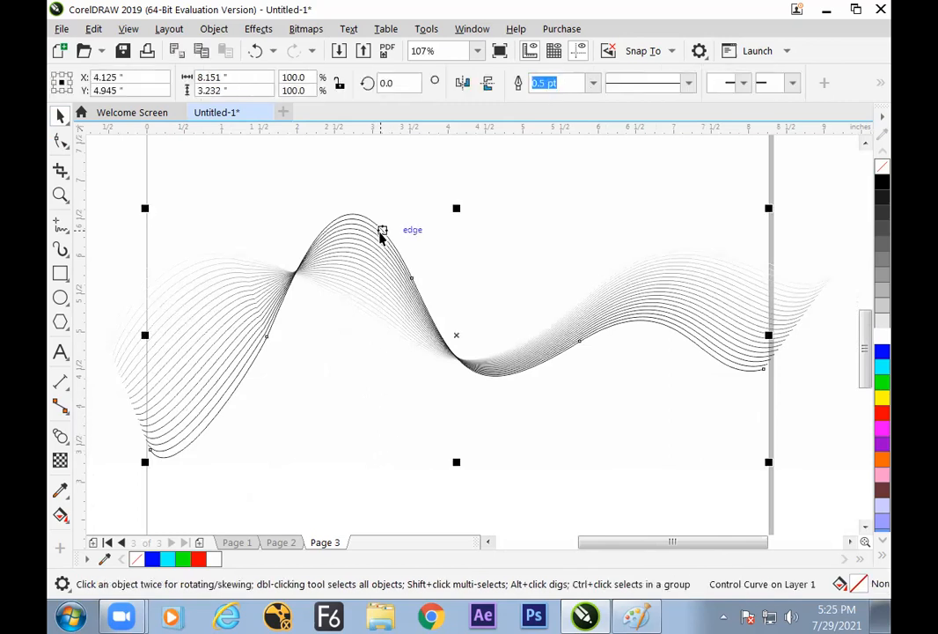
right_click(884, 419)
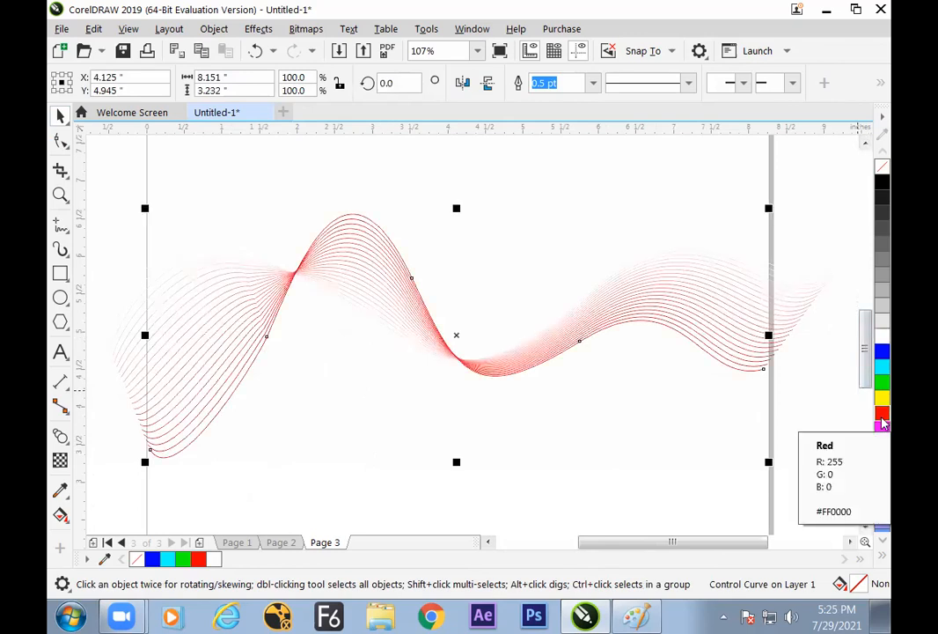
left_click(594, 82)
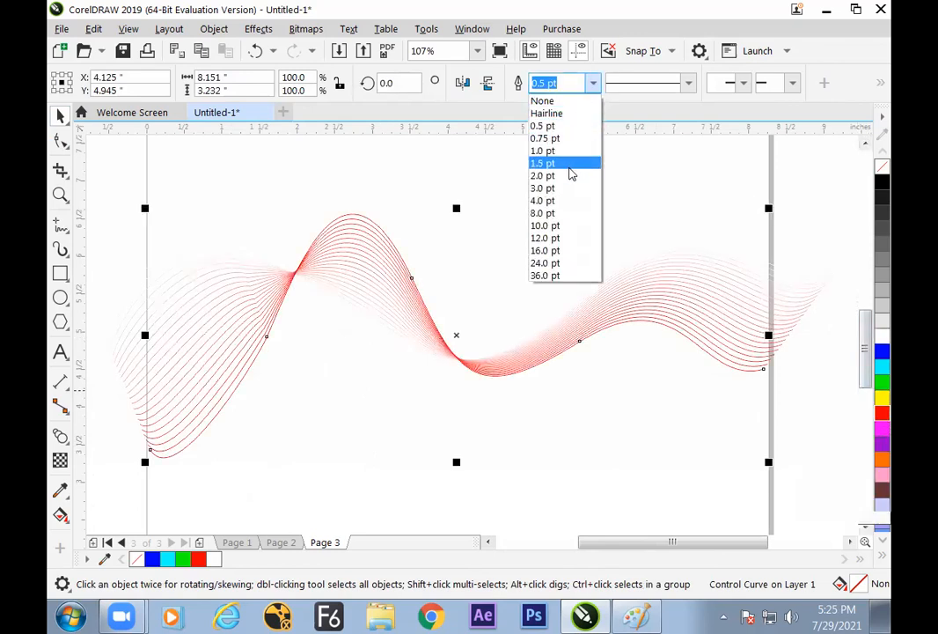
left_click(574, 171)
left_click(593, 432)
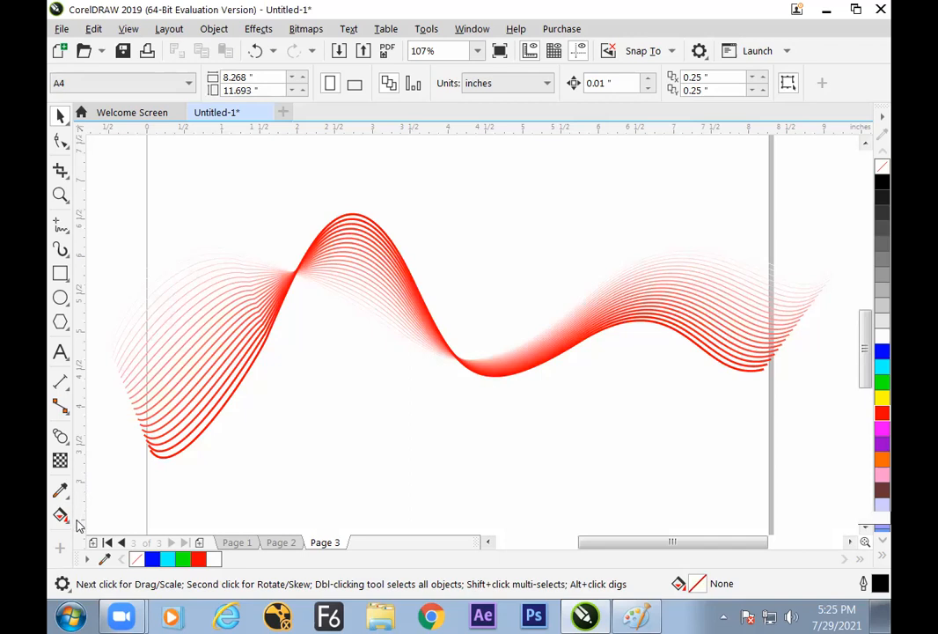
Add Page 4 and draw a vertical wavy profile curve with the Pen tool, about 0.63 inches wide and 3.37 inches high
left_click(201, 542)
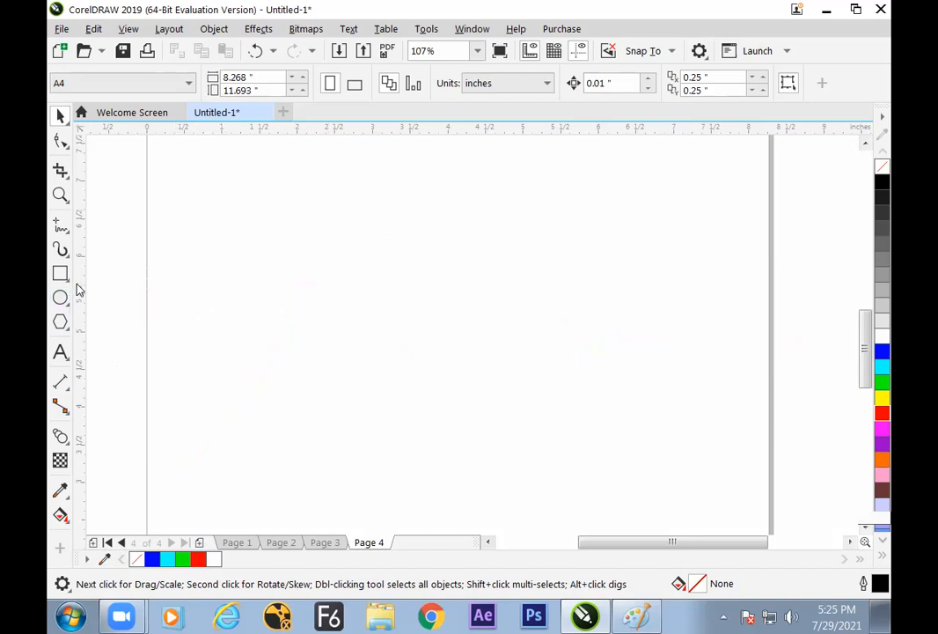
left_click(62, 225)
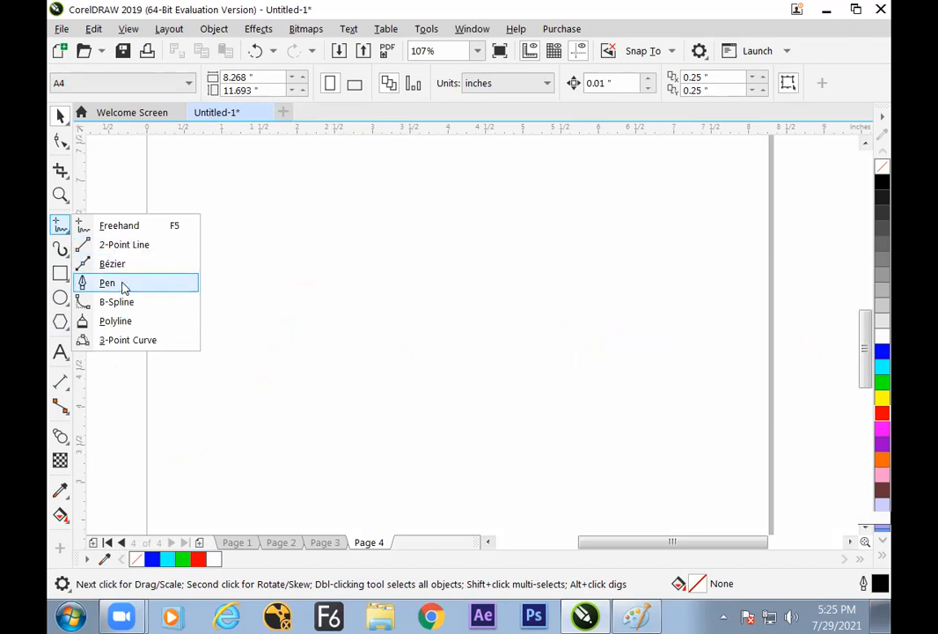
left_click(124, 284)
left_click(369, 184)
left_click_drag(348, 227, 329, 273)
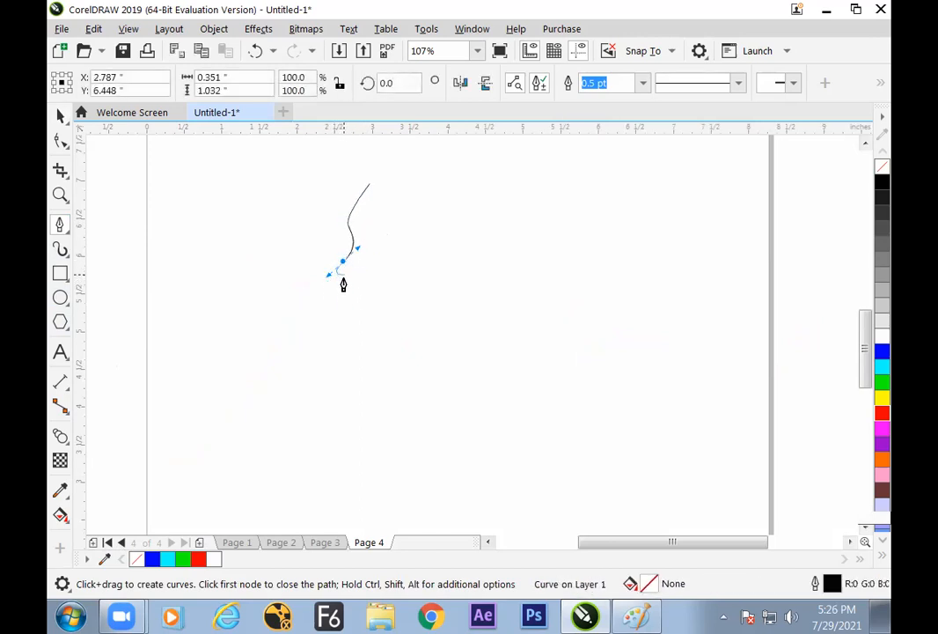
left_click_drag(357, 348, 359, 375)
left_click_drag(325, 437, 335, 449)
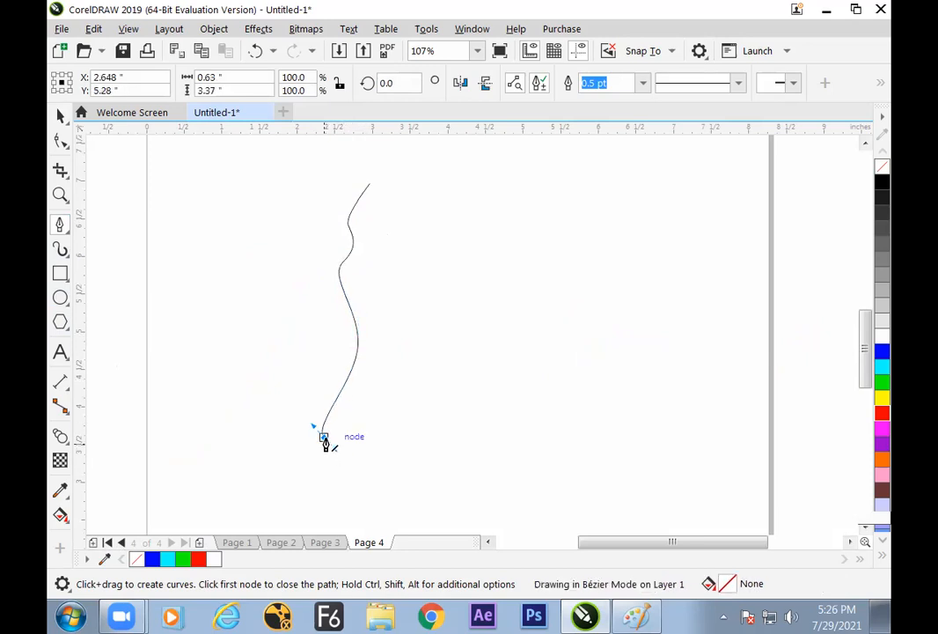
left_click(324, 439, "alt")
key("Escape")
left_click_drag(326, 439, 337, 448)
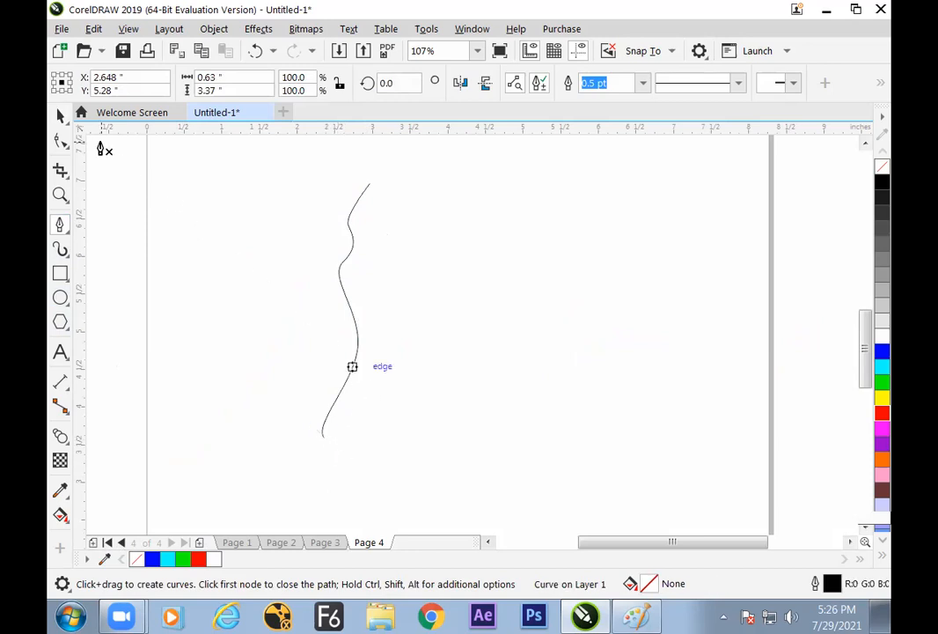
left_click(60, 116)
left_click(308, 315)
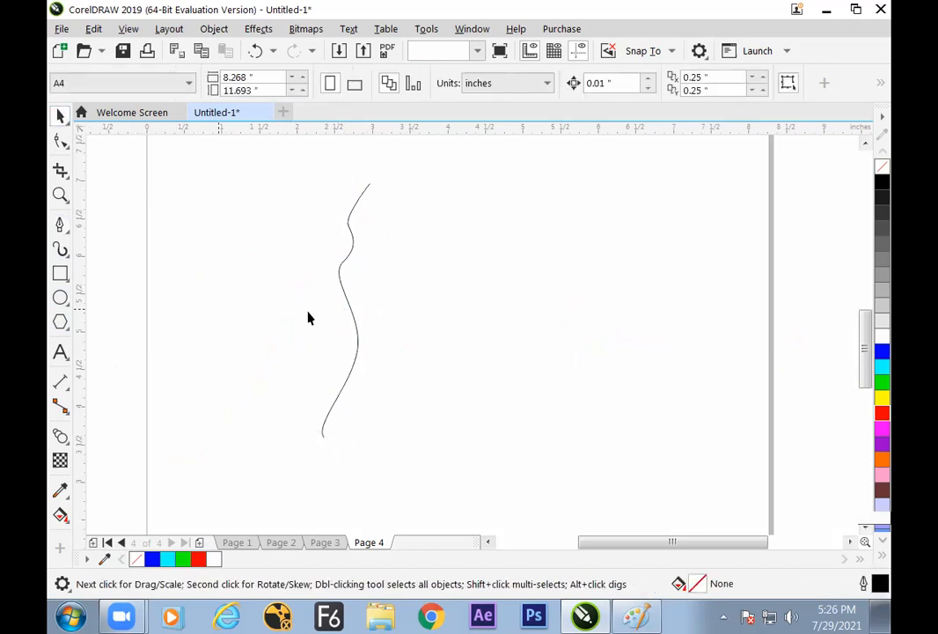
Mirror a copy of the wavy curve horizontally about its right edge to form a symmetrical vase-like outline
left_click(356, 335)
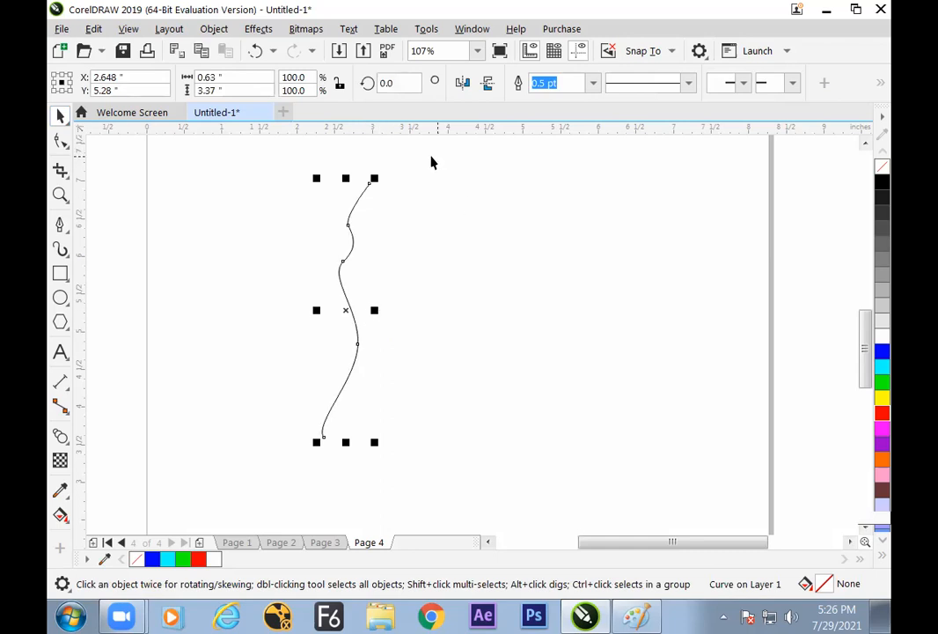
left_click(70, 83)
left_click(464, 84)
left_click(508, 277)
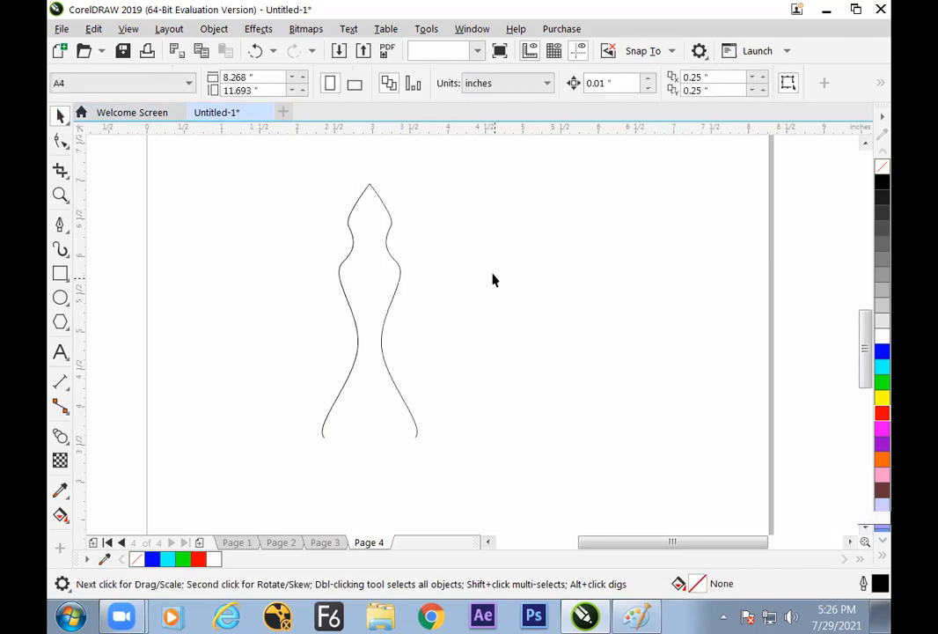
left_click_drag(451, 421, 515, 501)
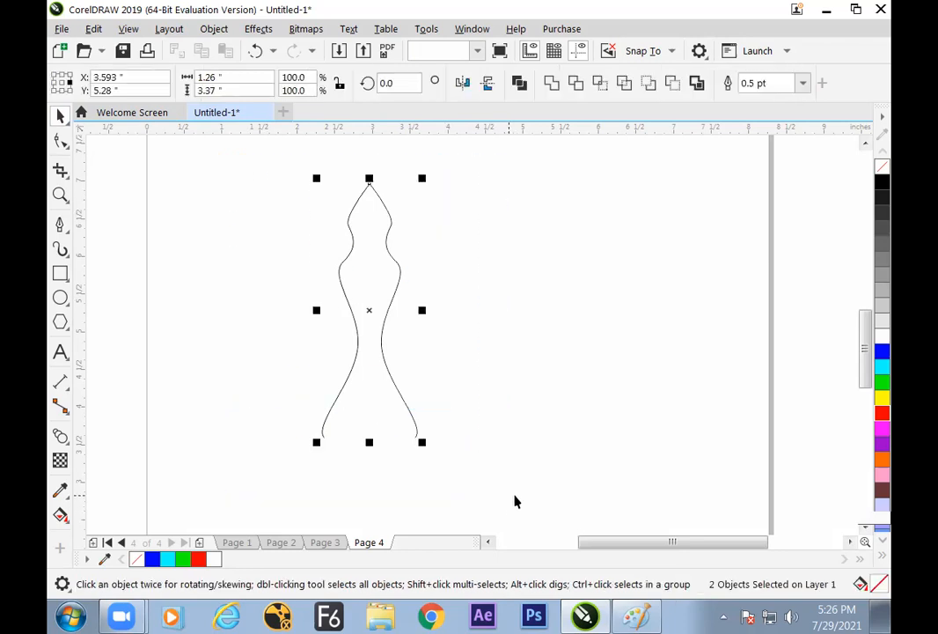
left_click(505, 419)
Blend the two mirrored curves with 20 steps and move the blend about 1.4 inches to the left and 0.3 inches down
left_click(61, 437)
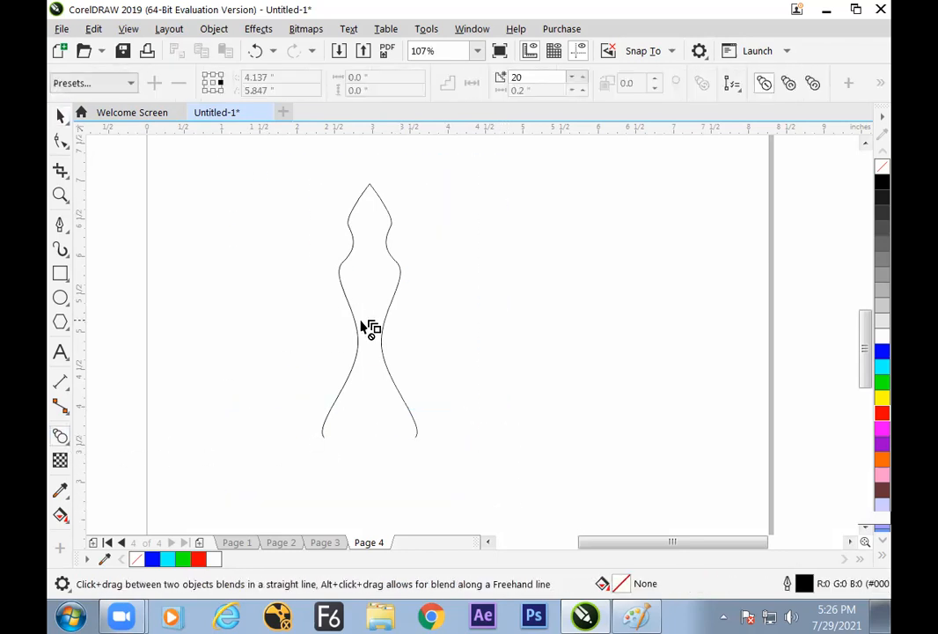
left_click_drag(345, 310, 292, 366)
left_click(60, 117)
left_click(318, 385)
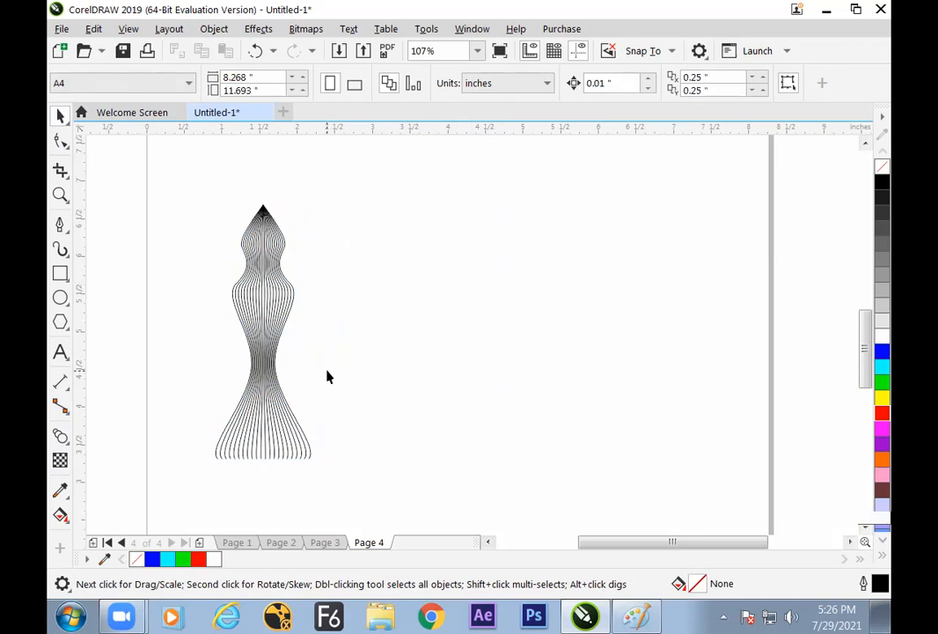
Split the vase-shaped blend at its middle line and set that line's outline to white
left_click(275, 310)
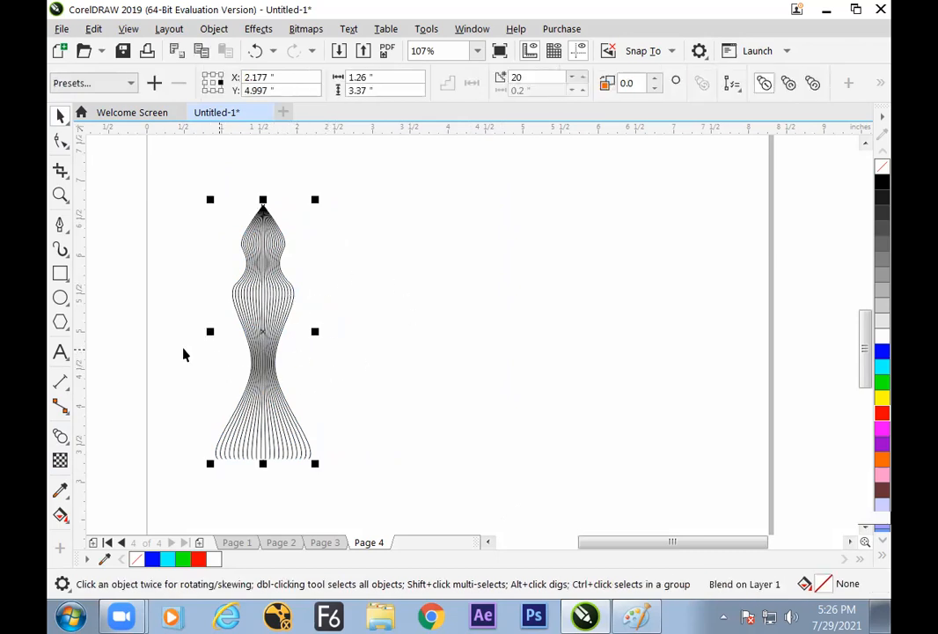
left_click(269, 302)
left_click(321, 300)
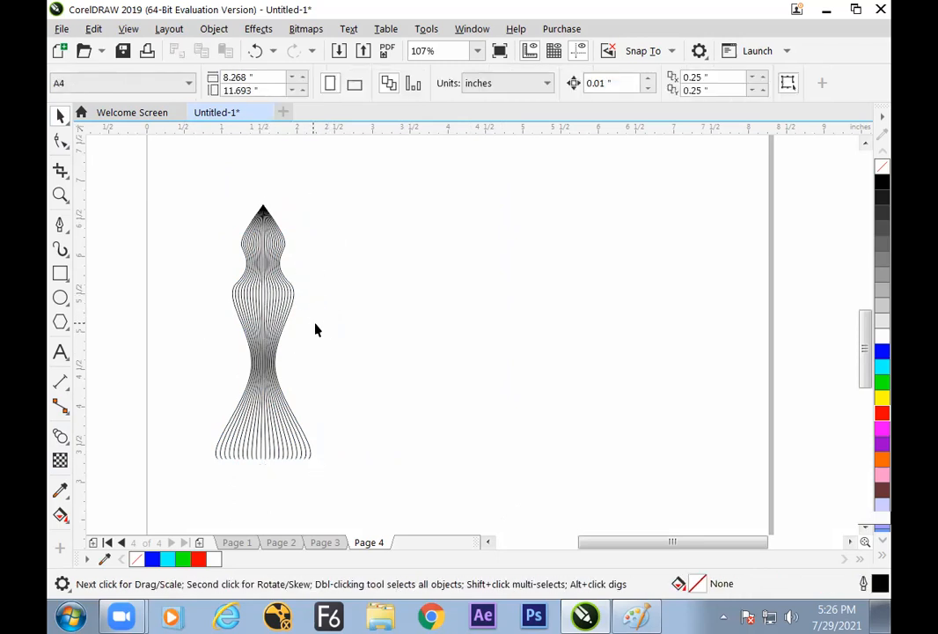
left_click(272, 317)
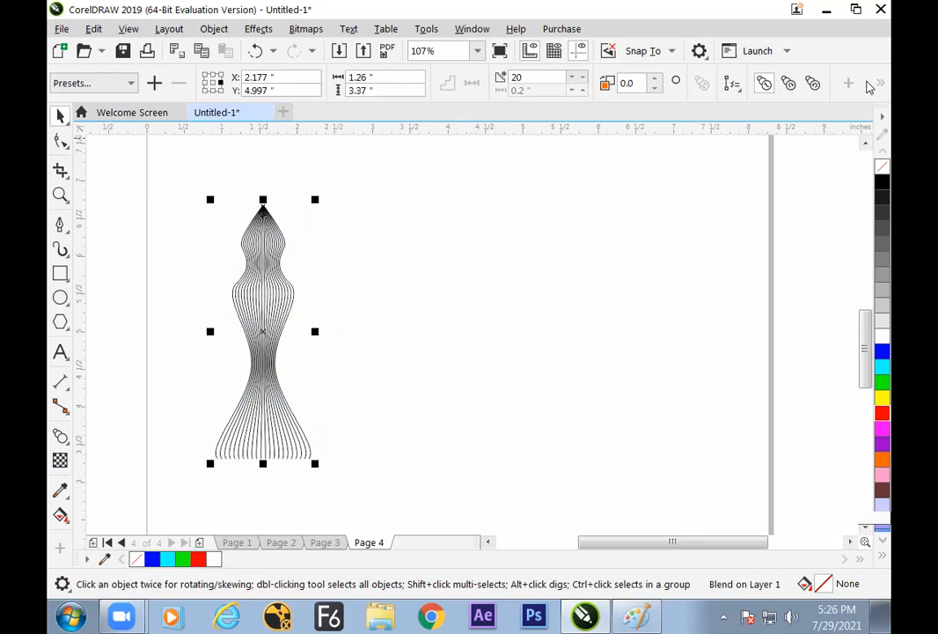
left_click(880, 83)
left_click(793, 115)
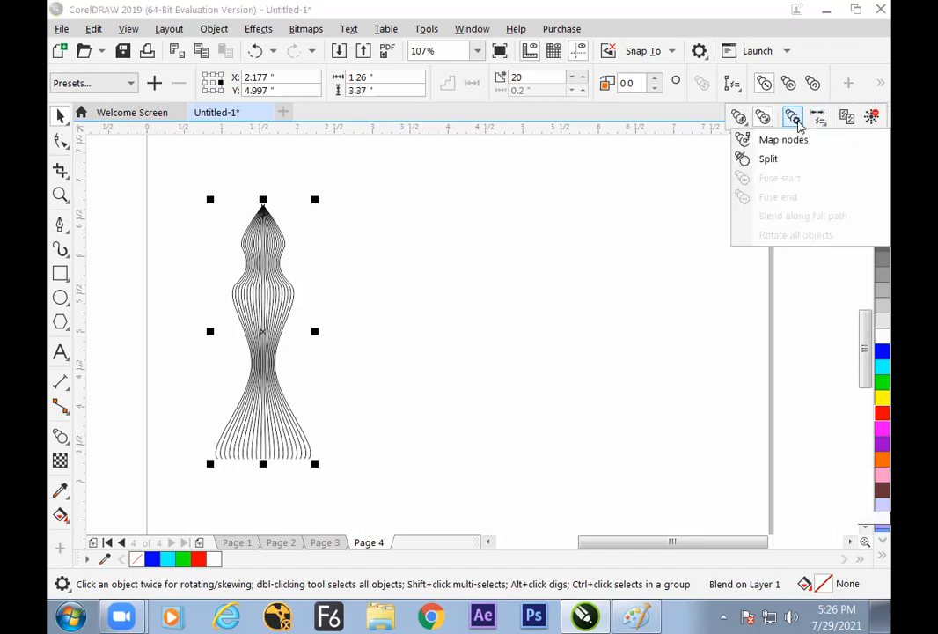
left_click(780, 159)
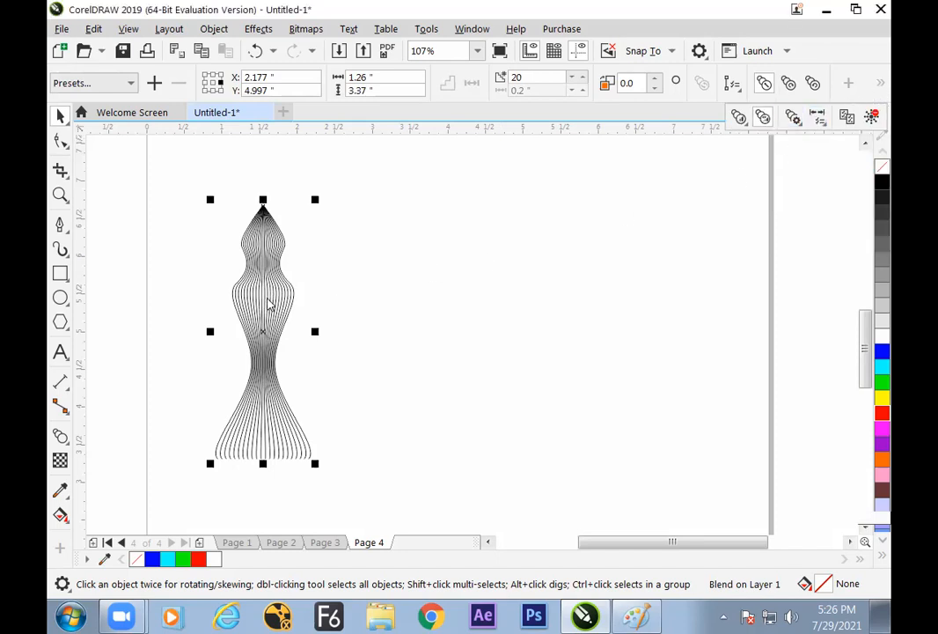
left_click(264, 293)
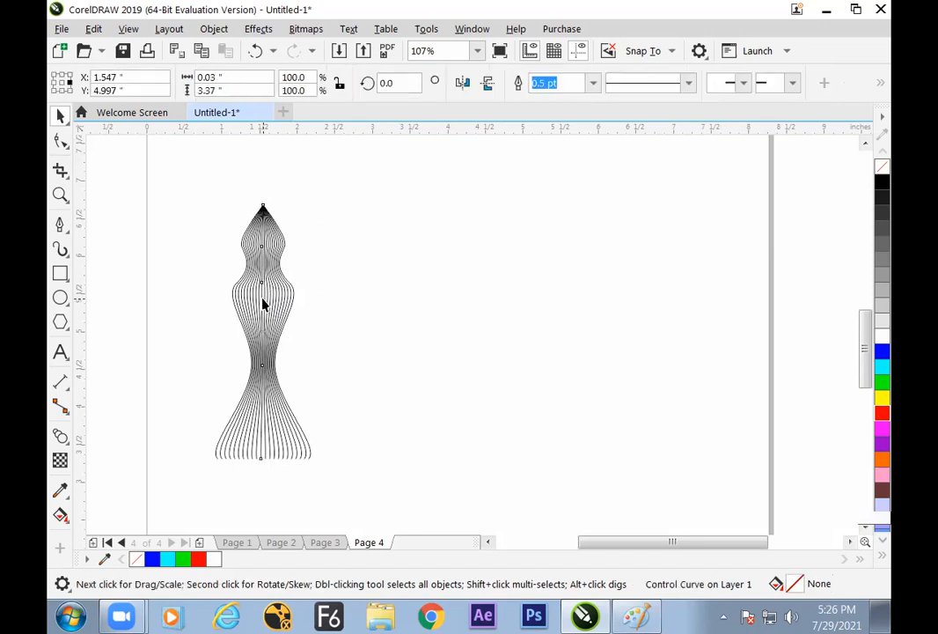
right_click(882, 336)
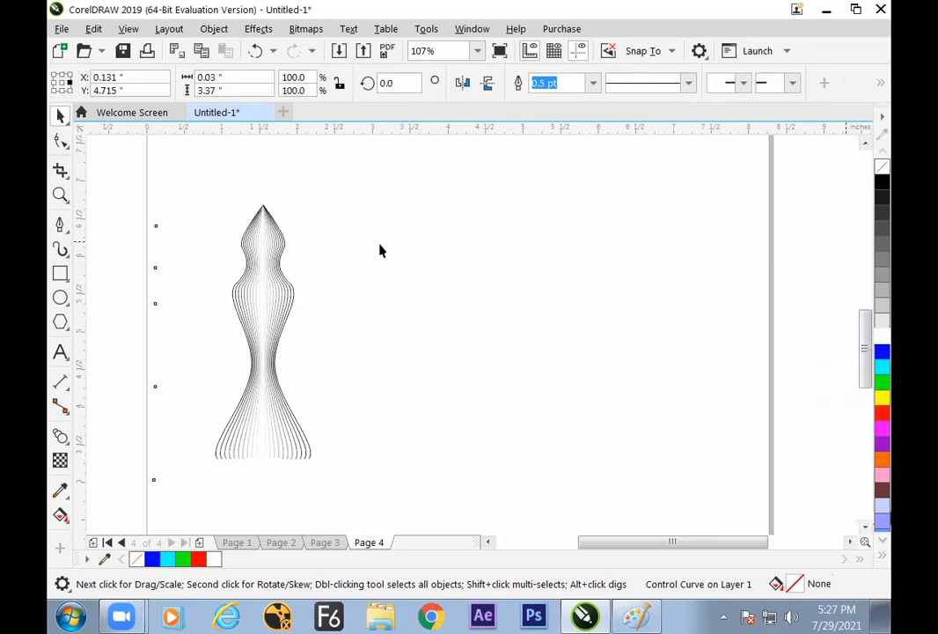
left_click(344, 297)
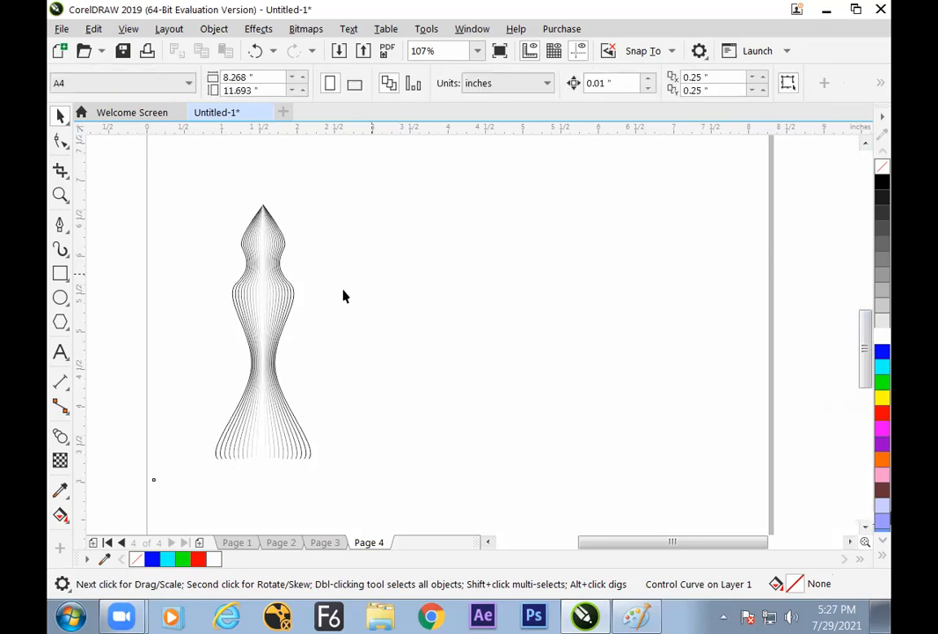
Try a 1.0 pt outline width on the right outer control curve of the split blend and undo it
left_click(296, 300)
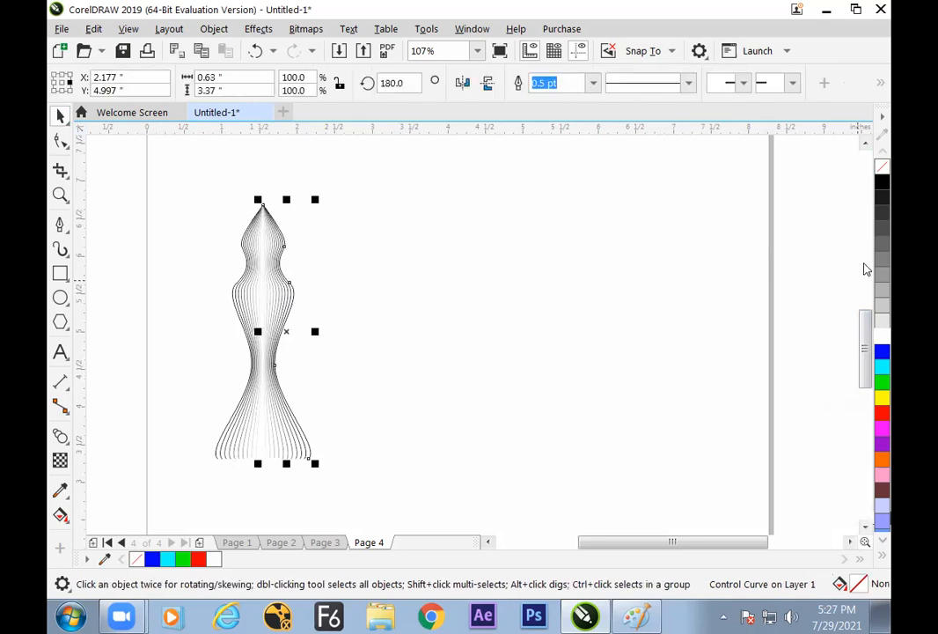
left_click(594, 83)
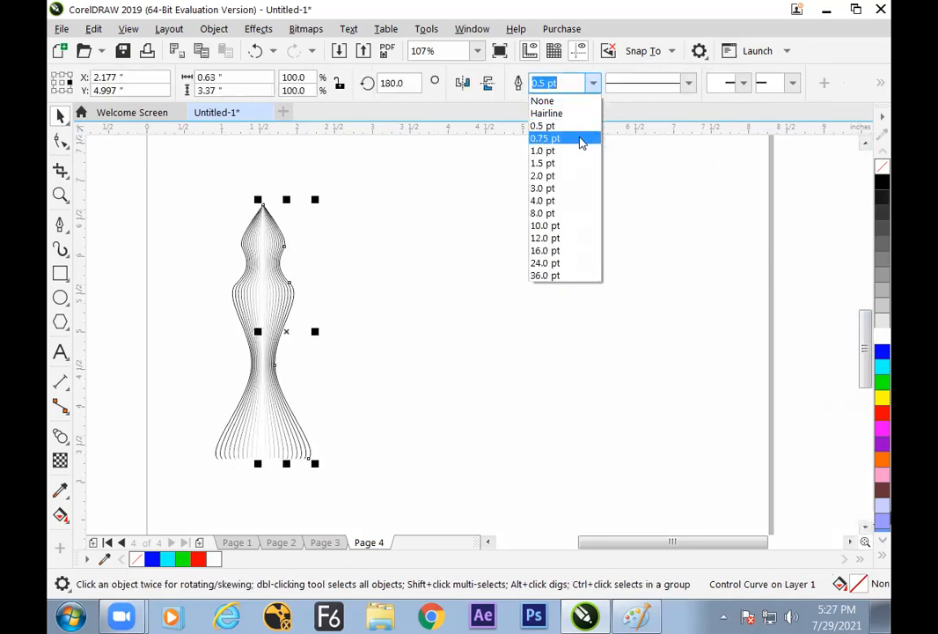
left_click(580, 151)
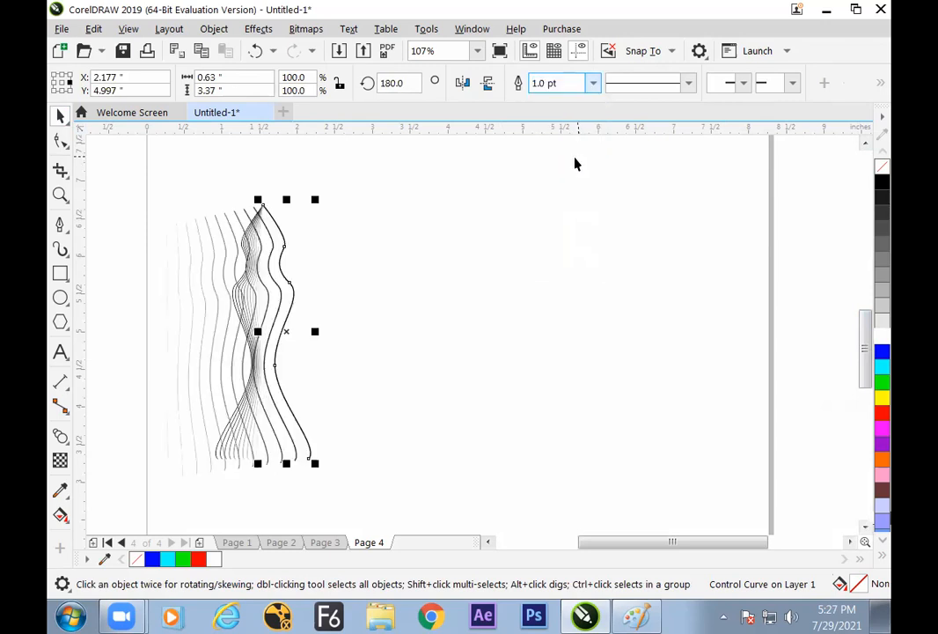
key("ctrl+z")
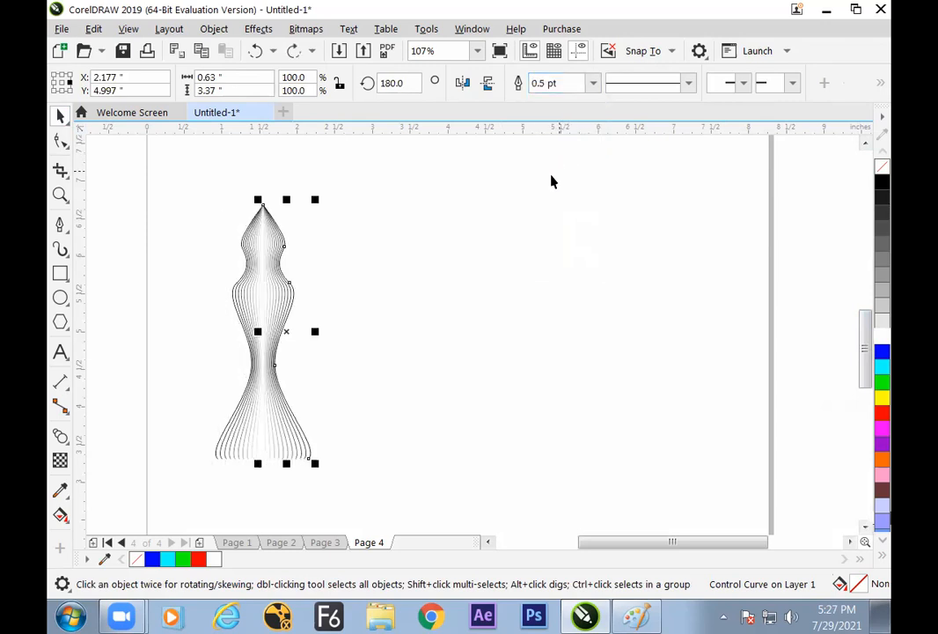
Try to move the split blend about 0.7 inches to the right
left_click(309, 305)
left_click(289, 296)
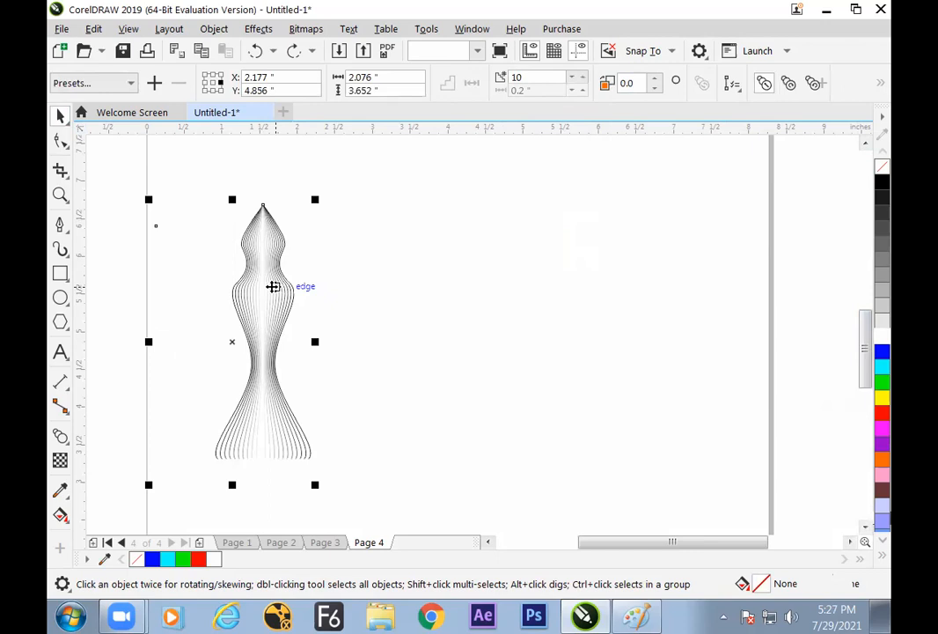
left_click(160, 344)
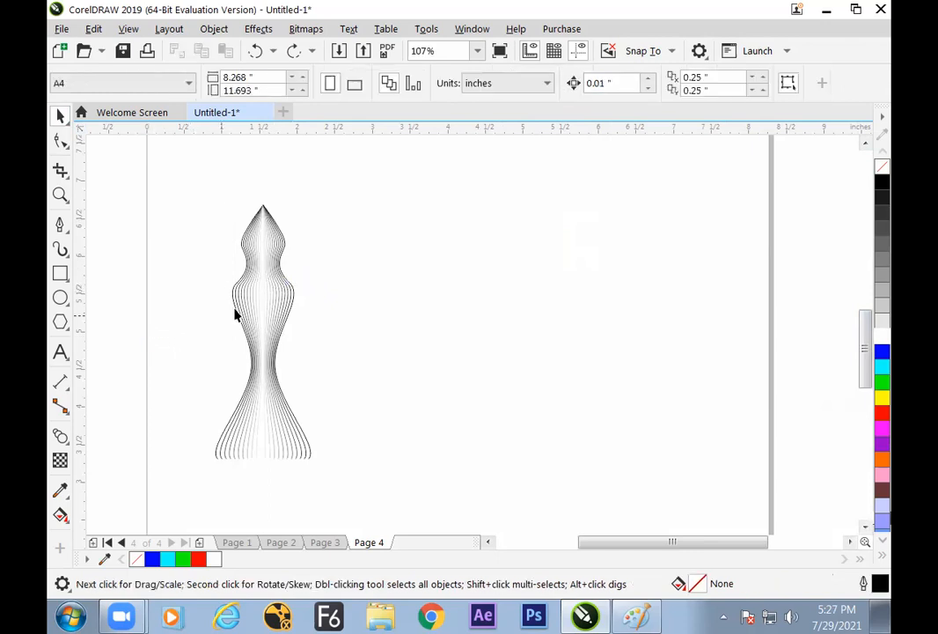
left_click(266, 304)
key("ctrl+shift+z")
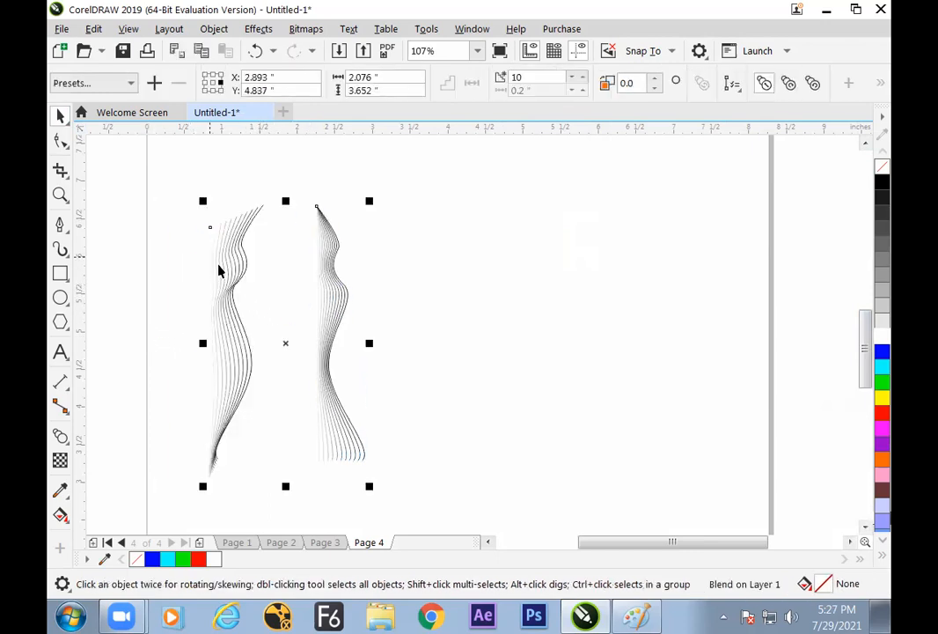
key("a")
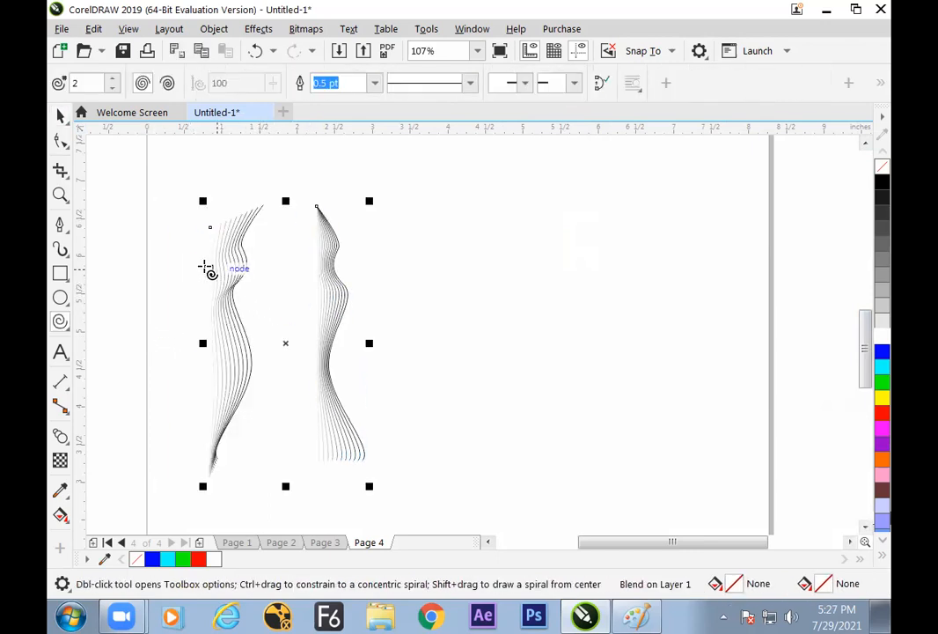
Undo the move, split, blend and mirrored copy back to the single original wavy curve
key("ctrl+z")
key("ctrl+z")
key("ctrl+z")
key("ctrl+z")
key("ctrl+z")
left_click(60, 121)
left_click(161, 294)
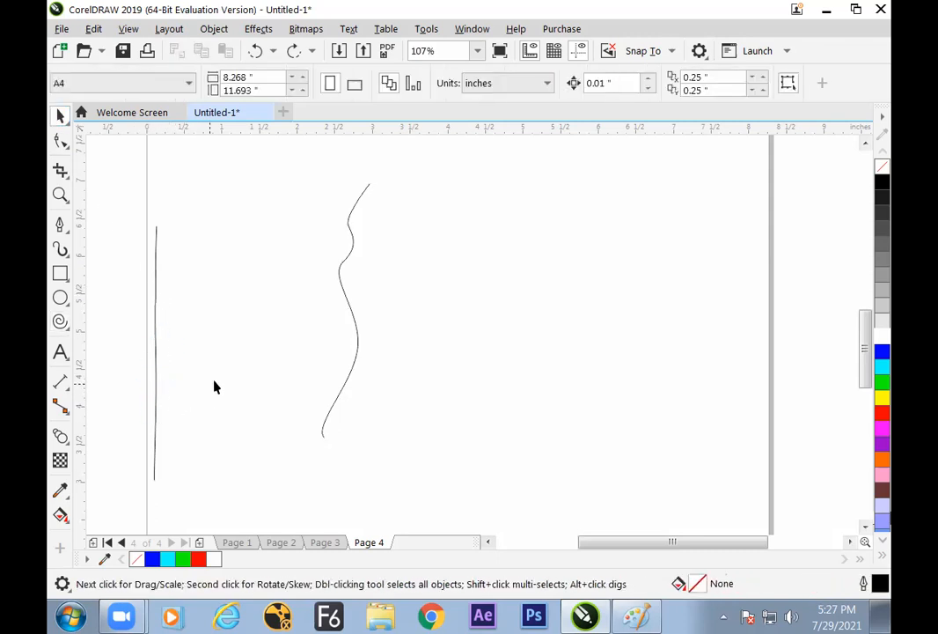
Move the wavy curve from Page 4 to a newly added Page 5
left_click(359, 339)
key("Delete")
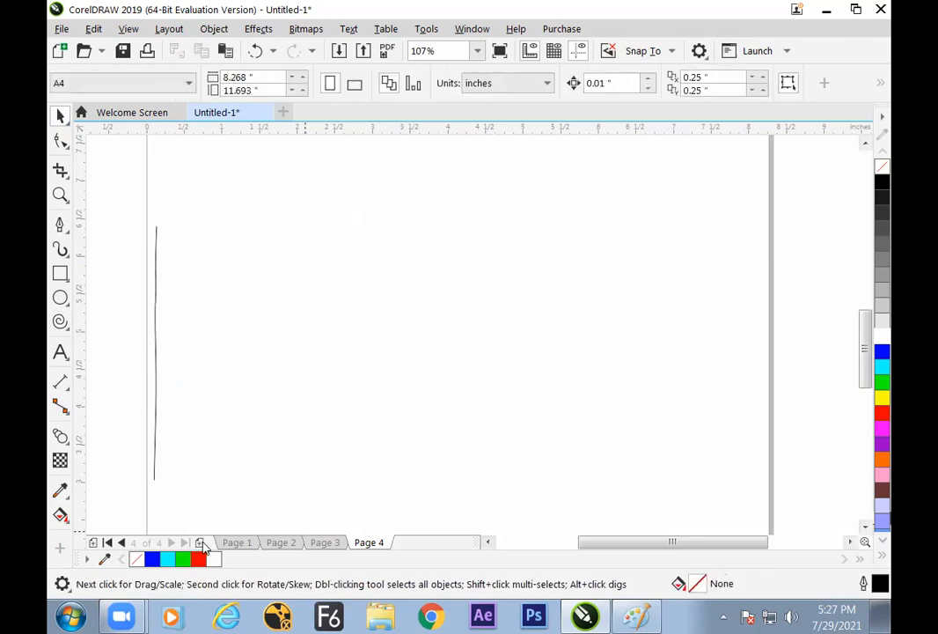
left_click(201, 543)
key("ctrl+v")
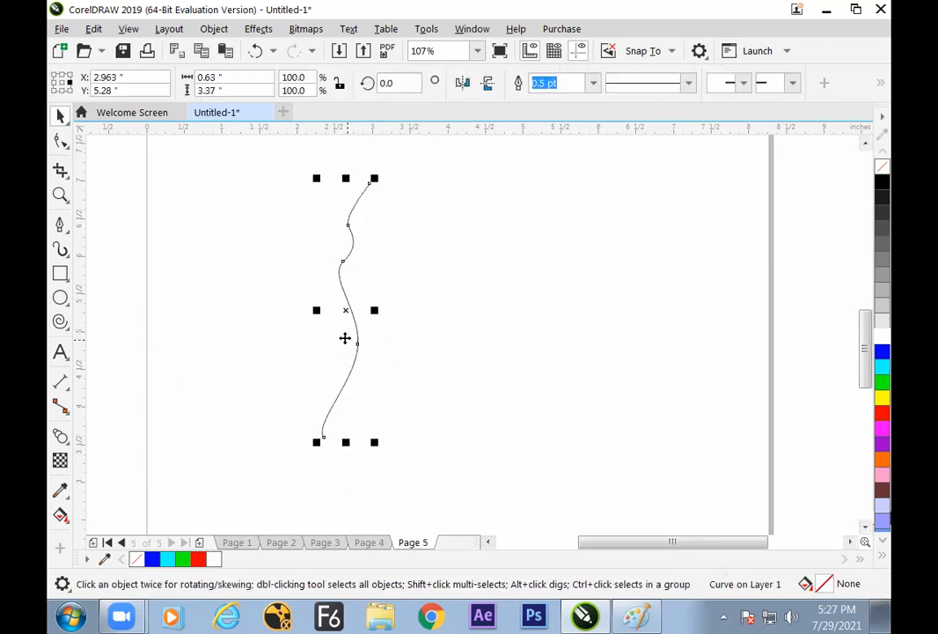
Duplicate the wavy curve and mirror the copy horizontally so the two curves meet at their upper tips
left_click(373, 278)
left_click(341, 286)
left_click(465, 88)
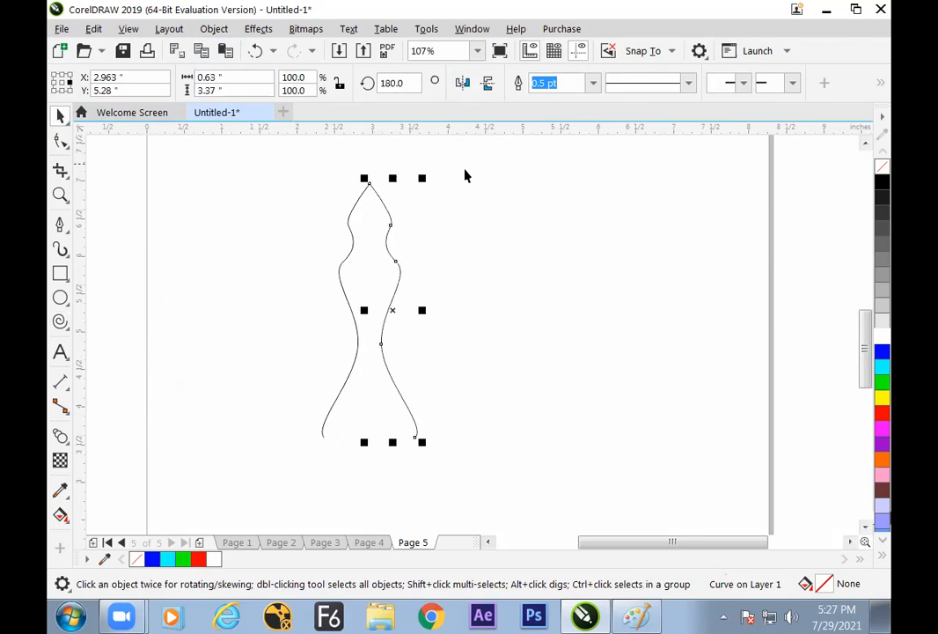
left_click(454, 221)
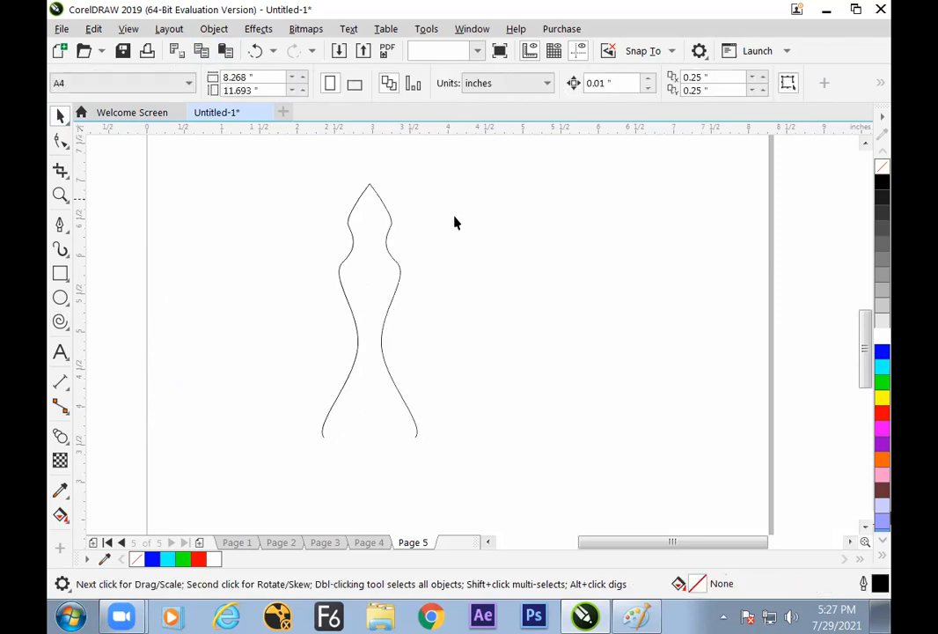
Blend the original wavy curve into its mirrored copy with 20 steps
left_click(60, 436)
left_click_drag(352, 310, 382, 310)
left_click(60, 115)
left_click(112, 165)
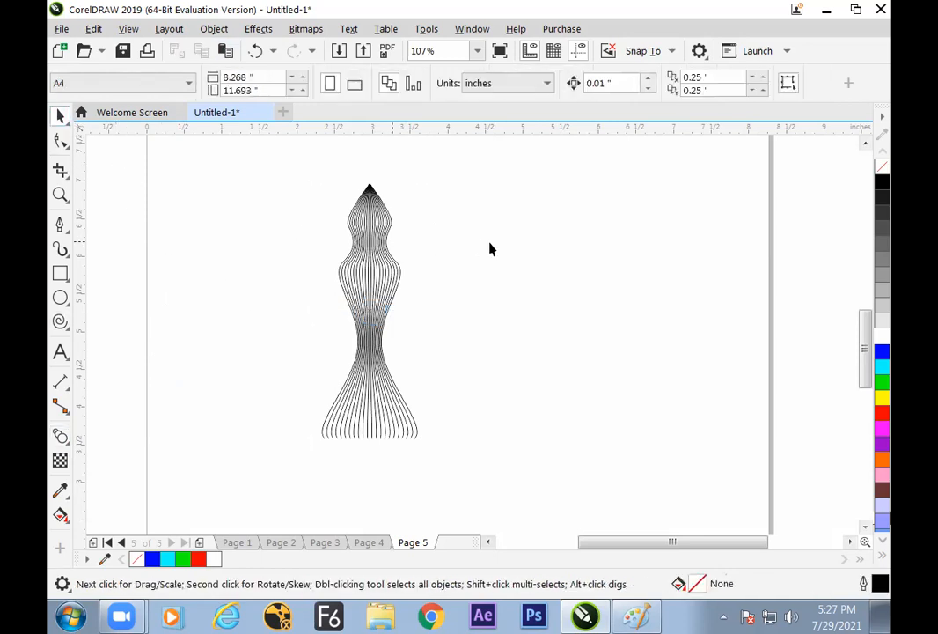
Split the blend at its middle line and give that control curve a white outline
left_click(372, 287)
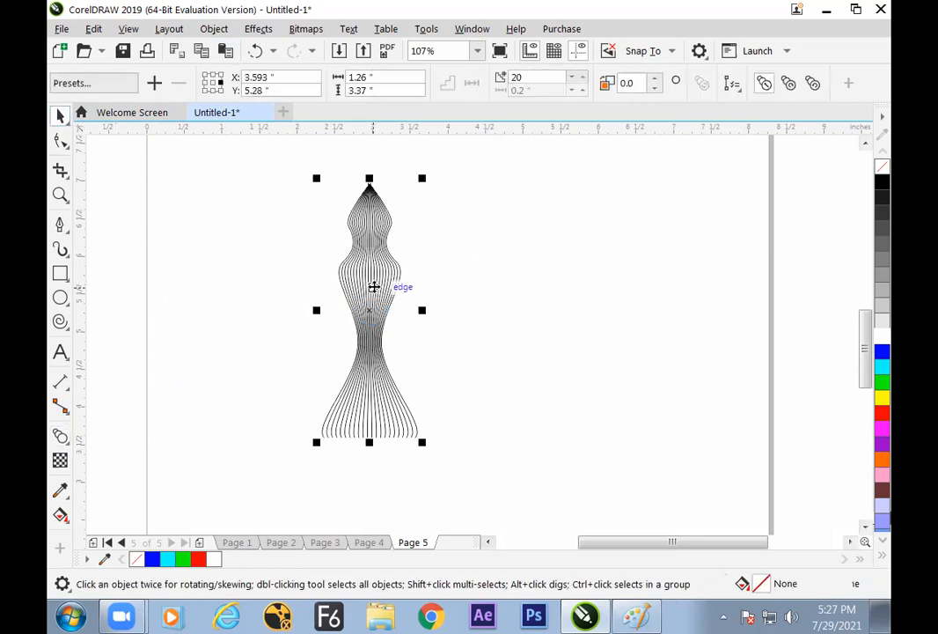
left_click(813, 84)
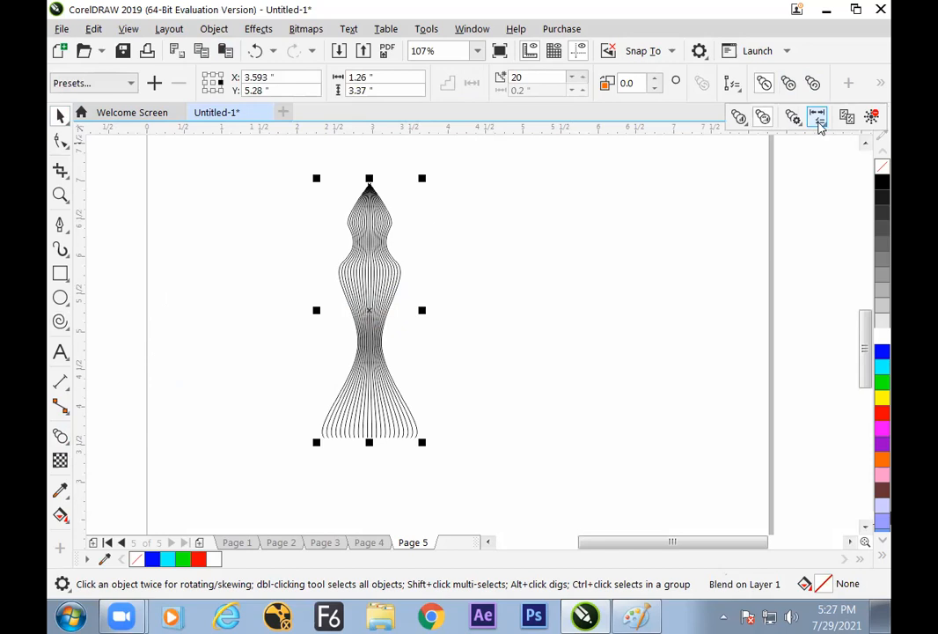
left_click(819, 120)
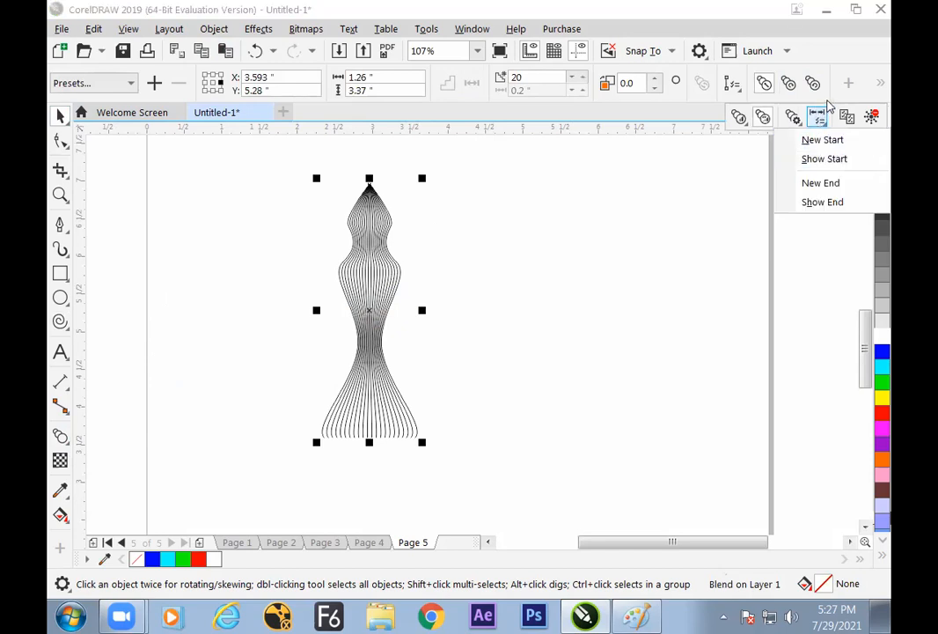
left_click(796, 120)
left_click(757, 159)
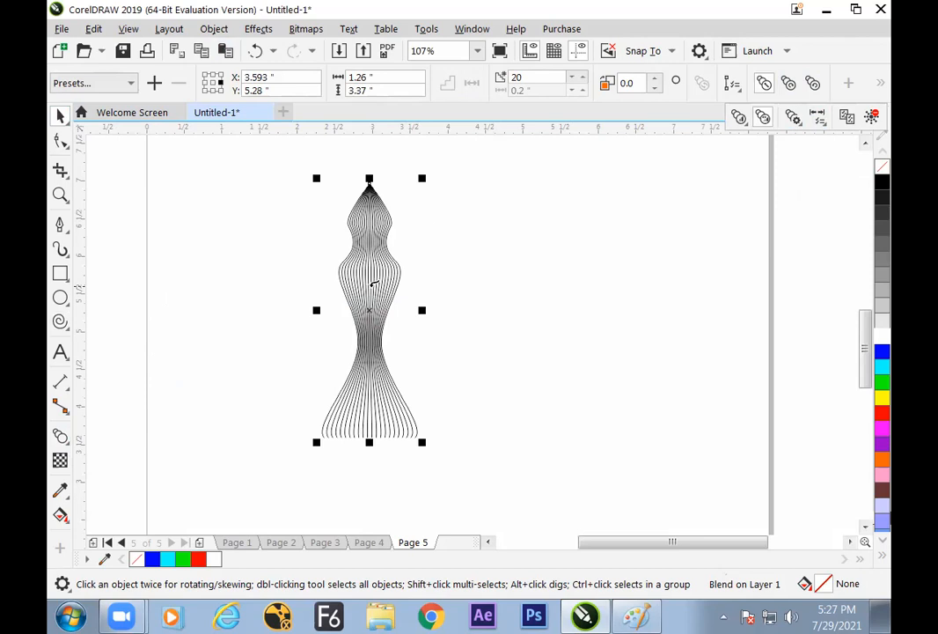
left_click(372, 286)
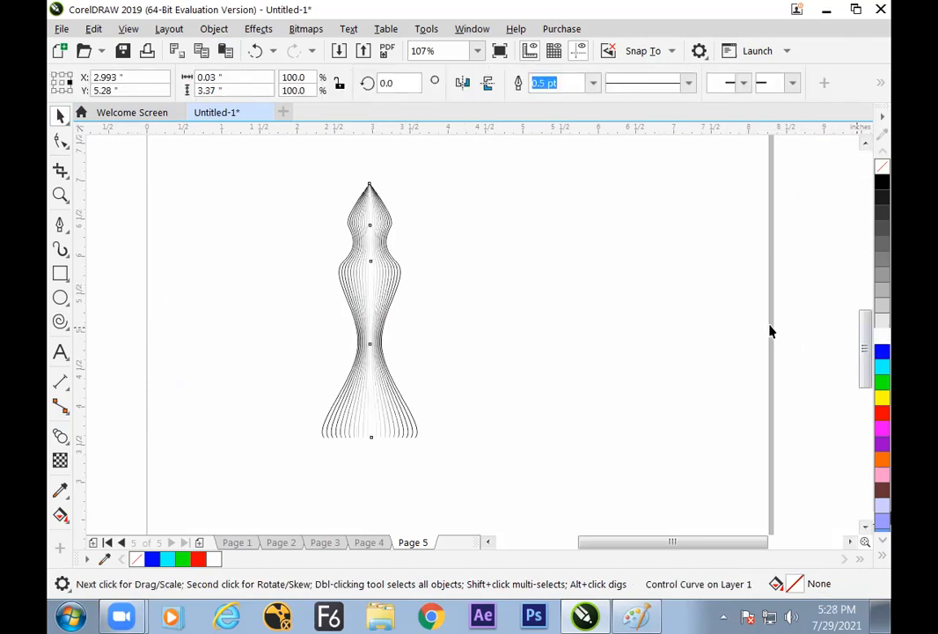
left_click(177, 253)
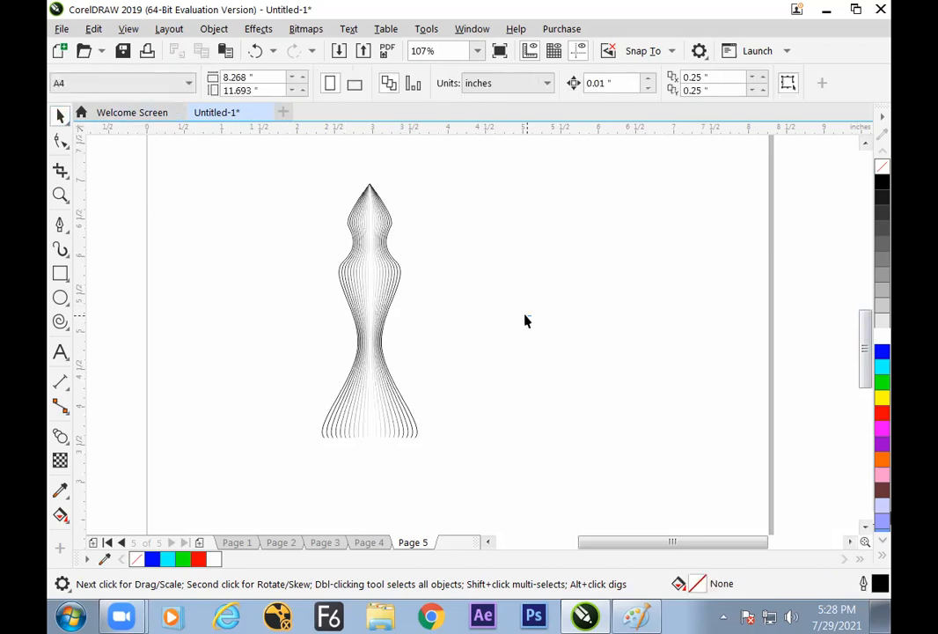
Duplicate the whole split blend horizontally and arrange the two copies side by side, about 3.1 inches apart
left_click(390, 290)
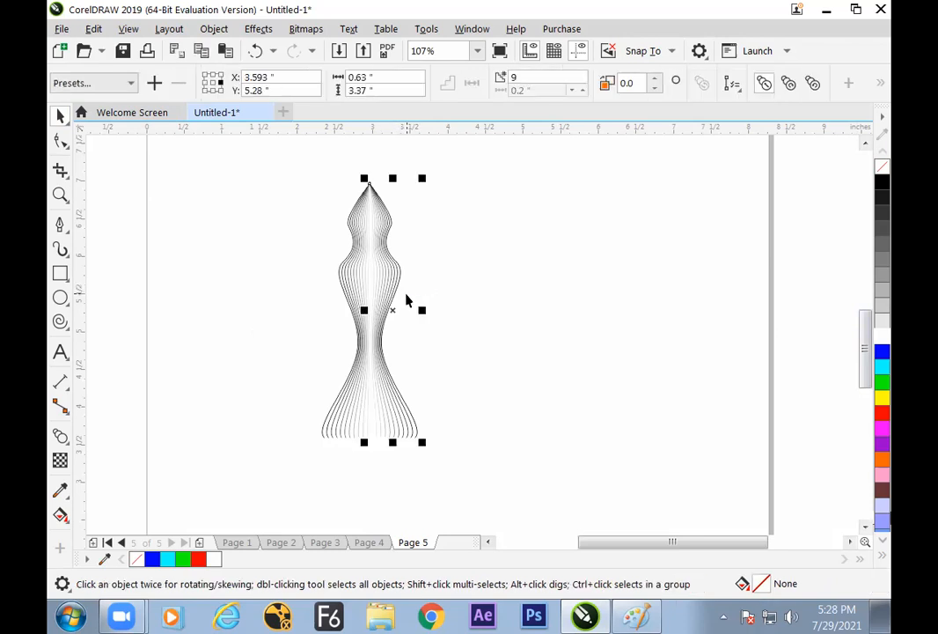
left_click(440, 257)
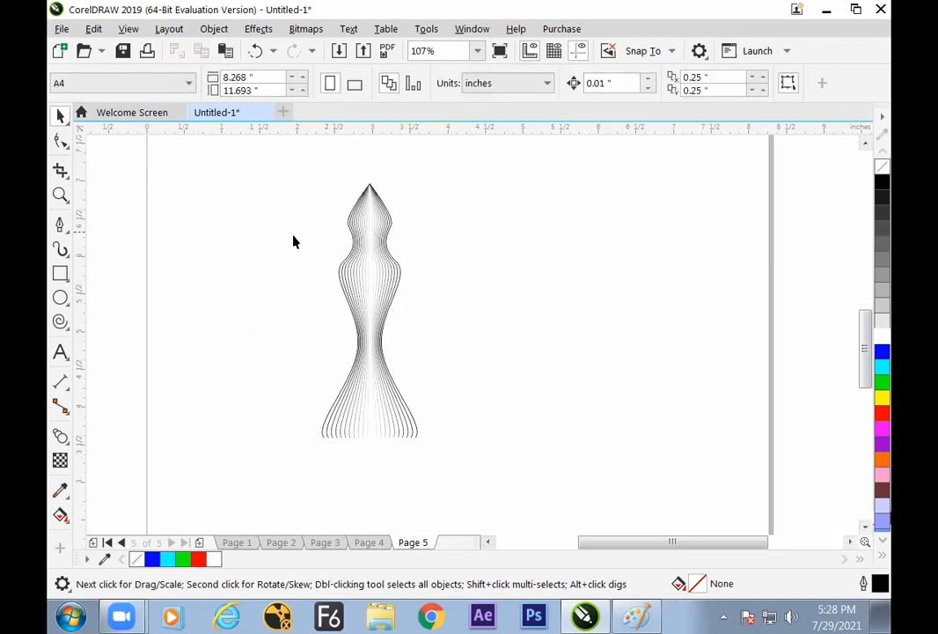
left_click(358, 298)
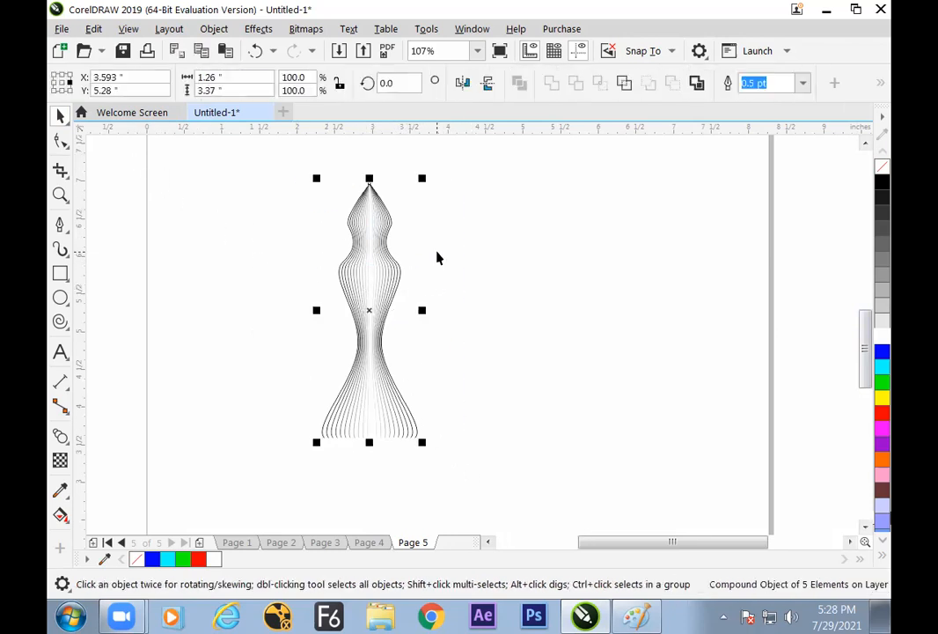
left_click_drag(375, 290, 574, 337)
right_click(608, 307)
left_click(700, 308)
key("ctrl+a")
left_click(656, 328)
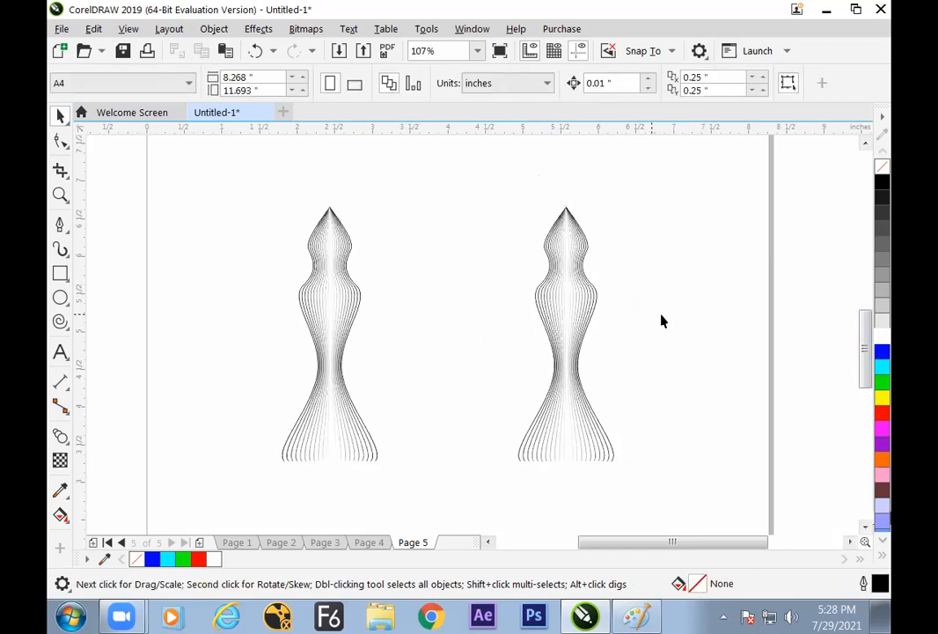
Draw a rectangle about 6.8 by 4.4 inches around both blend shapes and fill it with black
left_click(60, 273)
mouse_move(189, 170)
left_mouse_down()
mouse_move(513, 415)
mouse_move(704, 503)
left_mouse_up()
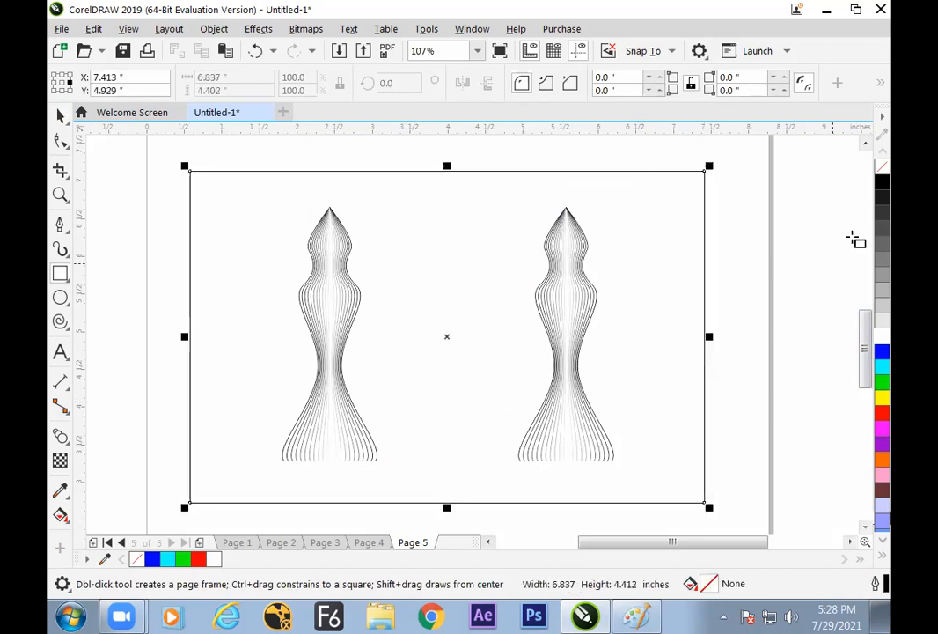
left_click(881, 187)
left_click(60, 115)
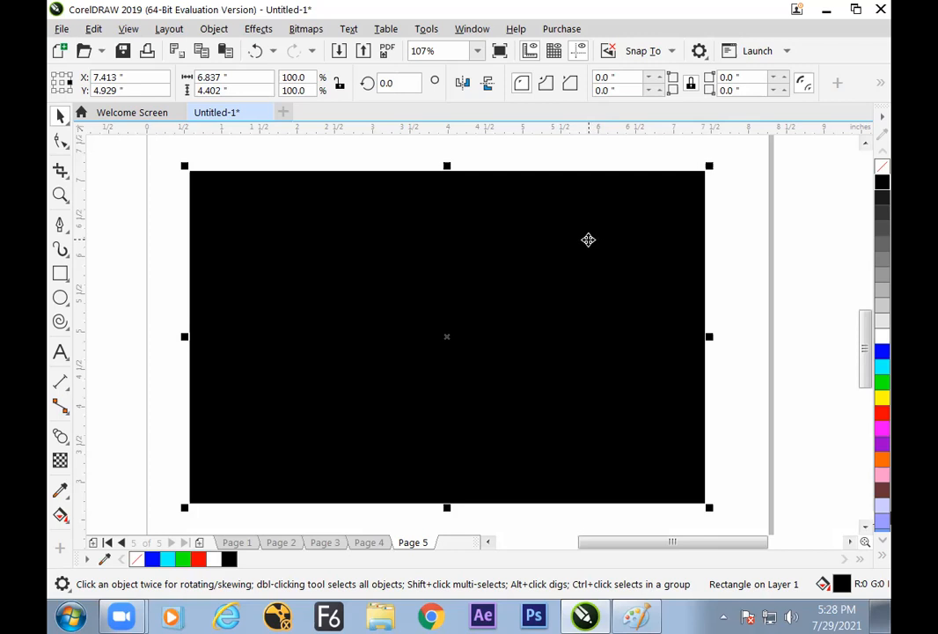
Send the black rectangle to the back of the layer, behind both blend shapes
right_click(588, 239)
mouse_move(630, 245)
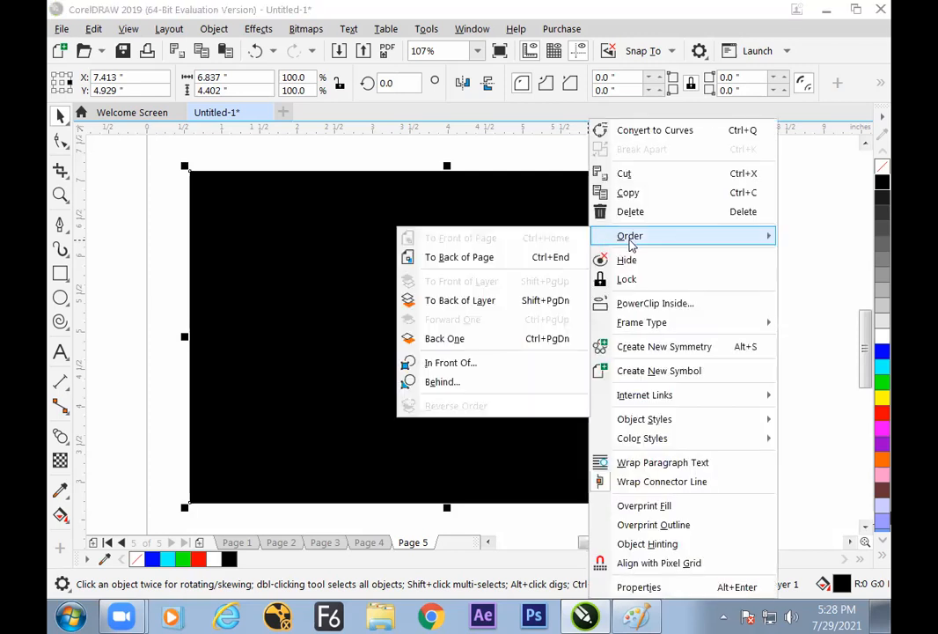
left_click(550, 308)
left_click(733, 278)
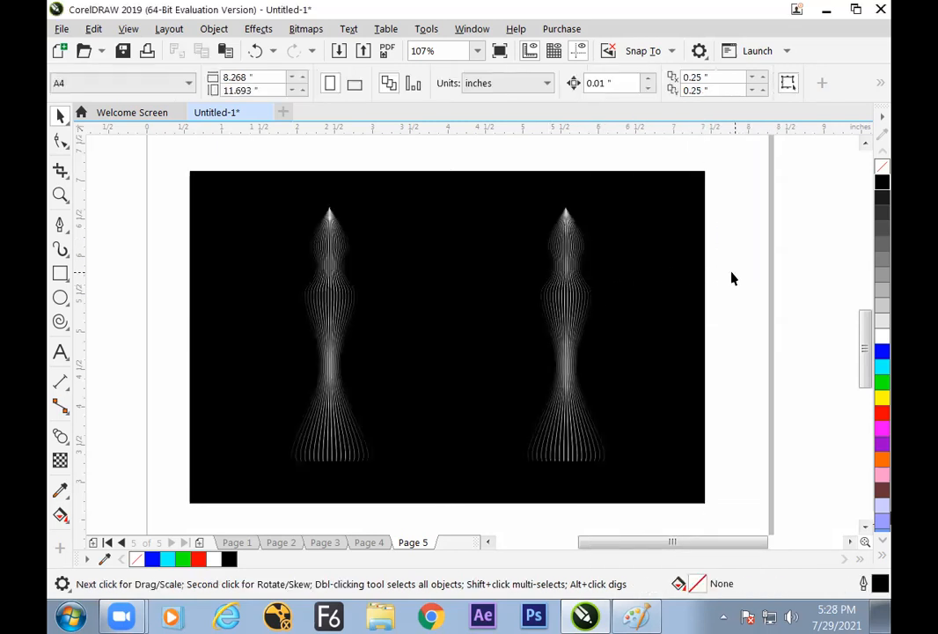
Examine the blend shapes on the black background in full-screen preview and close up at the waist and tip
key("z")
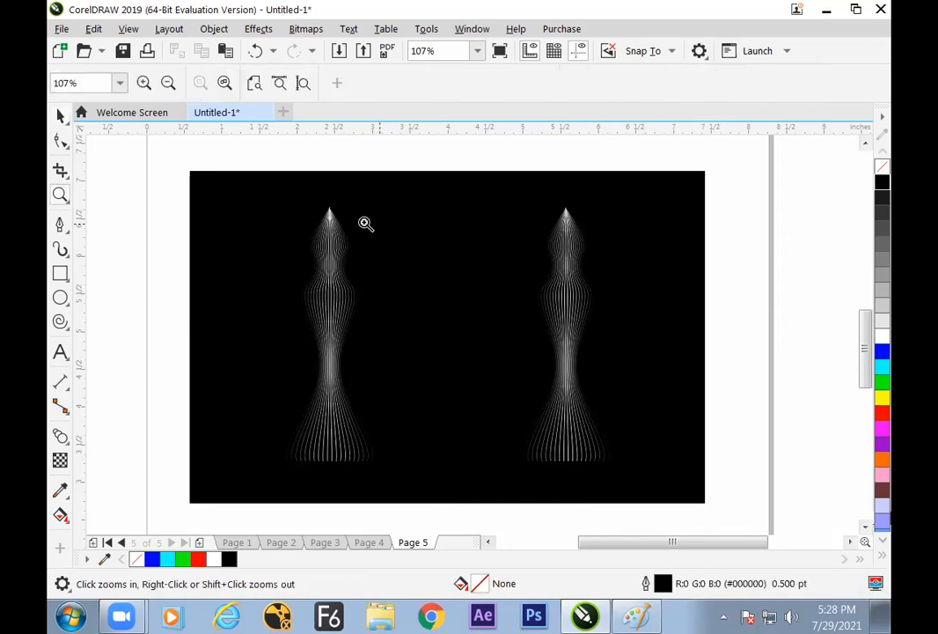
left_click_drag(275, 201, 658, 467)
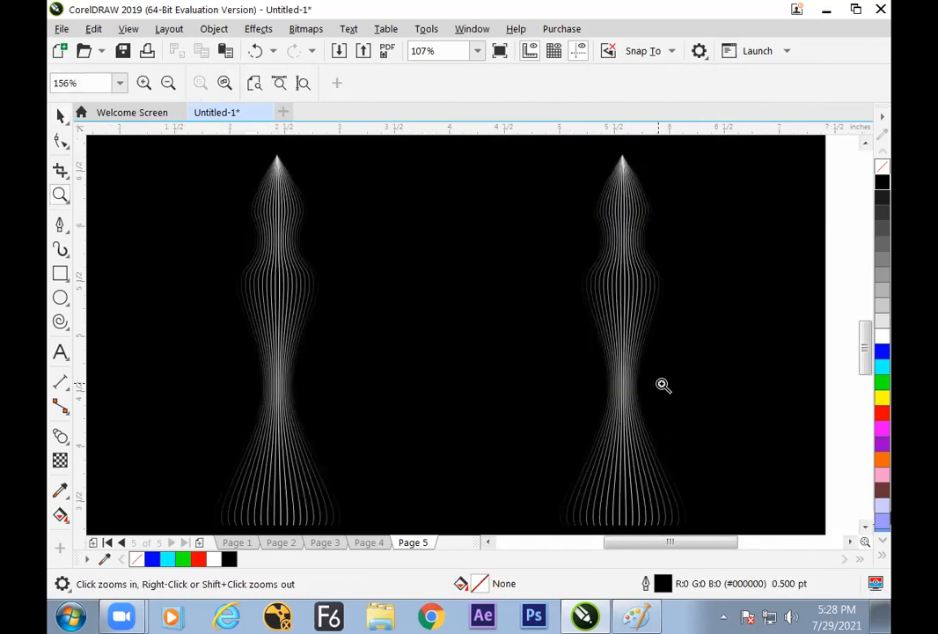
key("F9")
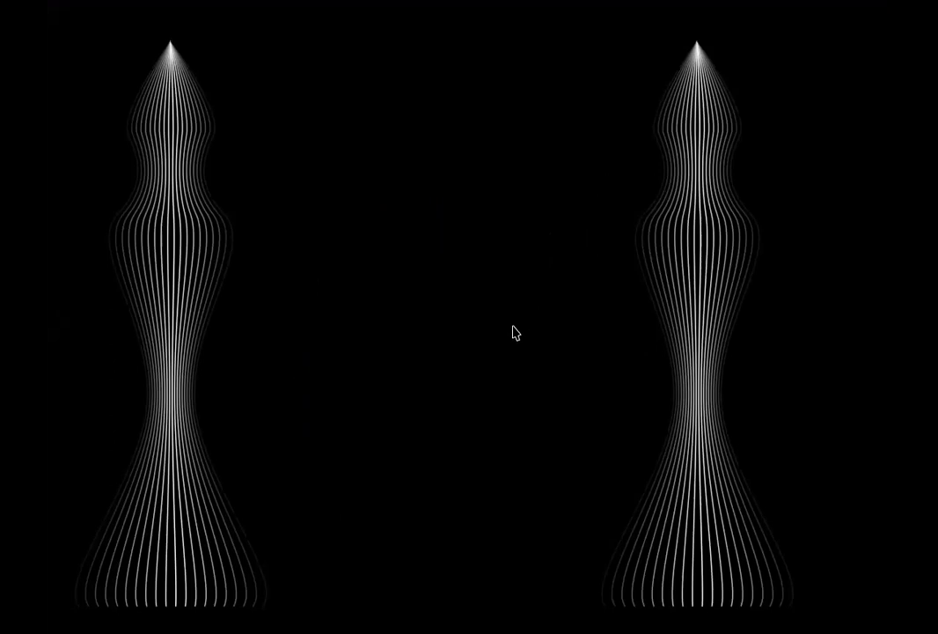
key("F9")
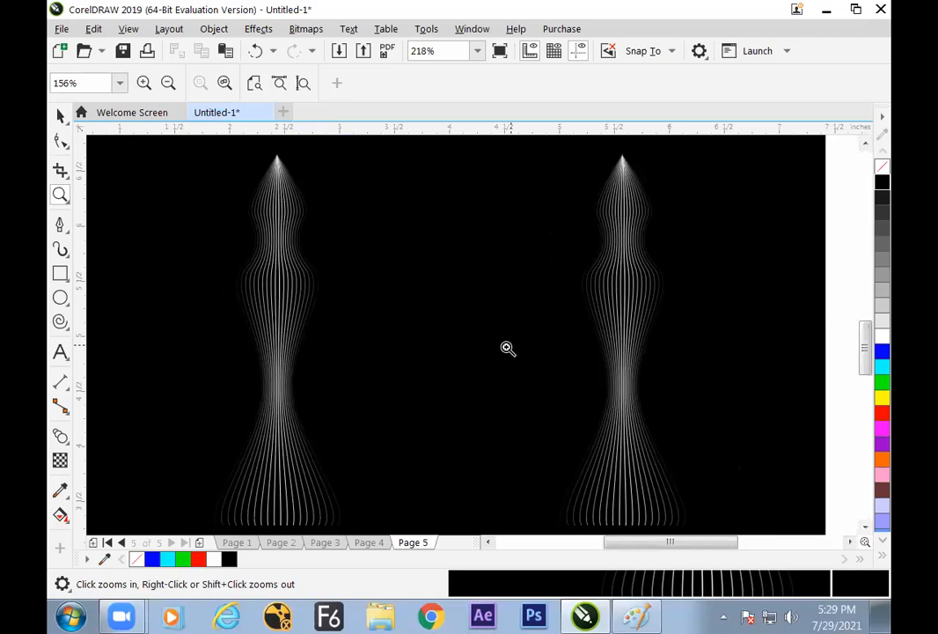
left_click_drag(243, 346, 310, 427)
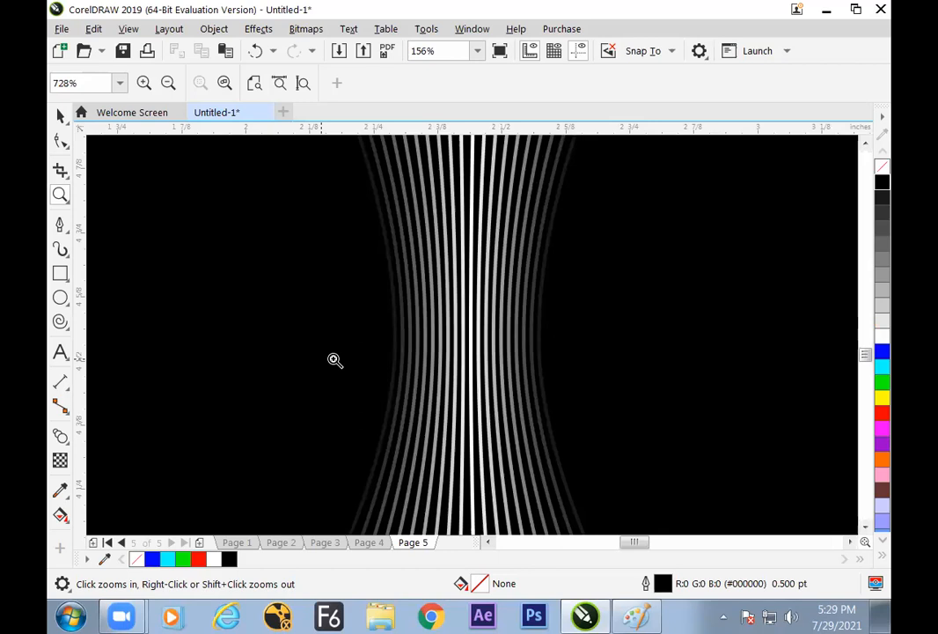
key("shift+F4")
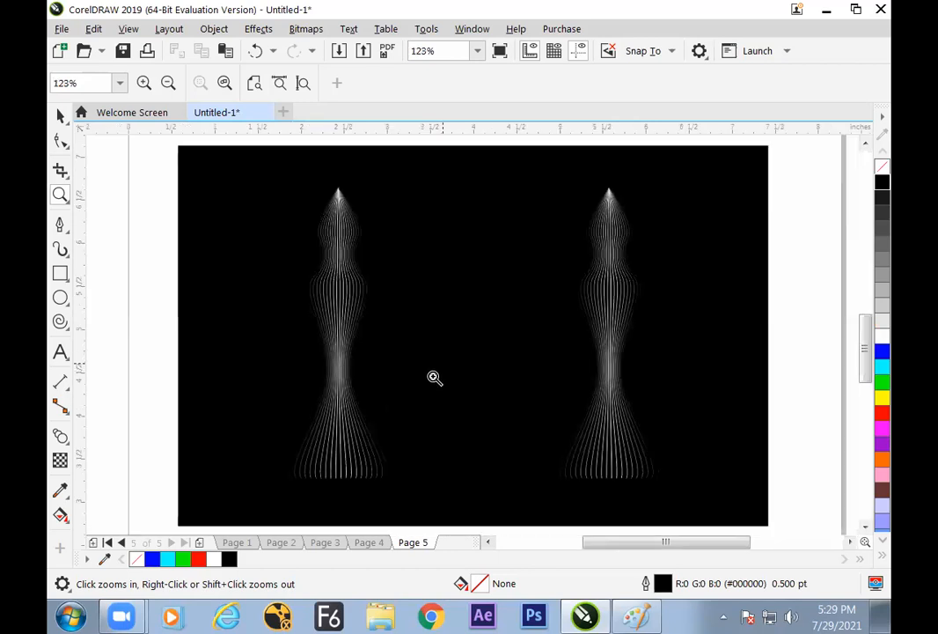
left_click_drag(326, 174, 357, 208)
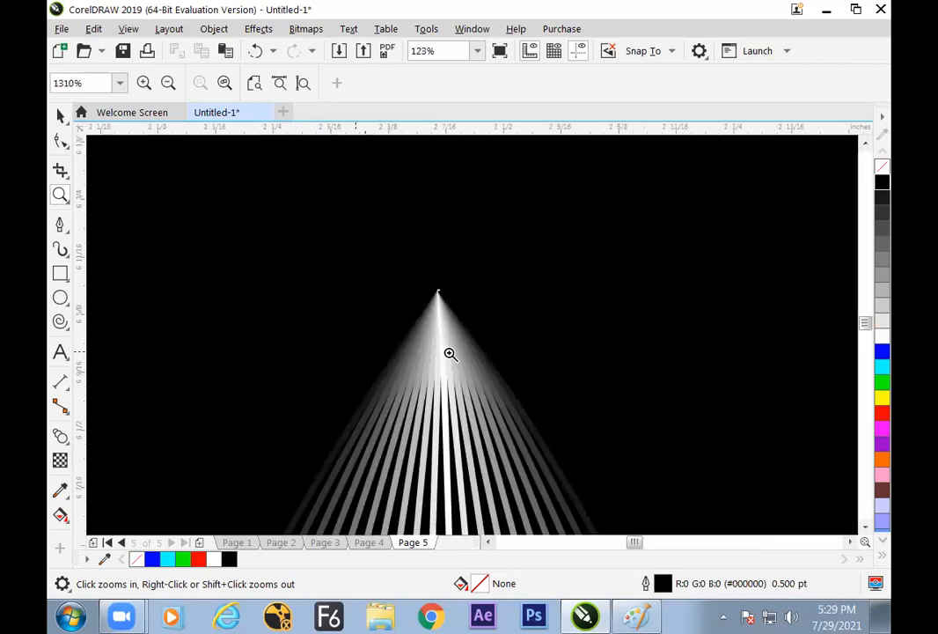
key("shift+F4")
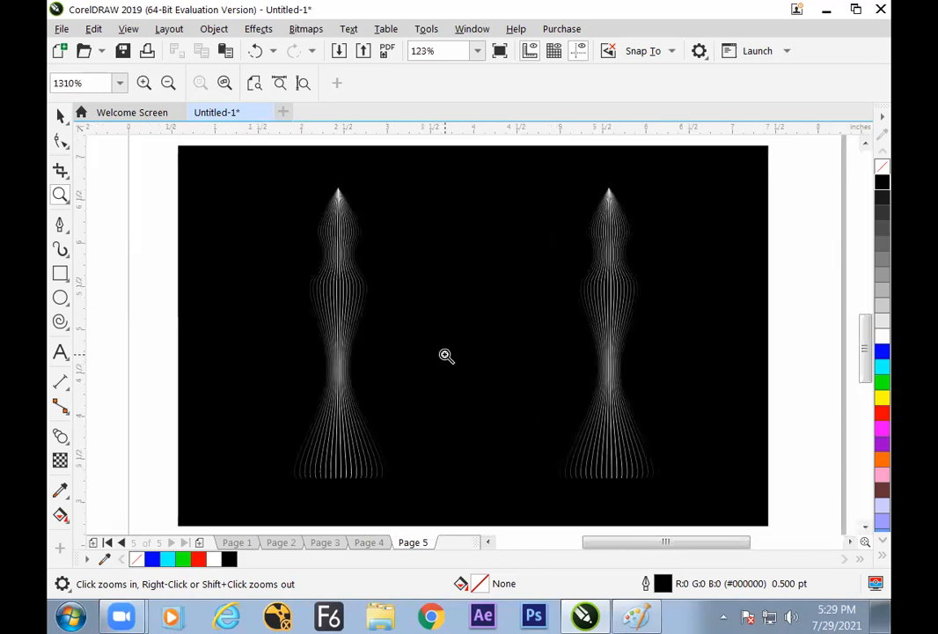
left_click(60, 115)
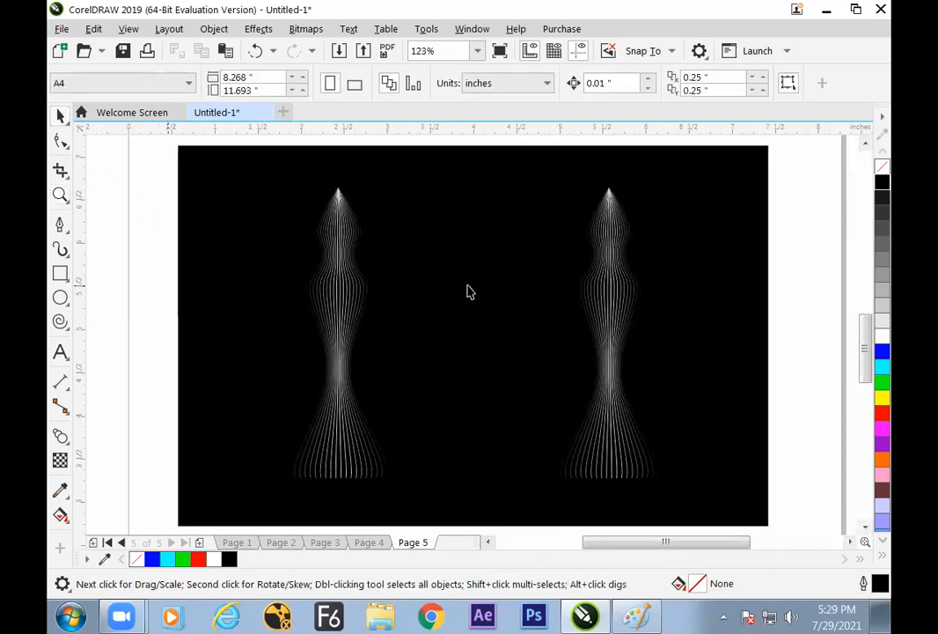
Insert a new blank page directly after Page 4
left_click(475, 454)
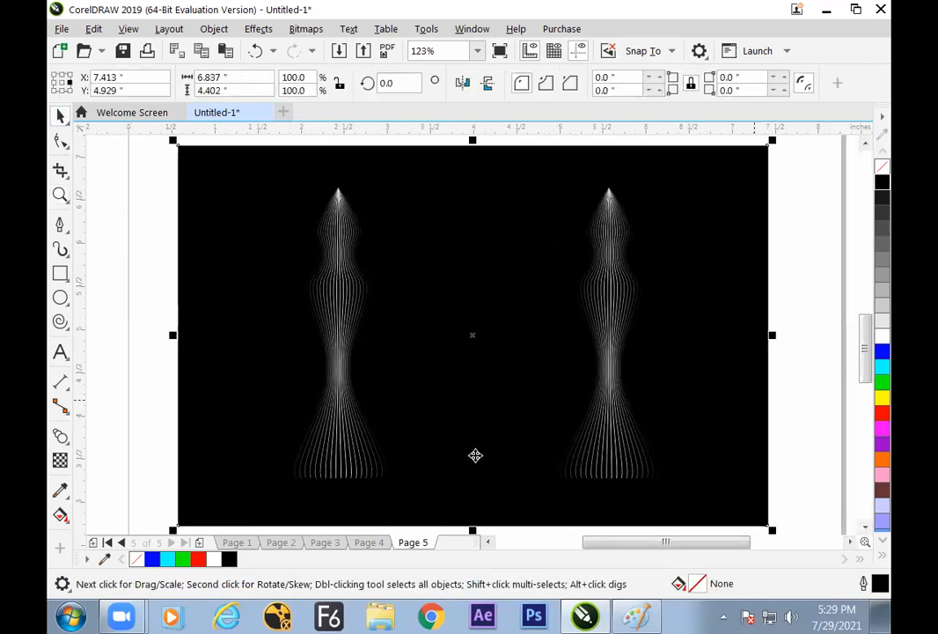
left_click(368, 542)
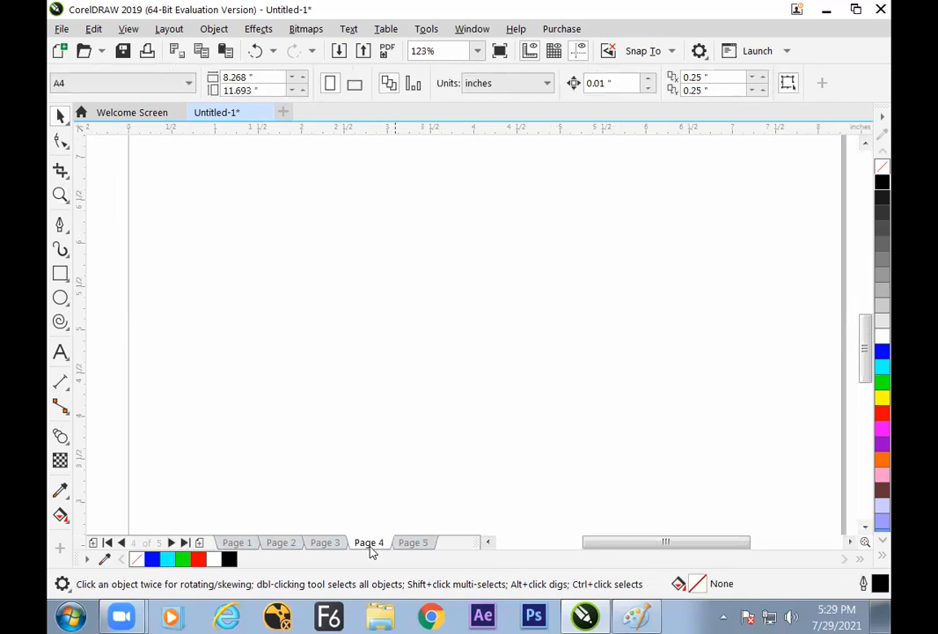
left_click(325, 542)
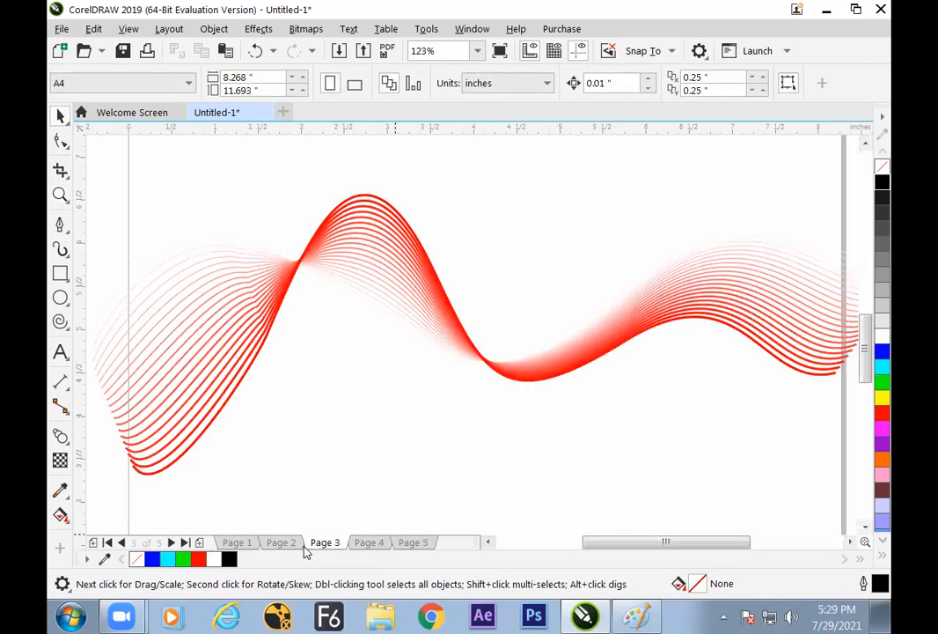
left_click(281, 542)
left_click(325, 543)
left_click(370, 543)
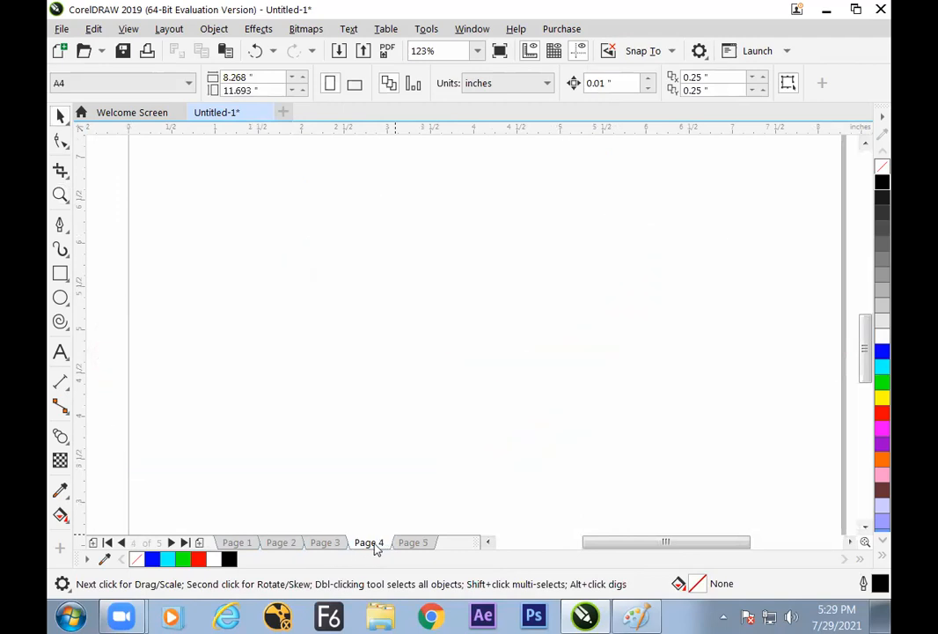
left_click(414, 543)
left_click(369, 544)
left_click(200, 542)
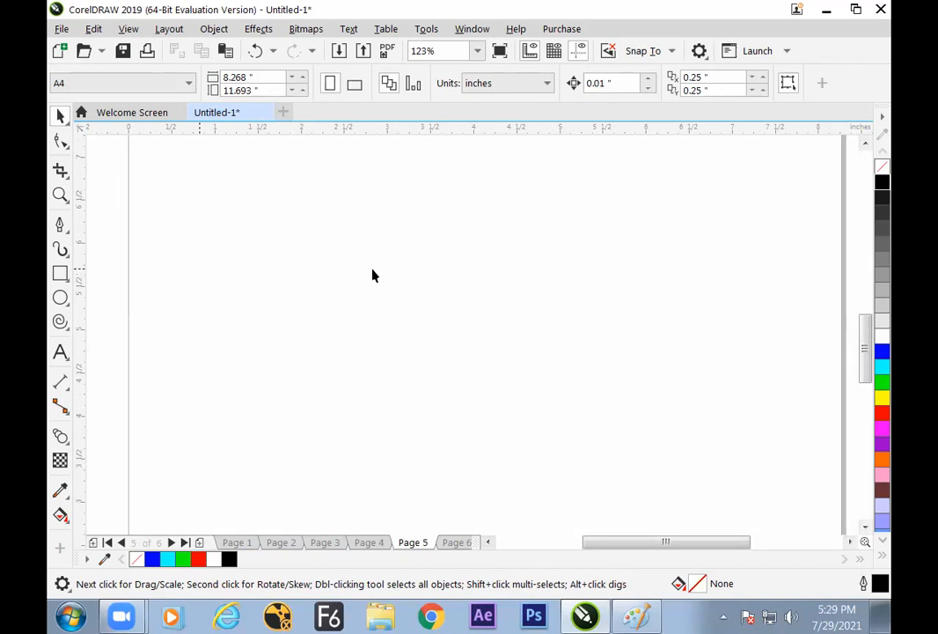
Draw a circle about 2.8 inches wide on the new page and a 0.4-inch circle inside it near its lower edge
key("h")
left_click_drag(390, 278, 371, 295)
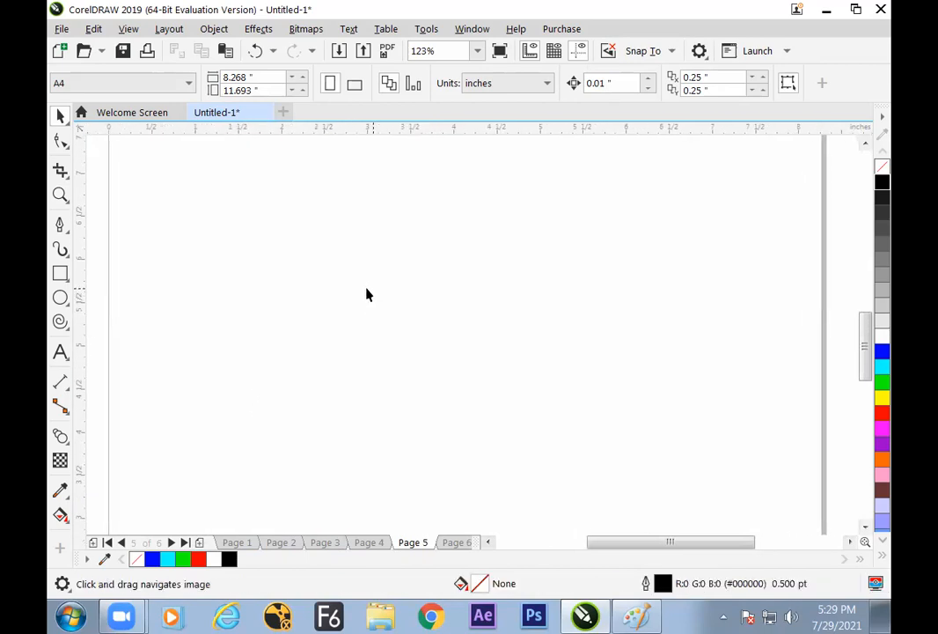
scroll(342, 264, "down", 1)
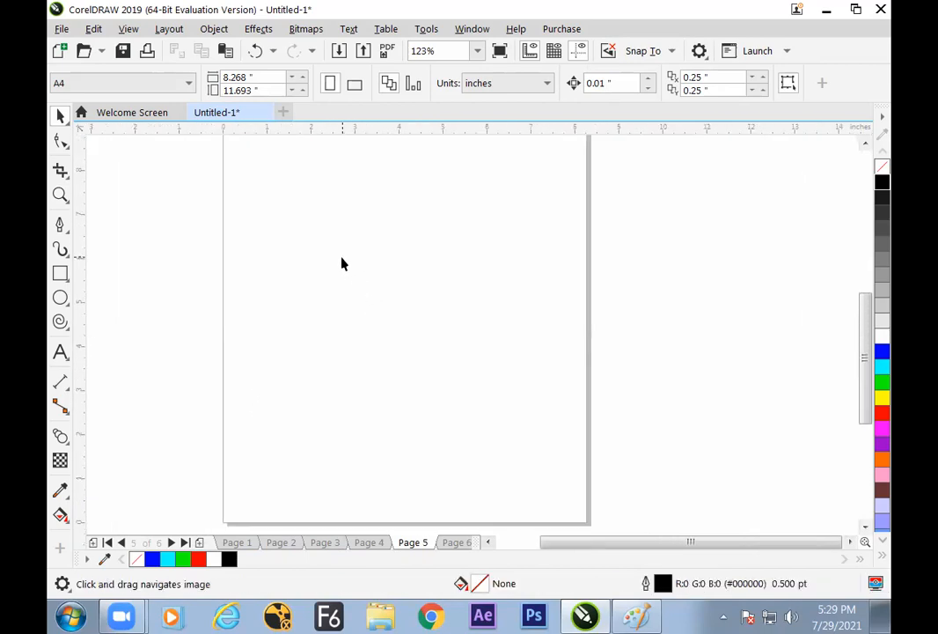
left_click_drag(357, 295, 382, 335)
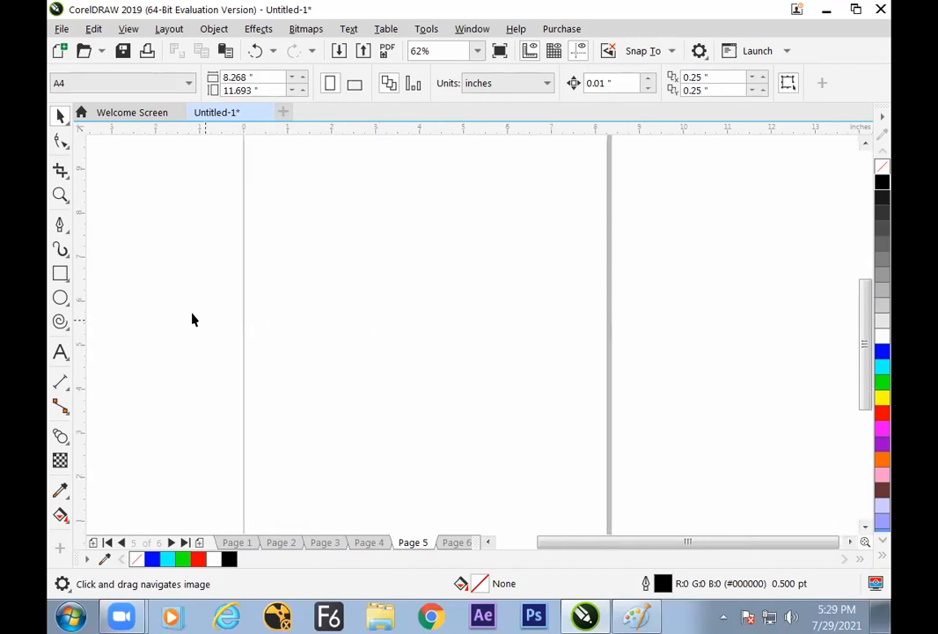
left_click(69, 301)
left_click_drag(418, 352, 480, 412)
left_click_drag(418, 393, 435, 408)
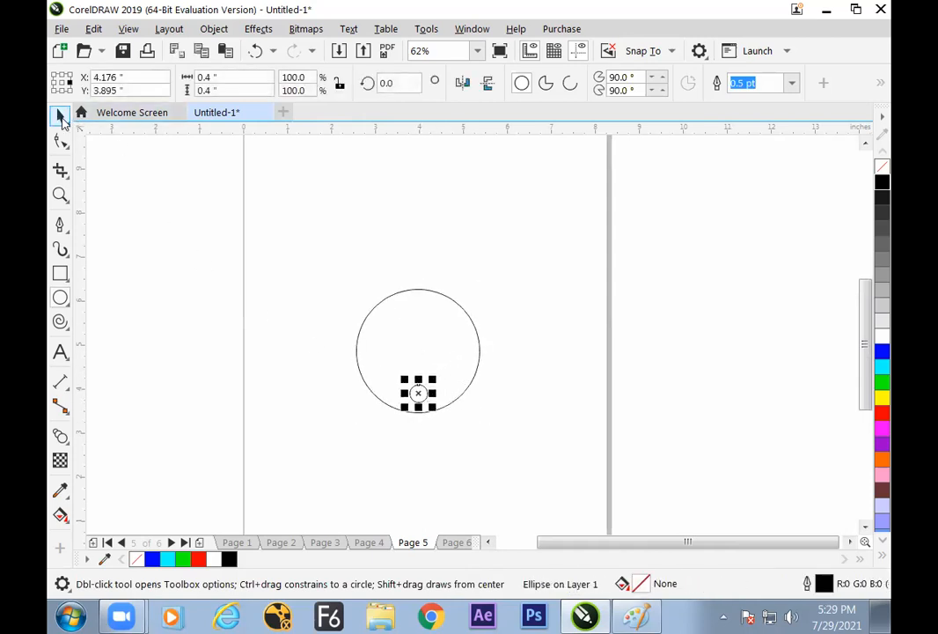
Blend the small inner circle with the large circle using 20 steps
left_click(61, 117)
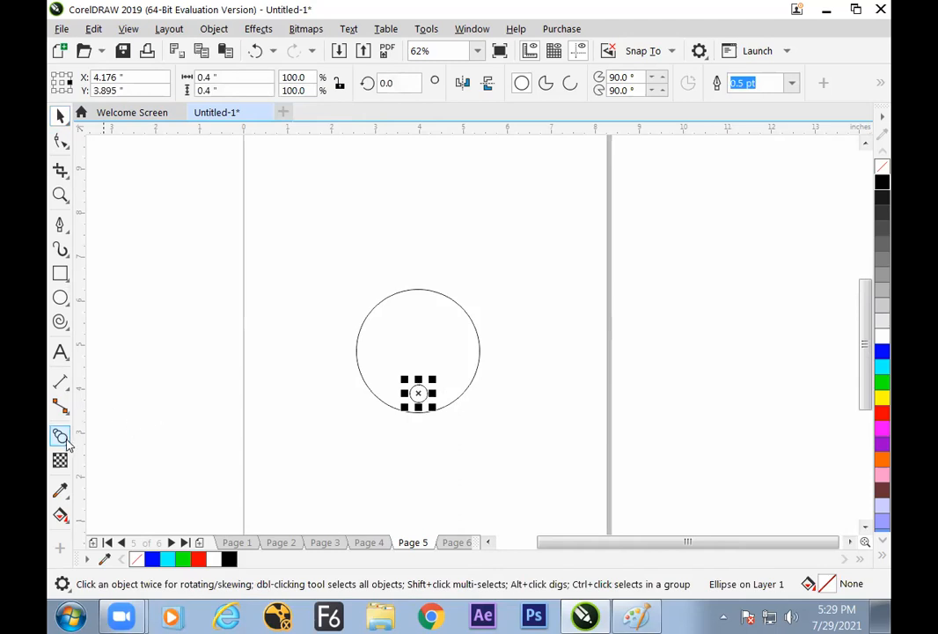
left_click(60, 436)
left_click_drag(418, 391, 358, 344)
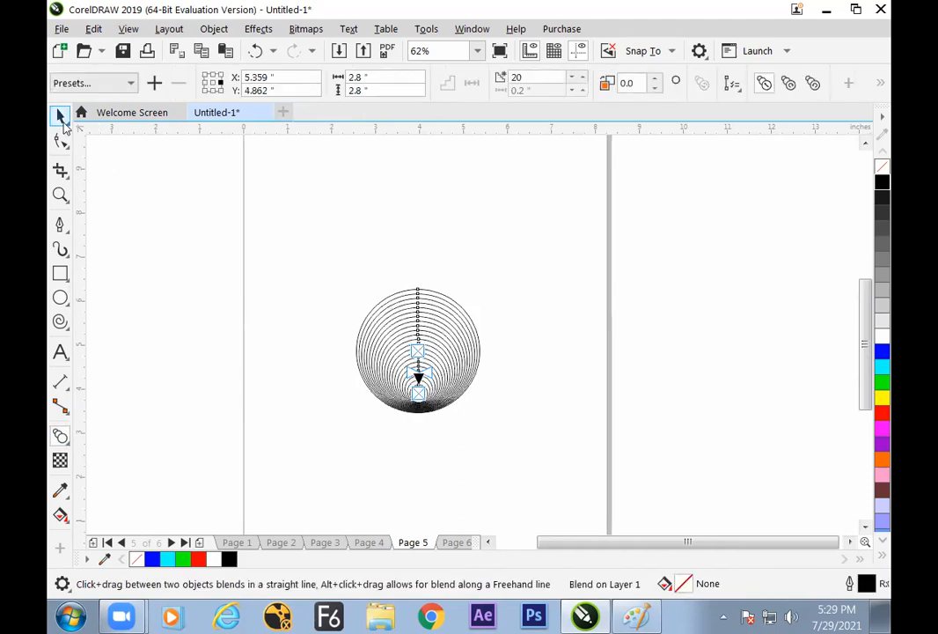
left_click(61, 118)
left_click(220, 238)
Place two smaller copies of the circle blend, one on each side of the large one near its base
left_click(478, 338)
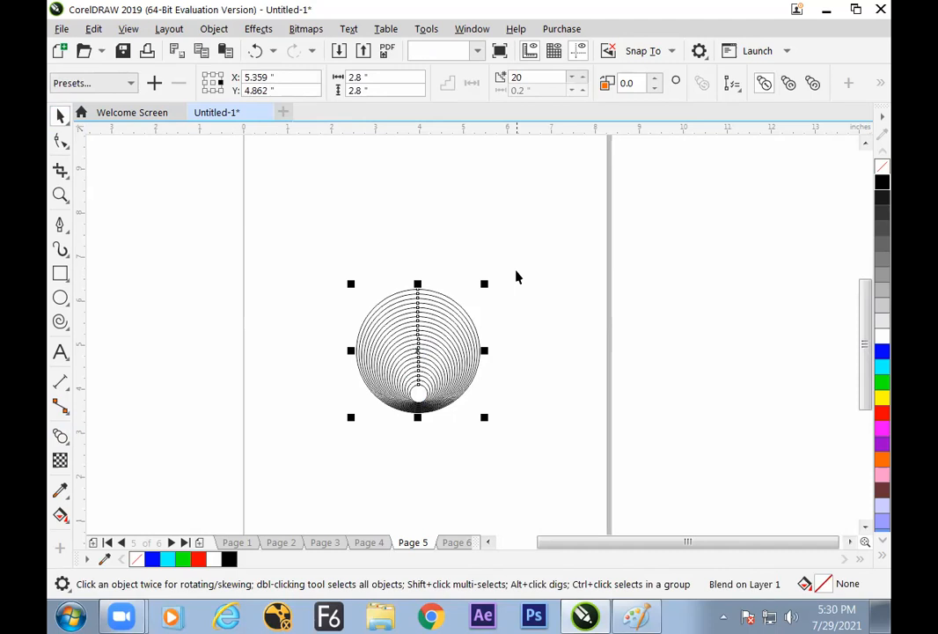
left_click_drag(440, 308, 330, 365)
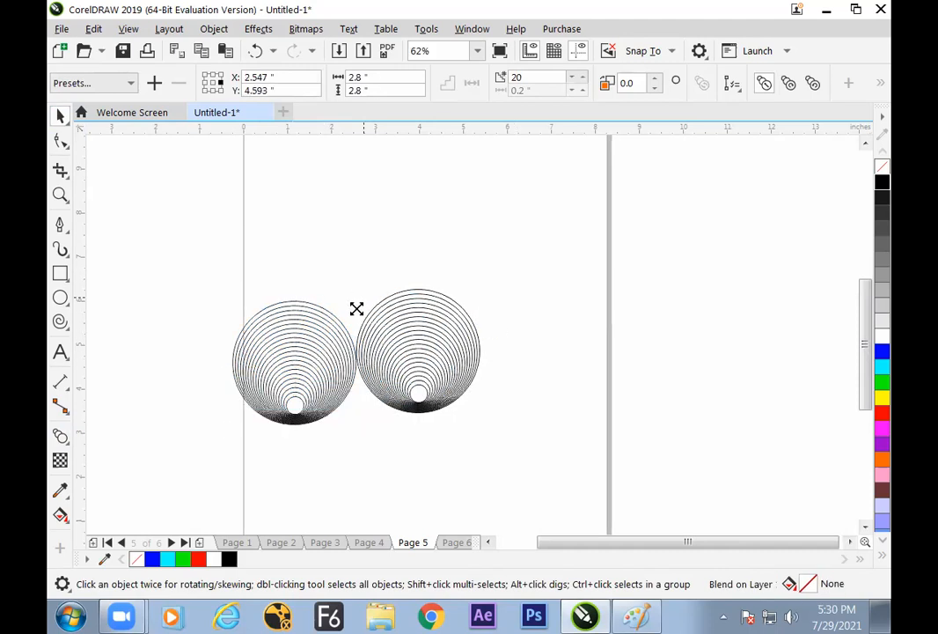
left_click_drag(357, 309, 330, 329)
left_click_drag(318, 373, 524, 380)
left_click(555, 338)
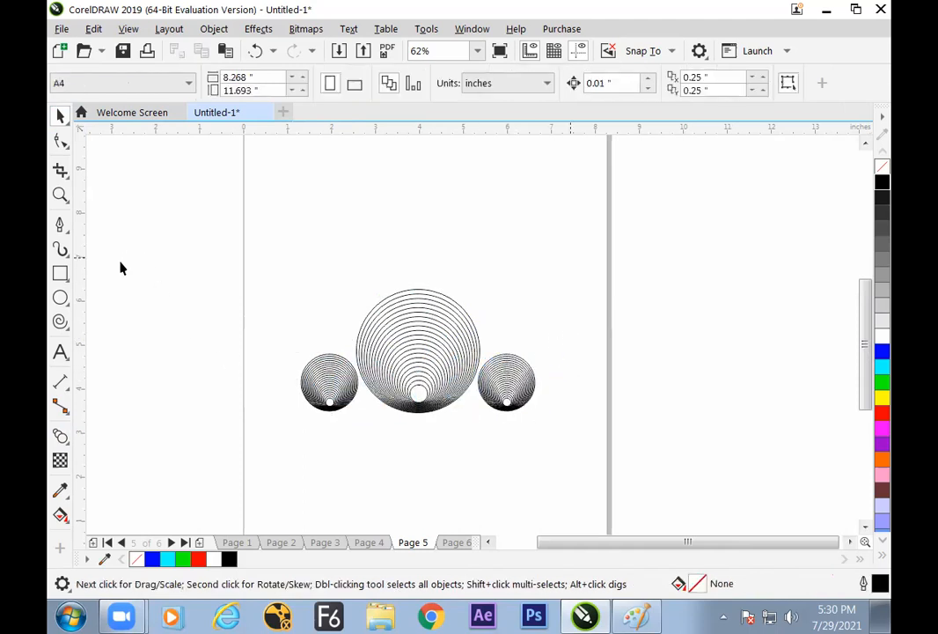
Draw a freehand ear outline about 1 by 1.5 inches above the circles and a short curve at its open side
left_click(62, 227)
left_click(92, 225)
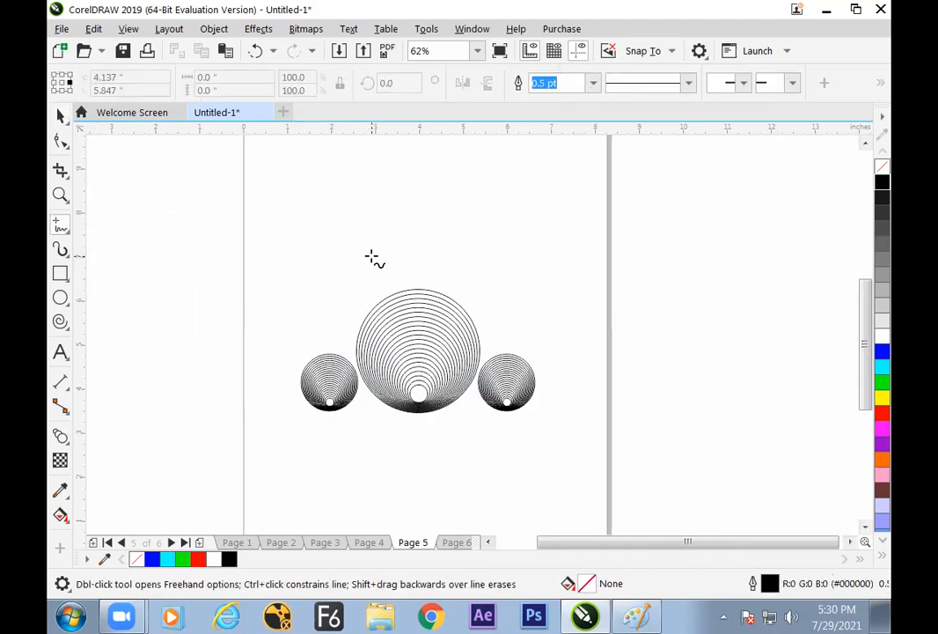
mouse_move(343, 219)
left_mouse_down()
mouse_move(317, 209)
mouse_move(330, 264)
mouse_move(356, 277)
left_mouse_up()
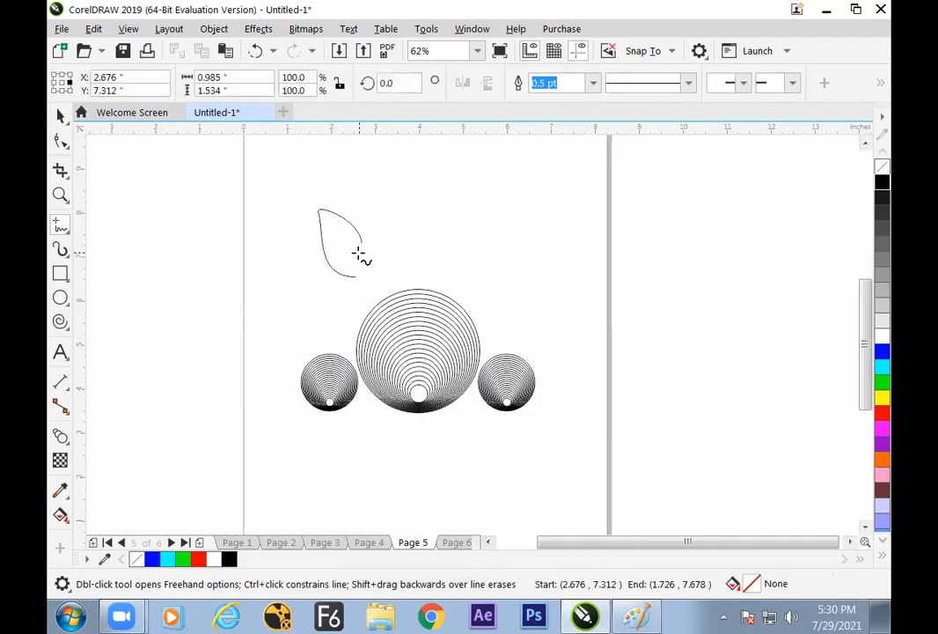
left_click(61, 116)
left_click(156, 387)
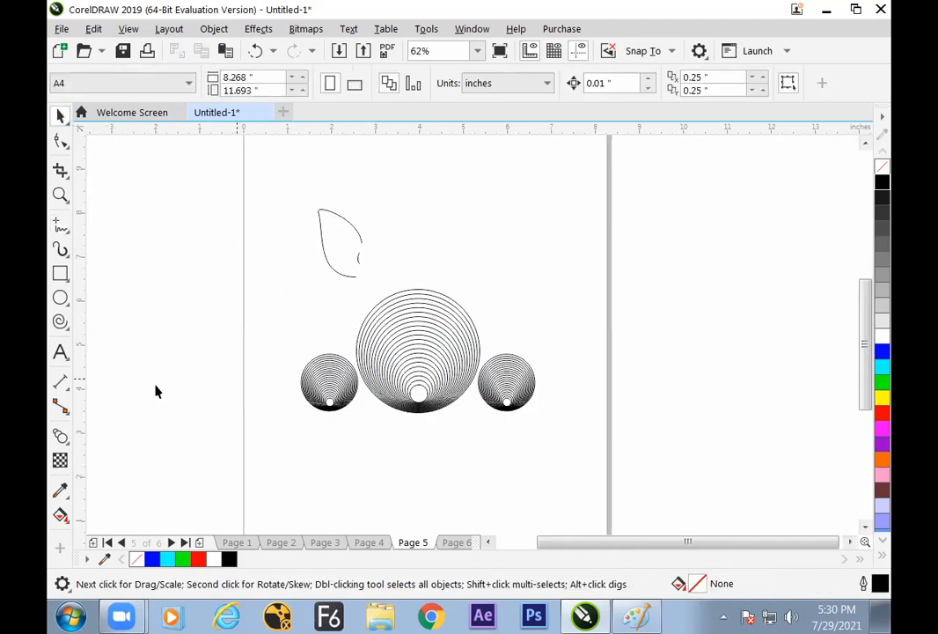
Blend the two ear curves with 20 steps and stretch the ear to about 2.2 inches tall
left_click(60, 436)
left_click_drag(328, 260, 360, 266)
key("space")
left_click(197, 274)
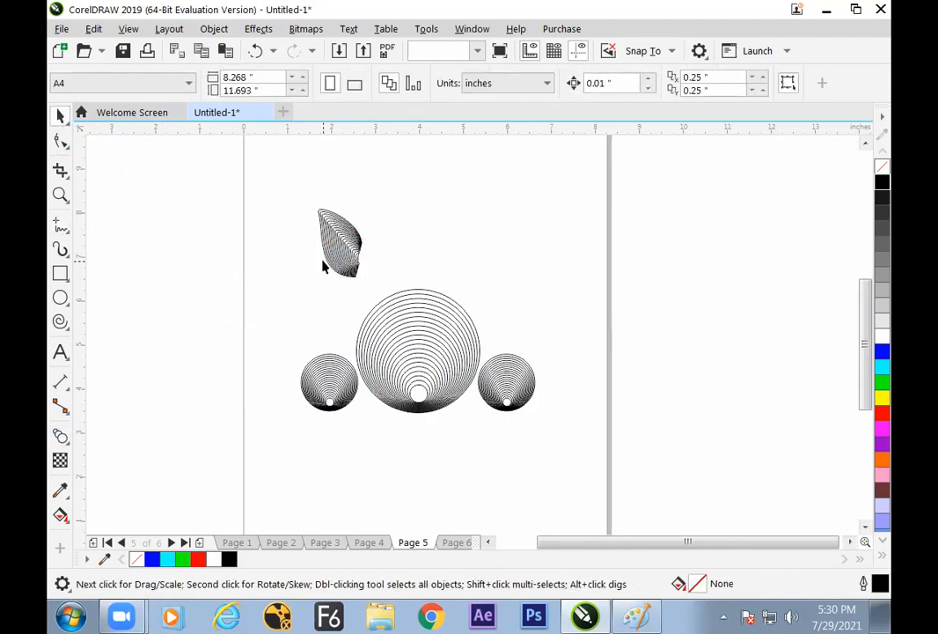
left_click(355, 276)
left_click_drag(340, 282, 352, 254)
left_click(355, 253)
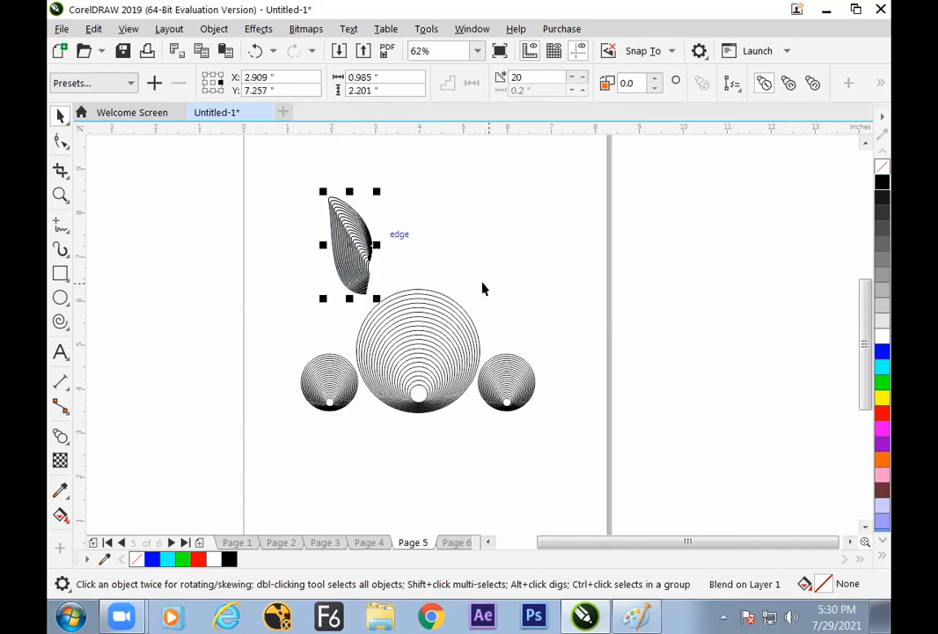
Copy the ear to the opposite side above the large circle and mirror it horizontally
left_click_drag(352, 244, 484, 232)
left_click_drag(557, 161, 445, 299)
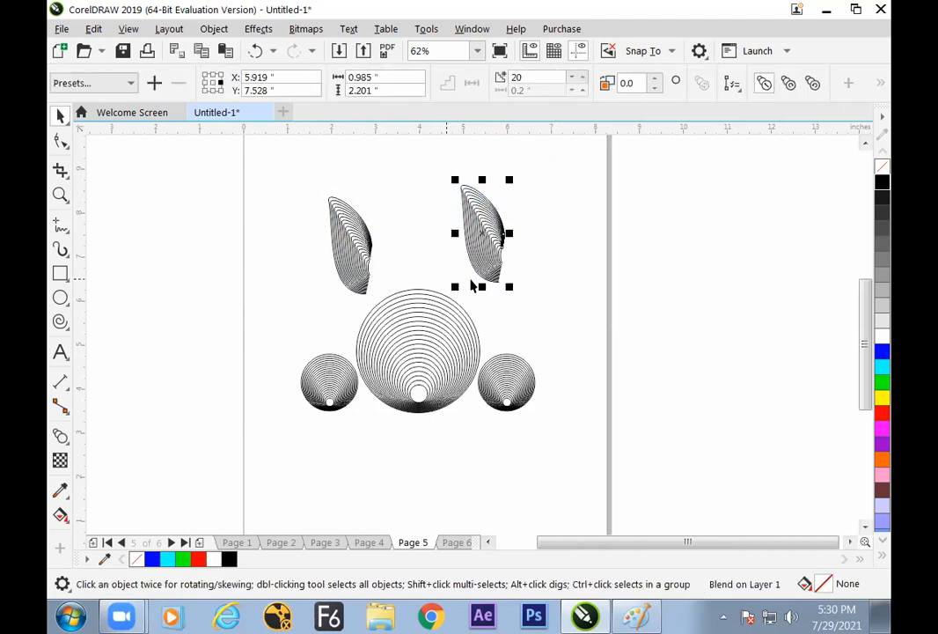
left_click_drag(511, 233, 481, 247)
left_click(549, 235)
left_click(538, 247)
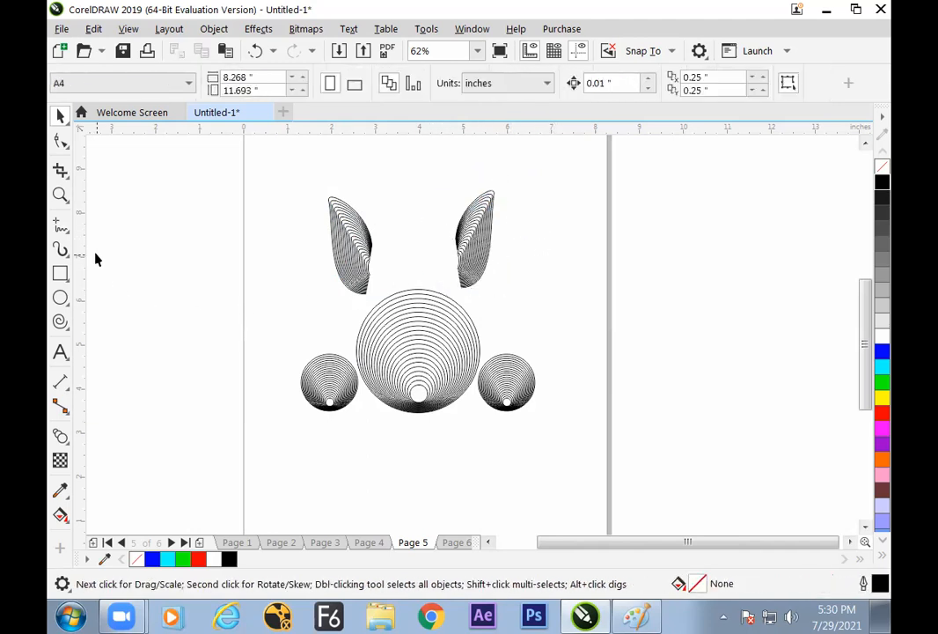
Draw two freehand trunk curves about 3.2 inches tall, running from between the ears down into the large circle
left_click(60, 226)
mouse_move(371, 229)
left_mouse_down()
mouse_move(370, 276)
mouse_move(418, 326)
mouse_move(404, 368)
left_mouse_up()
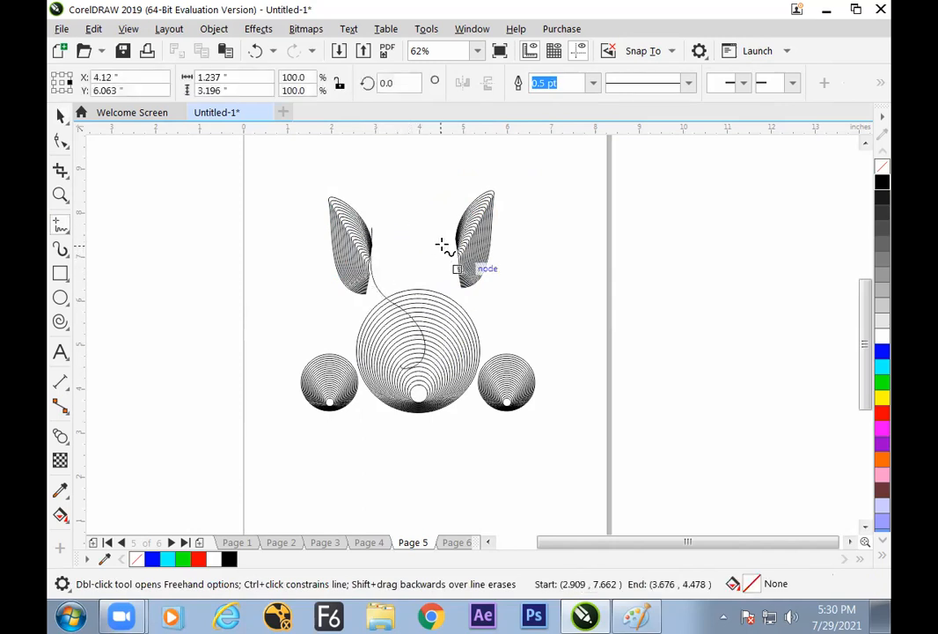
mouse_move(445, 224)
left_mouse_down()
mouse_move(457, 287)
mouse_move(433, 368)
left_mouse_up()
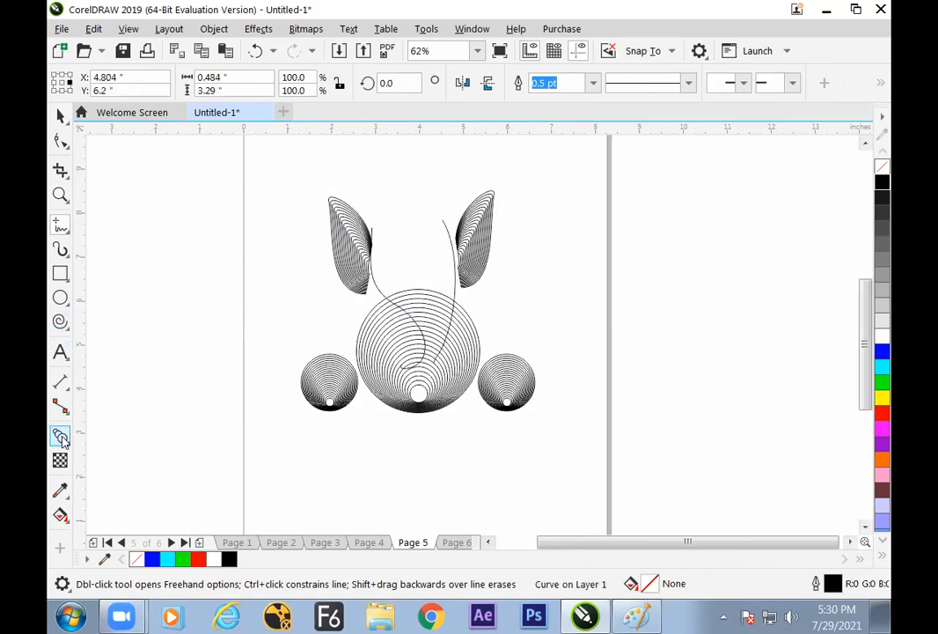
Blend the two trunk curves into one line shape
left_click(60, 435)
left_click_drag(455, 276, 386, 232)
left_click(60, 116)
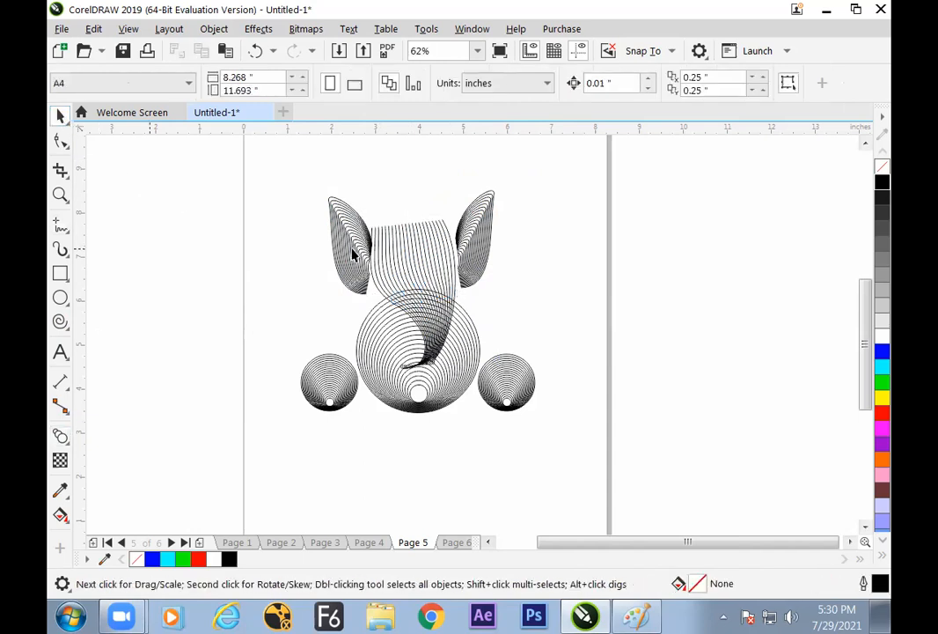
Reposition both ears so they sit close against the sides of the trunk blend
left_click(417, 264)
left_click(475, 244)
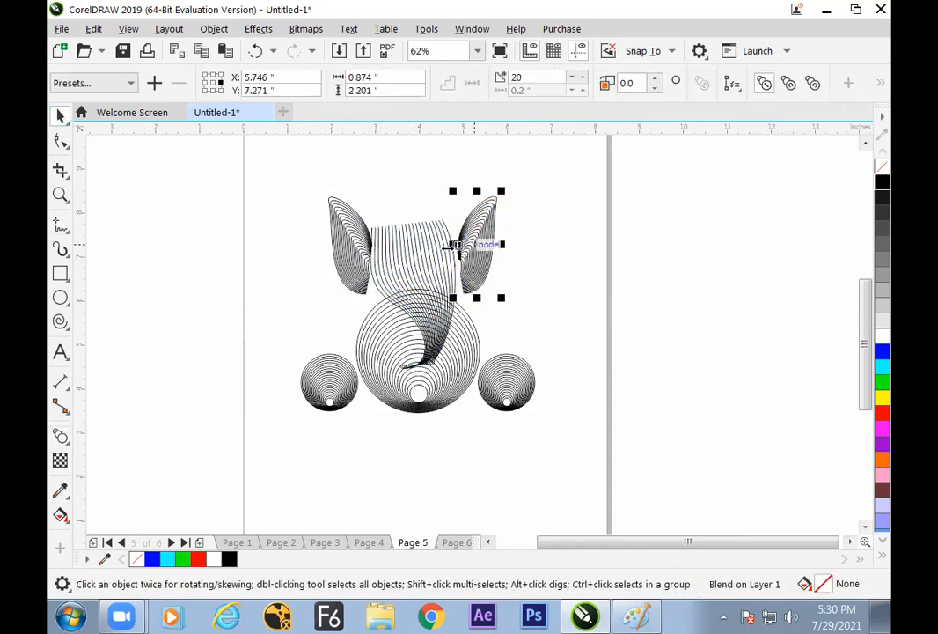
left_click(363, 260)
left_click(482, 243)
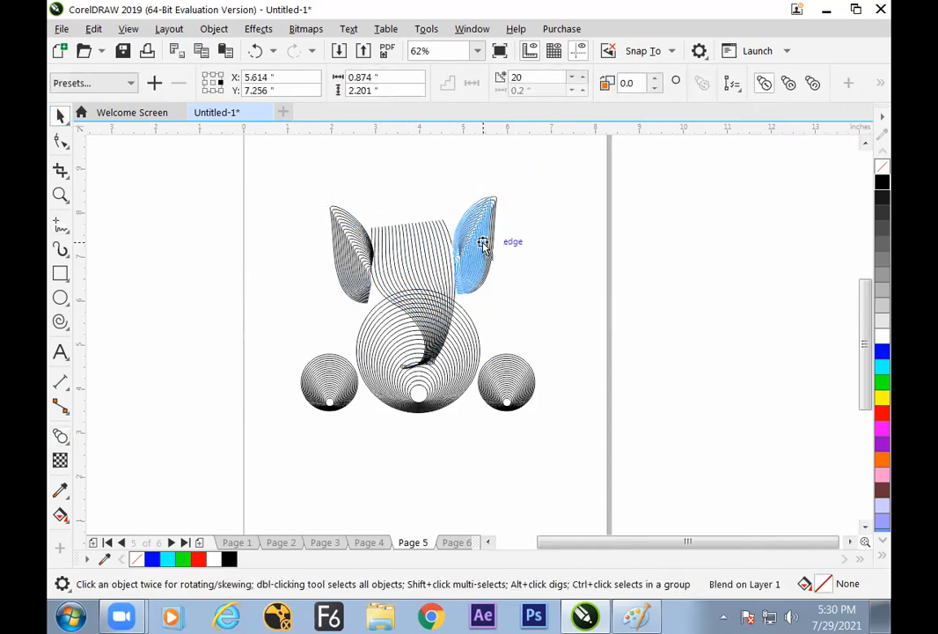
left_click(440, 247)
left_click(191, 245)
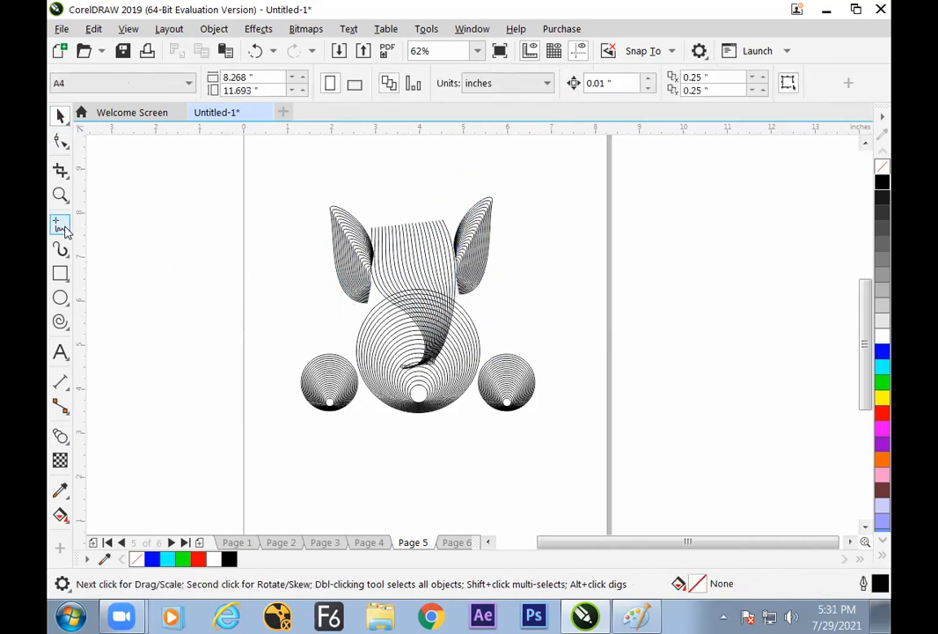
Draw a freehand crown curve about 0.7 by 1.45 inches rising from the trunk blend's upper corner
left_click(60, 225)
left_click_drag(370, 226, 401, 164)
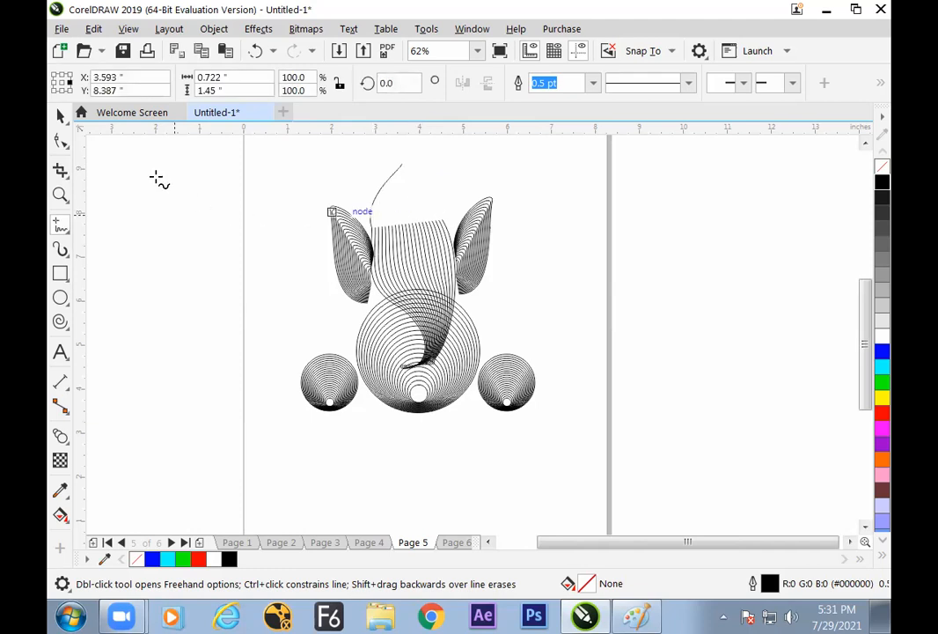
key("space")
left_click(130, 166)
Add a horizontally mirrored copy of the crown curve and align both curves with the trunk's upper edge
left_click(375, 183)
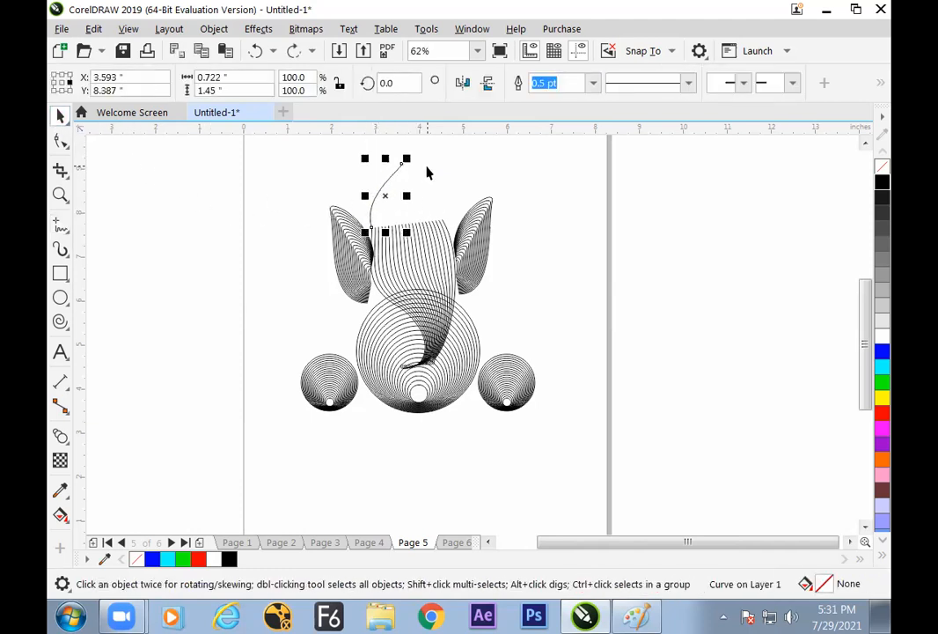
left_click(470, 86)
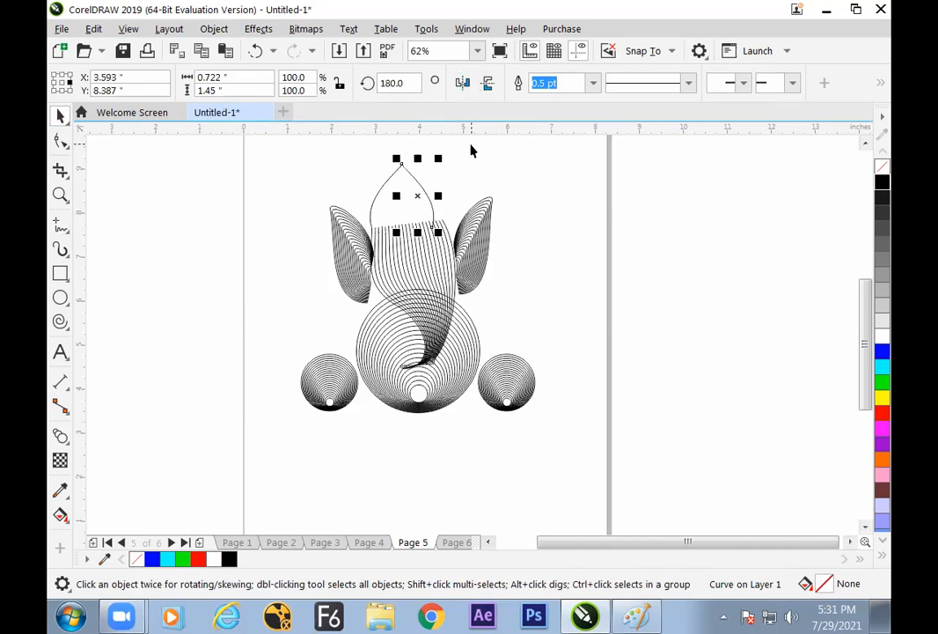
left_click(471, 148)
left_click_drag(431, 200, 389, 178)
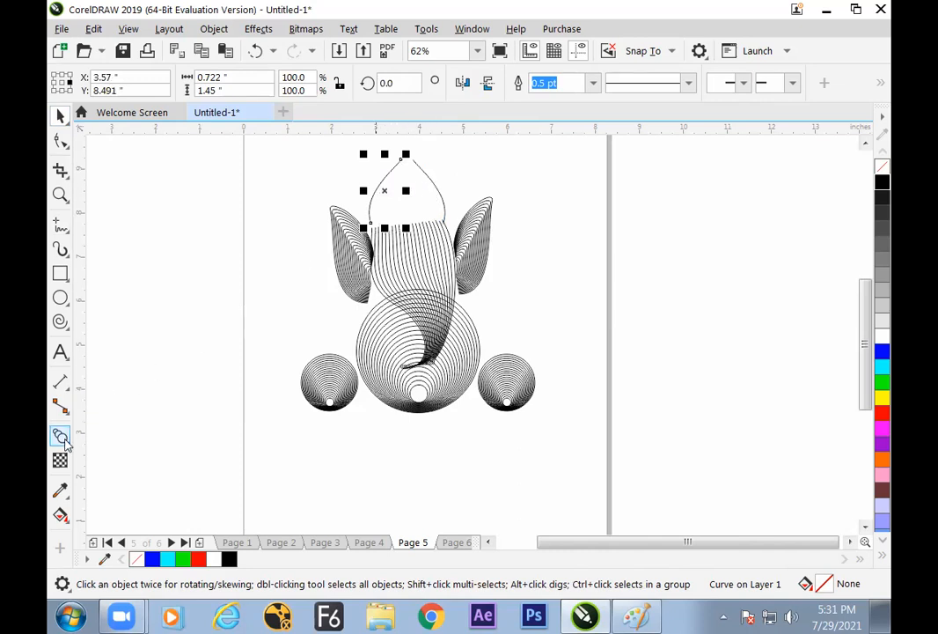
Blend the two crown curves, and slightly shorten the crown and trunk together
left_click(59, 436)
left_click_drag(385, 191, 441, 194)
left_click(61, 117)
left_click(133, 269)
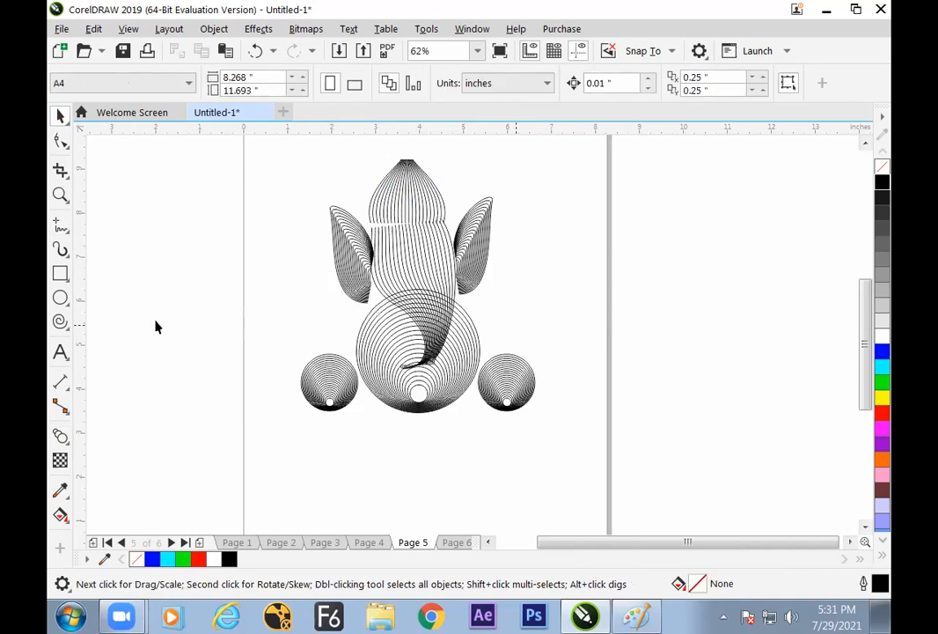
left_click(420, 201)
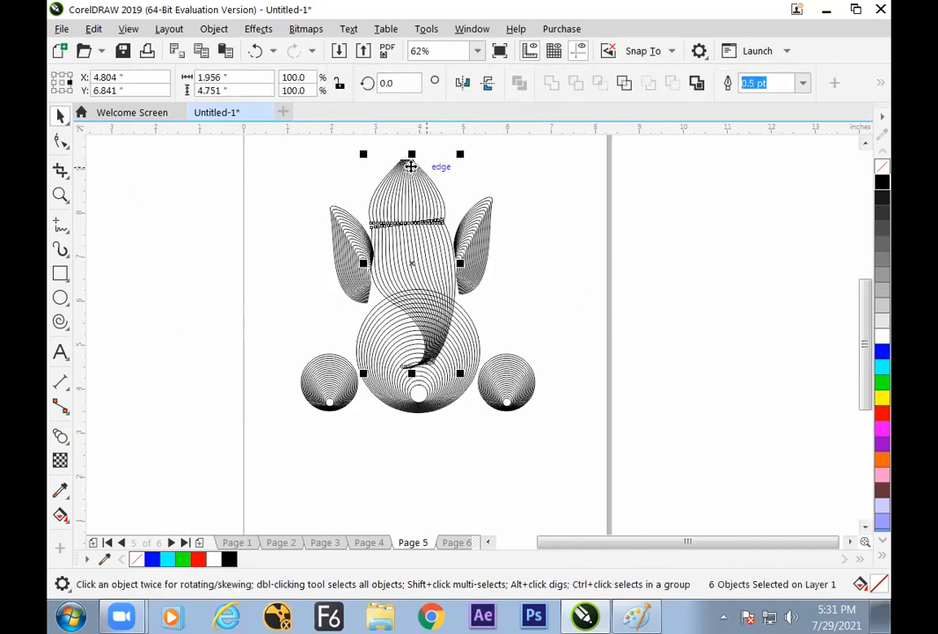
left_click(544, 199)
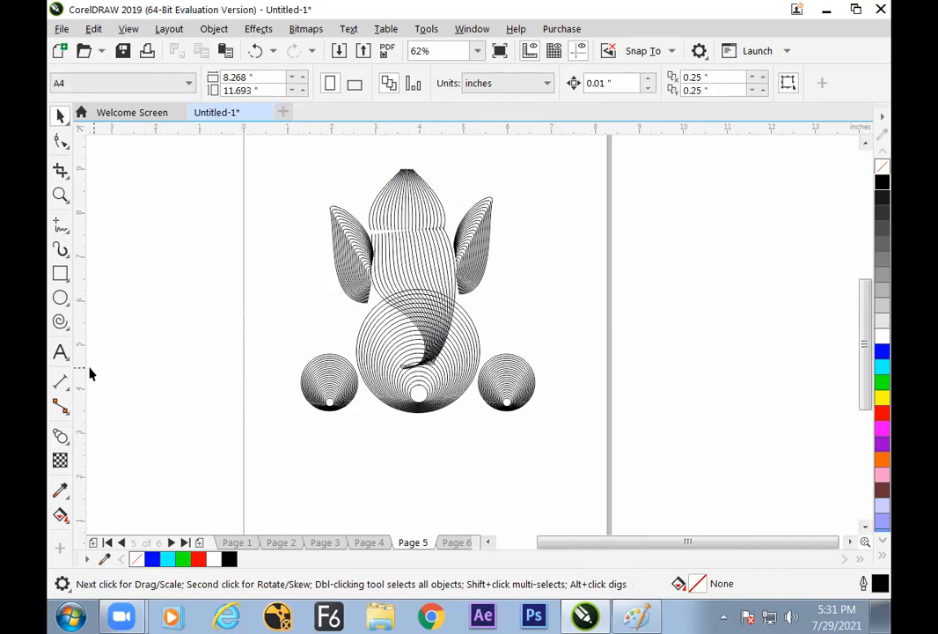
Draw a long freehand leg curve below the circles and a short curve about 0.5 inch tall at its end
left_click(60, 224)
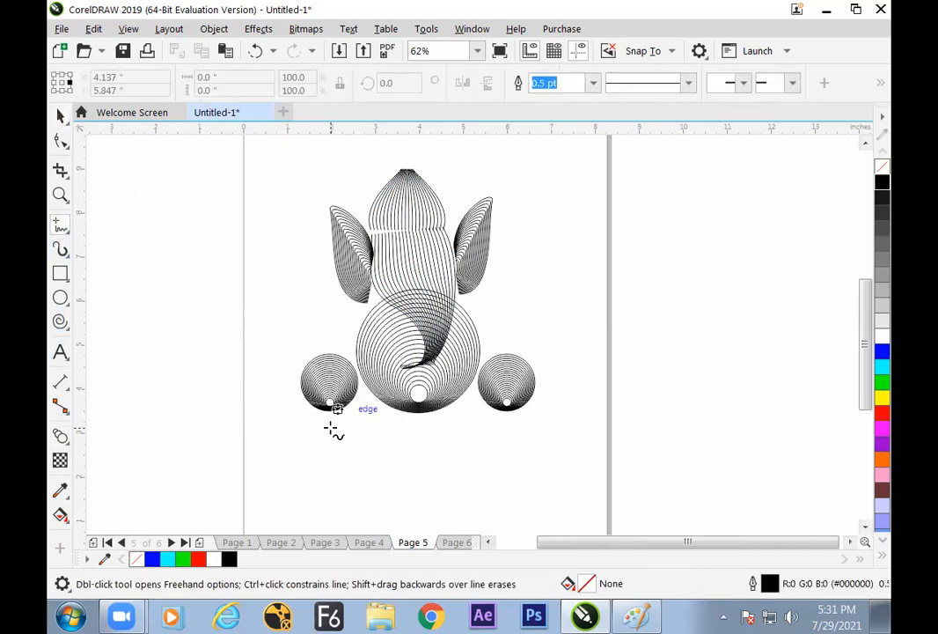
mouse_move(324, 426)
left_mouse_down()
mouse_move(312, 450)
mouse_move(368, 474)
mouse_move(440, 476)
left_mouse_up()
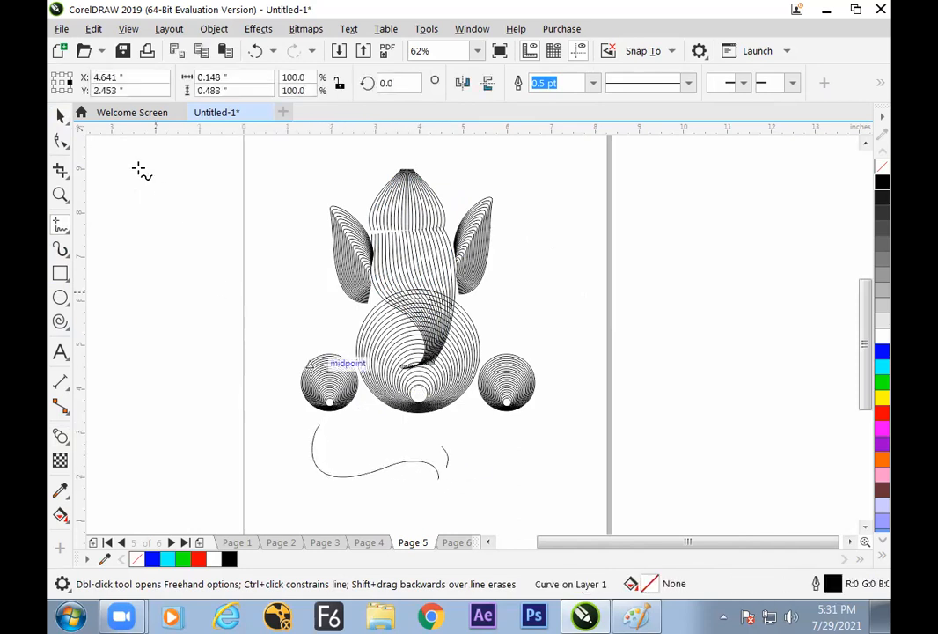
left_click(60, 115)
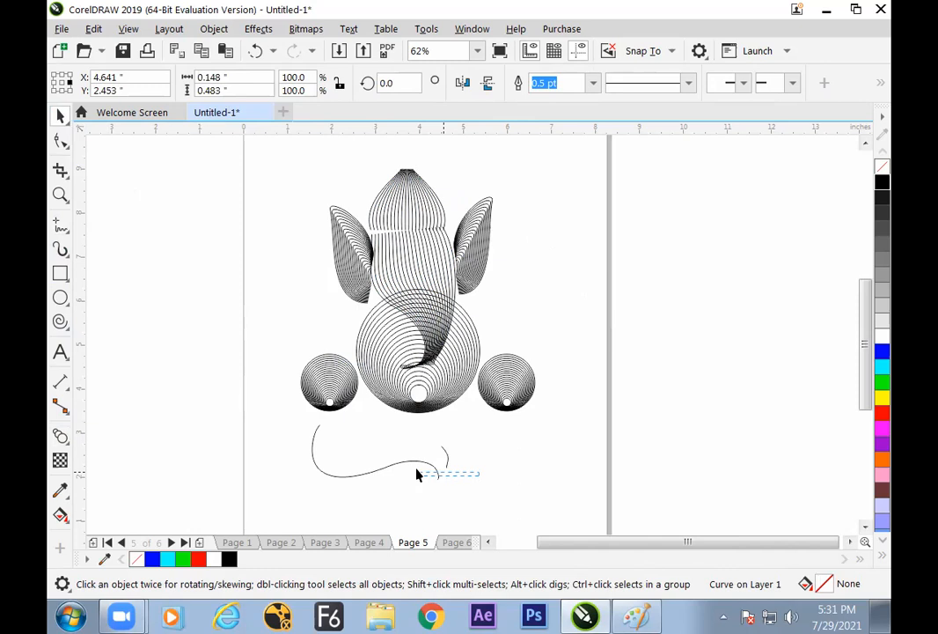
left_click(418, 474)
Blend the long leg curve with the short curve beside its end
left_click(59, 436)
left_click_drag(375, 453, 447, 458)
left_click(59, 116)
left_click(119, 207)
Shift the leg blend sideways and add a horizontally mirrored copy about 2.5 inches wide on its other side
left_click_drag(360, 462, 352, 462)
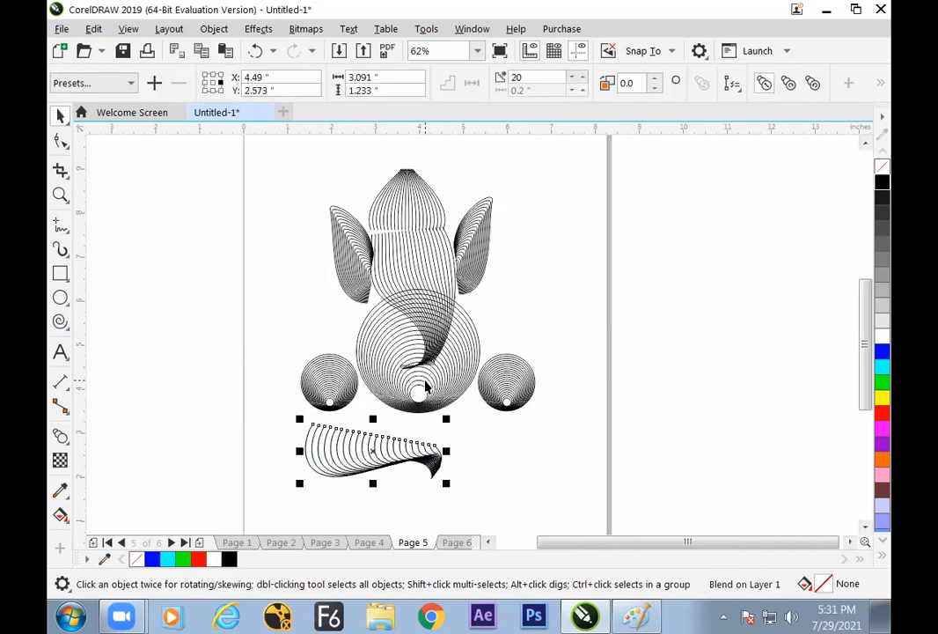
left_click_drag(300, 451, 517, 448)
right_click(548, 418)
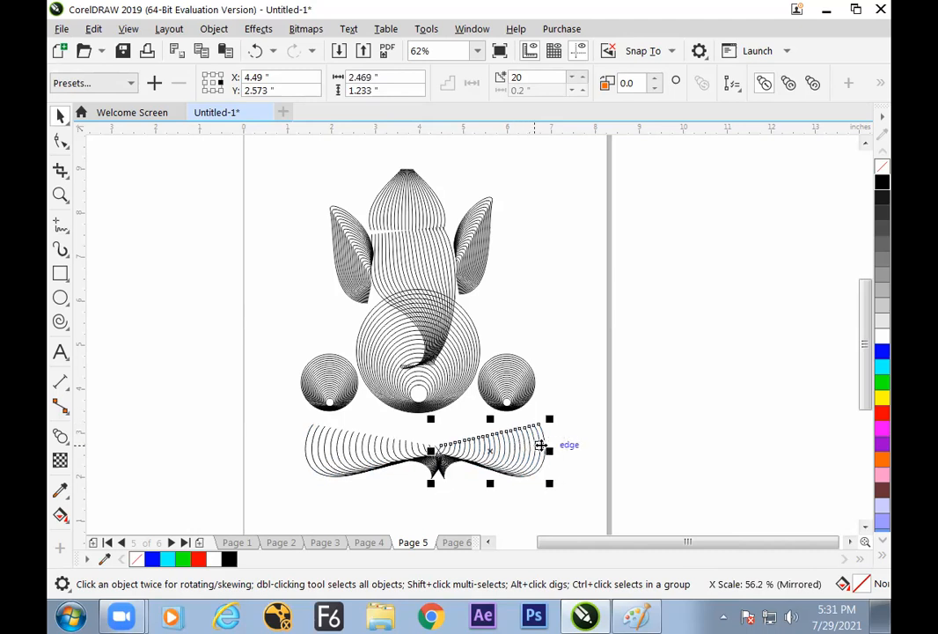
Move the large circle blend and the two small circle blends down to sit just above the legs
left_click(467, 400)
left_click_drag(468, 400, 481, 427)
left_click_drag(524, 396, 528, 400)
left_click_drag(350, 403, 367, 420)
Move the trunk, crown and both ears down over the large circle blend
left_click(434, 274)
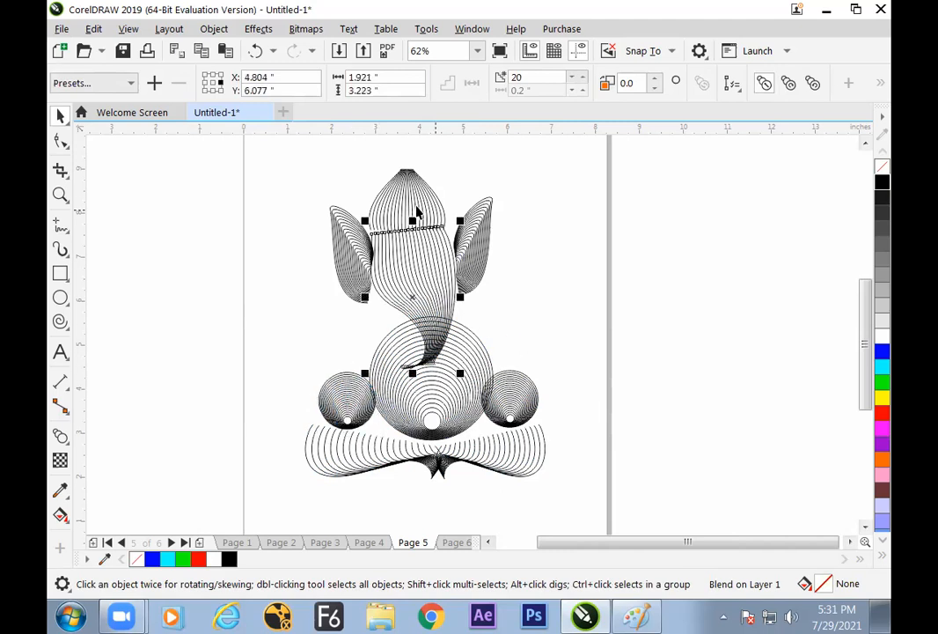
left_click_drag(419, 199, 483, 258)
left_click_drag(369, 260, 374, 266)
left_click(542, 391)
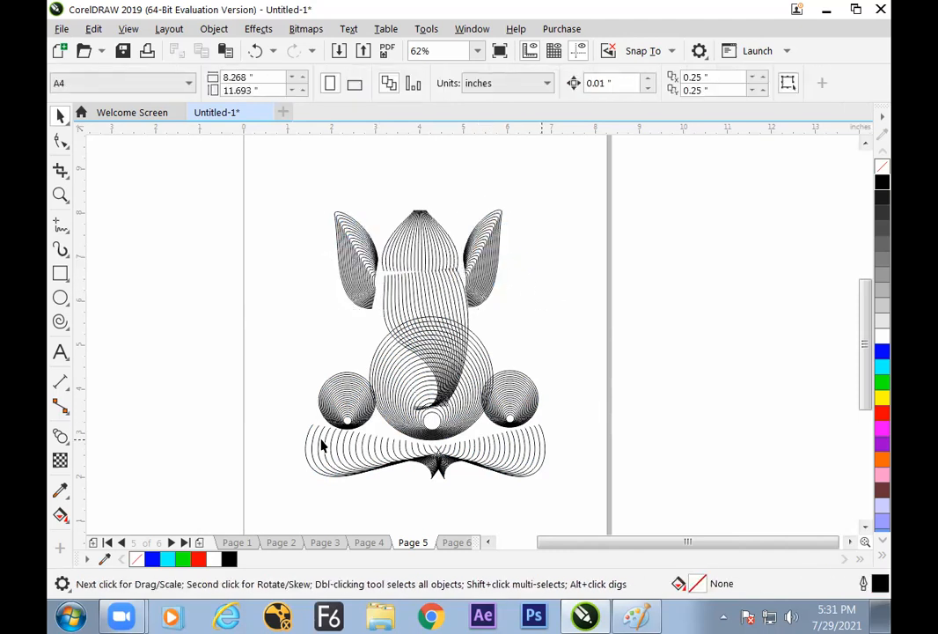
Move the outer end nodes of both leg blends inward under the small circles
left_click(322, 445)
left_click(60, 140)
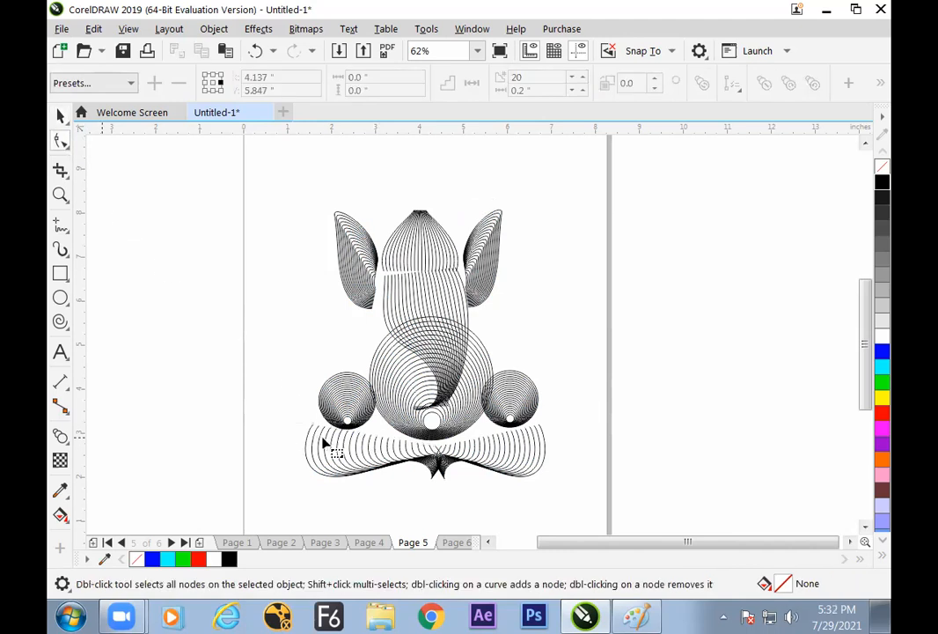
left_click(314, 431)
left_click_drag(337, 425, 334, 423)
left_click(538, 428)
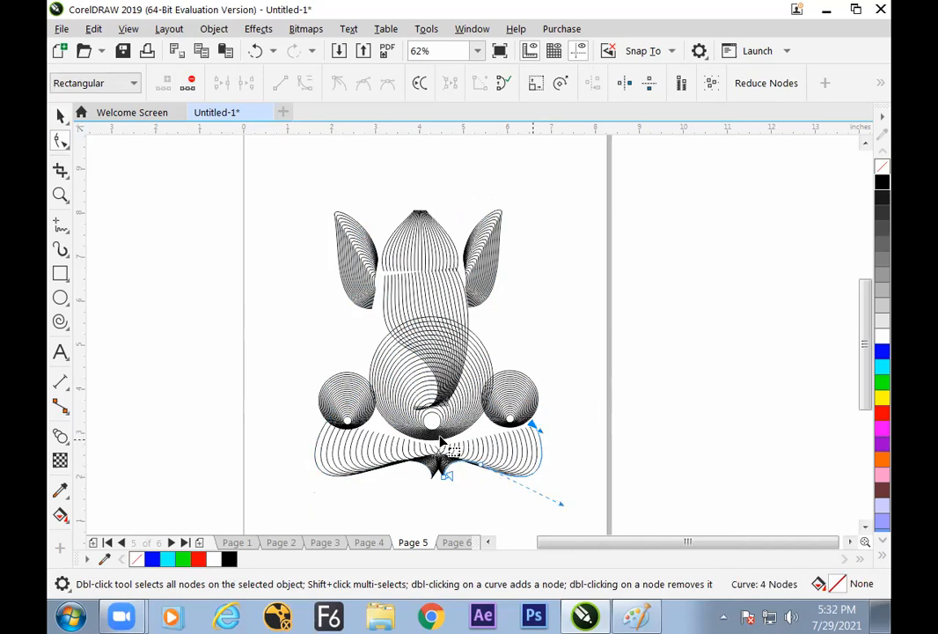
left_click(60, 115)
left_click(126, 184)
Adjust the end nodes of the crown blend's left outer curve, lowering its bottom node to meet the top of the trunk
left_click(390, 275)
key("F10")
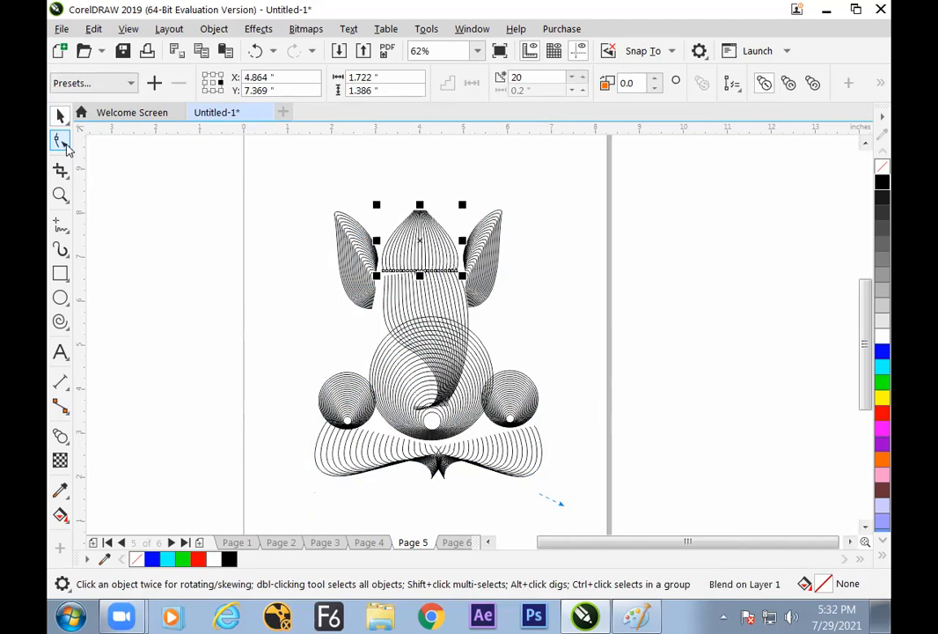
left_click(387, 257)
left_click_drag(419, 212, 425, 223)
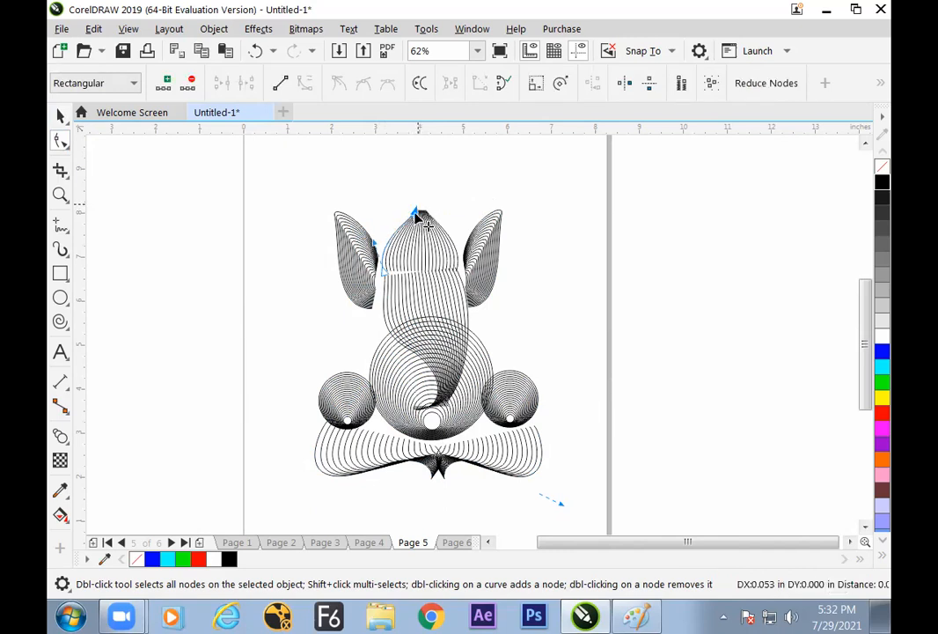
left_click_drag(384, 270, 386, 275)
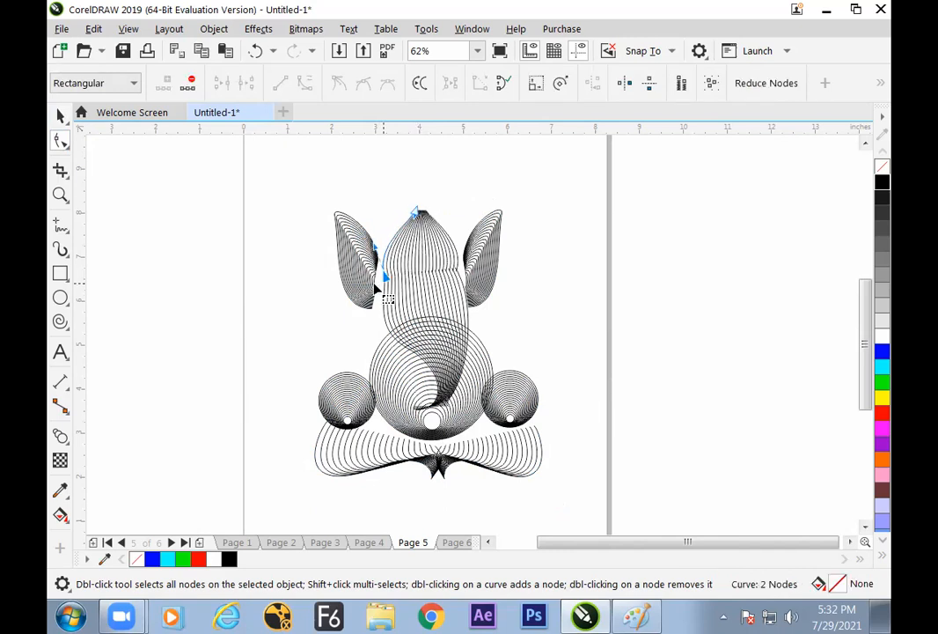
Move both ear blends slightly inward and up so they sit against the sides of the head
left_click(59, 115)
left_click_drag(353, 269, 361, 265)
left_click(572, 268)
left_click_drag(493, 261, 487, 255)
left_click(565, 284)
Scale the whole figure down about its center to about 4.27 by 5.14 inches and set all its outlines to white
key("ctrl+a")
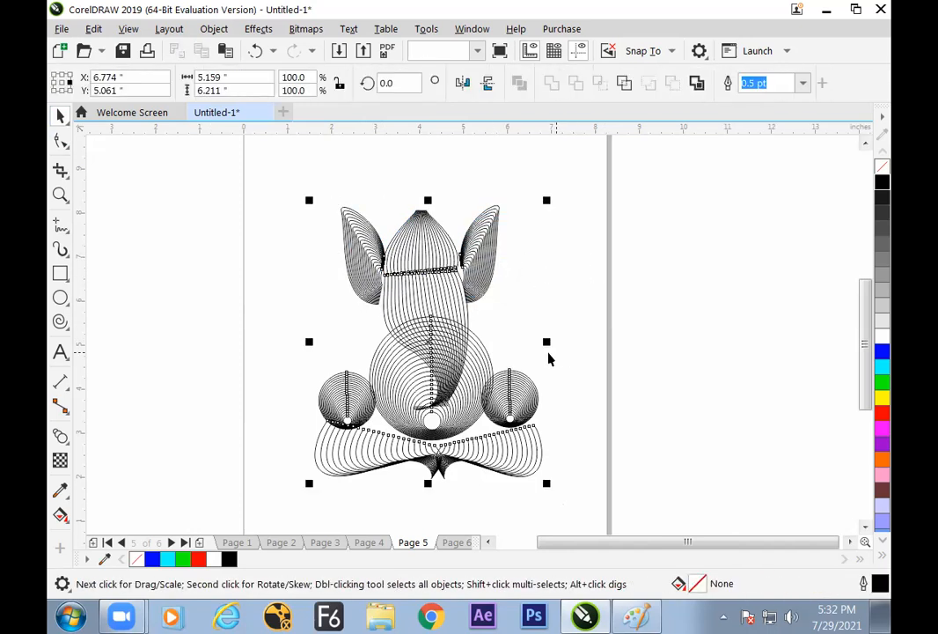
mouse_move(547, 200)
left_mouse_down()
mouse_move(535, 226)
mouse_move(526, 224)
left_mouse_up()
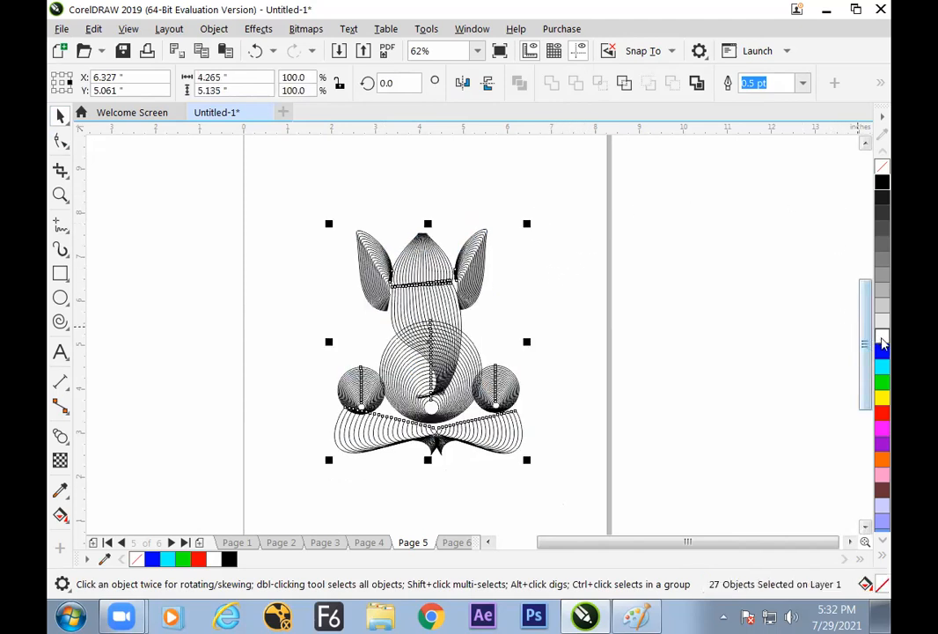
right_click(884, 339)
left_click(692, 357)
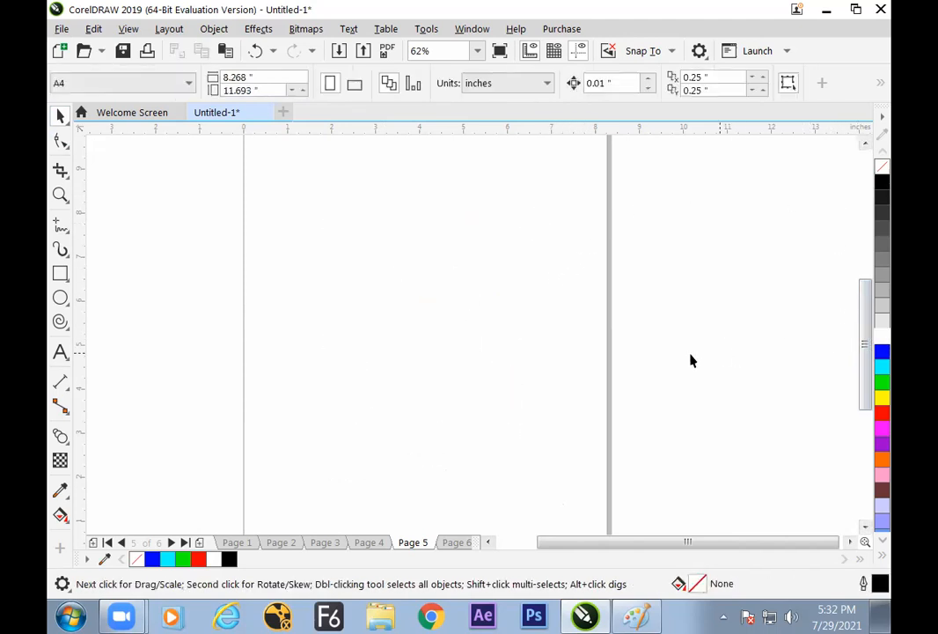
Draw a rectangle about 7.95 by 8.38 inches around the figure, fill it black and send it to the back
left_click(60, 274)
left_click_drag(253, 146, 603, 514)
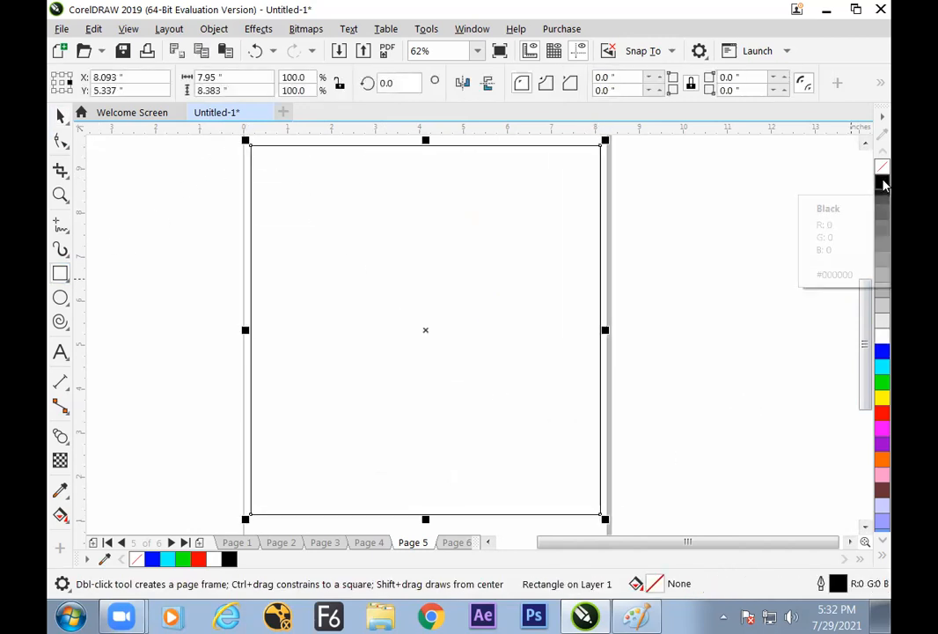
left_click(883, 183)
key("shift+Page_Down")
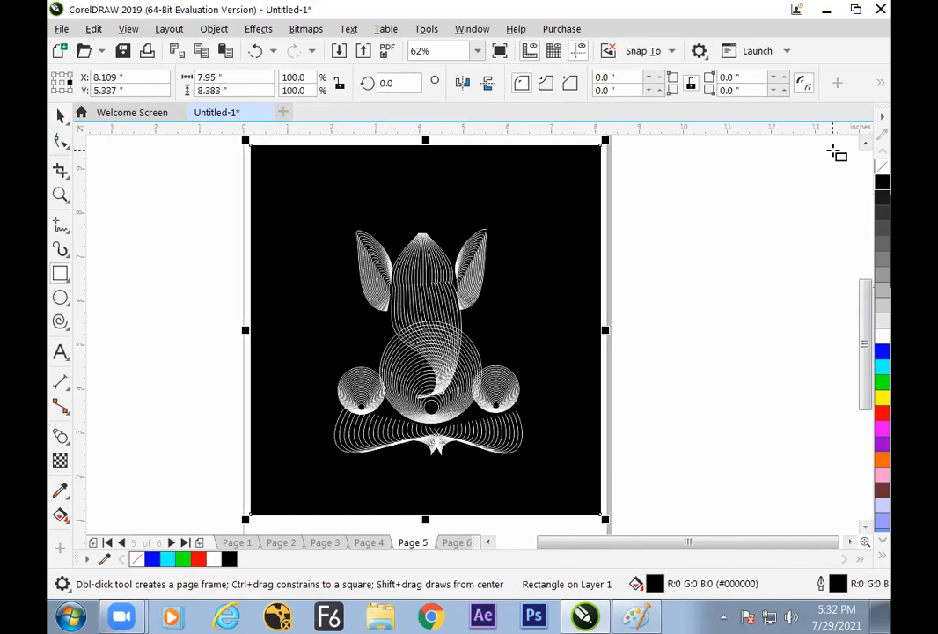
Zoom in on the white line-art figure and examine it in a full-screen preview
key("z")
left_click_drag(313, 208, 543, 478)
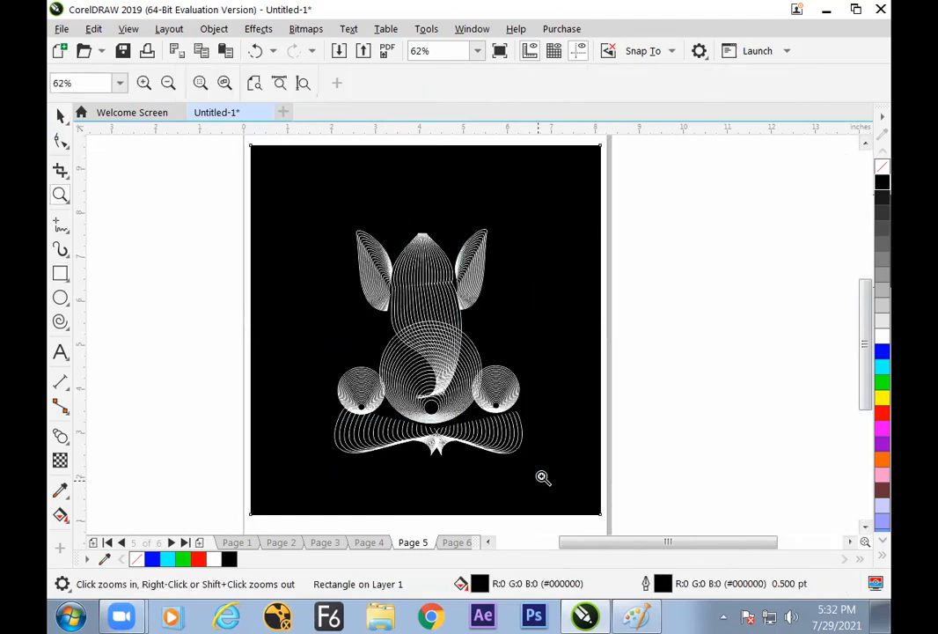
key("F9")
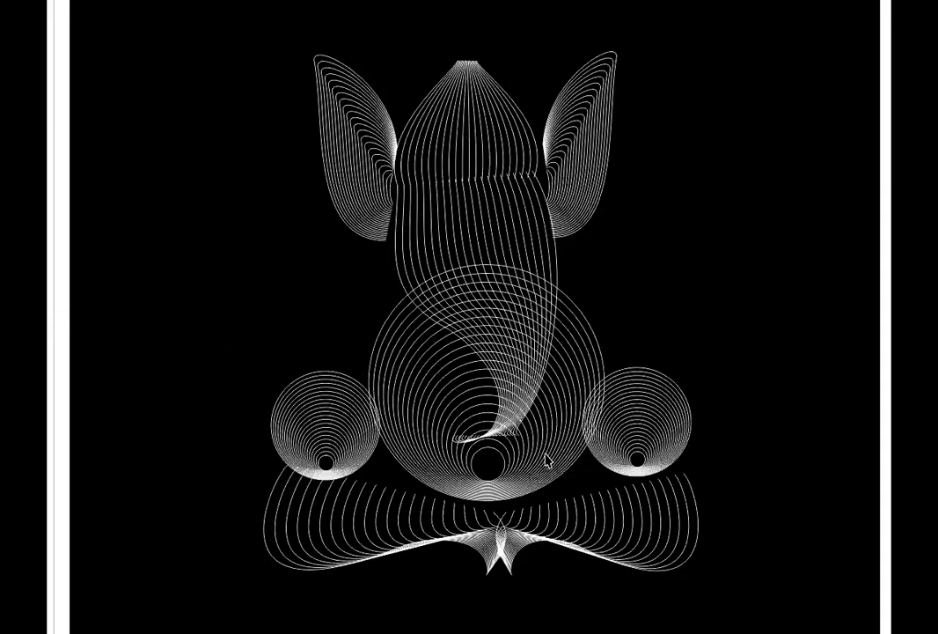
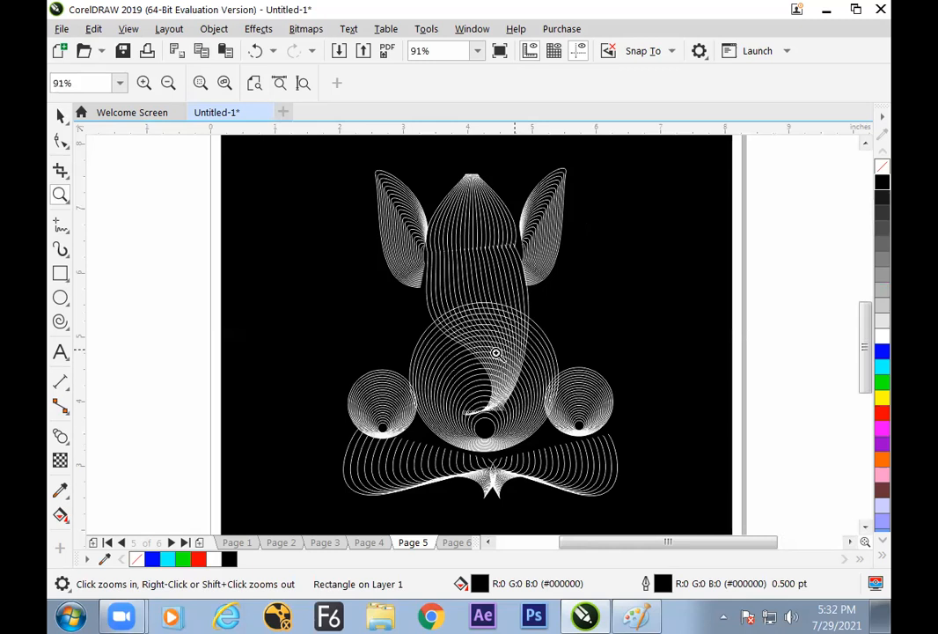
Move the small inner circle of the belly blend down toward the belly's lower edge
left_click(68, 141)
left_click(67, 118)
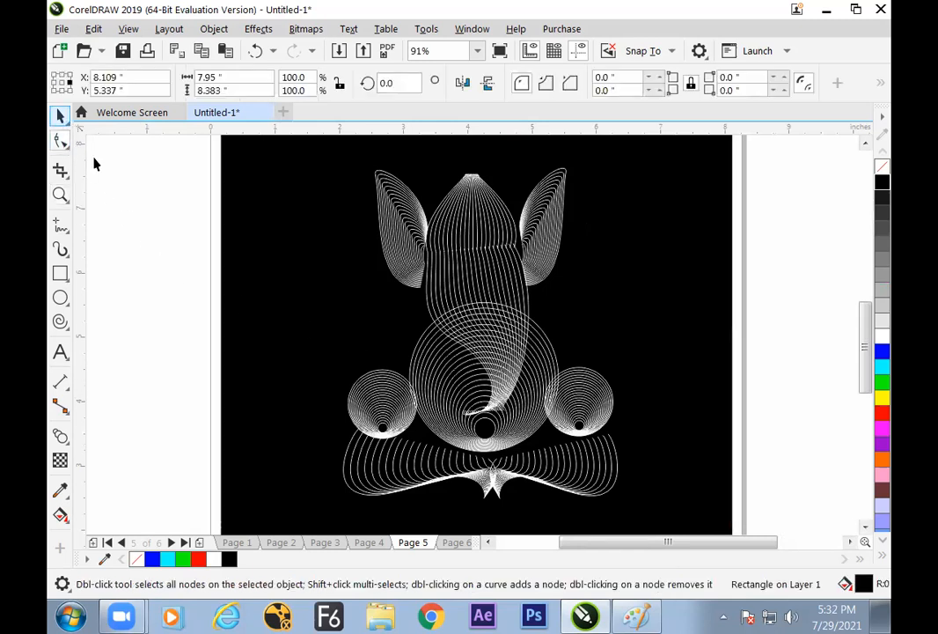
left_click(96, 166)
left_click(485, 427)
left_click_drag(500, 411, 489, 439)
left_click(194, 342)
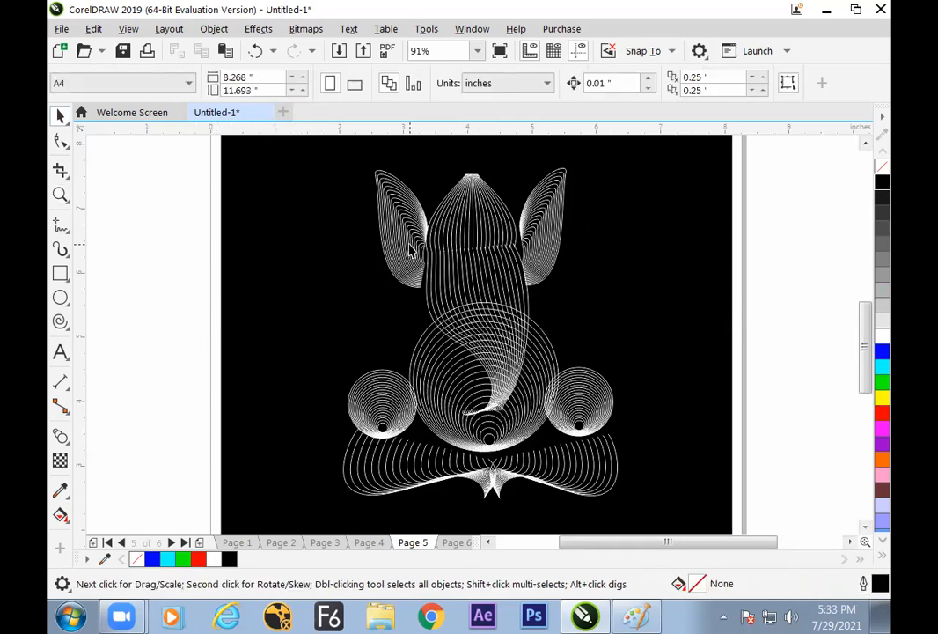
Reshape the left ear's outer curve by lowering its bottom node and moving its tip outward and down
left_click(411, 251)
left_click(59, 145)
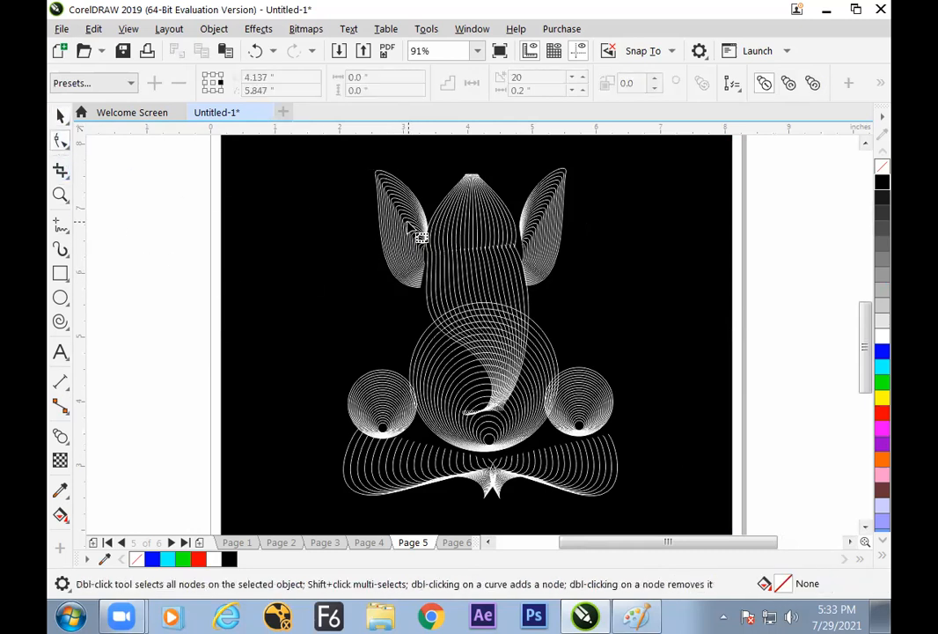
left_click(435, 234)
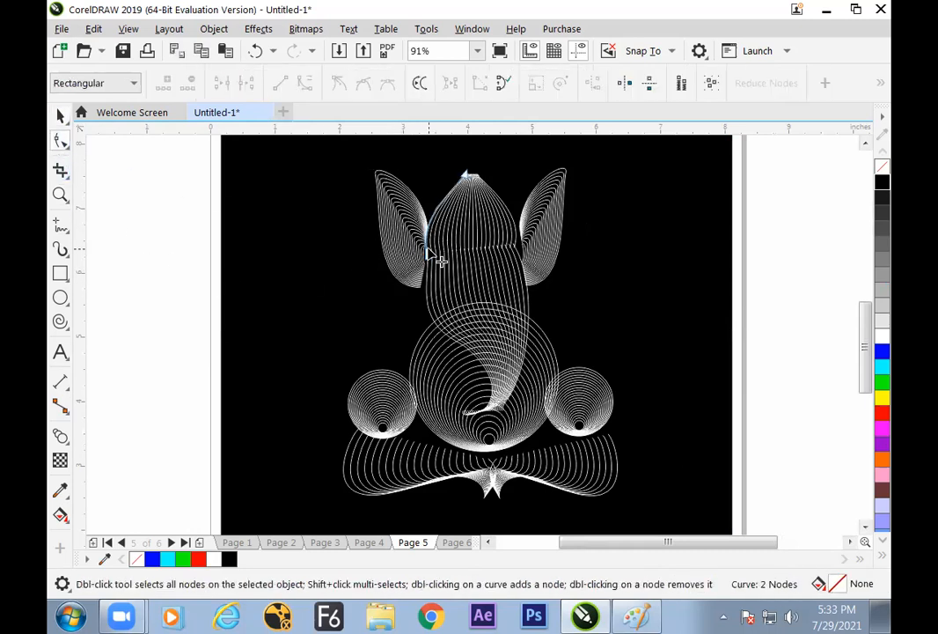
left_click(410, 292)
left_click(422, 299)
double_click(430, 229)
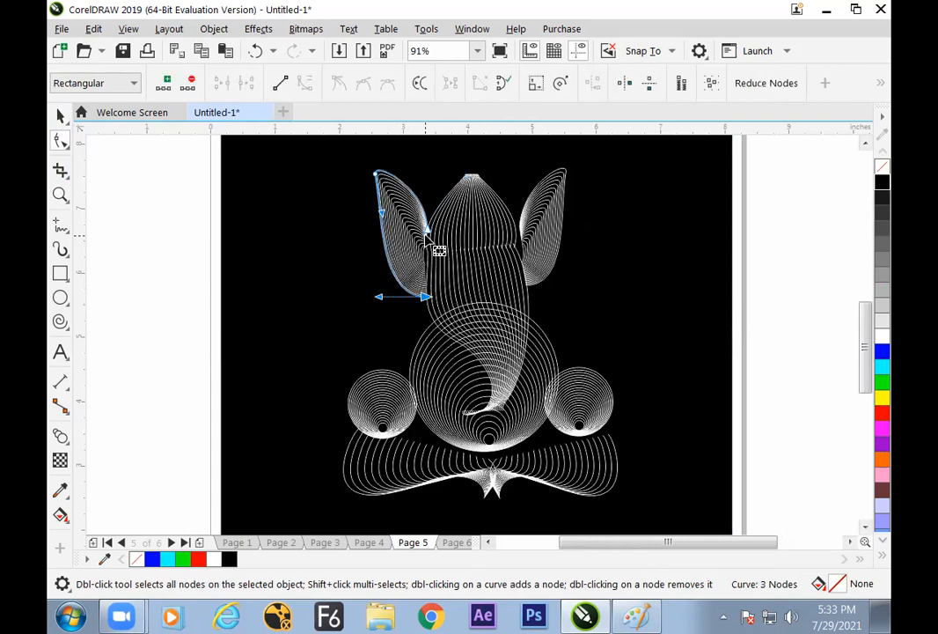
left_click_drag(377, 174, 366, 188)
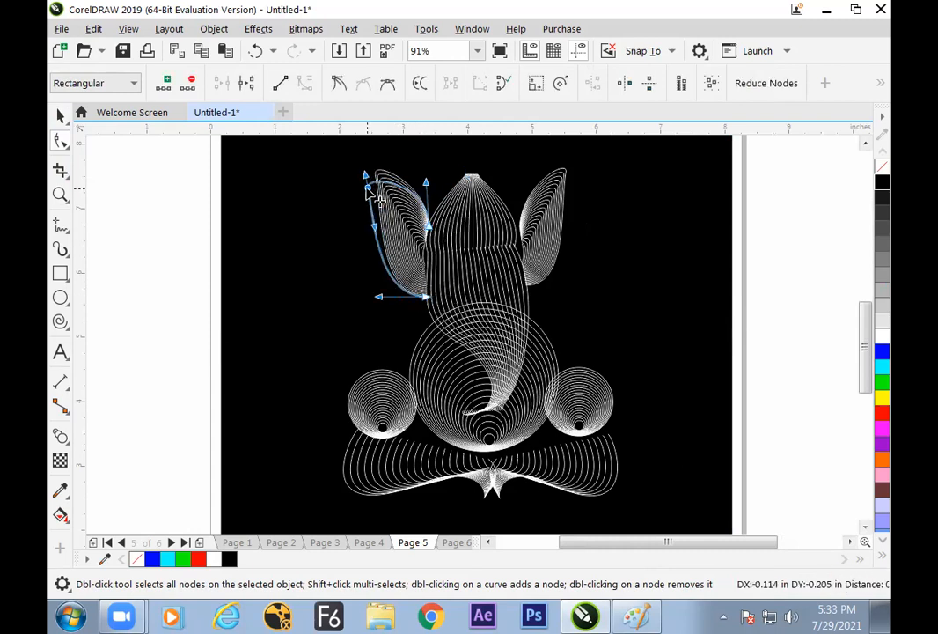
Reshape the right ear's outer curve to match, lowering its bottom node and moving its tip outward and down
left_click(570, 182)
left_click_drag(566, 171, 577, 178)
left_click_drag(527, 285, 530, 297)
left_click(528, 243)
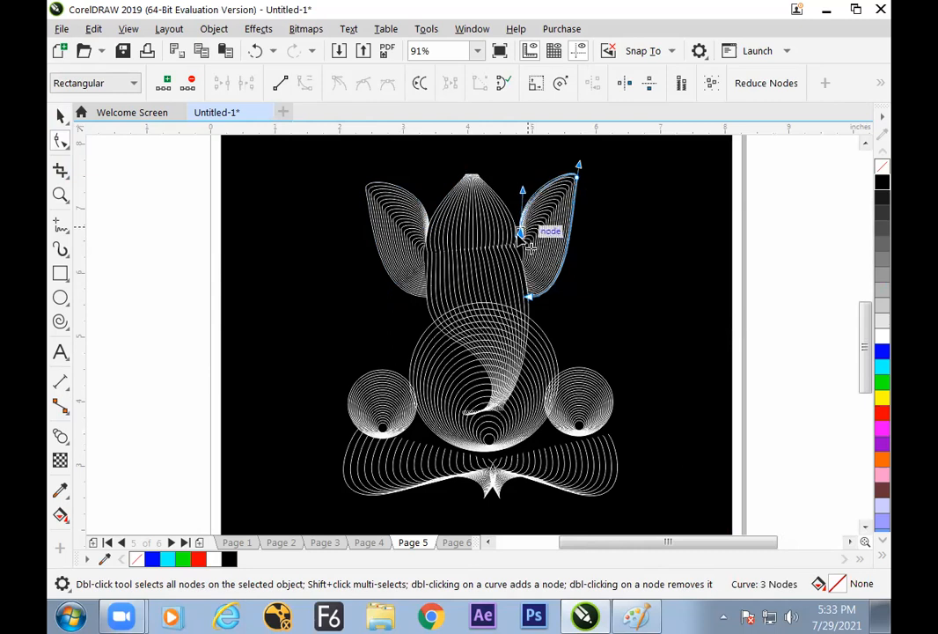
left_click_drag(592, 195, 579, 177)
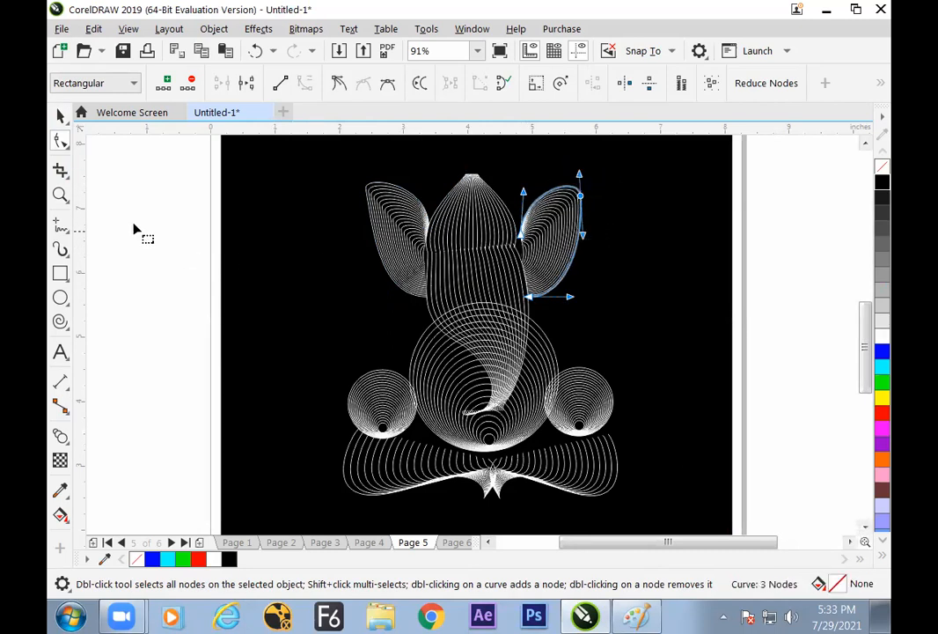
left_click(61, 118)
left_click(167, 267)
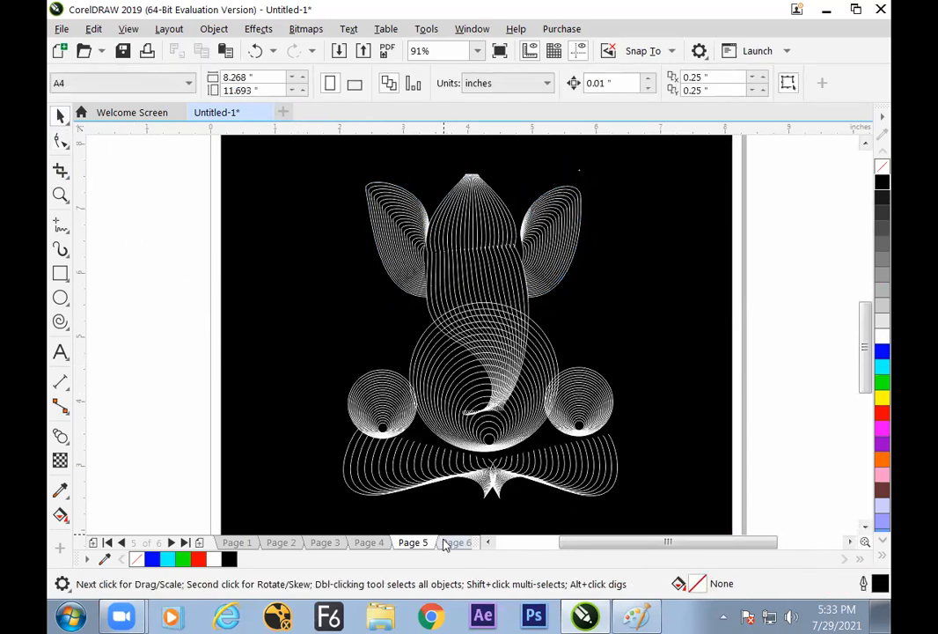
Look through the blend artwork on the document's pages and open the blank page 5
left_click(386, 544)
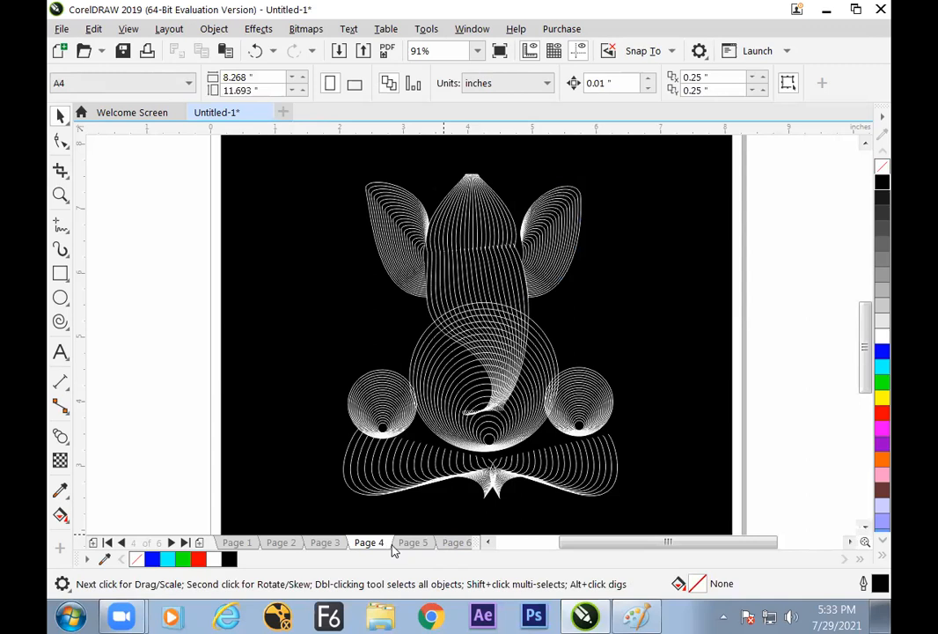
left_click(414, 543)
left_click(362, 545)
left_click(327, 545)
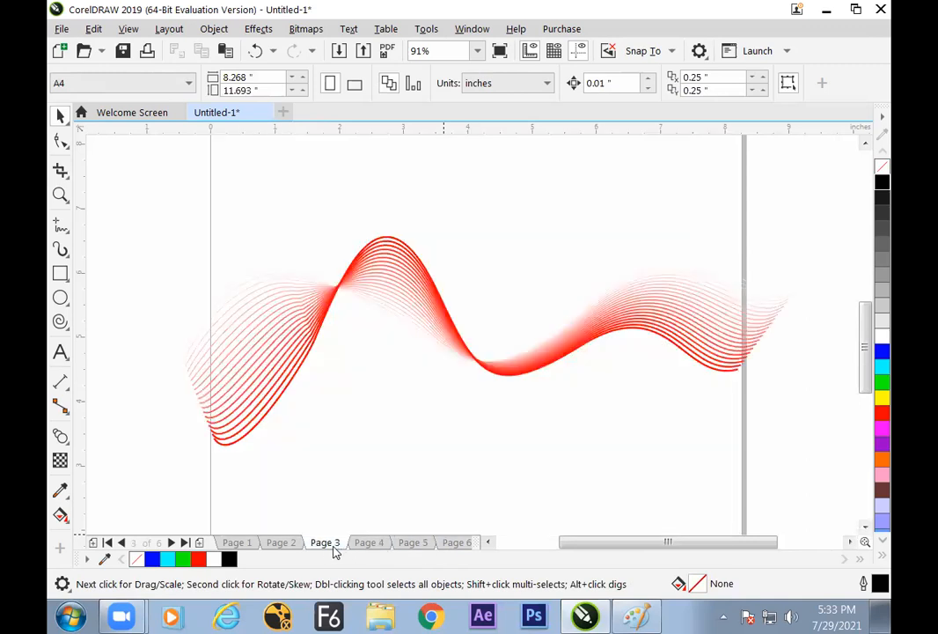
left_click(282, 543)
left_click(326, 544)
left_click(370, 544)
left_click(407, 544)
left_click(451, 543)
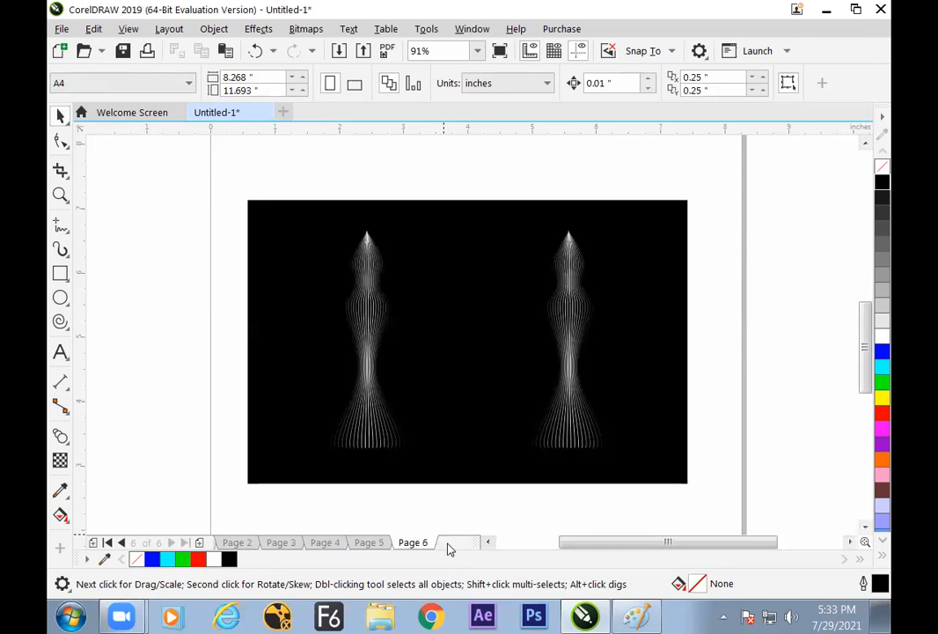
left_click(380, 546)
left_click(410, 545)
left_click(379, 546)
Draw a rectangle about 1.99 by 1.34 inches in the lower middle of the blank page
left_click(60, 274)
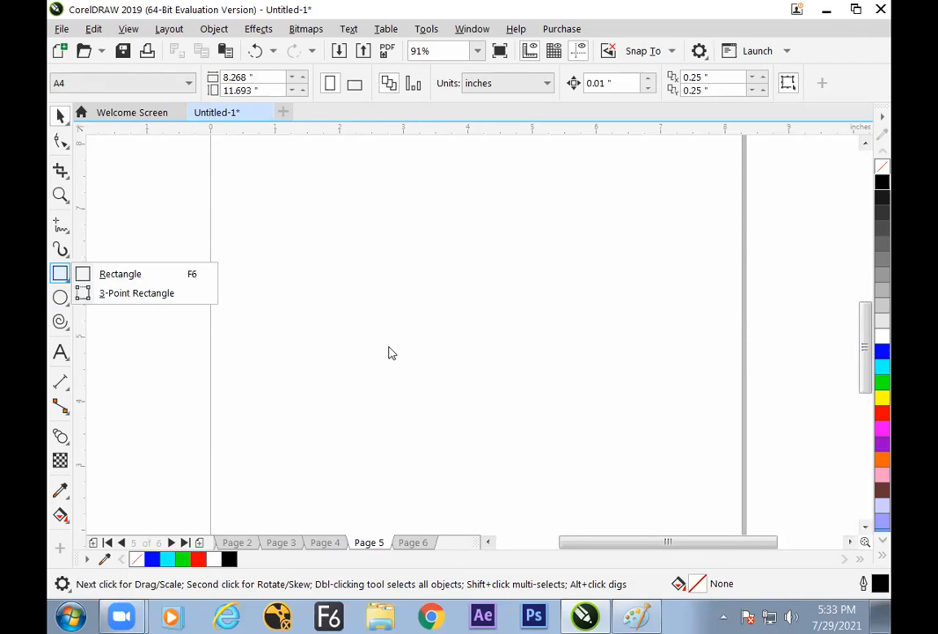
left_click(123, 273)
left_click_drag(378, 377, 506, 464)
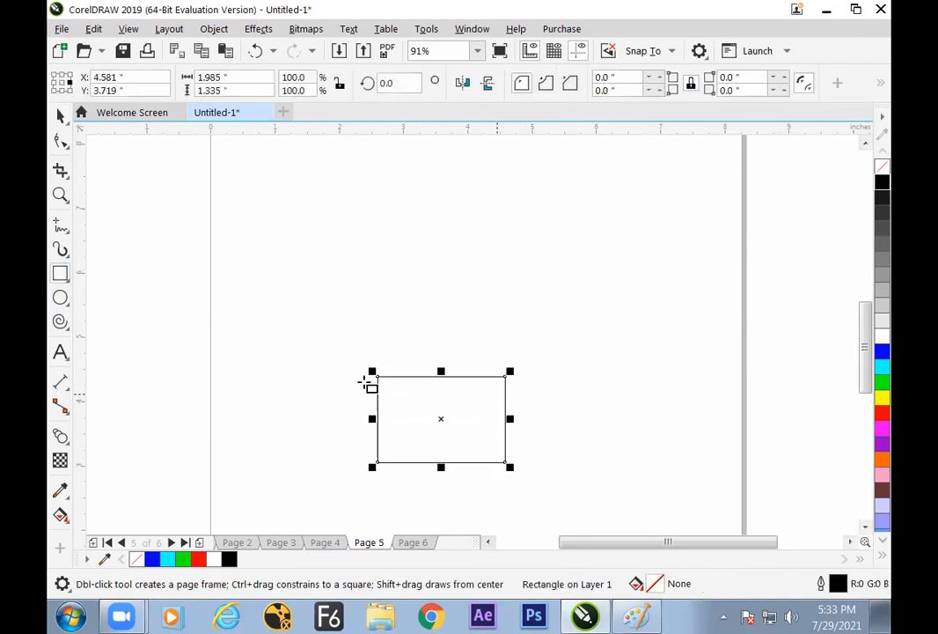
Convert the rectangle to curves and shift its top nodes down and left into a parallelogram about 2.51 by 0.61 inches
left_click(62, 143)
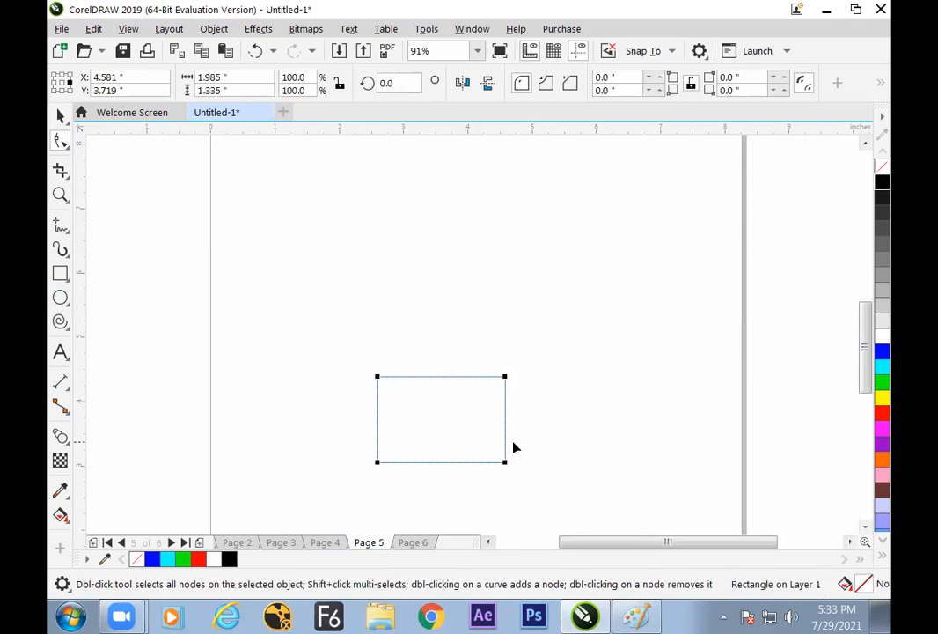
left_click(60, 115)
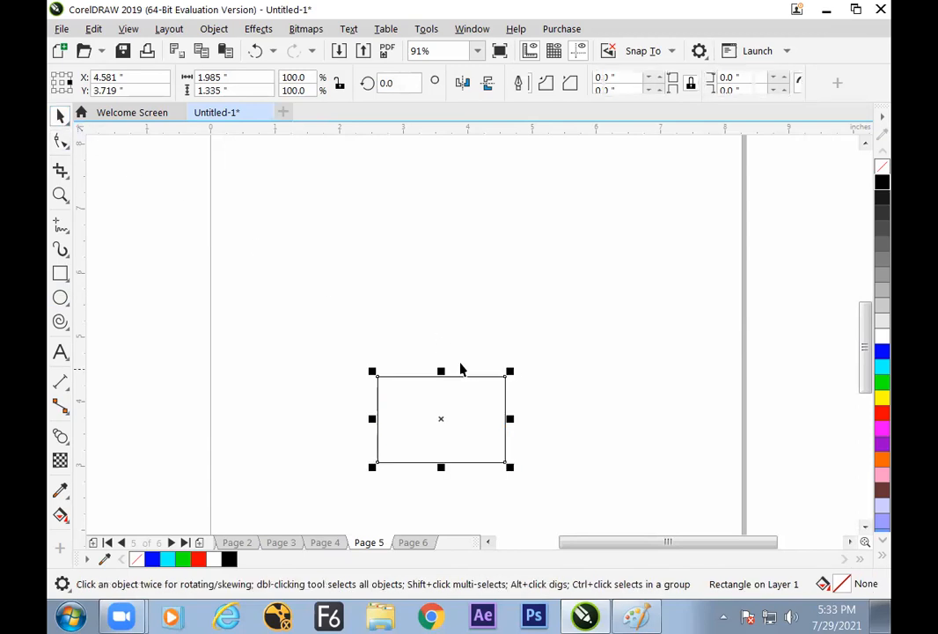
left_click(61, 142)
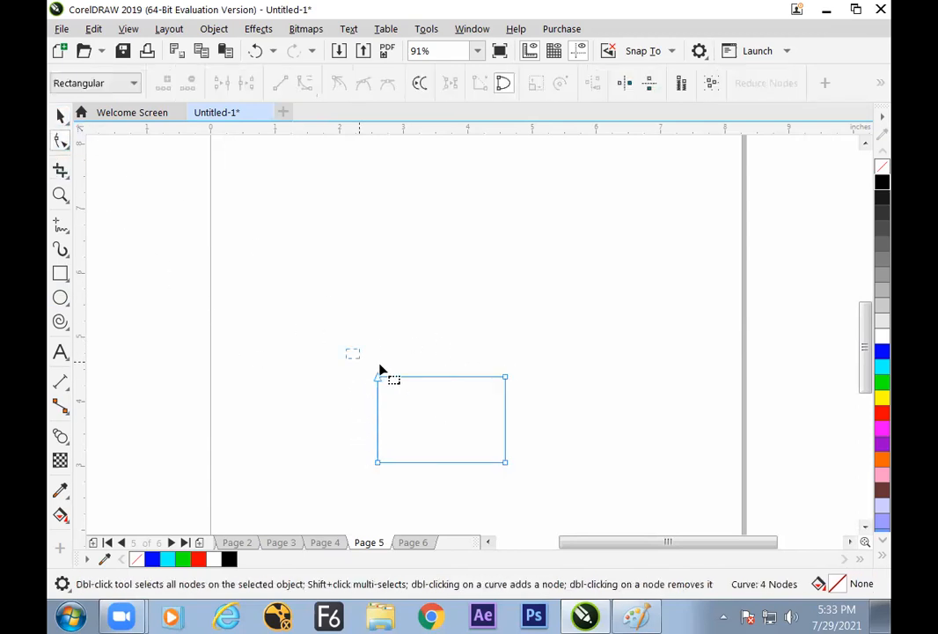
left_click_drag(504, 376, 473, 428)
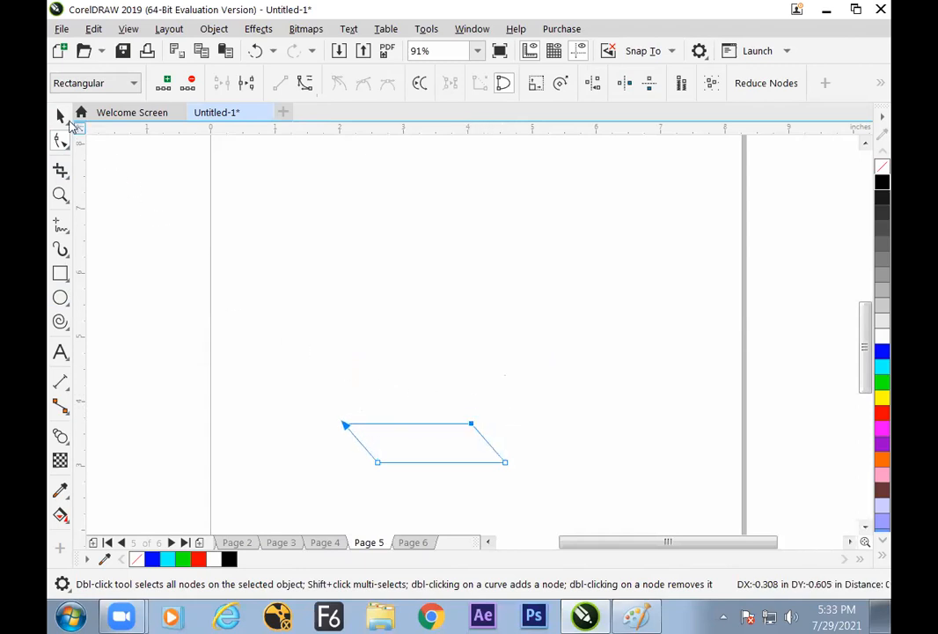
left_click(62, 117)
left_click(279, 255)
Duplicate the parallelogram above itself and scale the copy to about 0.94 by 0.23 inches
left_click(465, 462)
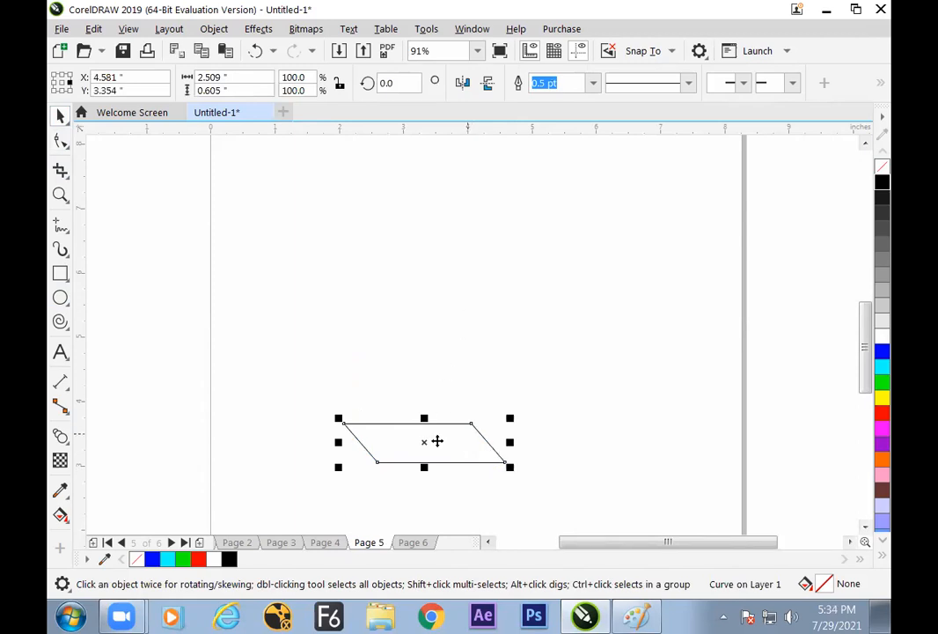
left_click_drag(426, 464, 423, 400)
left_click_drag(505, 353, 476, 371)
left_click(540, 356)
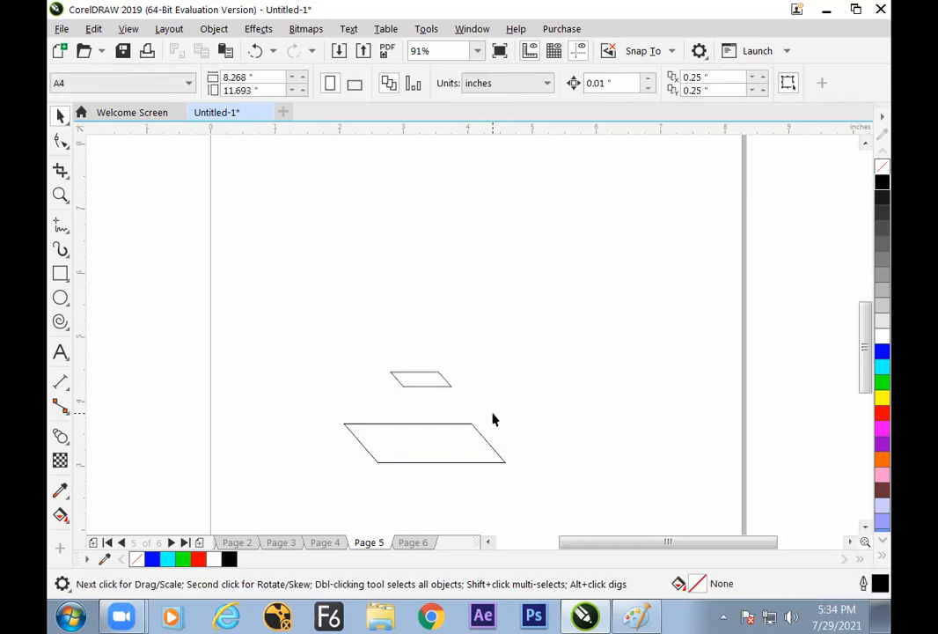
Place a copy of the small parallelogram about 1.7 inches straight above it
left_click(436, 387)
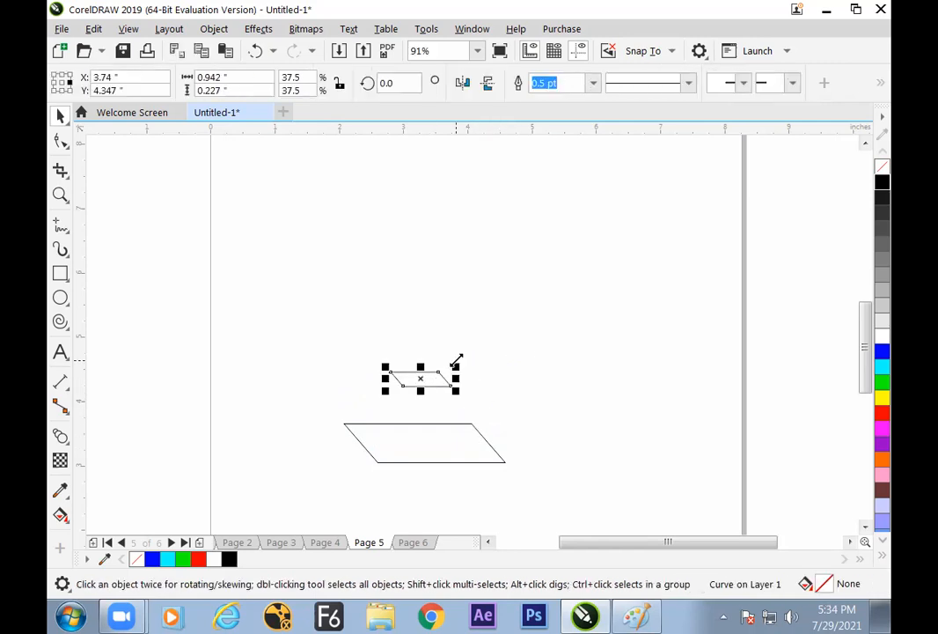
left_click_drag(423, 378, 427, 268)
left_click(520, 285)
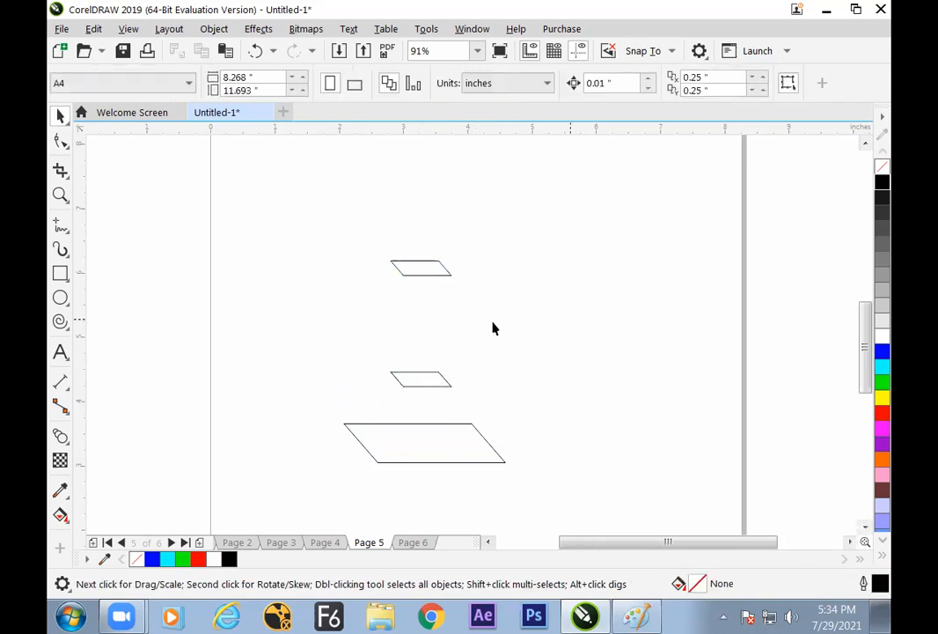
Draw a flat ellipse about 3.47 by 0.31 inches above the parallelograms and center all four shapes on one vertical axis
left_click(63, 296)
left_click_drag(311, 221, 533, 241)
left_click(60, 115)
key("ctrl+a")
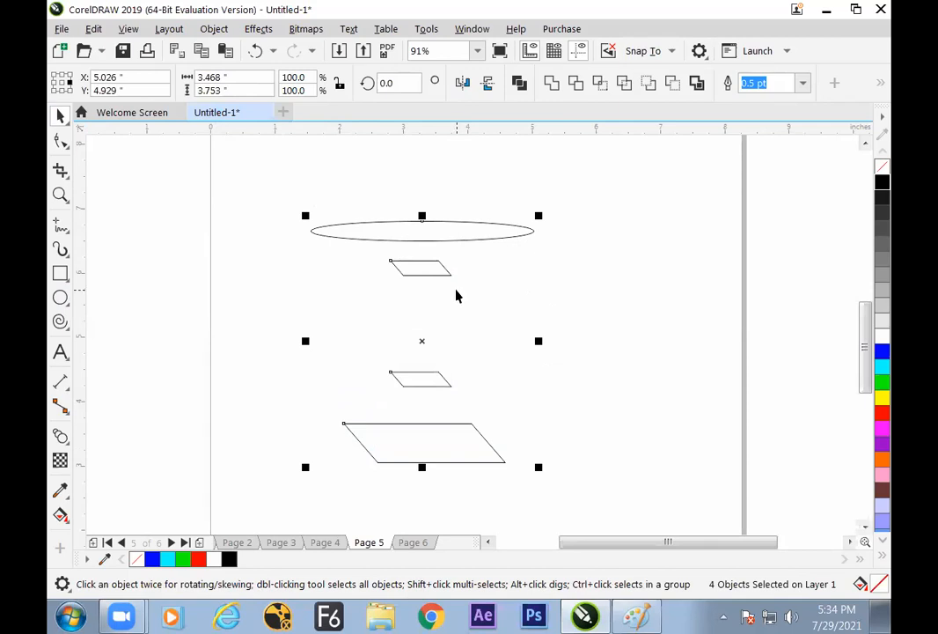
key("e")
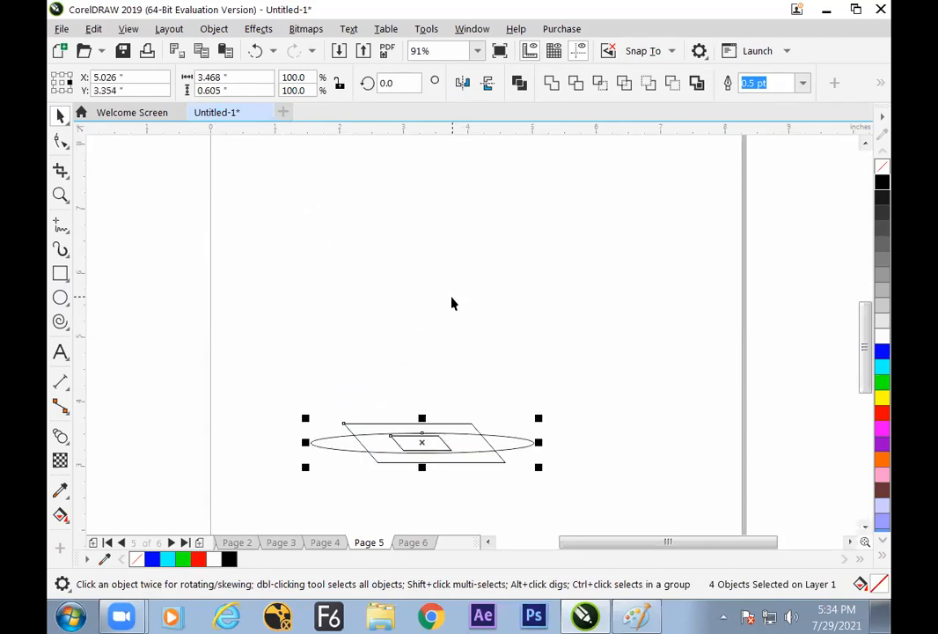
key("ctrl+z")
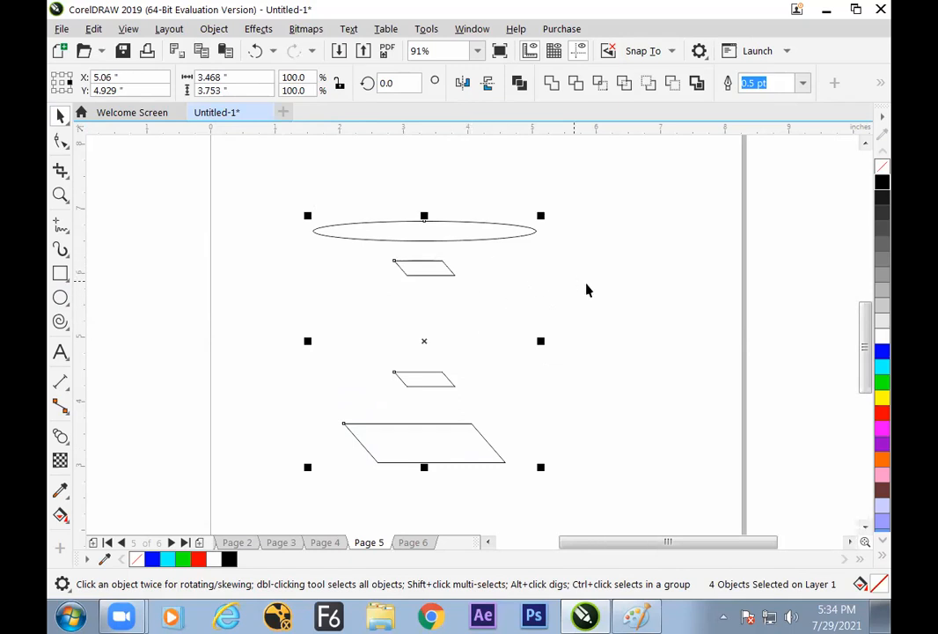
left_click(531, 331)
Place a copy of the ellipse slightly above the original so the two overlap
left_click(503, 239)
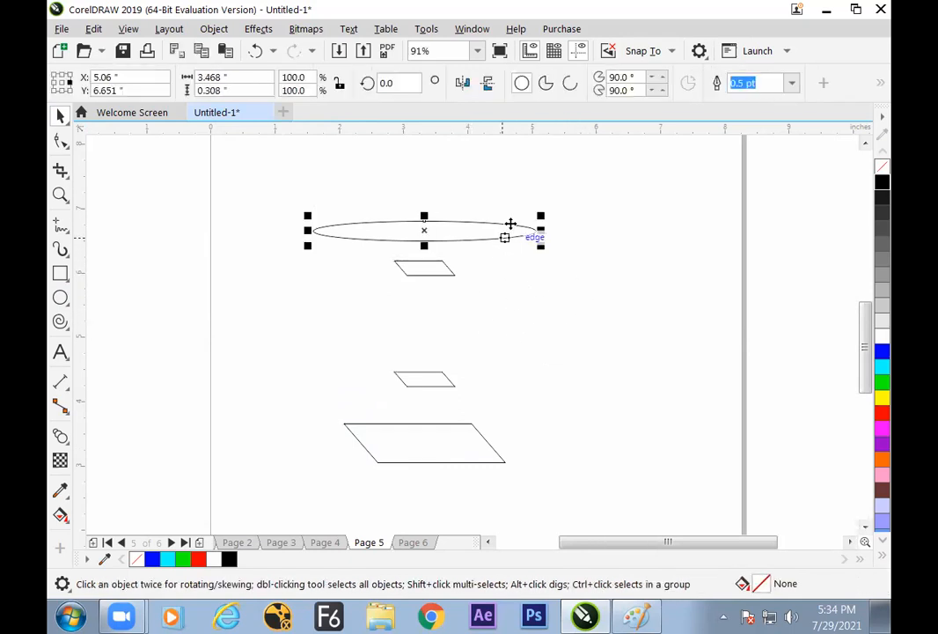
left_click_drag(425, 232, 424, 221)
left_click(520, 284)
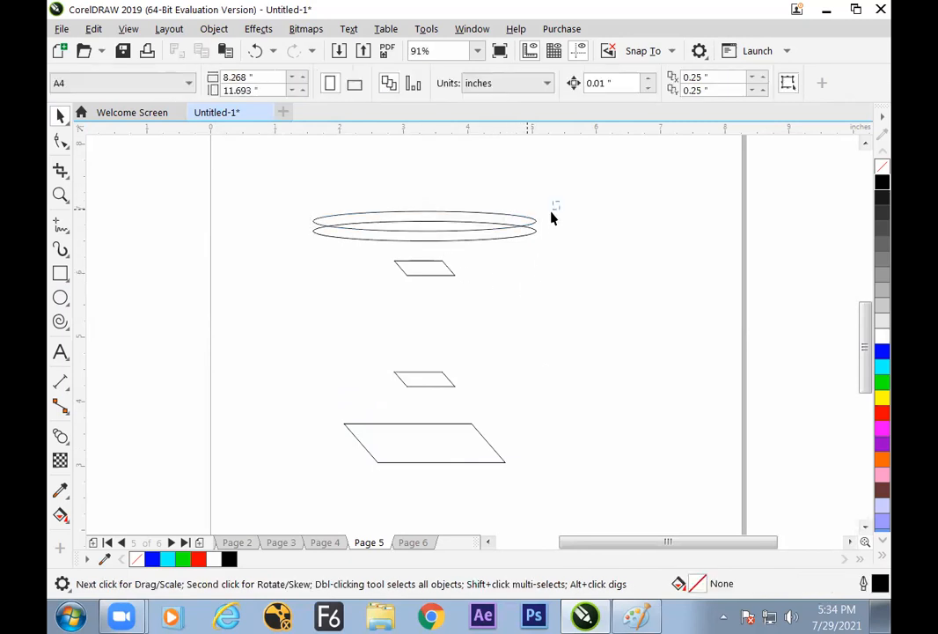
Blend the large bottom parallelogram with the small one above it in 20 steps
left_click(473, 448)
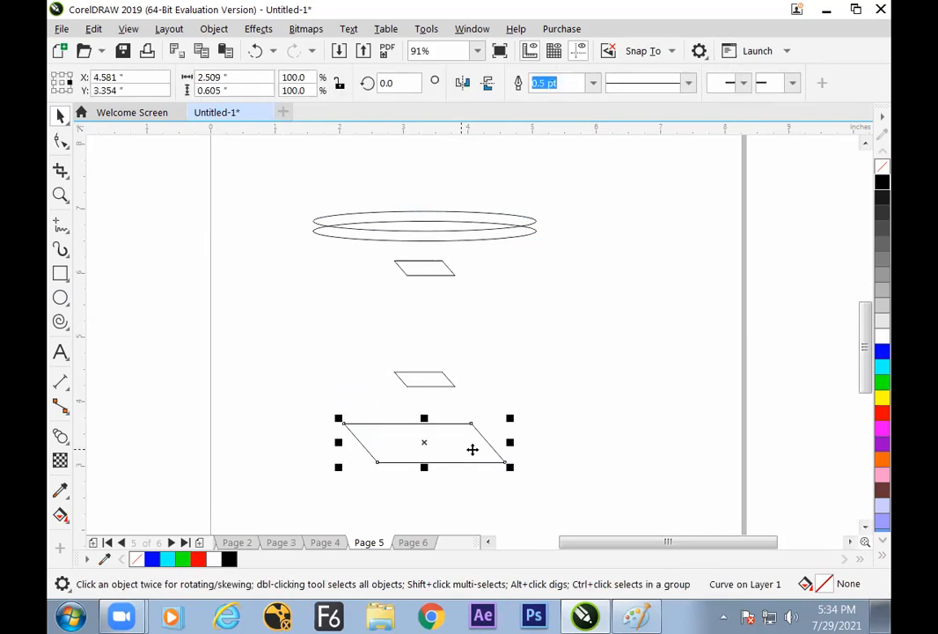
left_click(60, 435)
left_click_drag(420, 442, 425, 369)
Try to blend the upper small parallelogram down into the top of the base blend, and undo it
key("ctrl+z")
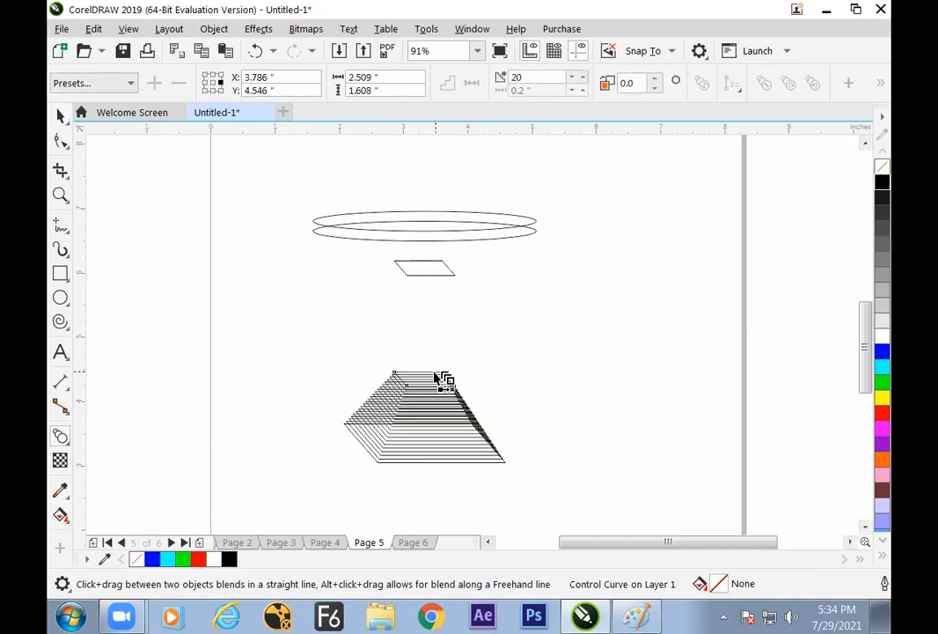
left_click_drag(427, 274, 439, 362)
key("space")
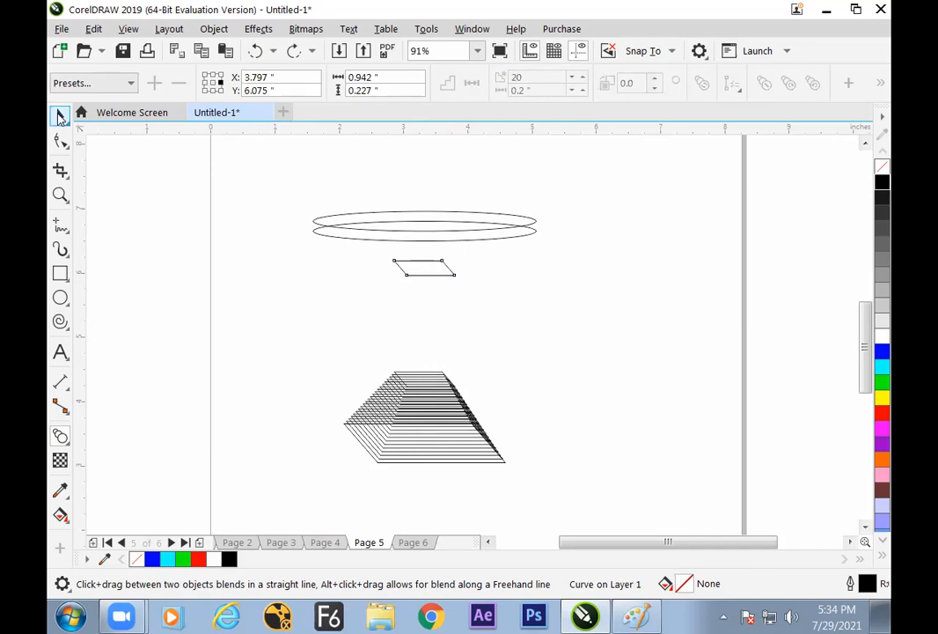
Blend the small parallelogram on top of the base with the upper small parallelogram in 20 steps to form a column
left_click(425, 380)
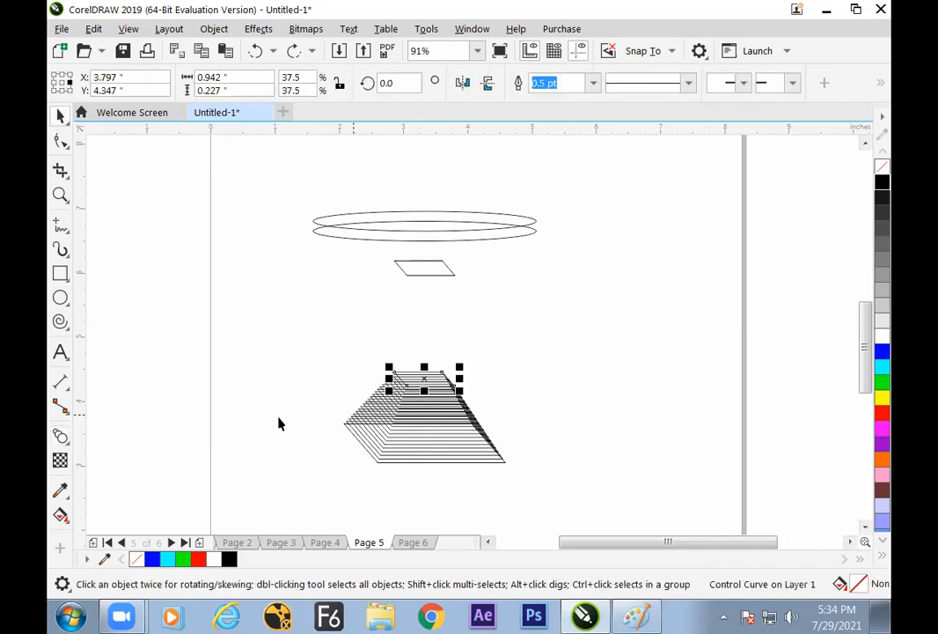
left_click(60, 437)
left_click_drag(426, 378, 431, 273)
left_click(59, 116)
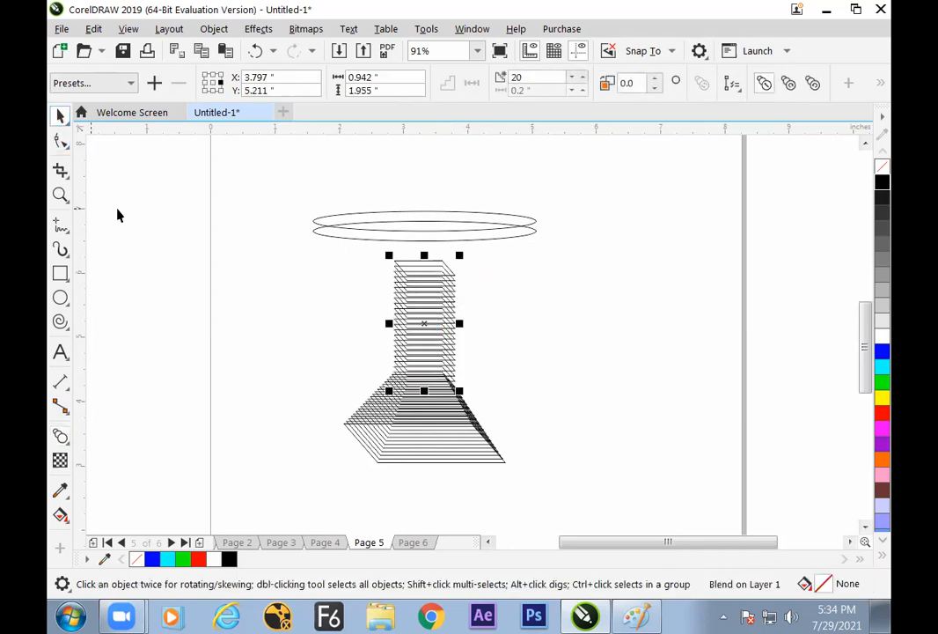
left_click(538, 328)
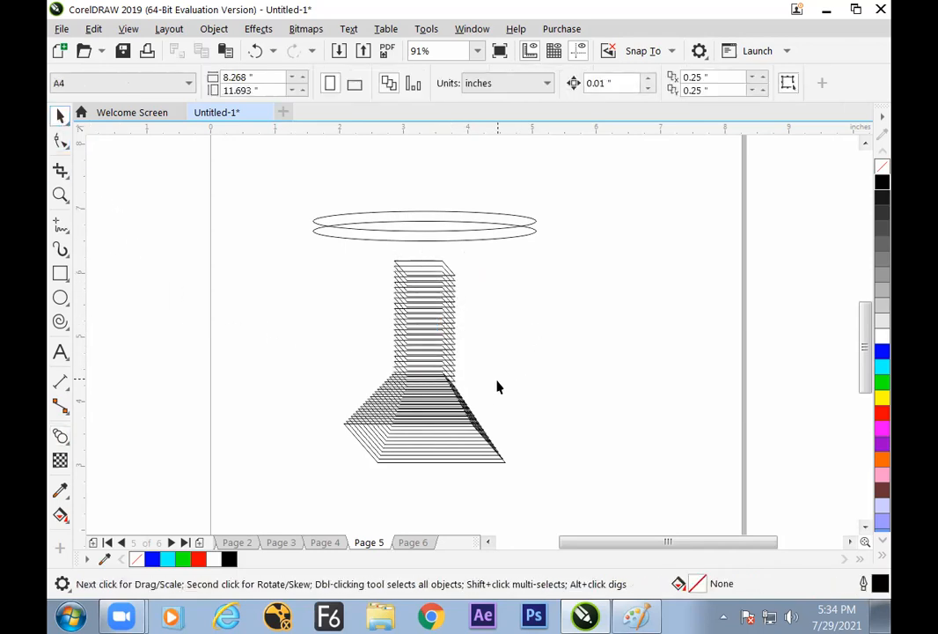
Blend the column's top parallelogram with the lower ellipse in 20 steps
left_click(429, 271)
left_click(60, 437)
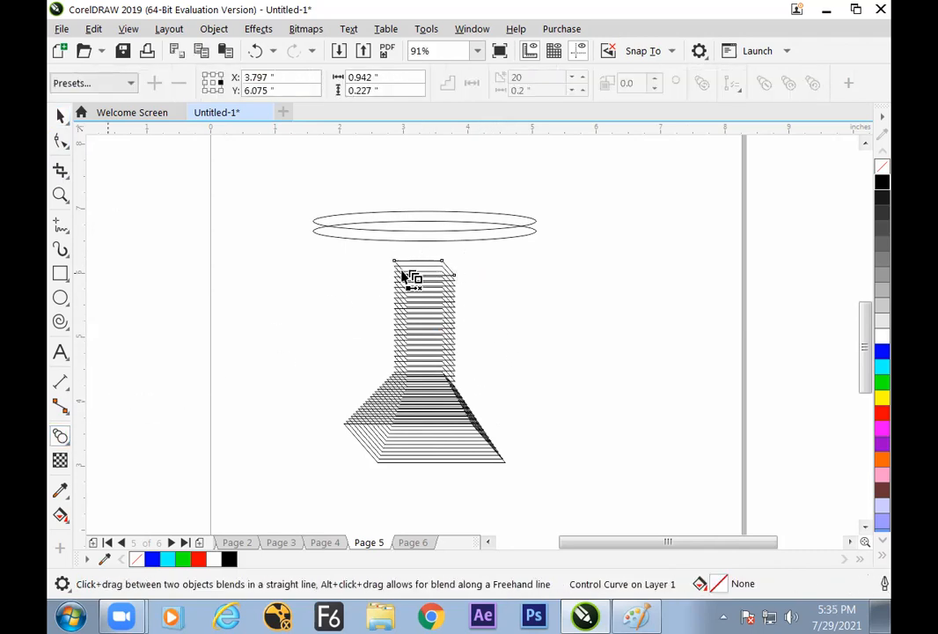
left_click_drag(410, 271, 424, 230)
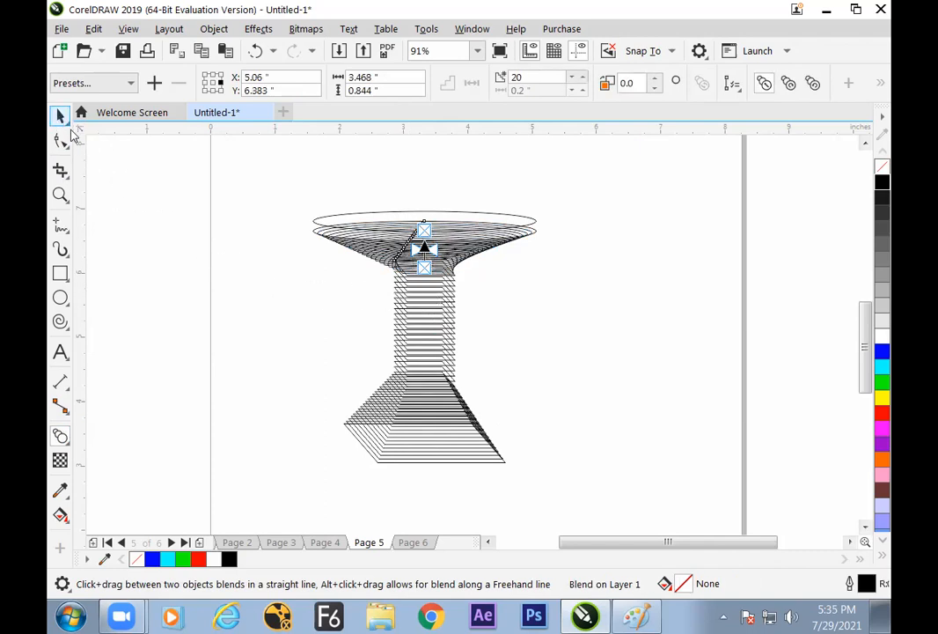
Blend the lower ellipse with the top ellipse in 20 steps to form the tabletop rim
left_click(61, 116)
left_click(339, 308)
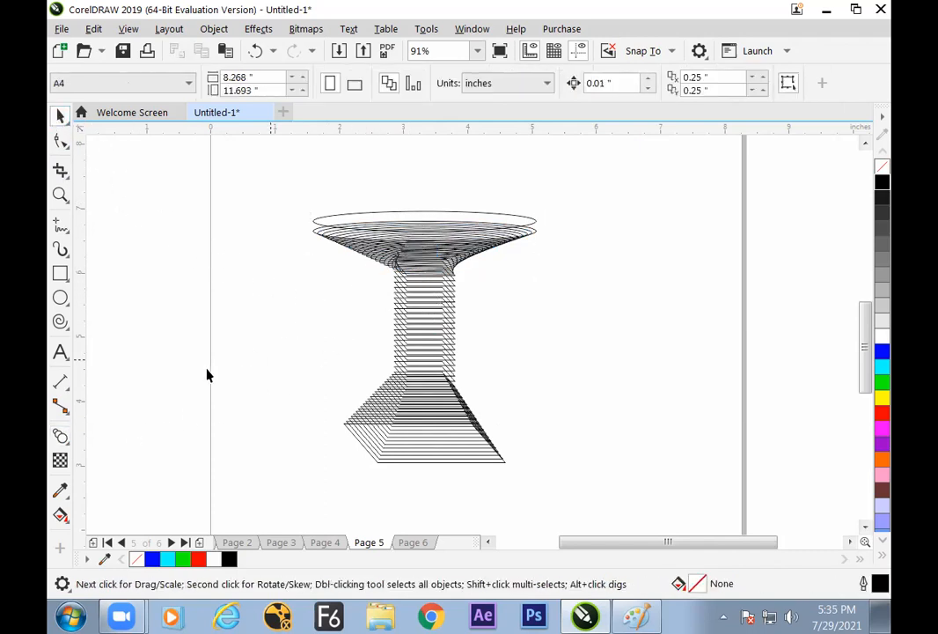
left_click(60, 437)
left_click(328, 233)
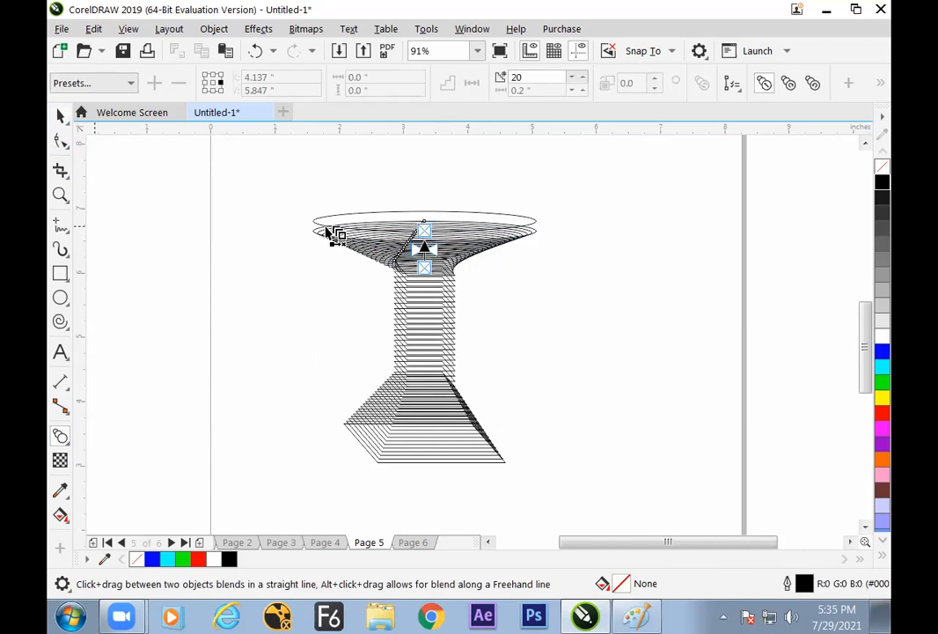
left_click(319, 238)
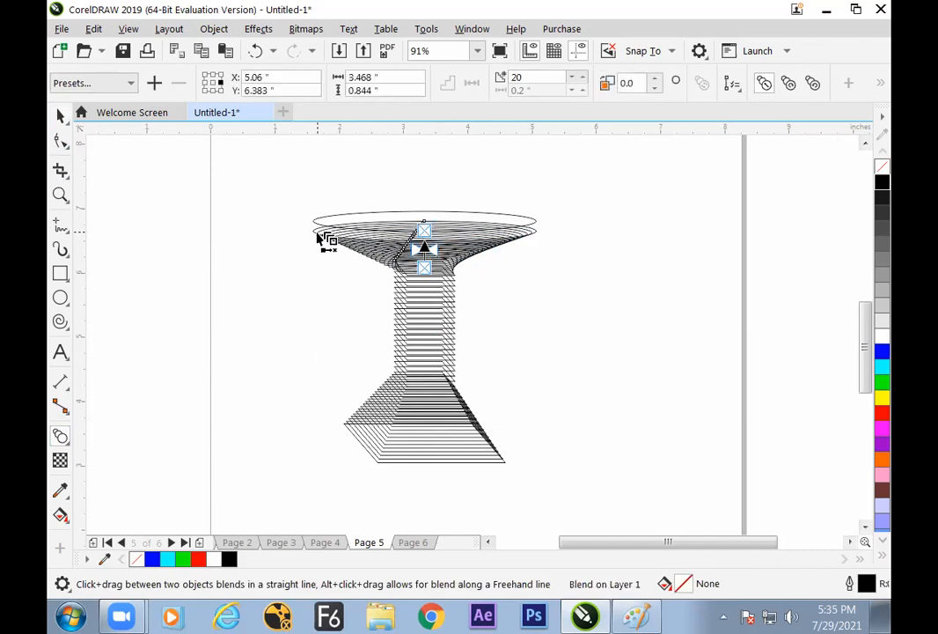
left_click_drag(315, 231, 313, 220)
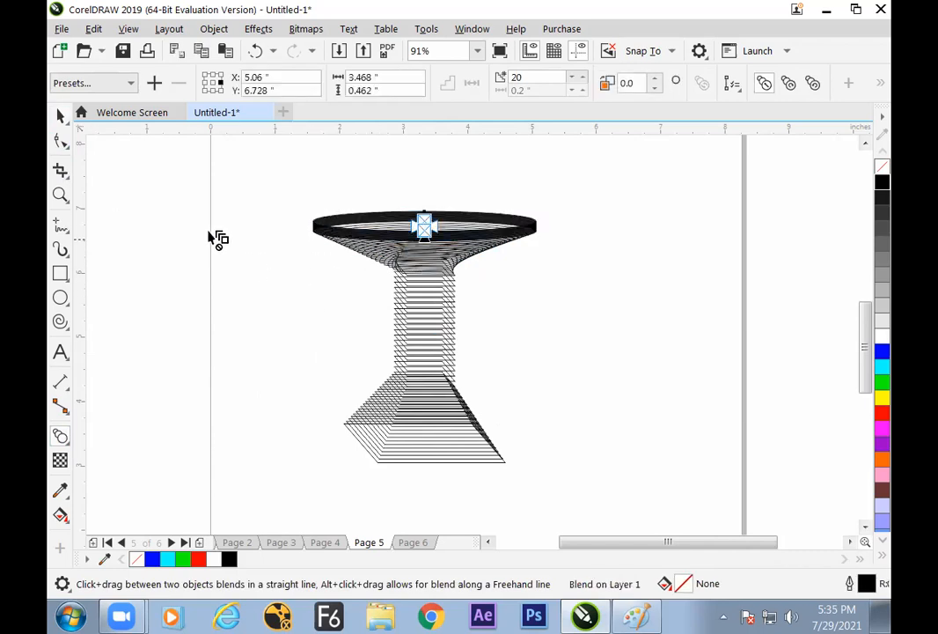
left_click(61, 117)
left_click(194, 261)
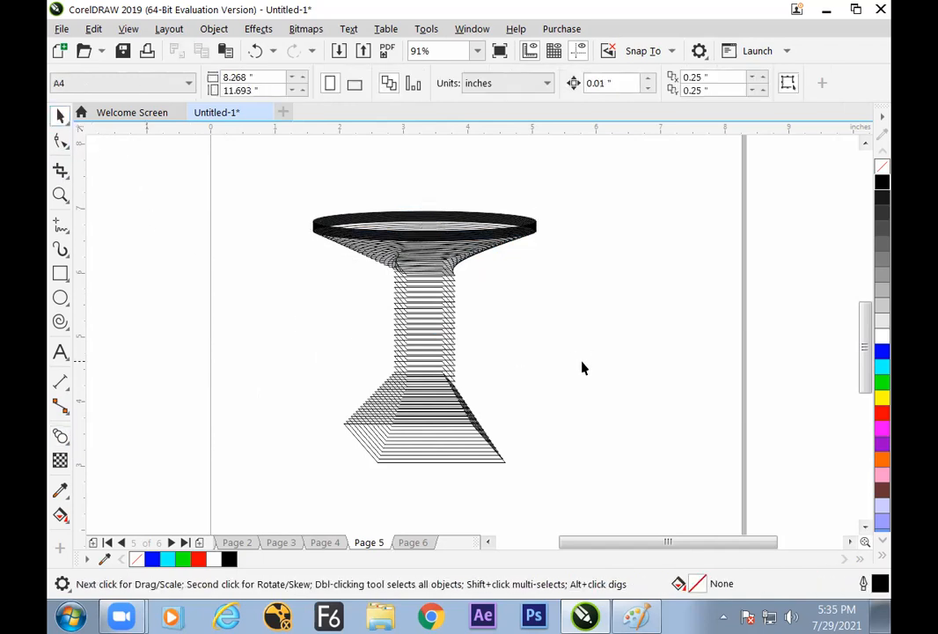
left_click(480, 461)
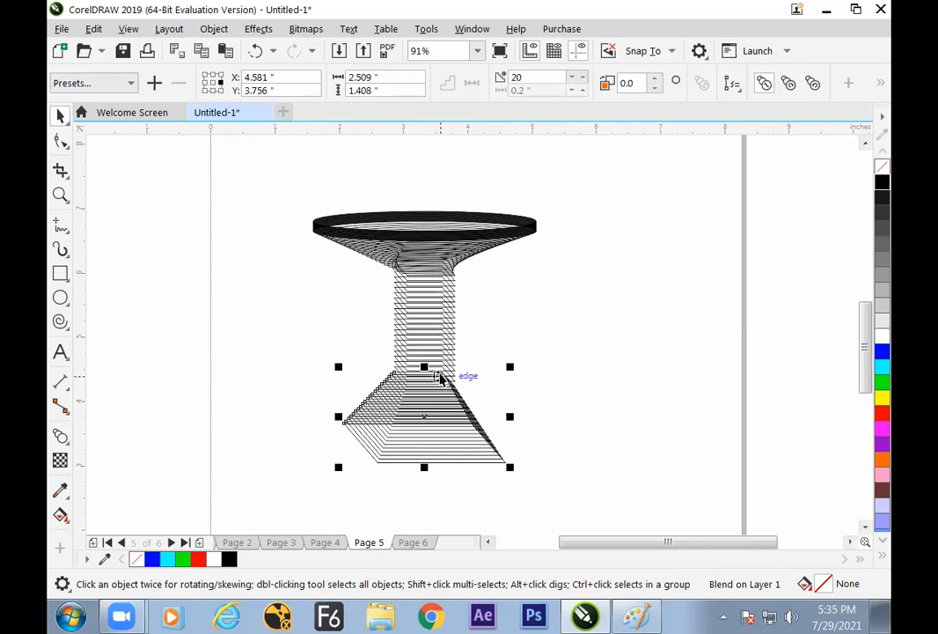
left_click(593, 267)
left_click_drag(603, 191, 287, 486)
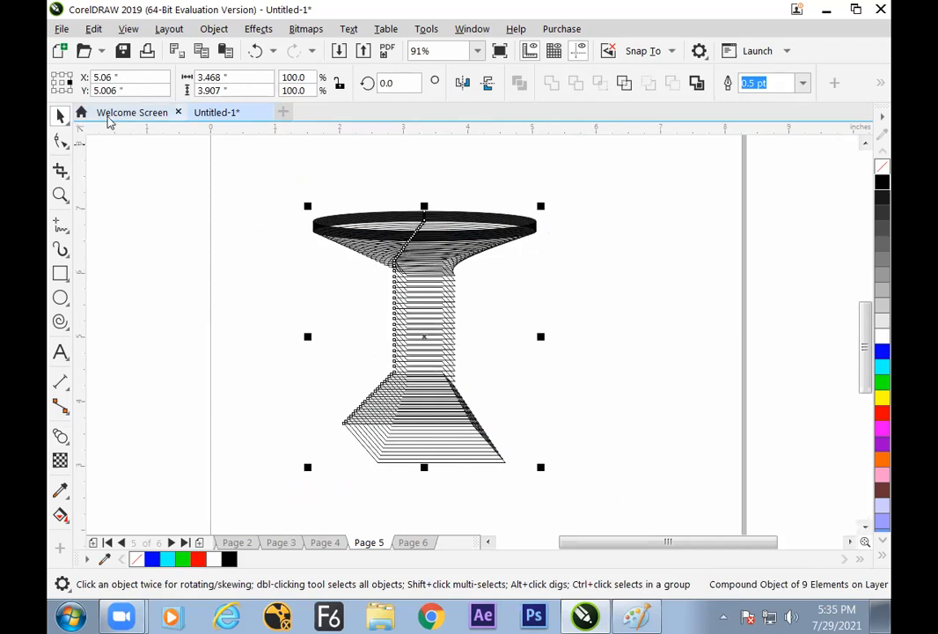
left_click(141, 176)
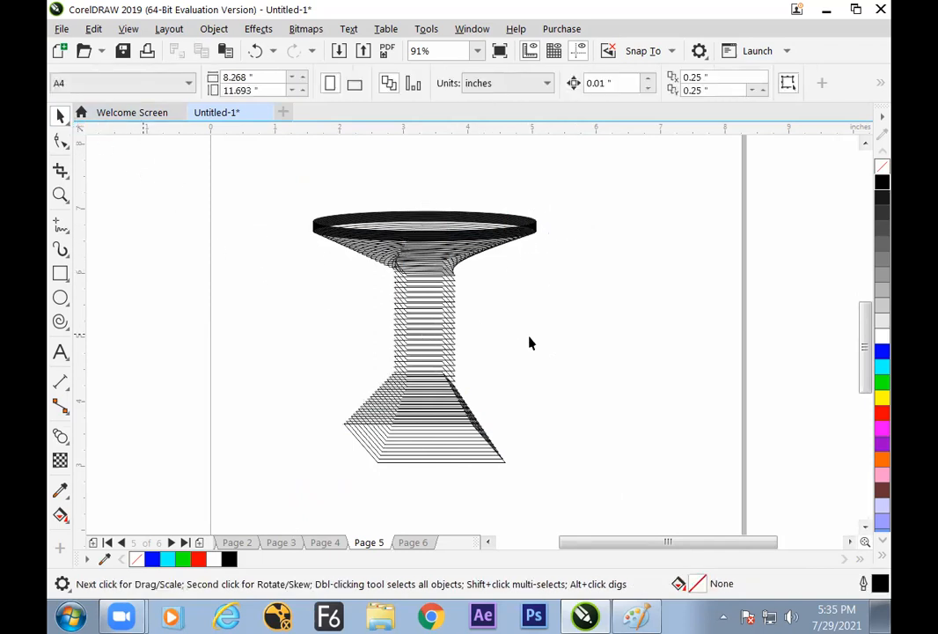
Shift the pedestal's base blend about 0.1 inch right and 0.1 inch down, and undo the move made after it
left_click(447, 387)
left_click_drag(447, 438, 456, 441)
left_click(446, 379)
left_click(471, 357)
left_click_drag(450, 363, 436, 359)
key("ctrl+z")
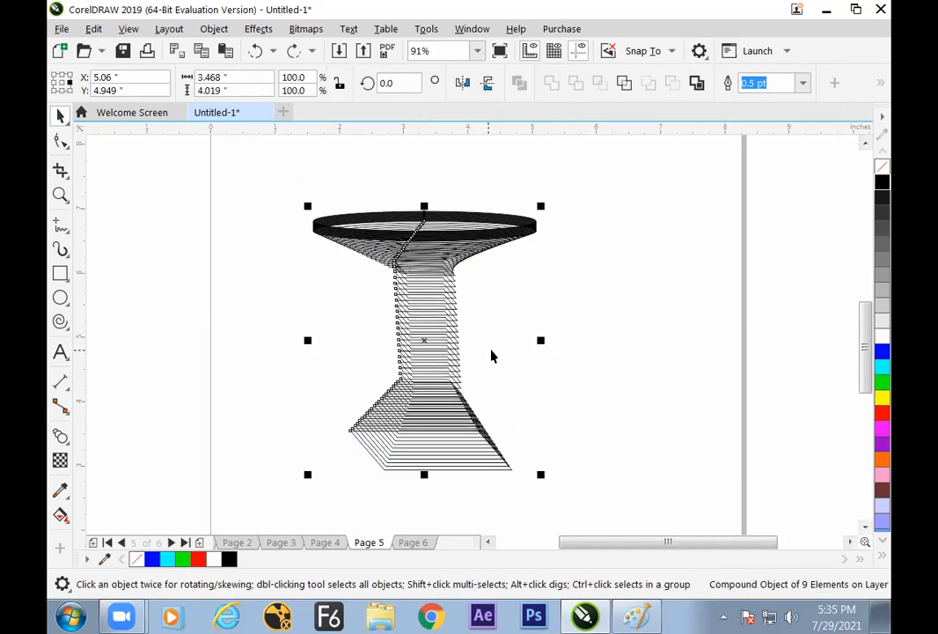
Fill the top ellipse of the tabletop with cyan
left_click(508, 328)
left_click(467, 217)
left_click(481, 183)
left_click(469, 213)
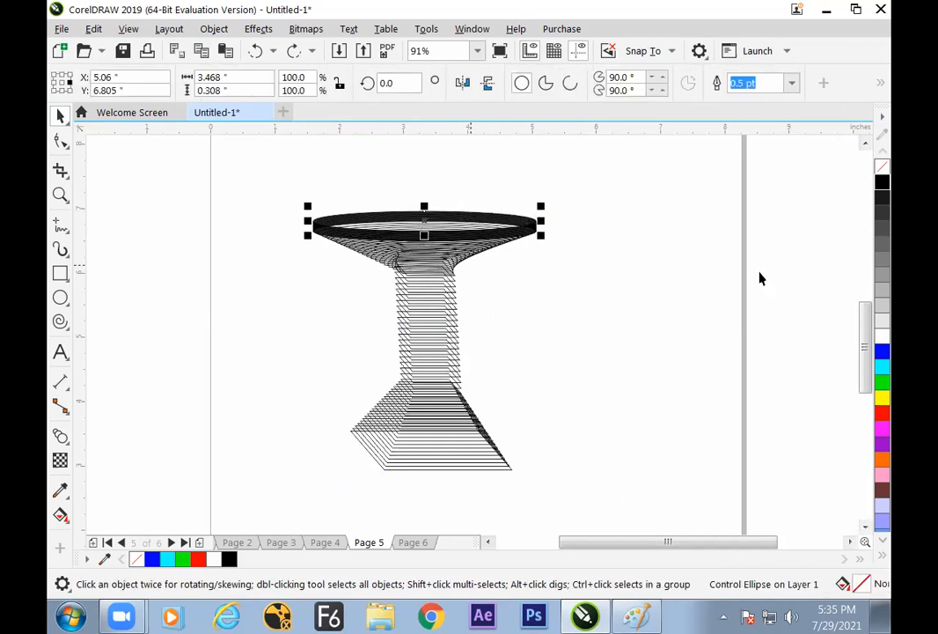
left_click(882, 366)
left_click(704, 346)
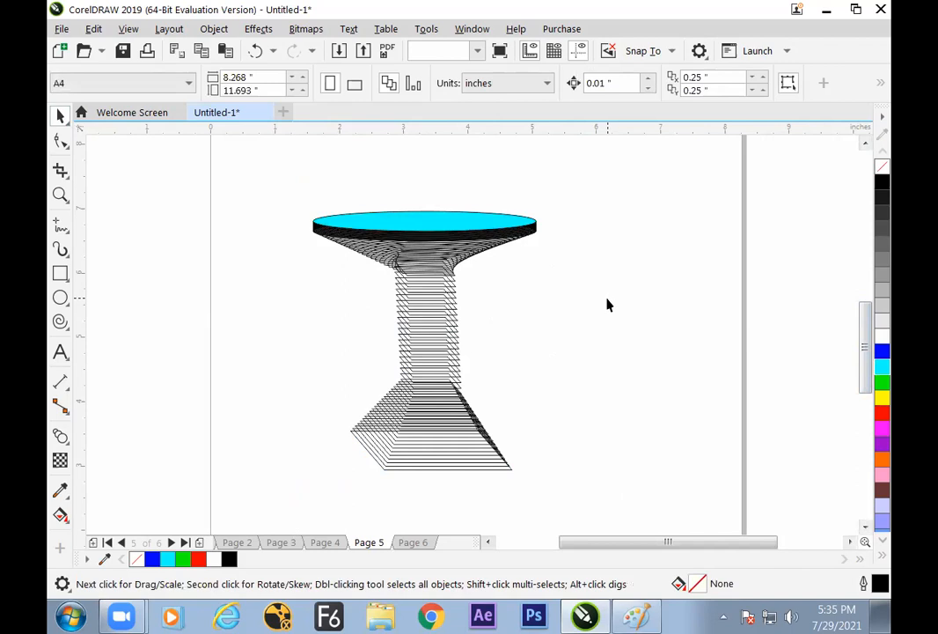
Increase the column blend to 87 steps
left_click(458, 327)
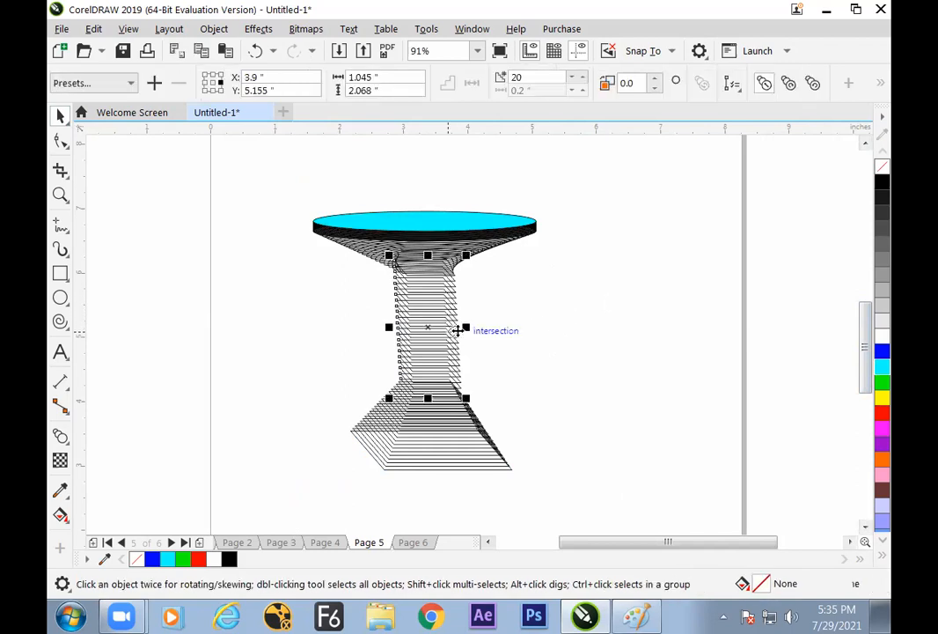
left_click(574, 77)
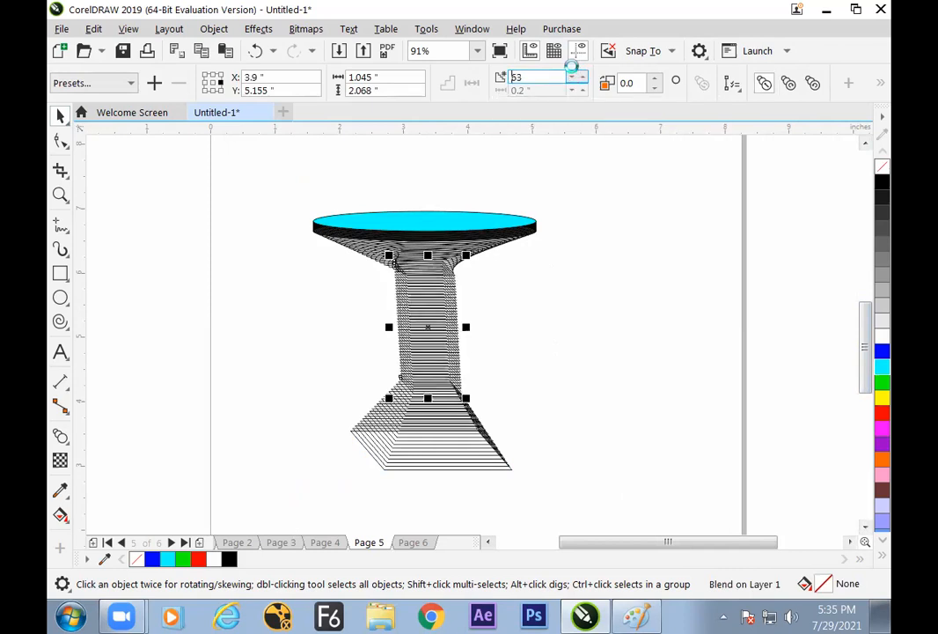
left_click(572, 78)
left_click(574, 85)
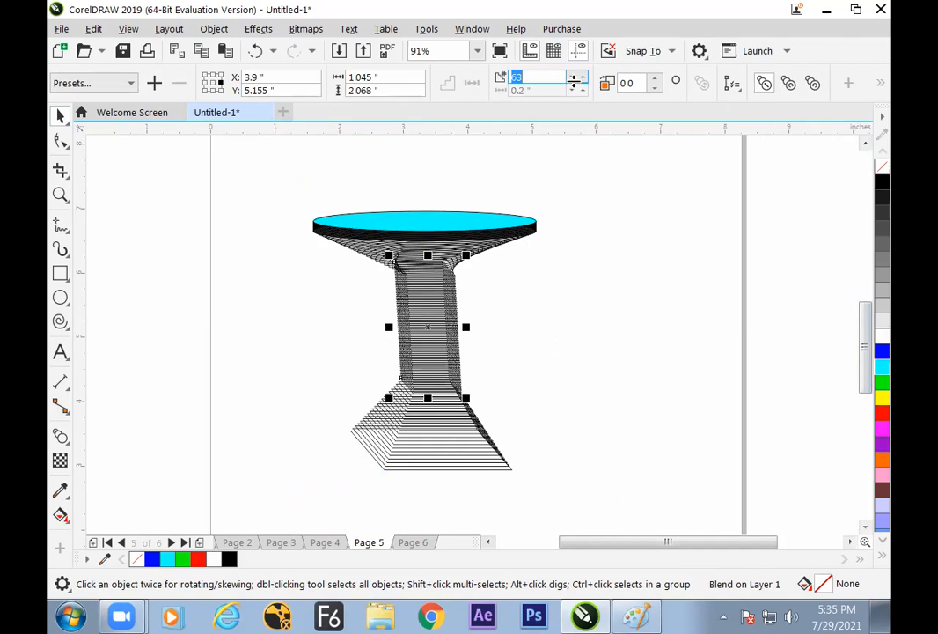
left_click(590, 297)
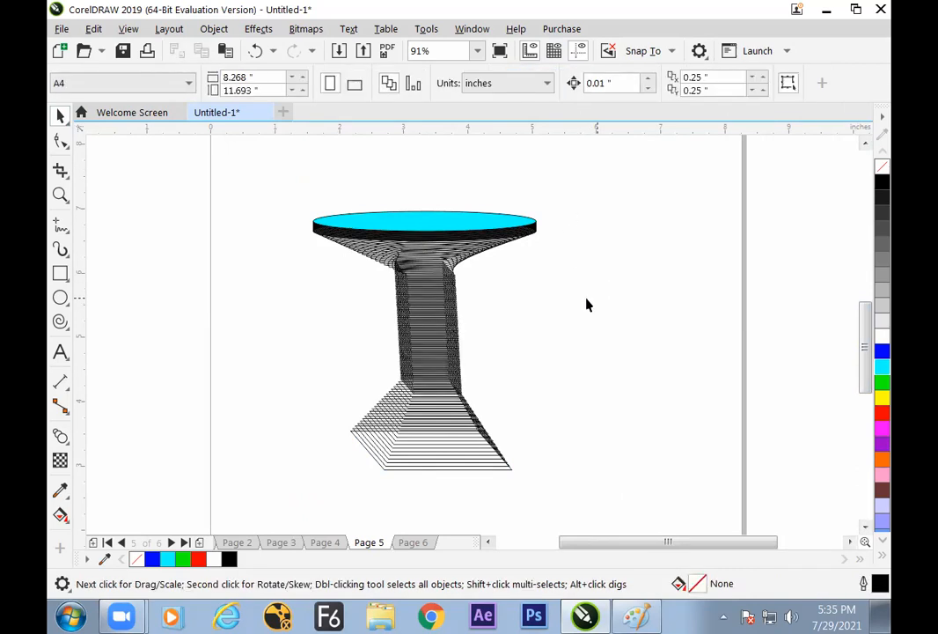
Increase the base blend to 78 steps and raise the number of steps in the flared blend under the tabletop
left_click(476, 434)
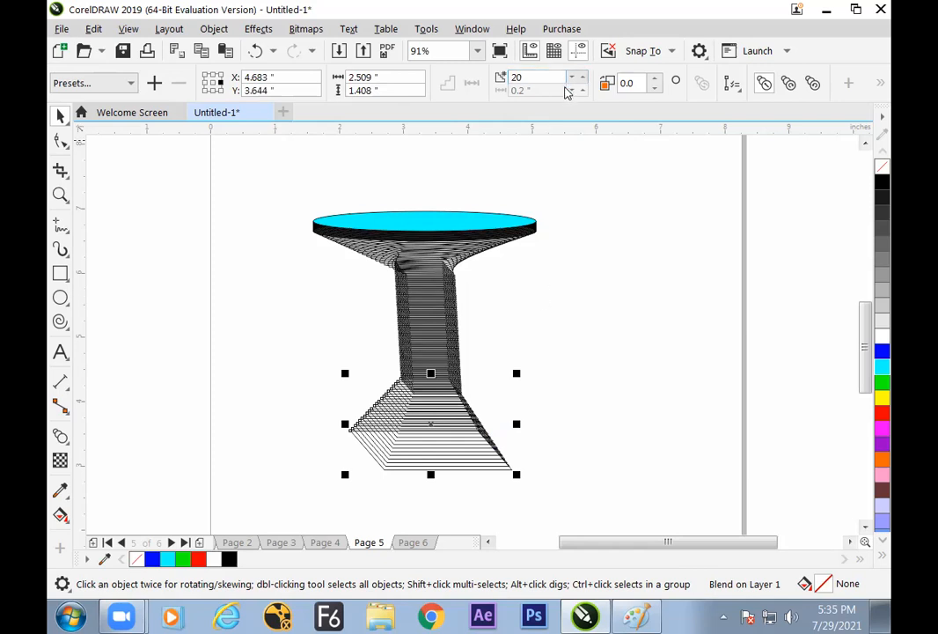
left_click_drag(575, 78, 572, 38)
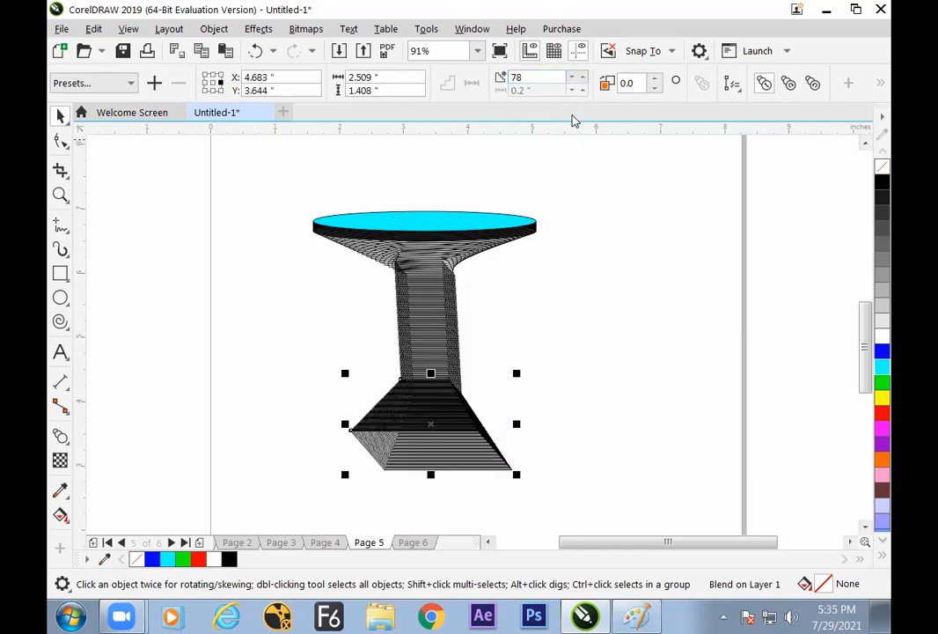
left_click(482, 250)
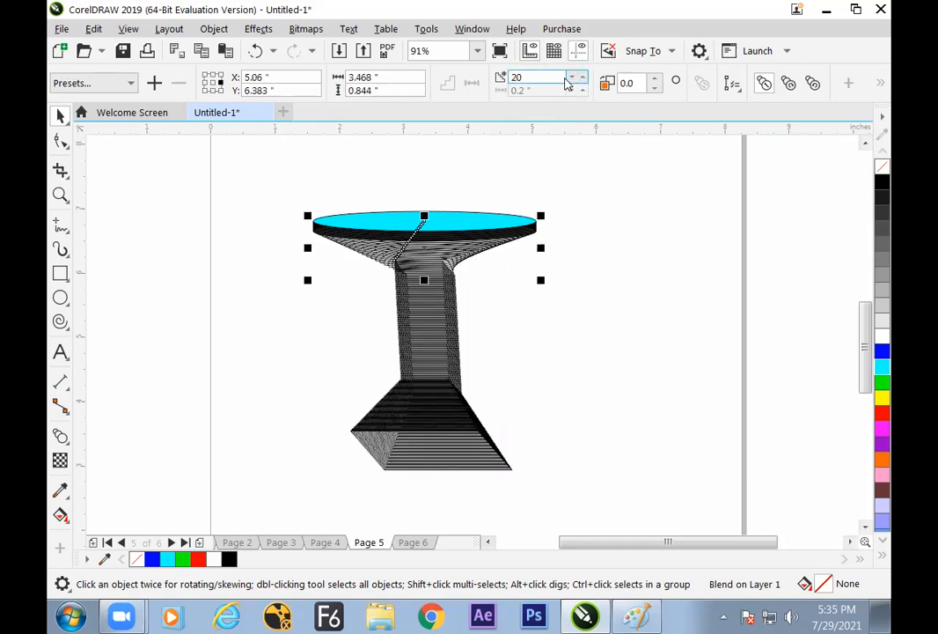
left_click_drag(571, 83, 572, 65)
left_click(618, 221)
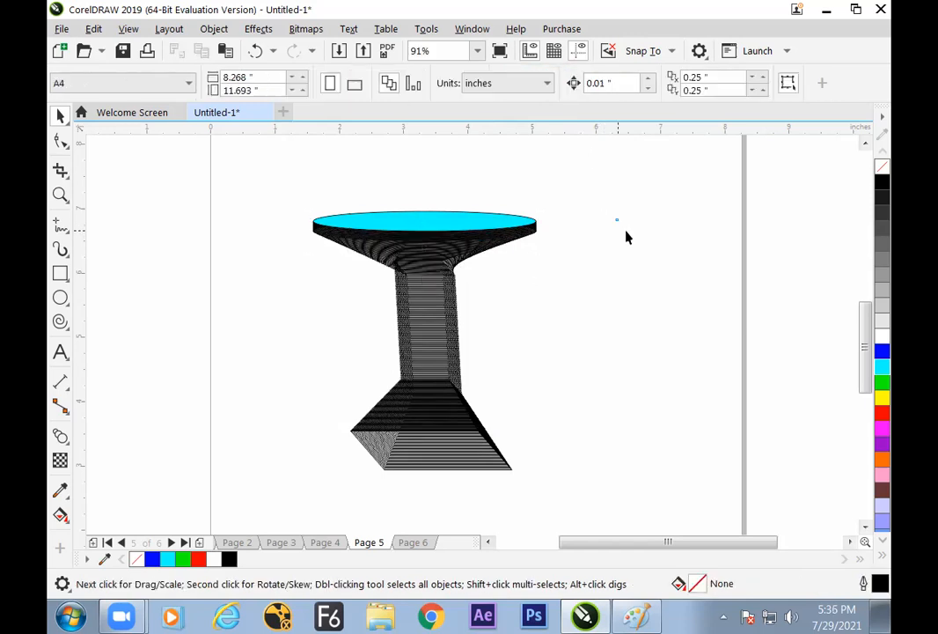
Scale the entire pedestal down proportionally and move it toward the left side of the page
left_click(439, 446)
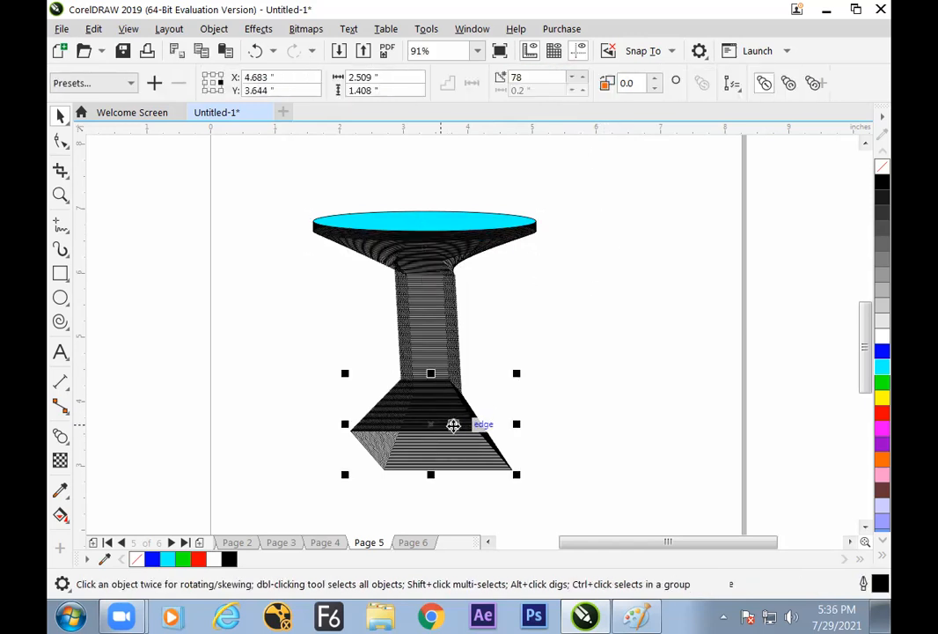
key("Escape")
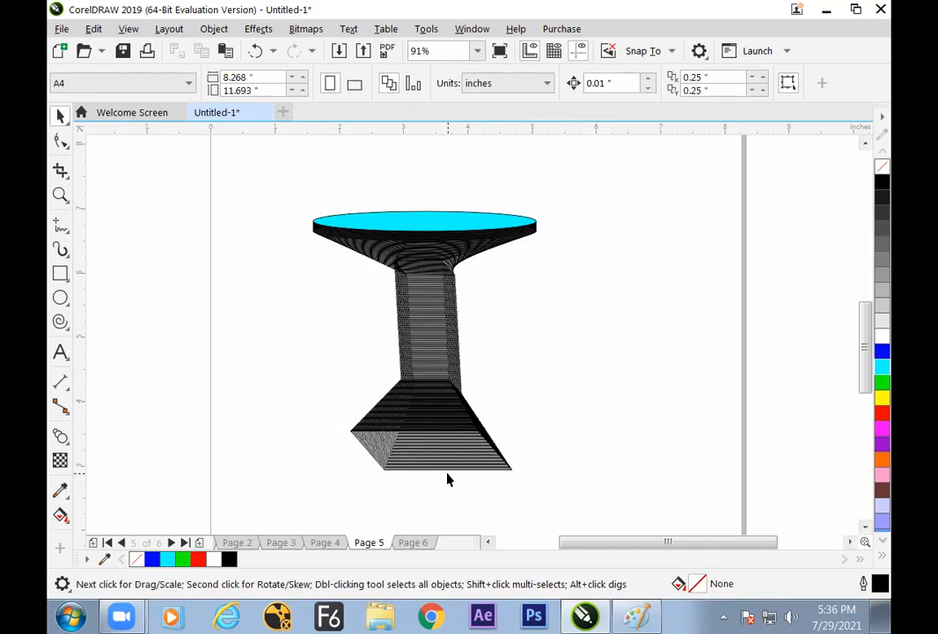
left_click(445, 469)
left_click(510, 324)
left_click_drag(272, 182, 615, 530)
left_click_drag(540, 459, 465, 389)
left_click_drag(435, 355, 327, 402)
left_click(458, 379)
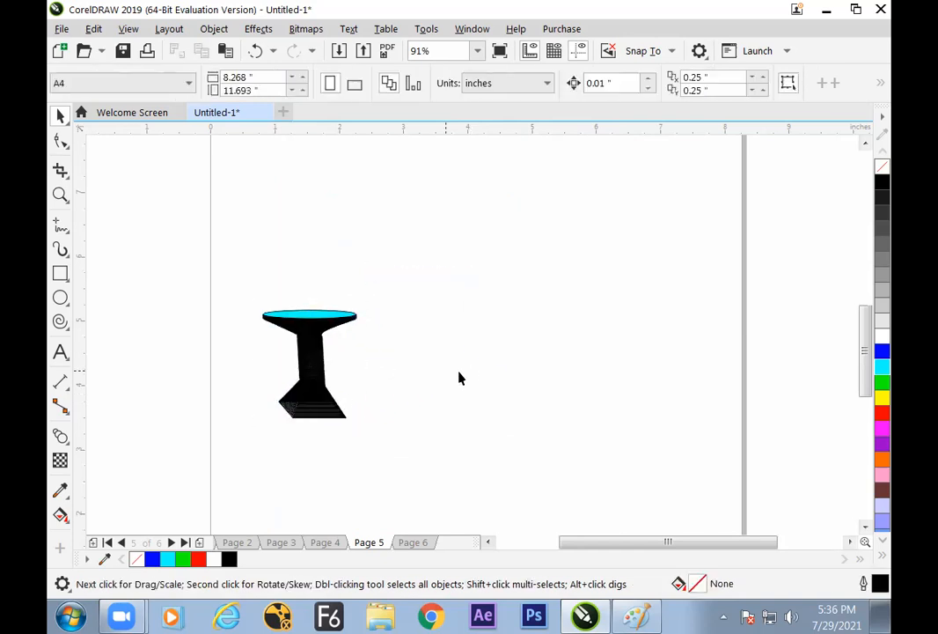
Select the entire reduced pedestal and enlarge it proportionally at the left side of the page
left_click(317, 366)
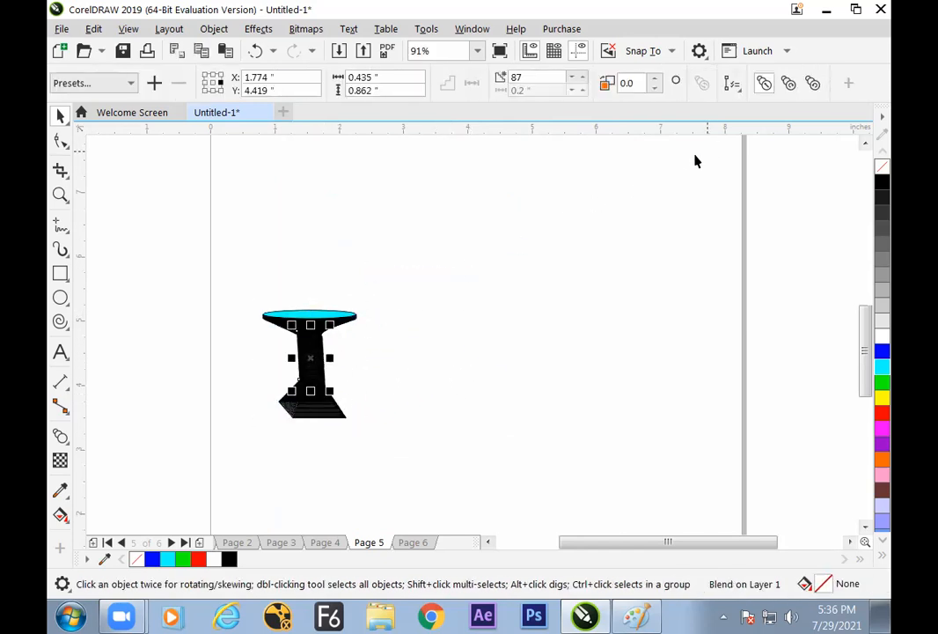
left_click(615, 270)
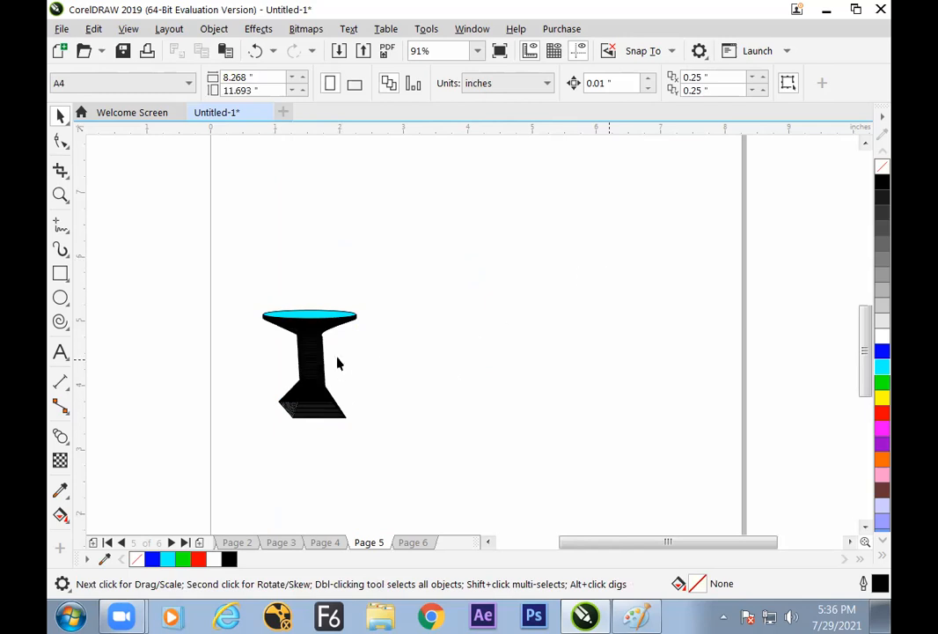
left_click(341, 410)
left_click_drag(245, 287, 399, 441)
left_click(399, 441)
left_click_drag(326, 363, 322, 327)
left_click(422, 426)
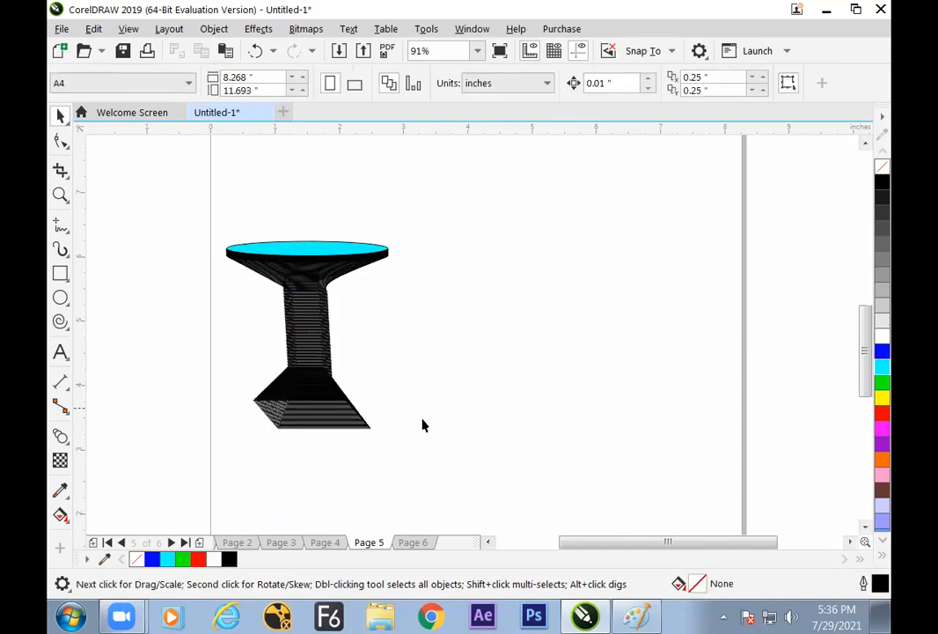
Review the blend examples on the other pages and add a new blank page 7 at the end
left_click(413, 542)
left_click(369, 542)
left_click(324, 542)
left_click(281, 542)
left_click(244, 543)
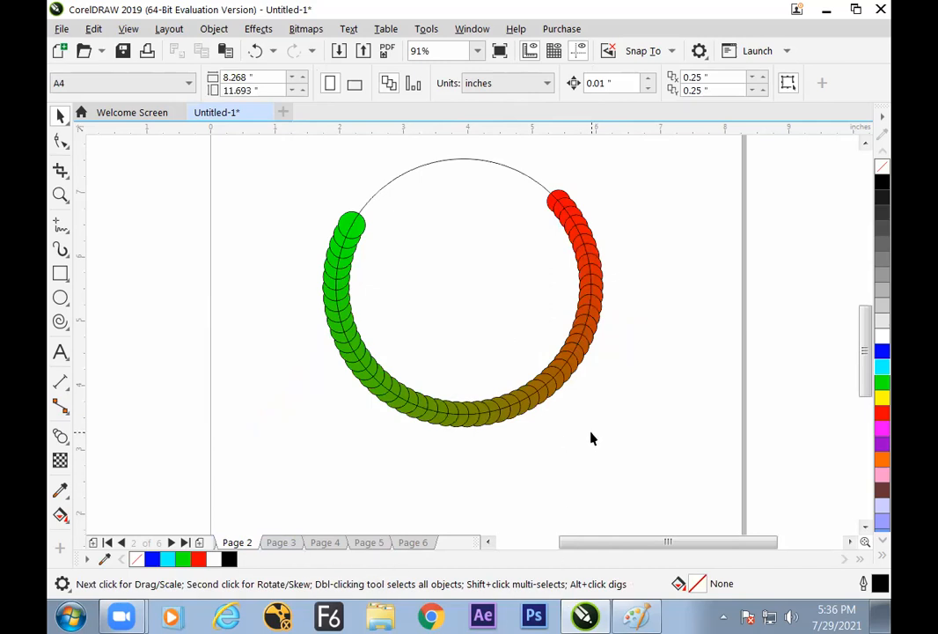
left_click(421, 542)
left_click(199, 544)
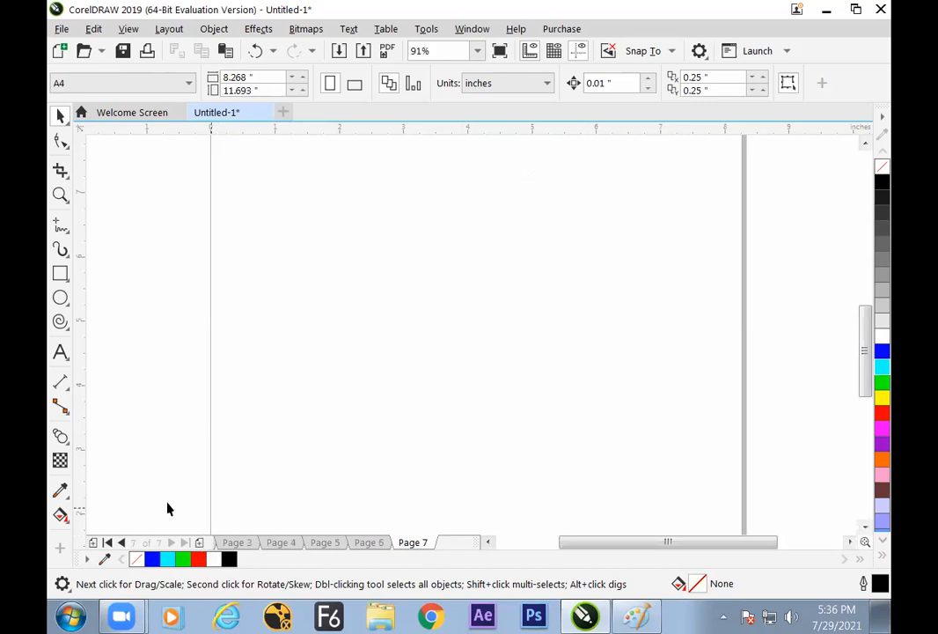
Draw a circle about 1.76 inches in diameter on page 7 and select it for distortion with the Distort tool
left_click(60, 436)
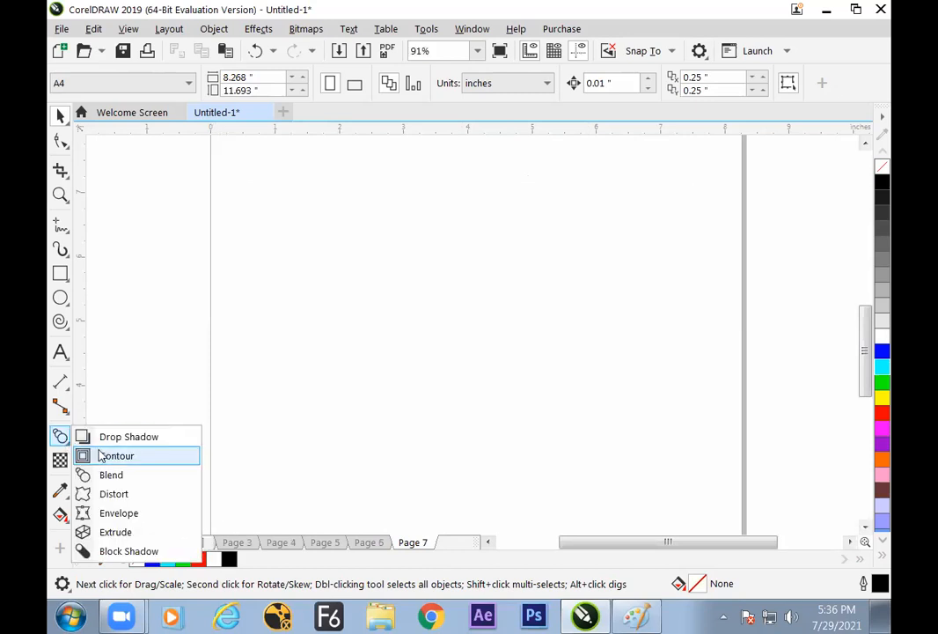
left_click(114, 494)
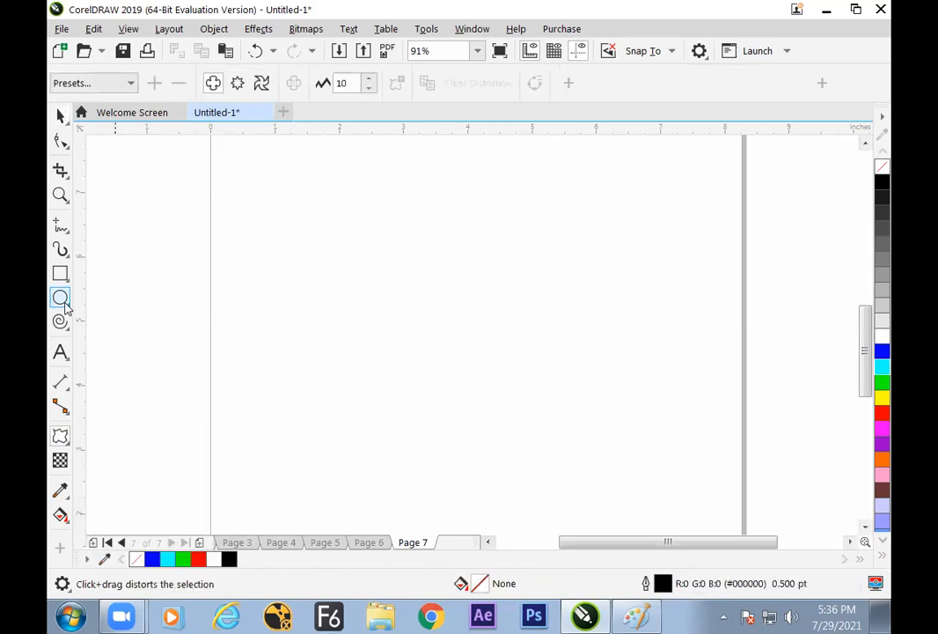
left_click(60, 297)
left_click_drag(357, 289, 418, 349)
left_click(59, 117)
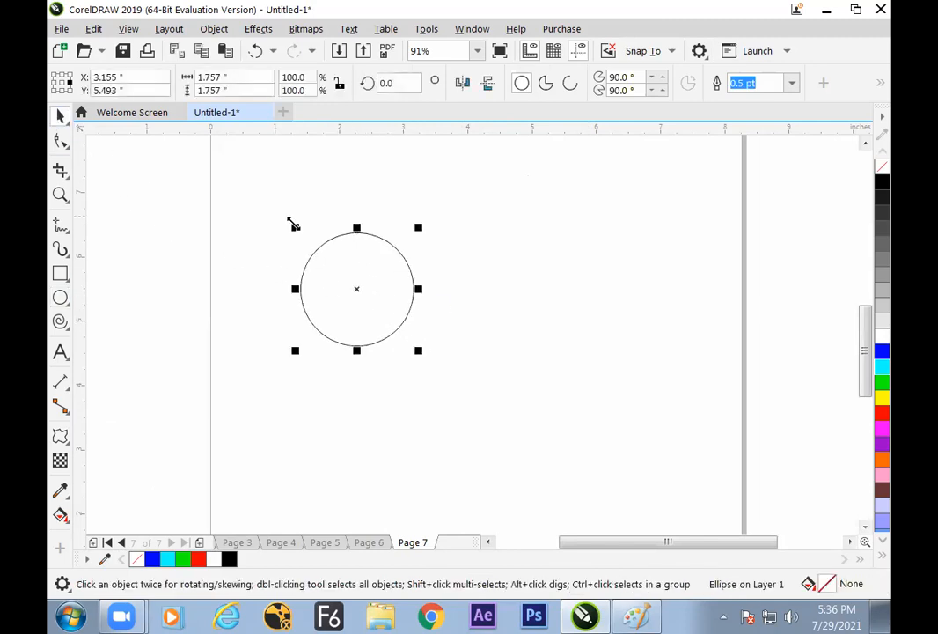
left_click(459, 292)
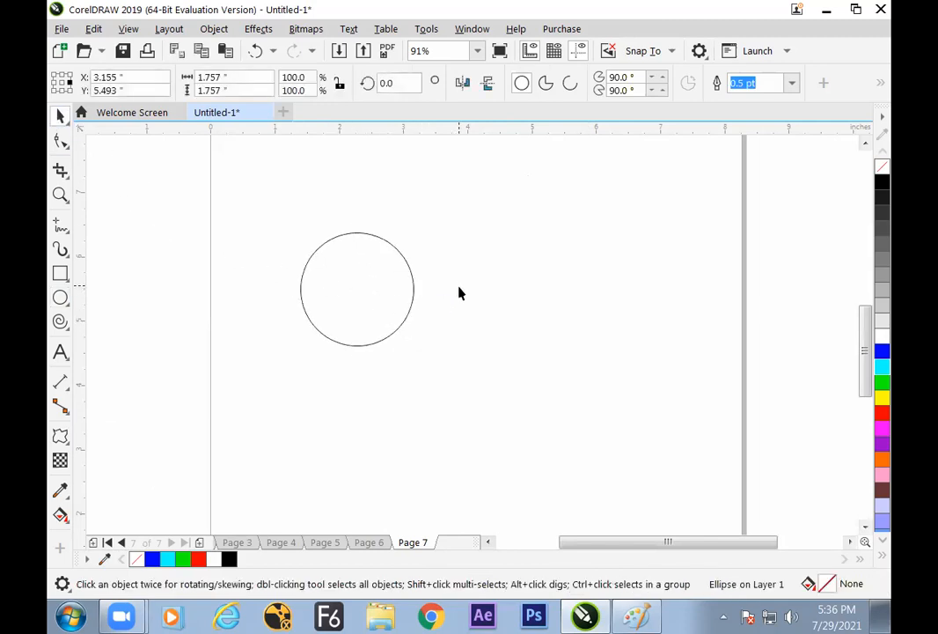
left_click(402, 291)
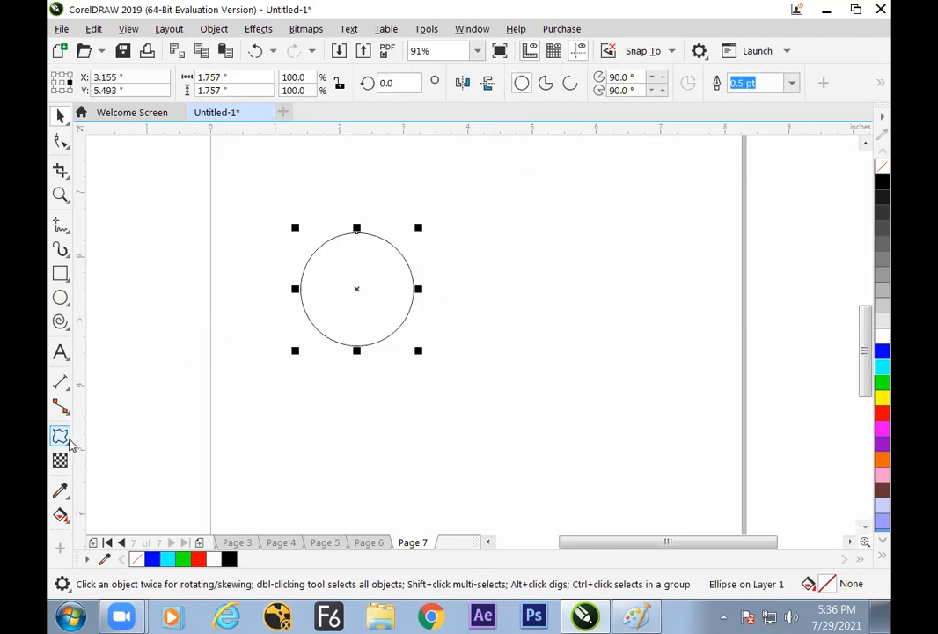
left_click(61, 437)
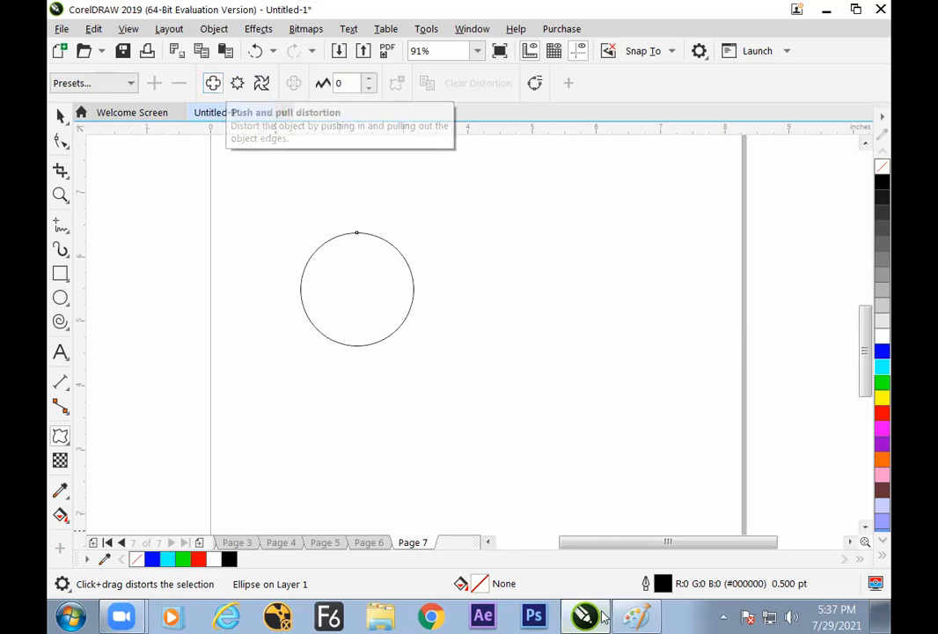
Switch to Paint and write a circled "Distort" in black beside the Blend diagram, with branches for "Push & Pull" and "Zipper"
left_click(639, 617)
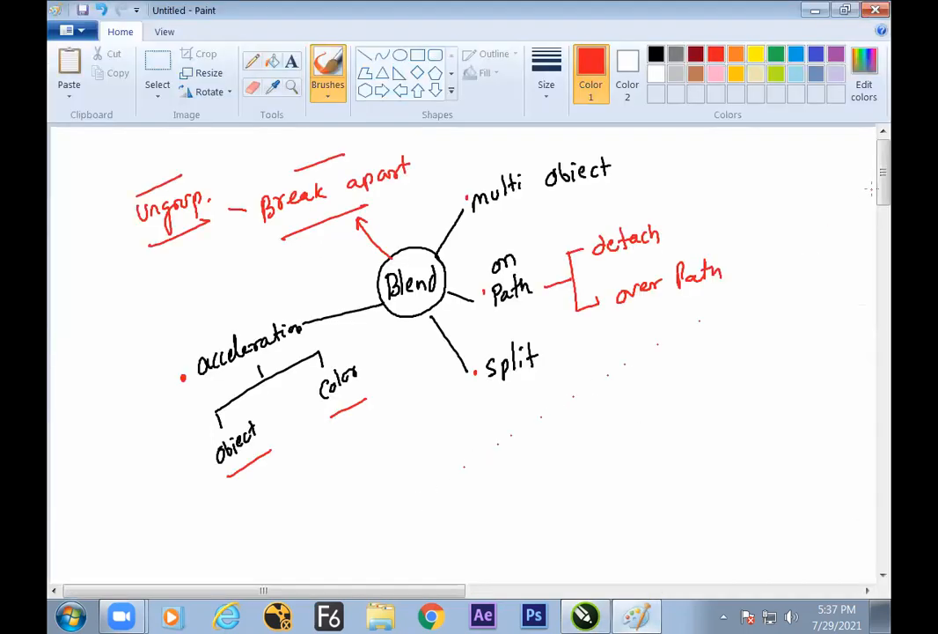
scroll(870, 188, "down", 5)
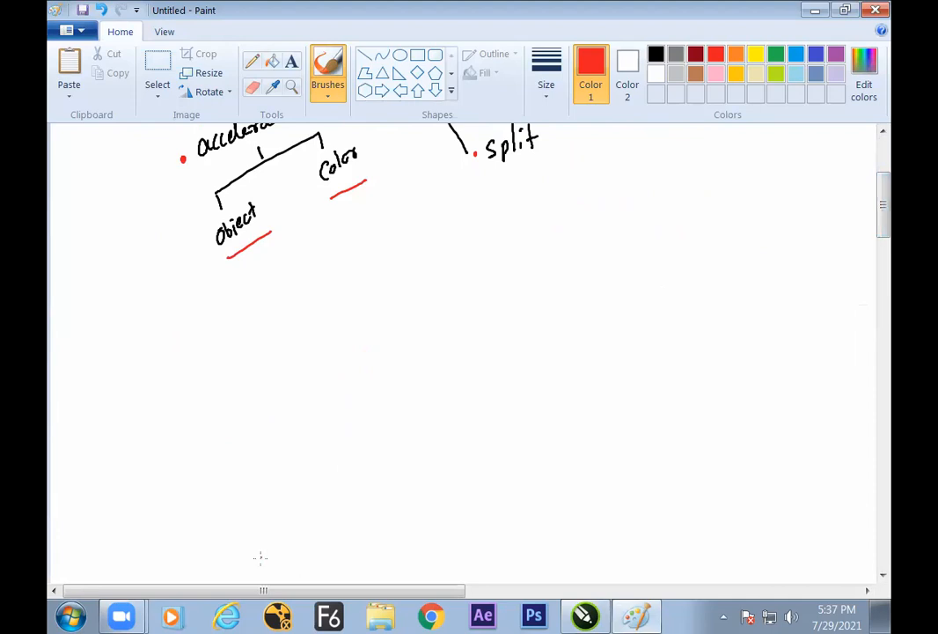
left_click_drag(263, 592, 353, 591)
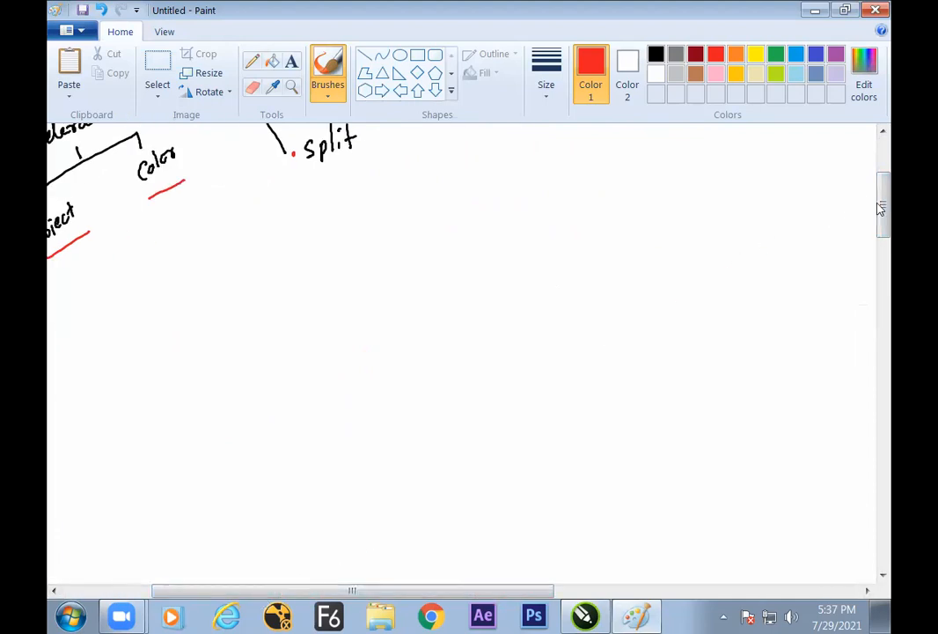
left_click_drag(880, 208, 880, 176)
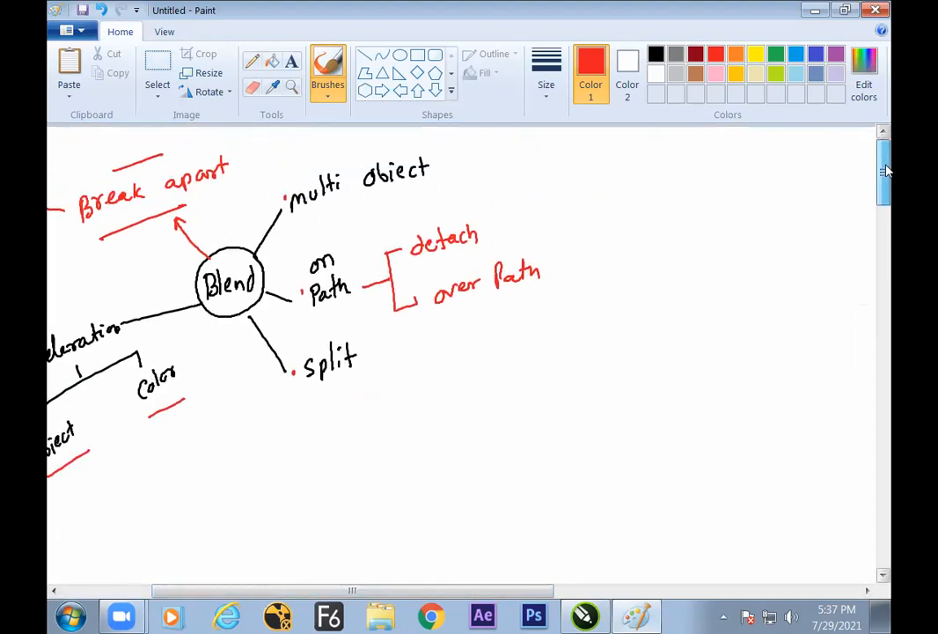
left_click(656, 56)
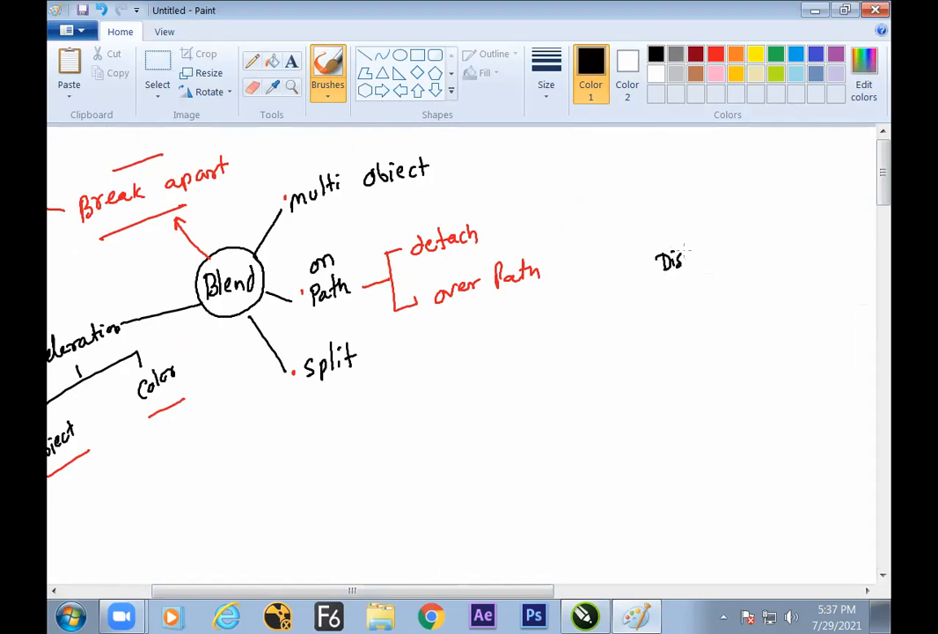
mouse_move(692, 220)
left_mouse_down()
mouse_move(706, 286)
mouse_move(724, 230)
left_mouse_up()
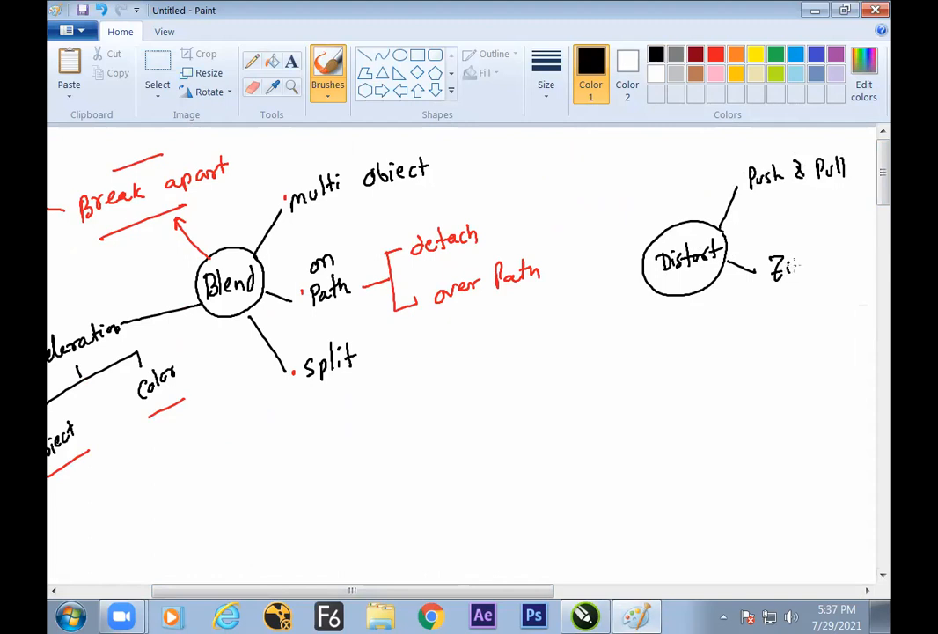
Add a third branch labelled "Twister" to the Distort diagram, checking the distortion types in CorelDRAW
left_click_drag(715, 294, 752, 341)
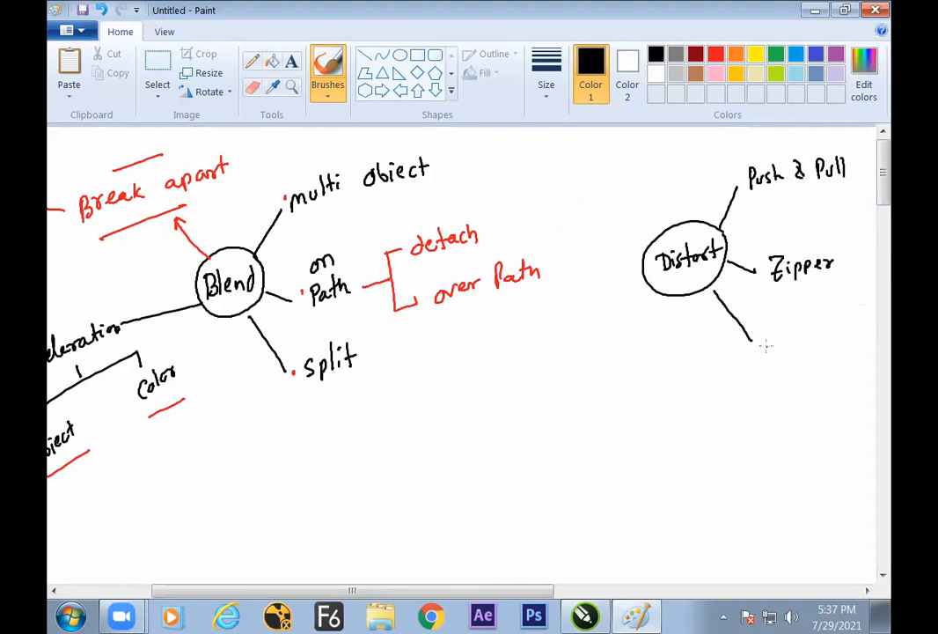
left_click(585, 616)
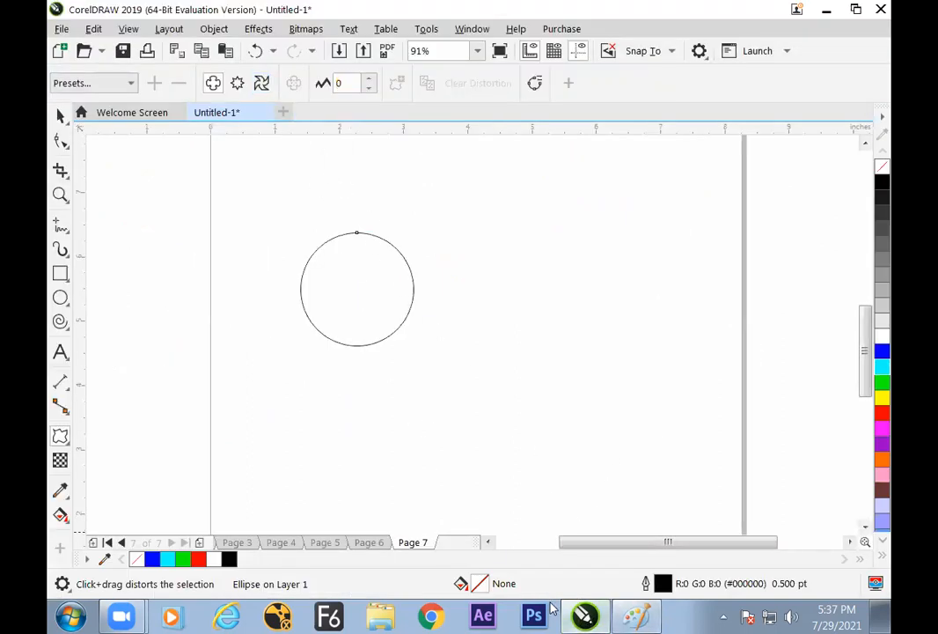
left_click(637, 616)
mouse_move(777, 327)
left_mouse_down()
mouse_move(777, 345)
mouse_move(831, 330)
left_mouse_up()
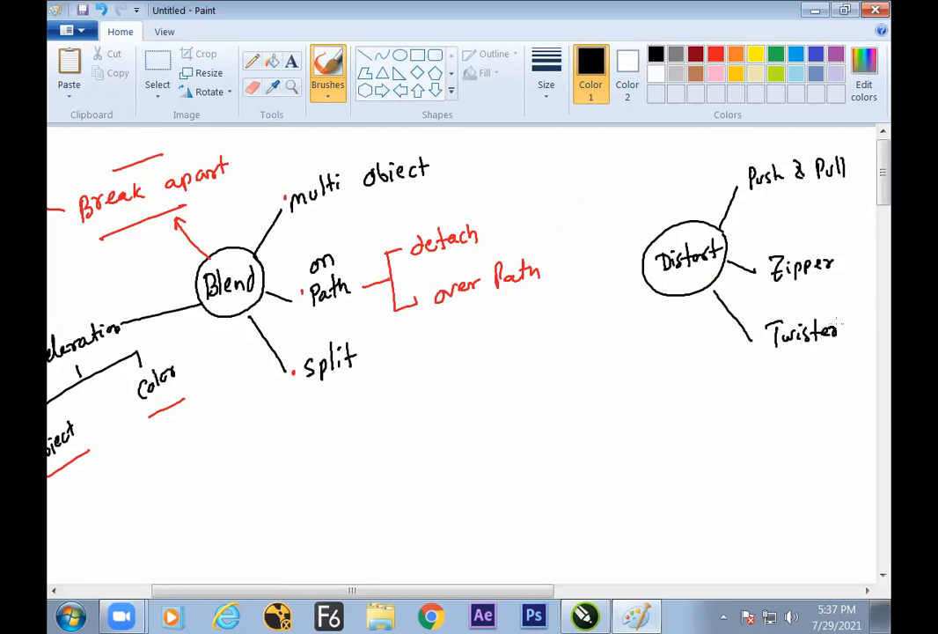
Draw an empty two-way bracket beside "Zipper" and mark "Push & Pull" with lines above and below
left_click_drag(419, 591, 492, 588)
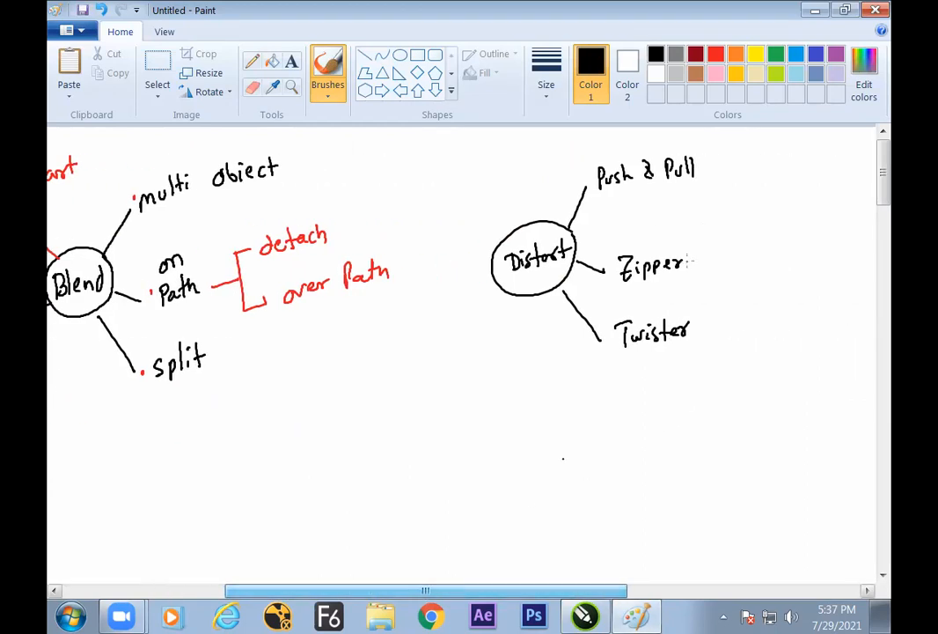
left_click_drag(725, 230, 736, 228)
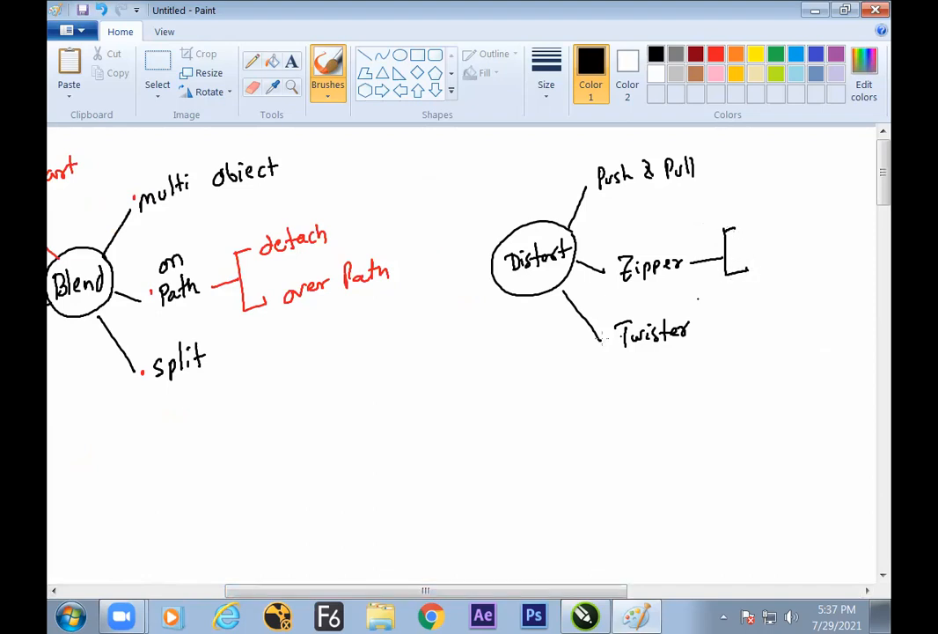
left_click_drag(599, 208, 701, 186)
left_click_drag(586, 161, 651, 149)
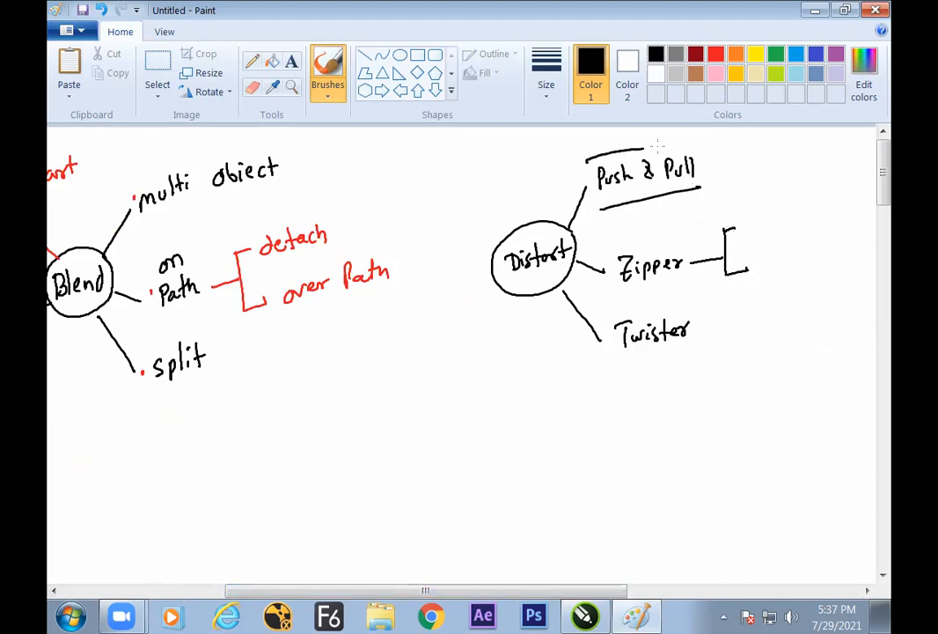
Switch to CorelDRAW and try push and pull distortions on the circle from different starting points, undoing each one
key("alt+Tab")
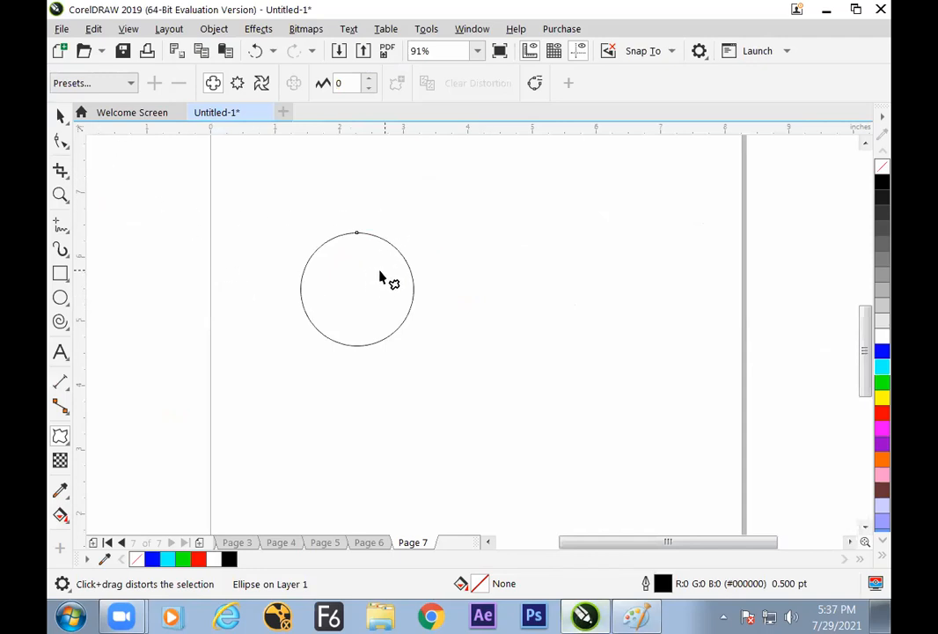
left_click_drag(390, 269, 363, 303)
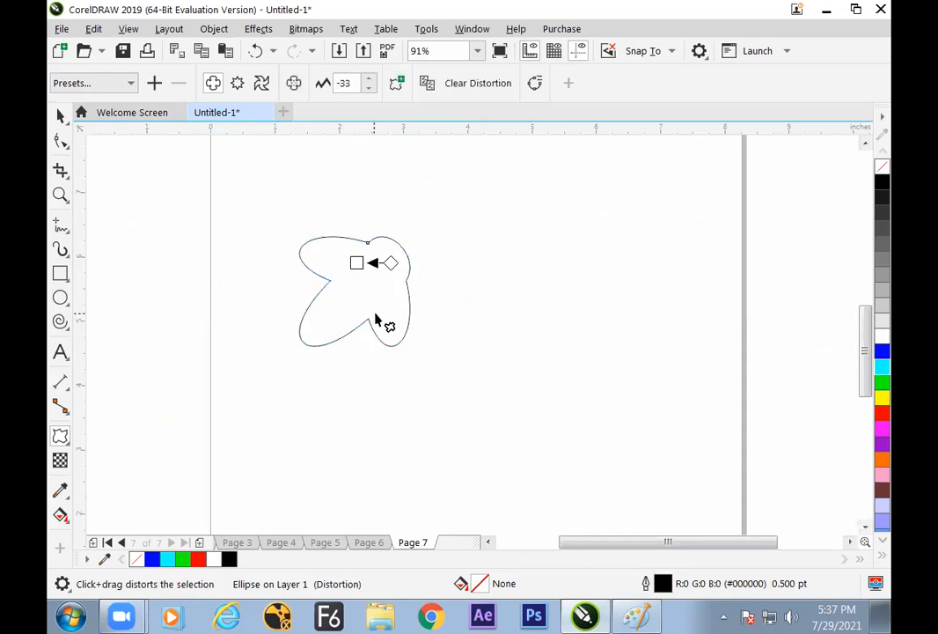
key("ctrl+z")
left_click(358, 345)
left_click_drag(358, 298, 397, 334)
key("ctrl+z")
Distort the circle from its centre into four petals with a push and pull amplitude of -79 and move it slightly left
left_click_drag(359, 295, 275, 315)
key("ctrl+z")
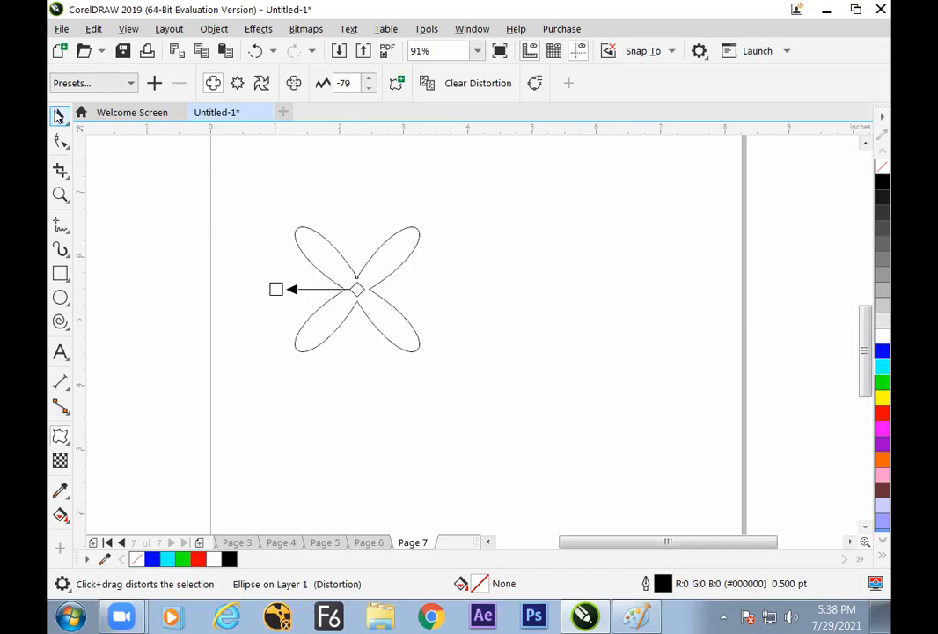
left_click(60, 115)
left_click_drag(388, 274, 370, 279)
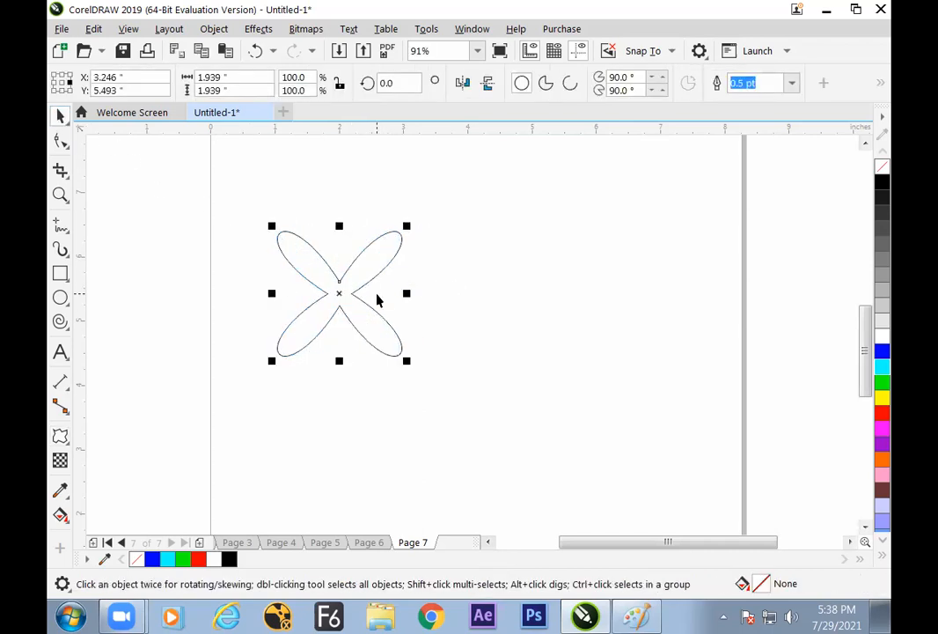
Draw a regular polygon about 2.14 inches wide to the right of the four-petal shape and set it to 8 sides
left_click(65, 300)
left_click(115, 318)
left_click(63, 324)
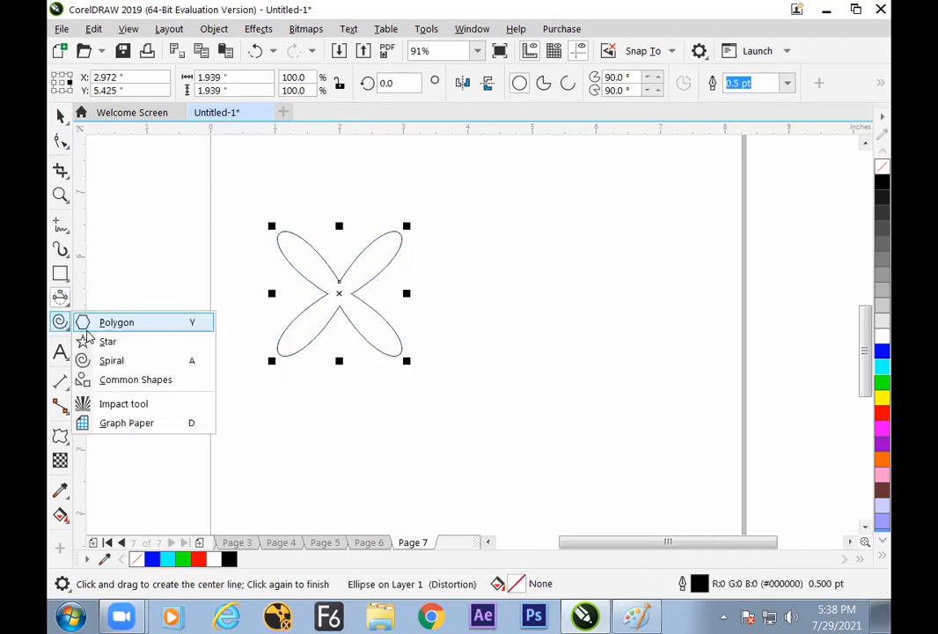
left_click(116, 325)
left_click_drag(579, 295, 641, 333)
type("9")
key("Return")
type("8")
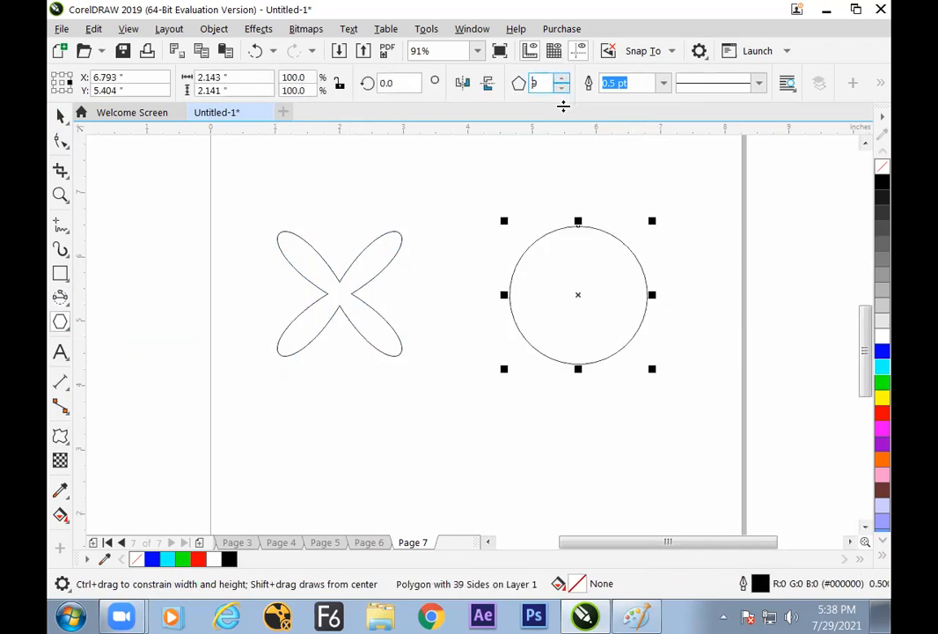
key("Return")
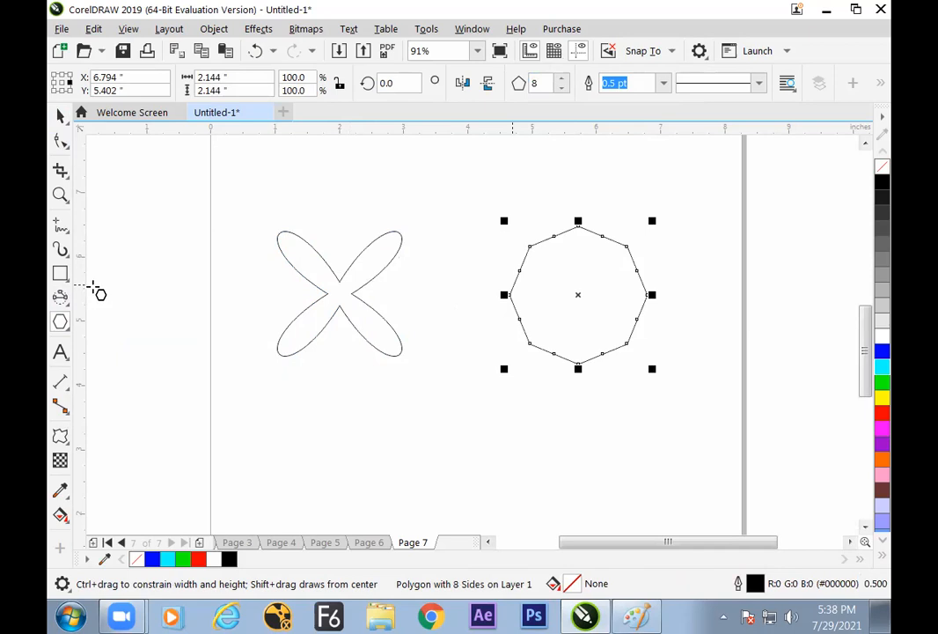
Copy the four-petal shape's distortion onto the octagon and fill the resulting flower with cyan
left_click(61, 116)
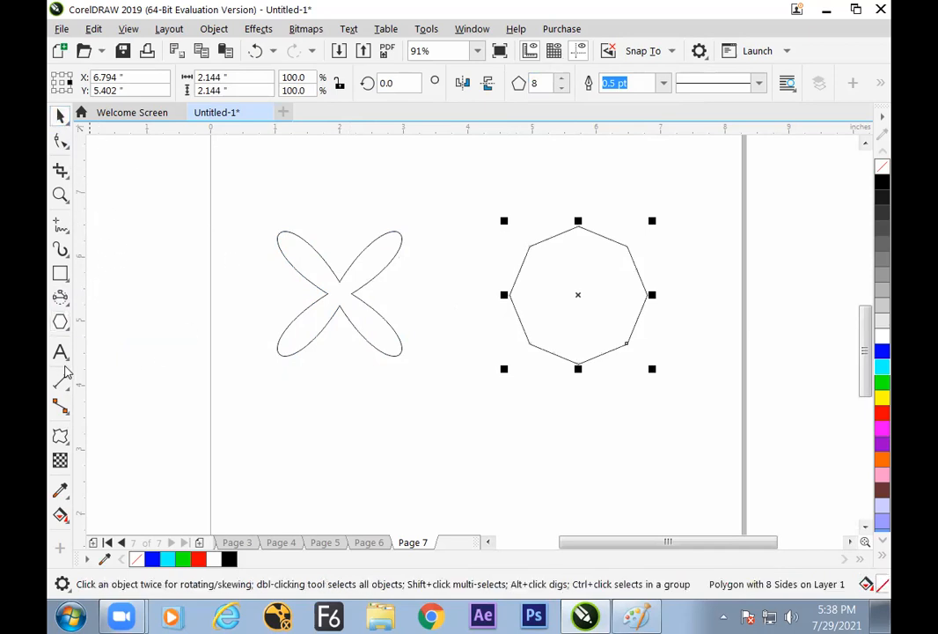
left_click(60, 435)
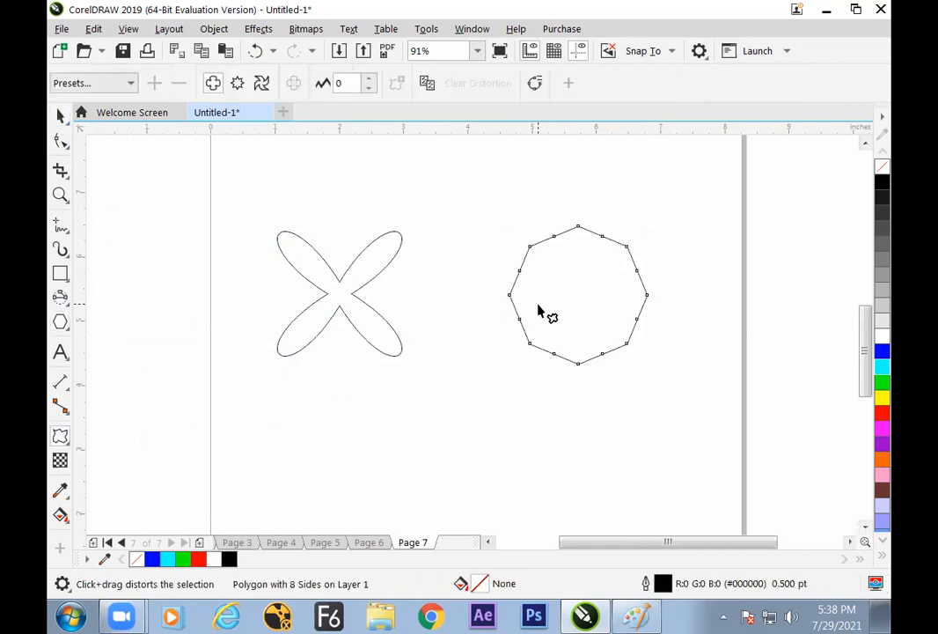
left_click(431, 86)
left_click(374, 263)
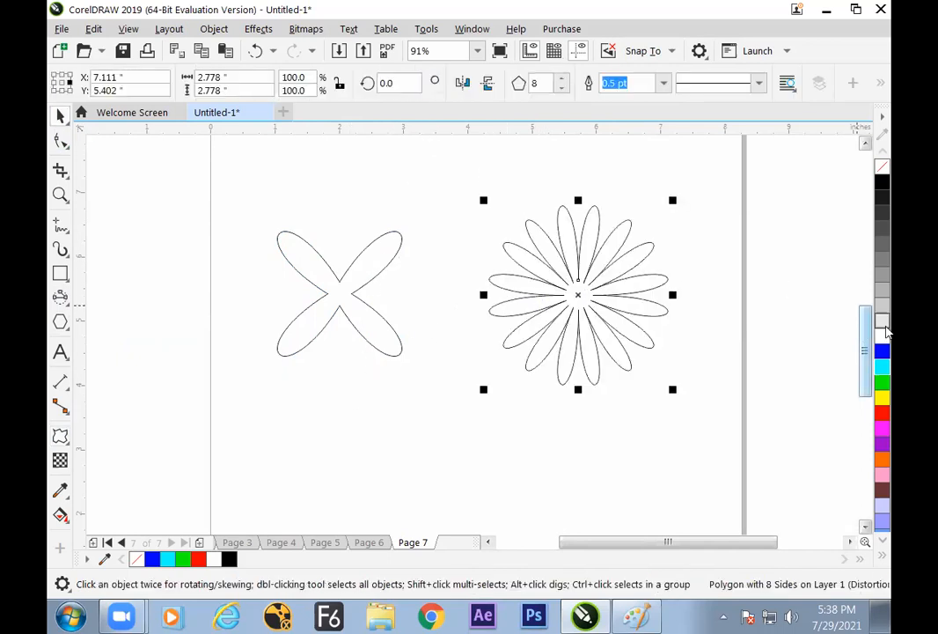
left_click(881, 367)
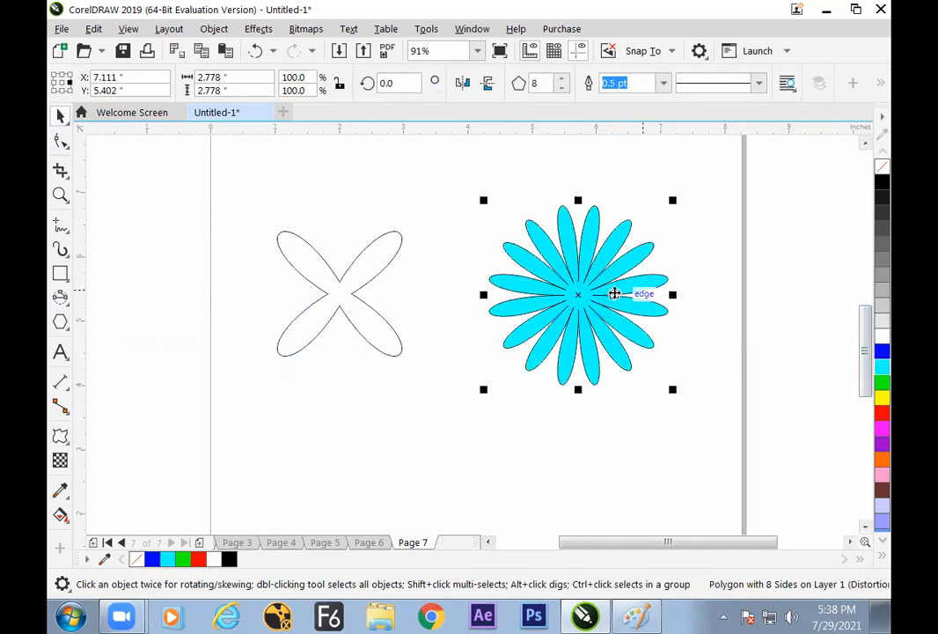
Review the push and pull distortion settings of the cyan flower with the Distort tool and deselect the flower
left_click(64, 444)
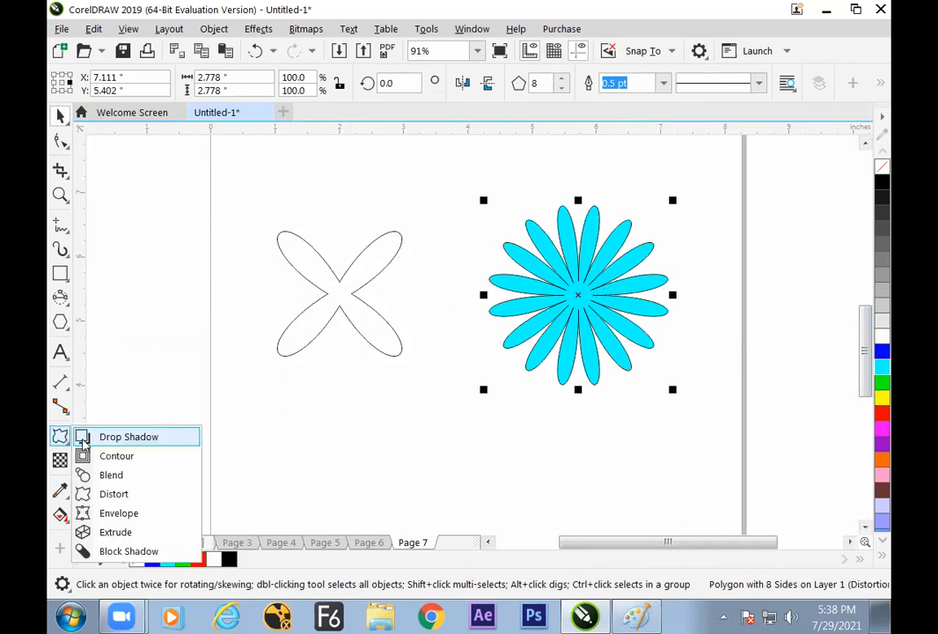
left_click(115, 499)
key("space")
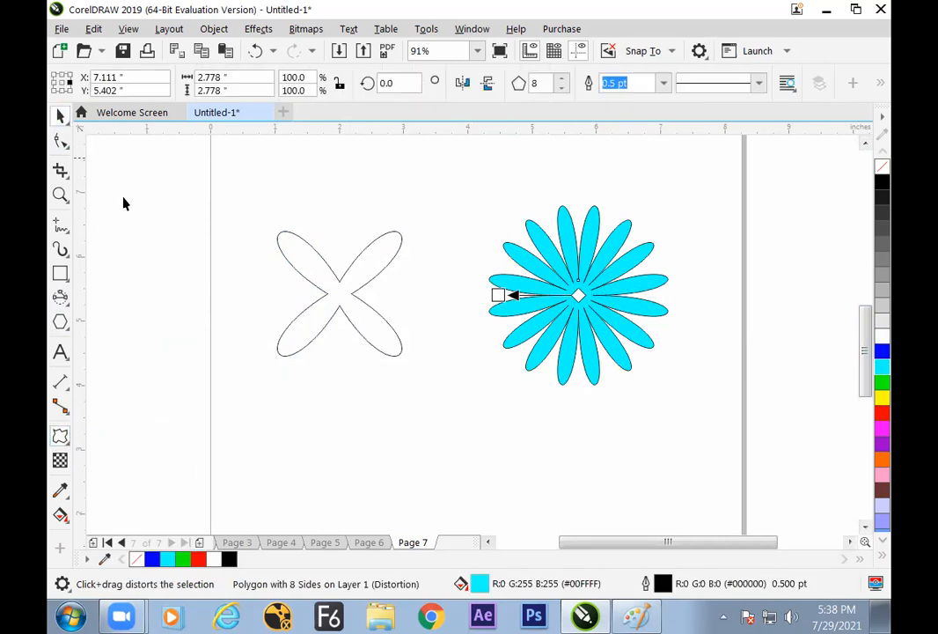
left_click(60, 436)
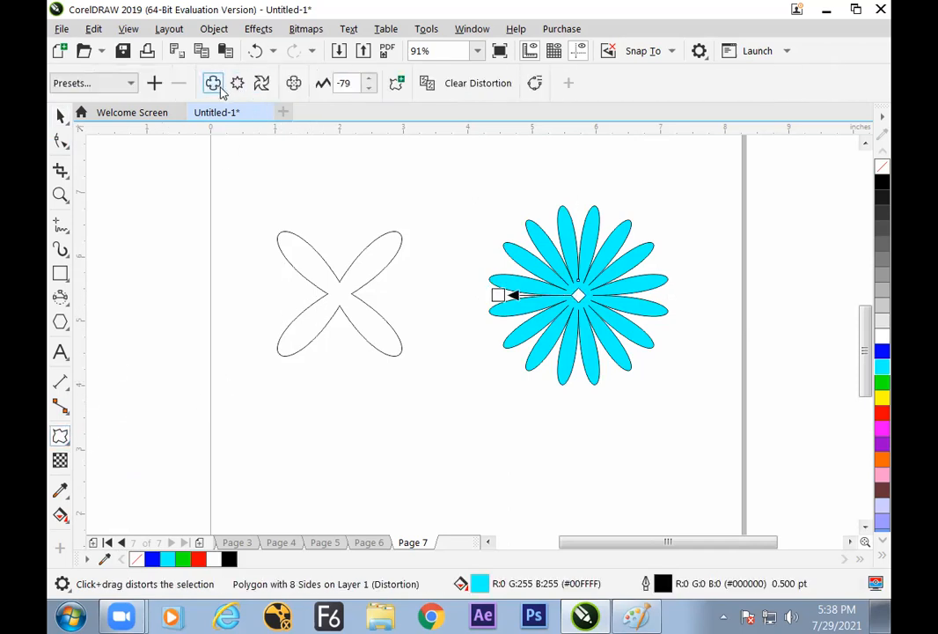
key("space")
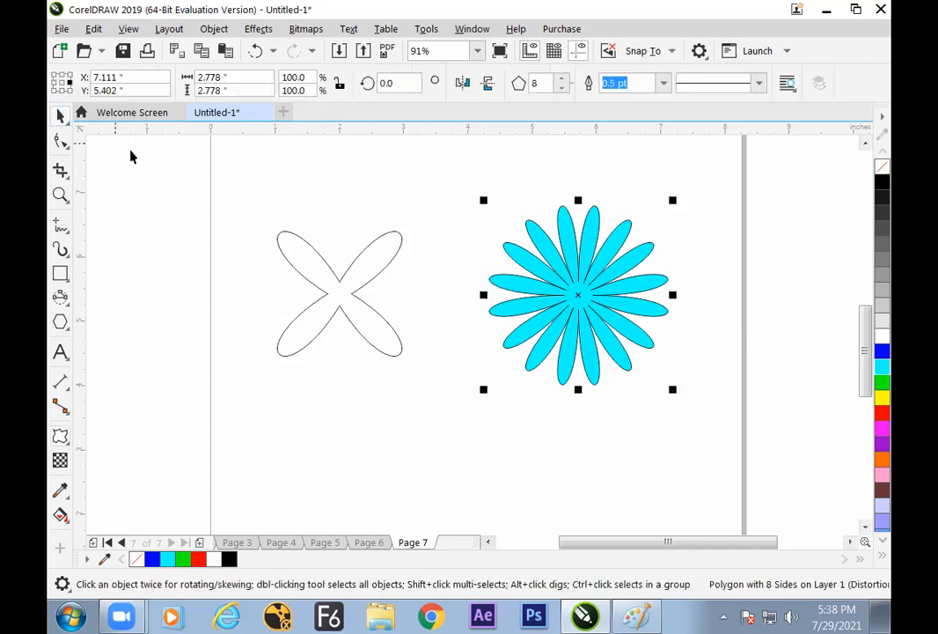
left_click(352, 420)
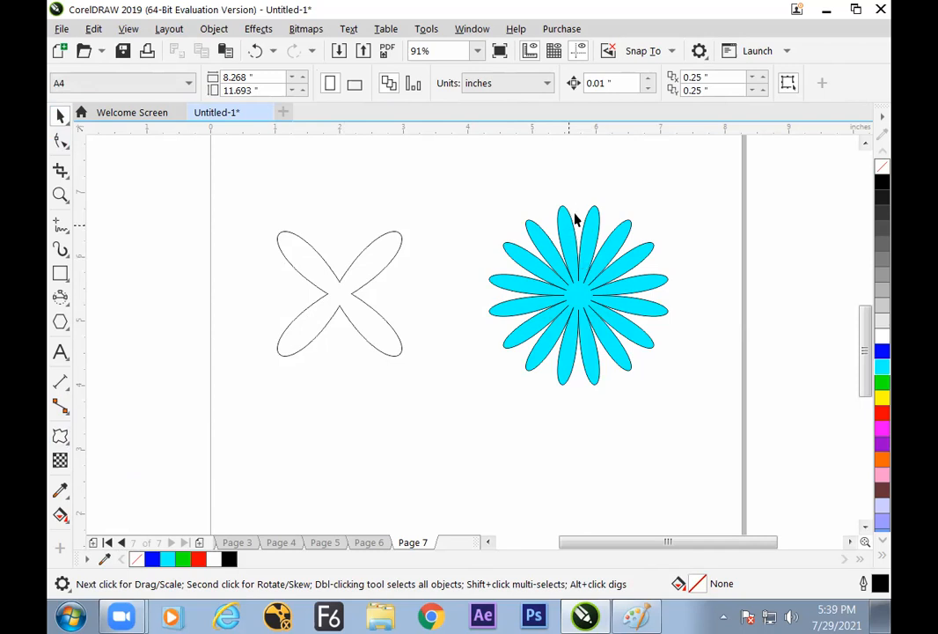
Move the cyan flower slightly left and down on the page and keep it selected
mouse_move(582, 290)
left_mouse_down()
mouse_move(568, 278)
mouse_move(576, 293)
left_mouse_up()
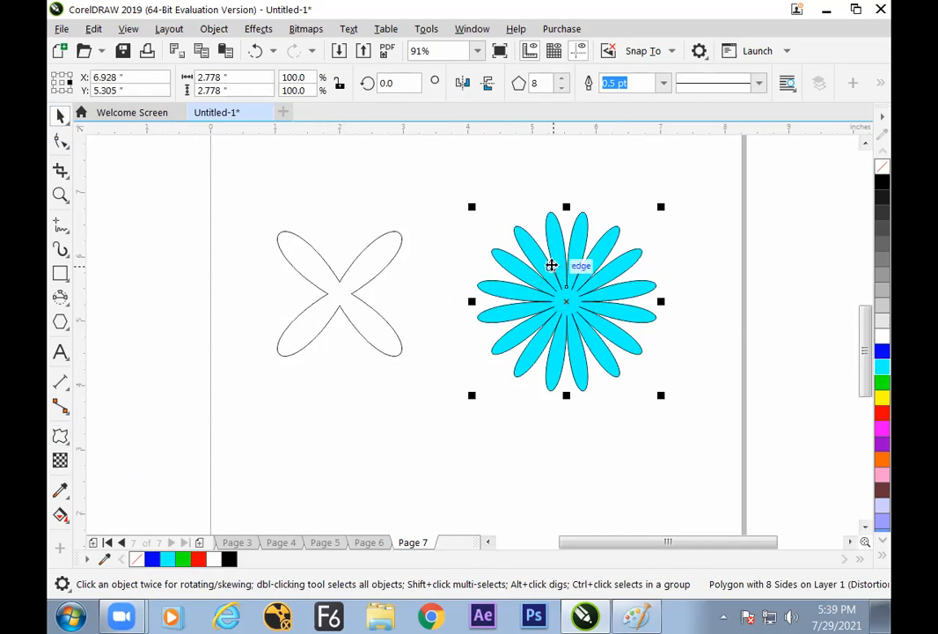
left_click(547, 203)
left_click(552, 231)
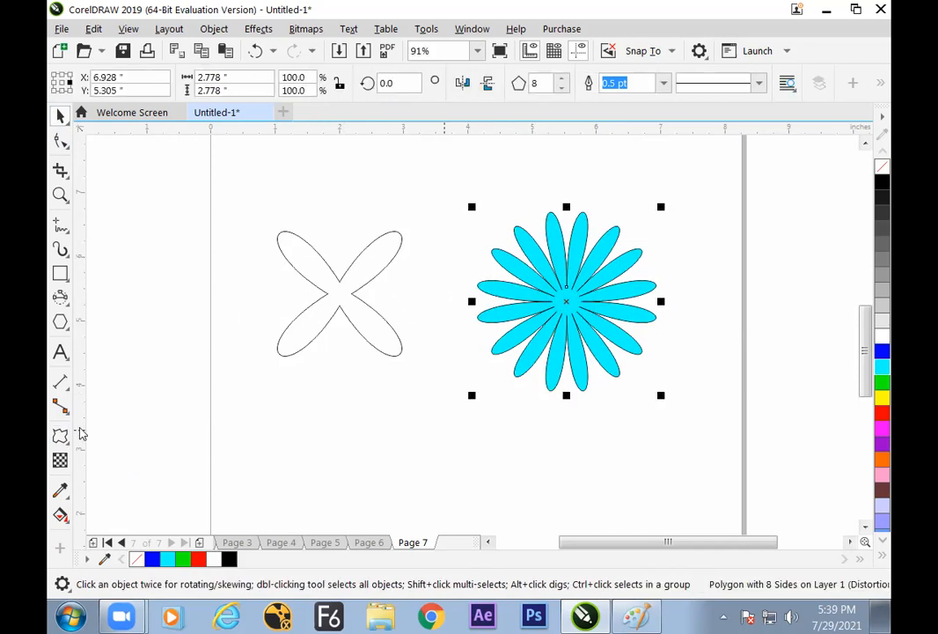
Try clearing the distortion of the cyan flower and undo the clearing
left_click(60, 440)
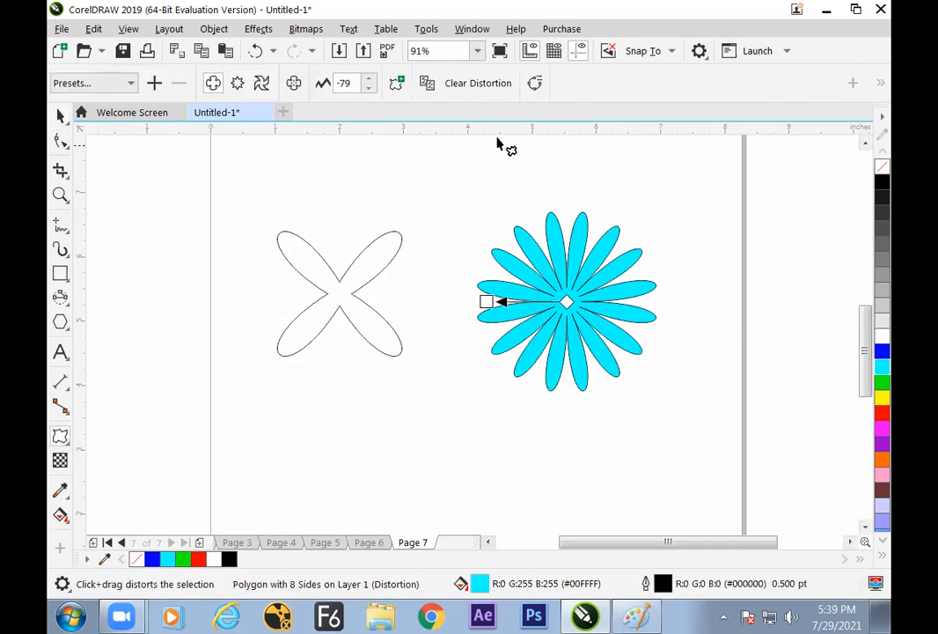
left_click(478, 90)
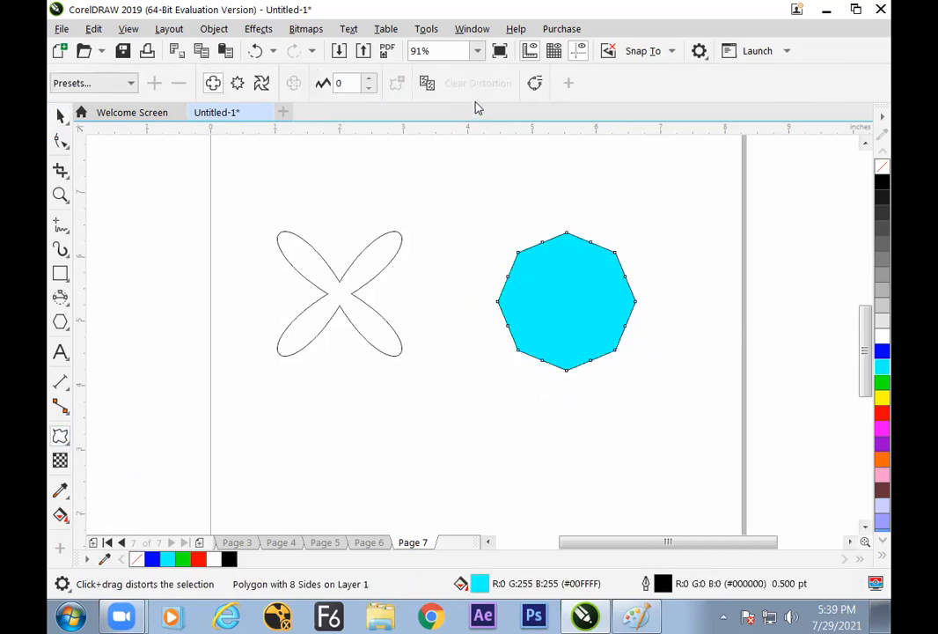
key("ctrl+z")
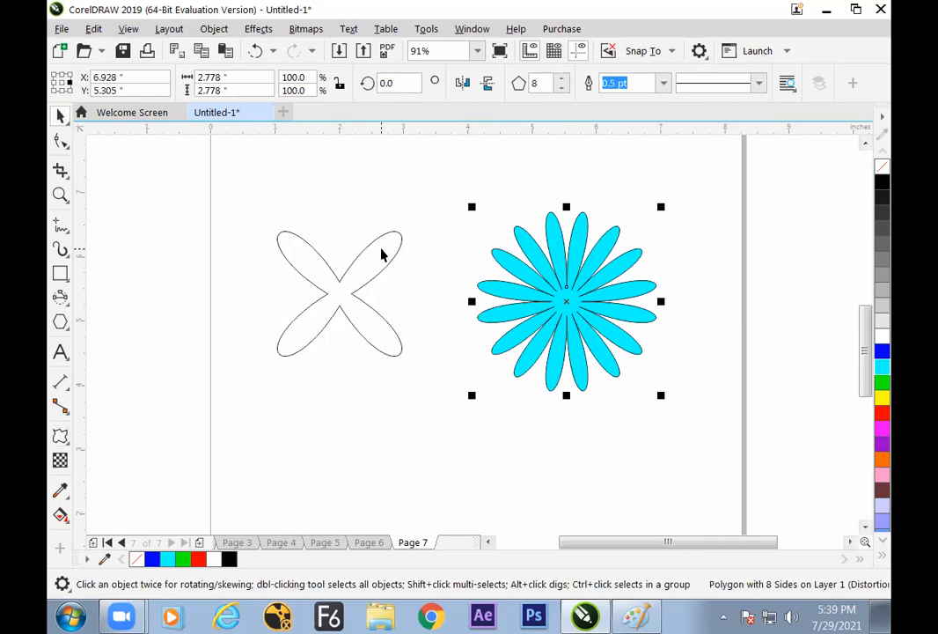
Shift the distortion centre of the cyan flower slightly to the right with the Distort tool
left_click(61, 436)
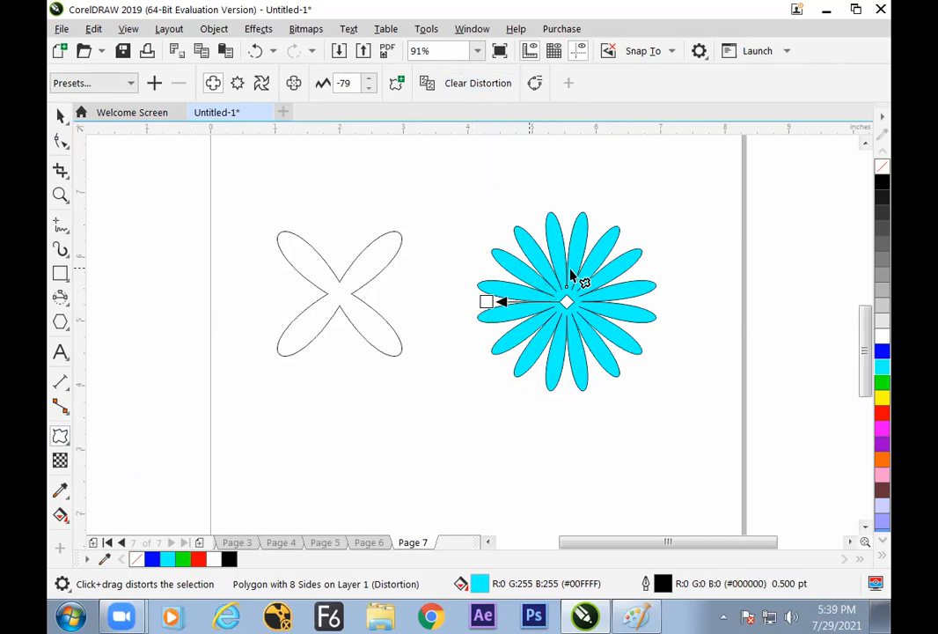
mouse_move(568, 302)
left_mouse_down()
mouse_move(603, 304)
mouse_move(597, 327)
mouse_move(602, 303)
mouse_move(528, 305)
mouse_move(569, 303)
left_mouse_up()
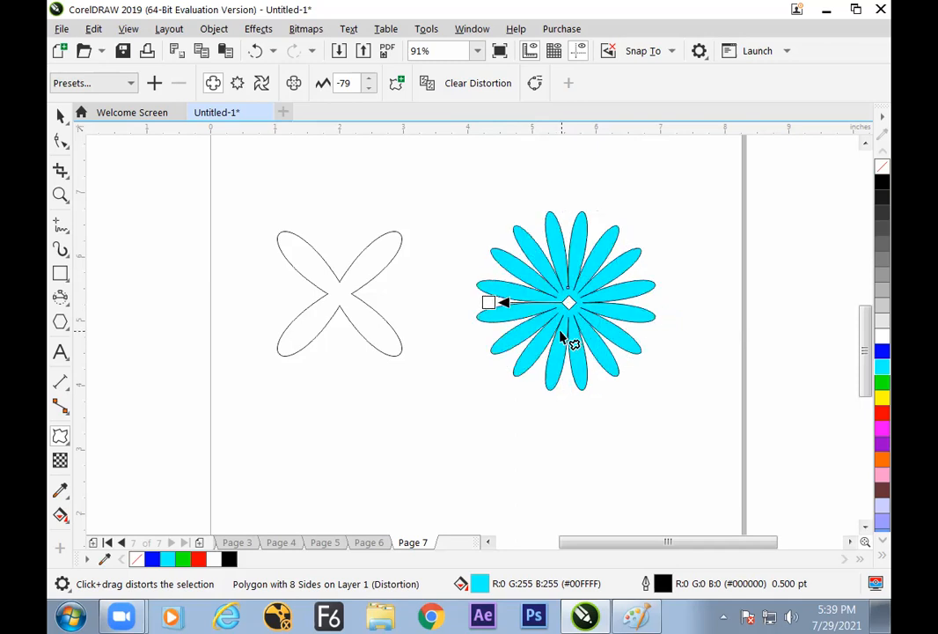
Shift the distortion centre of the cyan flower slightly to the left and reselect the flower
mouse_move(570, 302)
left_mouse_down()
mouse_move(566, 260)
mouse_move(565, 302)
left_mouse_up()
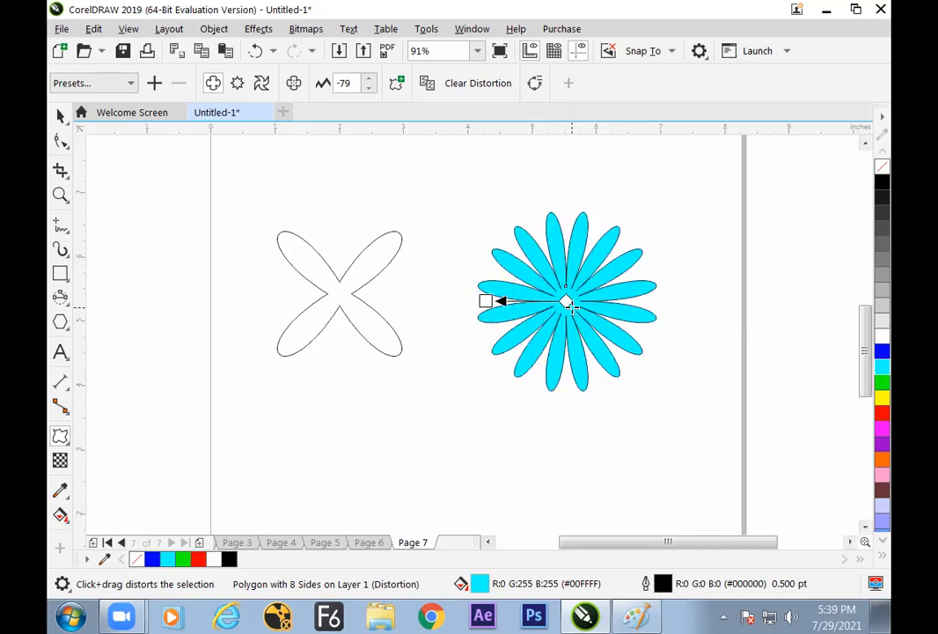
left_click(61, 116)
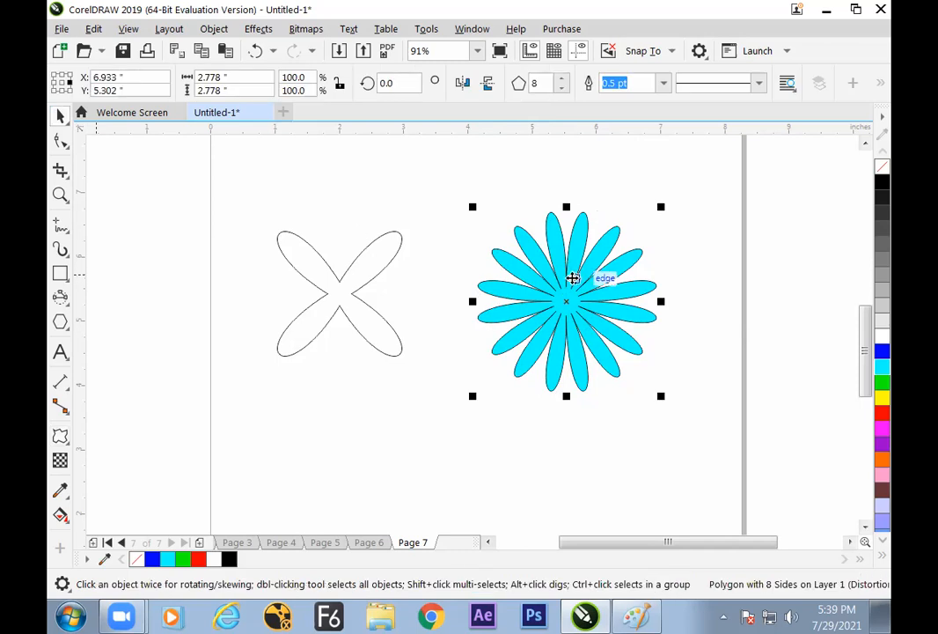
left_click(532, 395)
left_click(553, 275)
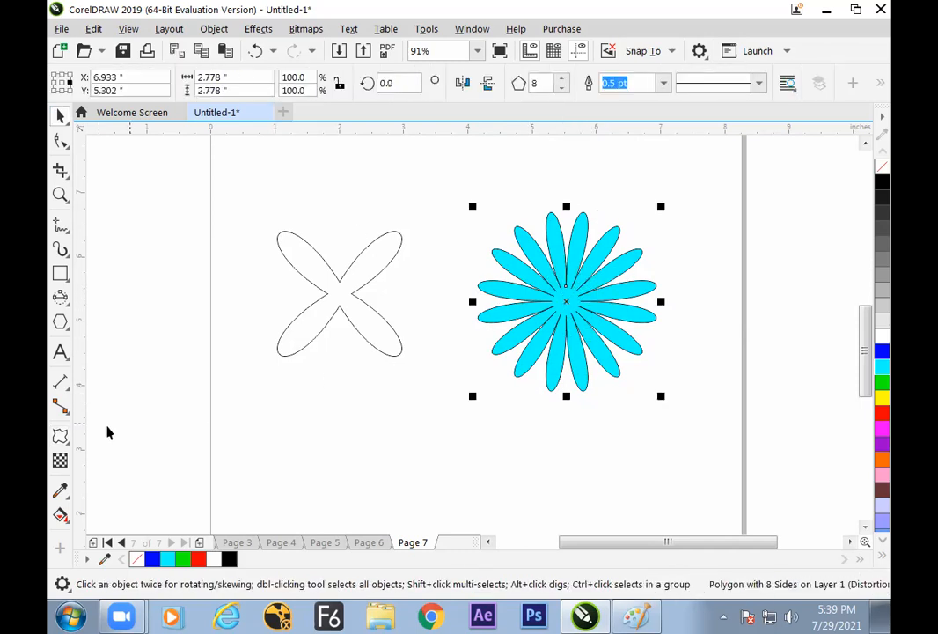
Convert the distorted cyan flower to curves and move it slightly left and down
left_click(60, 436)
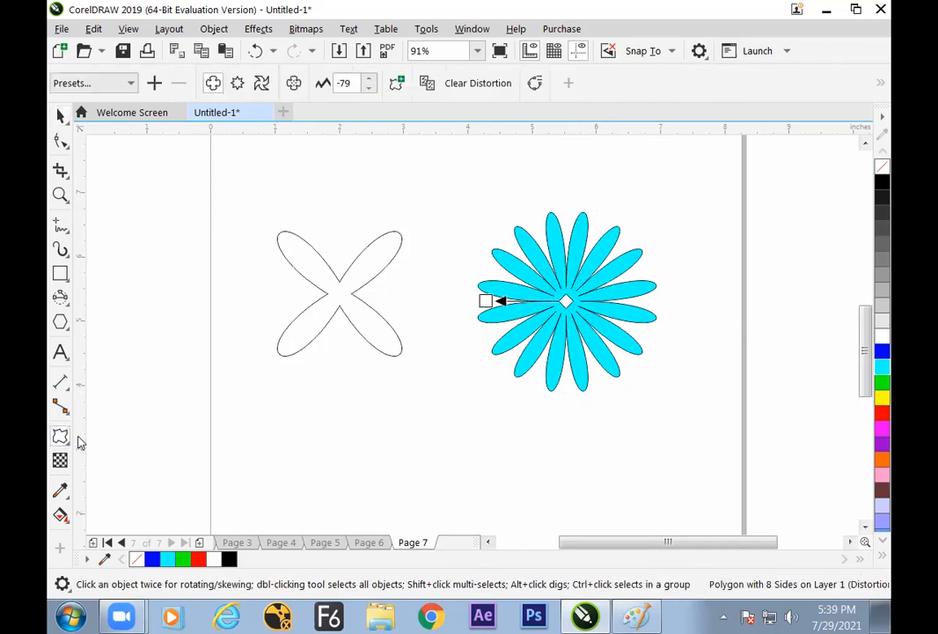
left_click(534, 86)
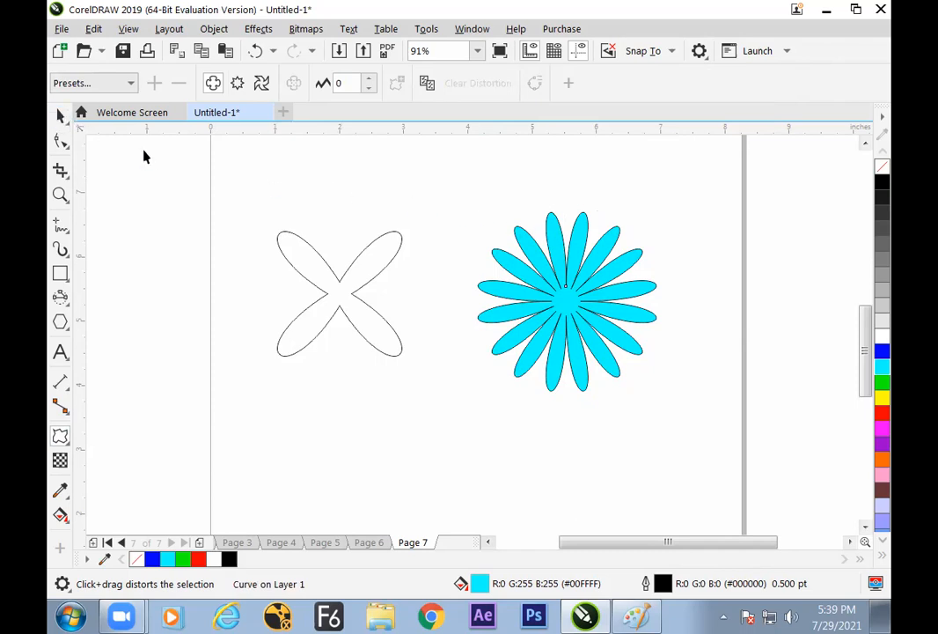
key("space")
mouse_move(568, 291)
left_mouse_down()
mouse_move(568, 319)
mouse_move(579, 278)
left_mouse_up()
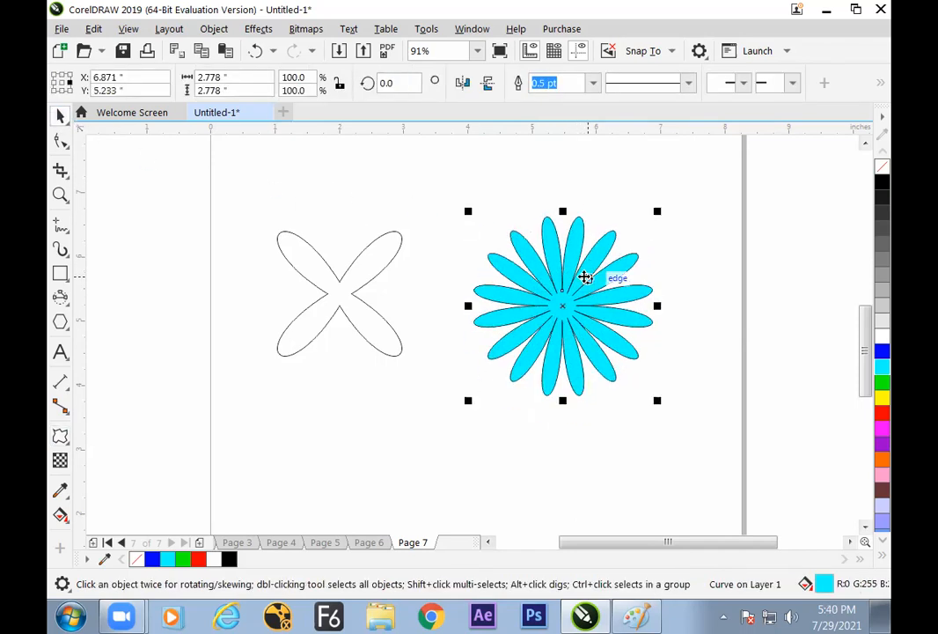
Check the converted cyan flower with the Distort and Shape tools and undo the move and curve conversion
left_click(61, 437)
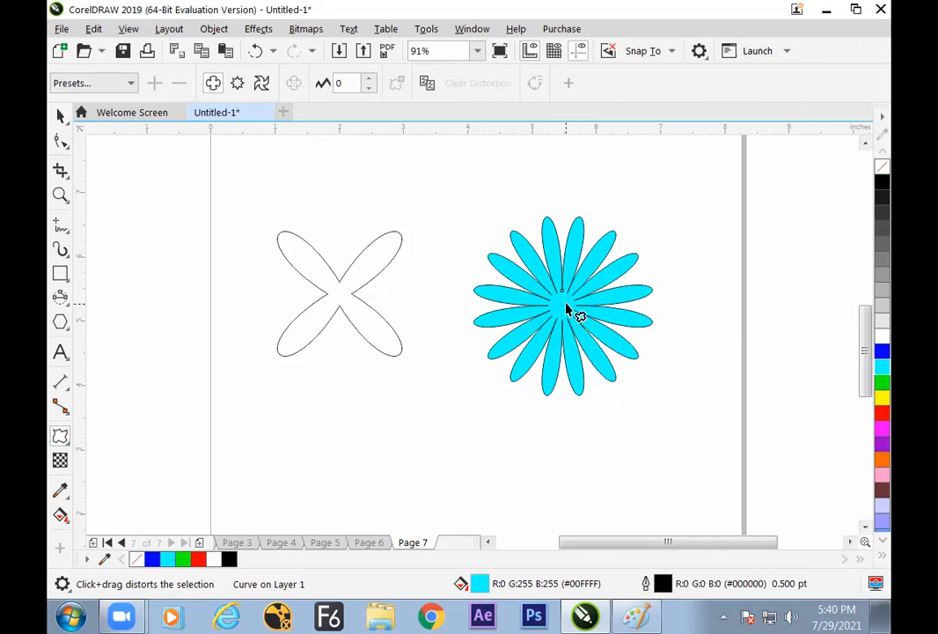
left_click(60, 141)
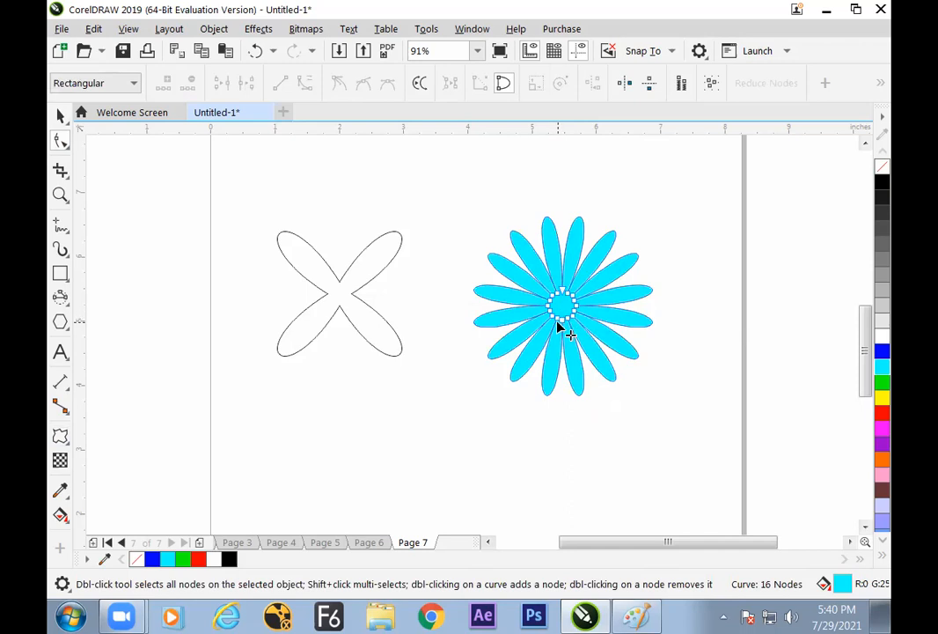
mouse_move(555, 328)
left_mouse_down()
mouse_move(517, 327)
mouse_move(543, 336)
left_mouse_up()
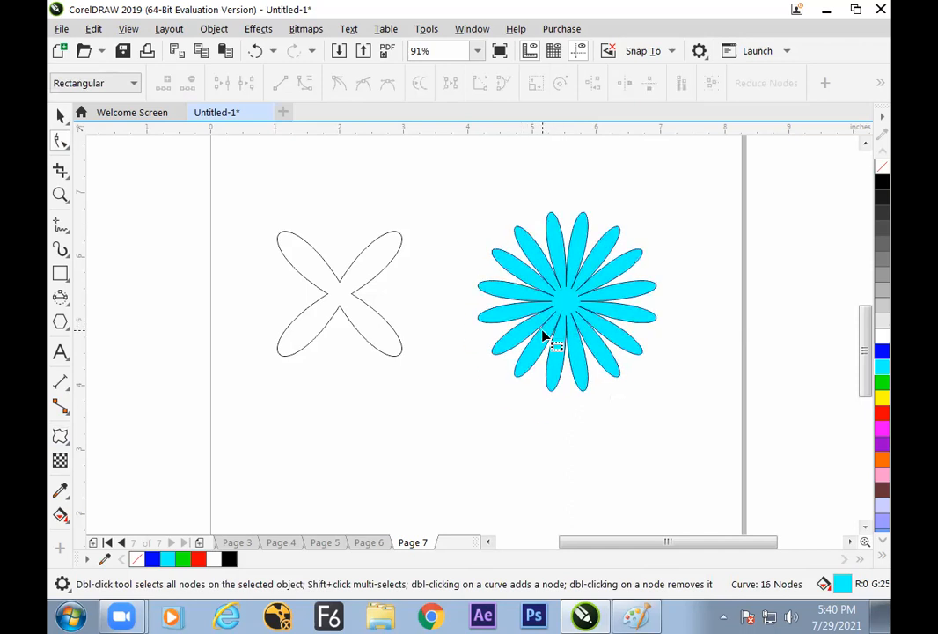
key("ctrl+z")
Apply a second push and pull distortion with amplitude 39 to the cyan flower, starting among its upper petals
left_click(61, 116)
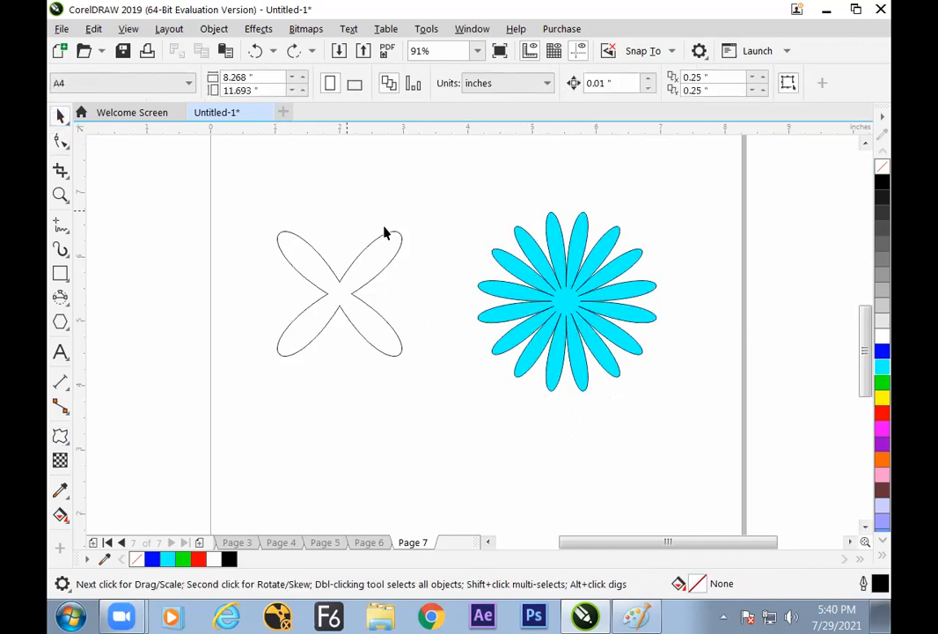
left_click(578, 282)
left_click(60, 435)
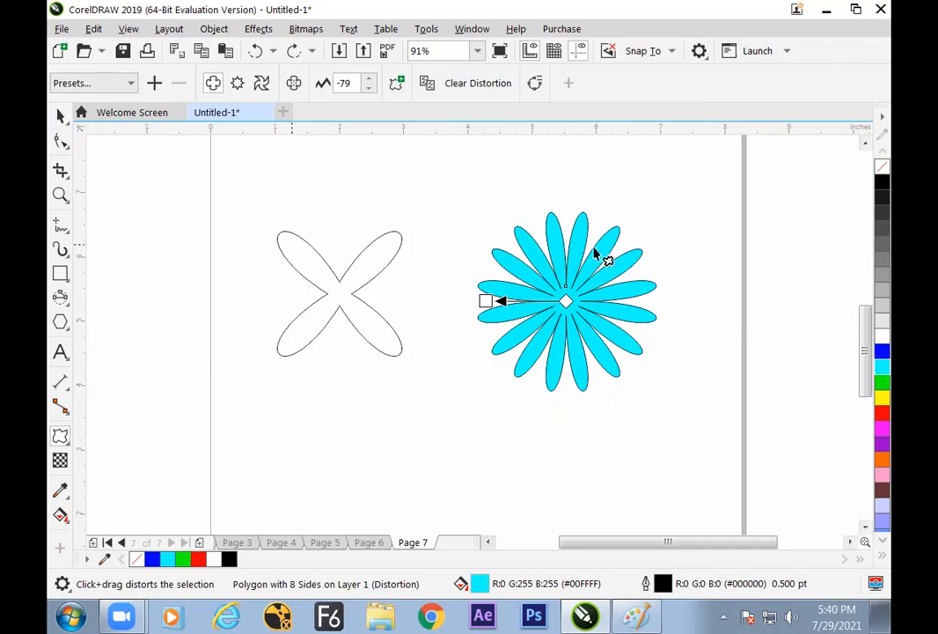
left_click_drag(577, 255, 630, 286)
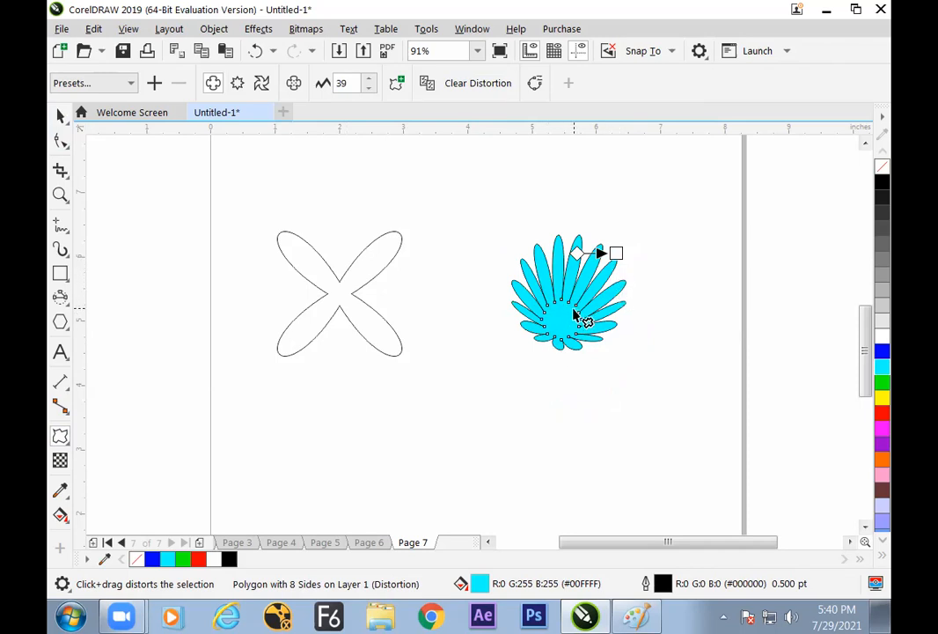
Clear both distortions of the cyan flower one after the other and undo both clearings
left_click(478, 85)
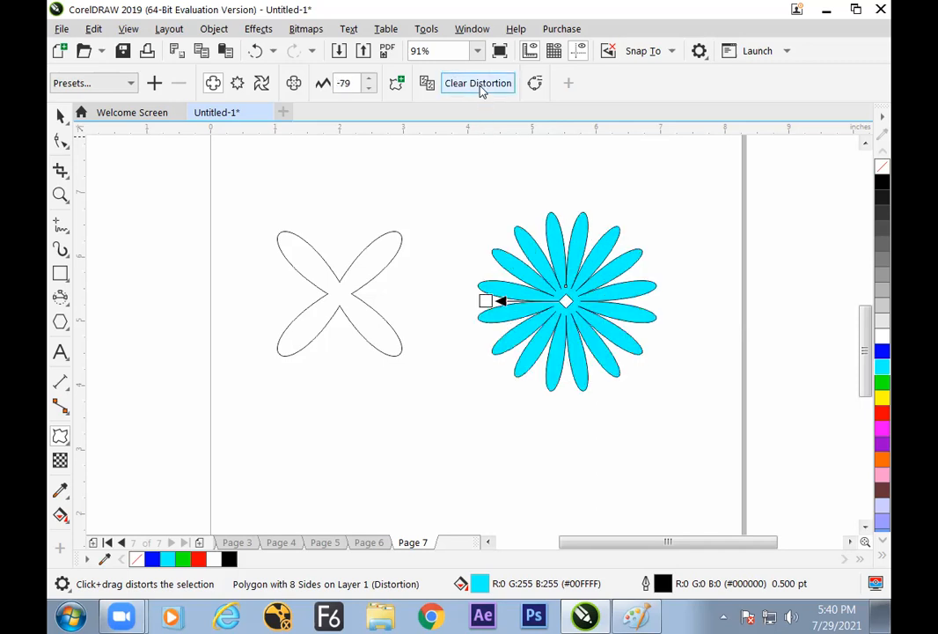
left_click(480, 88)
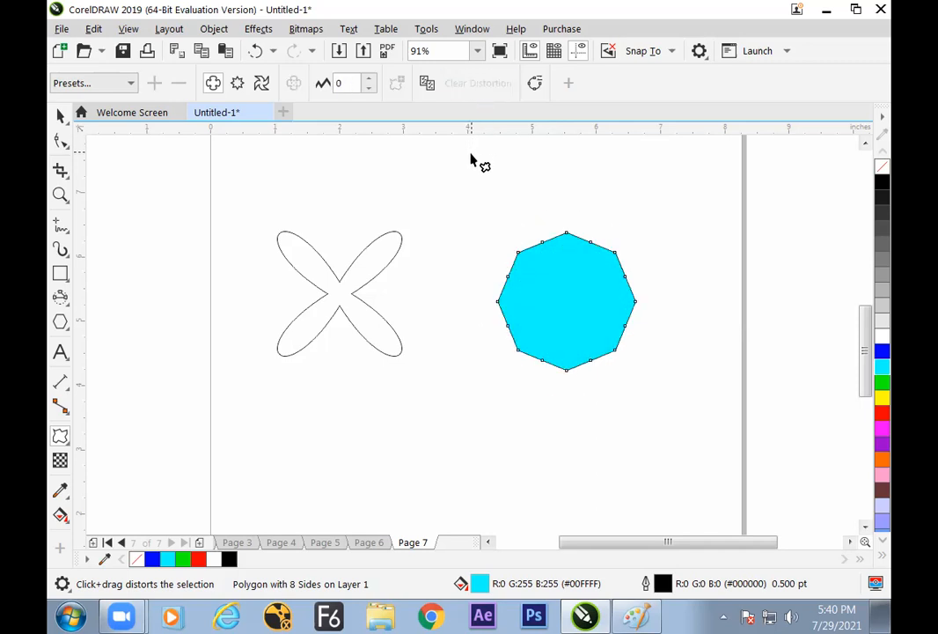
key("ctrl+z")
key("ctrl+z")
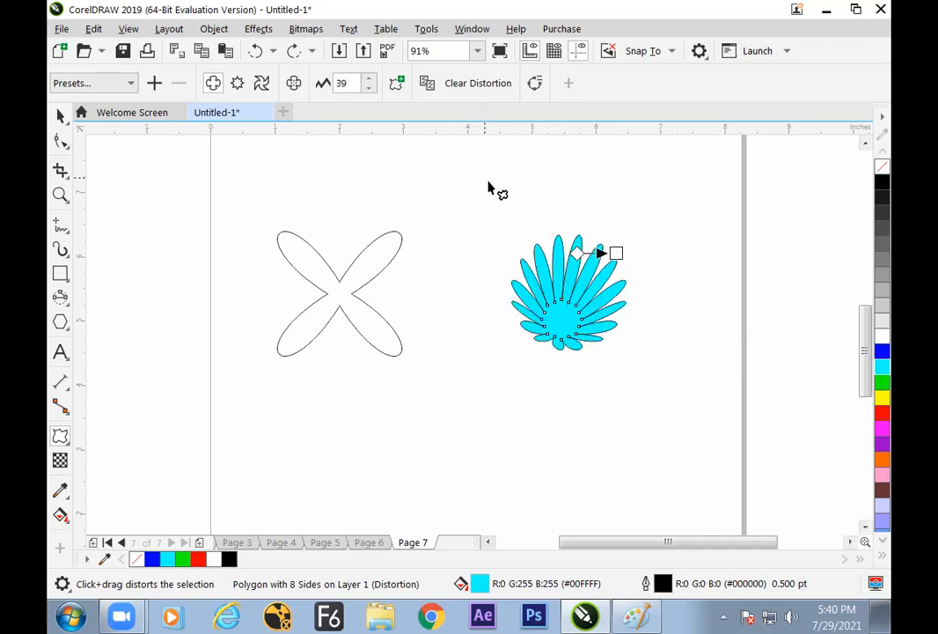
Switch to Paint and handwrite the starred note "Multiple Distort allowed" and "Conver to Curve" with a circled "Ctrl+Q" by the Distort diagram
key("alt+Tab")
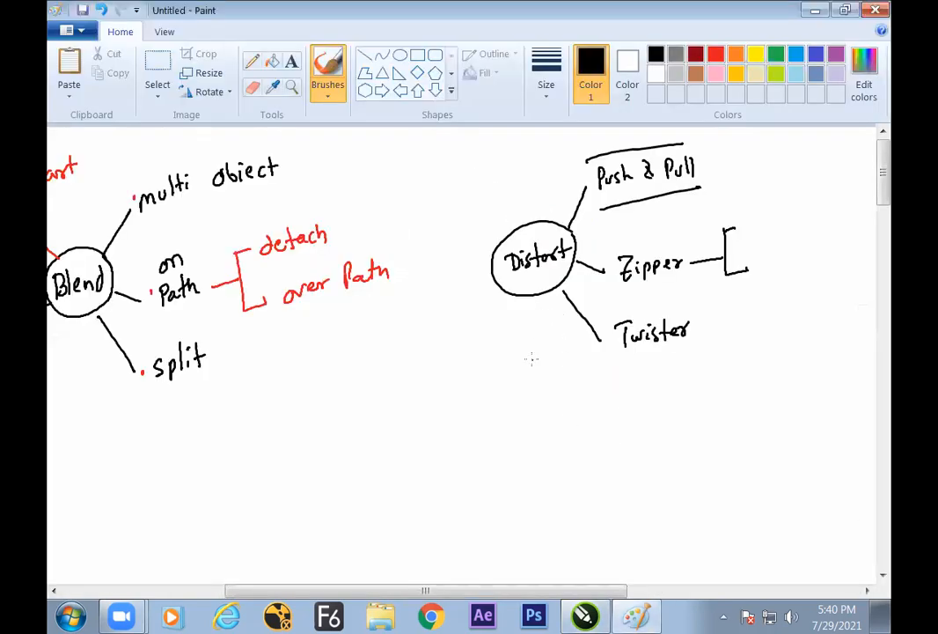
left_click_drag(442, 439, 461, 416)
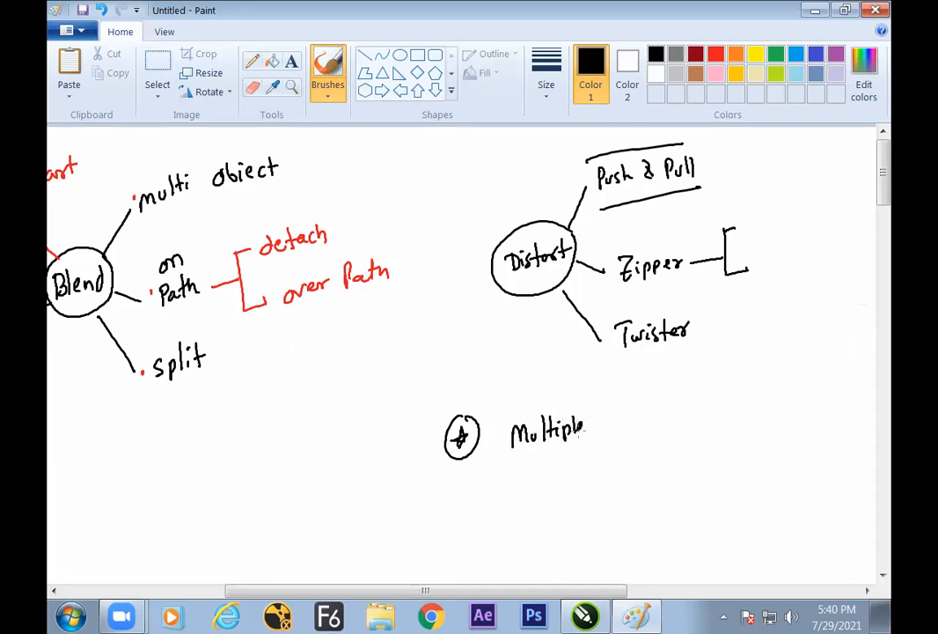
key("ctrl+z")
left_click_drag(607, 420, 611, 438)
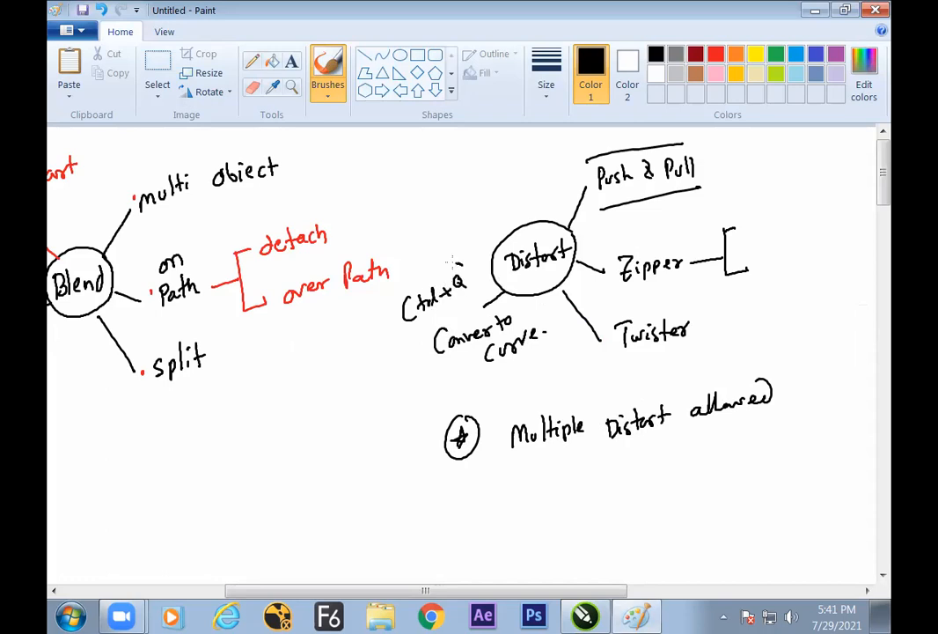
mouse_move(451, 260)
left_mouse_down()
mouse_move(389, 311)
mouse_move(464, 299)
left_mouse_up()
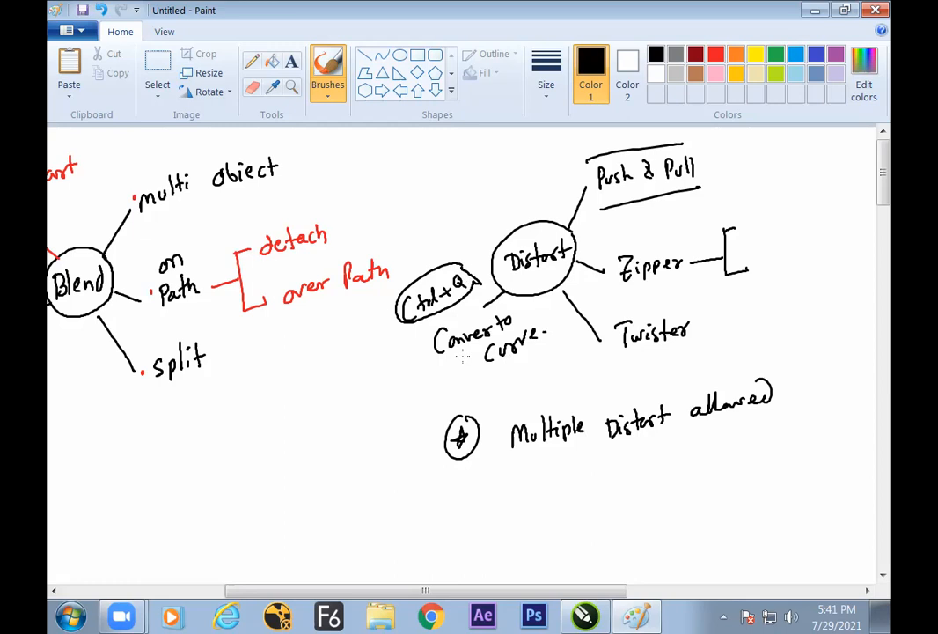
Switch back to CorelDRAW and move the doubly distorted cyan flower slightly left and down
key("alt+Tab")
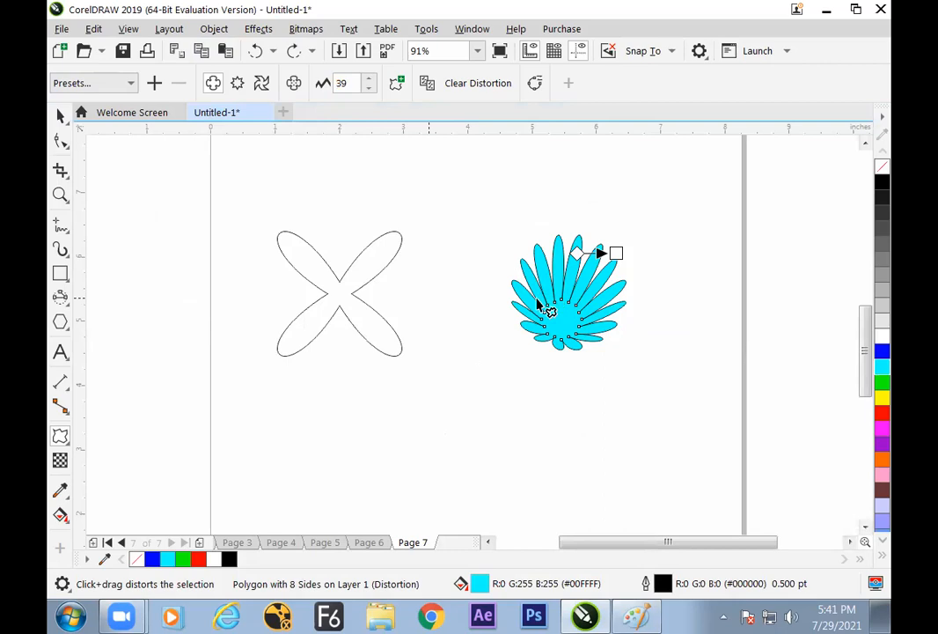
left_click(60, 115)
left_click_drag(539, 307, 518, 313)
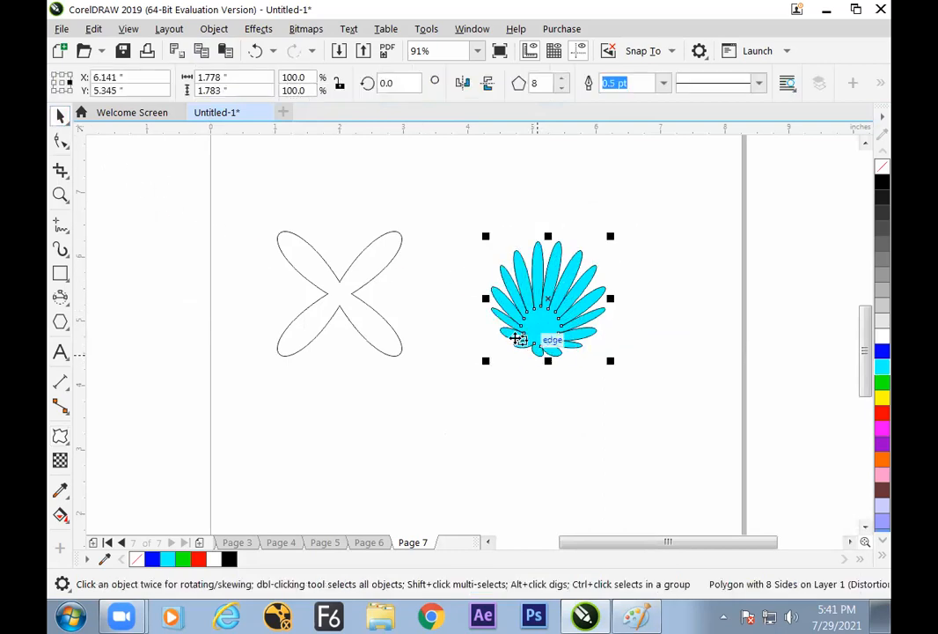
Convert the doubly distorted cyan flower to curves and move it slightly to the left
left_click(60, 436)
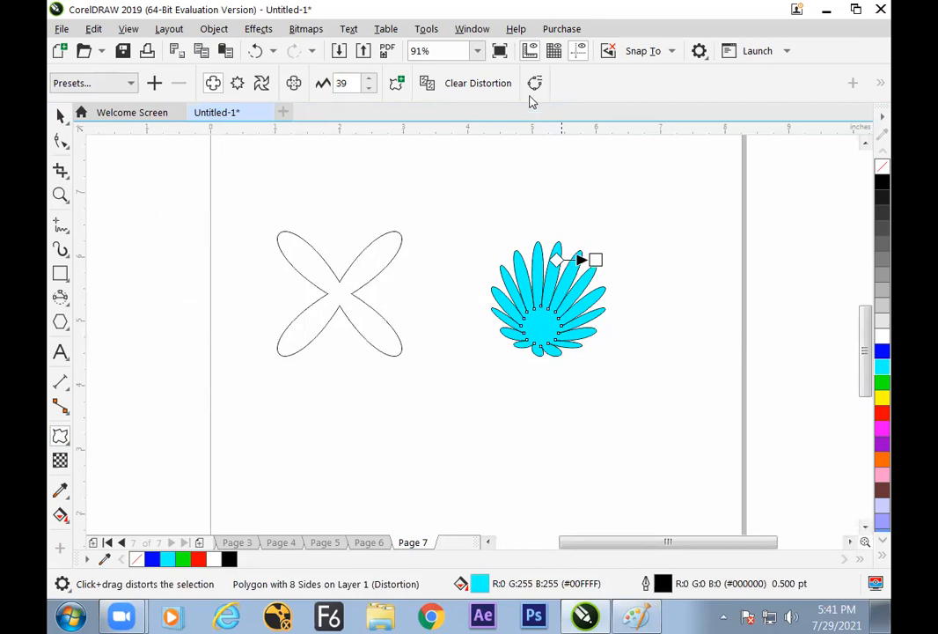
left_click(535, 82)
left_click(60, 111)
mouse_move(552, 310)
left_mouse_down()
mouse_move(539, 282)
mouse_move(545, 325)
left_mouse_up()
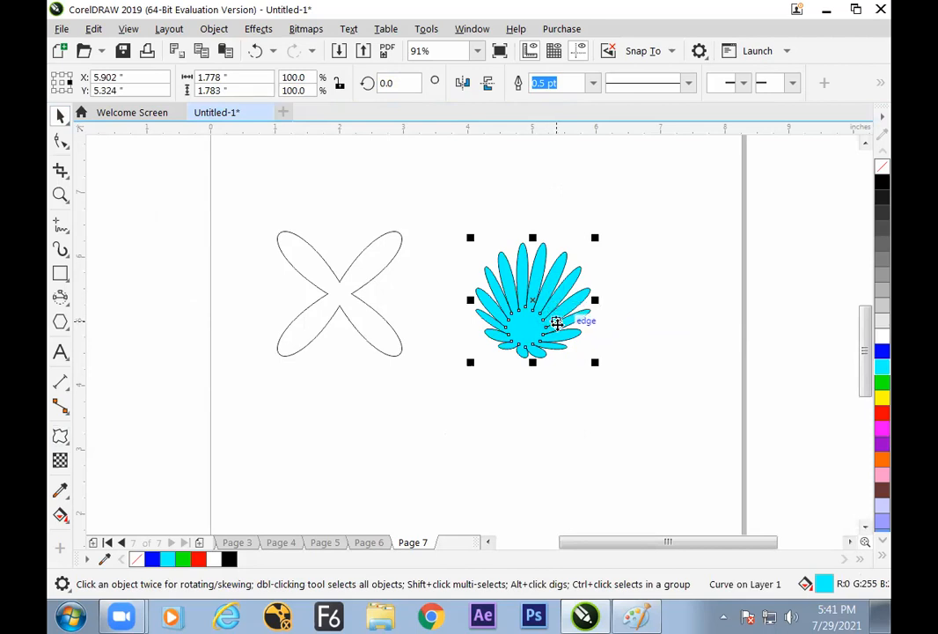
Undo the move and the curve conversion of the cyan flower and clear its second distortion
key("ctrl+z")
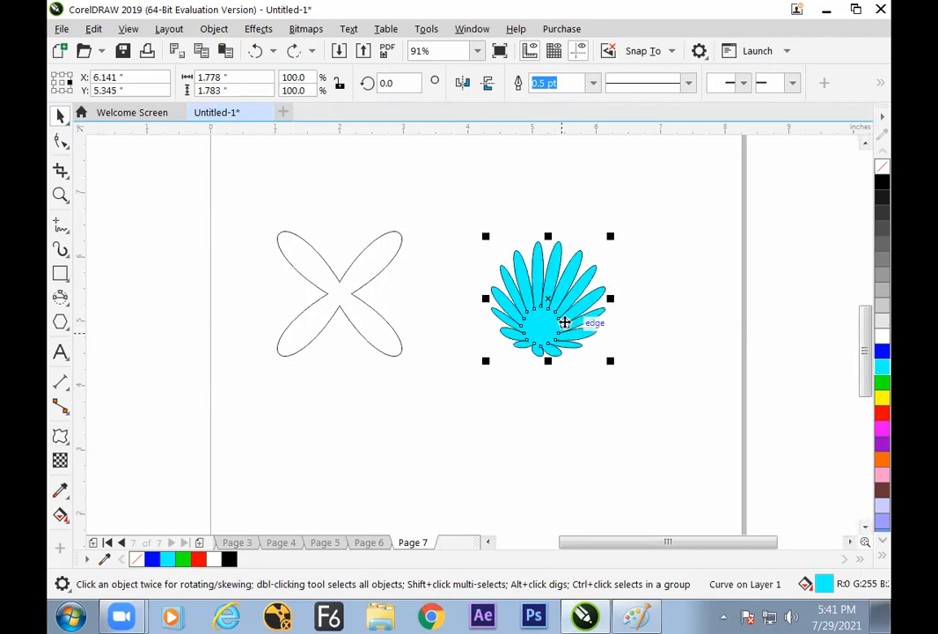
left_click(61, 437)
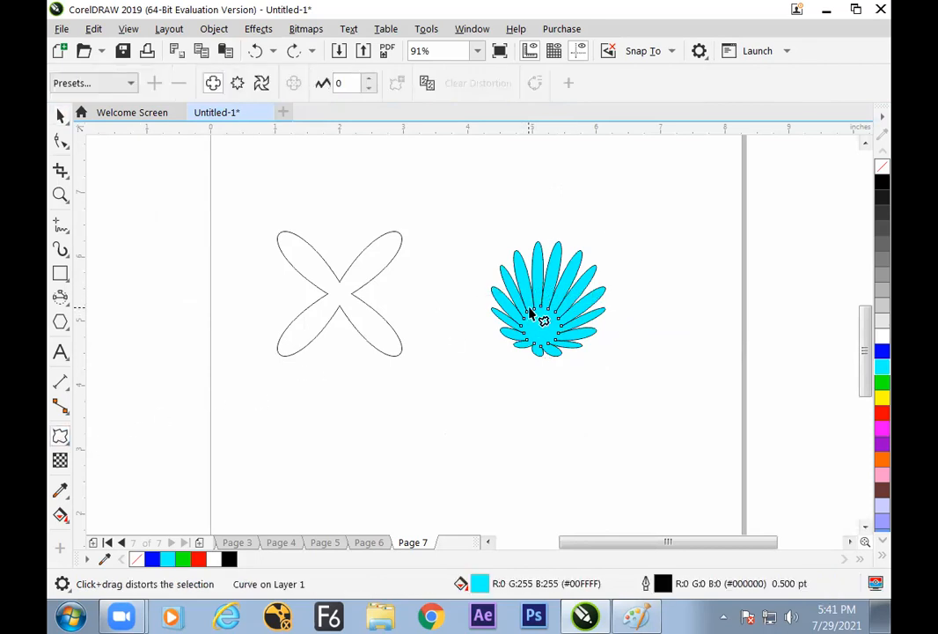
key("ctrl+z")
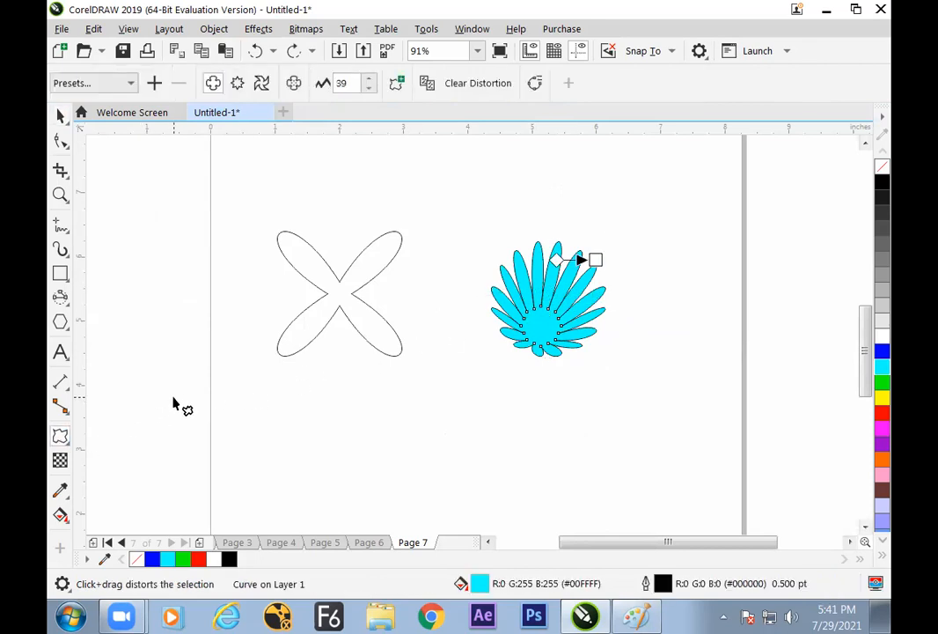
left_click(474, 86)
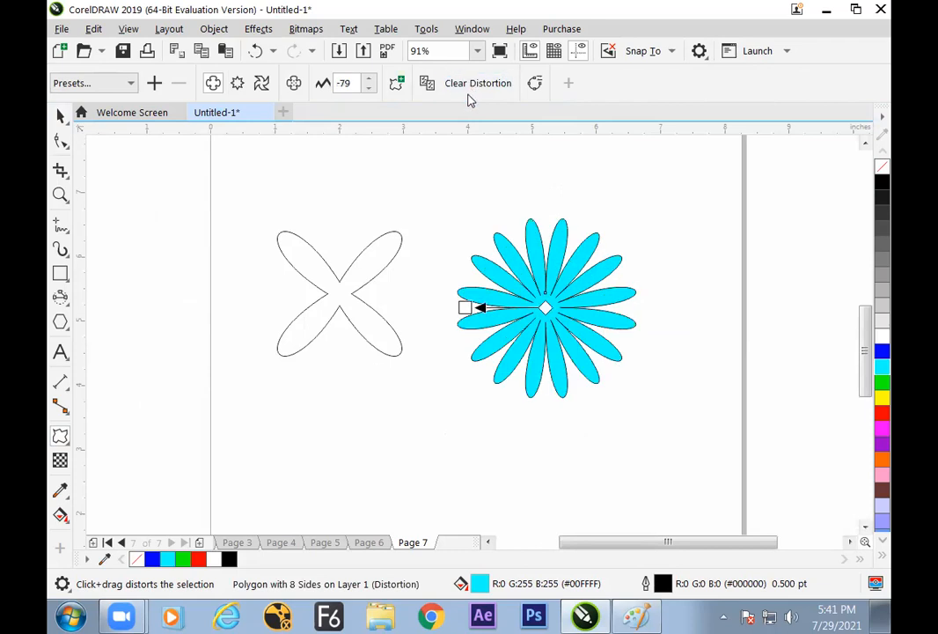
Move the cyan flower up and further right on the page to make room
left_click(61, 115)
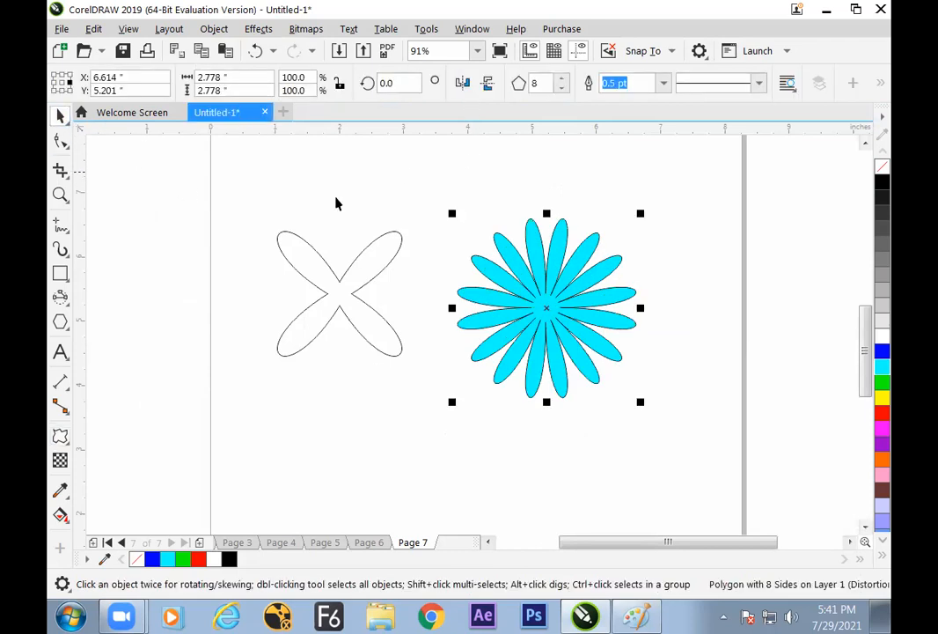
left_click_drag(548, 278, 524, 287)
left_click(60, 436)
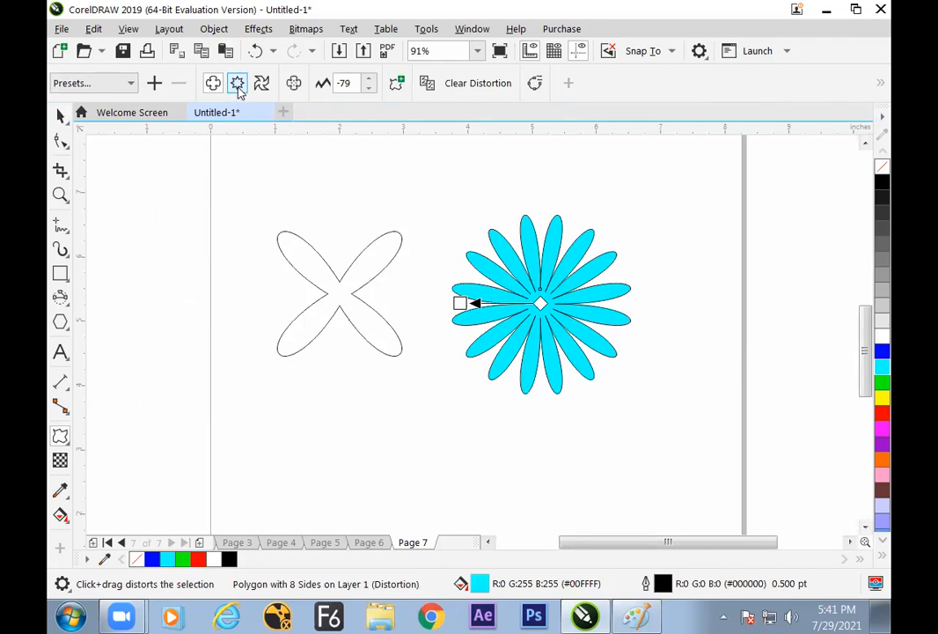
left_click(60, 115)
left_click_drag(553, 299, 586, 280)
Shift the four-petal flower up and left, place a copy below it and clear the copy's distortion
left_click_drag(322, 303, 289, 429)
right_click(290, 429)
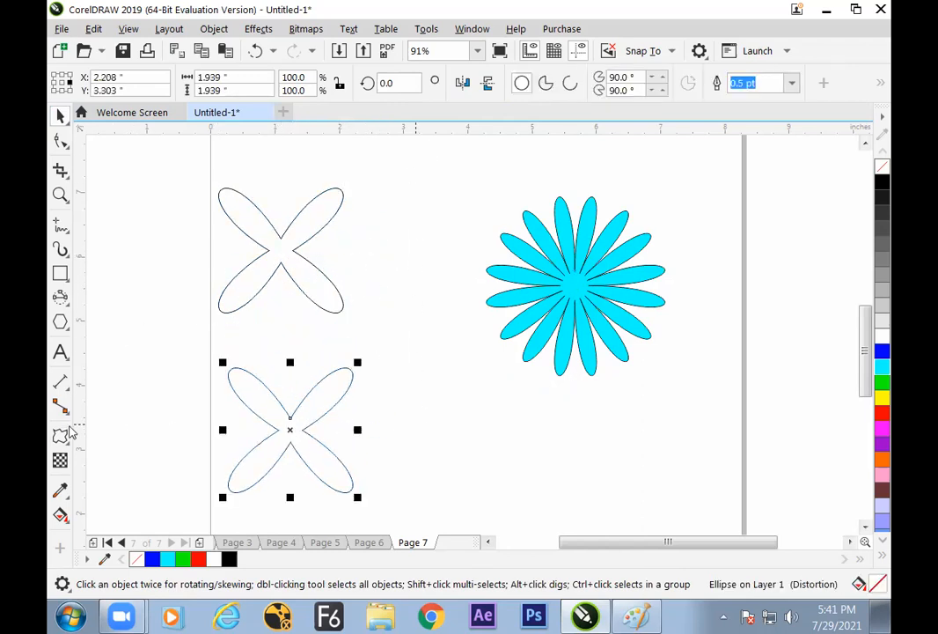
left_click(61, 435)
left_click(476, 85)
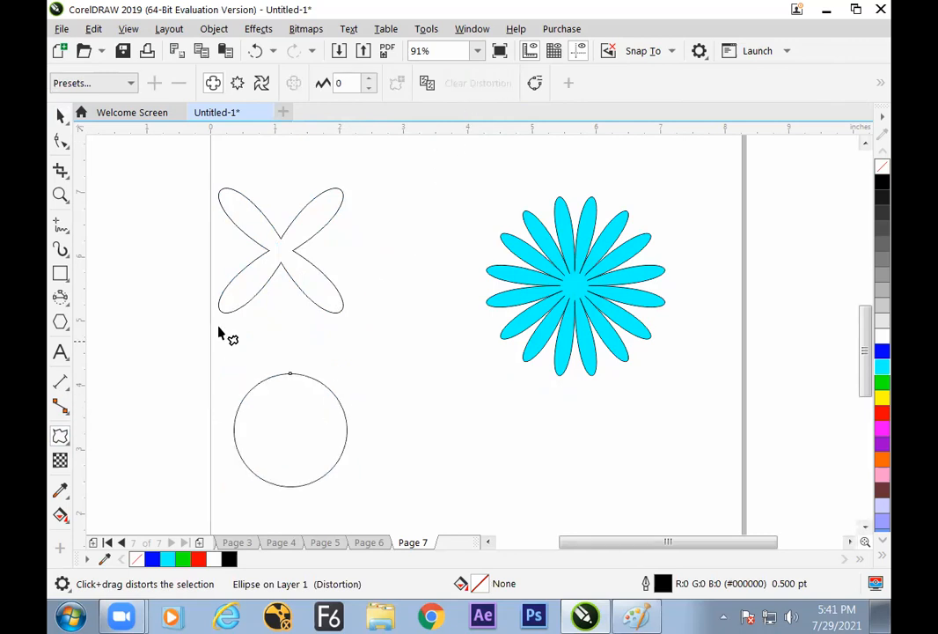
Shrink the lower circle to about 1.03 inches wide and place a duplicate circle on the pasteboard beside the four-petal flower
left_click(60, 116)
left_click(354, 377)
left_click(324, 410)
left_click(323, 409)
left_click(393, 372)
left_click(311, 419)
left_click_drag(352, 369, 328, 395)
mouse_move(298, 434)
left_mouse_down()
mouse_move(149, 228)
mouse_move(266, 423)
mouse_move(288, 433)
left_mouse_up()
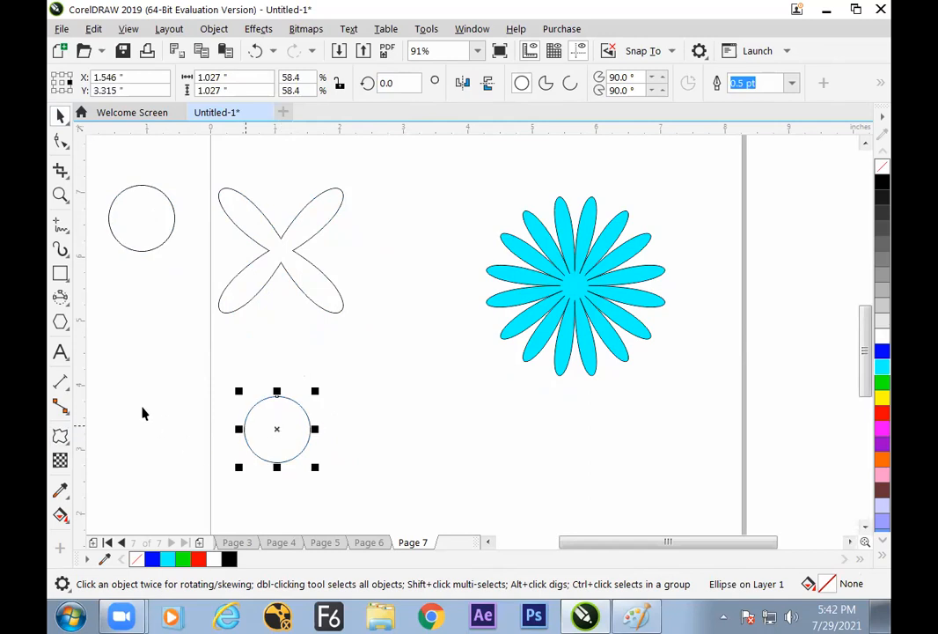
Apply a zipper distortion with amplitude 35 and frequency 5 to the lower circle, outward from its centre
left_click(60, 435)
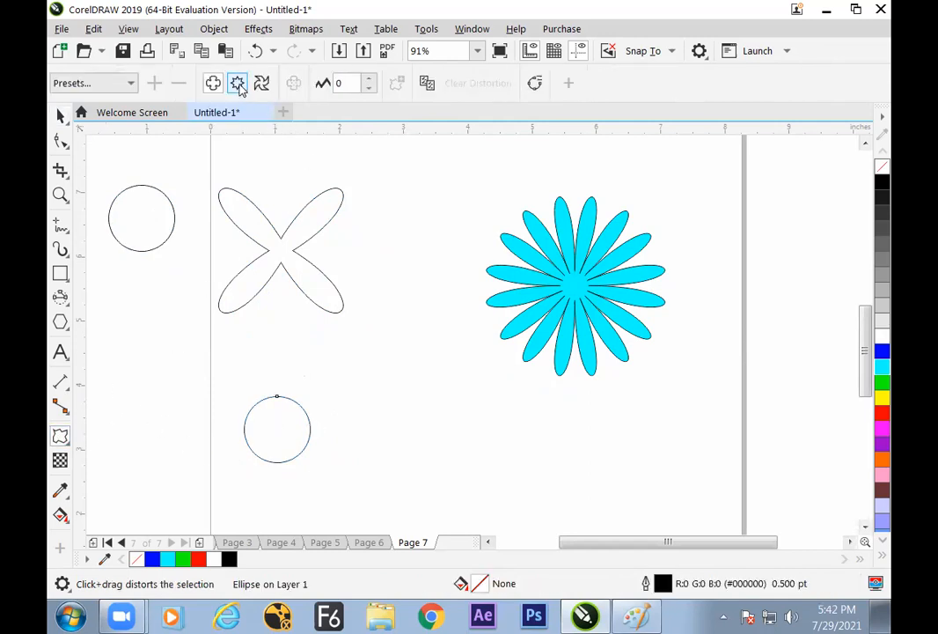
left_click(238, 82)
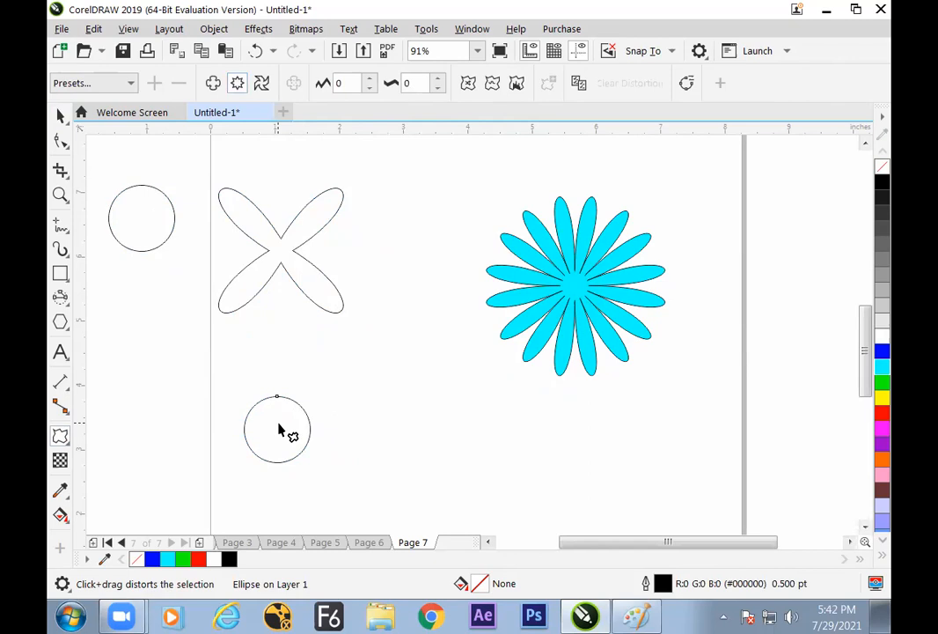
left_click_drag(277, 429, 344, 404)
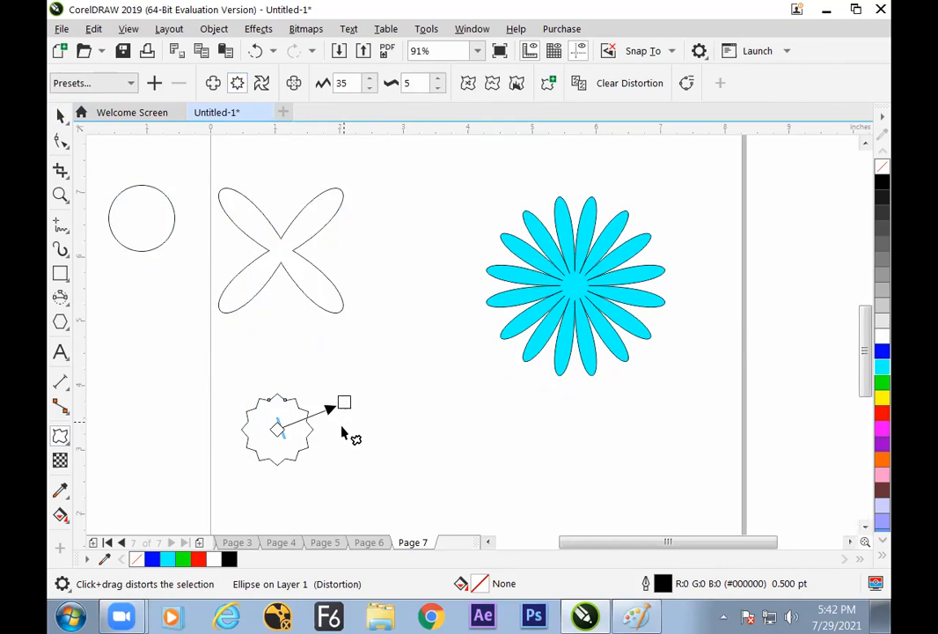
Raise the zipper distortion's amplitude to 100 on the lower circle
key("alt+Tab")
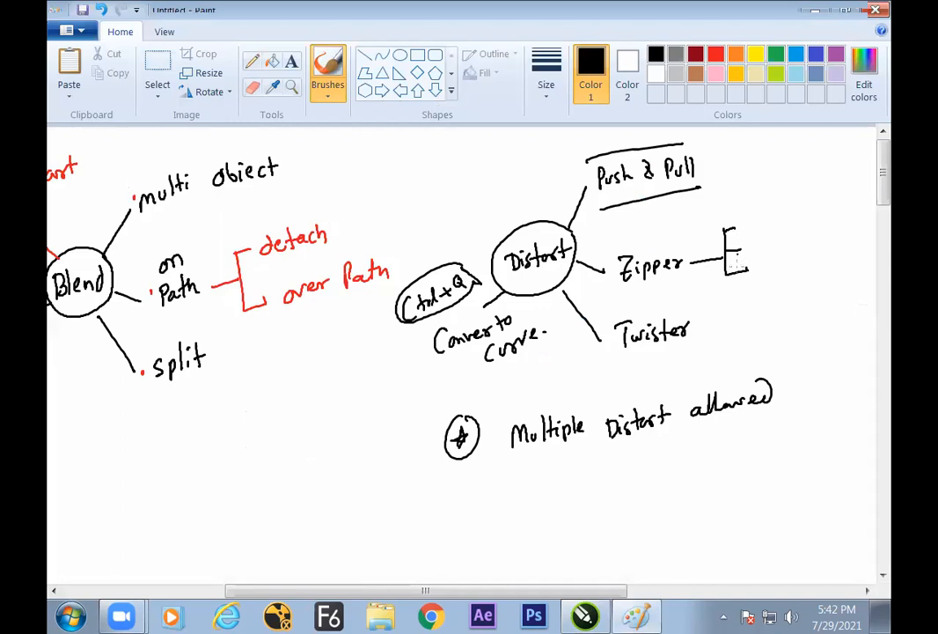
key("alt+Tab")
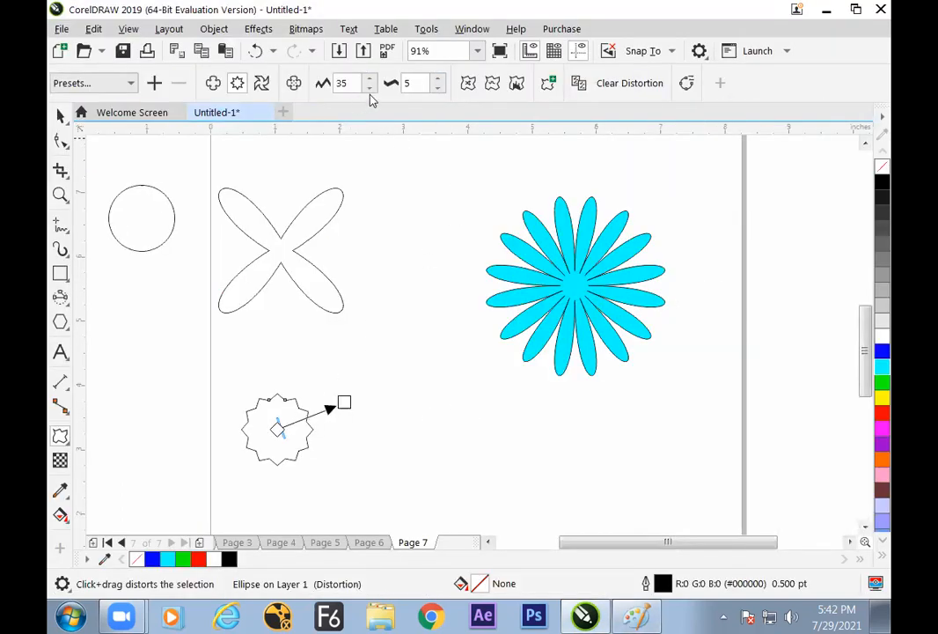
left_click_drag(371, 82, 371, 69)
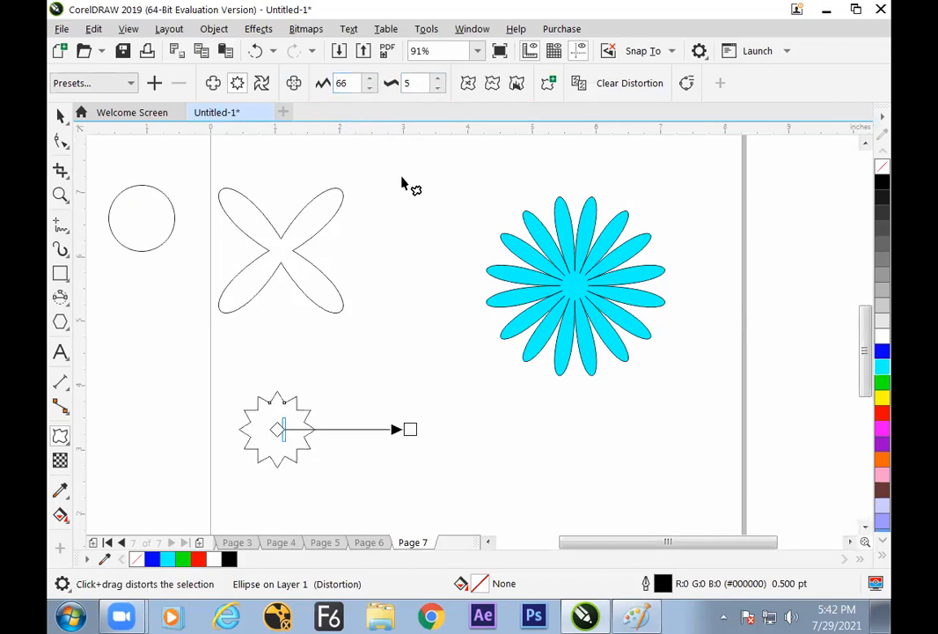
left_click_drag(411, 429, 514, 426)
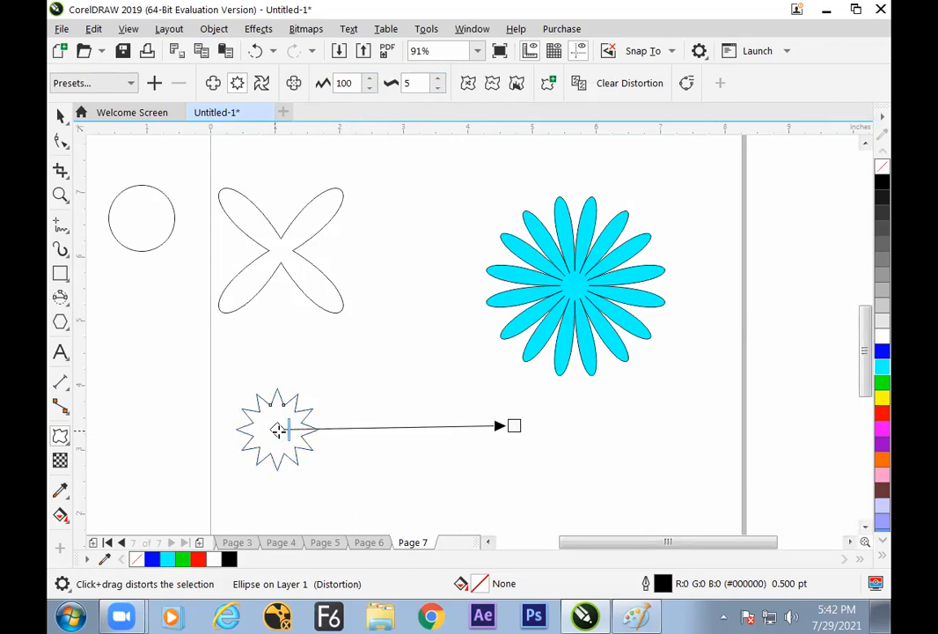
Set the lower circle's zipper frequency to 8 after trying 20
left_click(439, 80)
left_click(439, 80)
left_click(438, 80)
left_click(438, 80)
left_click(439, 80)
left_click(439, 81)
left_click(439, 80)
left_click(439, 80)
left_click(438, 80)
left_click(438, 79)
left_click(438, 79)
left_click(438, 79)
left_click(439, 79)
left_click(439, 87)
left_click(438, 87)
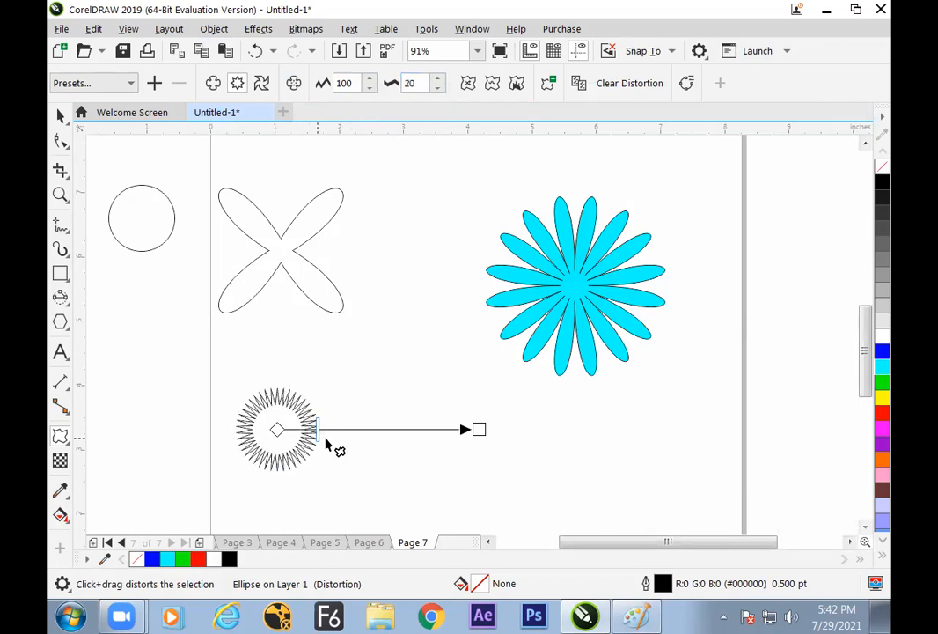
left_click_drag(318, 432, 294, 431)
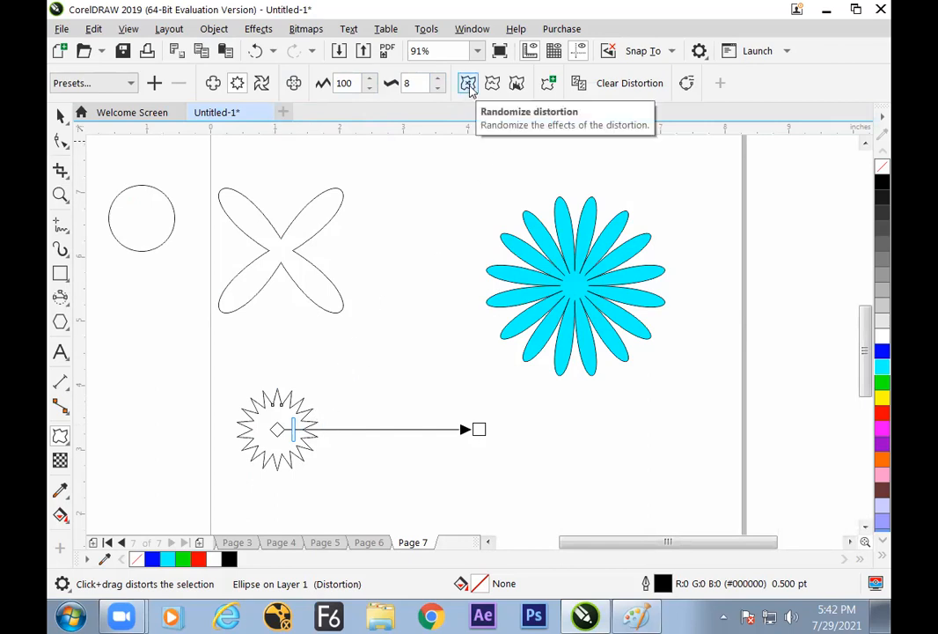
left_click(517, 83)
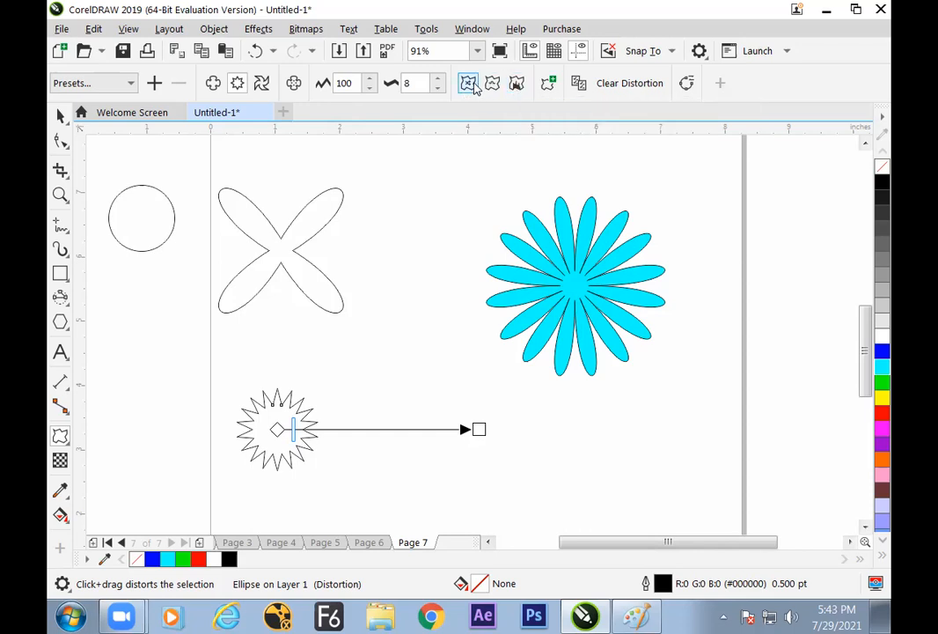
Switch to Paint, write Random, Smooth and Local beside Zipper, and sketch example shapes near Zipper and Push & Pull
key("alt+Tab")
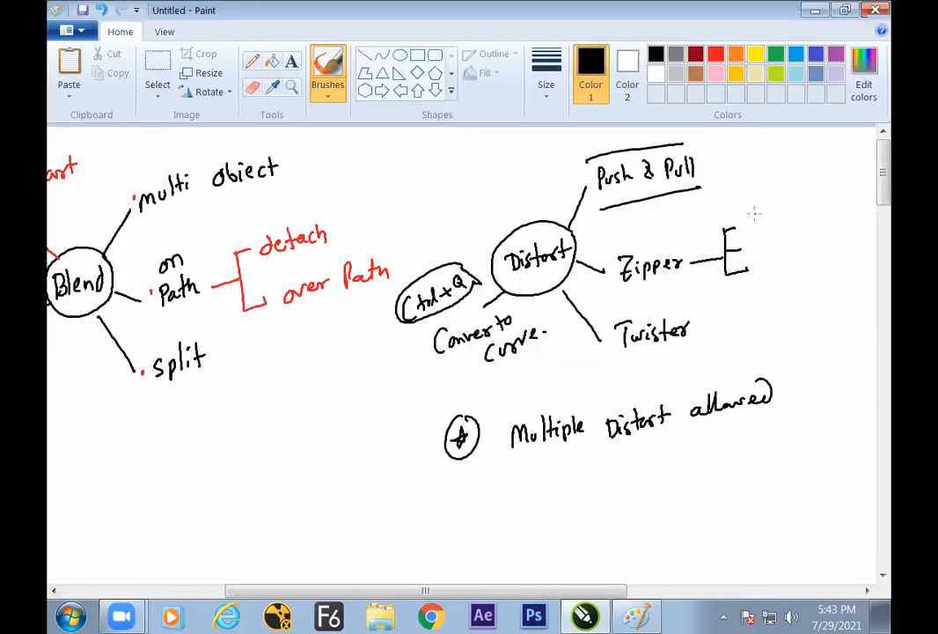
left_click_drag(747, 231, 748, 210)
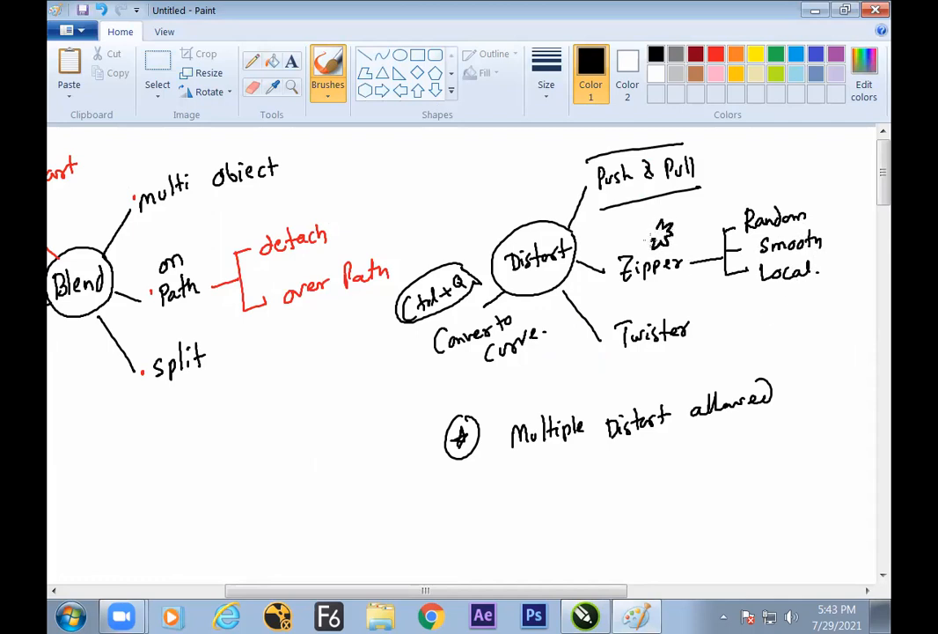
left_click_drag(639, 226, 649, 238)
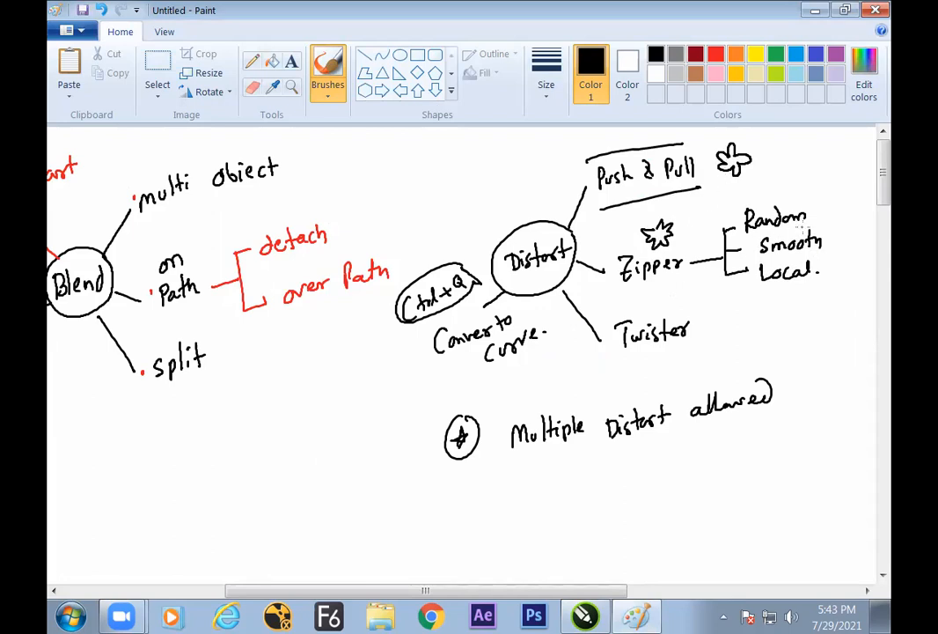
key("alt")
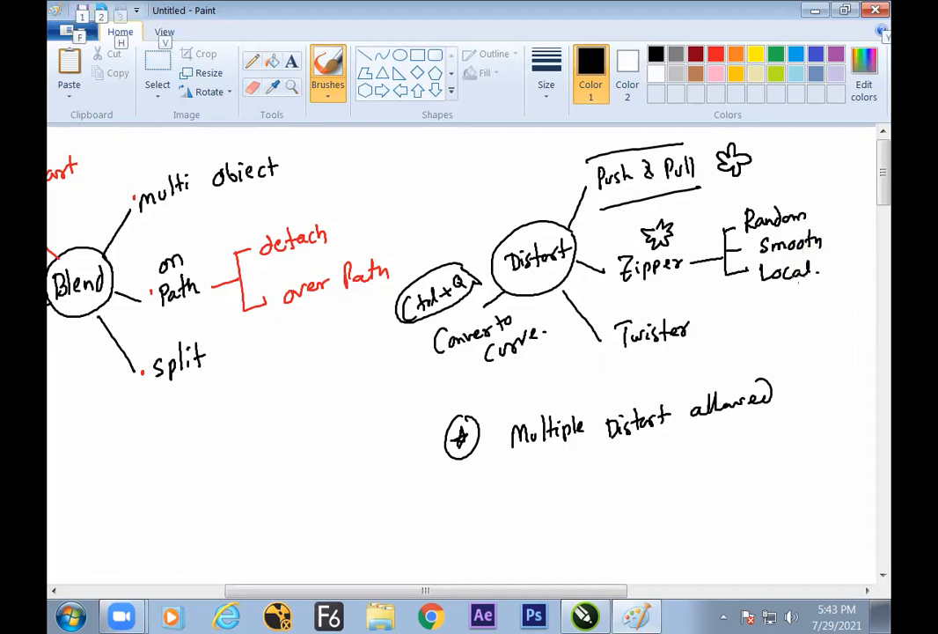
Switch back to CorelDRAW, try random and smooth distortion on the zipper circle, and reduce the amplitude to 60
key("alt+Tab")
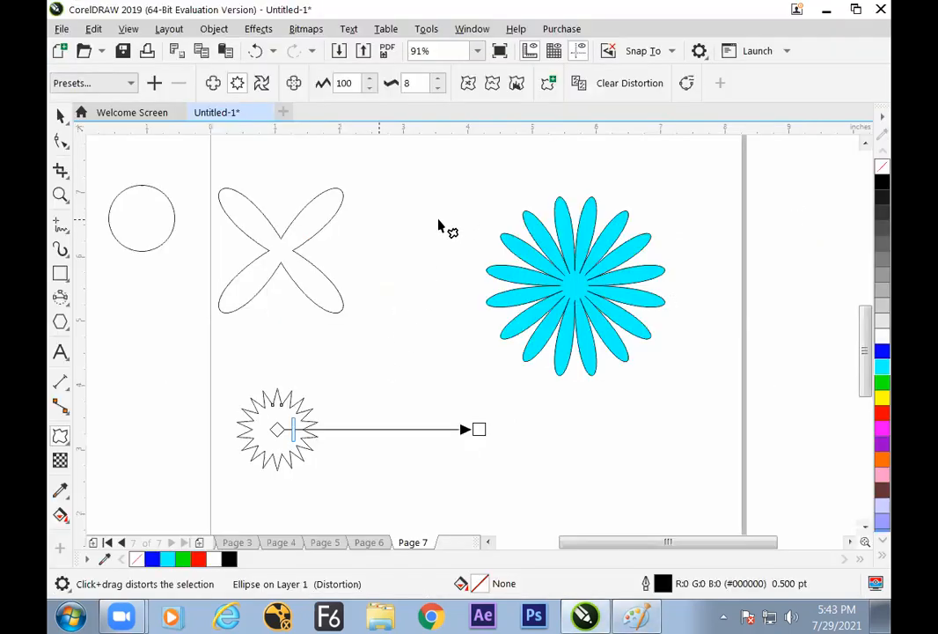
left_click(471, 86)
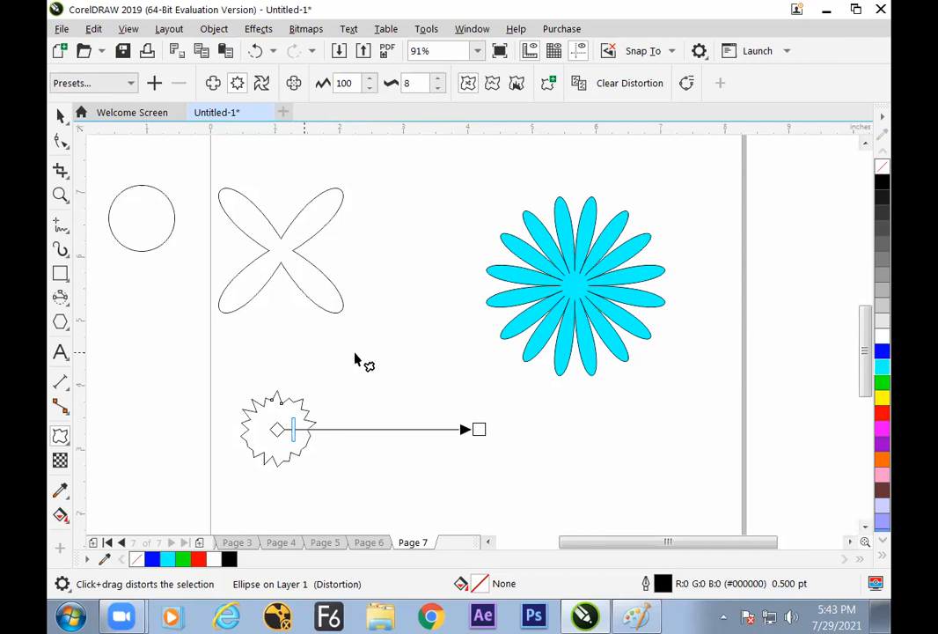
left_click(492, 83)
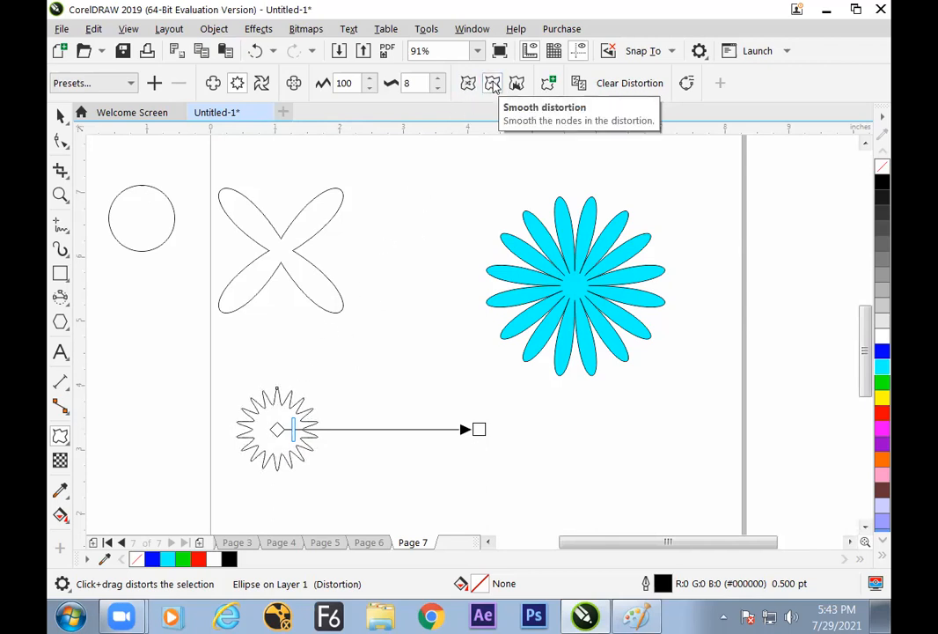
left_click_drag(478, 430, 400, 434)
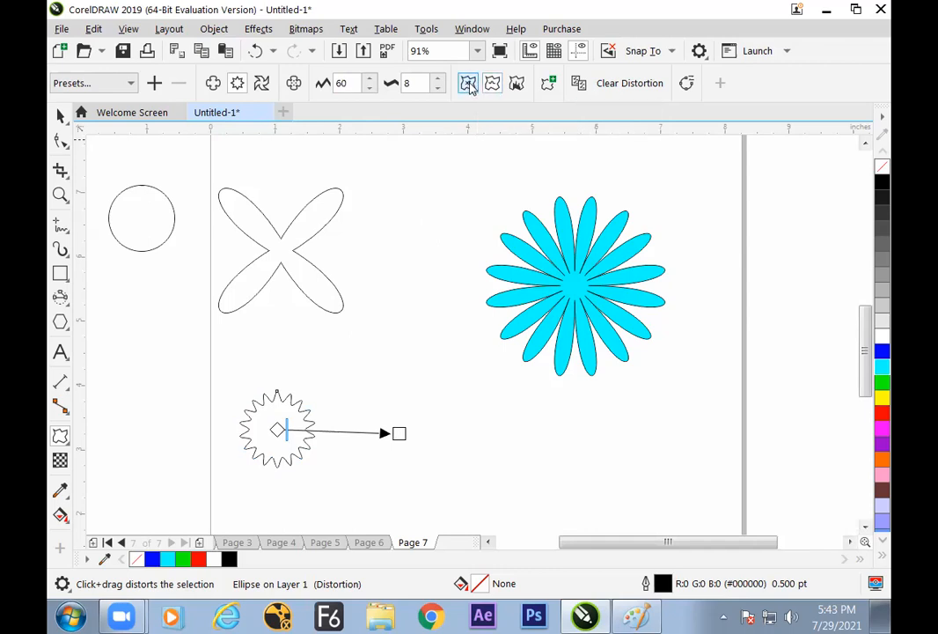
left_click(468, 86)
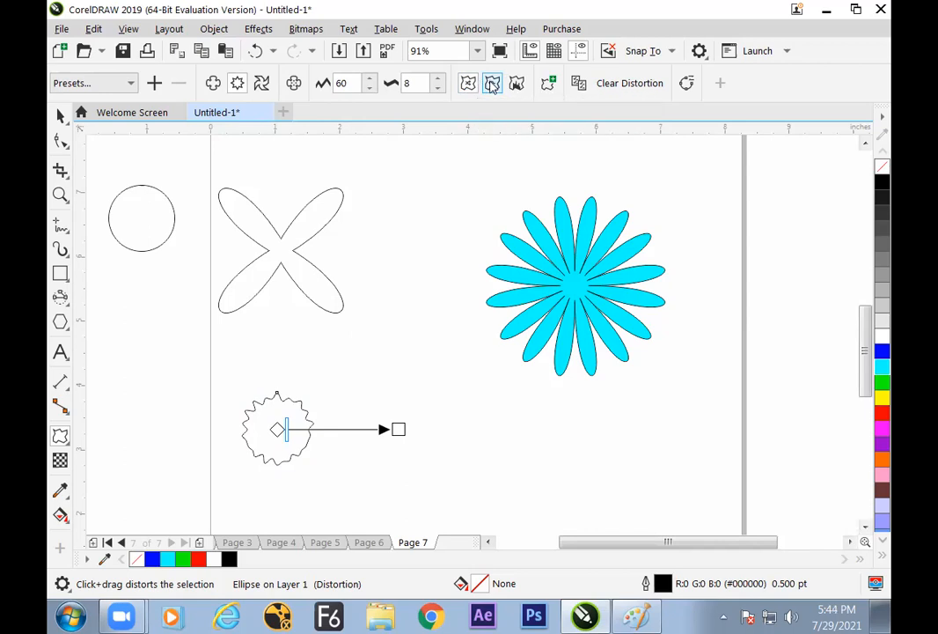
left_click(492, 88)
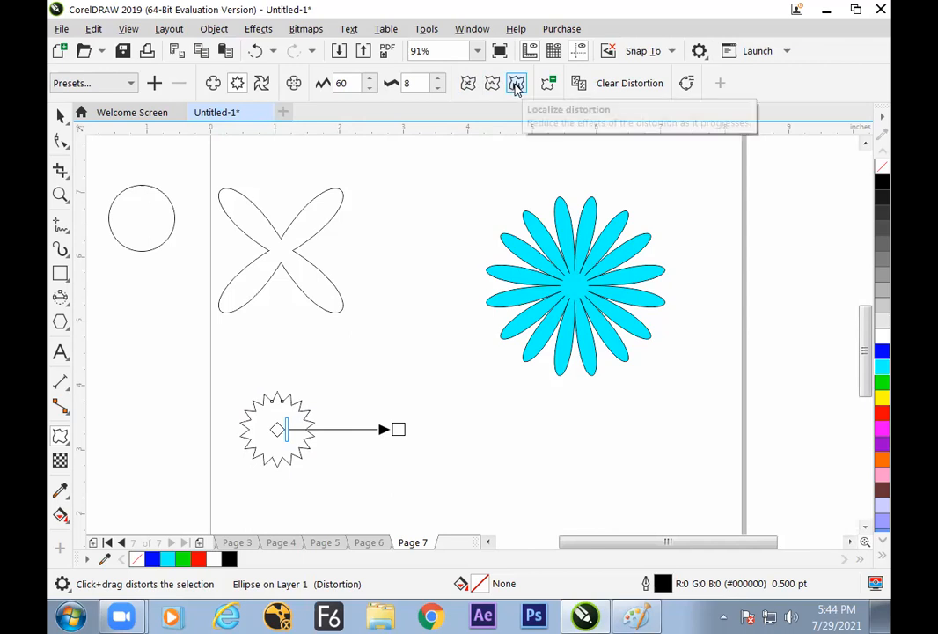
Localize the zipper distortion at the circle's right edge with amplitude 86 and frequency 26
left_click(518, 88)
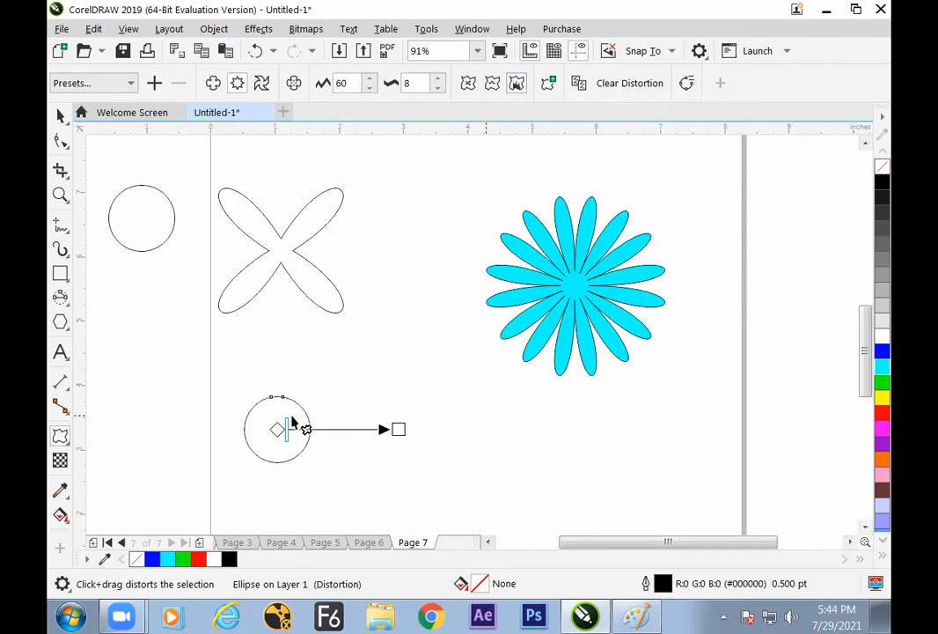
left_click_drag(282, 429, 423, 429)
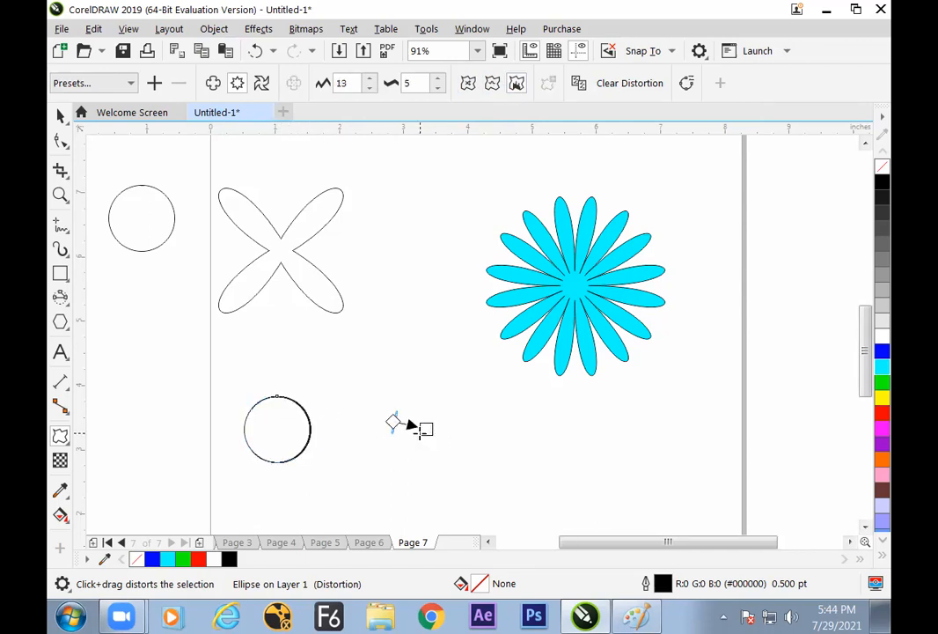
key("ctrl+z")
left_click_drag(277, 429, 309, 434)
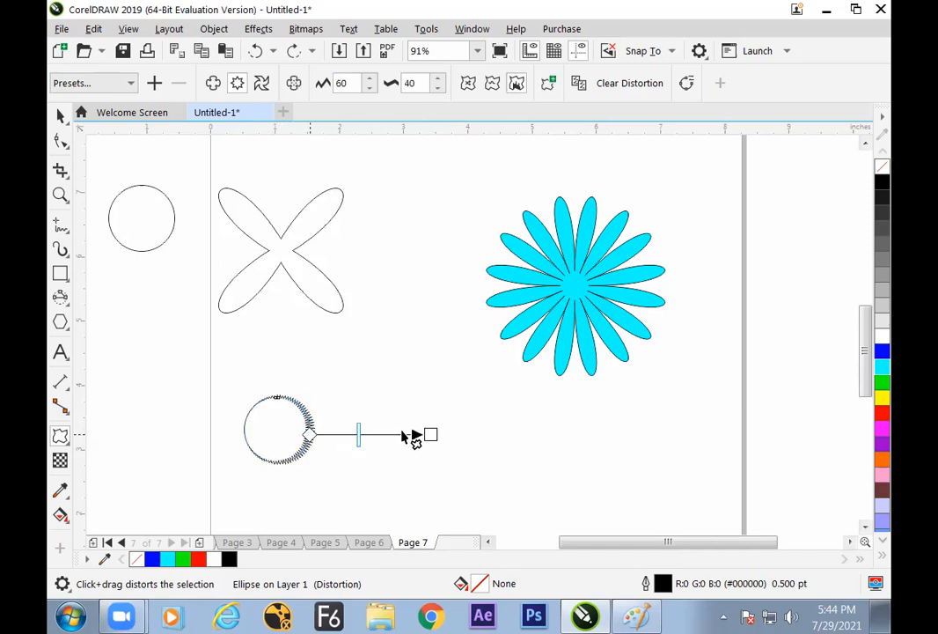
left_click_drag(430, 434, 485, 433)
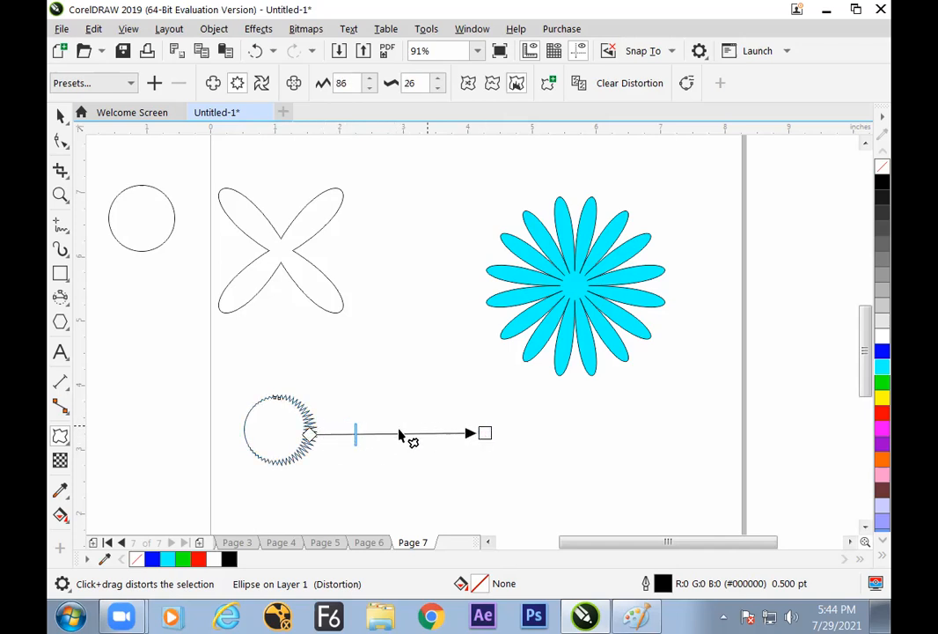
Move the localized distortion to the circle's top edge, aimed upward, with amplitude 39 and frequency 40
left_click_drag(309, 434, 275, 397)
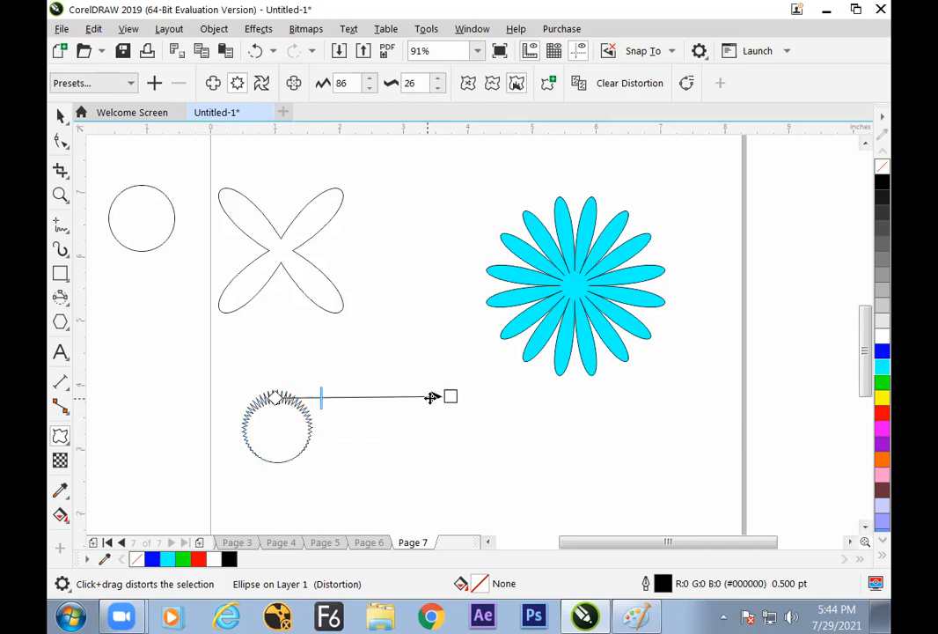
left_click_drag(451, 396, 270, 298)
mouse_move(275, 401)
left_mouse_down()
mouse_move(288, 430)
mouse_move(273, 379)
mouse_move(274, 394)
left_mouse_up()
left_click_drag(271, 304, 268, 313)
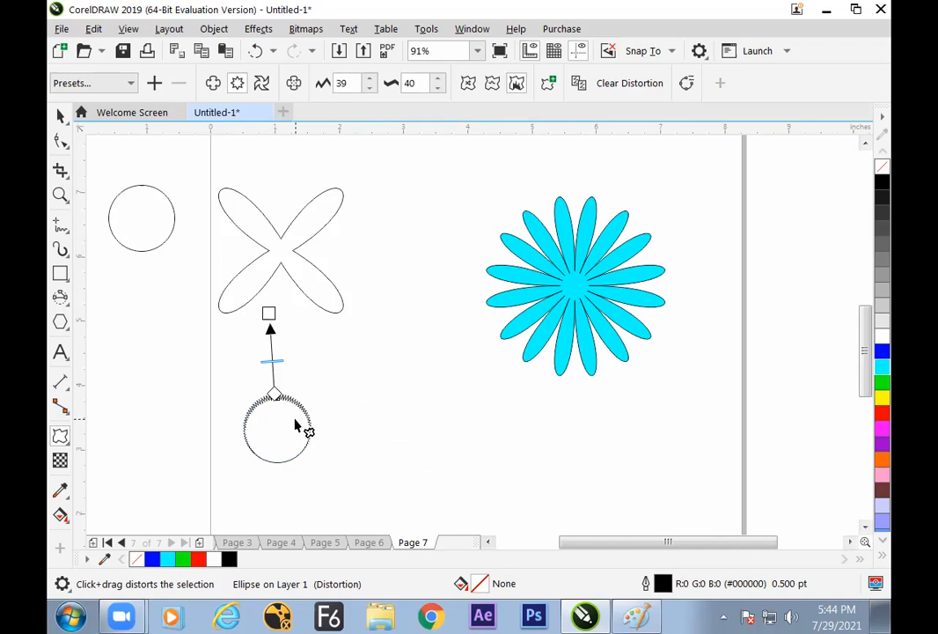
Shrink the four-petal flower and move the zipper circle up beneath it
left_click(60, 115)
left_click(342, 363)
left_click_drag(301, 447, 304, 420)
left_click(314, 367)
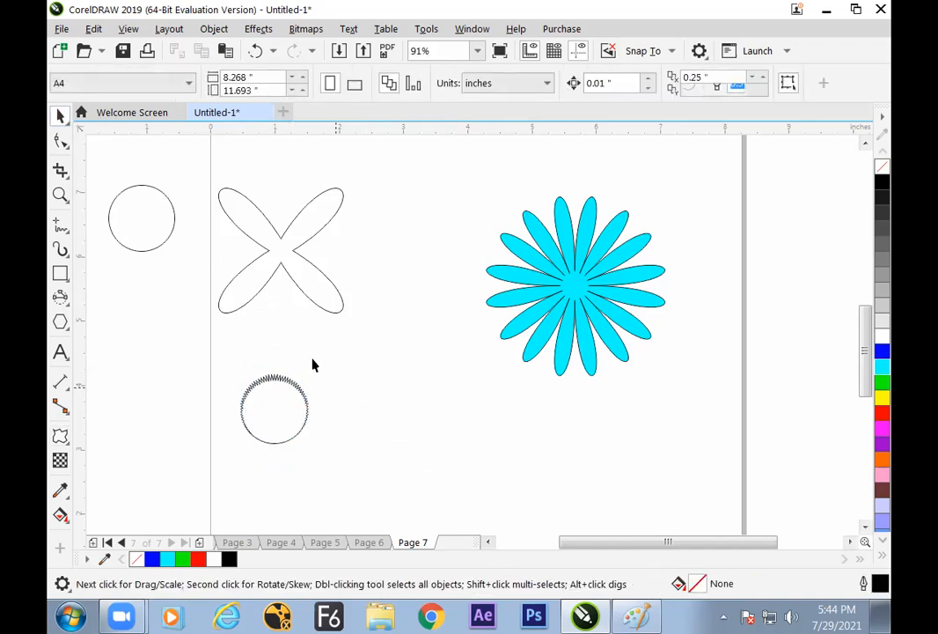
left_click(305, 262)
left_click_drag(348, 296, 330, 273)
left_click_drag(293, 428, 323, 385)
left_click(322, 380)
left_click(293, 385)
Place a copy of the plain pasteboard circle below the zipper circle
left_click(166, 250)
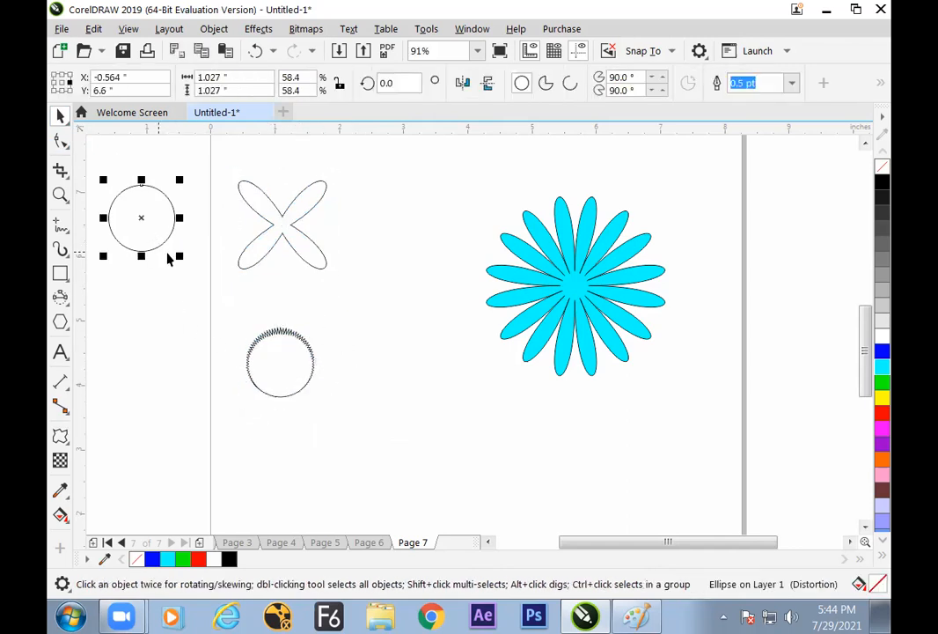
left_click_drag(154, 222, 291, 478)
right_click(291, 478)
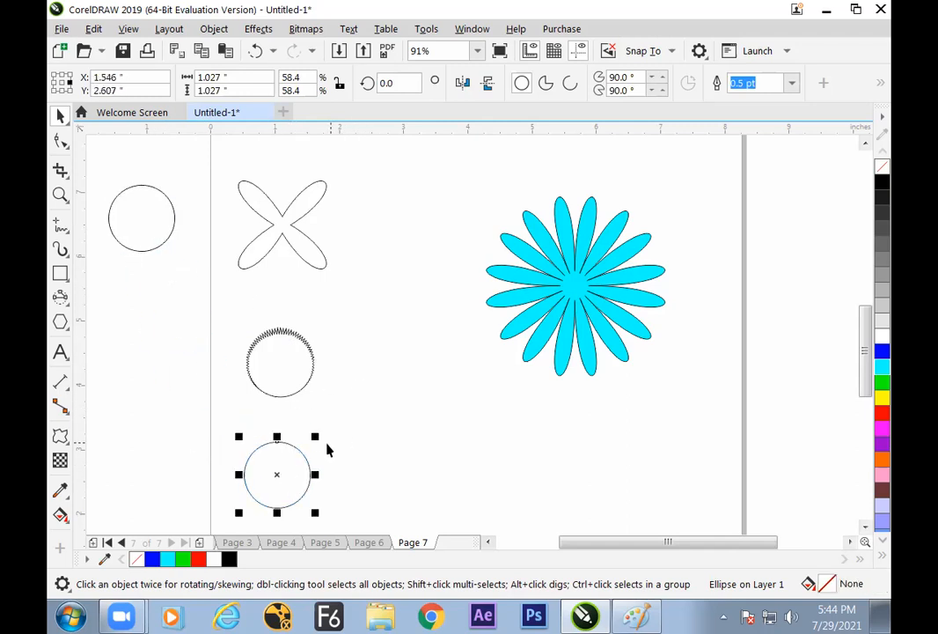
Apply a clockwise twister distortion of about 243 additional degrees to the copied circle, centred near its upper right
left_click(60, 436)
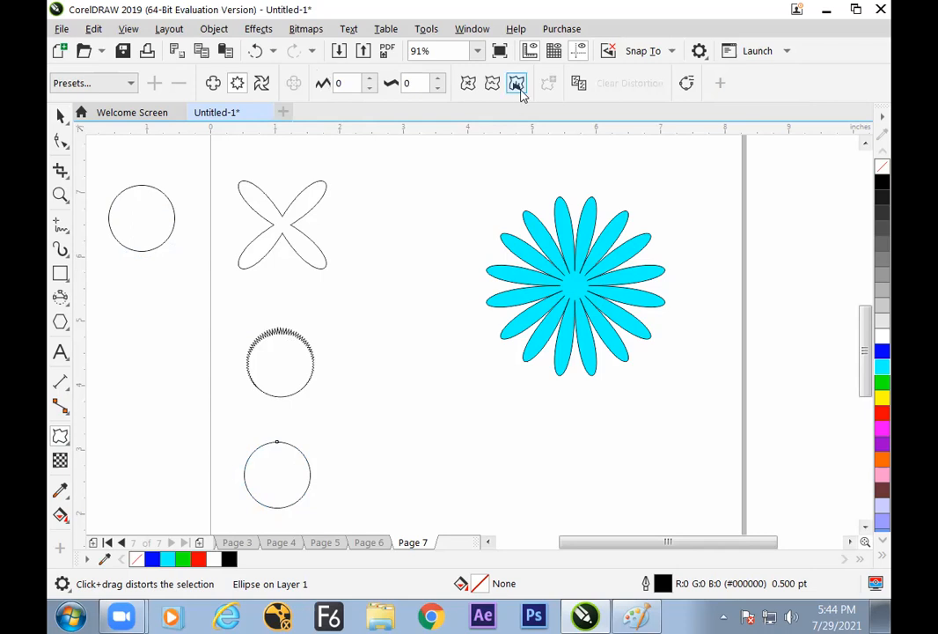
left_click(261, 82)
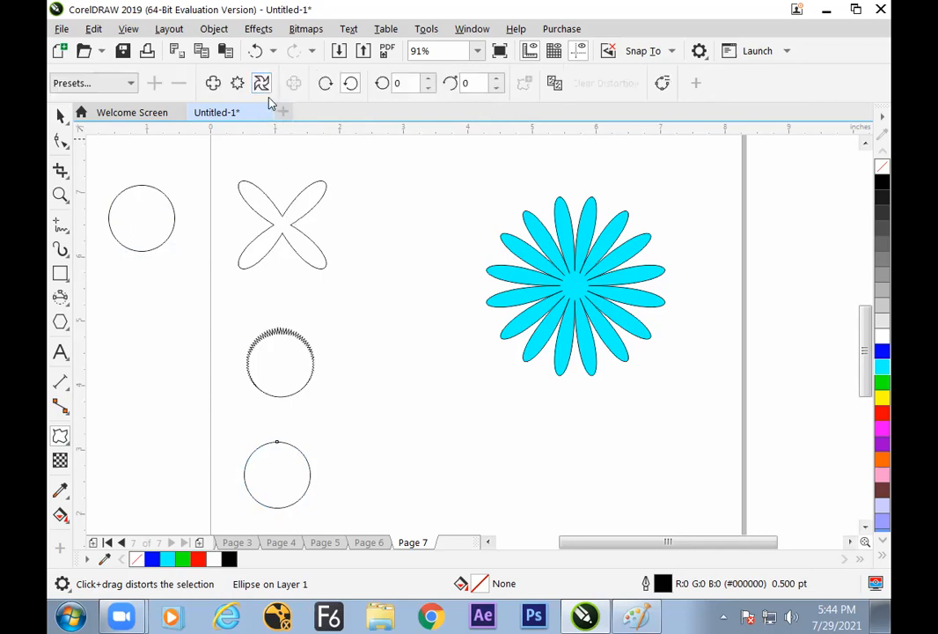
mouse_move(297, 454)
left_mouse_down()
mouse_move(304, 484)
mouse_move(236, 445)
mouse_move(282, 425)
mouse_move(266, 421)
mouse_move(297, 459)
mouse_move(307, 449)
left_mouse_up()
key("space")
left_click(349, 435)
left_click(370, 429)
left_click(307, 454)
left_click(349, 433)
left_click(319, 456)
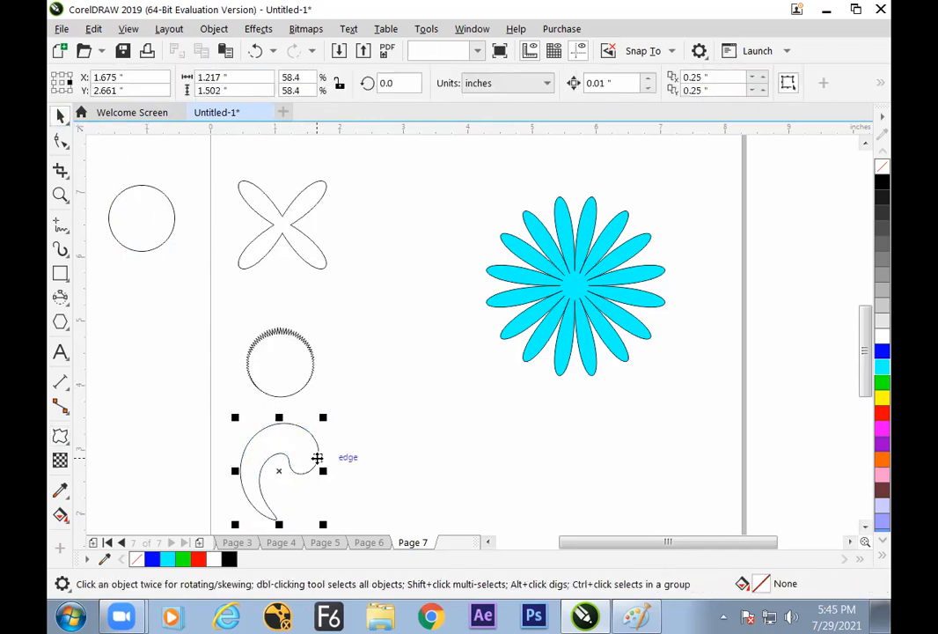
Shrink the twisted shape to about 0.76 by 0.94 inches
left_click_drag(326, 418, 308, 433)
left_click(337, 427)
left_click(299, 459)
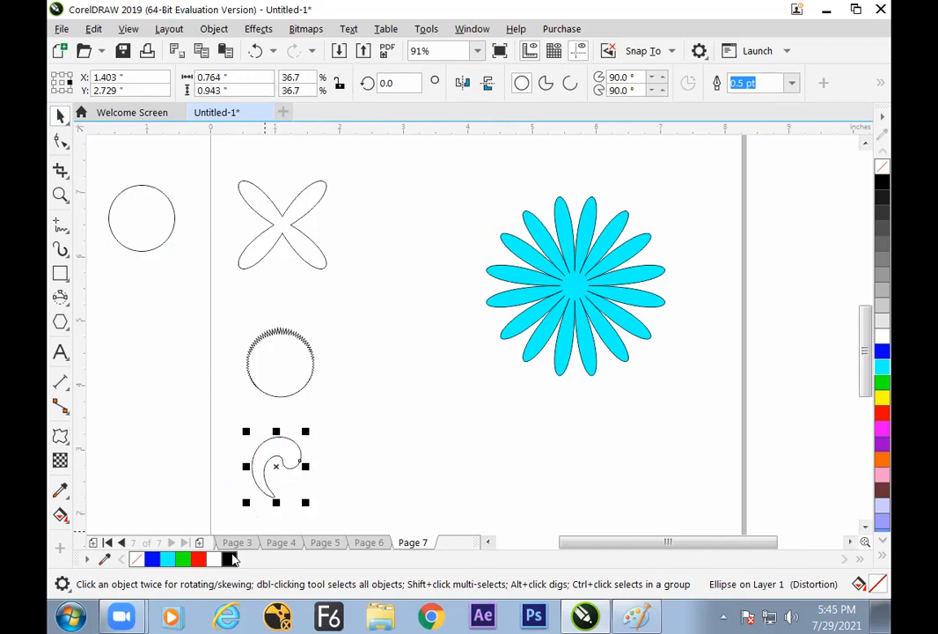
left_click(371, 401)
Reduce the shape's twister distortion to 206 additional degrees
left_click(284, 440)
left_click(60, 436)
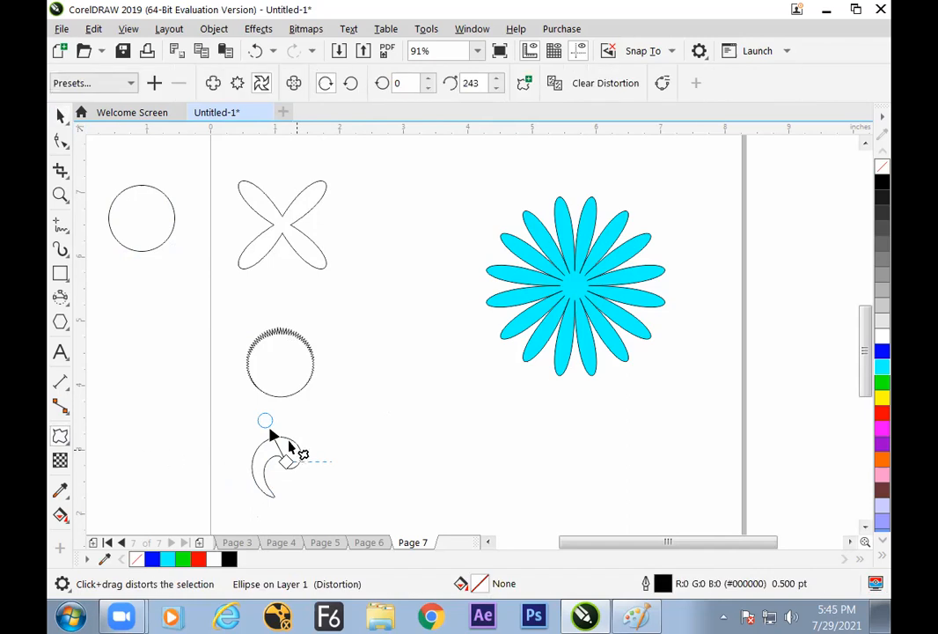
left_click_drag(271, 433, 235, 430)
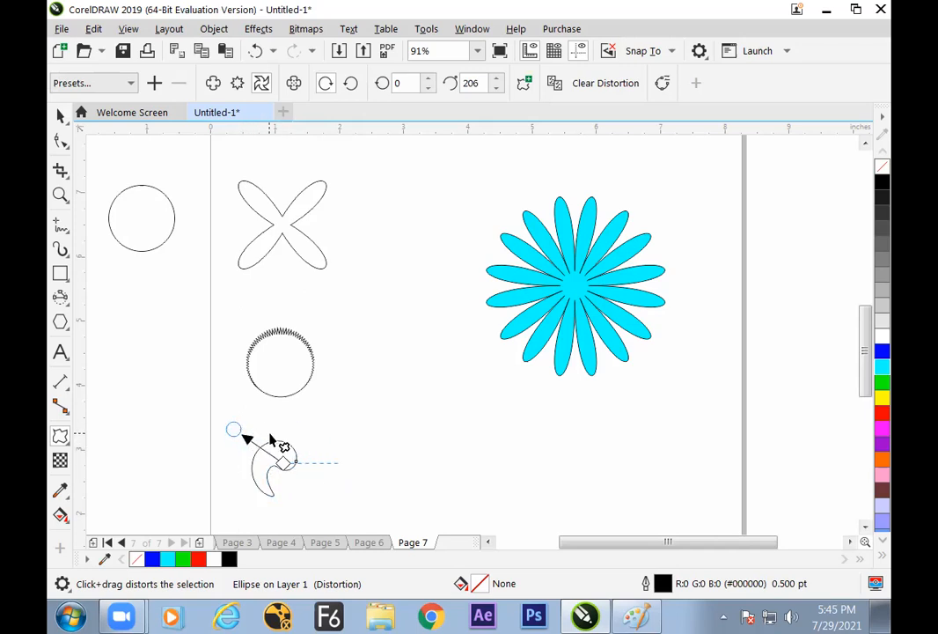
Place a copy of the twisted shape to its right, below the cyan flower, and select the copy
left_click(61, 119)
left_click(413, 390)
left_click(284, 458)
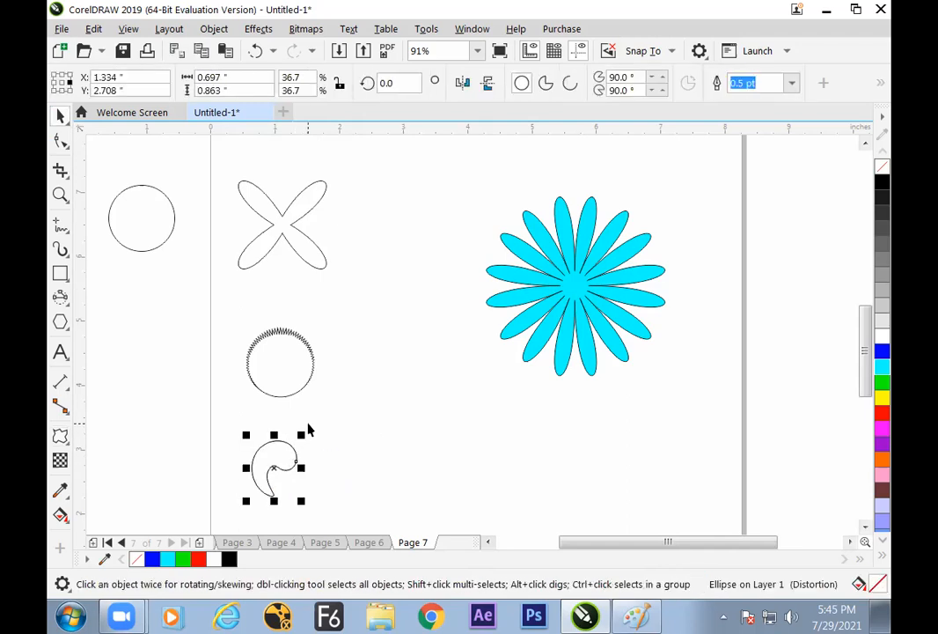
left_click_drag(276, 464, 468, 458)
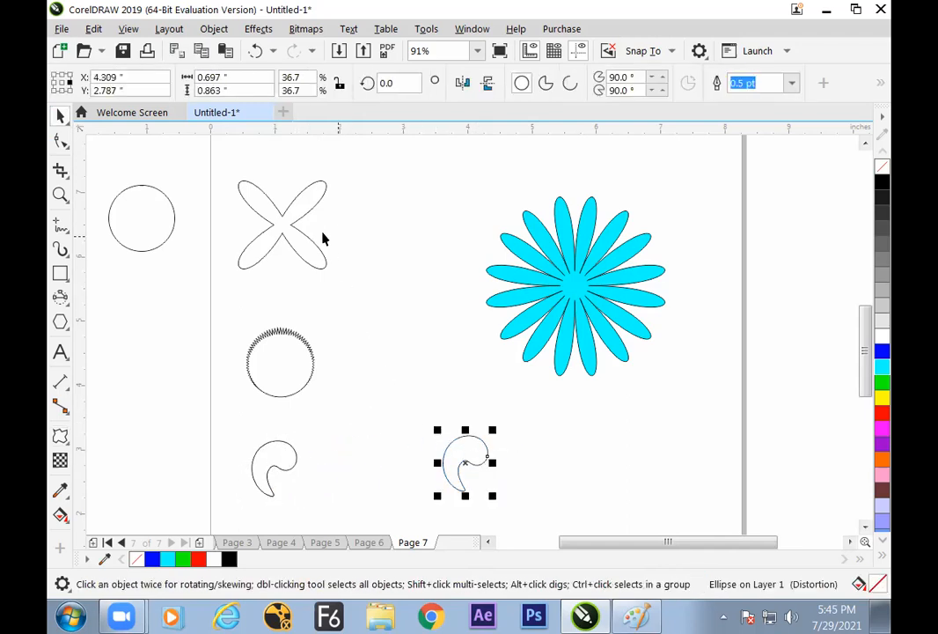
left_click(547, 429)
left_click(463, 446)
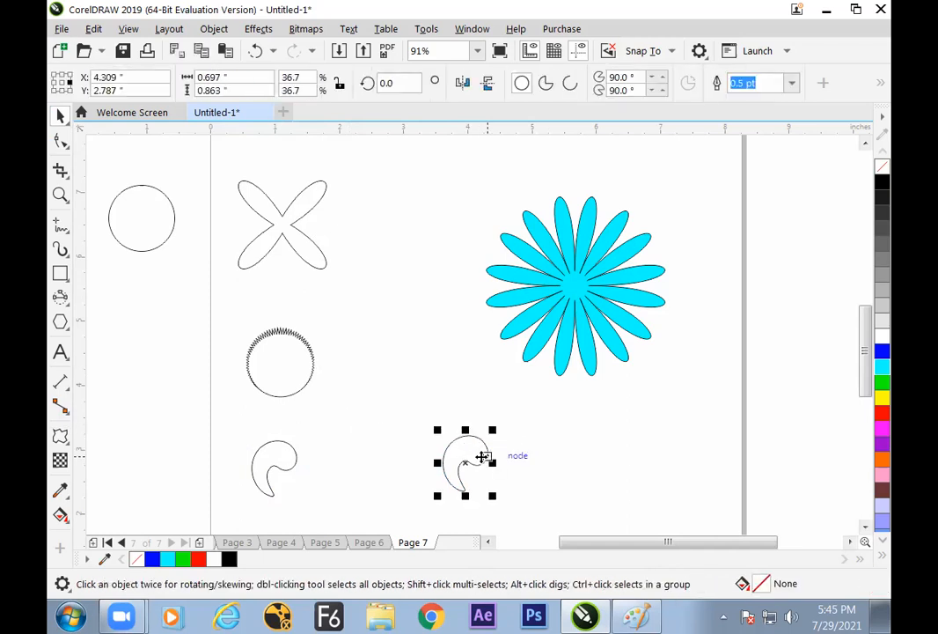
Try a push and pull distortion with an amplitude of 20 on the copied twisted shape, and undo it
left_click(60, 436)
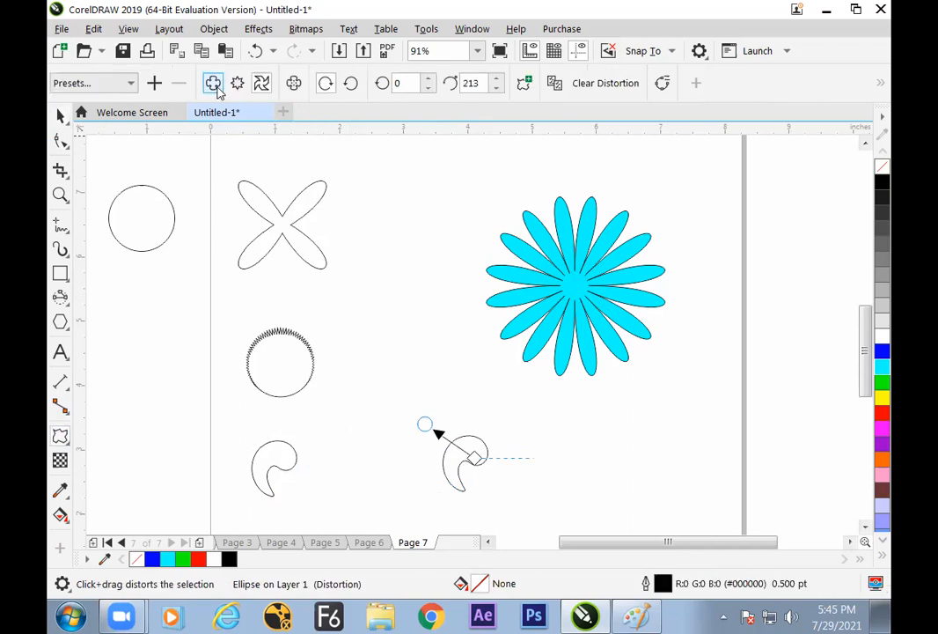
left_click(213, 84)
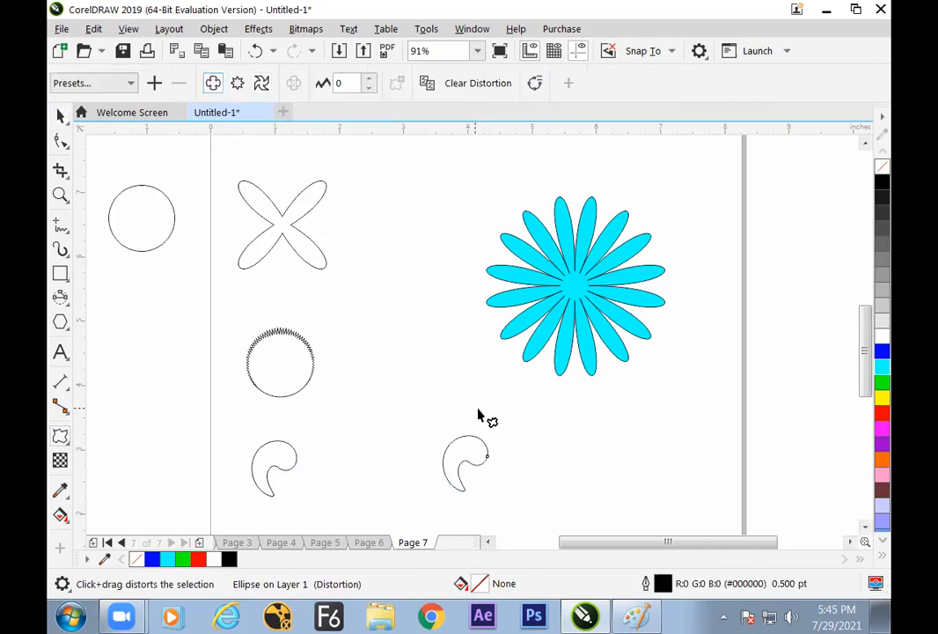
mouse_move(471, 446)
left_mouse_down()
mouse_move(486, 421)
mouse_move(488, 440)
left_mouse_up()
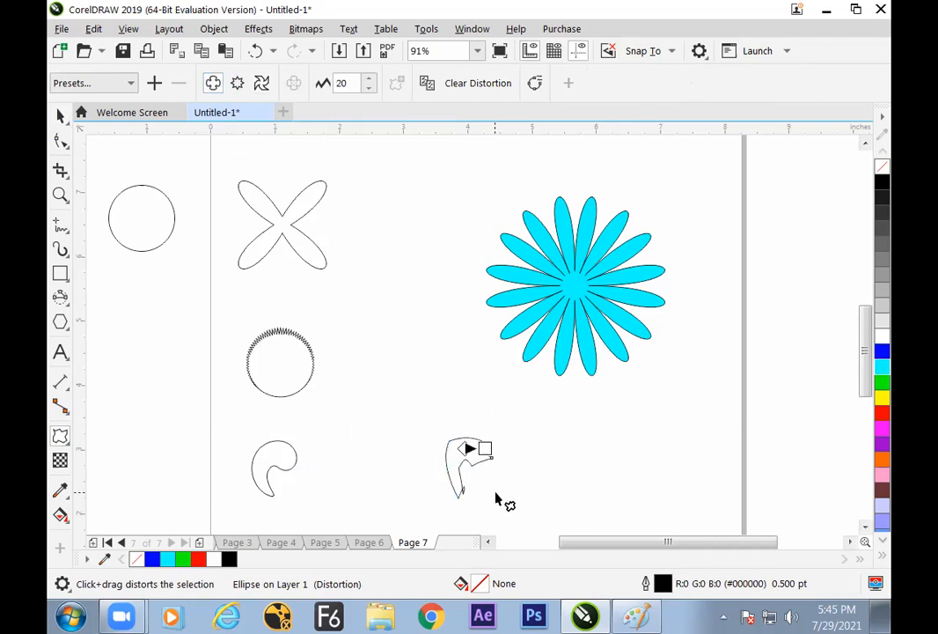
key("ctrl+z")
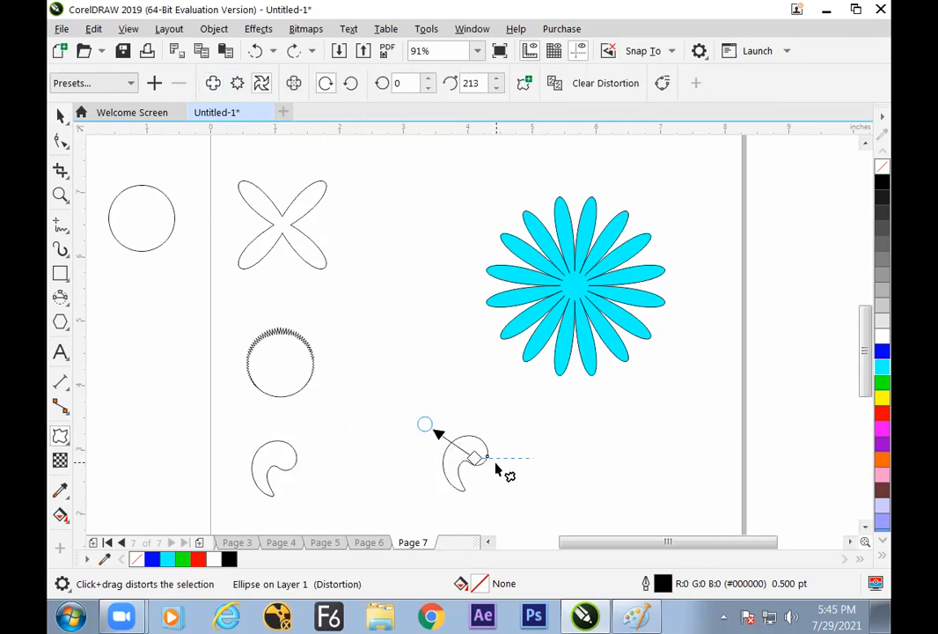
Apply a zipper distortion to the copied twisted shape below the cyan flower and deselect it
left_click(60, 115)
left_click(475, 405)
left_click(469, 451)
left_click(60, 435)
left_click(238, 83)
left_click_drag(486, 450, 494, 423)
left_click(60, 115)
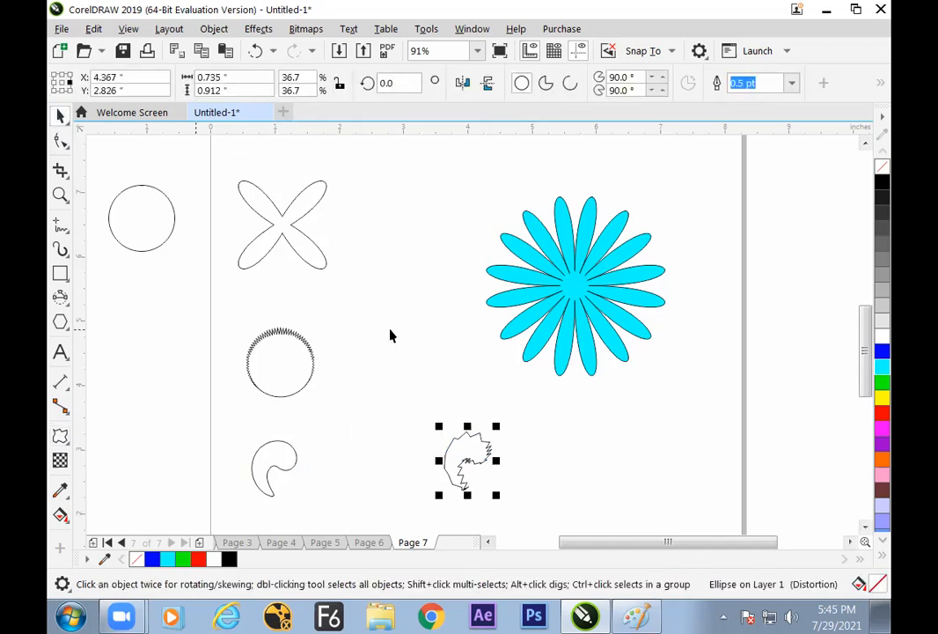
left_click(432, 433)
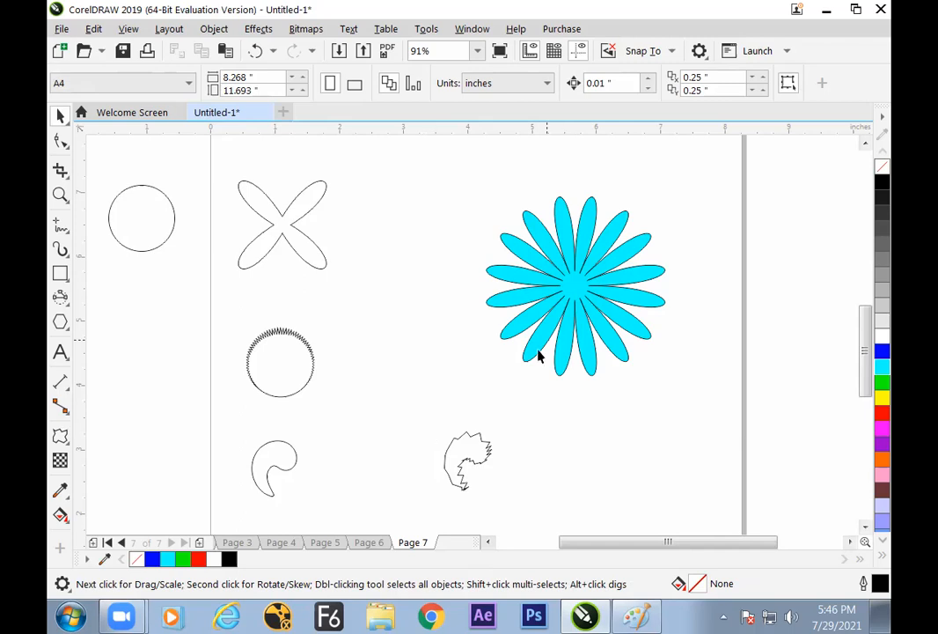
Add a new page after the last one and draw a circle about 1.87 inches in diameter on it
left_click(200, 543)
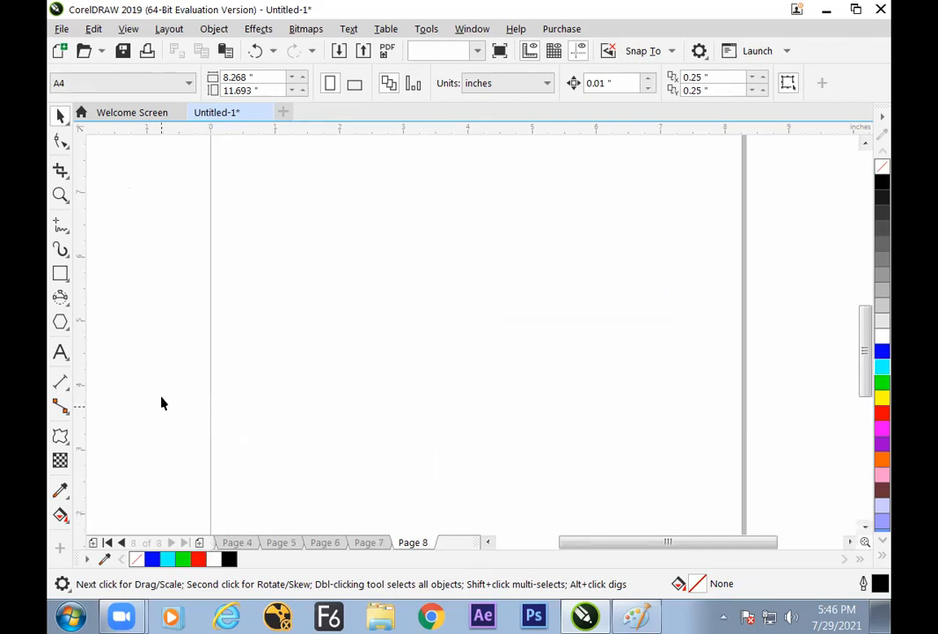
left_click(73, 328)
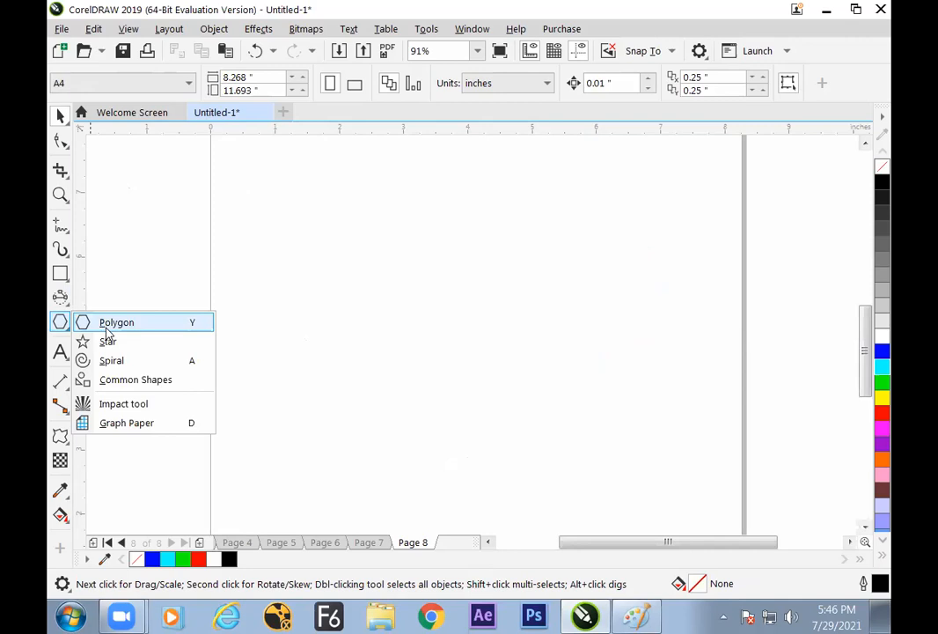
left_click(113, 326)
left_click(64, 278)
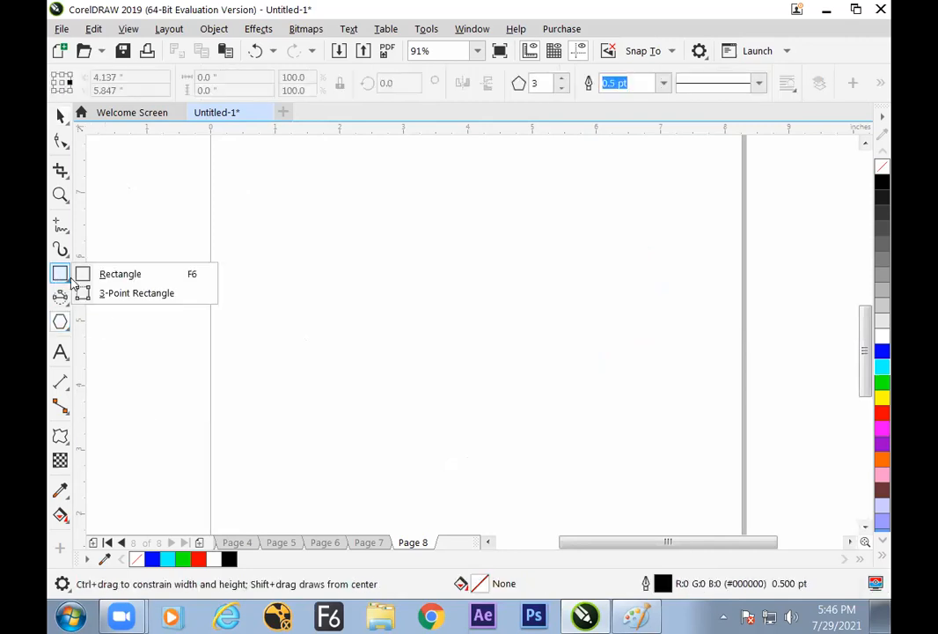
left_click(62, 304)
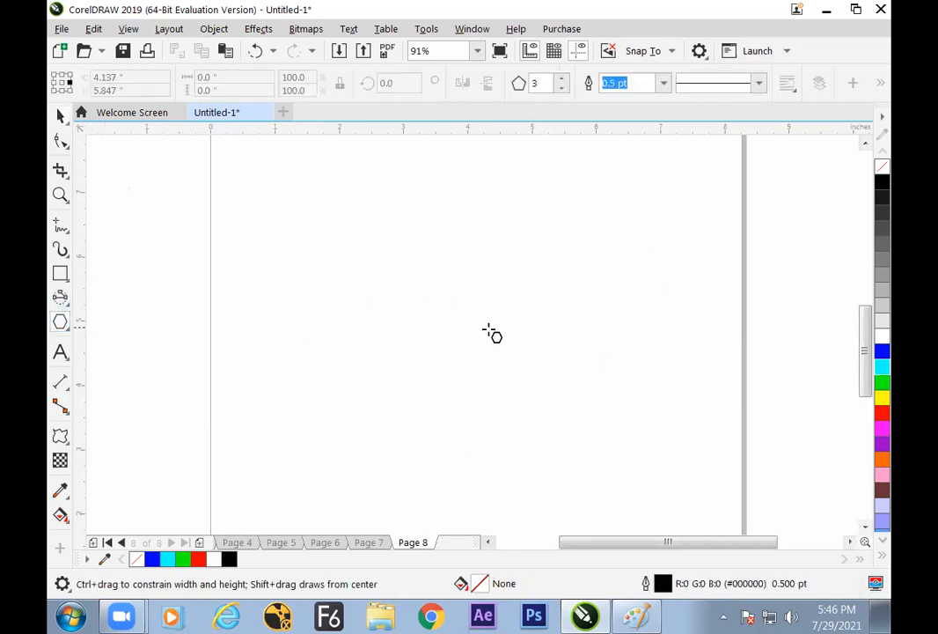
left_click(61, 298)
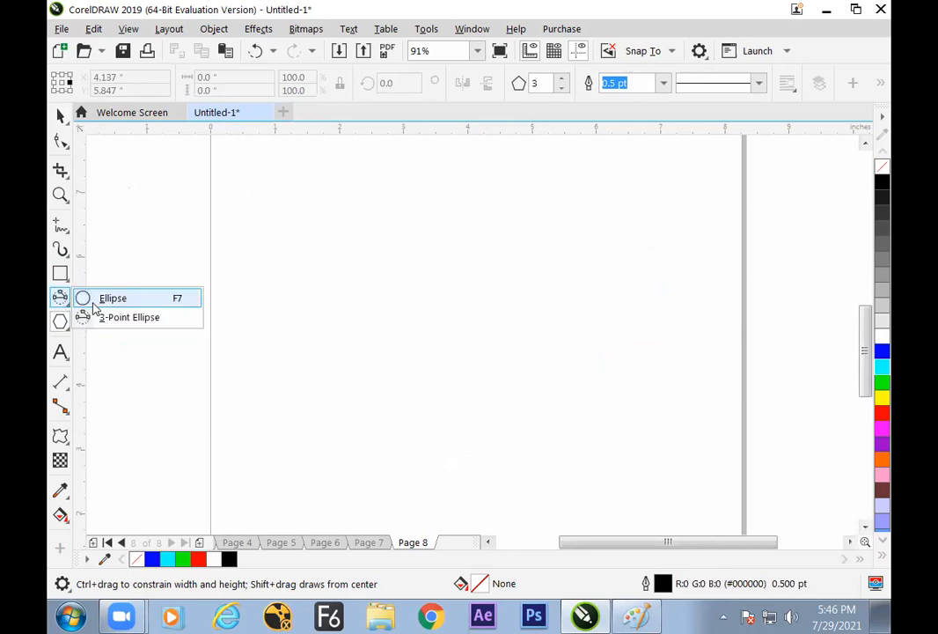
left_click(97, 298)
left_click_drag(376, 293, 442, 358)
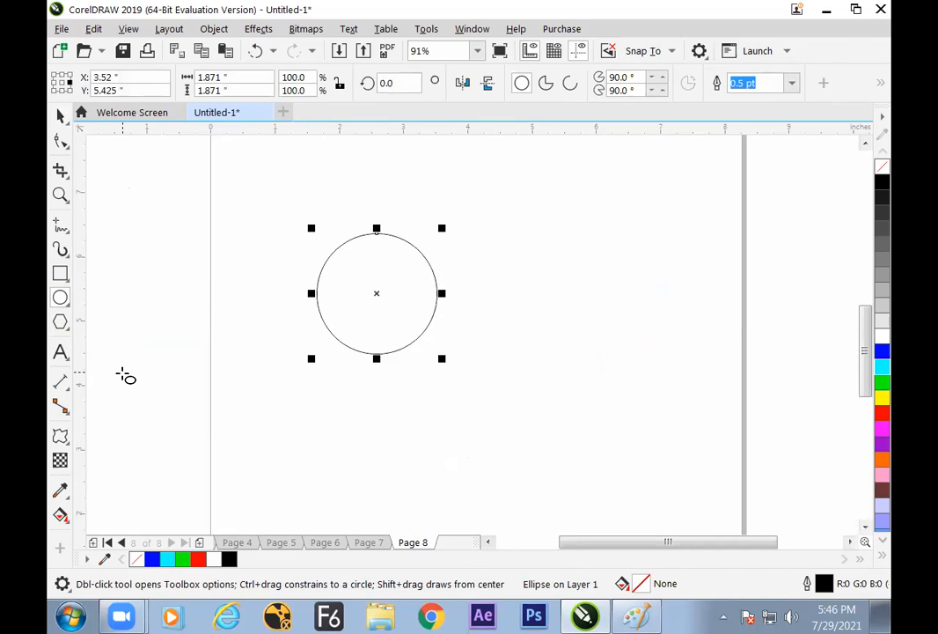
Shrink the circle to about 55 percent and duplicate it into a grid of three rows by four columns
left_click(61, 436)
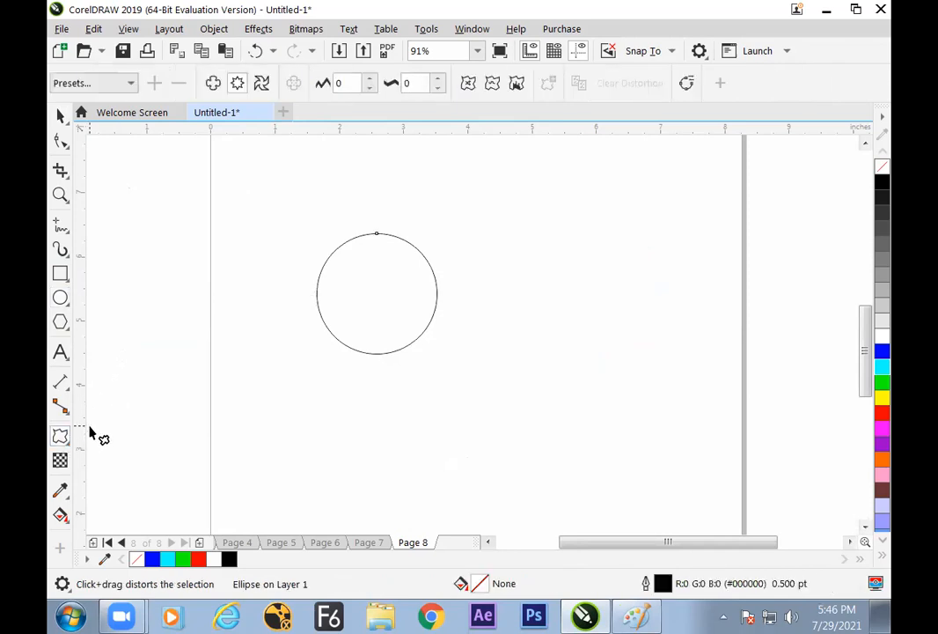
left_click(61, 115)
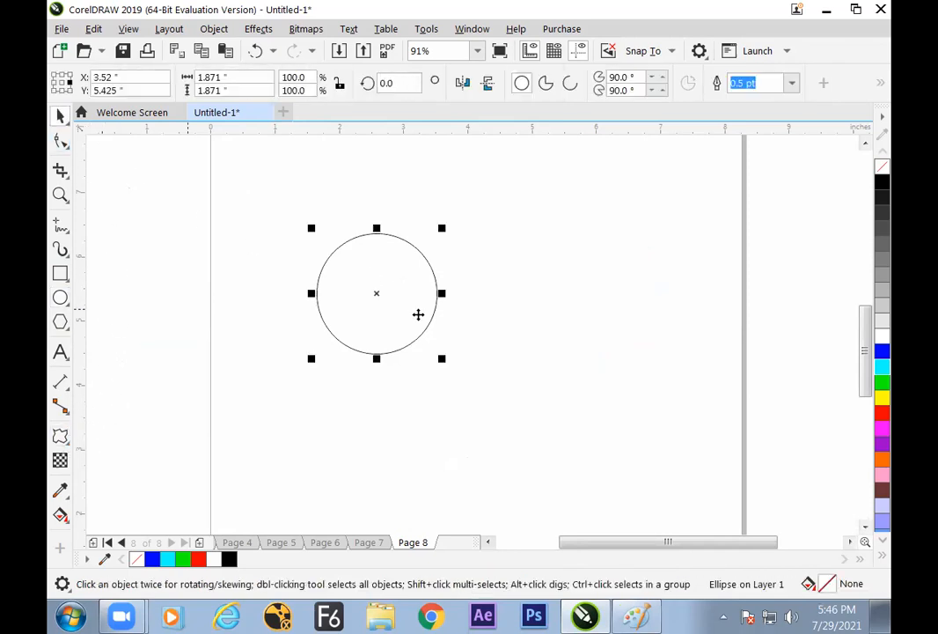
left_click_drag(444, 362, 416, 334)
left_click(428, 349)
left_click_drag(373, 296, 532, 276)
left_click_drag(283, 186, 572, 321)
left_click_drag(471, 282, 475, 422)
left_click(278, 234)
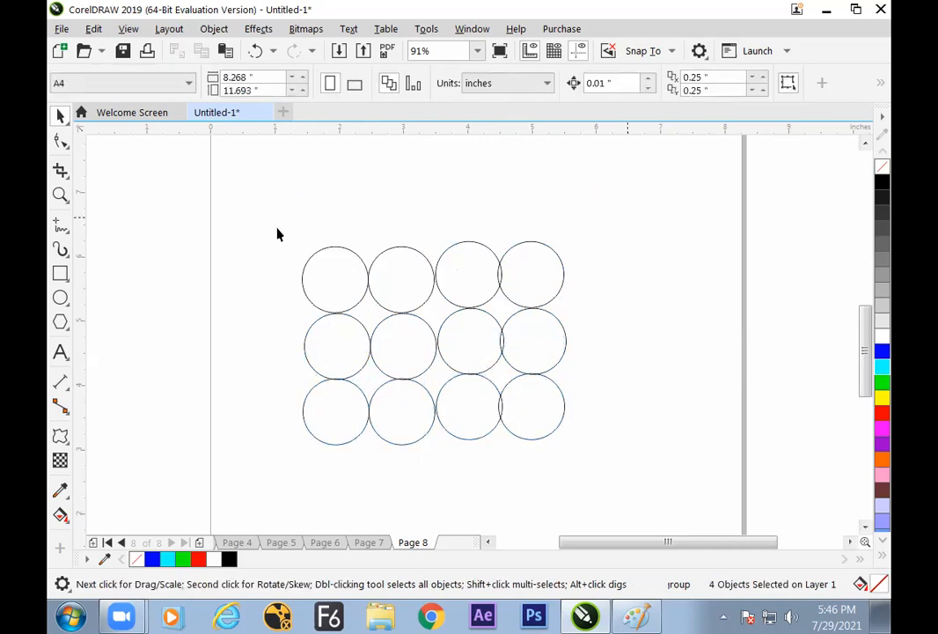
Apply a smooth zipper distortion with about 49 amplitude and 29 frequency to all twelve circles, centred near the middle of the grid
key("ctrl+a")
left_click(59, 435)
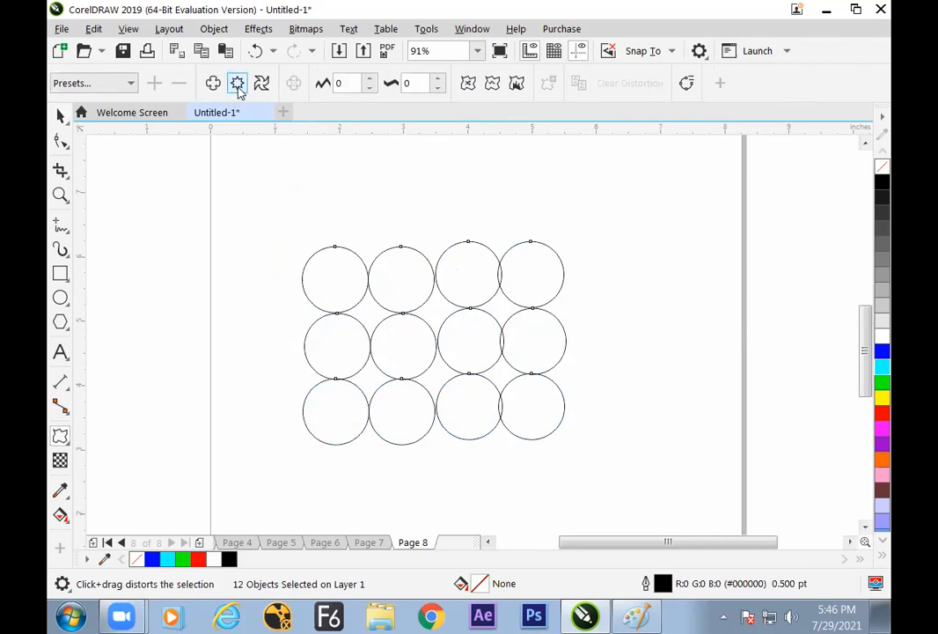
left_click_drag(405, 297, 394, 256)
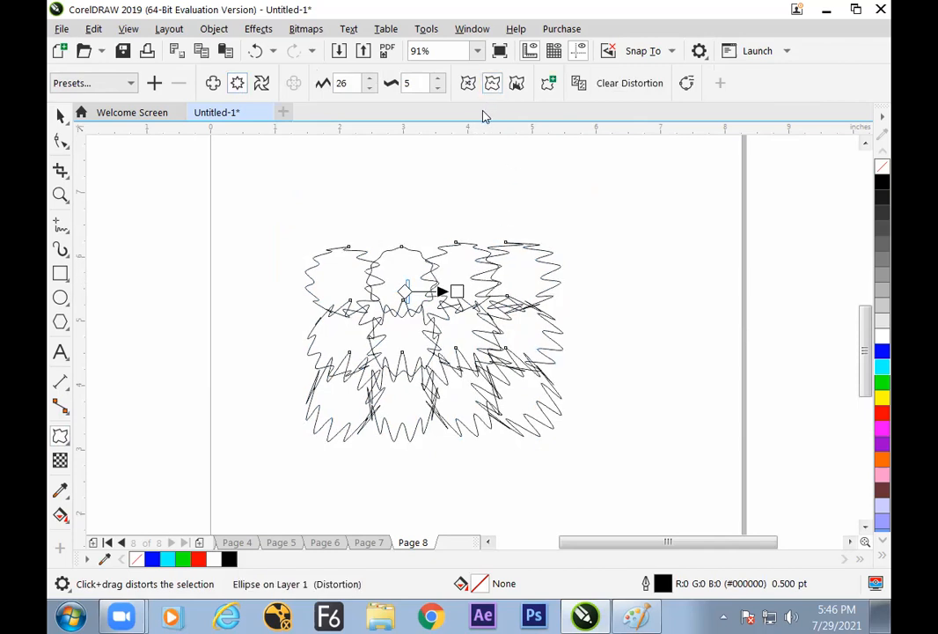
left_click_drag(403, 293, 420, 353)
left_click_drag(440, 291, 444, 199)
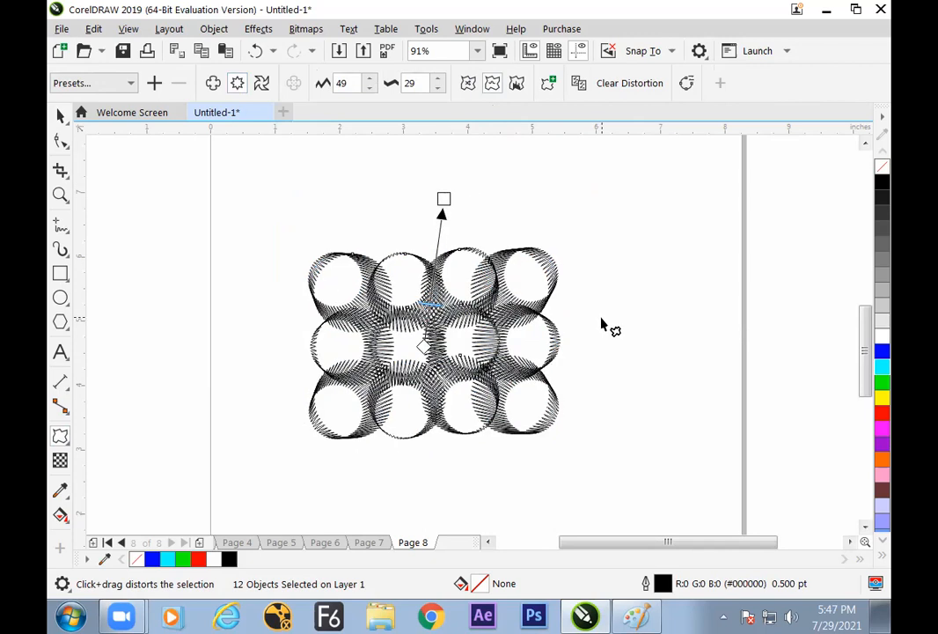
left_click(61, 116)
left_click(192, 232)
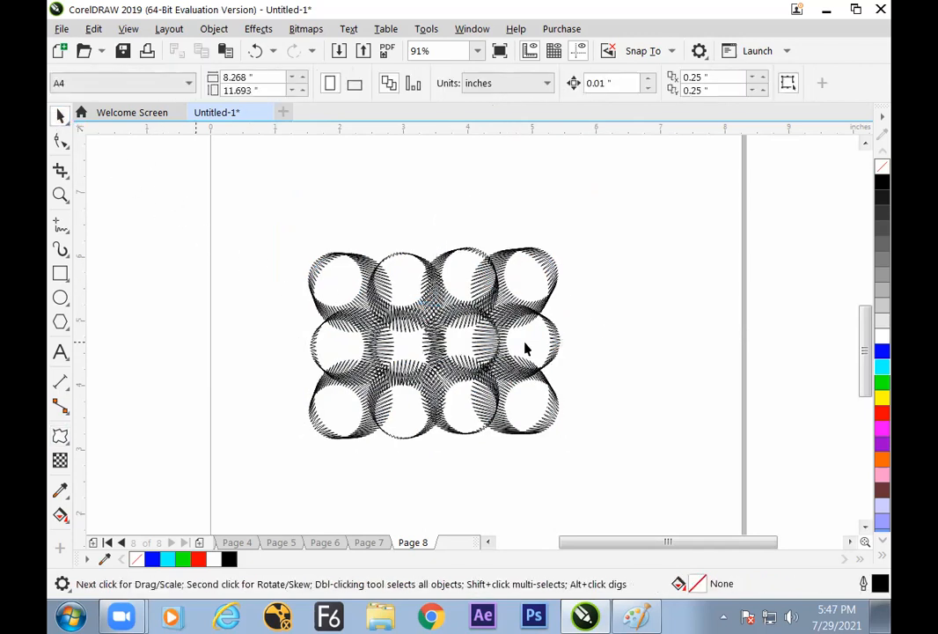
Try moving individual distorted circles out of the grid, undo each move, and clear the selection
left_click(544, 277)
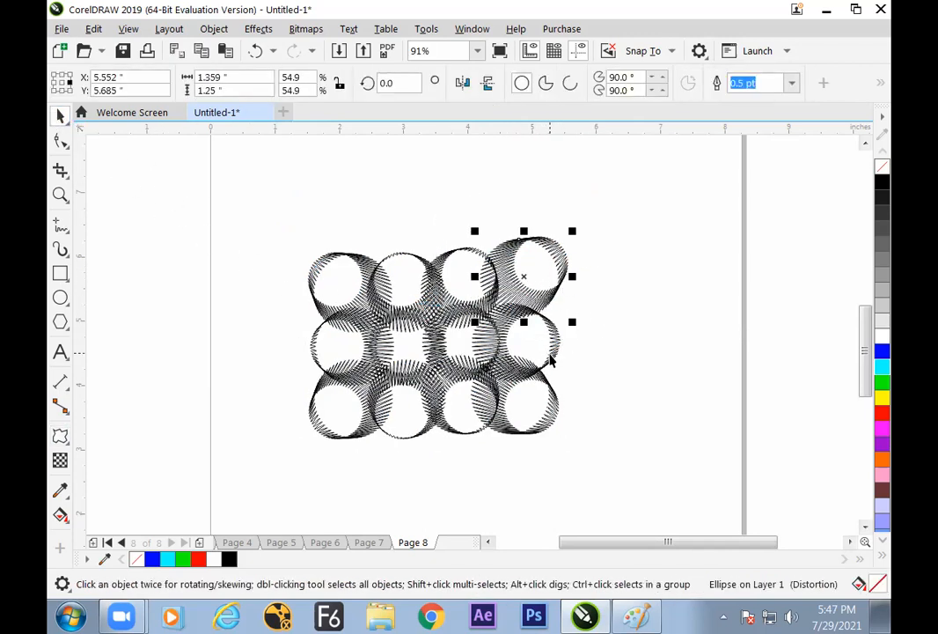
key("ctrl+z")
left_click_drag(333, 295, 325, 287)
key("ctrl+z")
left_click(568, 315)
left_click_drag(284, 215, 307, 247)
left_click_drag(623, 500, 624, 500)
left_click(643, 363)
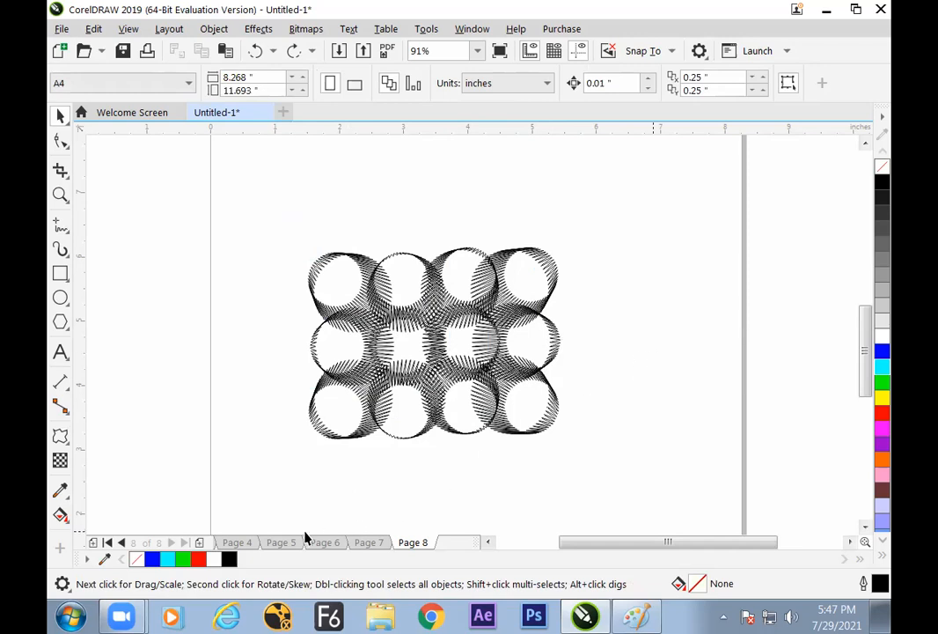
Add another page and draw a circle about 1.12 inches in diameter on it
left_click(200, 543)
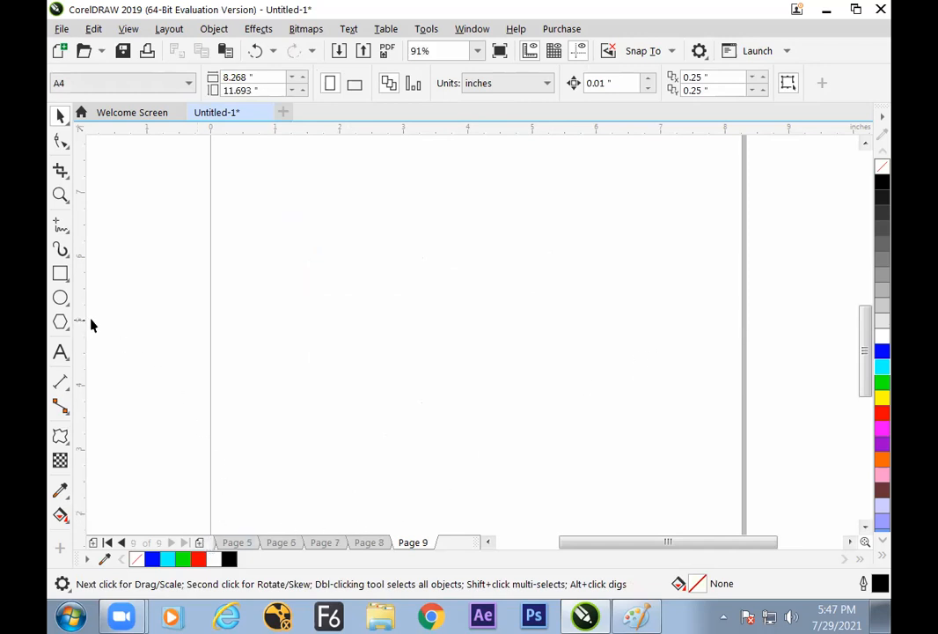
left_click(60, 298)
left_click_drag(356, 269, 438, 350)
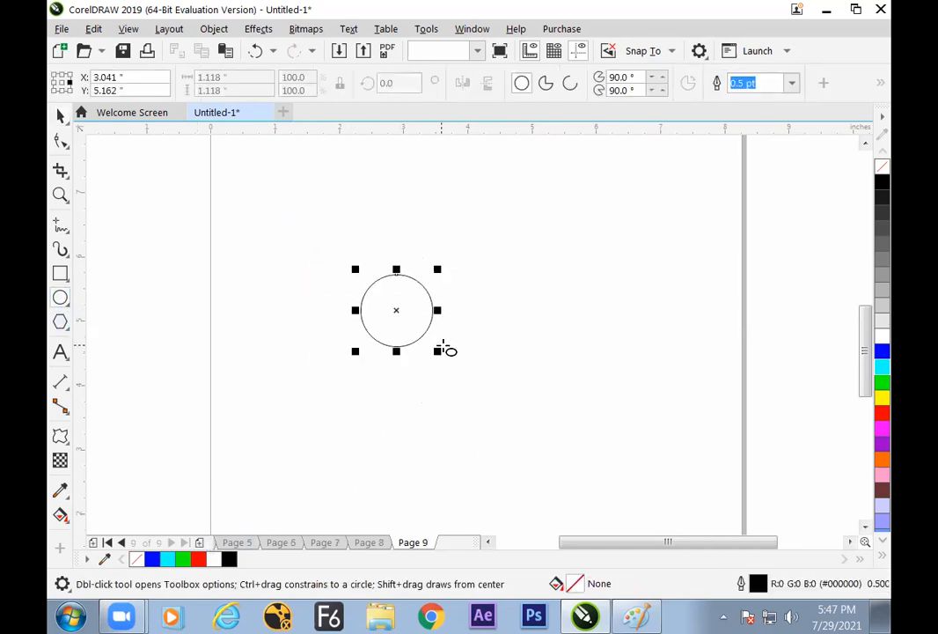
Apply a smooth zipper distortion to the circle from its centre, with a frequency of 5 and an amplitude of about 95
left_click(60, 435)
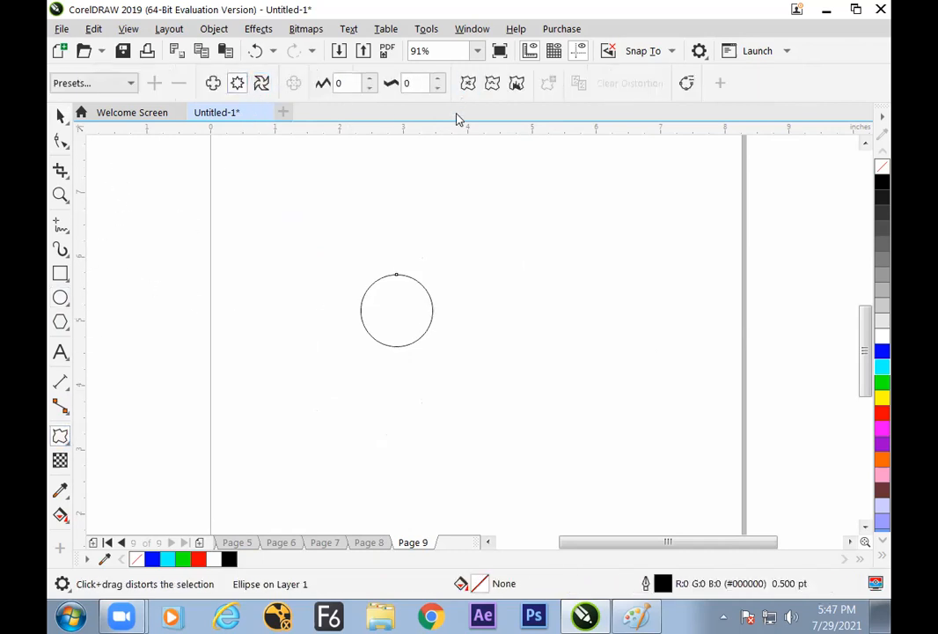
left_click_drag(397, 311, 489, 333)
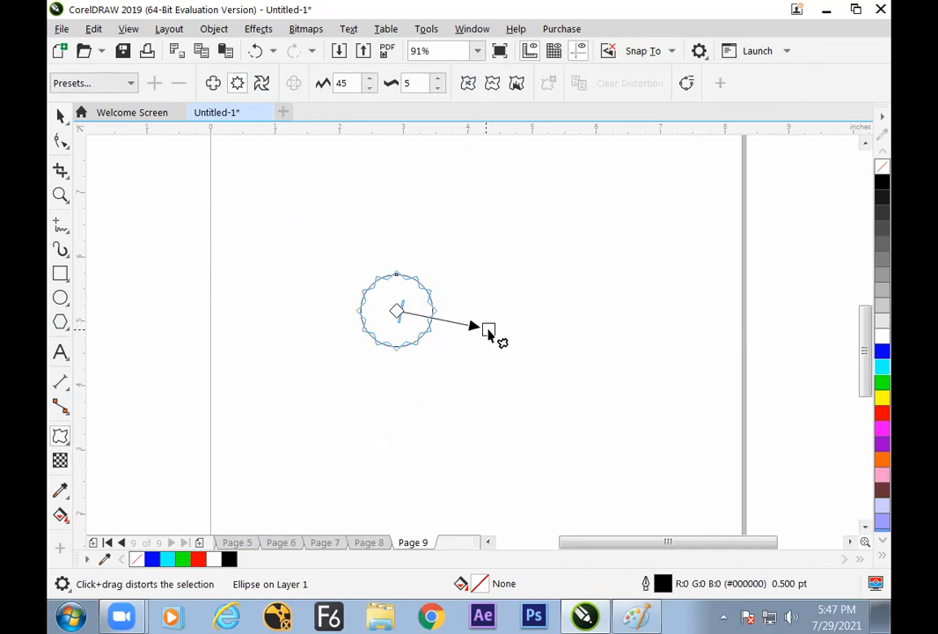
left_click(493, 86)
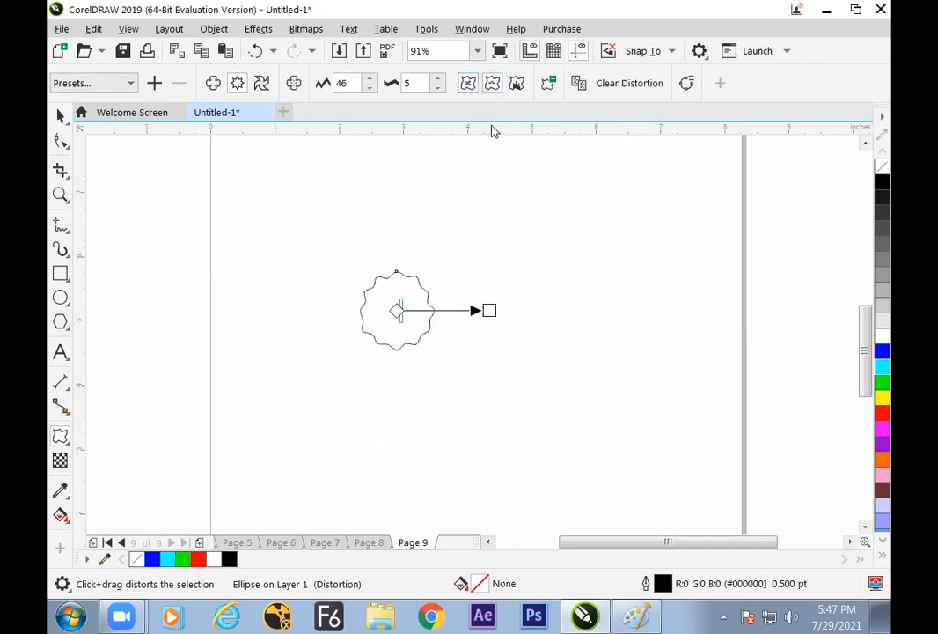
left_click_drag(489, 310, 582, 310)
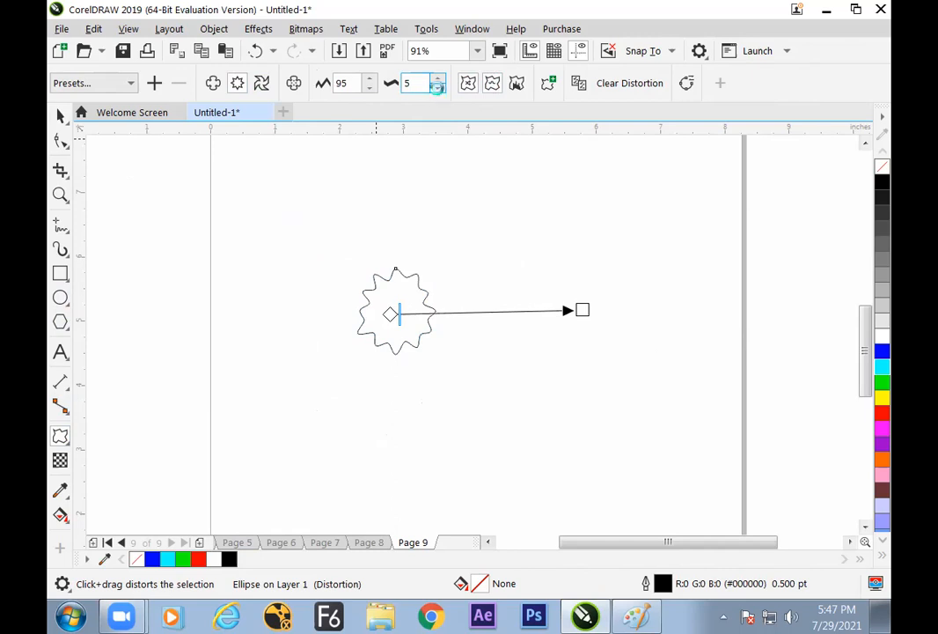
Reduce the circle's zipper frequency to 1
left_click(438, 87)
left_click(438, 87)
left_click(437, 87)
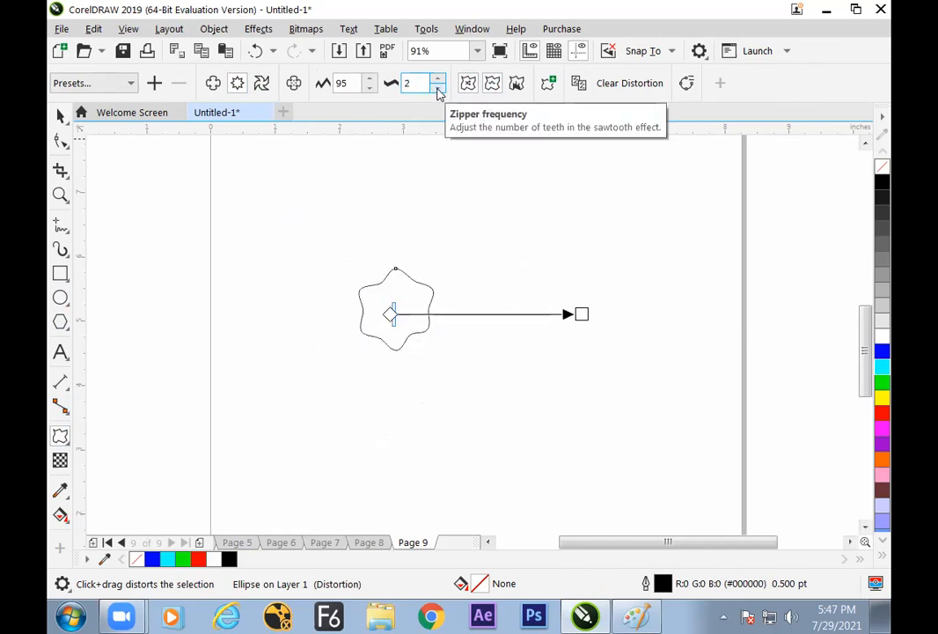
left_click_drag(407, 314, 383, 317)
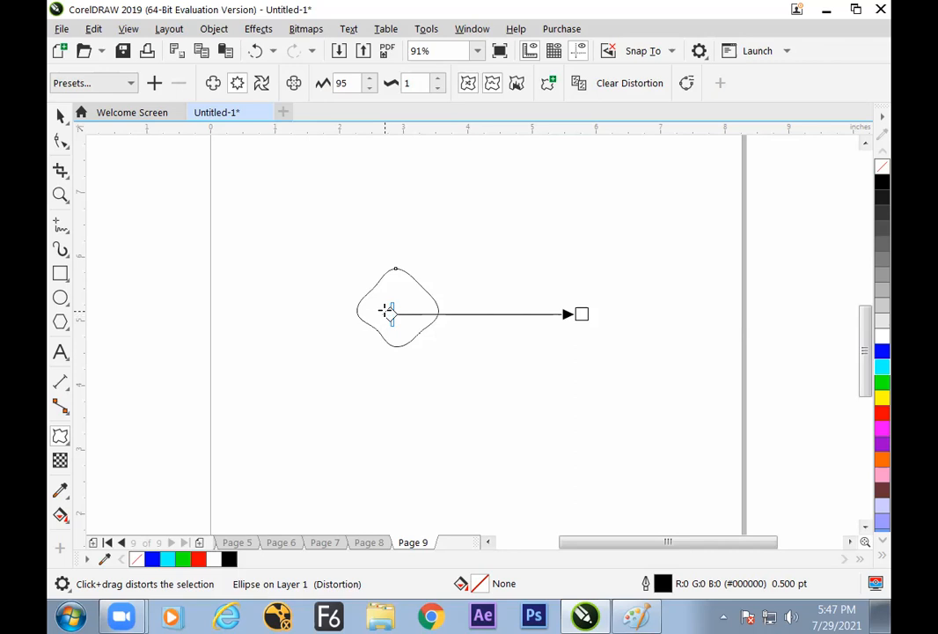
Change the zipper distortion to about 61 amplitude and 39 frequency, with its origin shifted slightly right of the circle's centre
left_click_drag(370, 83, 370, 71)
left_click_drag(591, 315, 515, 311)
left_click_drag(390, 315, 414, 316)
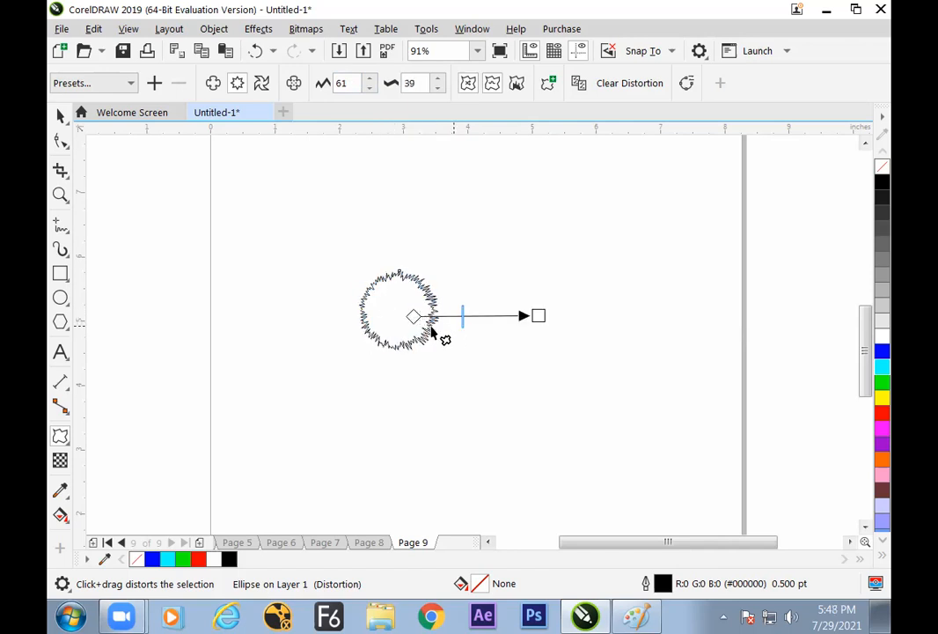
left_click_drag(414, 316, 413, 310)
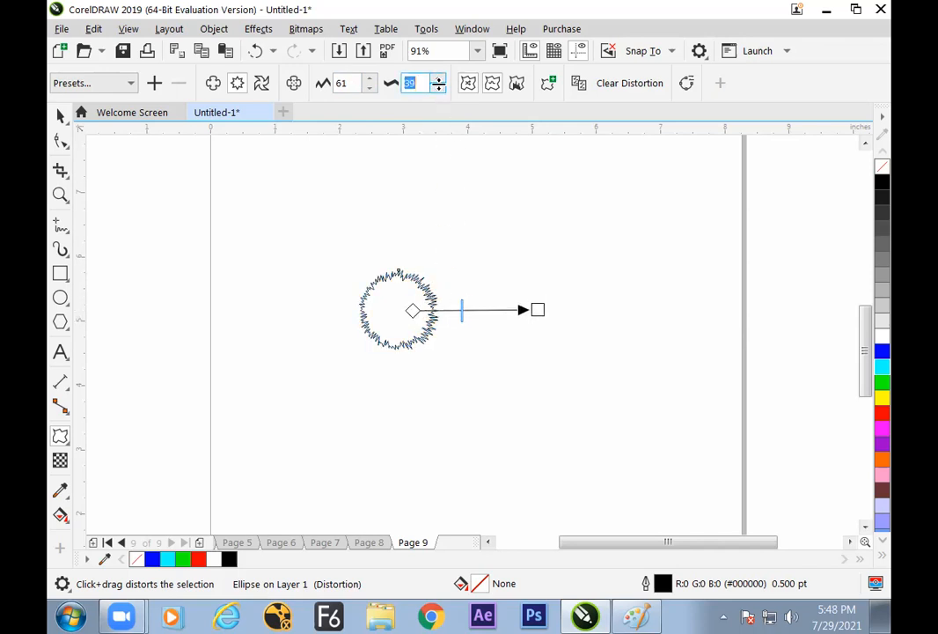
Set the zipper frequency to 0 and raise it to 1 to give a rounded diamond shape
type("0")
key("Return")
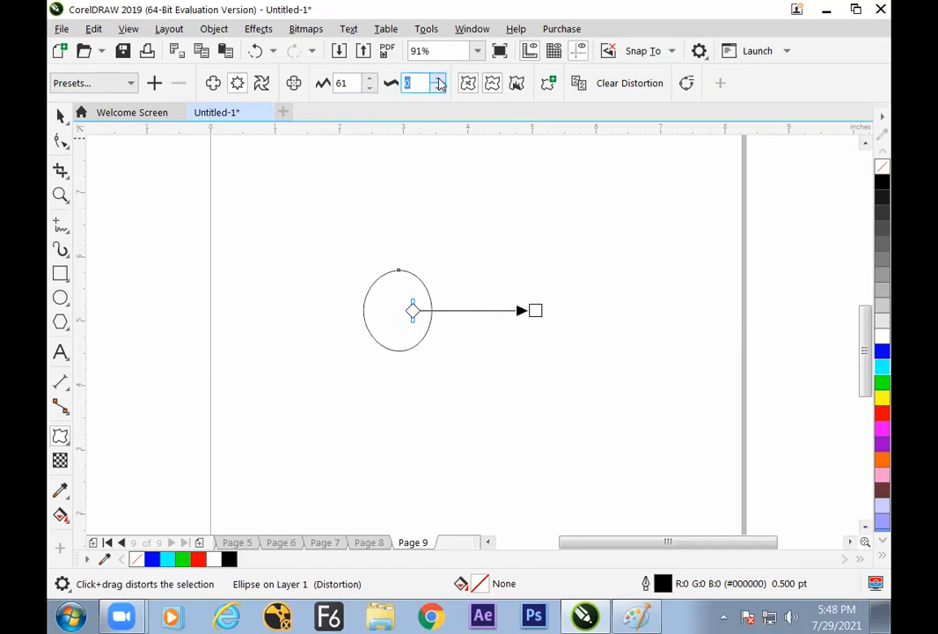
left_click(439, 80)
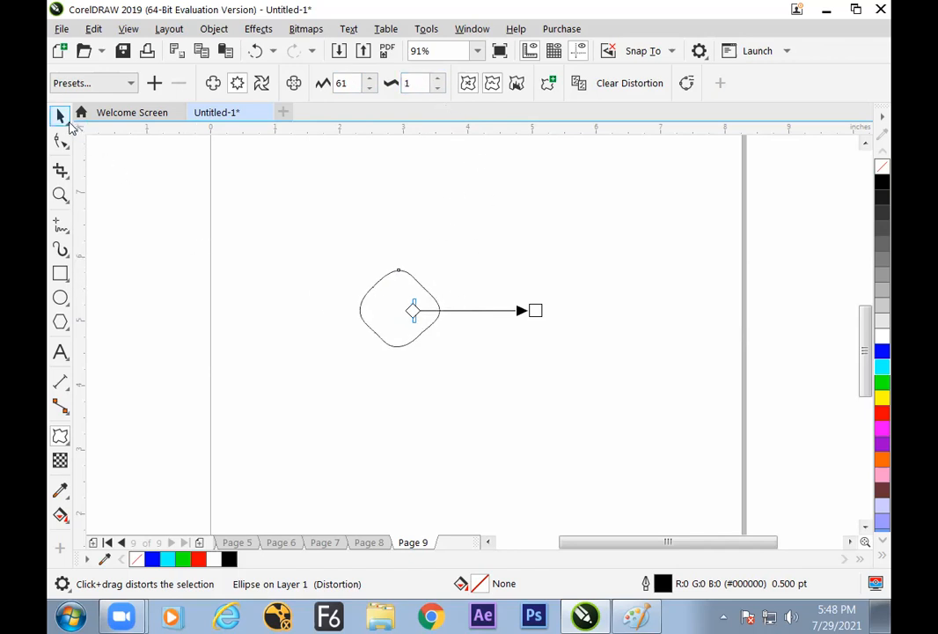
Move the rounded diamond shape slightly to the left, to about X 2.887, Y 5.138 inches
left_click(60, 116)
left_click(477, 379)
left_click_drag(423, 322, 399, 315)
left_click(419, 340)
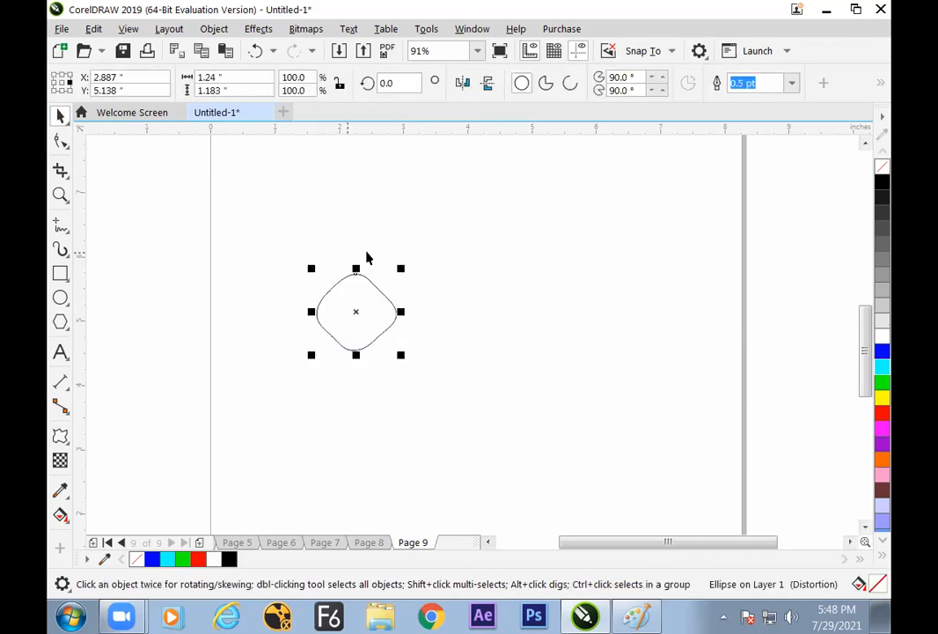
Duplicate the rounded diamond twice, placing one copy at its upper right and another directly to its right
left_click(466, 298)
left_click_drag(385, 333, 459, 329)
left_click(442, 338)
right_click(458, 328)
left_click(408, 382)
left_click_drag(376, 330, 424, 386)
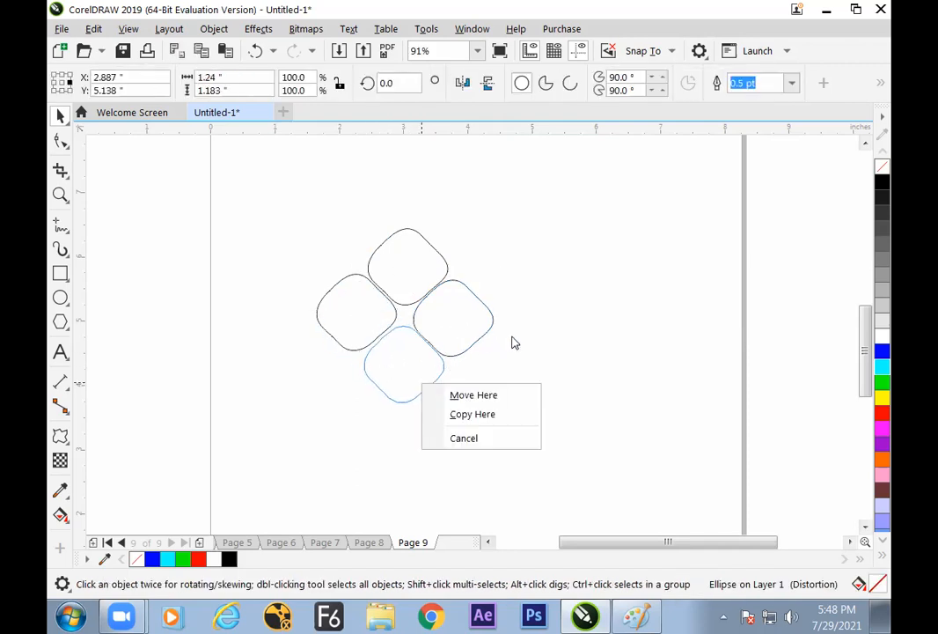
left_click(484, 397)
left_click(436, 378)
key("ctrl+z")
Place a fourth copy of the rounded diamond below the others, at about X 3.571, Y 4.283 inches, completing the four-petal arrangement
left_click_drag(396, 356, 424, 383)
left_click(467, 412)
left_click(427, 380)
left_click(419, 375)
left_click(457, 412)
left_click(412, 384)
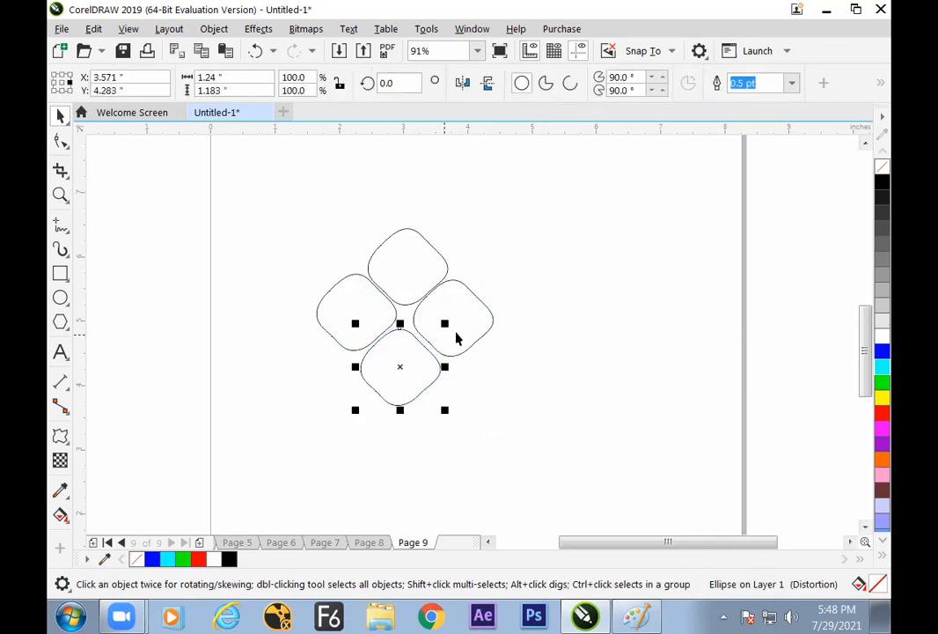
Readjust the zipper distortion of each of the four rounded diamonds, using about 30 amplitude on the leftmost one
left_click(60, 436)
left_click_drag(534, 366, 337, 288)
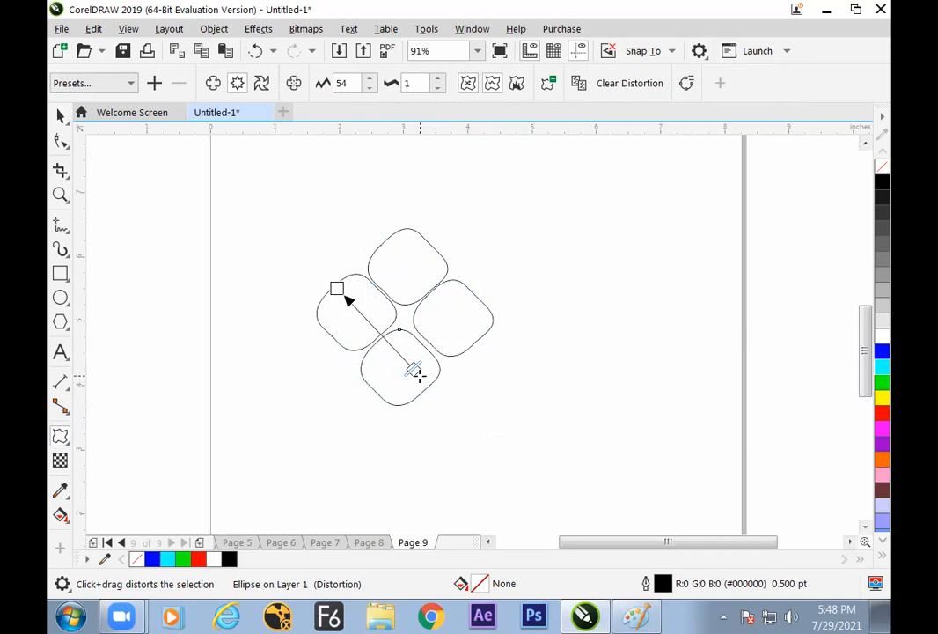
left_click(462, 319)
left_click_drag(588, 320, 420, 393)
left_click(420, 272)
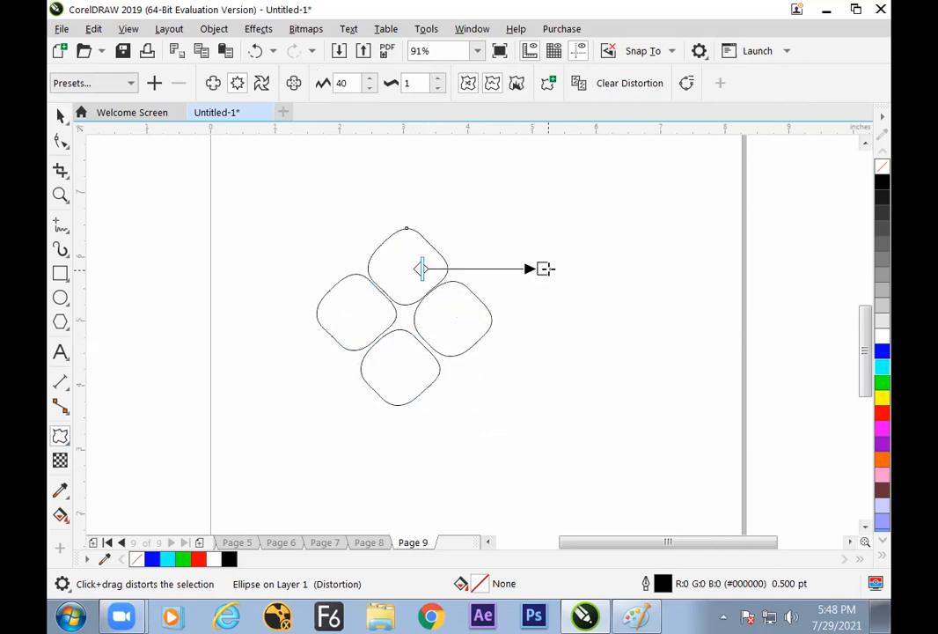
left_click_drag(546, 269, 407, 193)
left_click(367, 315)
left_click_drag(500, 321, 343, 269)
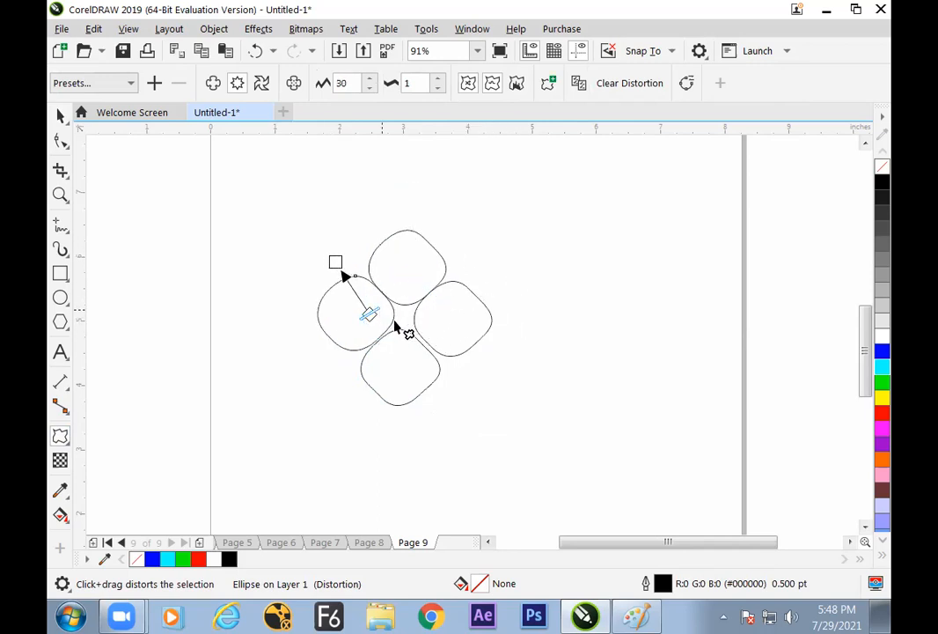
left_click(59, 116)
left_click(507, 349)
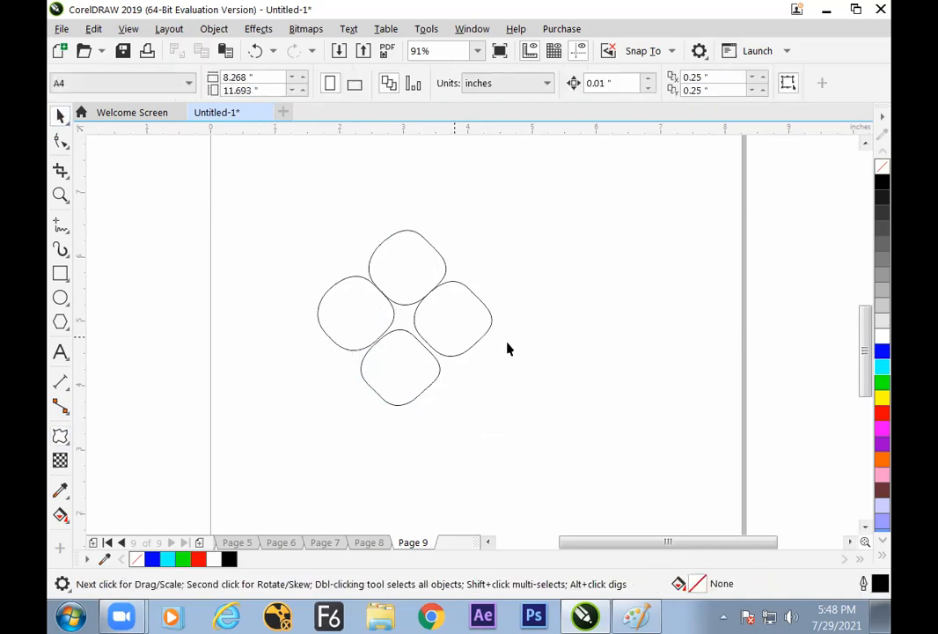
Fill all four rounded diamonds with red
left_click_drag(251, 195, 702, 421)
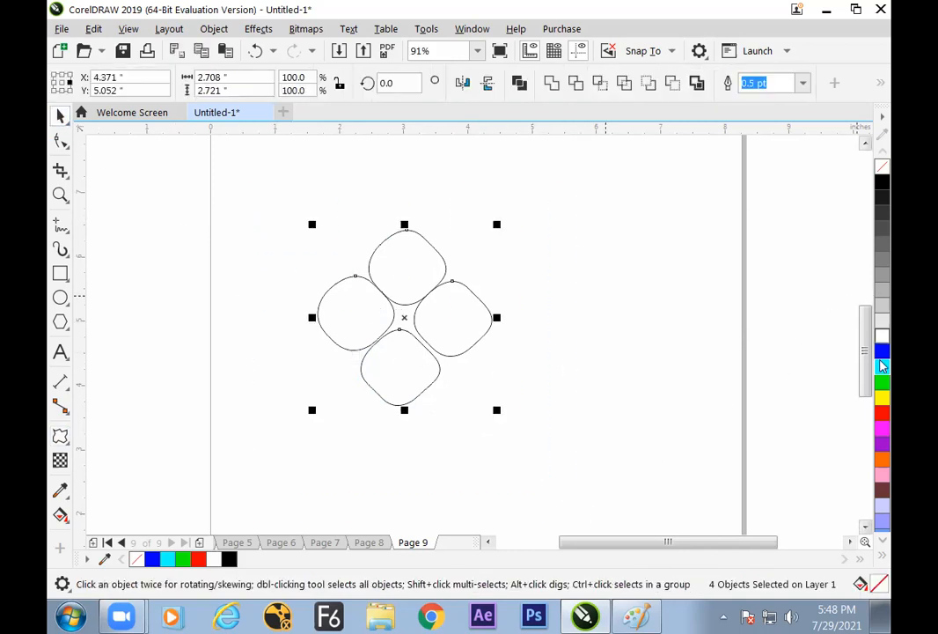
left_click(881, 412)
left_click(608, 310)
Spread the petals by moving the right one to about X 4.443, Y 4.934 and the top one to about X 3.717, Y 5.879 inches
mouse_move(455, 326)
left_mouse_down()
mouse_move(456, 339)
mouse_move(457, 329)
left_mouse_up()
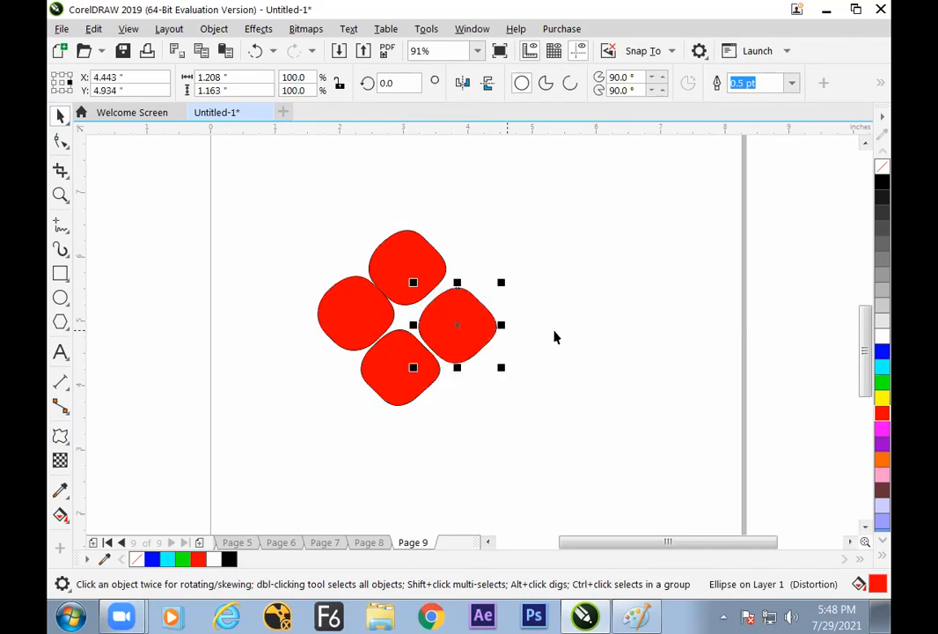
left_click(556, 336)
left_click_drag(417, 279, 424, 277)
left_click(513, 283)
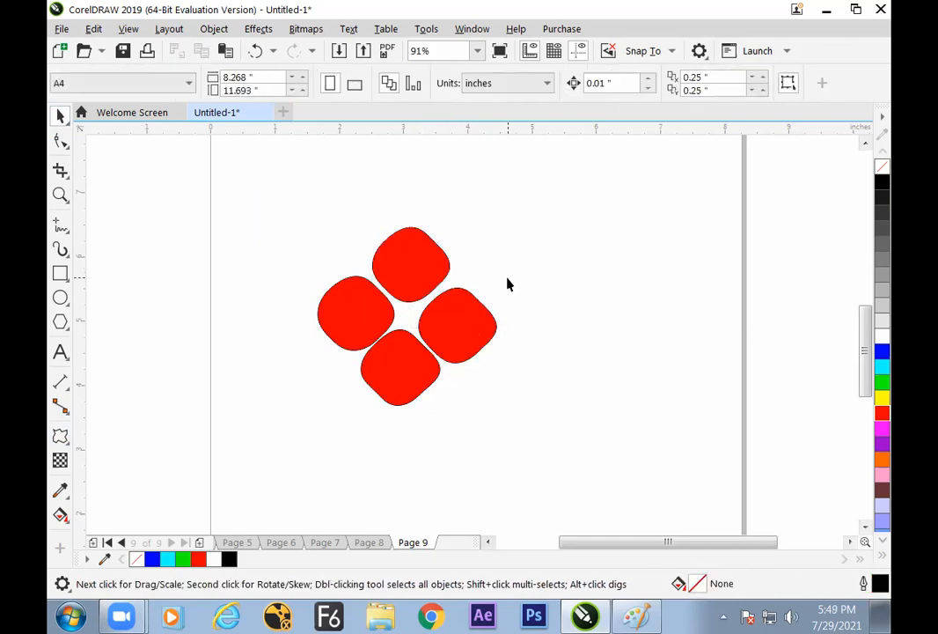
Convert the top red petal to curves
left_click(435, 272)
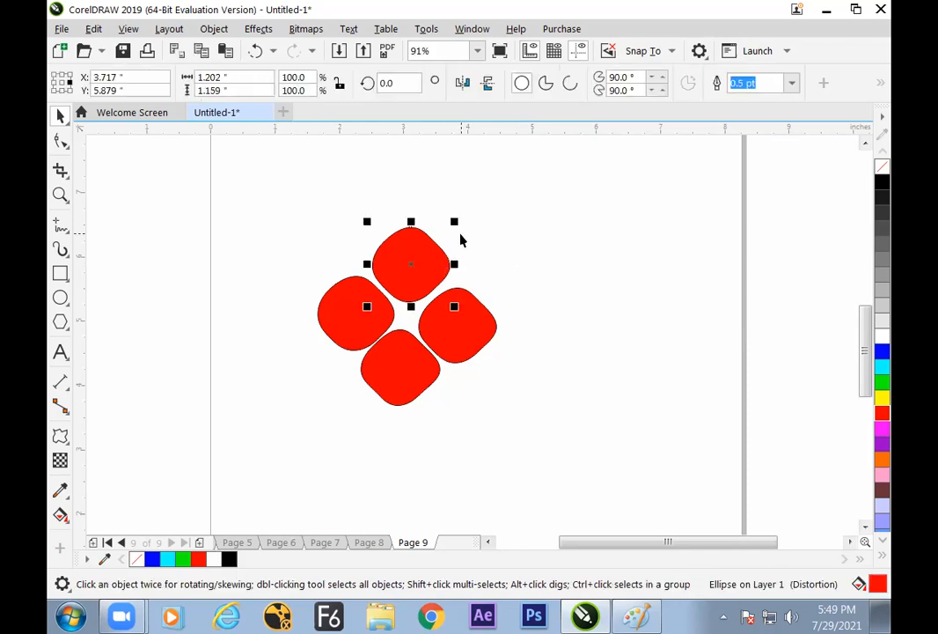
left_click(214, 29)
left_click(299, 429)
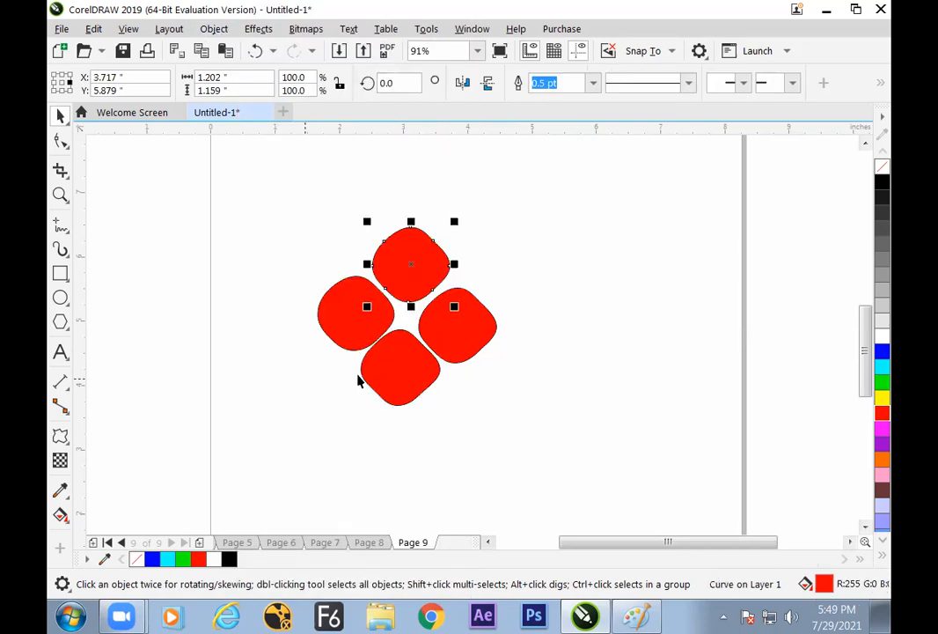
Pull the upper nodes of the top red petal upward together with the Shape tool to elongate it
left_click(61, 141)
left_click_drag(409, 233, 442, 248)
left_click_drag(433, 240, 430, 201)
left_click(498, 194)
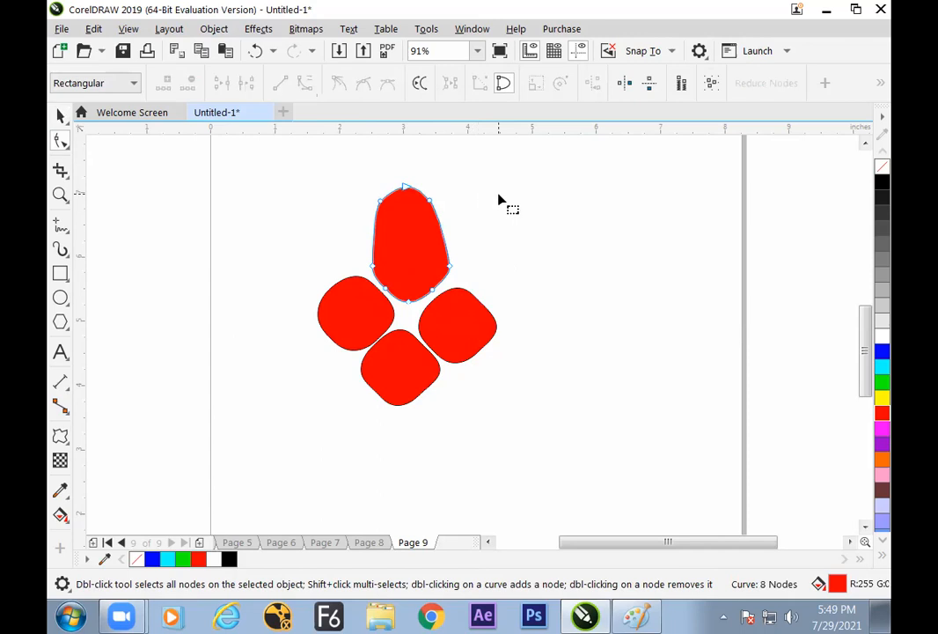
key("space")
left_click(585, 261)
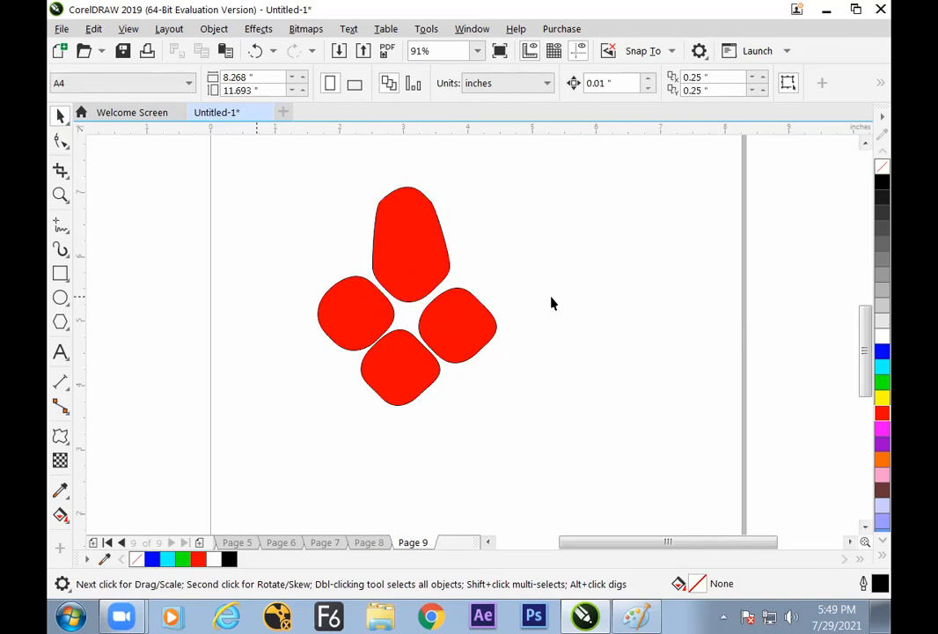
left_click_drag(263, 181, 554, 484)
key("Escape")
Add Page 10, draw a circle about 1.392 inches in diameter and move it to about X 3.753, Y 4.602 inches
left_click(200, 544)
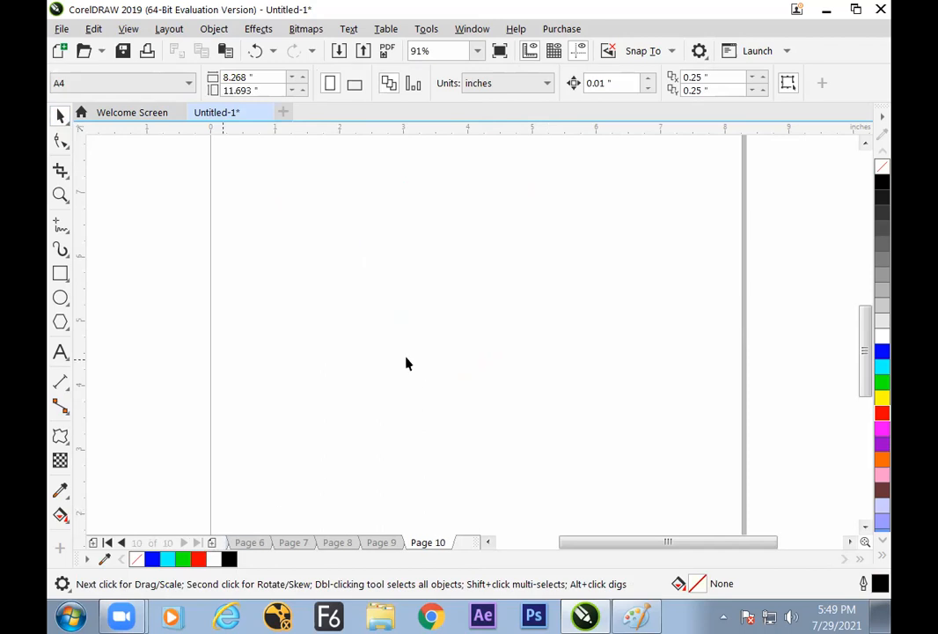
left_click(70, 304)
left_click(103, 300)
left_click_drag(374, 257, 460, 343)
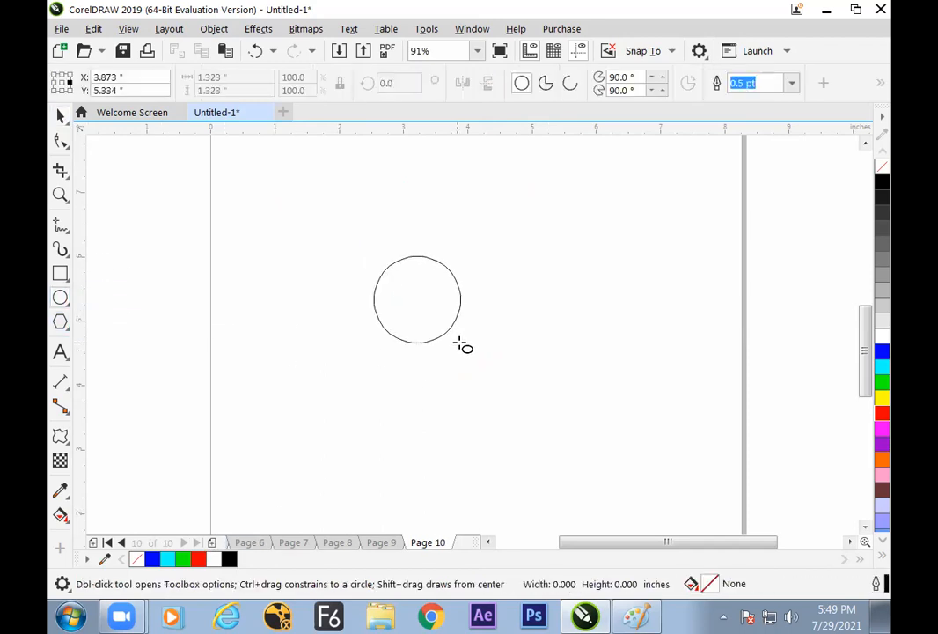
left_click(59, 115)
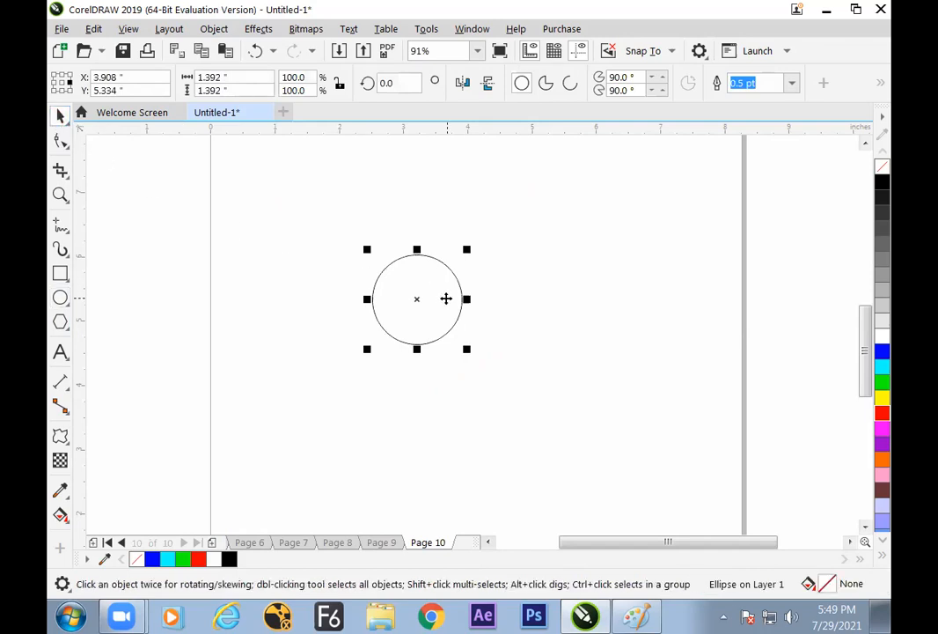
left_click_drag(443, 294, 442, 331)
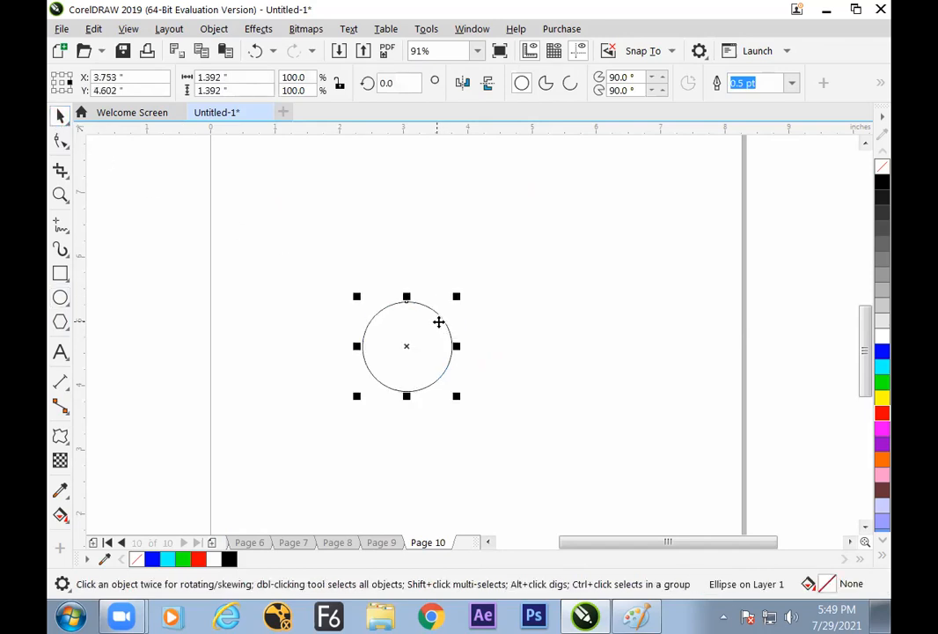
Convert the circle to curves and pull its top node straight up to form an egg-like drop
left_click(214, 28)
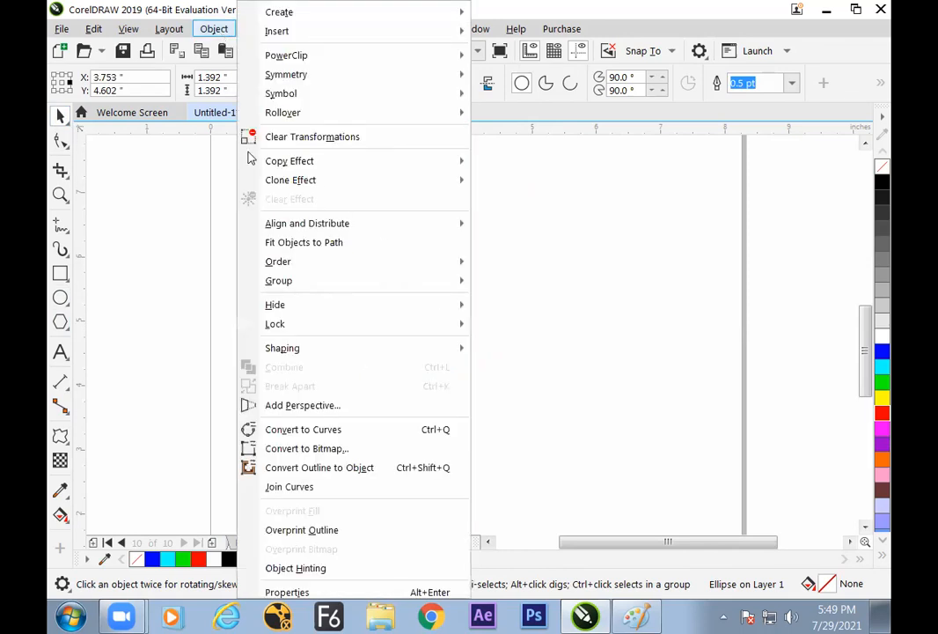
left_click(321, 427)
left_click(61, 140)
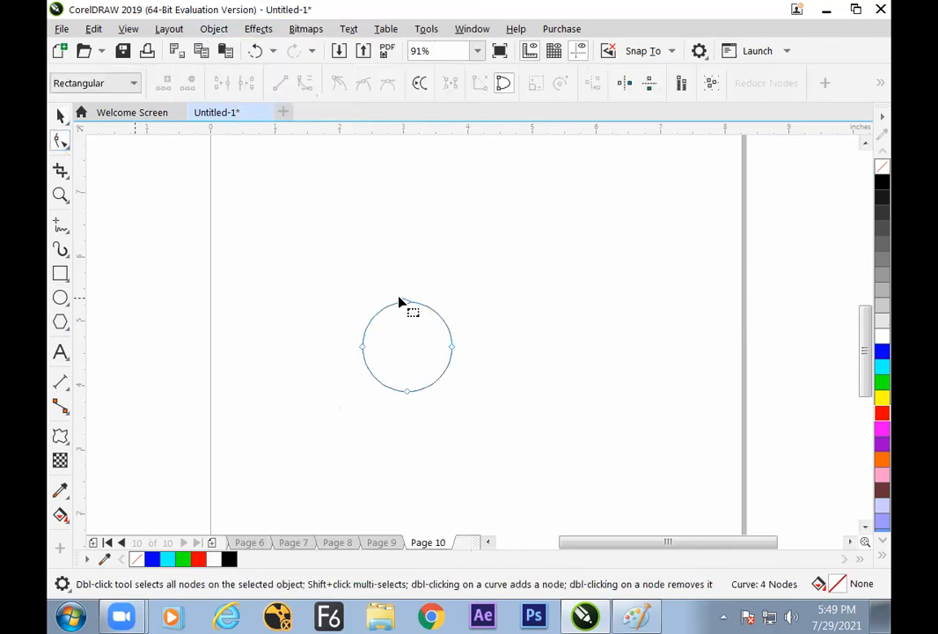
left_click_drag(406, 303, 406, 222)
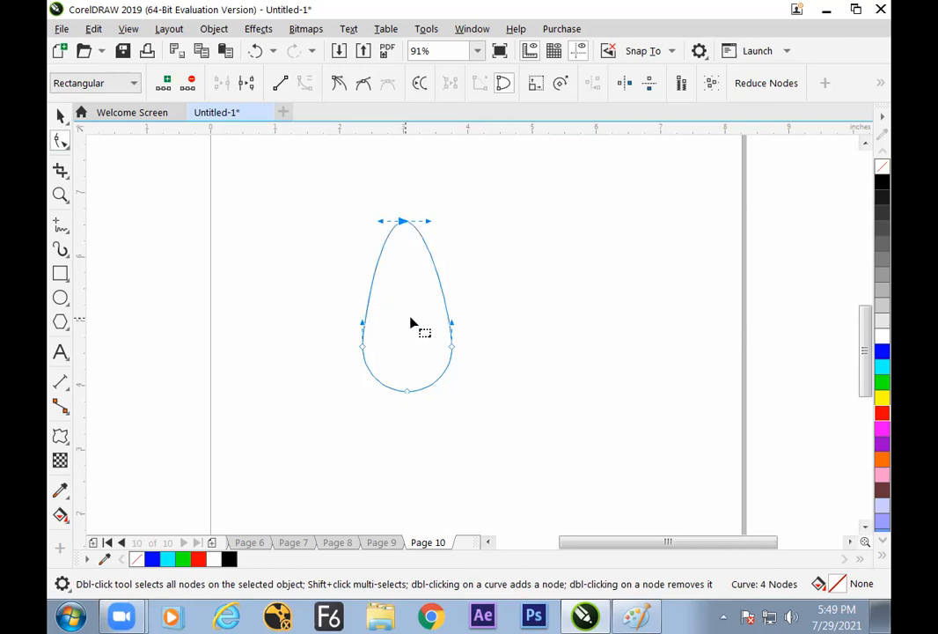
Convert the two upper sides of the drop to straight lines for a pointed teardrop and shift it to about X 3.39, Y 4.967 inches
left_click(281, 85)
left_click_drag(474, 317, 442, 362)
left_click(281, 84)
left_click_drag(467, 211, 436, 268)
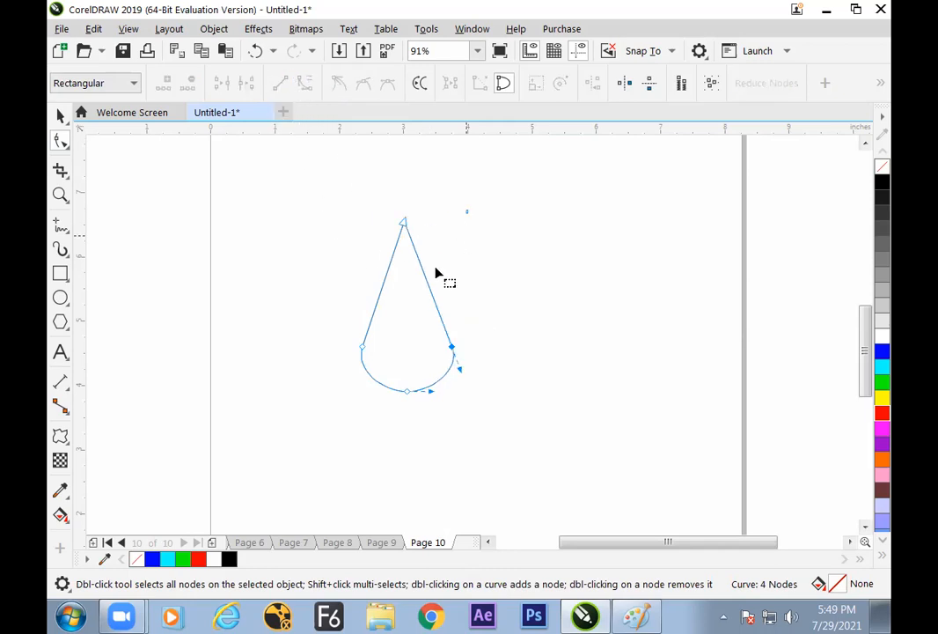
left_click(60, 115)
left_click(459, 333)
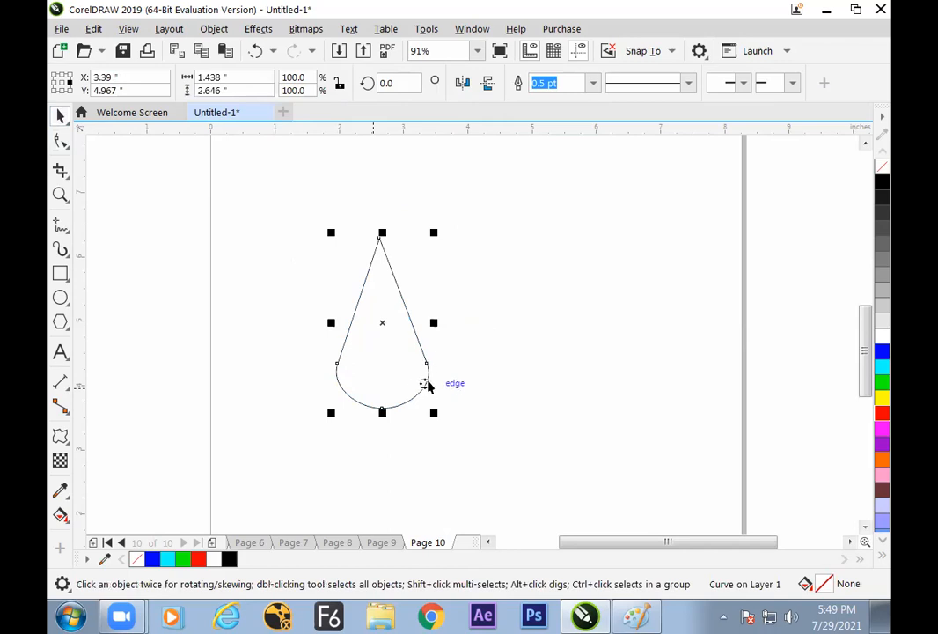
Narrow and shorten the teardrop to about 0.701 by 1.861 inches and fill it with green
left_click_drag(435, 324, 402, 326)
left_click(421, 336)
left_click_drag(379, 364, 394, 356)
left_click(883, 381)
left_click(413, 396)
left_click(396, 392)
left_click_drag(382, 406, 382, 355)
left_click_drag(417, 290, 401, 292)
left_click(445, 318)
left_click(381, 327)
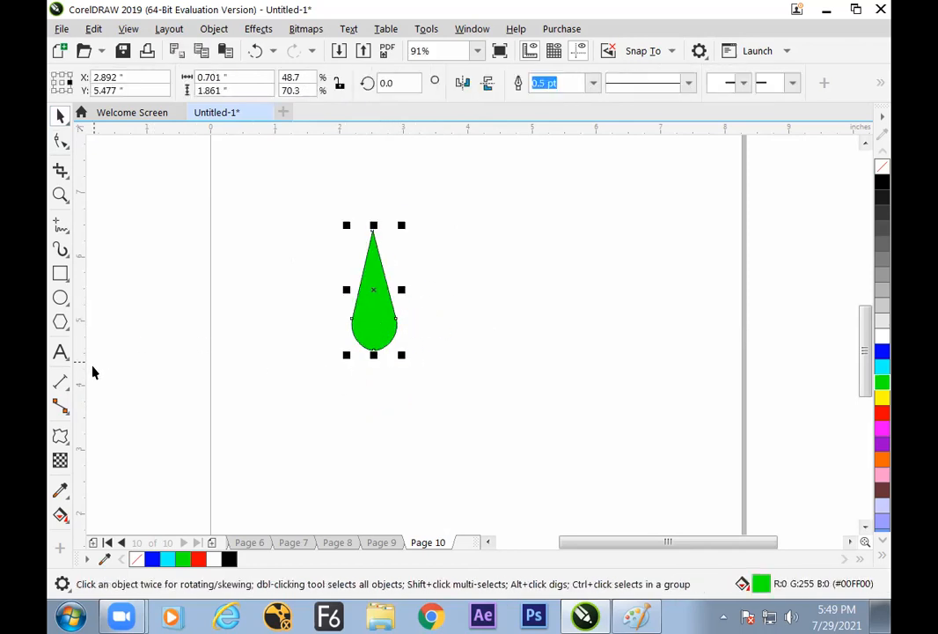
Bend the green teardrop with a twister distortion centred on its round end and move it to about X 3.368, Y 4.985 inches
left_click(60, 436)
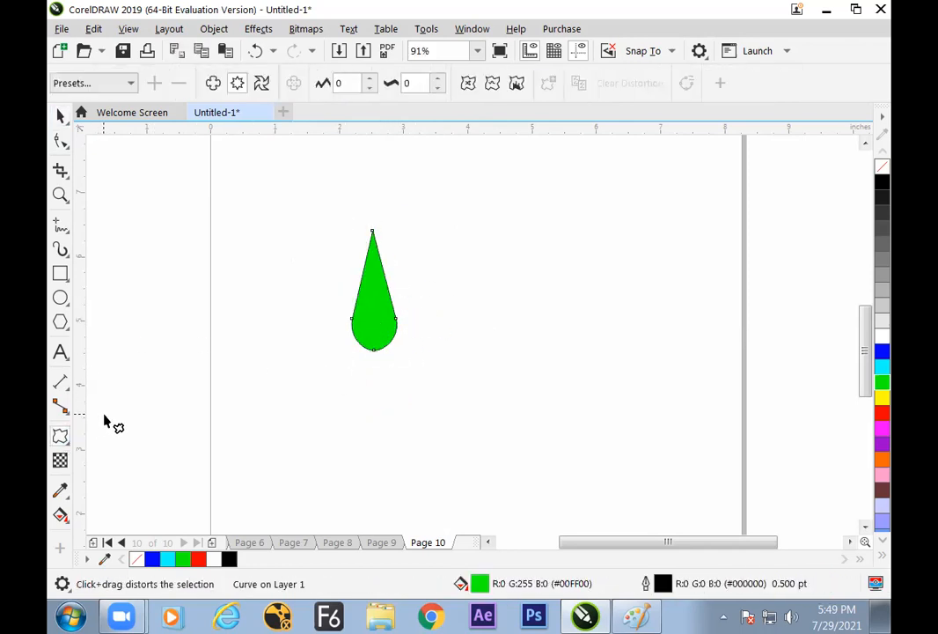
left_click(262, 83)
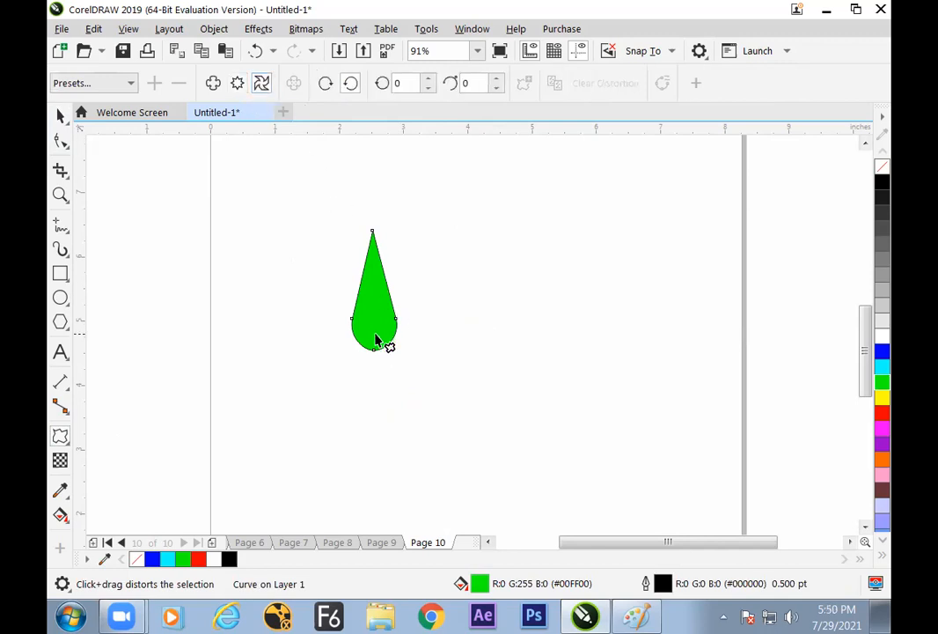
left_click_drag(375, 327, 414, 369)
left_click(59, 117)
left_click(483, 386)
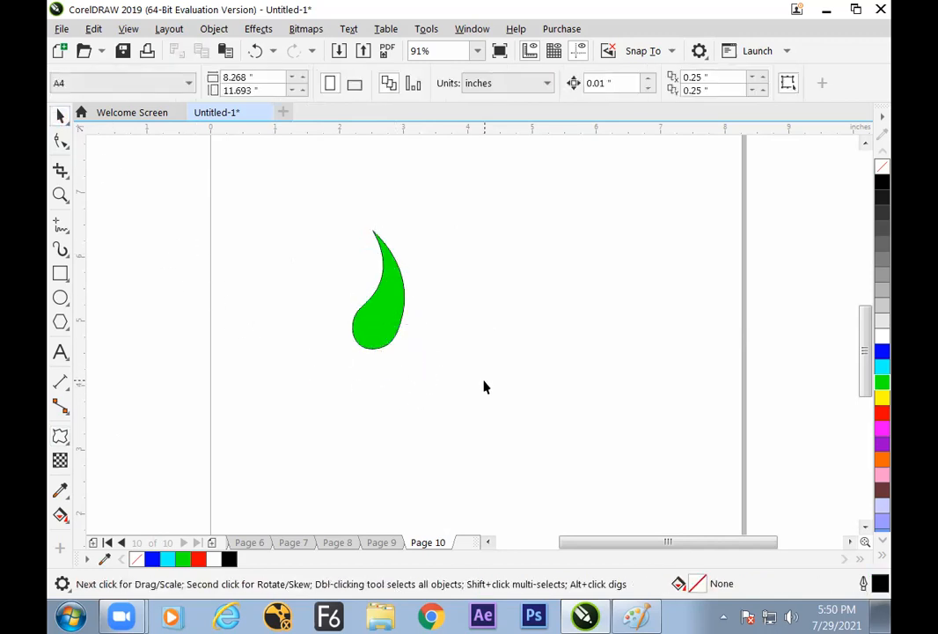
left_click_drag(390, 319, 434, 335)
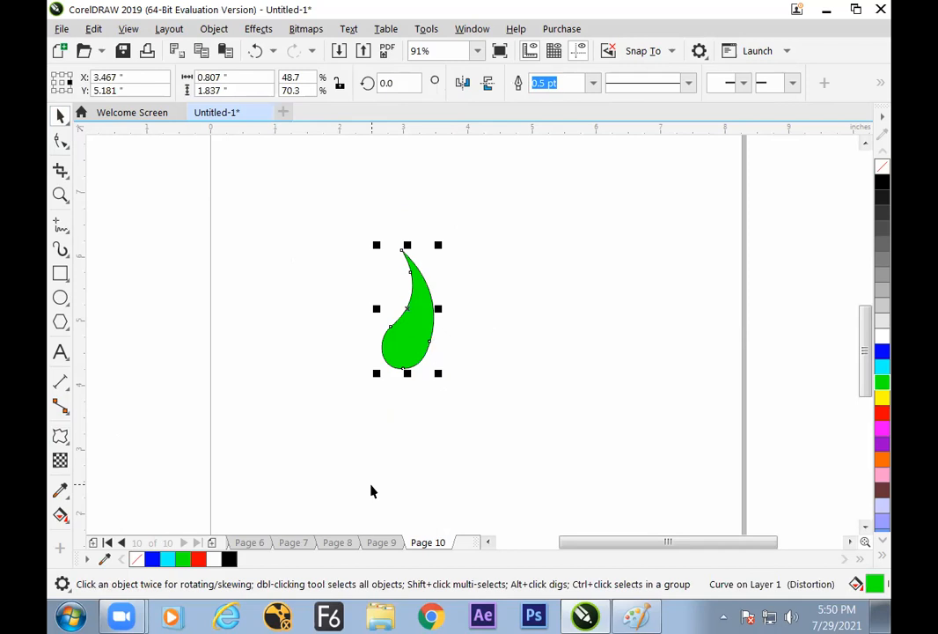
left_click_drag(423, 329, 436, 349)
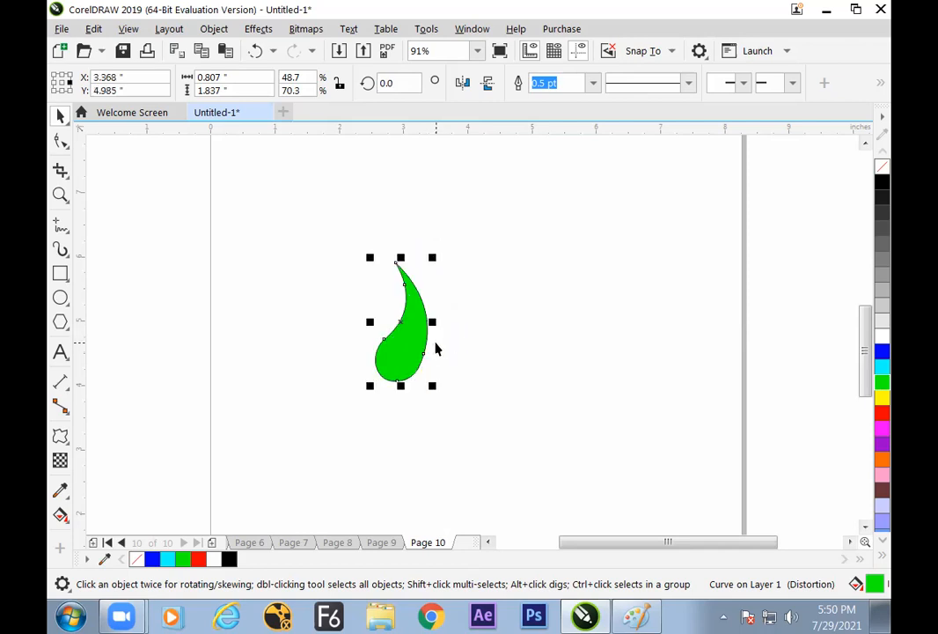
Apply a second twister distortion of about 79 additional degrees to the upper part of the green drop, curving it into a crescent
left_click(60, 436)
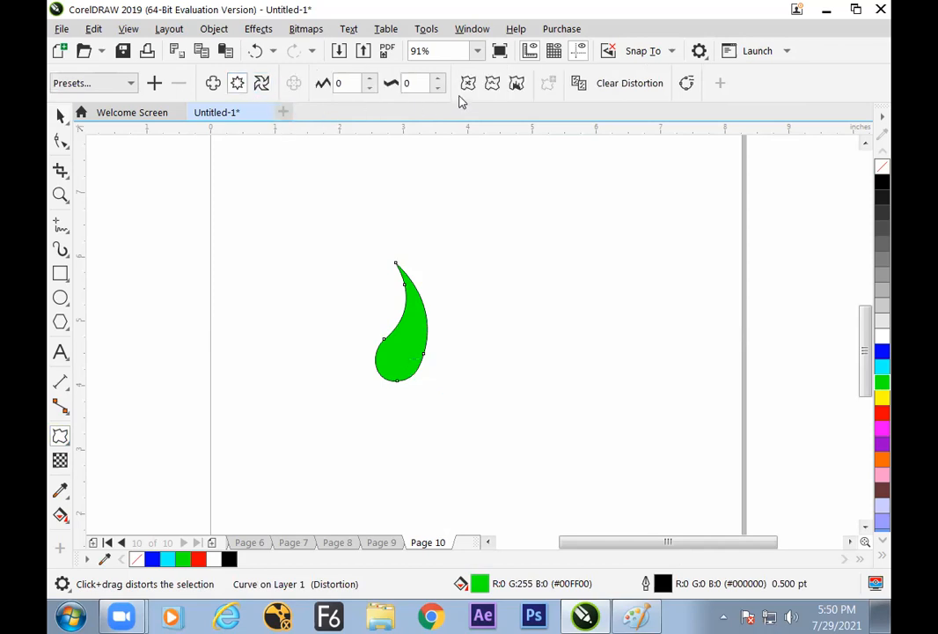
left_click(515, 85)
key("ctrl+z")
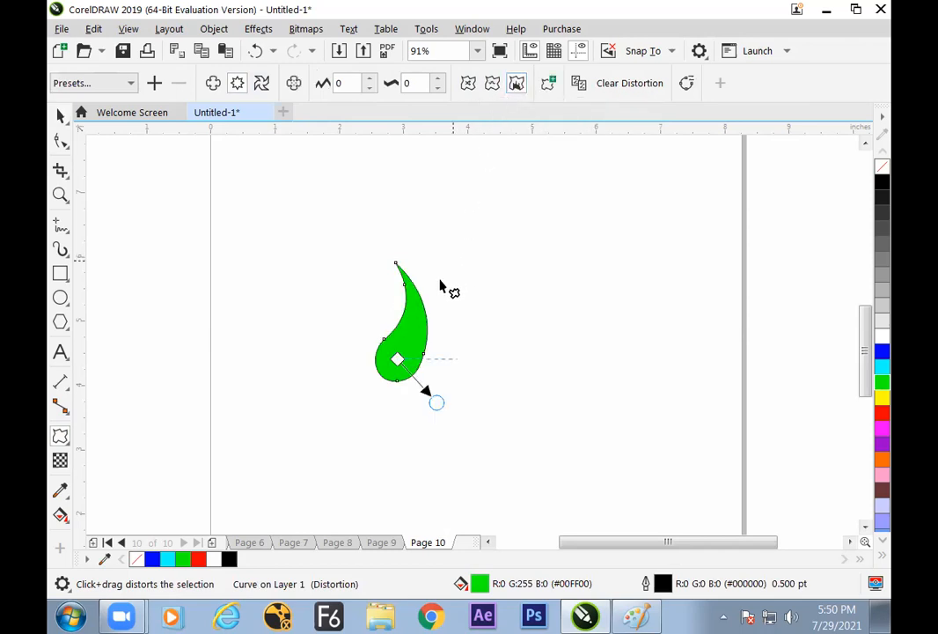
left_click_drag(415, 308, 421, 269)
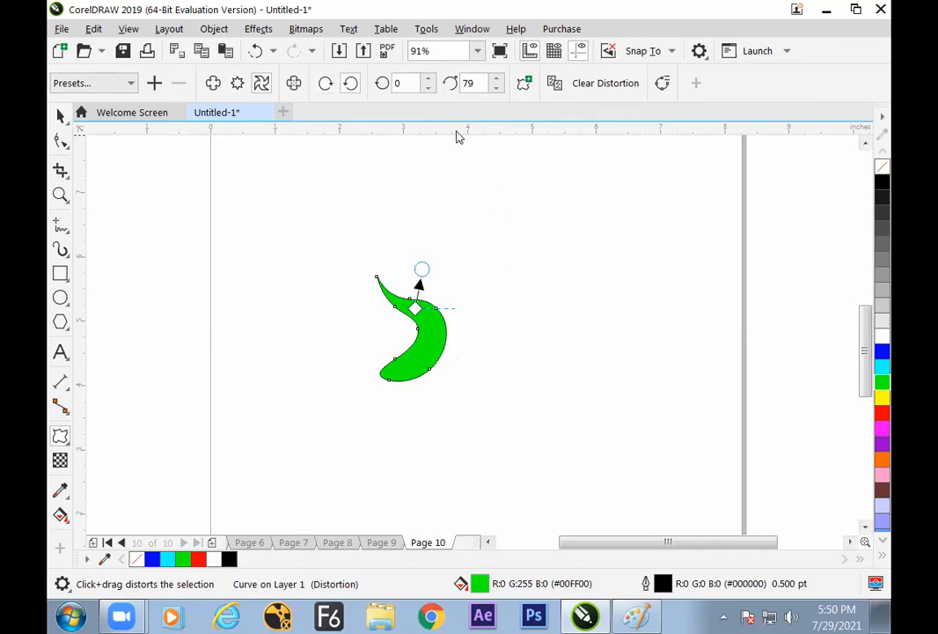
left_click(60, 115)
left_click(549, 362)
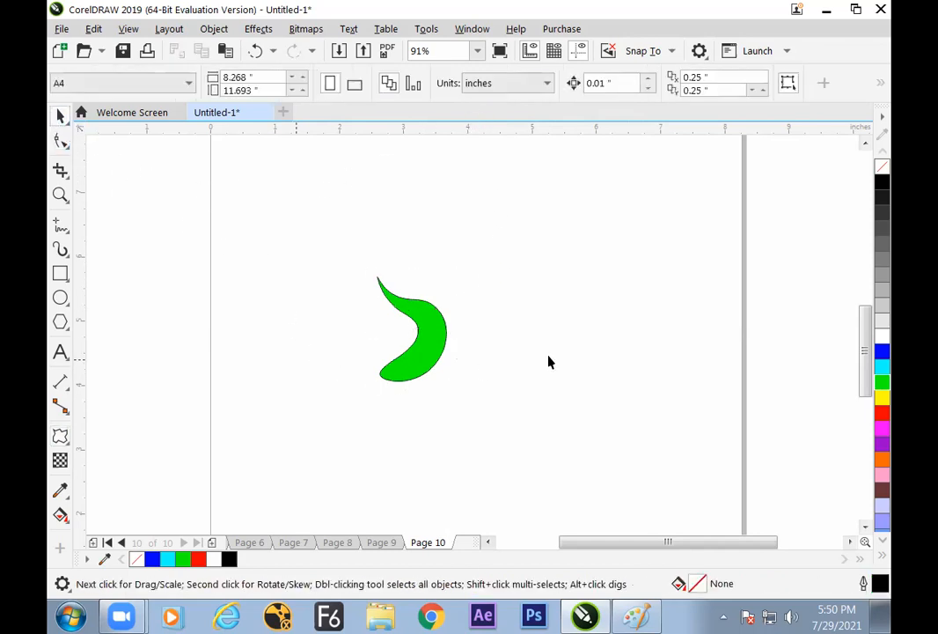
Narrow the green crescent to about 0.875 inches wide and move it near the page's right edge, at about X 7.496, Y 5.602 inches
left_click_drag(425, 346, 500, 350)
left_click(468, 383)
left_click(540, 369)
left_click(481, 377)
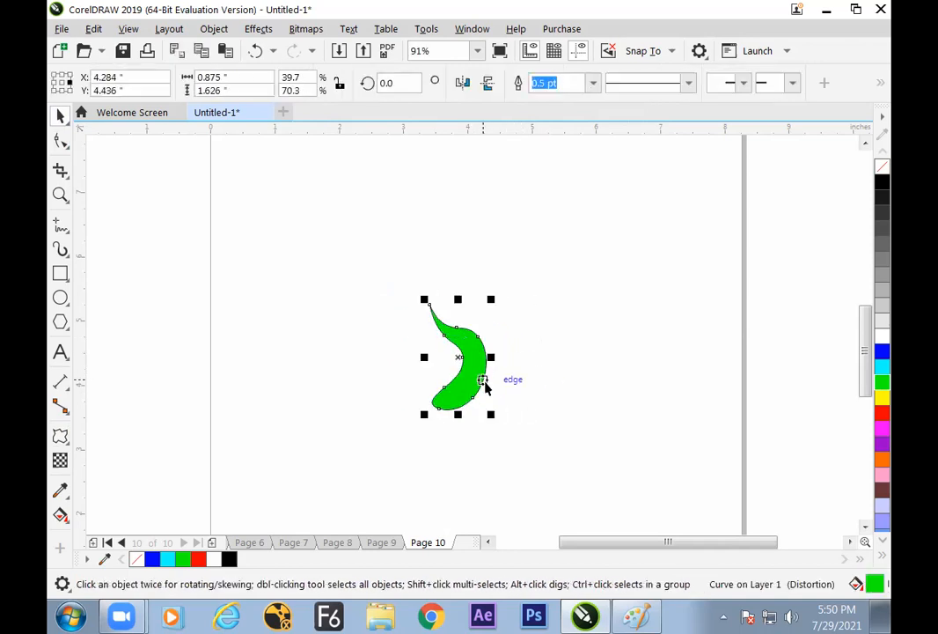
left_click_drag(490, 355, 499, 318)
left_click(540, 352)
left_click(488, 349)
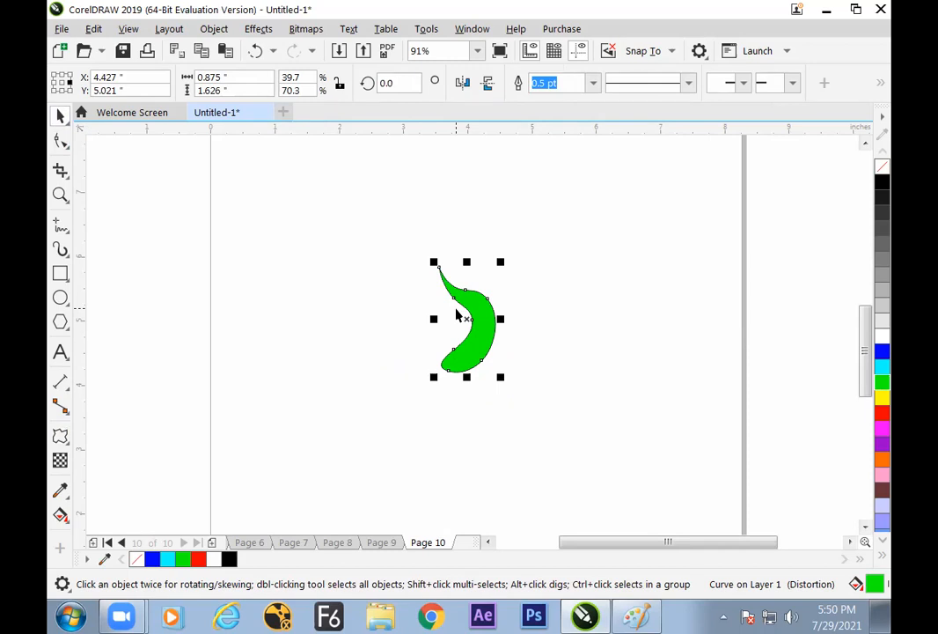
left_click_drag(486, 319, 680, 285)
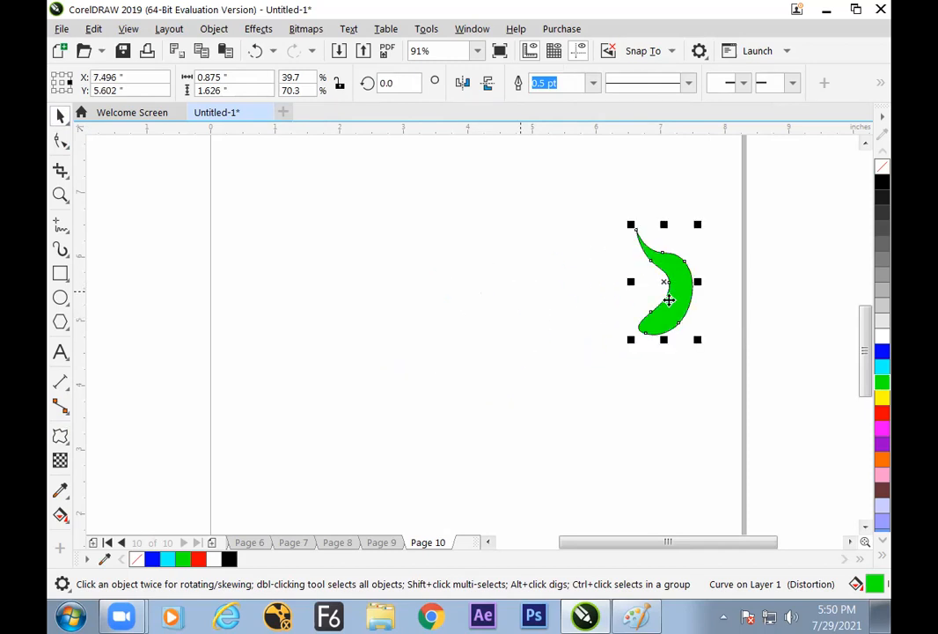
Draw an unfilled ellipse about 0.49 by 0.605 inches just above the green crescent
left_click(520, 321)
left_click(60, 298)
left_click_drag(646, 167, 686, 210)
left_click(60, 116)
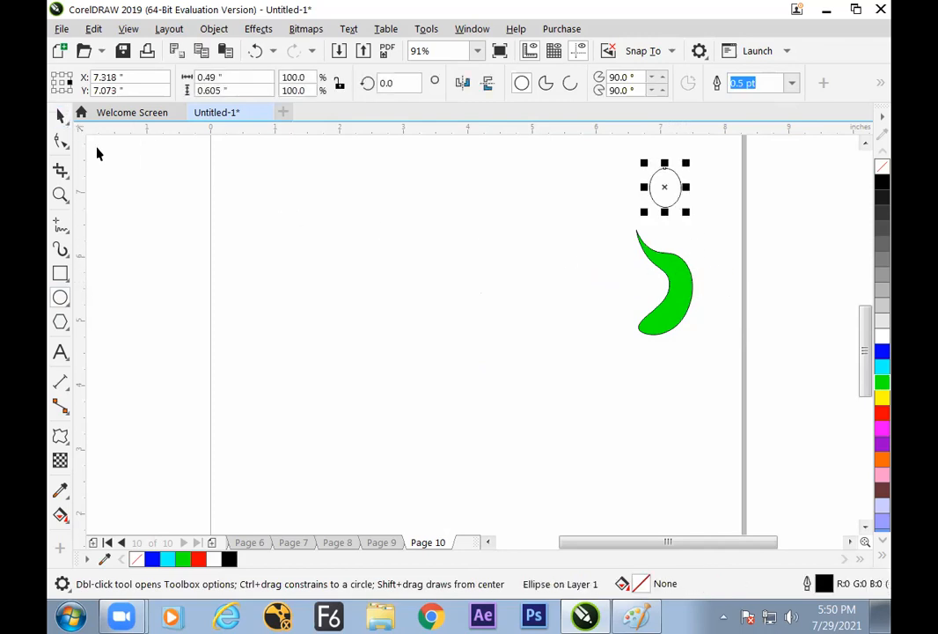
left_click(324, 271)
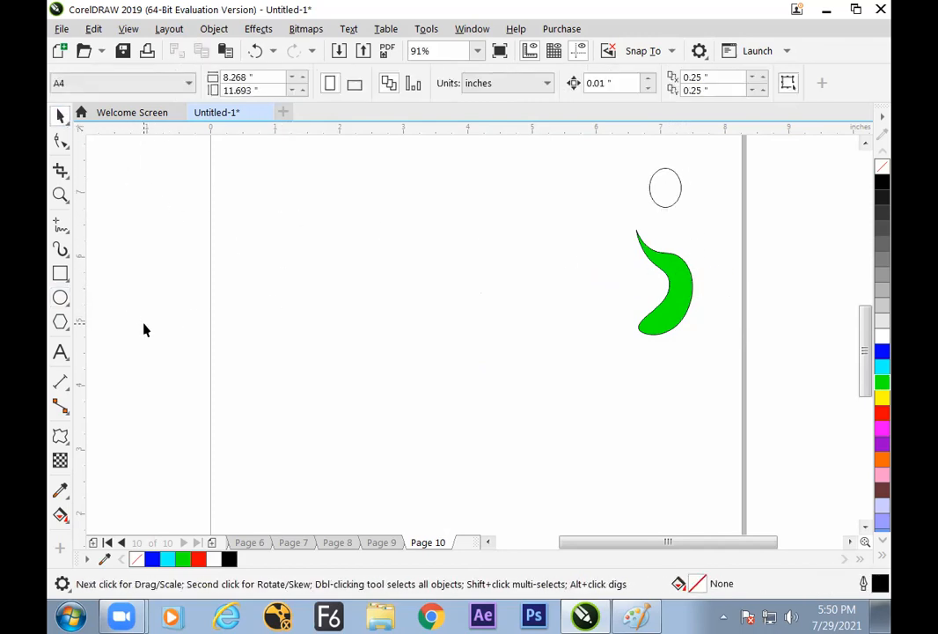
left_click(431, 31)
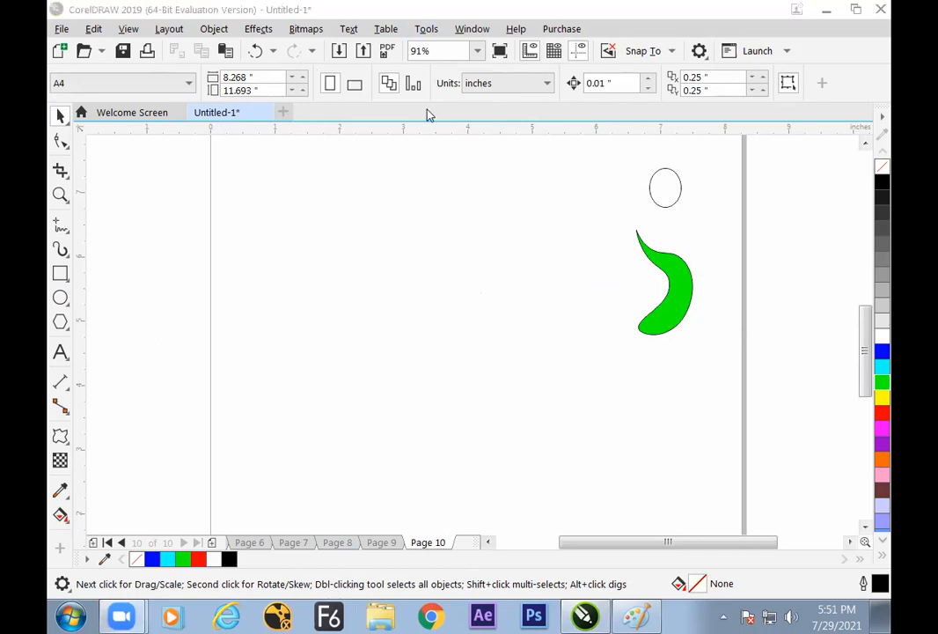
left_click(340, 440)
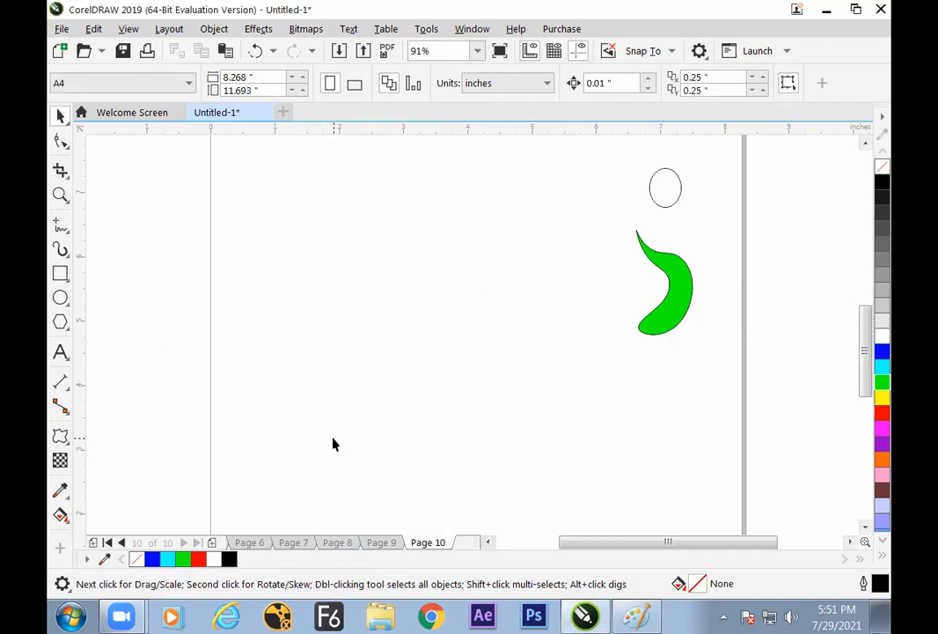
left_click(67, 443)
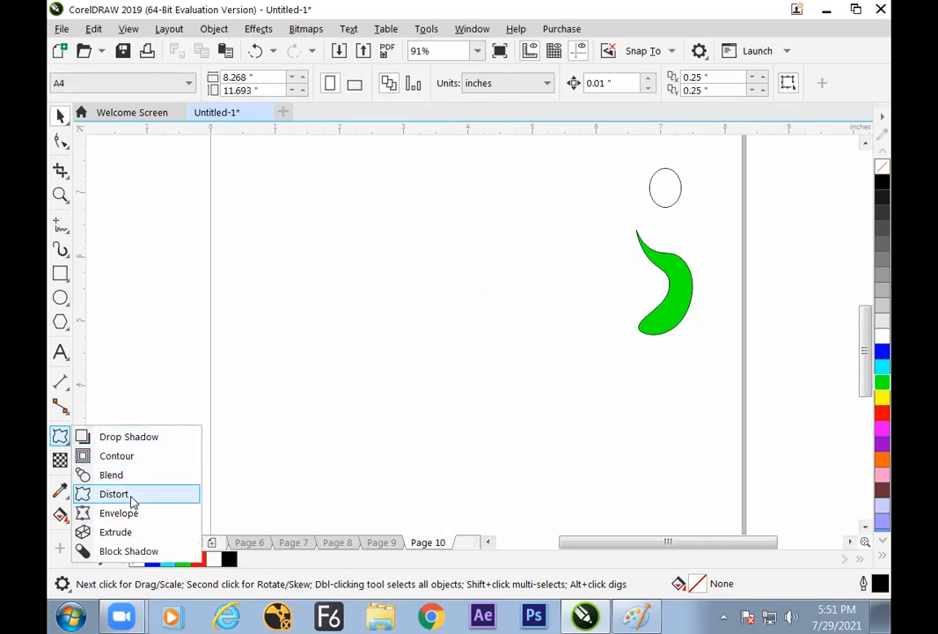
left_click(131, 498)
left_click(60, 116)
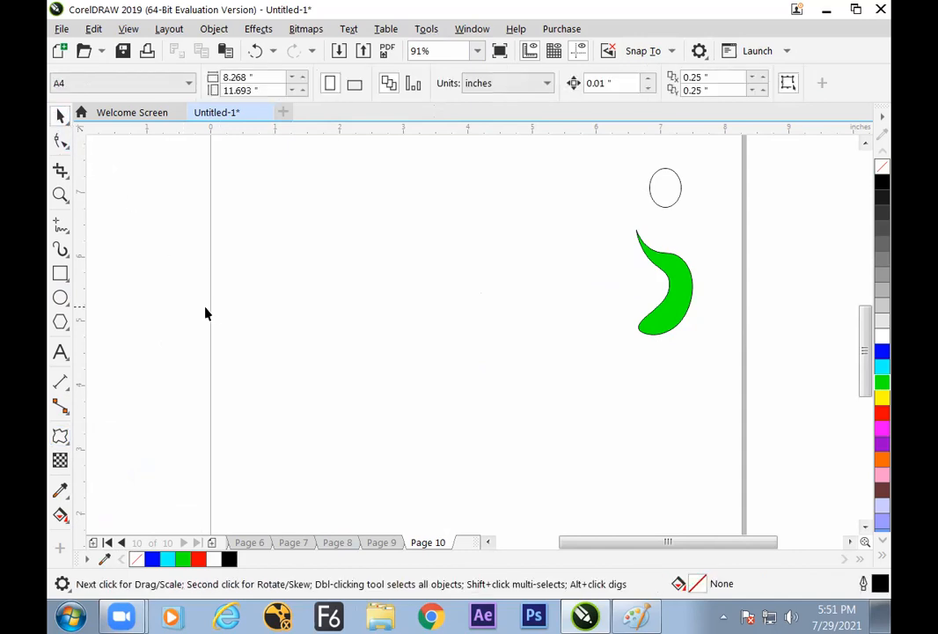
left_click(59, 298)
mouse_move(342, 235)
left_mouse_down()
mouse_move(380, 276)
mouse_move(409, 252)
mouse_move(365, 258)
mouse_move(402, 266)
left_mouse_up()
left_click(60, 116)
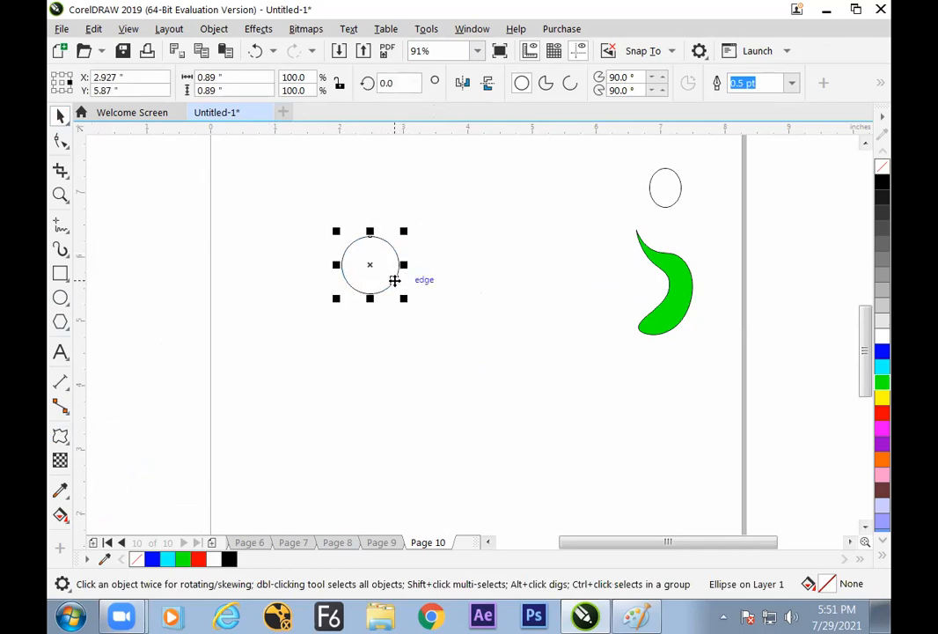
key("Delete")
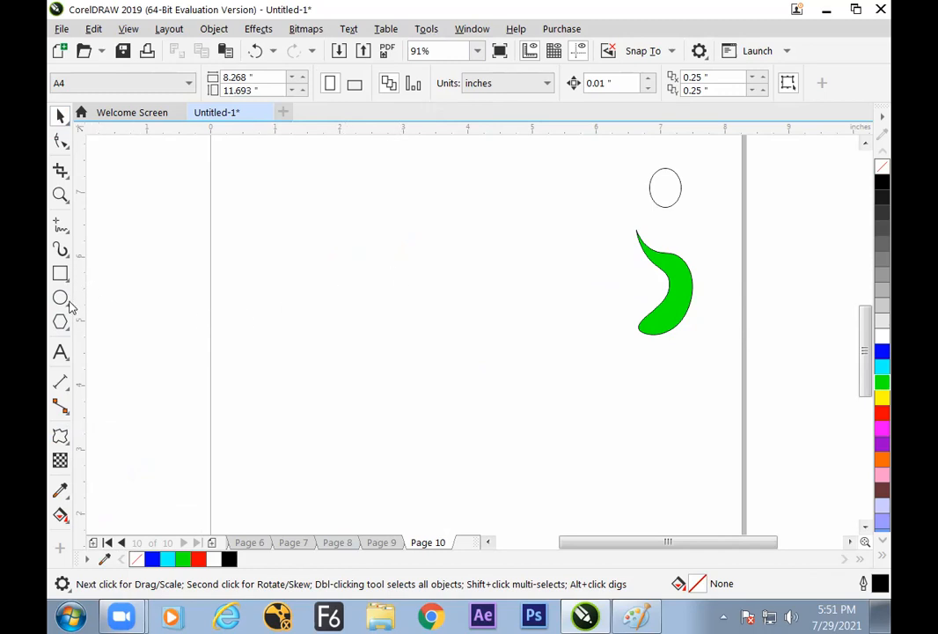
Switch the Artistic Media tool from brush strokes to Preset mode with the tapering wavy stroke
left_click(66, 254)
left_click(111, 251)
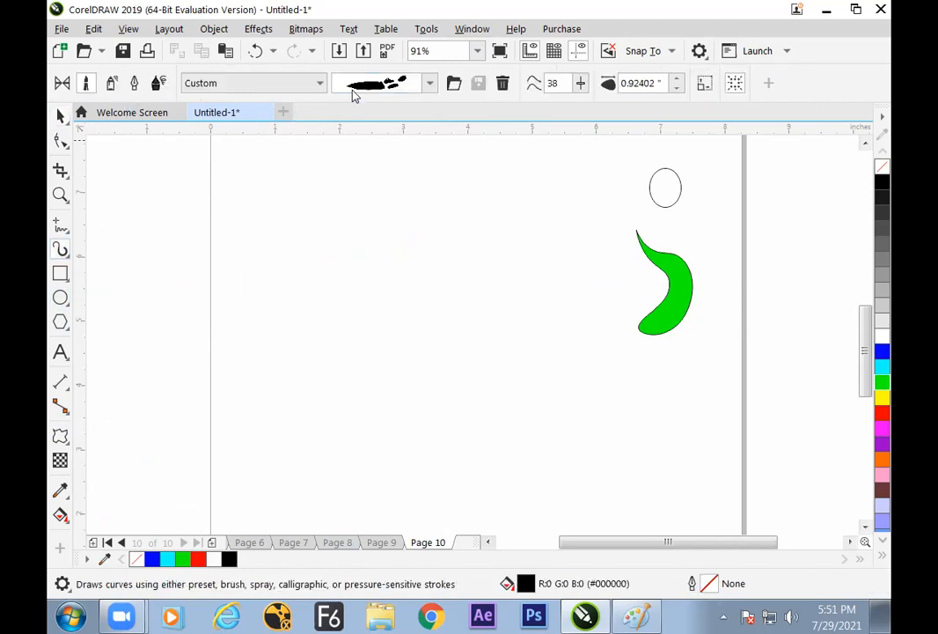
left_click(69, 85)
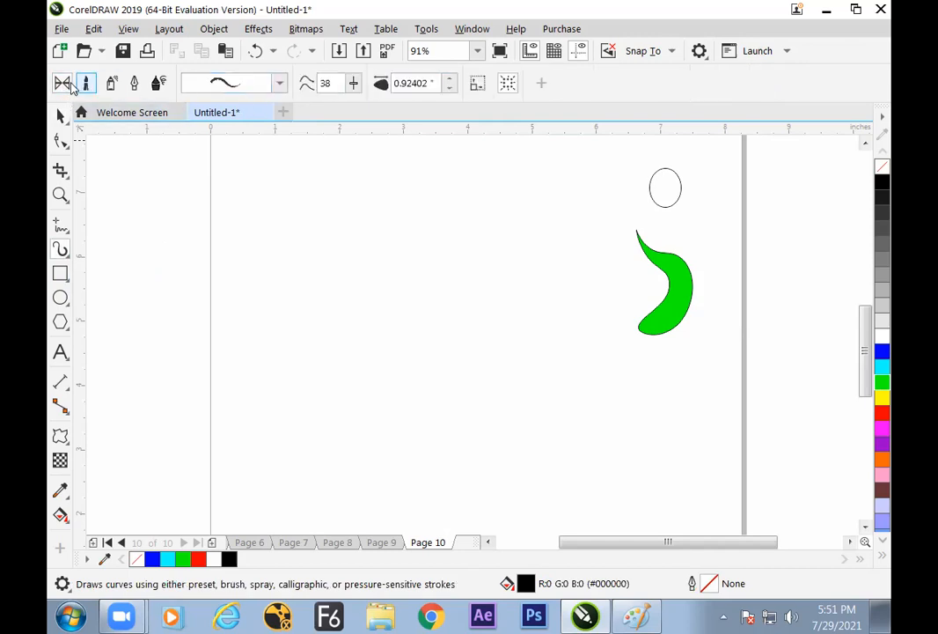
left_click_drag(447, 281, 201, 301)
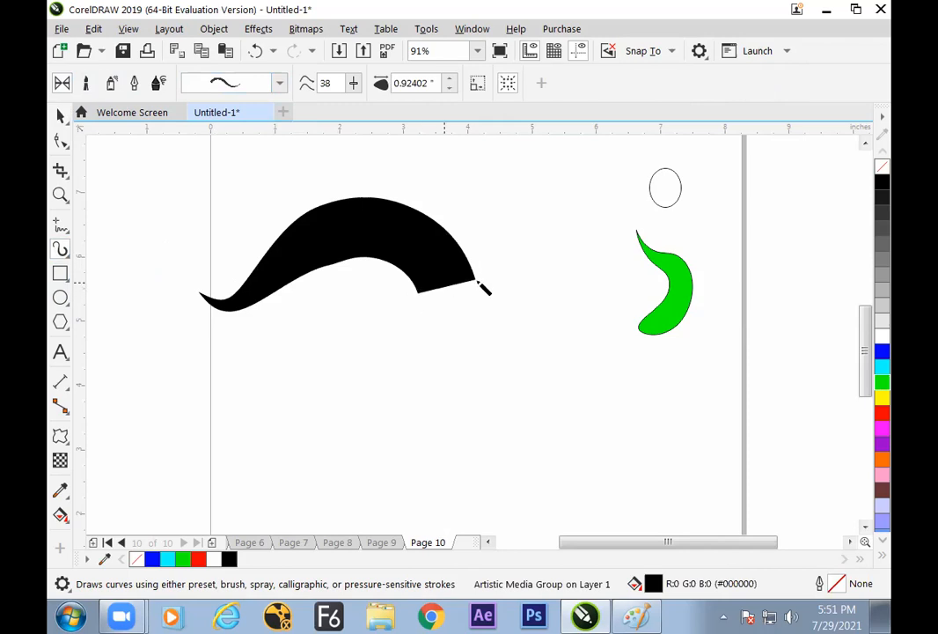
left_click(60, 115)
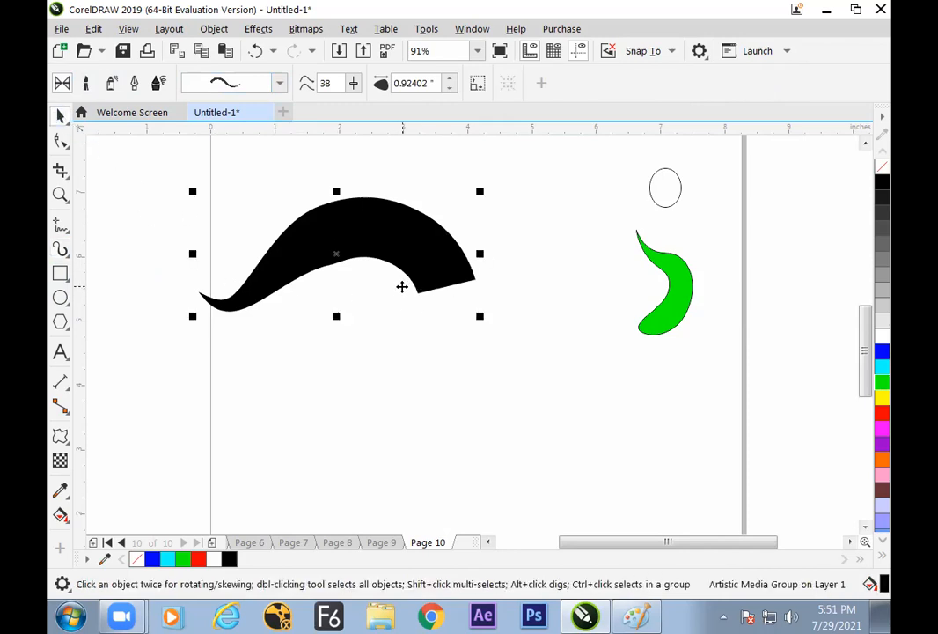
key("Delete")
left_click(59, 249)
left_click_drag(330, 219, 335, 432)
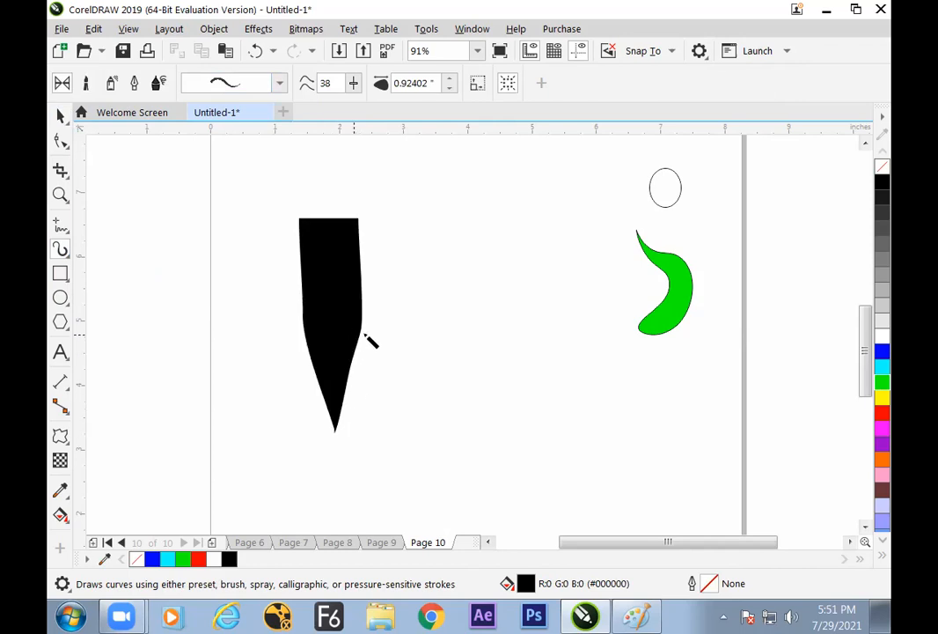
key("ctrl+z")
Draw a vertical preset stroke about 1.046 by 4.175 inches tapering downward, and shift it slightly down and sideways
left_click_drag(383, 206, 391, 467)
left_click(61, 116)
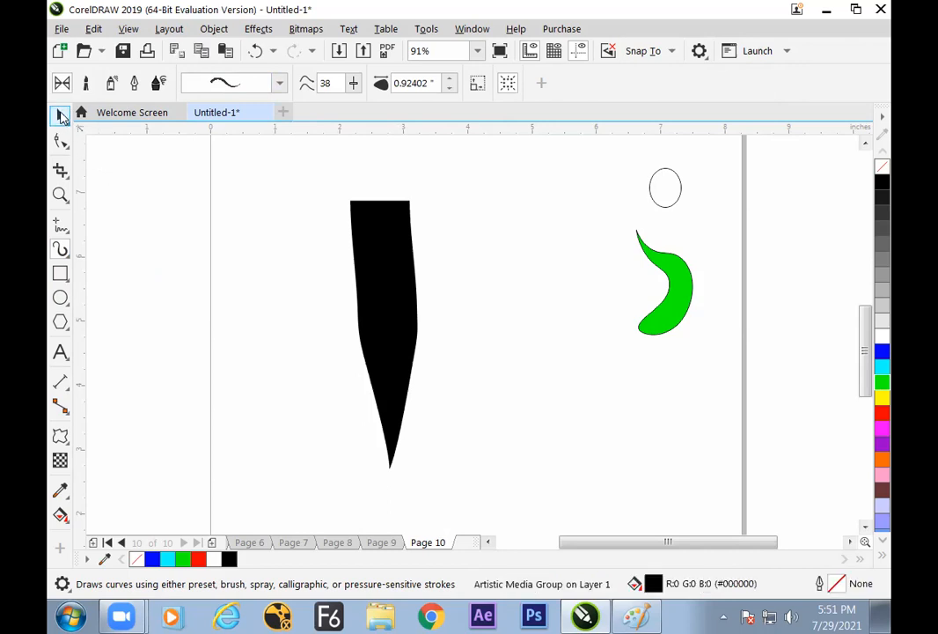
left_click(372, 266)
left_click_drag(373, 266, 360, 278)
Break the artistic media stroke apart into a plain curve and move the black shape to about X 2.655, Y 3.919 inches
left_click(214, 28)
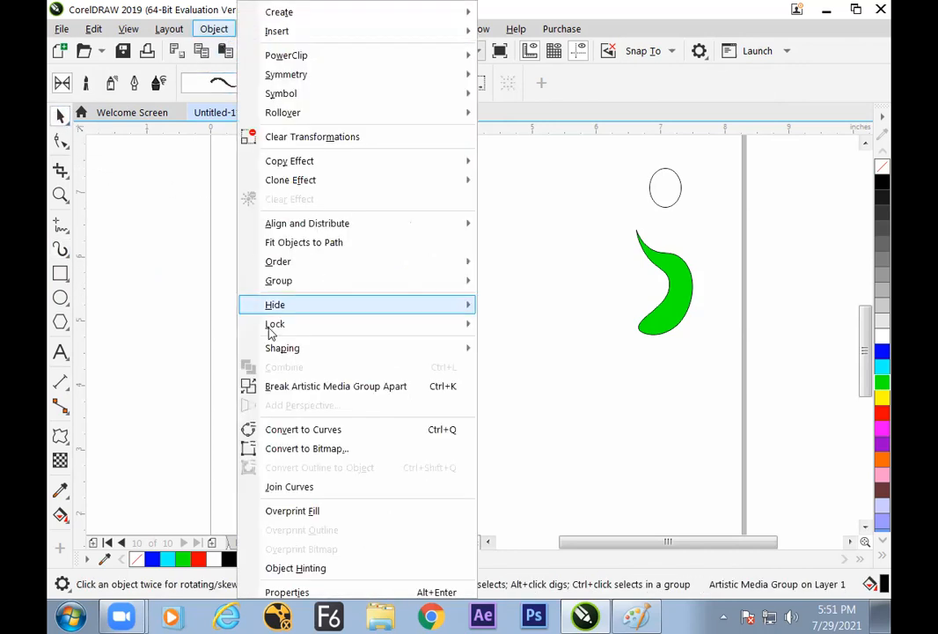
left_click(279, 390)
left_click_drag(390, 305, 553, 334)
left_click(316, 316)
left_click_drag(497, 293, 329, 305)
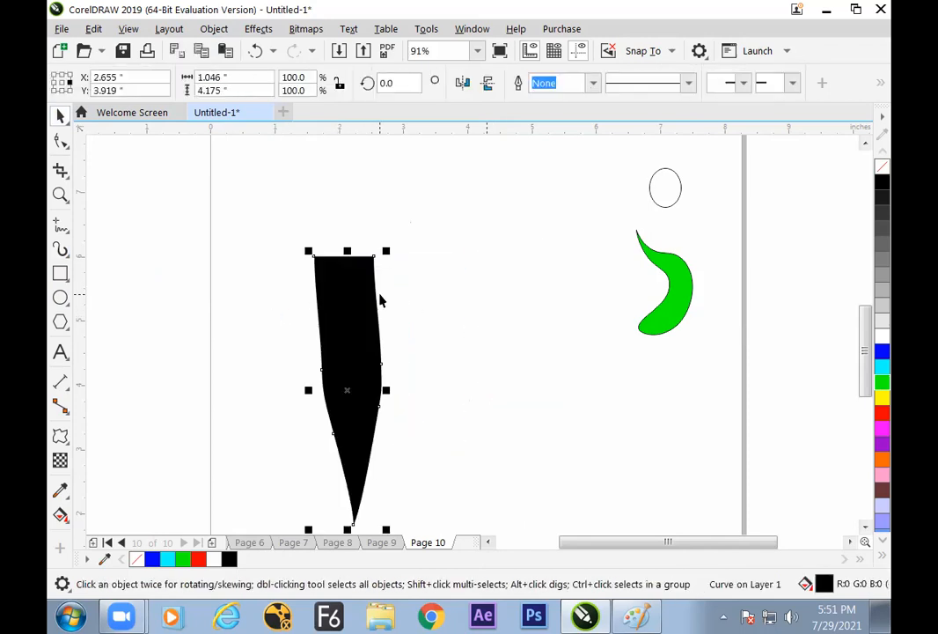
left_click(214, 28)
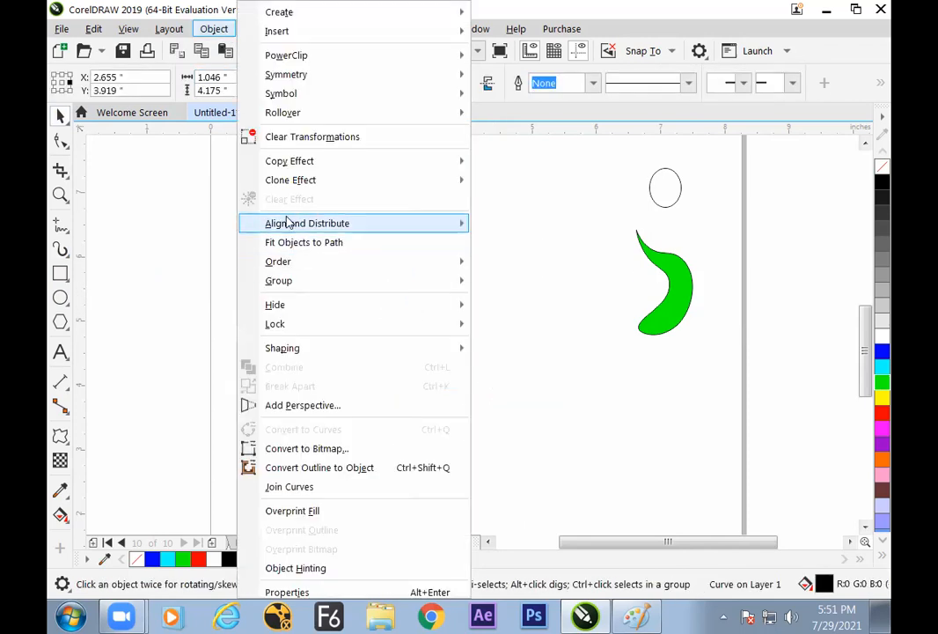
left_click(509, 215)
mouse_move(356, 266)
left_mouse_down()
mouse_move(358, 290)
mouse_move(355, 265)
left_mouse_up()
left_click(384, 332)
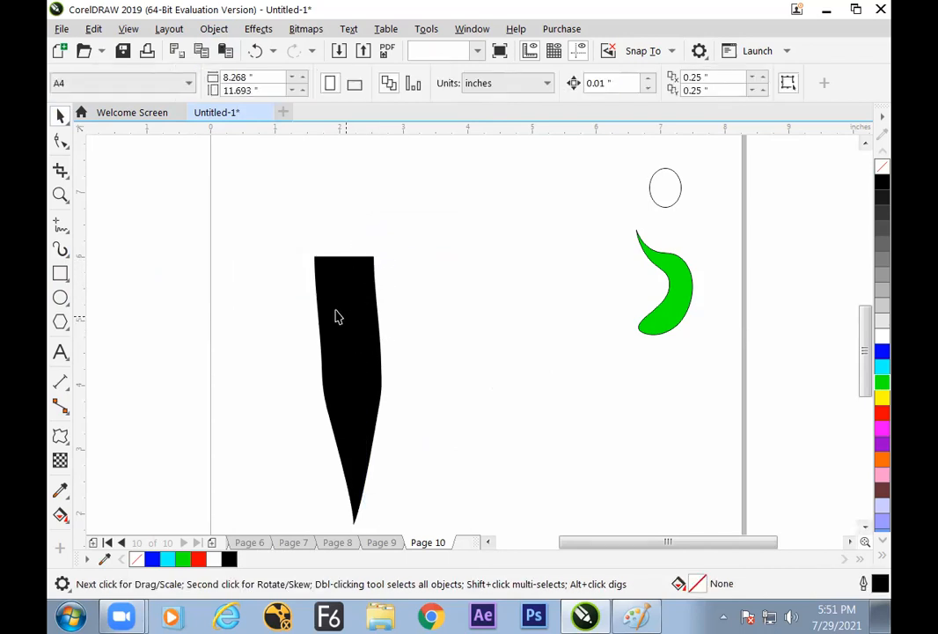
Move the black tapered shape to about X 2.29, Y 4.159 inches and overlap its flat upper end with a circle about 1.278 inches wide
left_click_drag(335, 310, 312, 294)
left_click(62, 299)
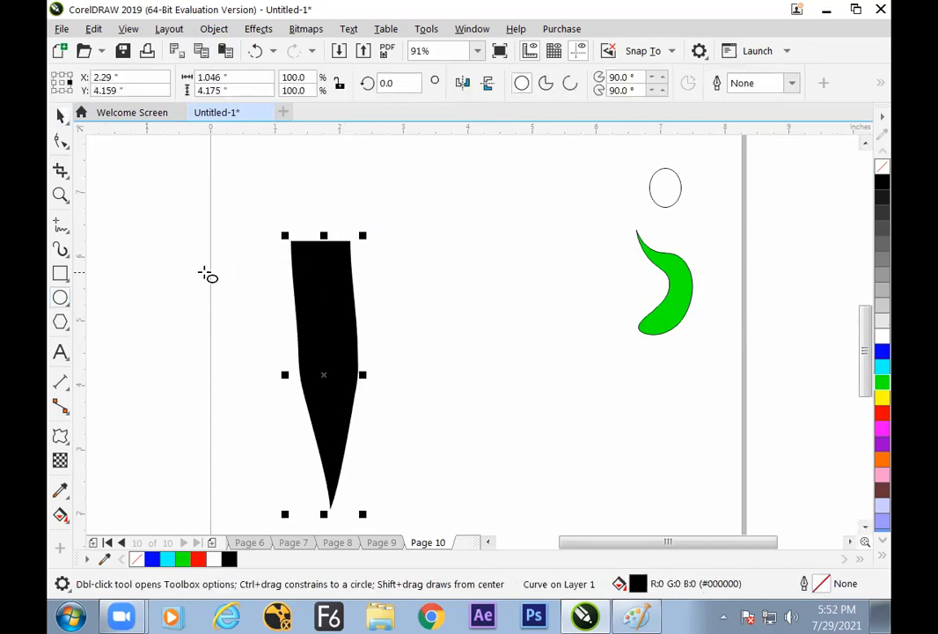
left_click_drag(323, 201, 348, 249)
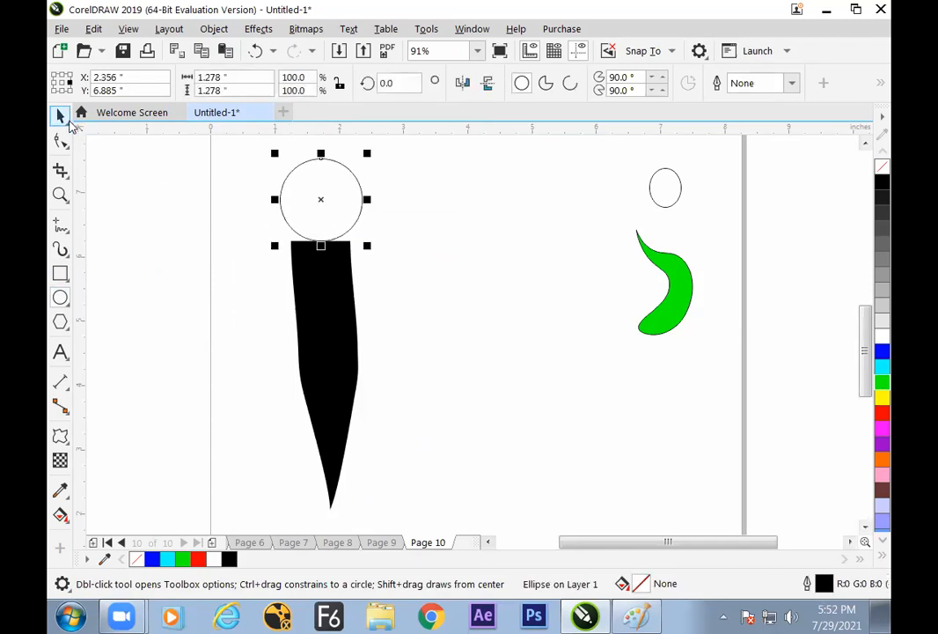
left_click(60, 115)
left_click_drag(336, 194, 337, 224)
Weld the circle to the black tapered shape and move the result to about X 2.151, Y 4.529 inches
left_click_drag(419, 180, 273, 394)
key("ctrl+a")
left_click(432, 338)
left_click_drag(231, 167, 387, 521)
left_click(596, 83)
left_click(466, 291)
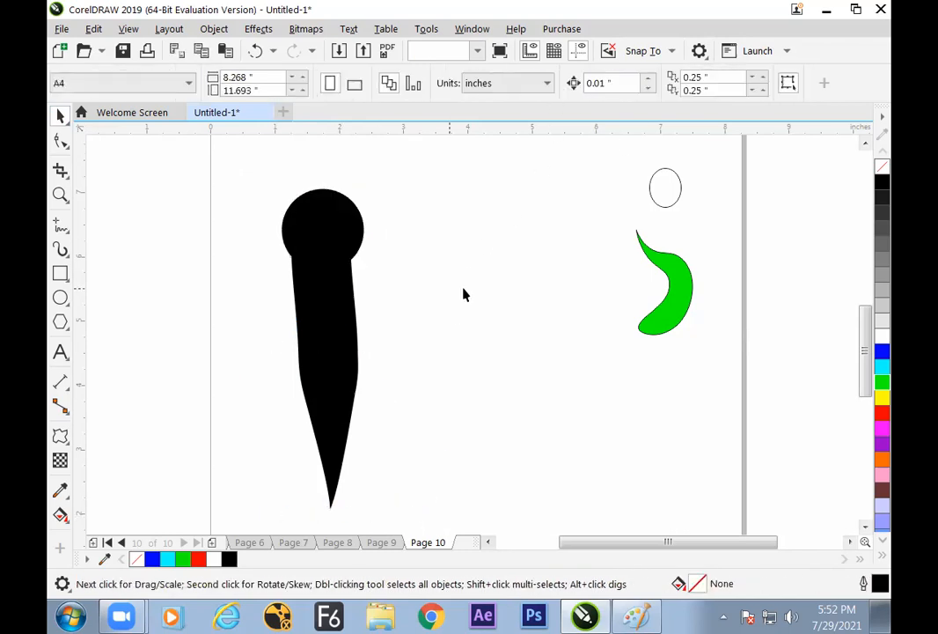
left_click(344, 368)
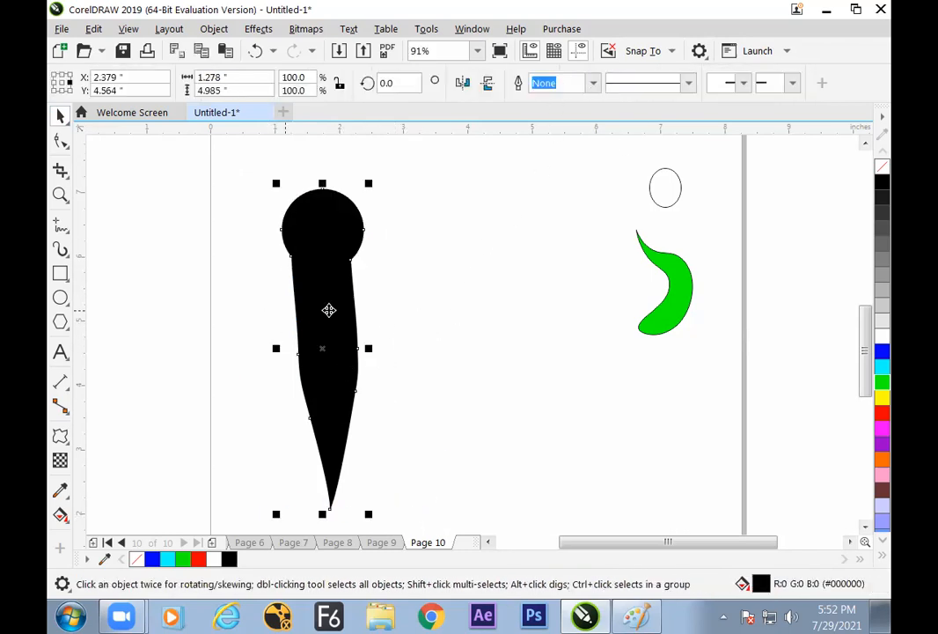
left_click_drag(329, 309, 322, 320)
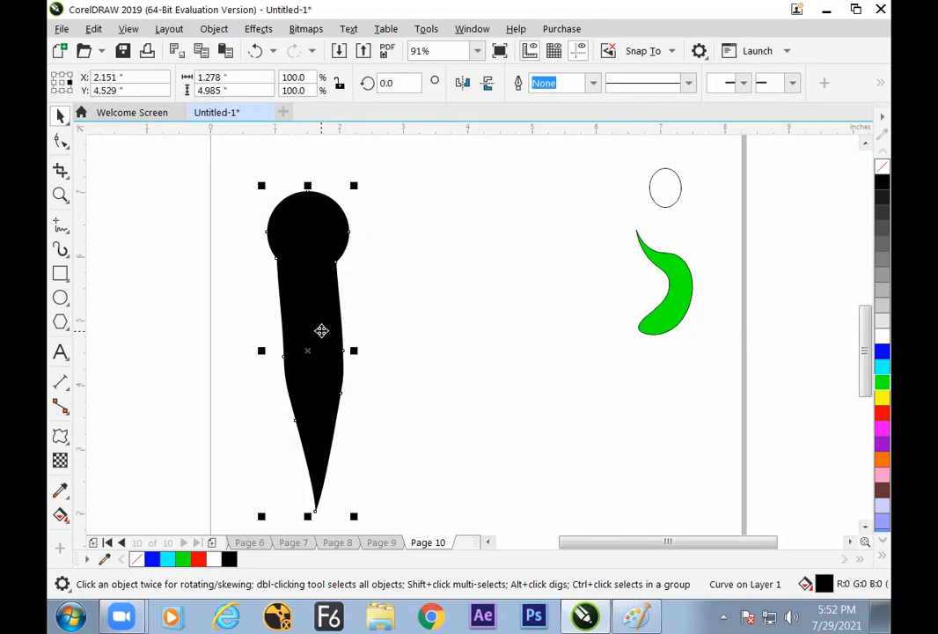
Draw an ellipse about 0.741 by 0.411 inches across the body's right edge below the head and weld it on
left_click(60, 298)
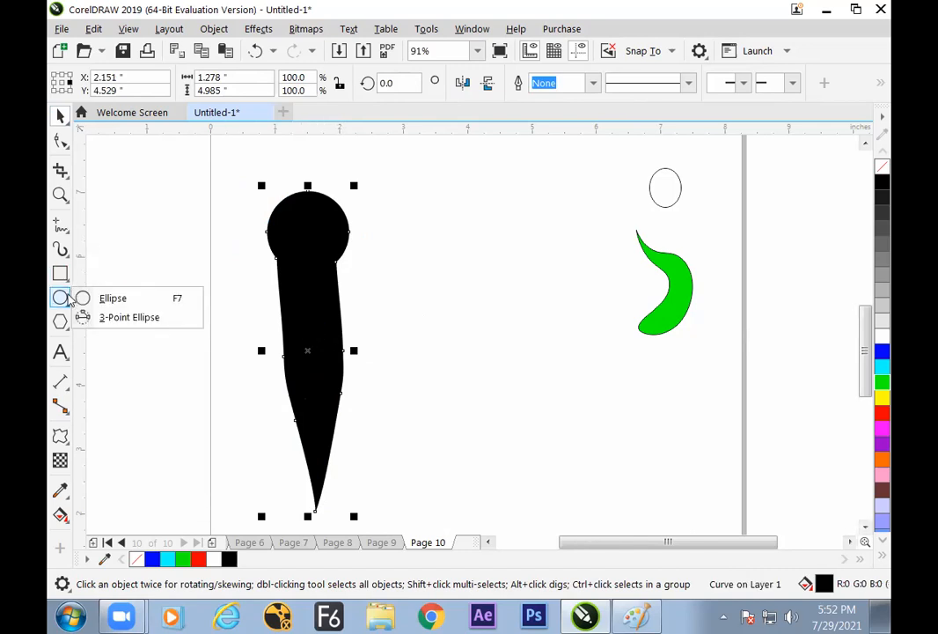
left_click(98, 297)
left_click_drag(308, 270, 366, 306)
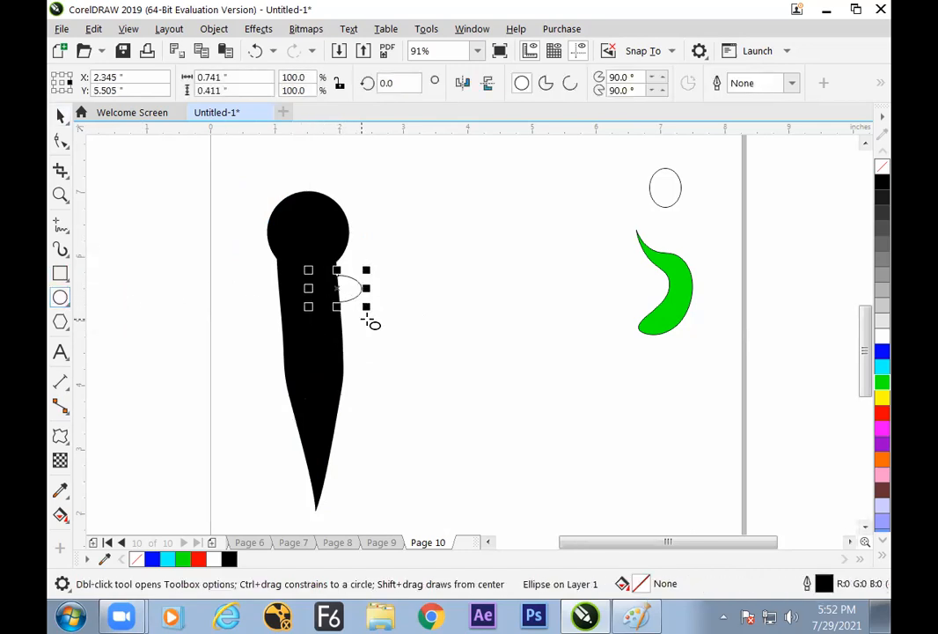
left_click(59, 116)
left_click_drag(214, 172, 410, 531)
left_click(551, 83)
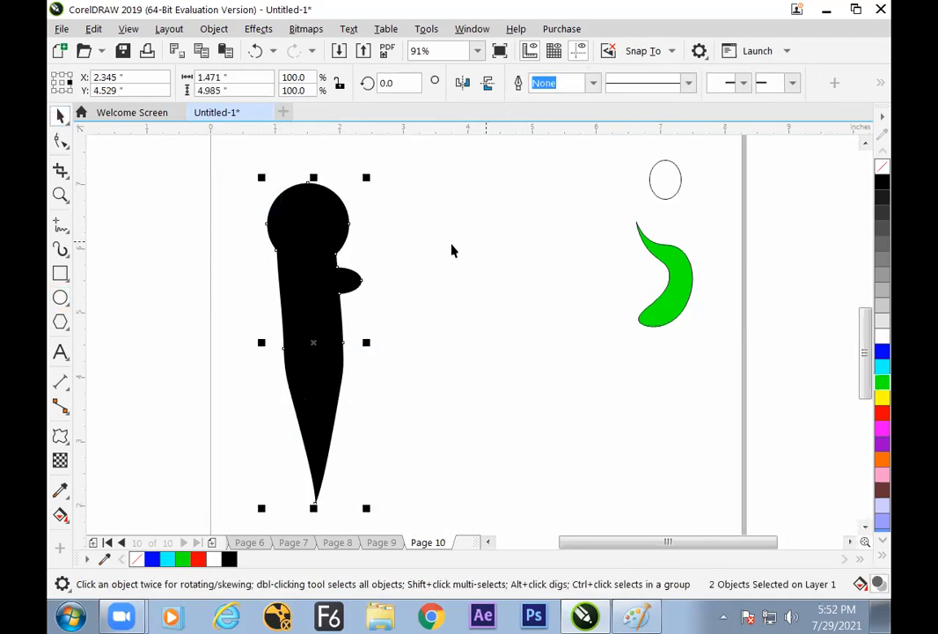
left_click(407, 317)
Add a second, slightly smaller ellipse across the body's right edge below the first bump and weld it to the black shape
left_click(334, 332)
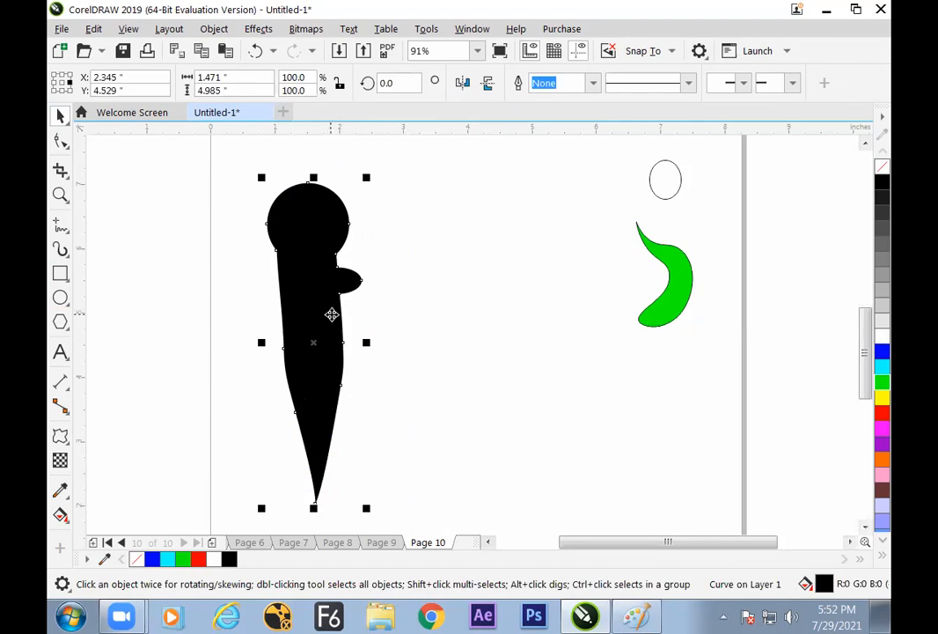
left_click(60, 298)
left_click_drag(315, 313, 364, 347)
key("space")
left_click_drag(188, 167, 419, 520)
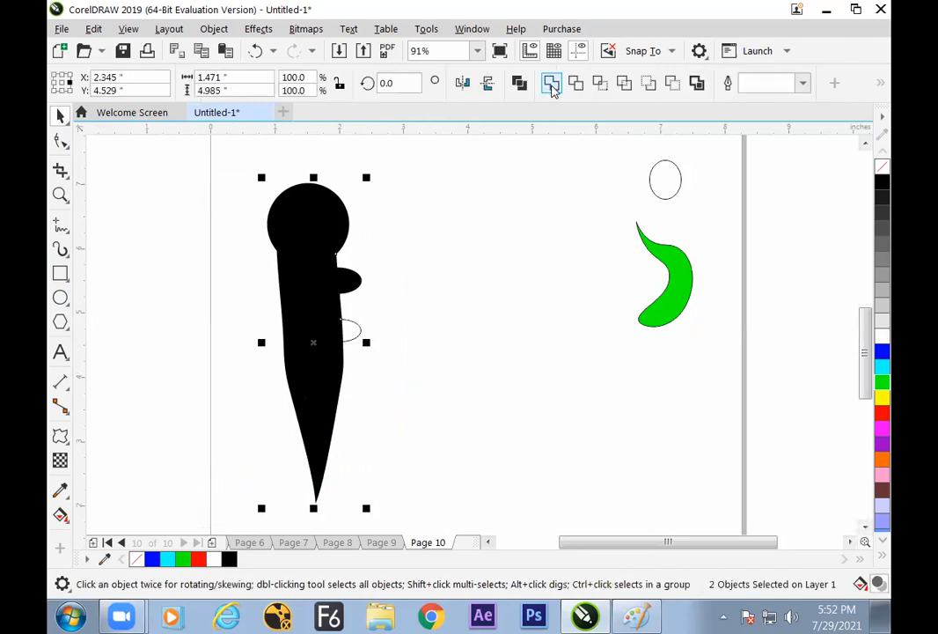
left_click(551, 84)
left_click(333, 306)
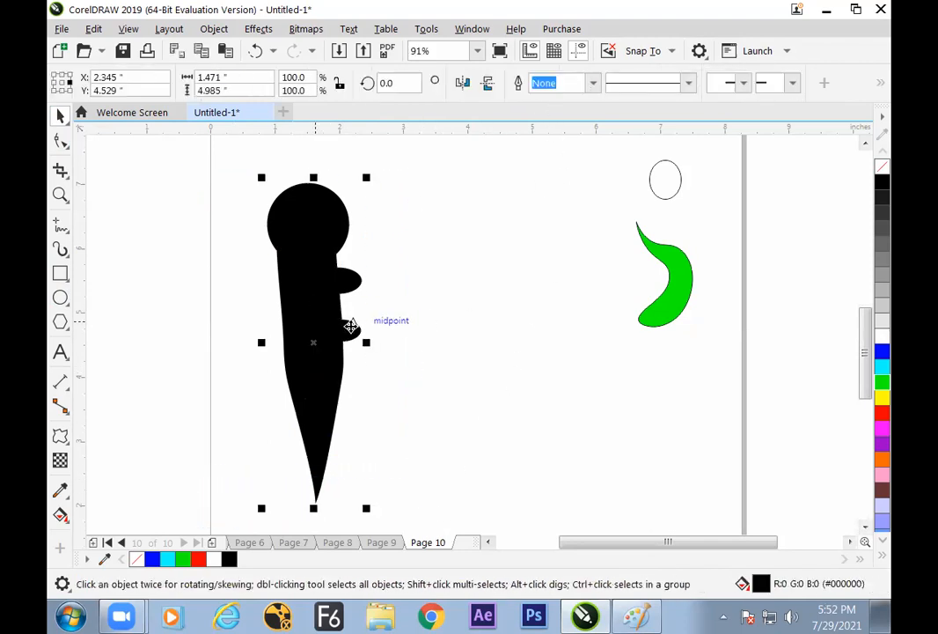
Draw a freehand two-peaked crest about 0.631 by 1.041 inches on the round head and try to close its outline
left_click(68, 228)
mouse_move(303, 200)
left_mouse_down()
mouse_move(331, 167)
mouse_move(326, 183)
mouse_move(340, 171)
mouse_move(328, 212)
mouse_move(309, 208)
left_mouse_up()
left_click(60, 116)
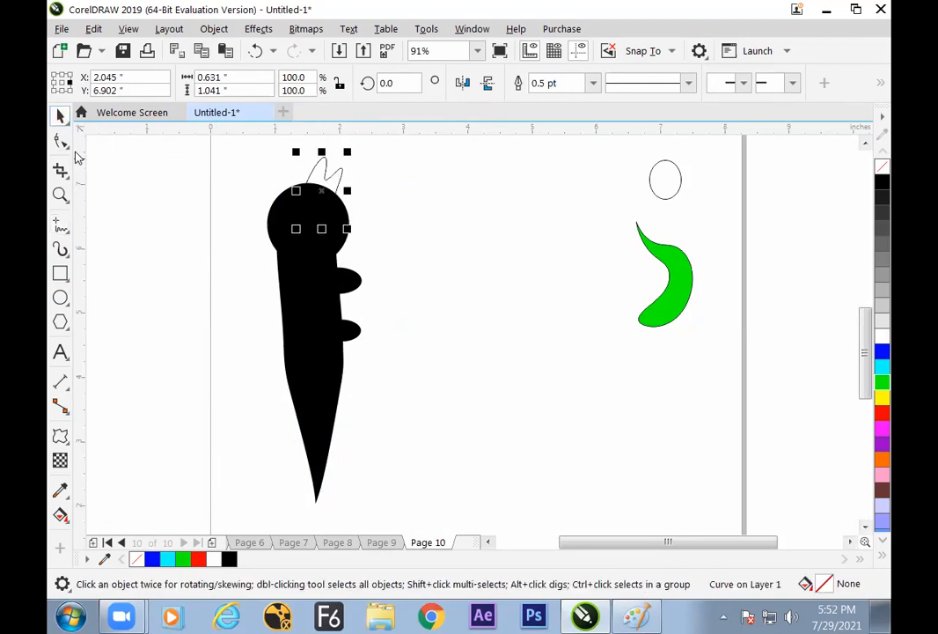
left_click(60, 141)
left_click(480, 88)
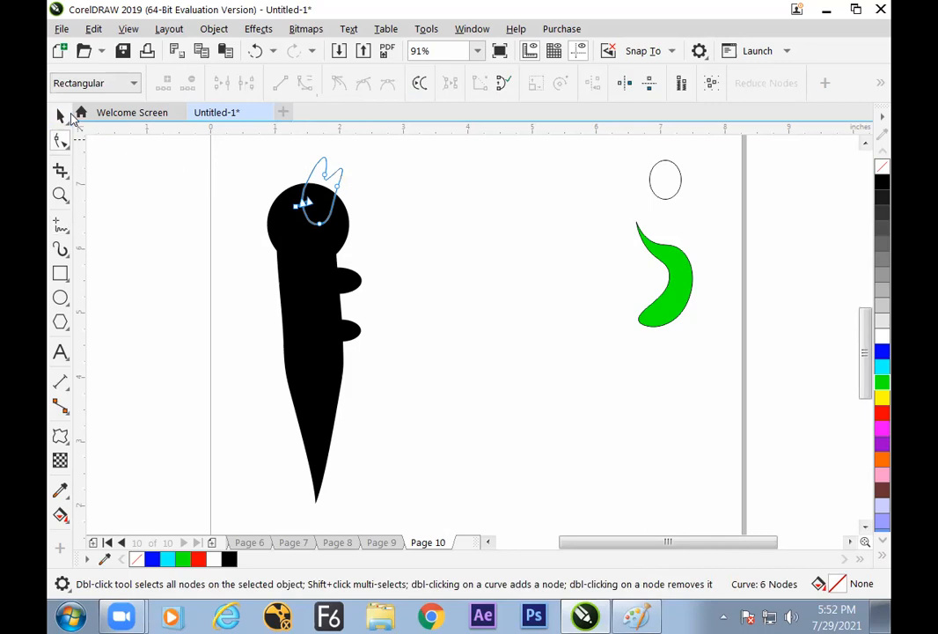
left_click(60, 116)
left_click(423, 171)
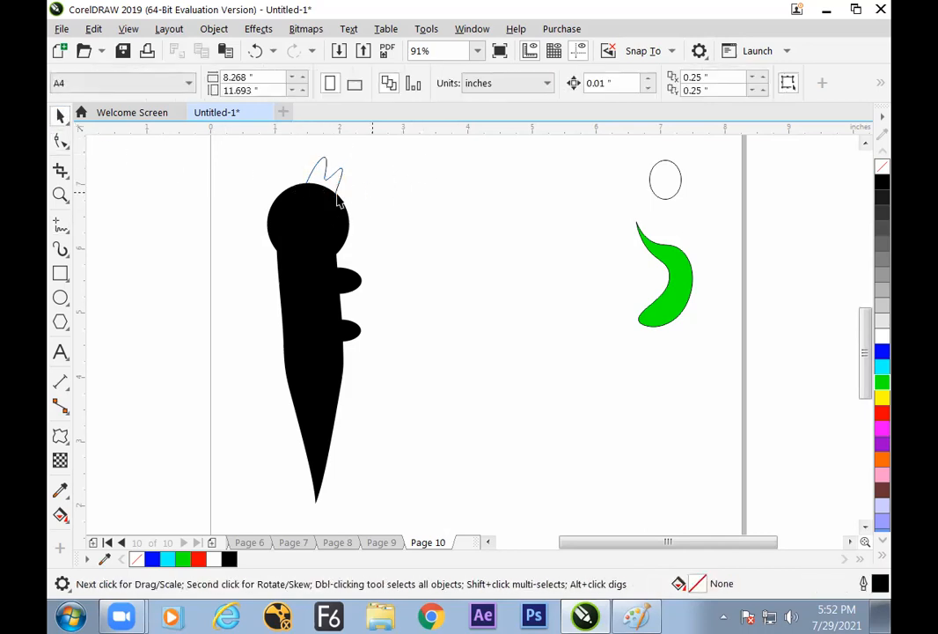
Try to weld the two-peaked crest to the black shape, undo the attempt, and close the crest's curve
left_click_drag(208, 143, 415, 506)
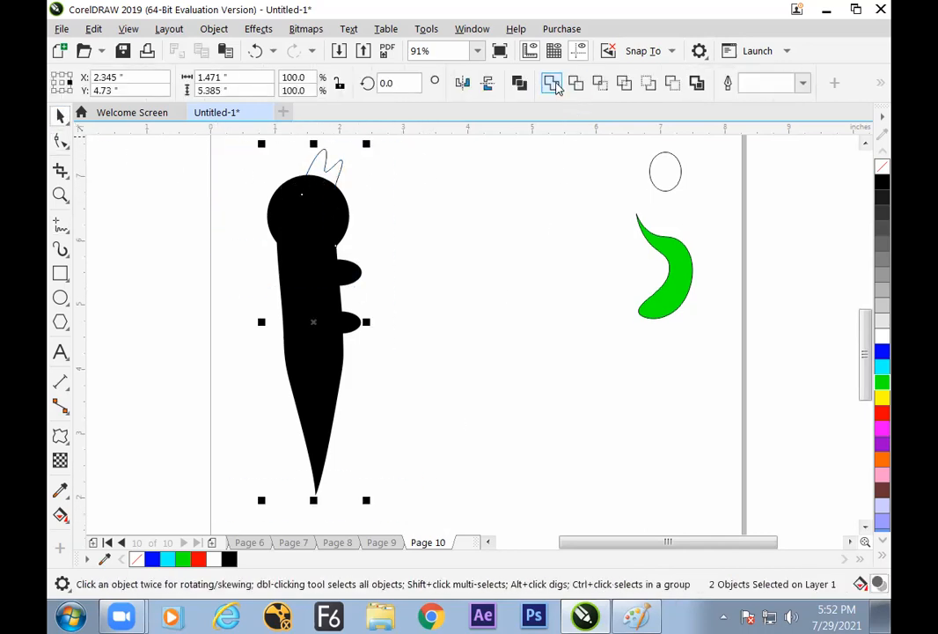
left_click(346, 180)
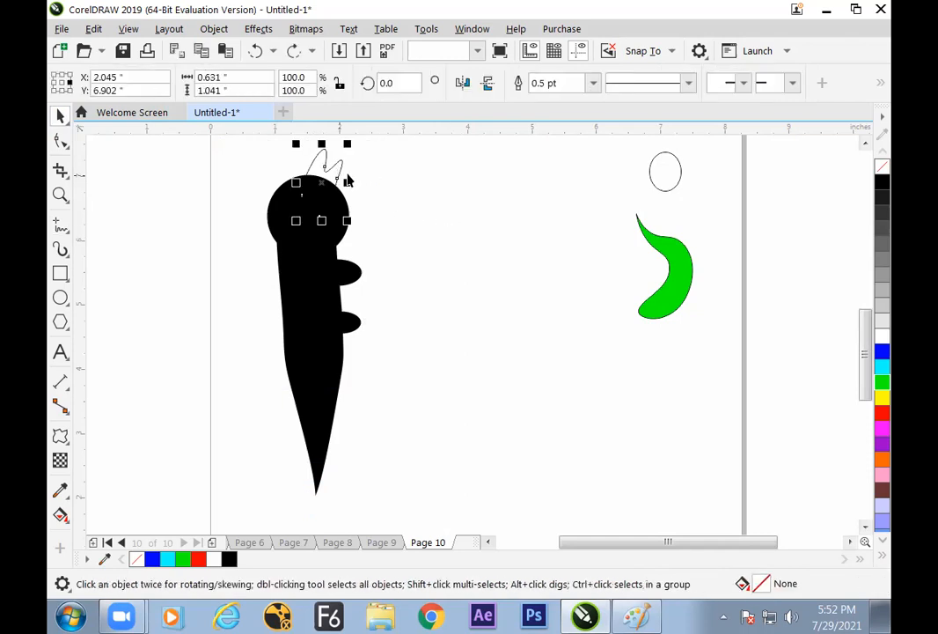
left_click(60, 141)
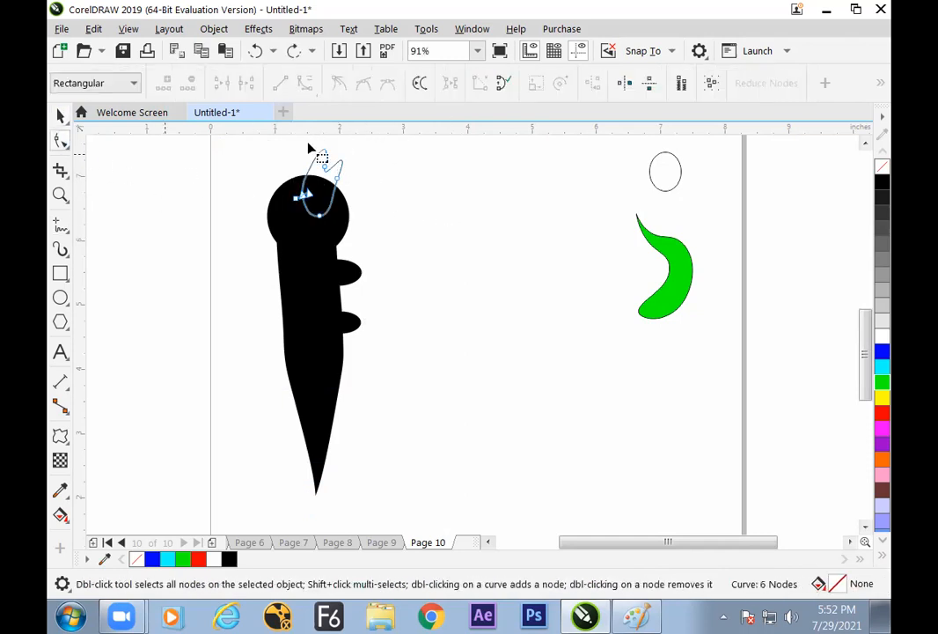
Weld the closed two-peaked crest to the black figure and move the combined shape slightly down and toward the page's left edge
left_click(60, 116)
left_click(312, 308, "shift")
left_click(465, 248)
left_click_drag(306, 274, 277, 313)
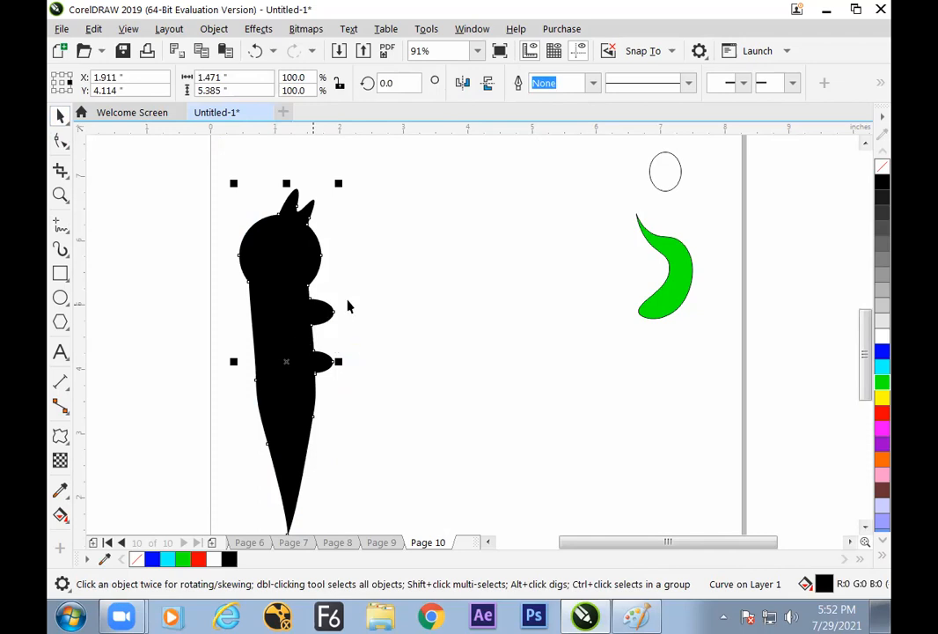
Copy the welded black figure to the middle of the page and scale the copy to about 66.2%
left_click_drag(326, 357, 498, 363)
right_click(498, 362)
left_click_drag(515, 187, 500, 241)
left_click_drag(472, 322, 459, 280)
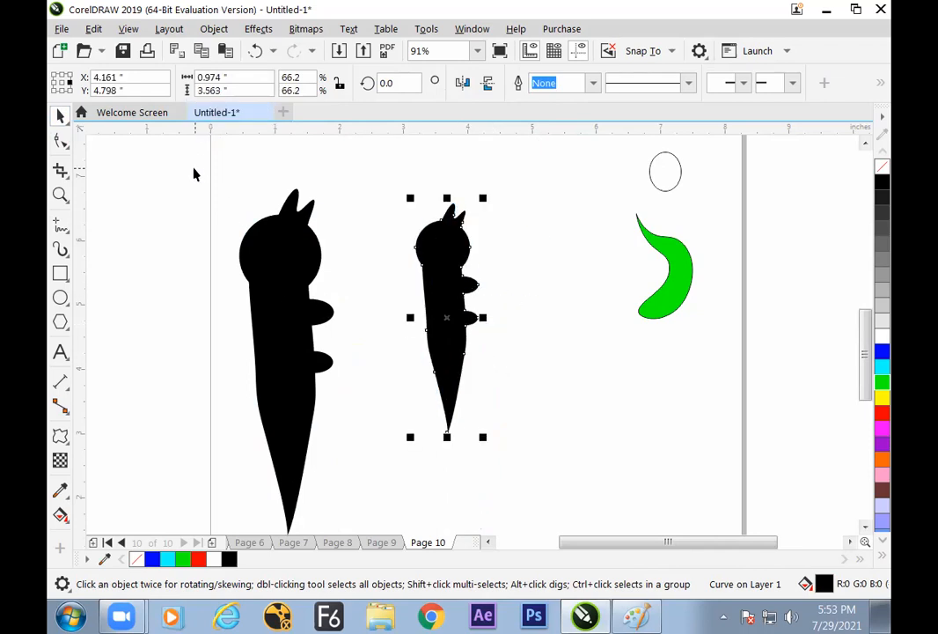
Bend the smaller black copy with a clockwise Twister distortion of about 86 degrees centred on its head
left_click(60, 435)
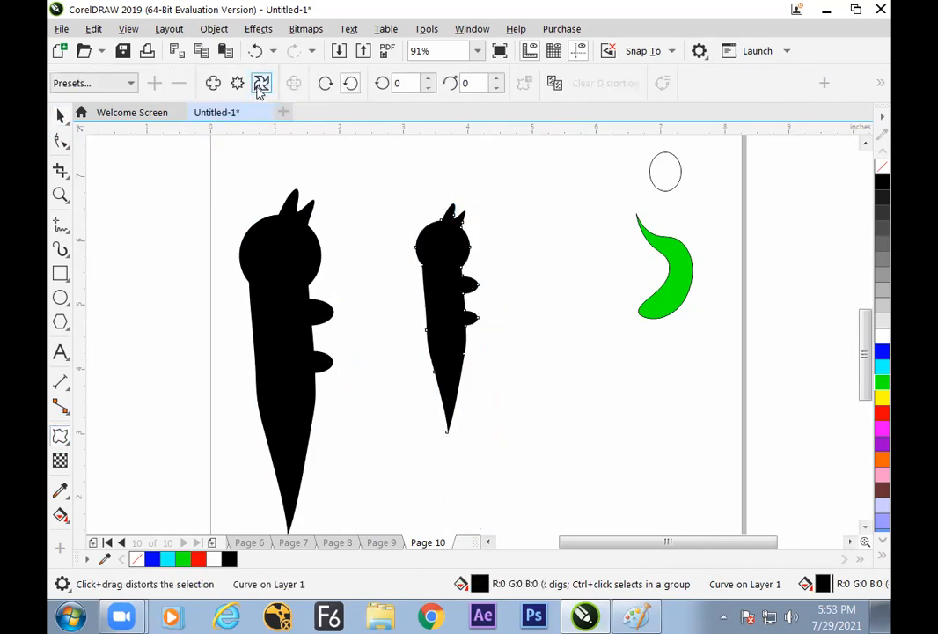
left_click_drag(451, 248, 468, 390)
left_click(58, 118)
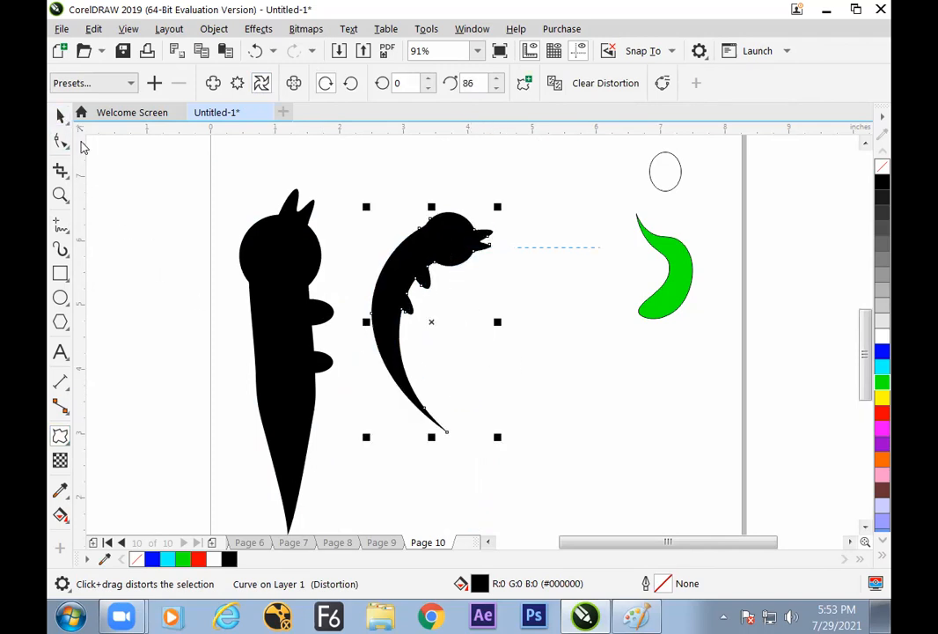
left_click(437, 415)
Move the large upright figure partly past the page's left edge and shift the bent copy slightly left
left_click_drag(284, 351, 167, 349)
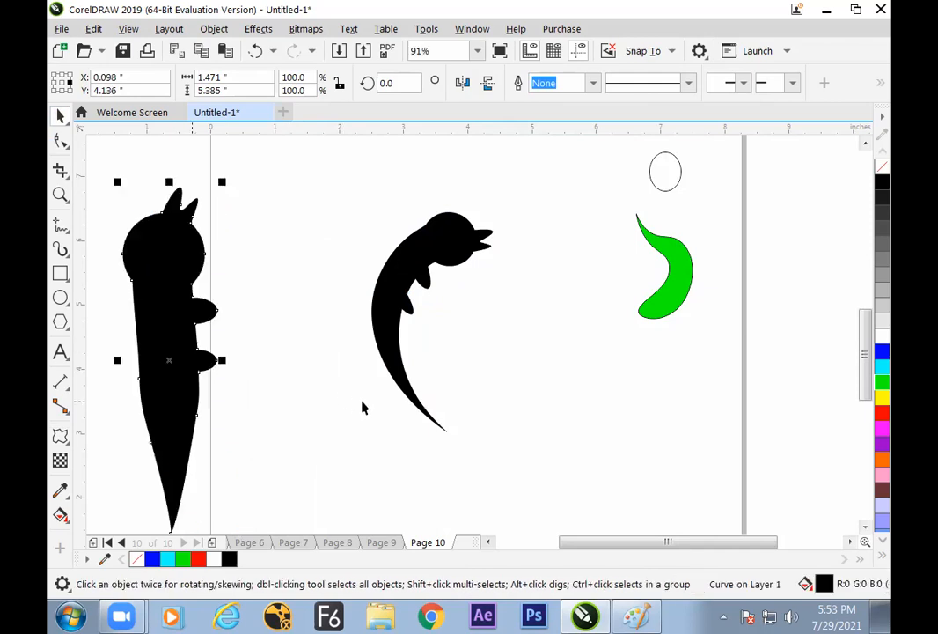
mouse_move(388, 350)
left_mouse_down()
mouse_move(366, 354)
mouse_move(399, 344)
left_mouse_up()
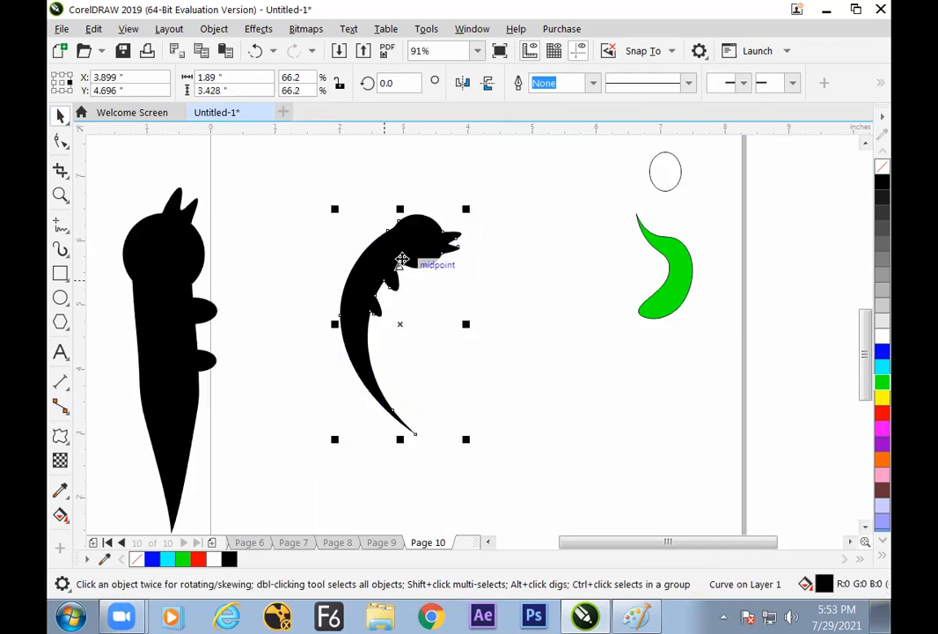
left_click_drag(434, 307, 447, 300)
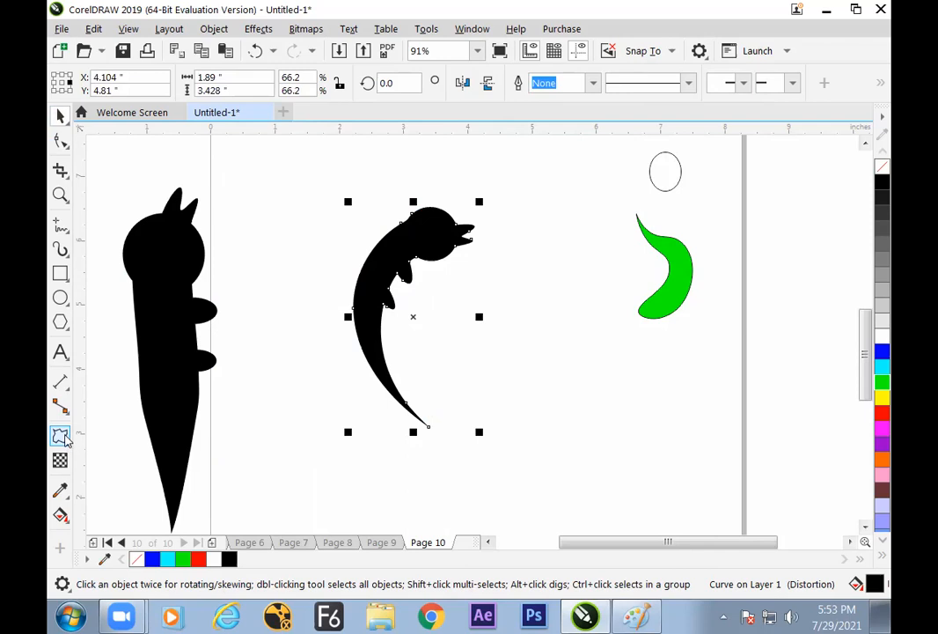
Try further Twister distortions on the bent figure and undo them
left_click(59, 435)
left_click_drag(375, 360, 366, 368)
key("ctrl+z")
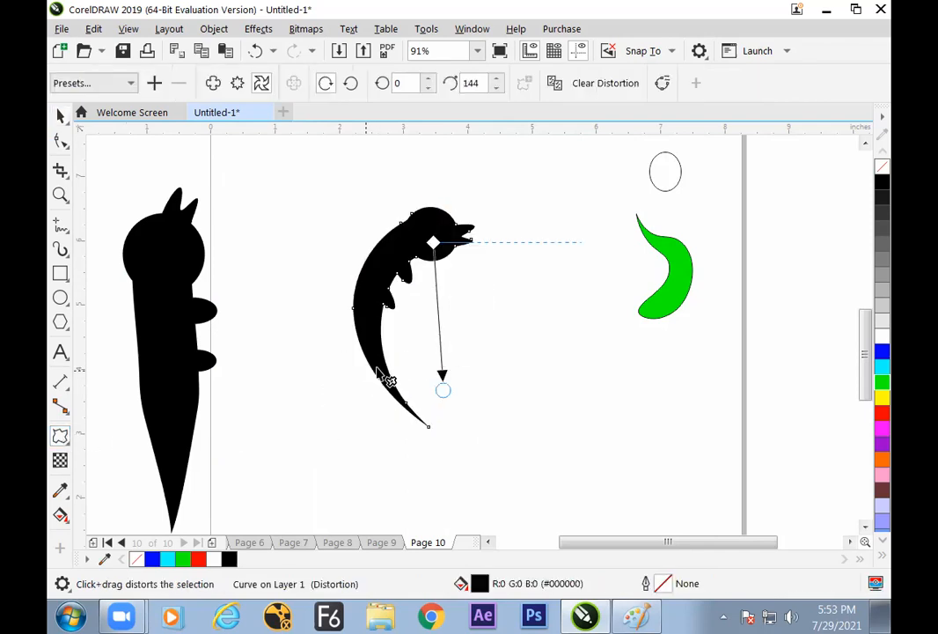
key("ctrl+z")
mouse_move(417, 365)
left_mouse_down()
mouse_move(419, 335)
mouse_move(436, 341)
mouse_move(440, 329)
mouse_move(432, 372)
left_mouse_up()
key("ctrl+z")
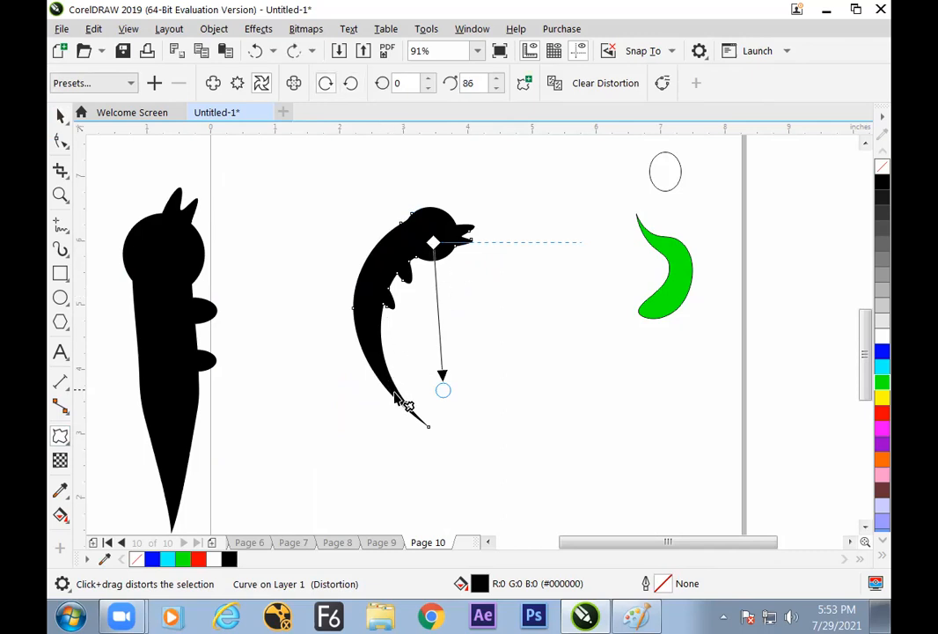
Convert the distorted figure to curves and move it slightly left and down
left_click(60, 116)
left_click(462, 246)
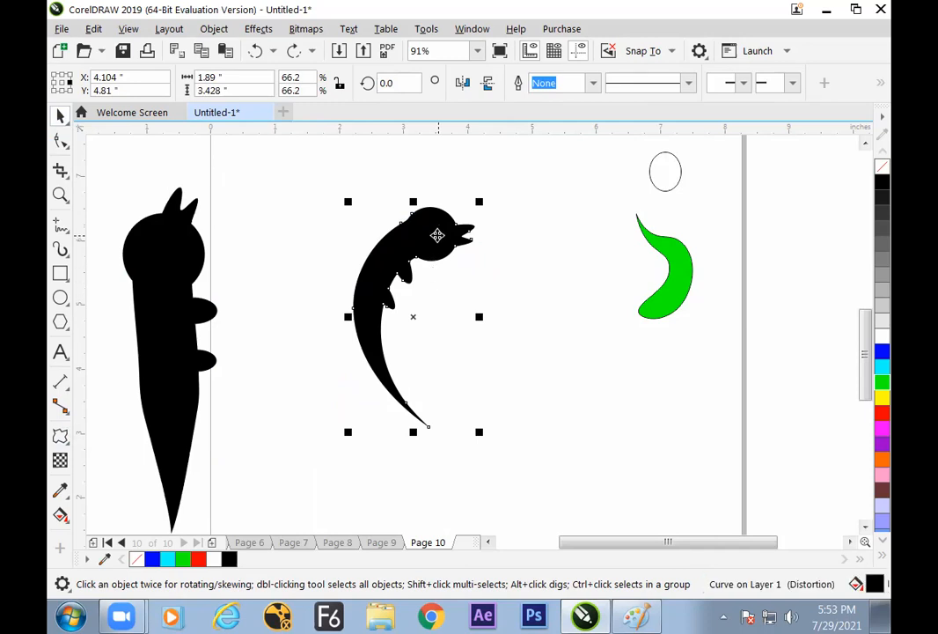
left_click_drag(436, 240, 407, 246)
left_click(214, 28)
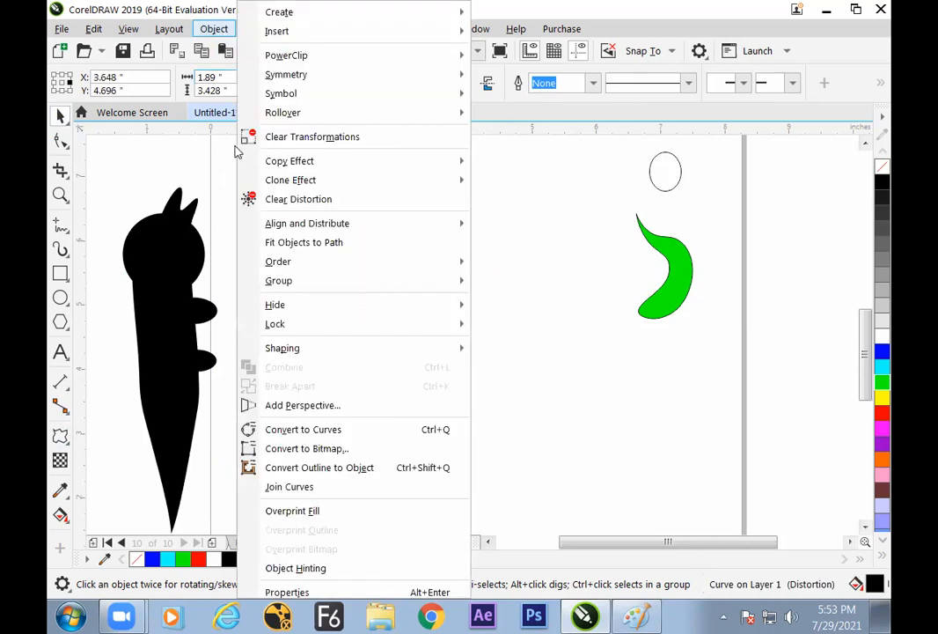
left_click(290, 427)
left_click_drag(440, 256, 415, 265)
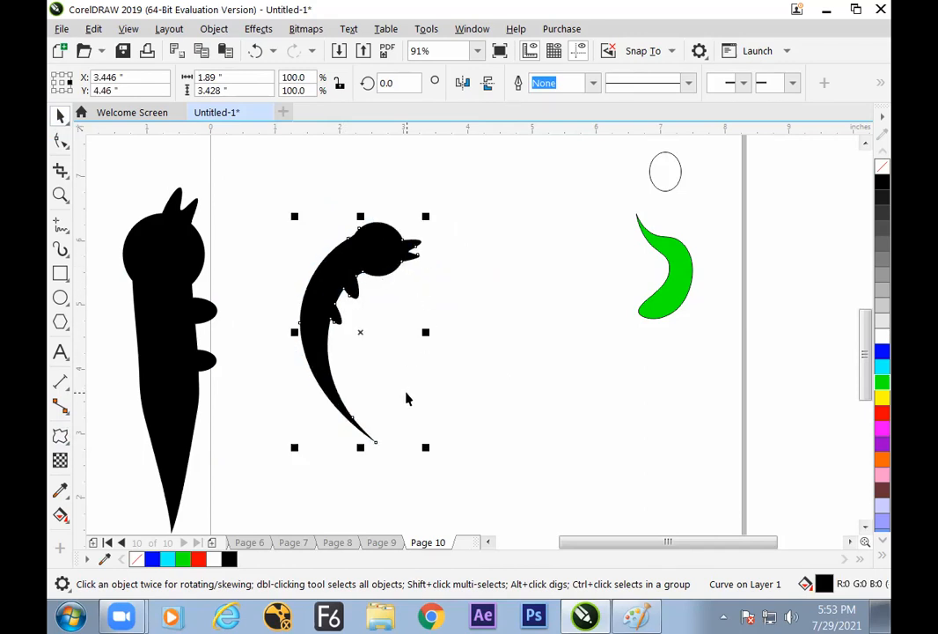
Move the large upright figure back onto the page and place the bent figure to its right with clear space between them
left_click(428, 340)
left_click_drag(378, 270, 407, 247)
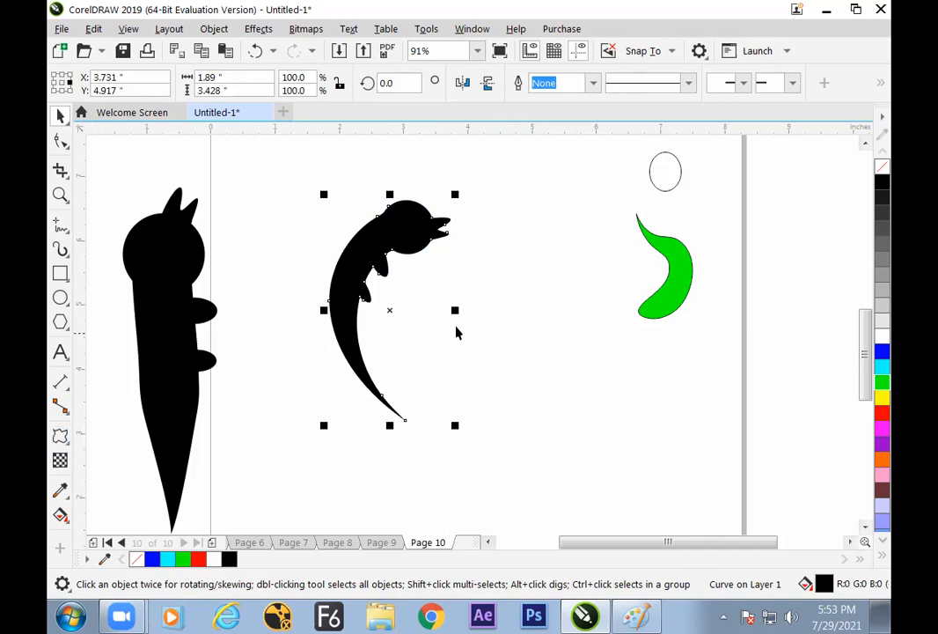
left_click(678, 281)
left_click_drag(412, 251, 446, 252)
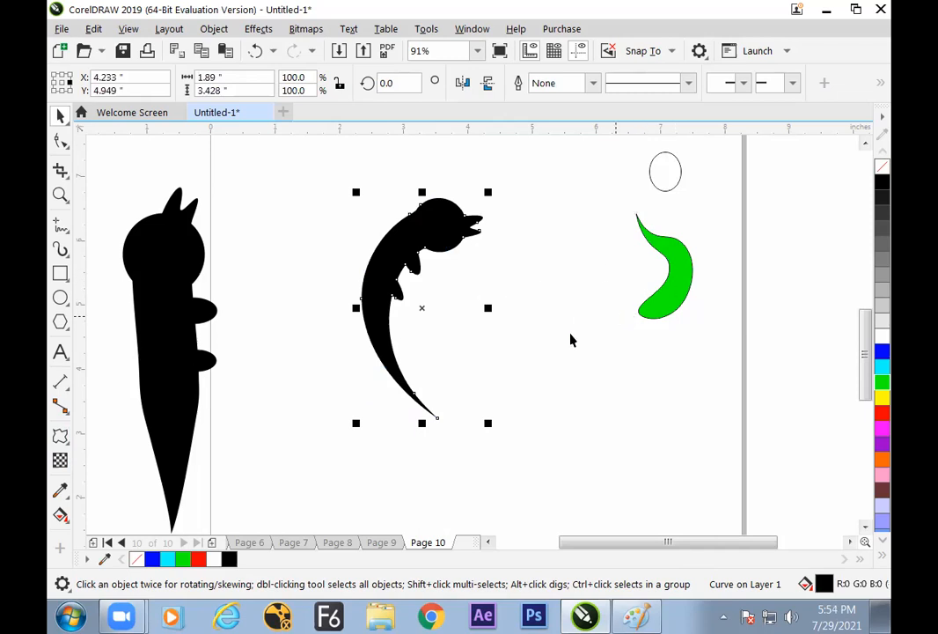
left_click_drag(173, 399, 272, 350)
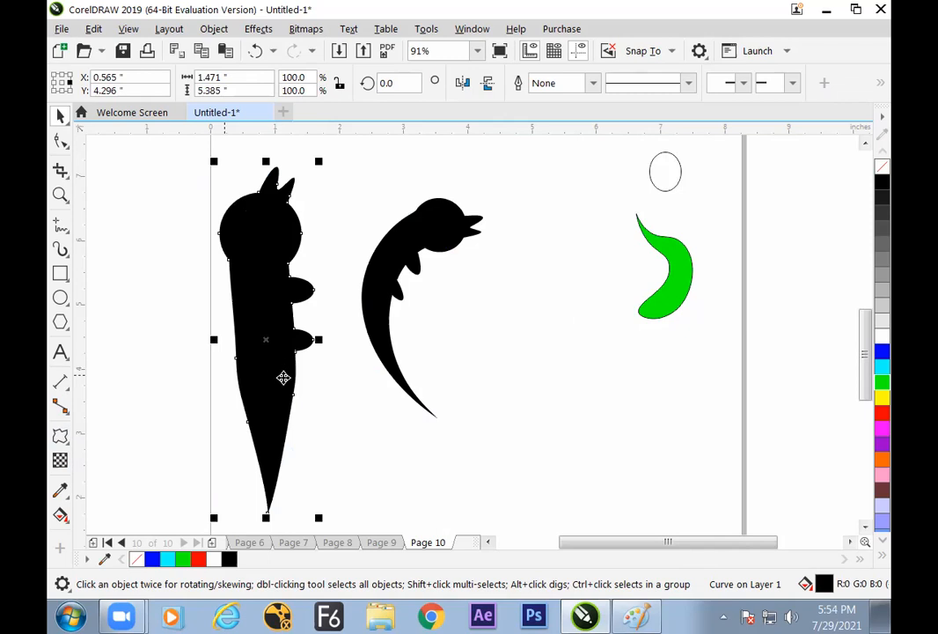
left_click_drag(422, 236, 451, 239)
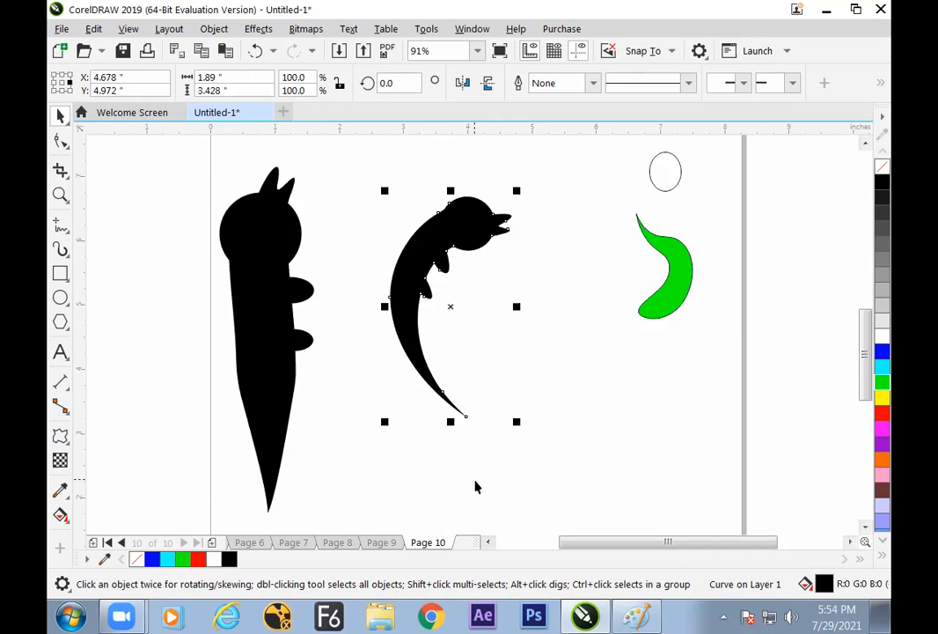
Switch to Paint and start a handwritten note in the blank area below "Multiple Distort allowed"
left_click(632, 612)
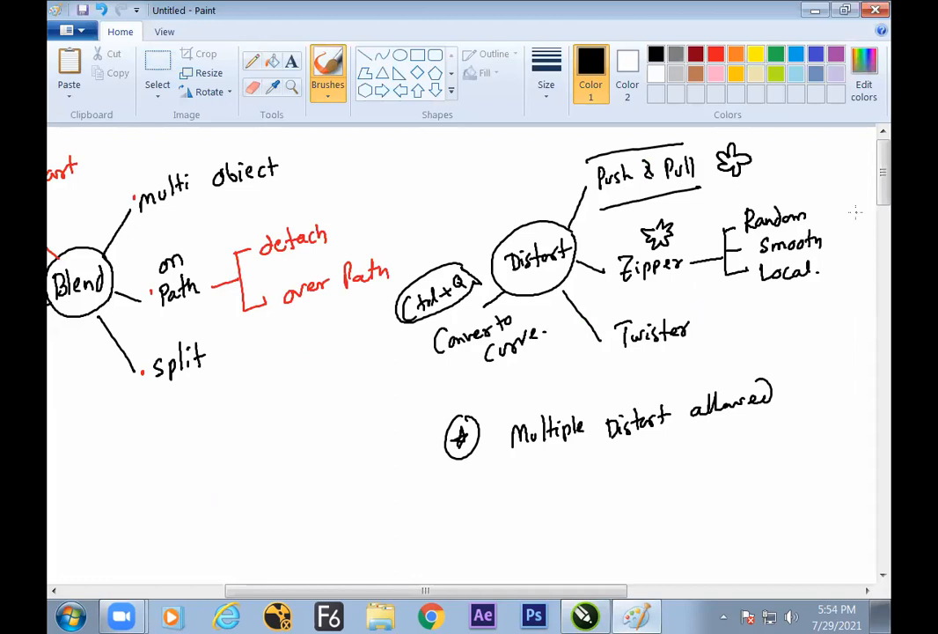
scroll(629, 300, "down", 3)
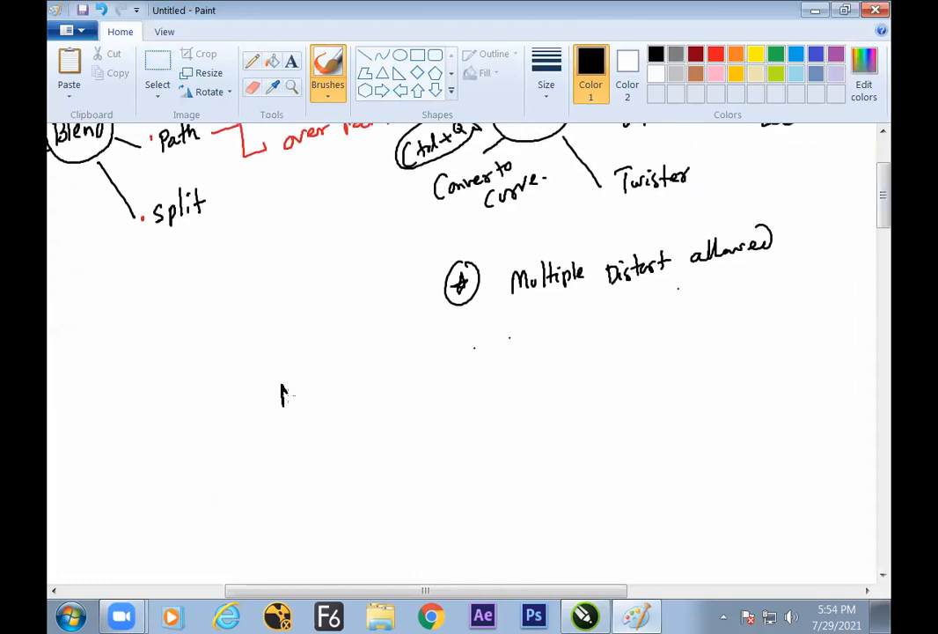
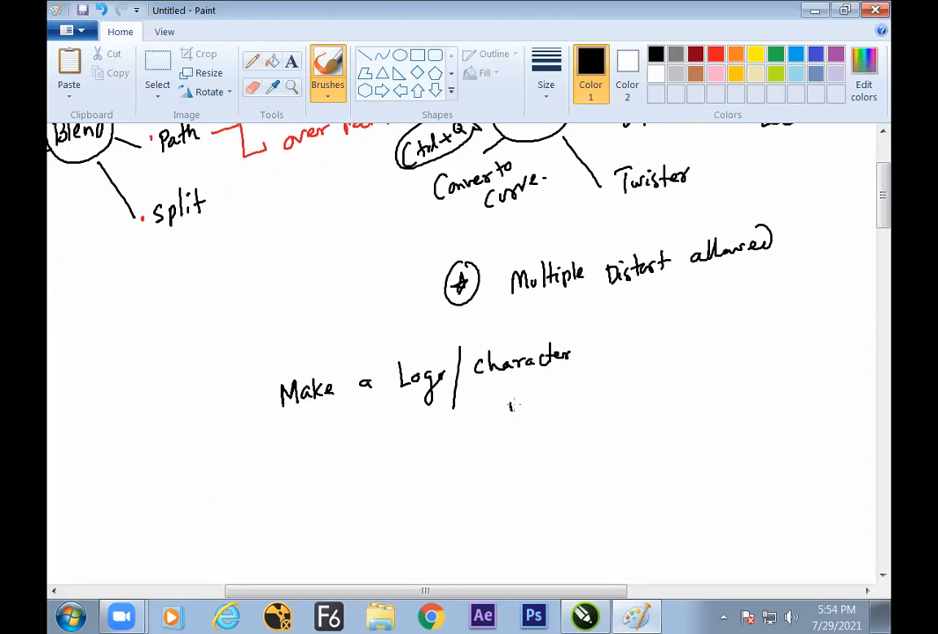
Complete the handwritten note "Make a Logo/character with Distort Tool" and mark it with lines above and below and an arrow from Twister
left_click_drag(550, 393, 561, 406)
left_click_drag(592, 384, 594, 398)
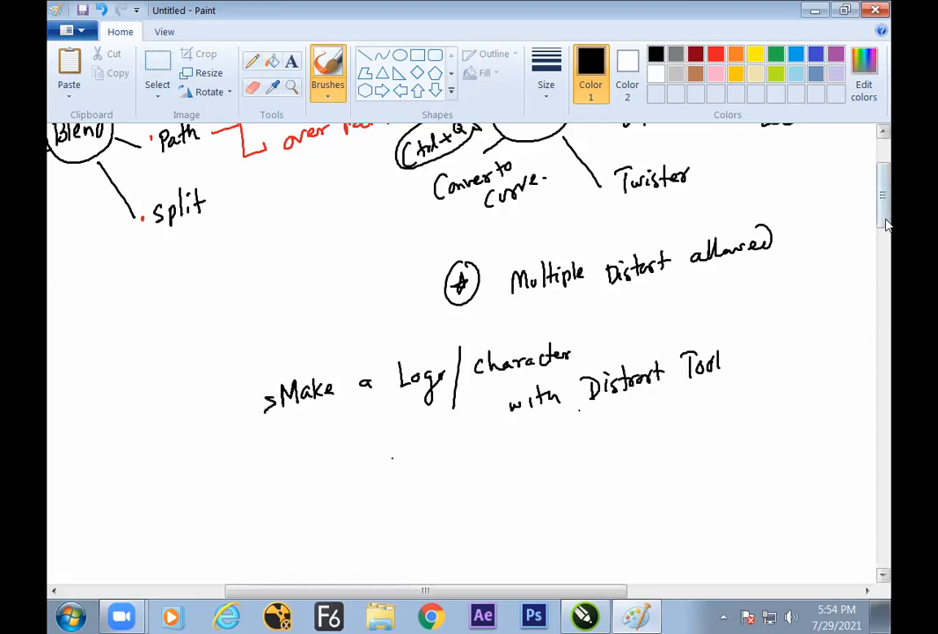
scroll(709, 316, "up", 3)
mouse_move(243, 452)
left_mouse_down()
mouse_move(341, 429)
mouse_move(747, 379)
left_mouse_up()
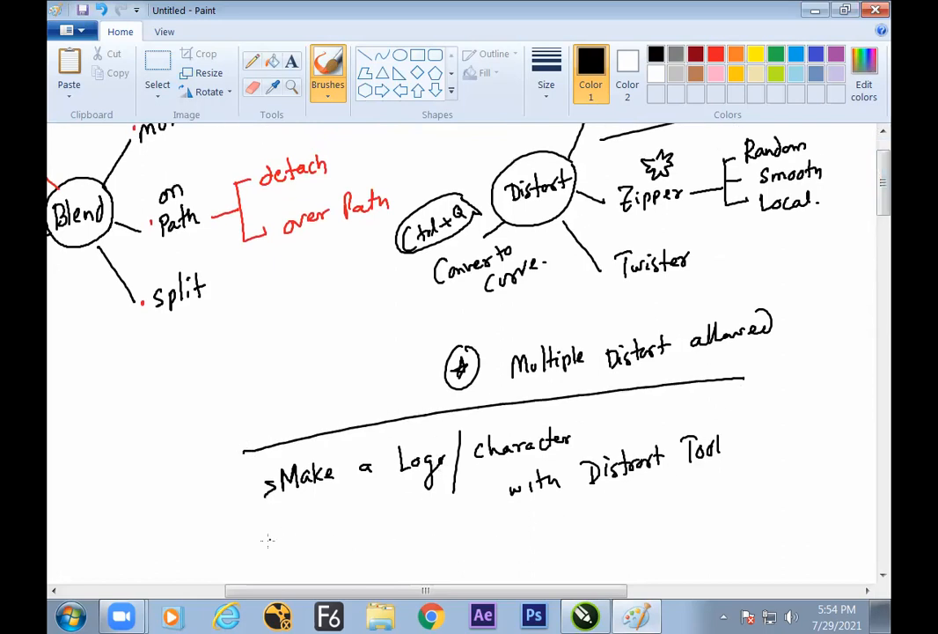
left_click_drag(268, 541, 712, 486)
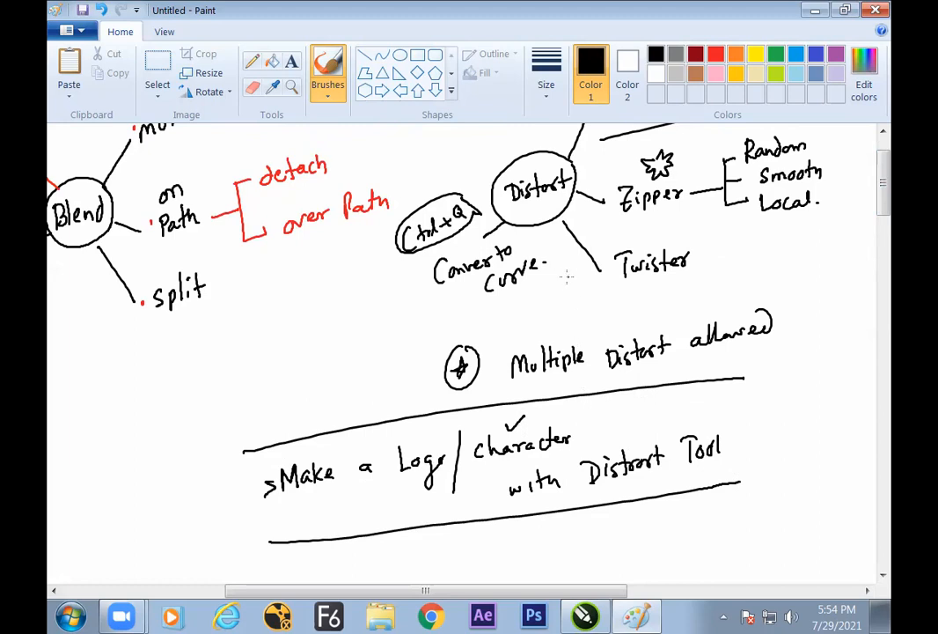
left_click_drag(632, 301, 578, 403)
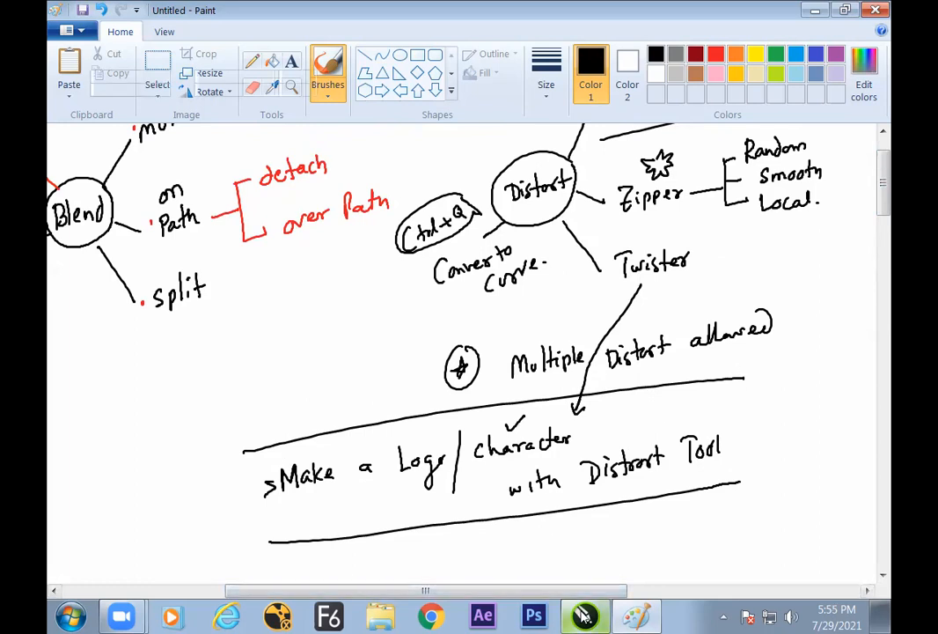
Switch to CorelDRAW and move the bent black figure slightly left and down
left_click(585, 615)
left_click(539, 434)
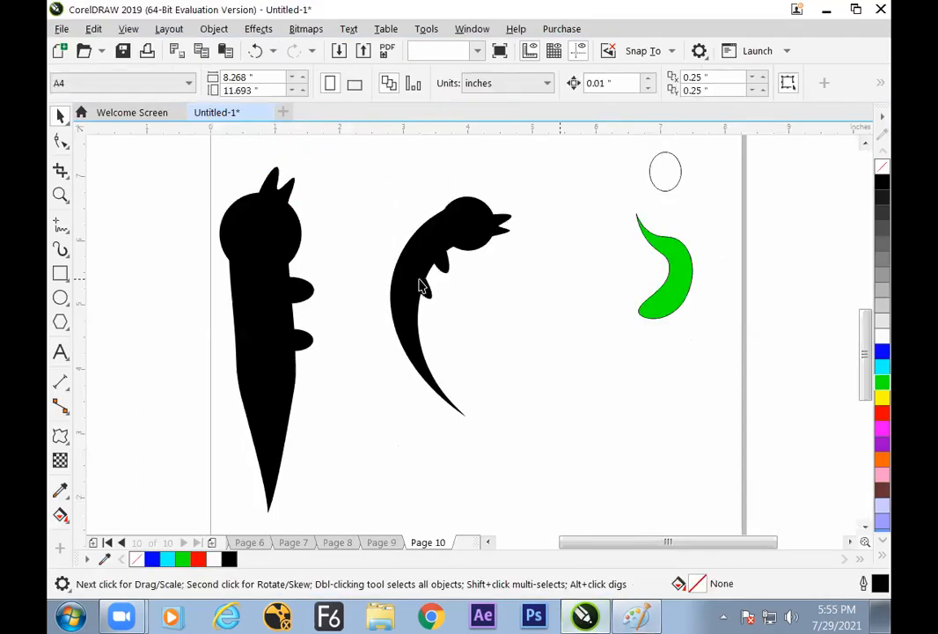
left_click_drag(419, 282, 400, 291)
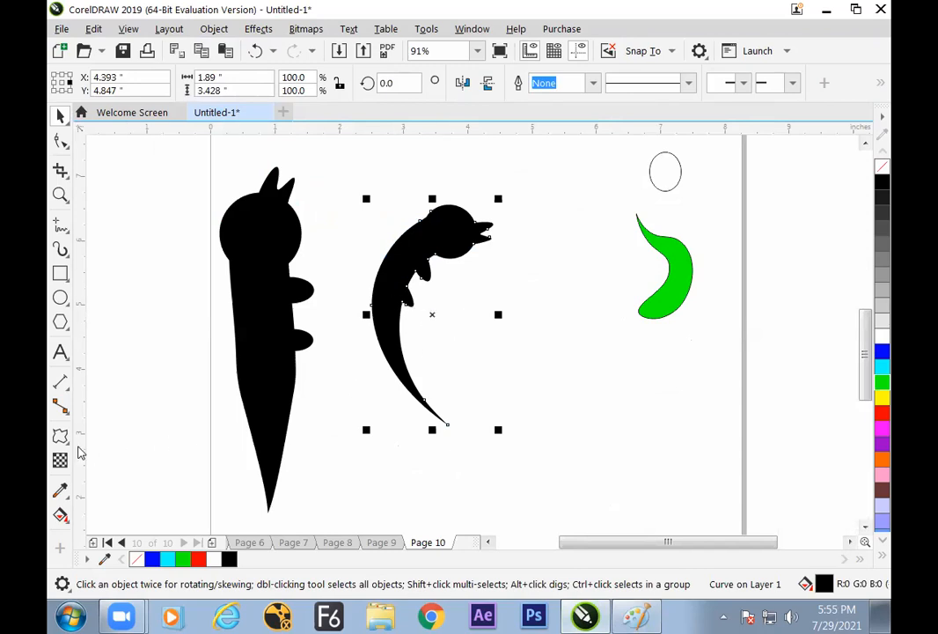
left_click(59, 437)
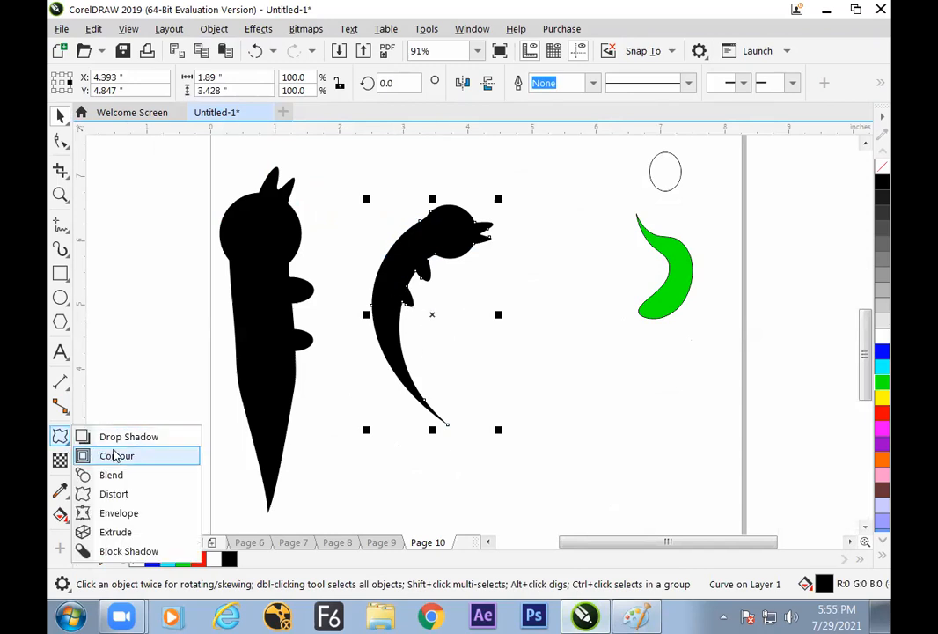
left_click(142, 514)
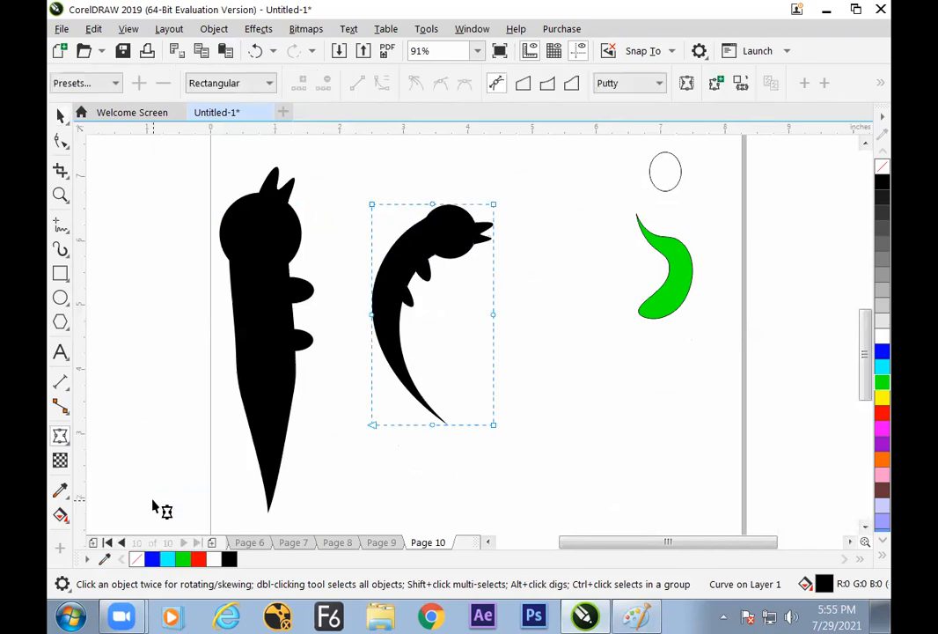
left_click(58, 117)
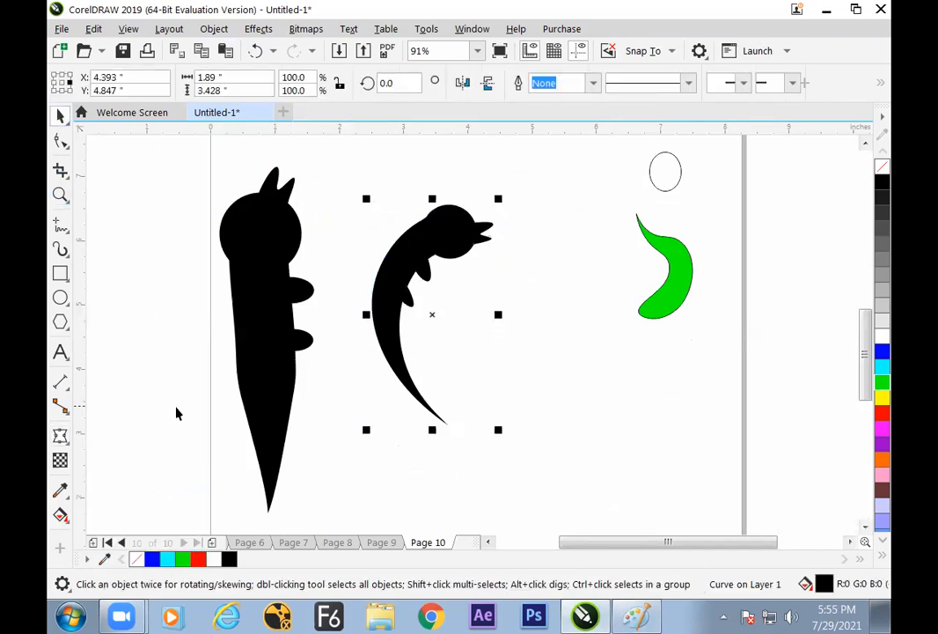
Deselect the bent figure and add a new blank page after Page 10
left_click(178, 413)
left_click(211, 542)
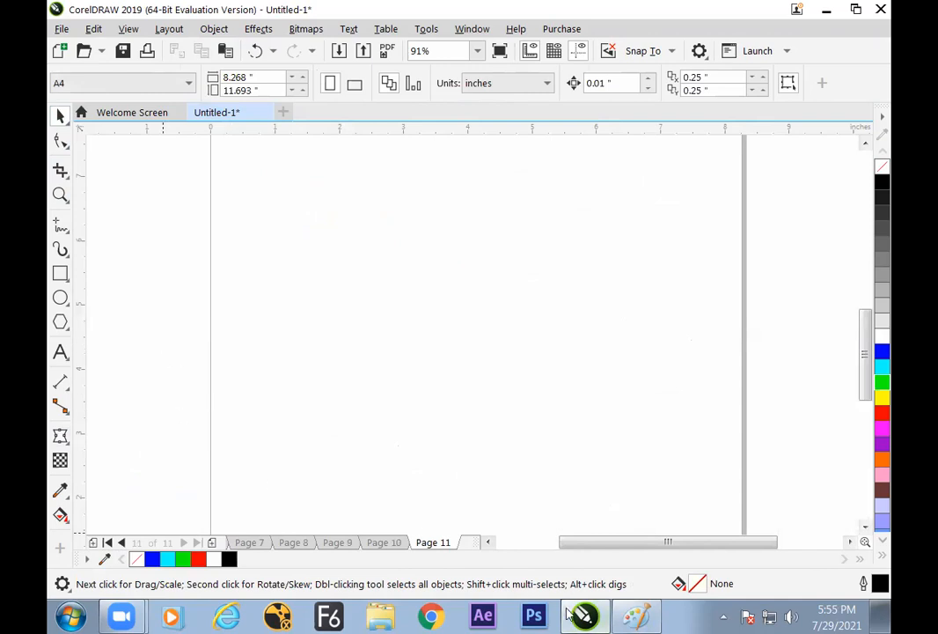
Switch to Paint and handwrite "Envelop" inside a hand-drawn box in the blank area below the ruled note
left_click(638, 616)
scroll(440, 331, "down", 5)
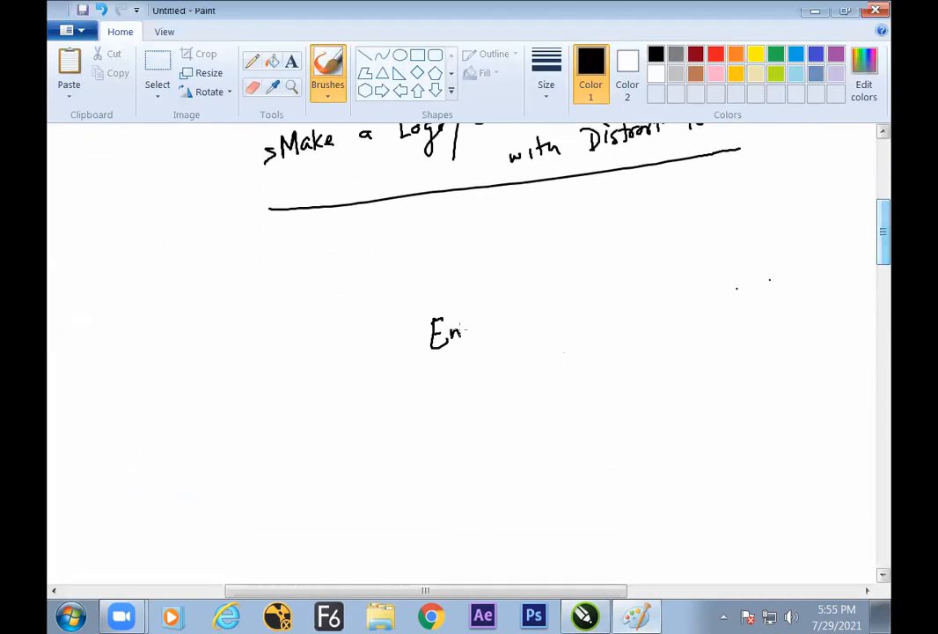
mouse_move(385, 302)
left_mouse_down()
mouse_move(486, 291)
mouse_move(517, 358)
mouse_move(385, 303)
left_mouse_up()
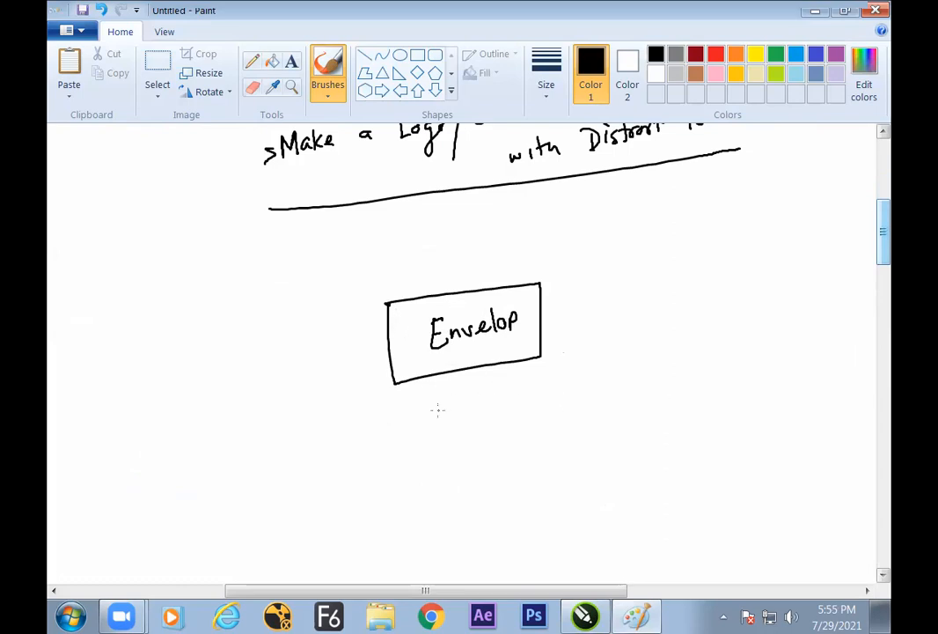
Switch to CorelDRAW and draw a tall, narrow rectangle about 0.42 by 2.78 inches, filled with red
left_click(585, 615)
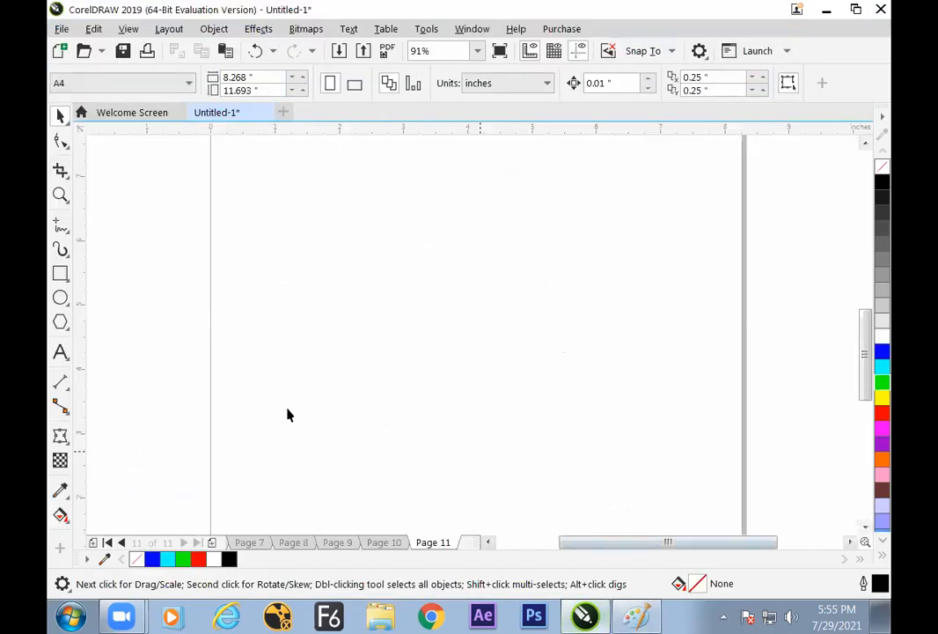
left_click(65, 278)
left_click_drag(285, 196, 314, 379)
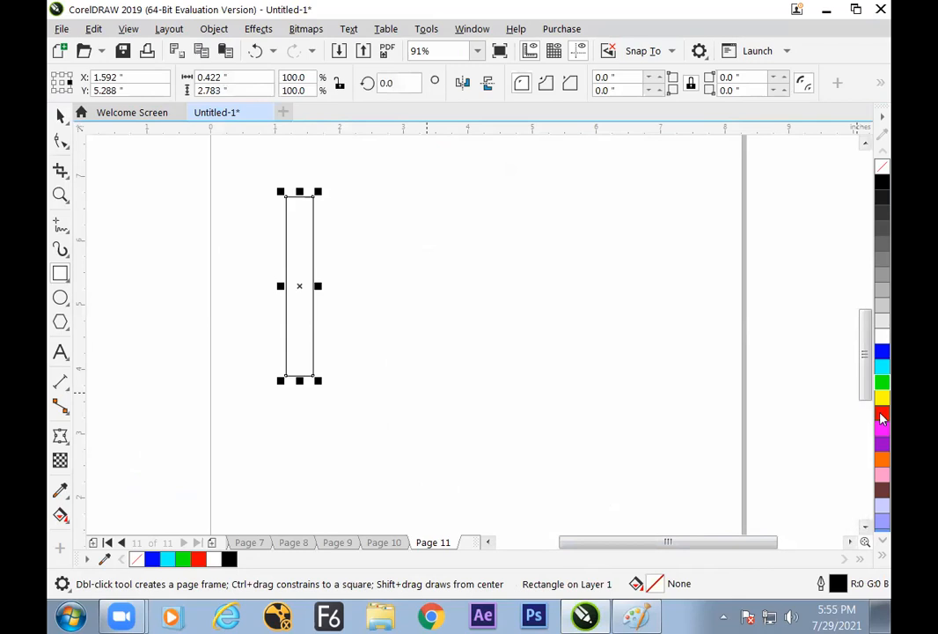
left_click(882, 414)
Duplicate the red rectangle twice to its right, filling the middle copy with green and the outer copy with blue
left_click(60, 115)
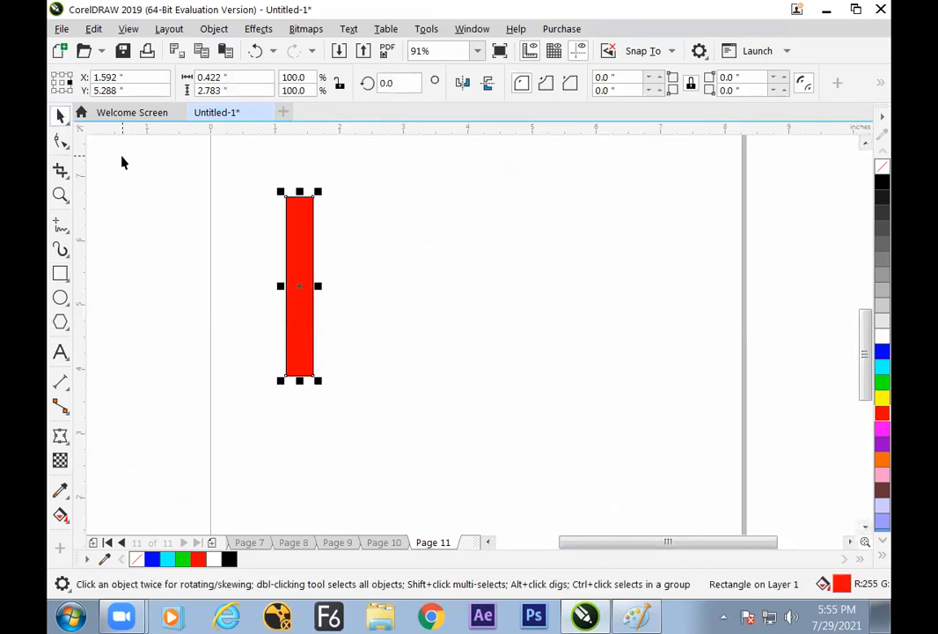
left_click_drag(303, 289, 335, 293)
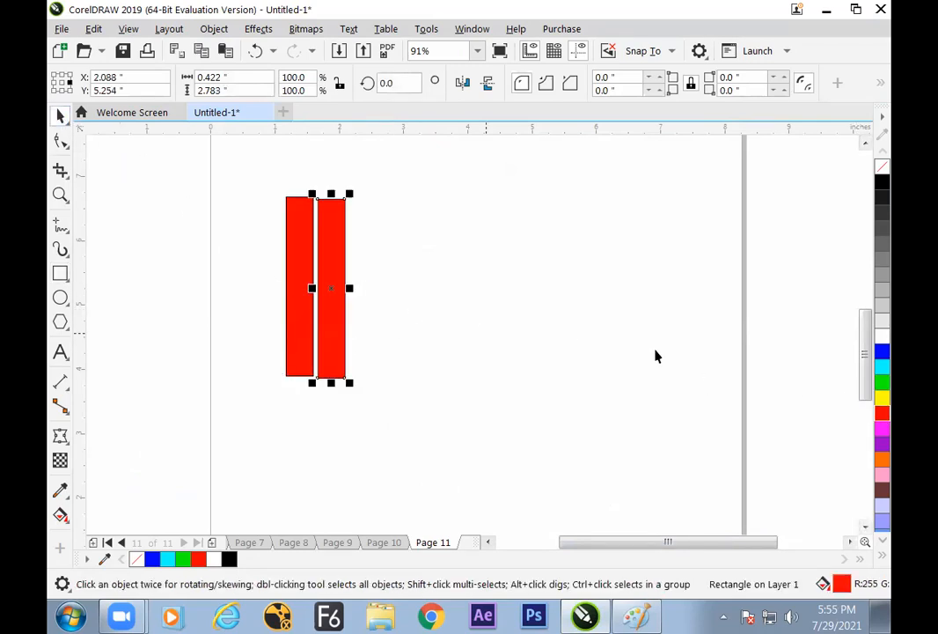
left_click(883, 383)
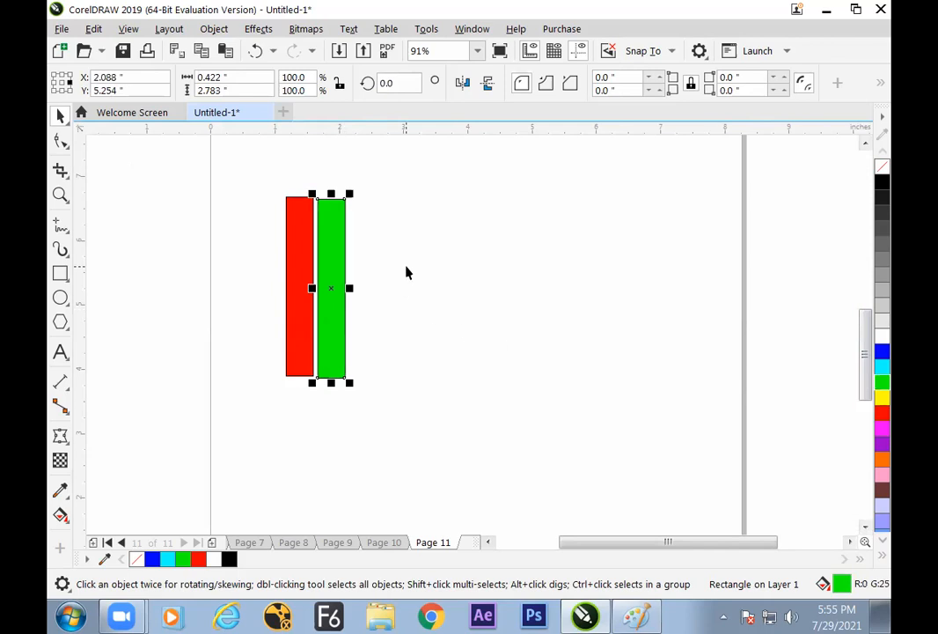
left_click_drag(338, 300, 379, 282)
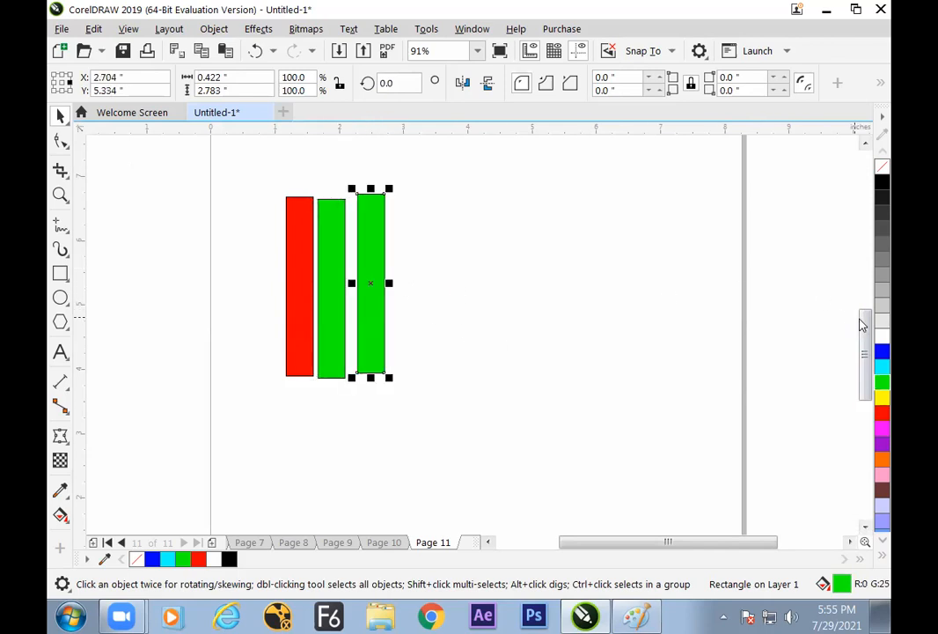
left_click(882, 352)
Line up the red, green and blue rectangles at the same height with small, even gaps between them
left_click_drag(311, 261, 427, 442)
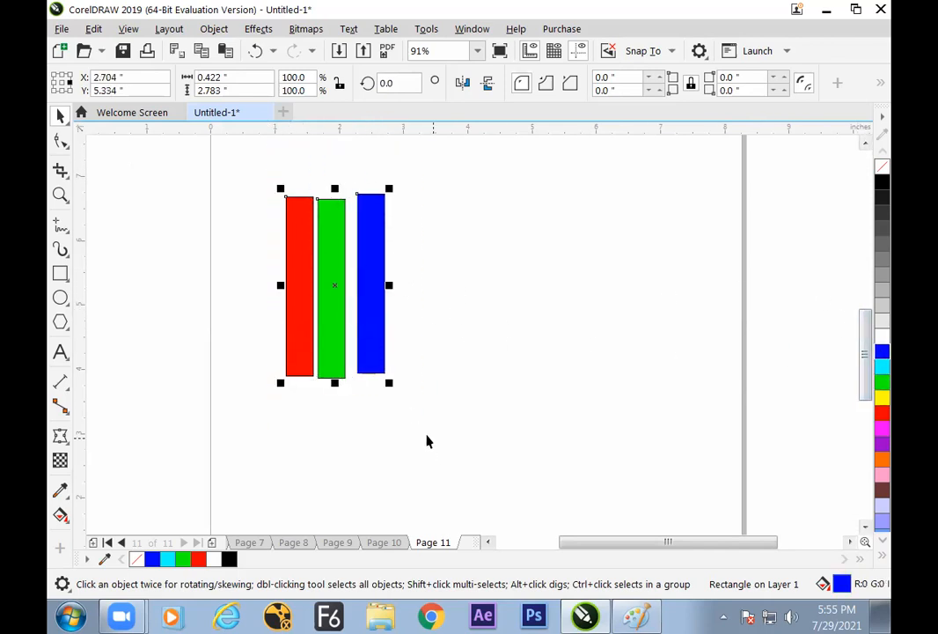
left_click(519, 329)
mouse_move(261, 161)
left_mouse_down()
mouse_move(389, 439)
mouse_move(401, 442)
left_mouse_up()
left_click(432, 392)
left_click_drag(374, 304, 368, 310)
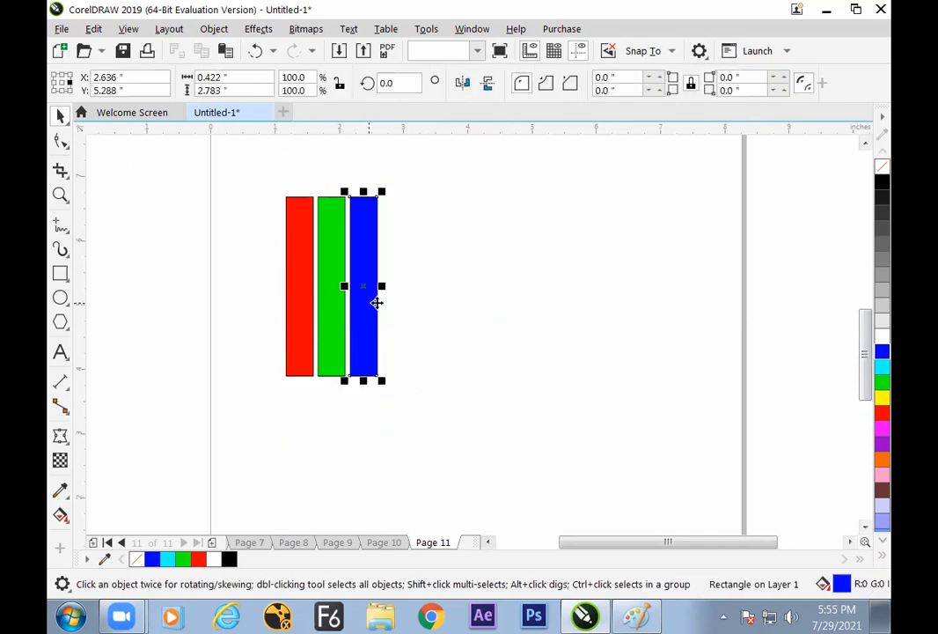
left_click(255, 195)
left_click_drag(439, 449, 440, 450)
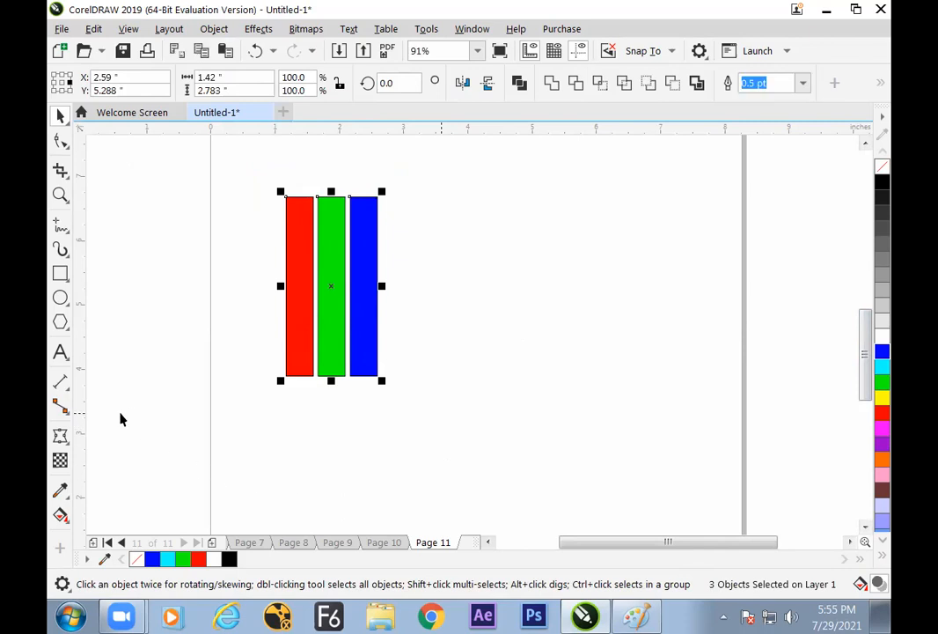
left_click(69, 443)
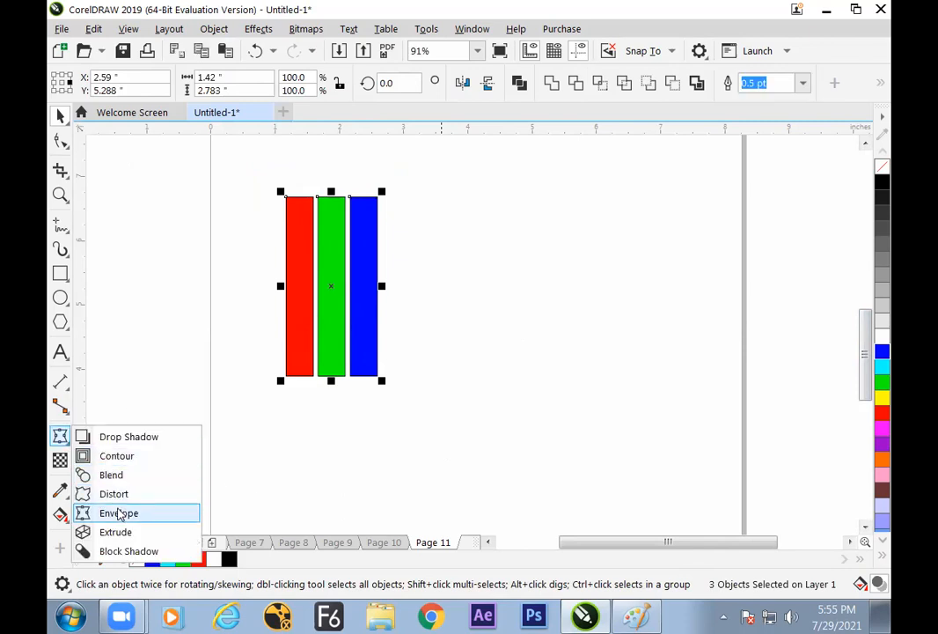
left_click(119, 510)
left_click(58, 116)
Group the three colored rectangles
mouse_move(218, 159)
left_mouse_down()
mouse_move(415, 379)
mouse_move(419, 441)
left_mouse_up()
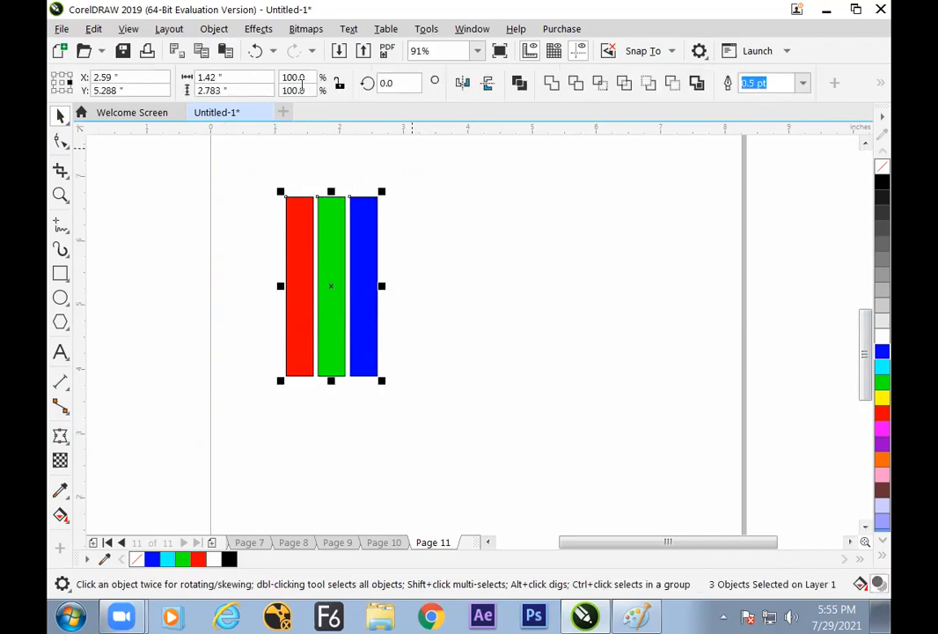
left_click(214, 29)
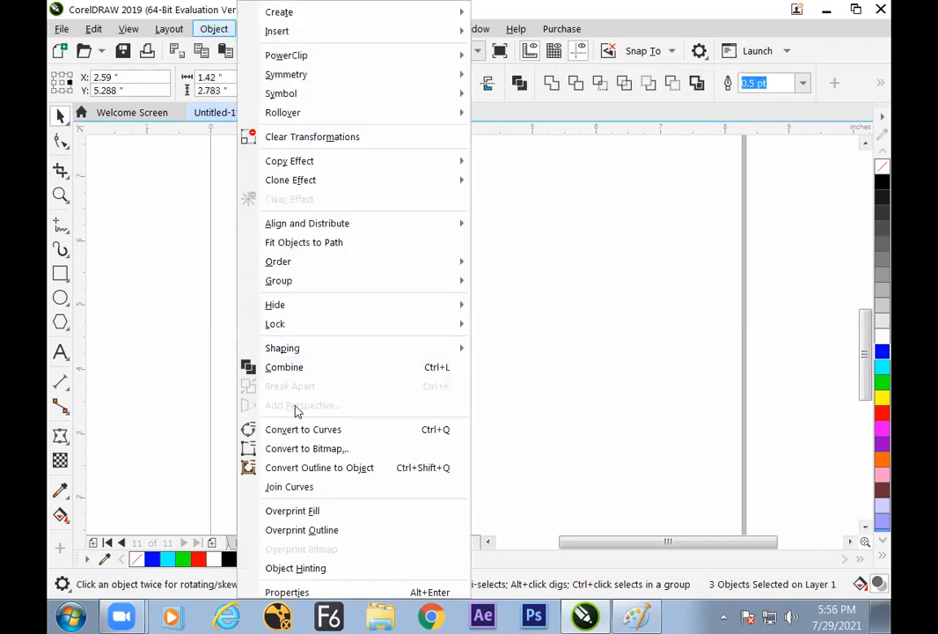
mouse_move(299, 291)
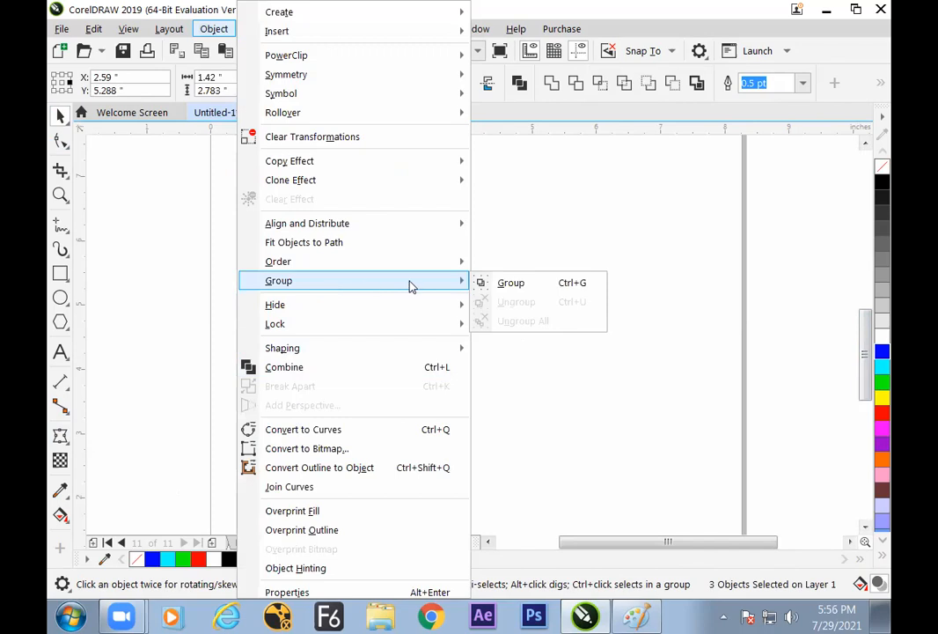
left_click(499, 286)
Apply an Envelope to the group, pulling both bottom corners outward and the middle side nodes inward to form a narrow waist
left_click(60, 437)
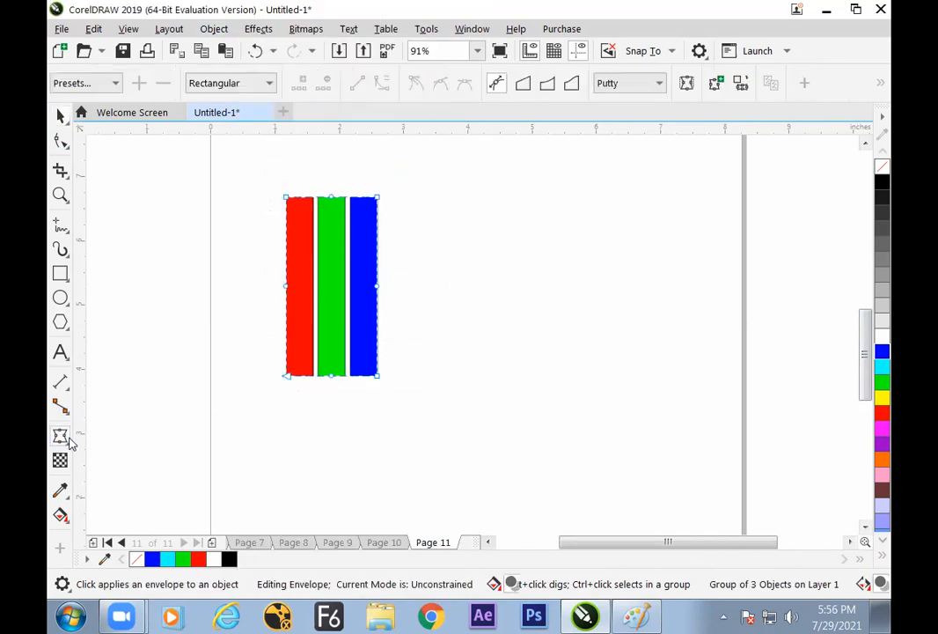
left_click_drag(378, 375, 467, 374)
left_click_drag(287, 376, 195, 382)
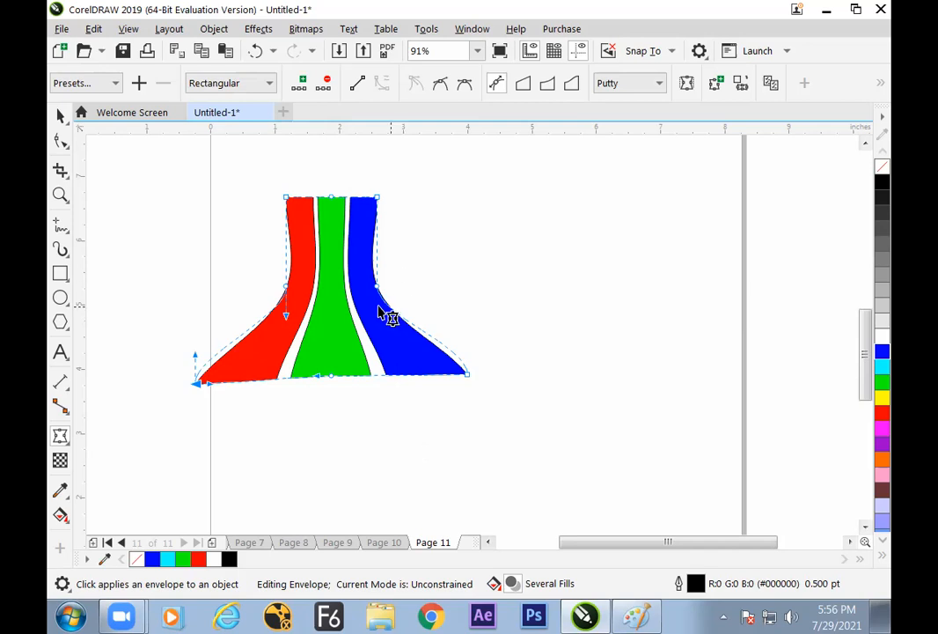
left_click_drag(285, 289, 312, 289)
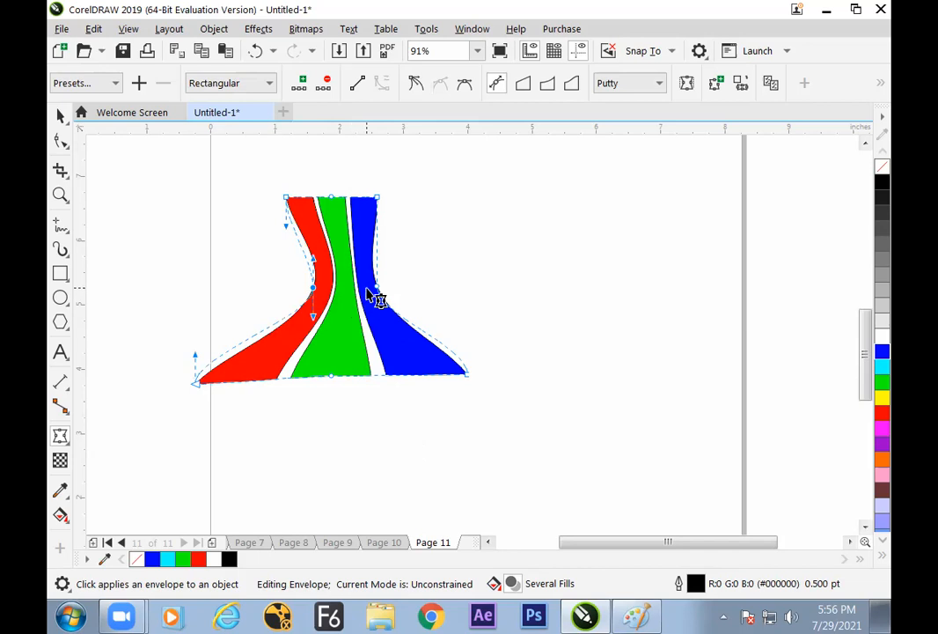
left_click_drag(373, 289, 354, 289)
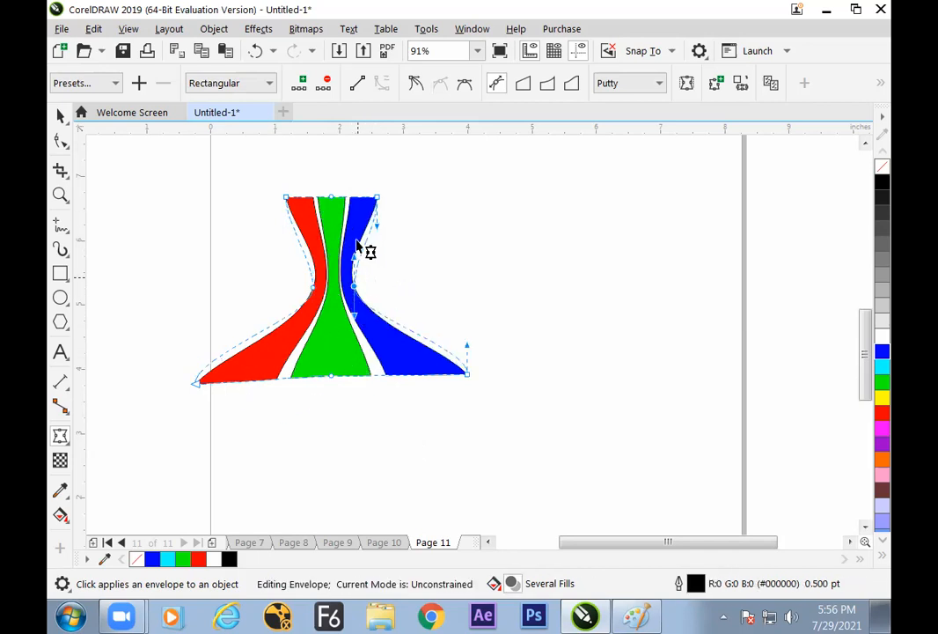
key("space")
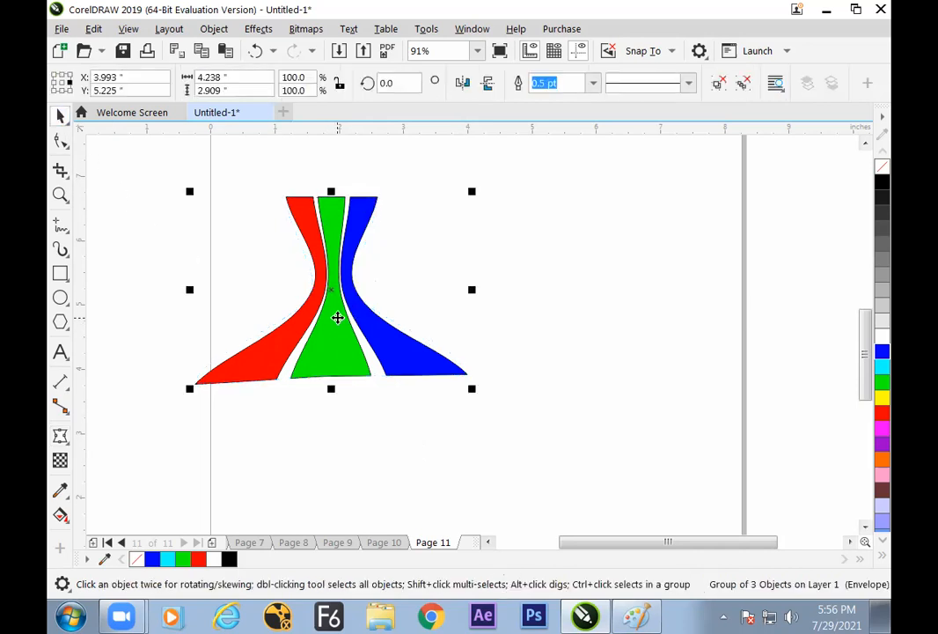
Switch to Paint, handwrite "Multiple Object in a Single Flow" below the Envelop box and draw an arrow from the box to it
key("alt+Tab")
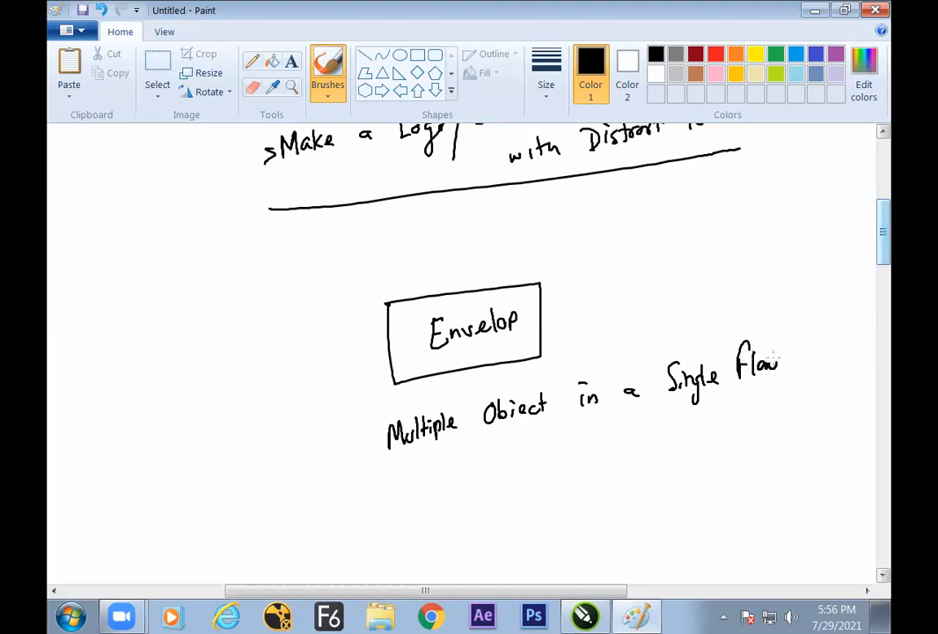
left_click_drag(361, 373, 356, 435)
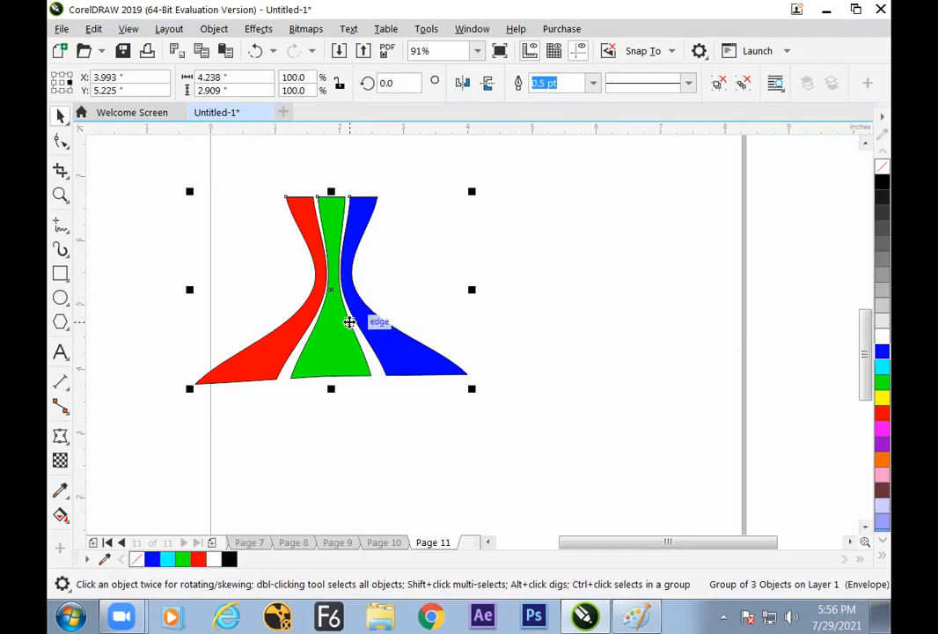
Switch to Paint and handwrite "Method:" below the single-flow note, with ticked items "1 - grup it" and "2 - Distort with Envelop tool"
left_click(230, 326)
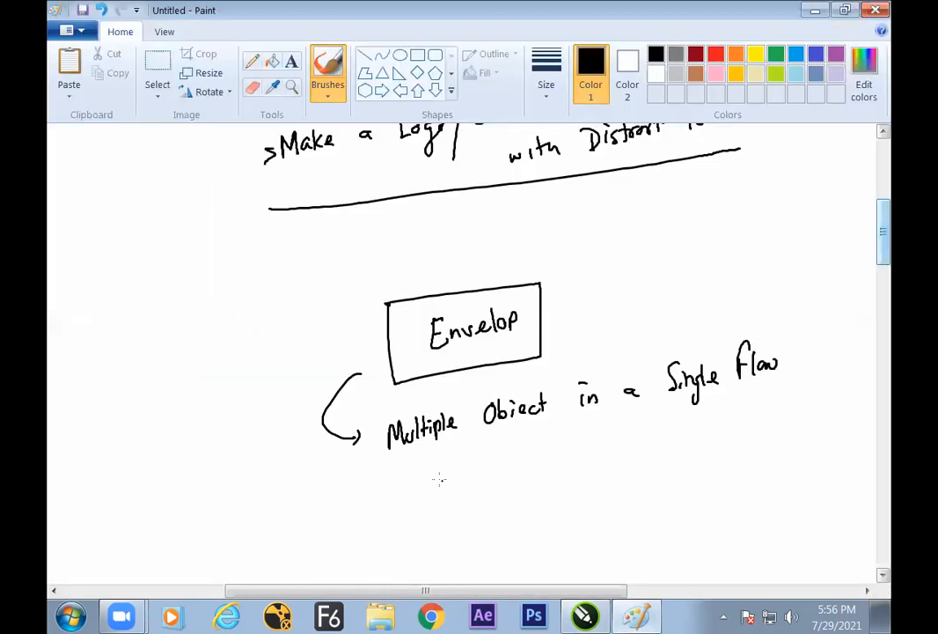
left_click_drag(439, 491, 454, 481)
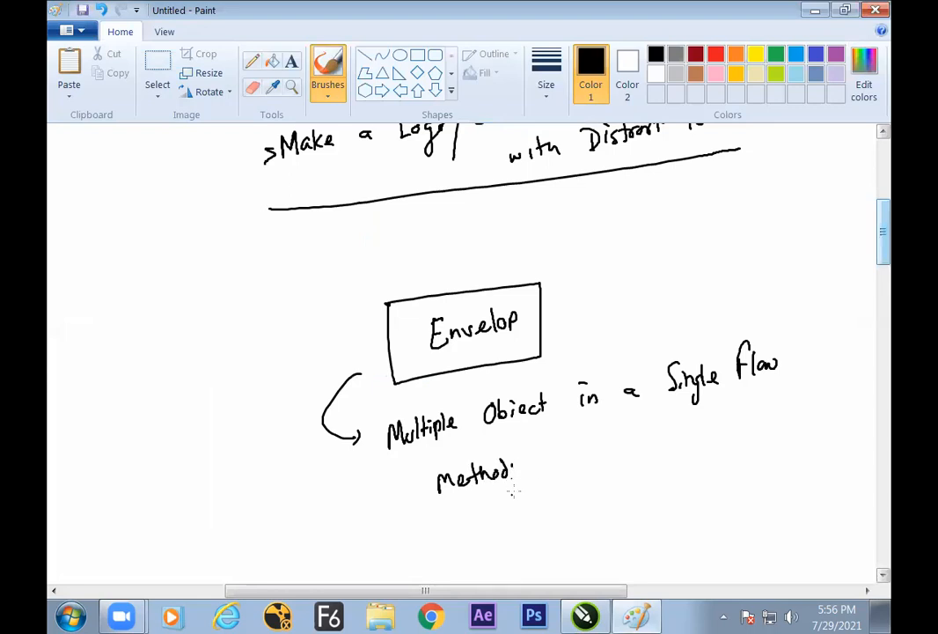
left_click_drag(520, 495, 520, 506)
mouse_move(518, 482)
left_mouse_down()
mouse_move(542, 492)
mouse_move(560, 478)
mouse_move(563, 509)
mouse_move(578, 486)
left_mouse_up()
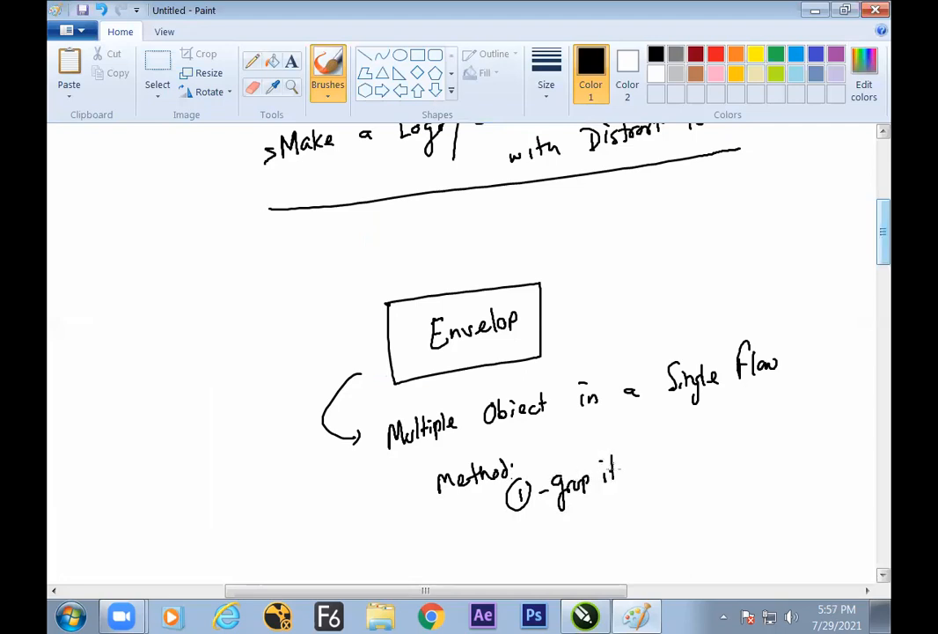
left_click_drag(509, 526, 516, 521)
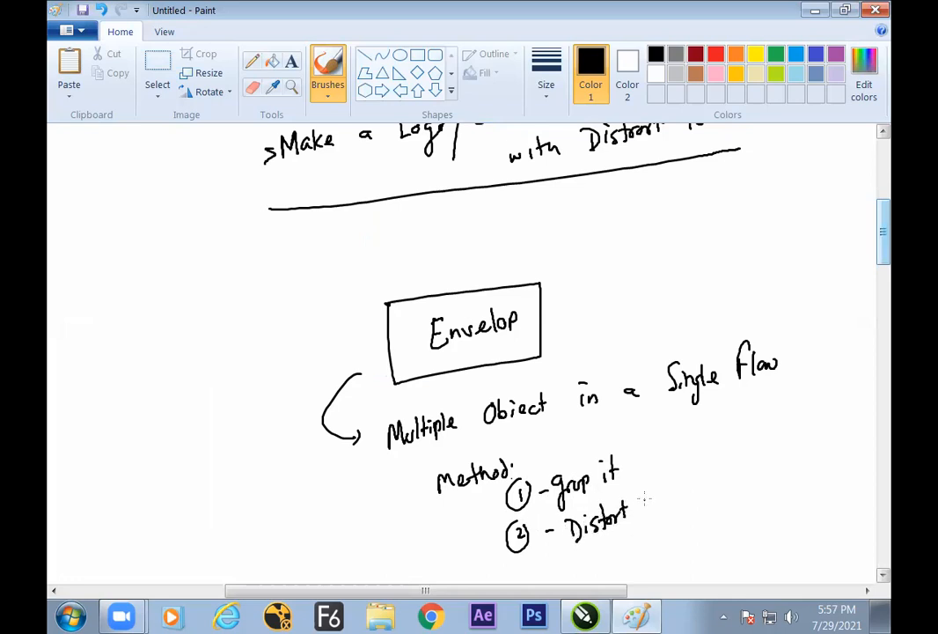
left_click_drag(724, 490, 731, 480)
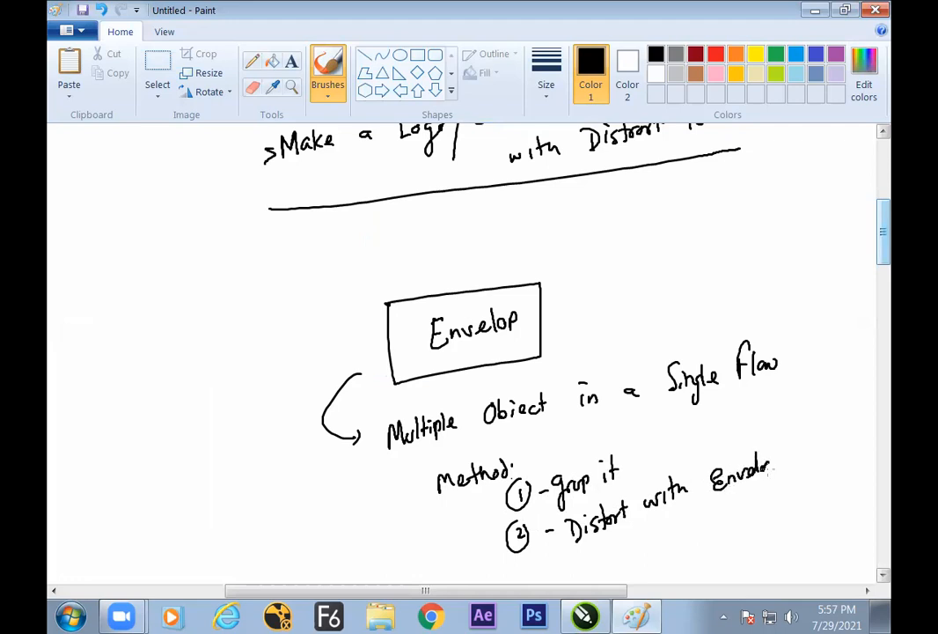
left_click_drag(804, 450, 821, 447)
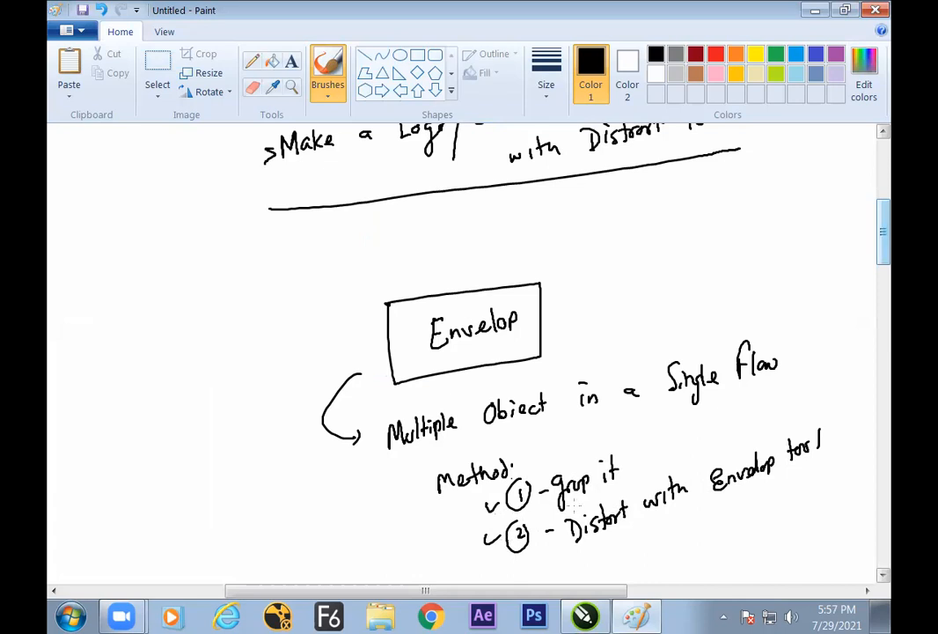
Return to CorelDRAW, ungroup the enveloped shapes, and move the blue and red pieces away from the green one
key("alt+Tab")
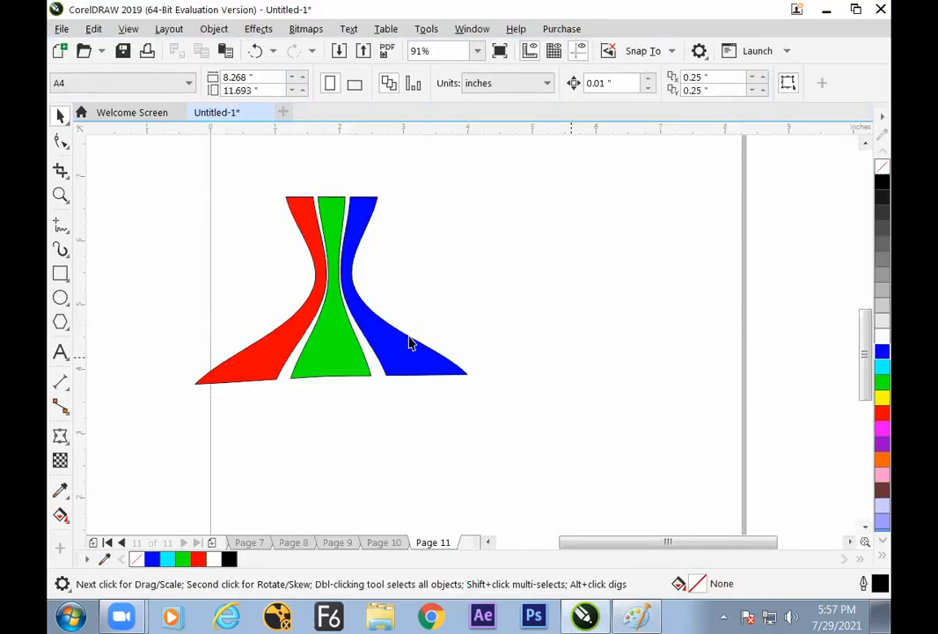
left_click(339, 315)
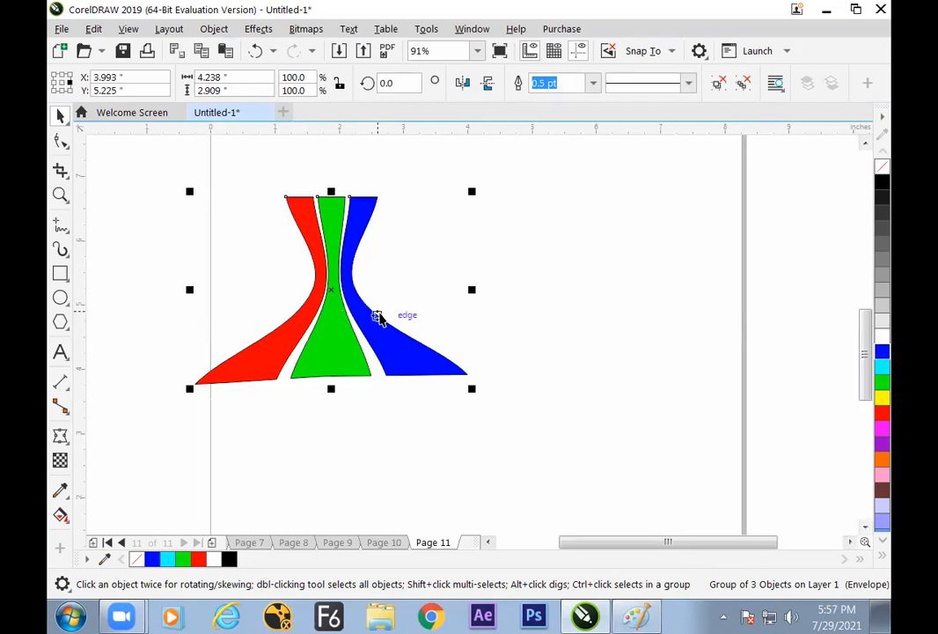
left_click_drag(366, 328, 501, 365)
key("ctrl+u")
left_click(608, 247)
left_click_drag(314, 369, 252, 368)
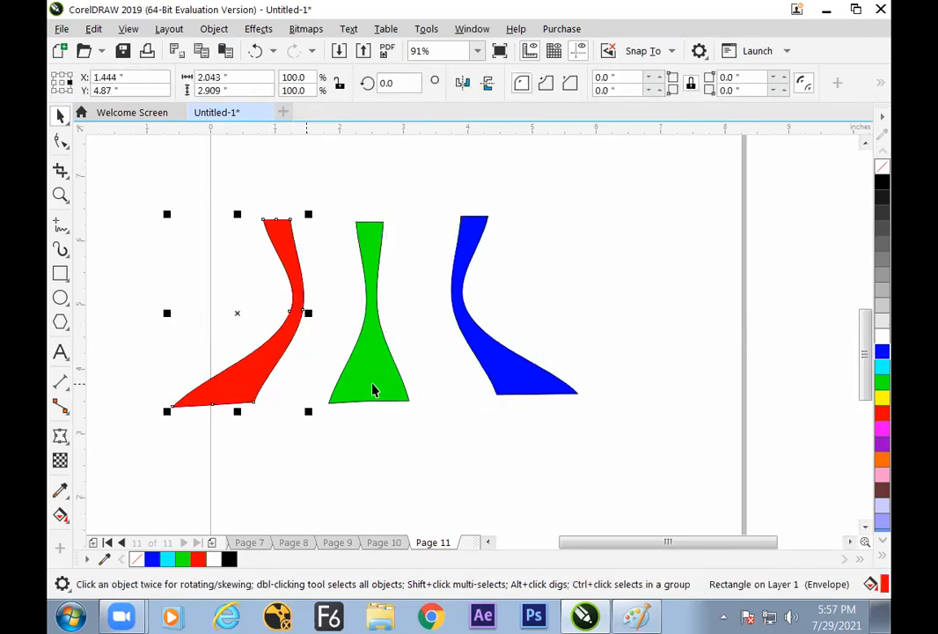
Move the green and blue pieces individually so they stand close beside the red piece again
left_click_drag(373, 390, 384, 449)
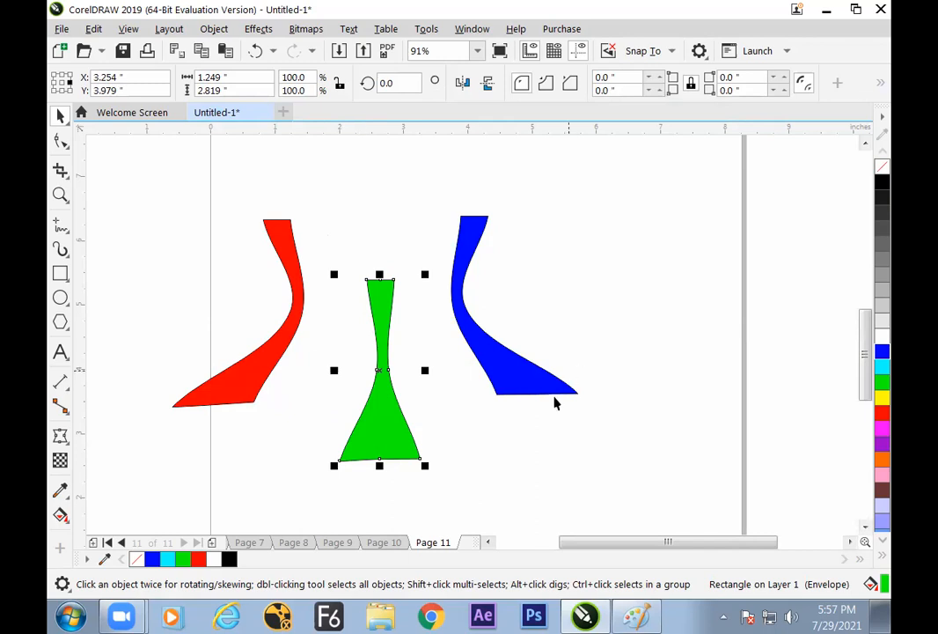
left_click_drag(411, 427, 347, 375)
left_click_drag(475, 352, 366, 357)
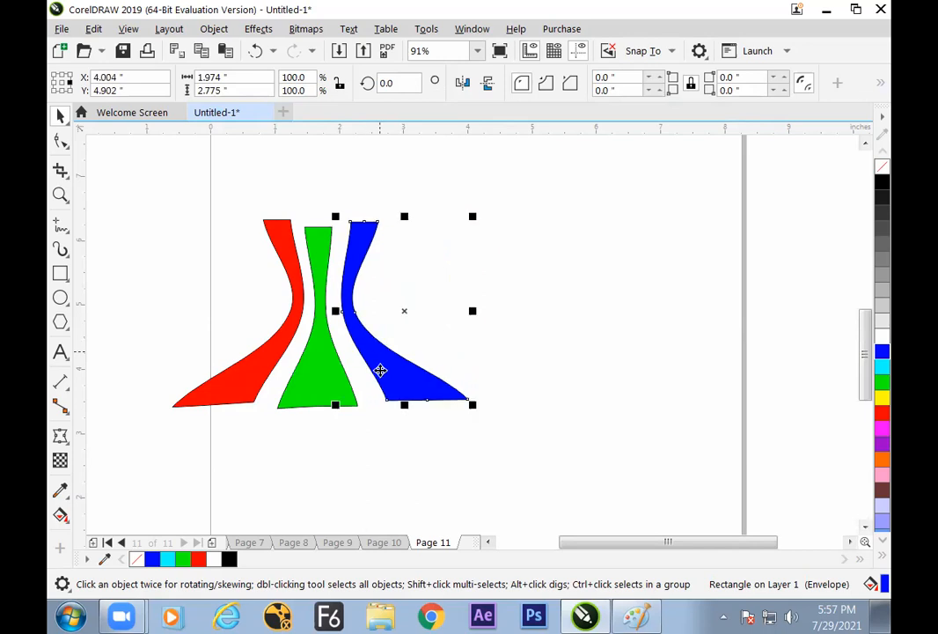
Add a new page, place the artistic text "fat" in Arial, and enlarge it to about 192 pt
left_click(212, 543)
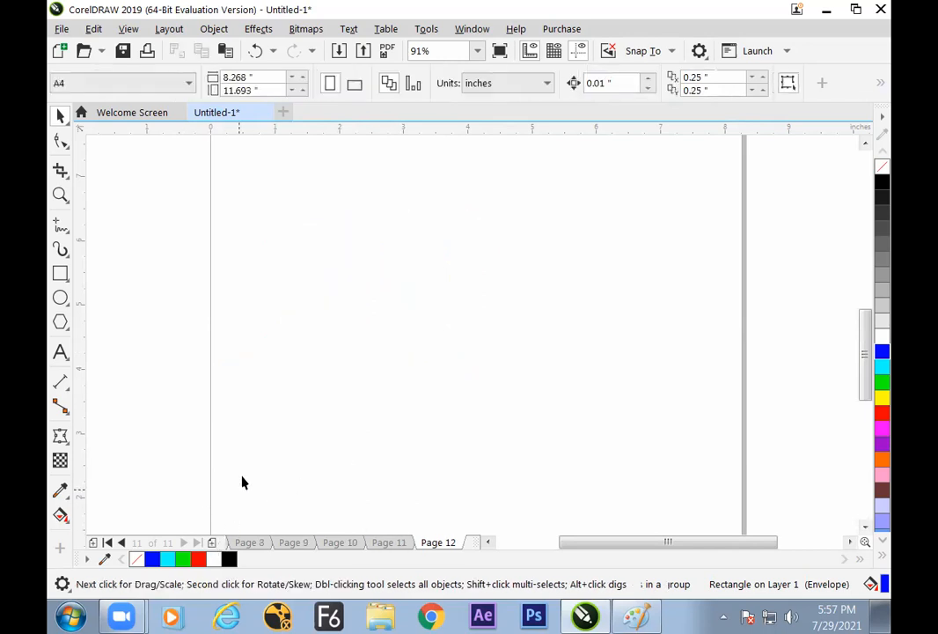
left_click(62, 354)
left_click(302, 304)
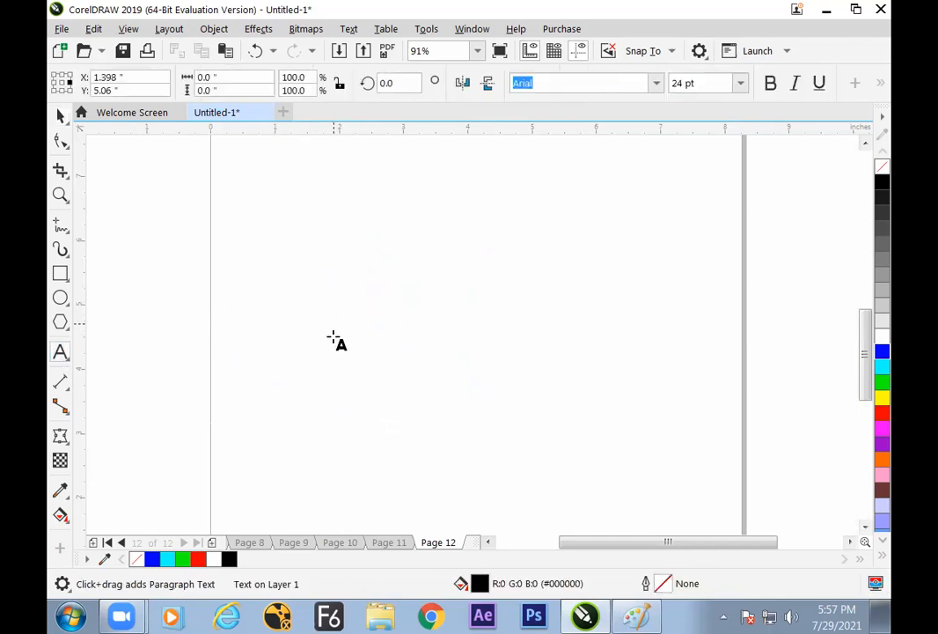
type("fat")
key("ctrl+space")
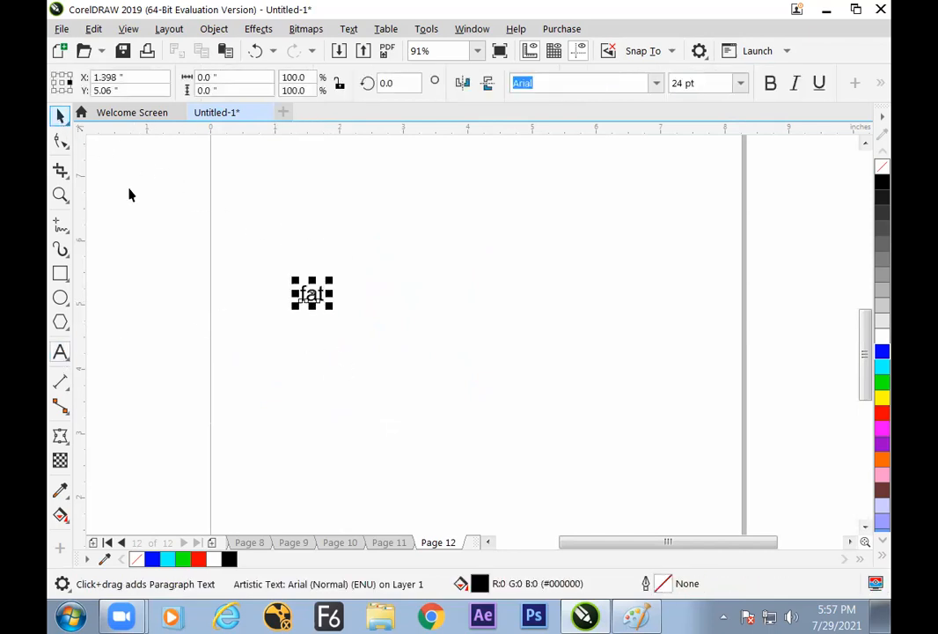
left_click_drag(331, 308, 475, 370)
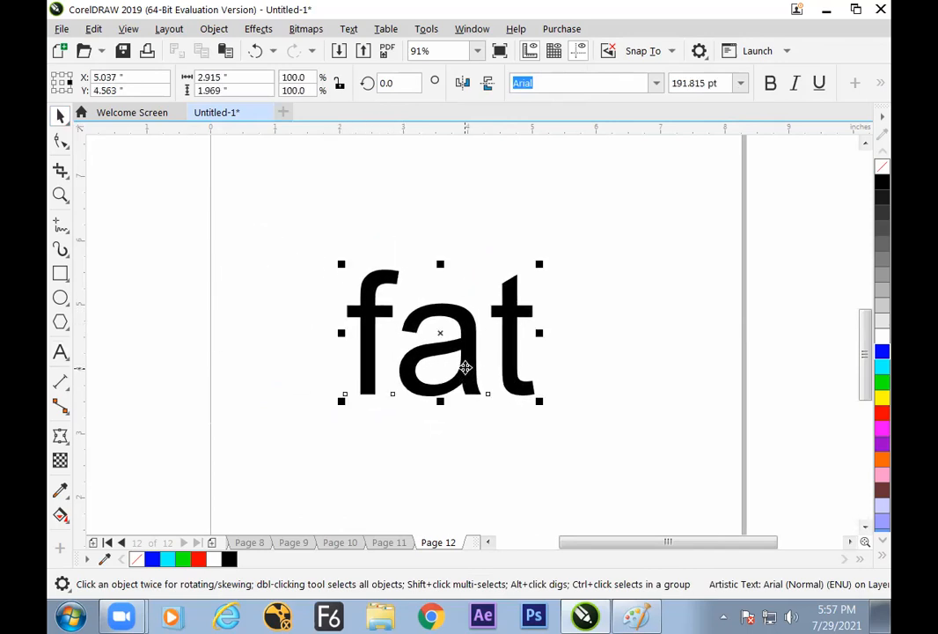
Apply an Envelope to the text "fat", bulging its middle upward and downward and pulling the corner nodes slightly inward vertically
left_click(61, 436)
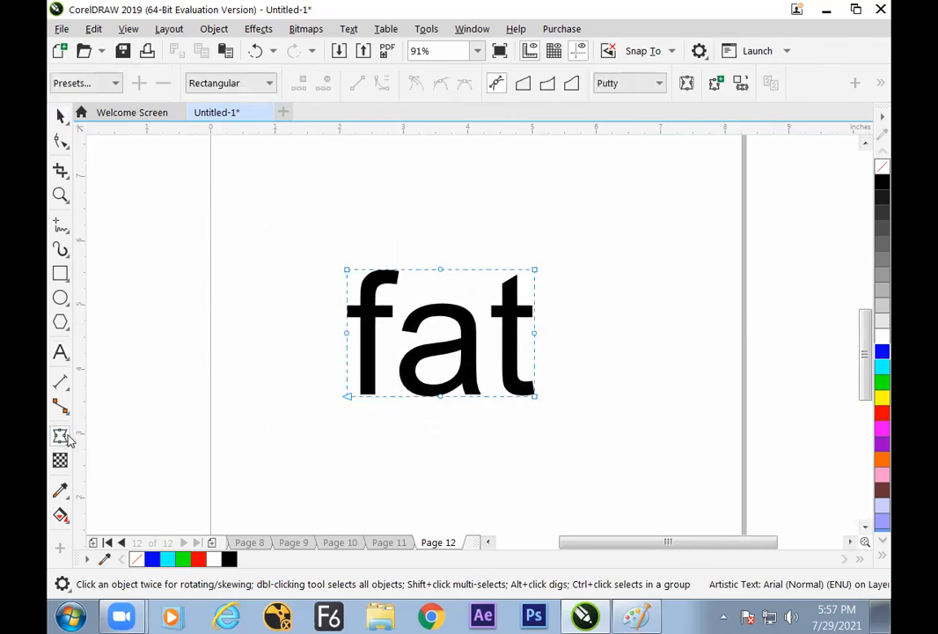
left_click_drag(442, 271, 447, 250)
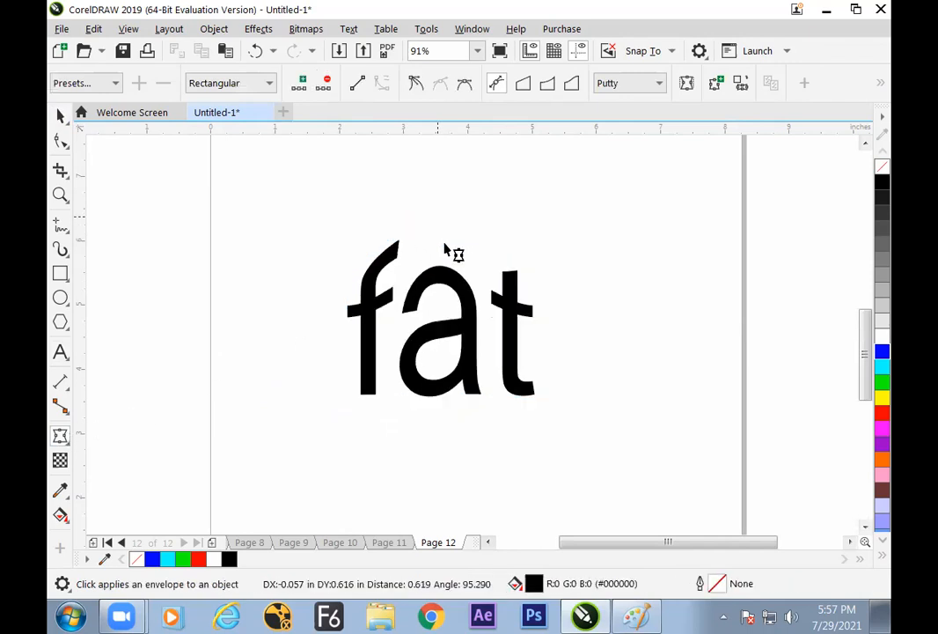
left_click_drag(448, 412, 454, 455)
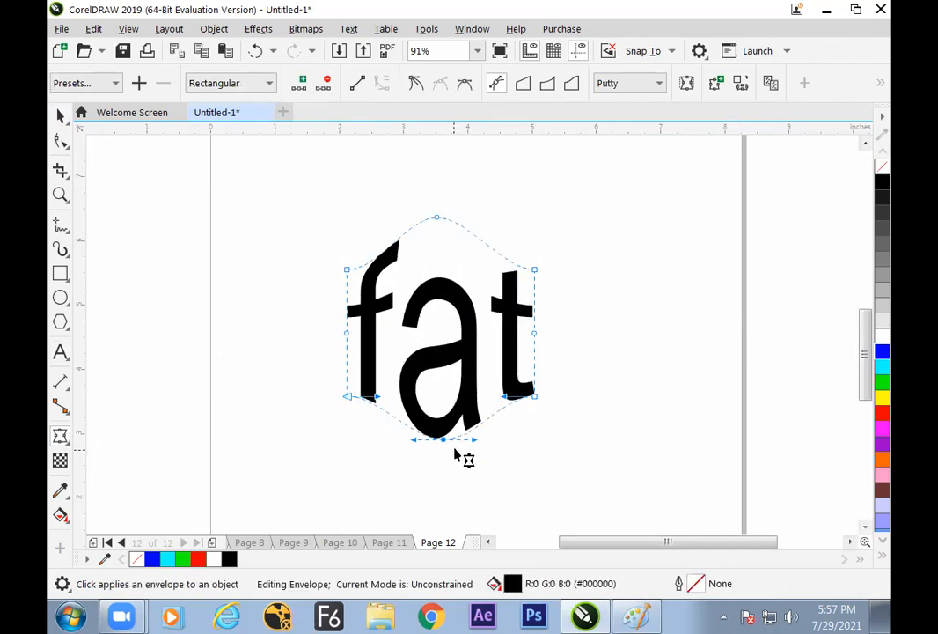
mouse_move(348, 270)
left_mouse_down()
mouse_move(357, 313)
mouse_move(349, 284)
left_mouse_up()
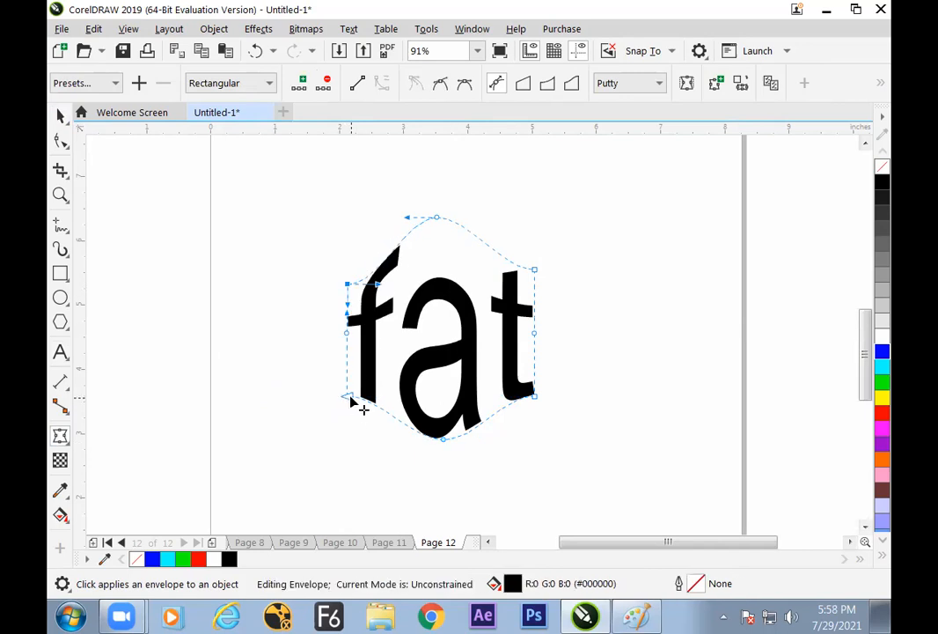
left_click_drag(350, 397, 350, 390)
left_click_drag(535, 270, 535, 280)
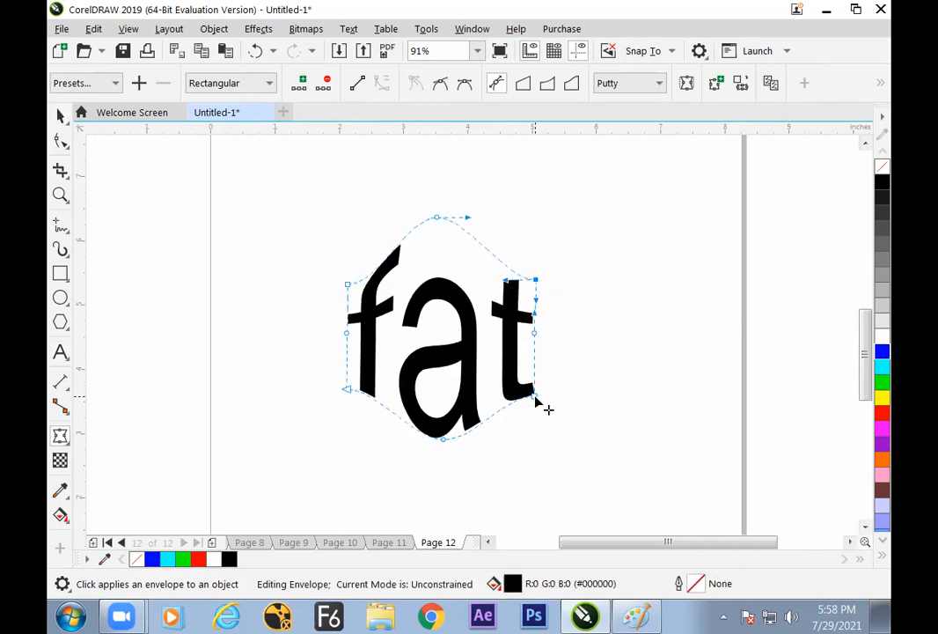
left_click(61, 115)
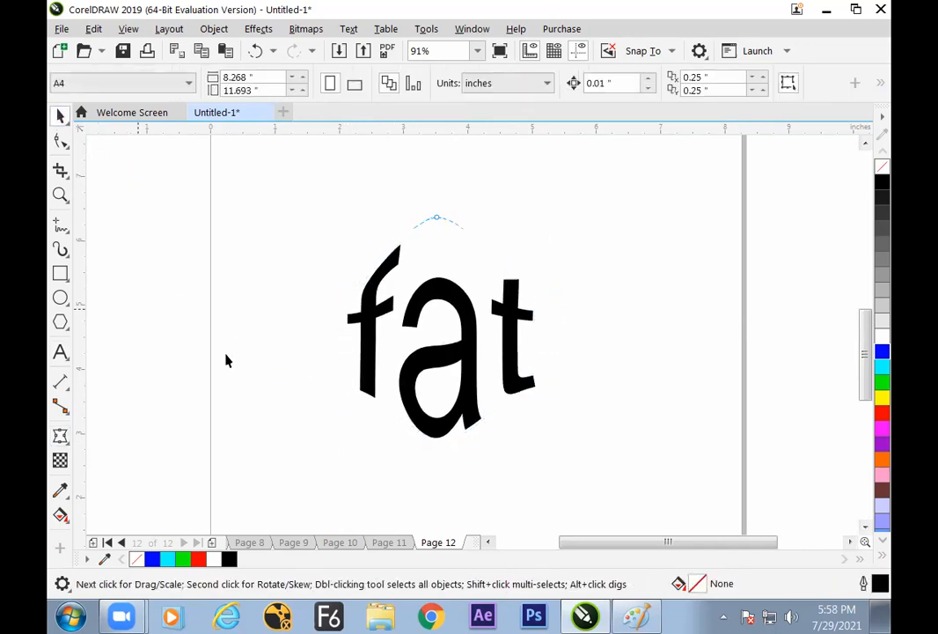
Move the enveloped text toward the left side of the page and convert it to curves
left_click(467, 348)
left_click_drag(503, 335, 408, 337)
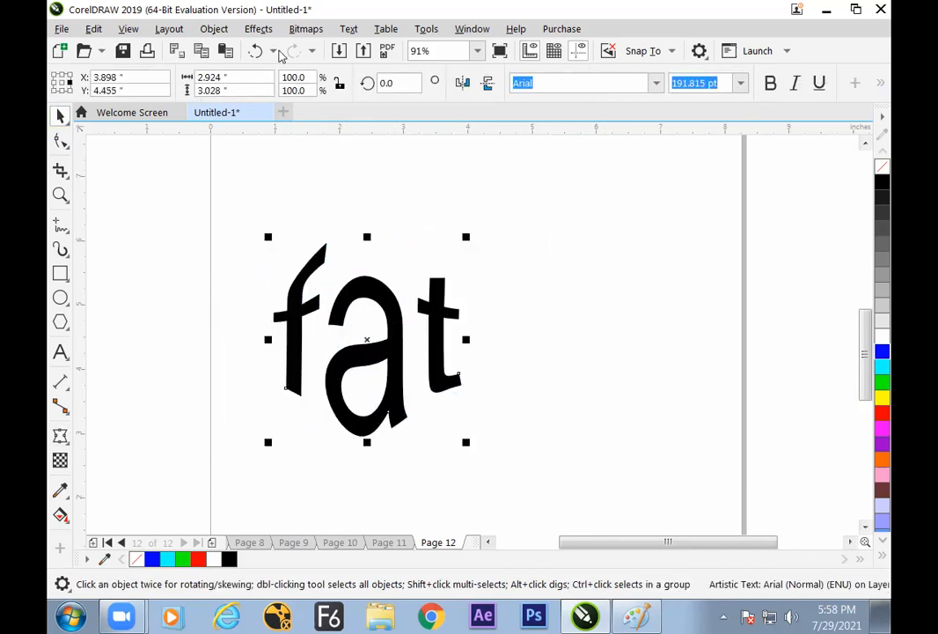
left_click(214, 29)
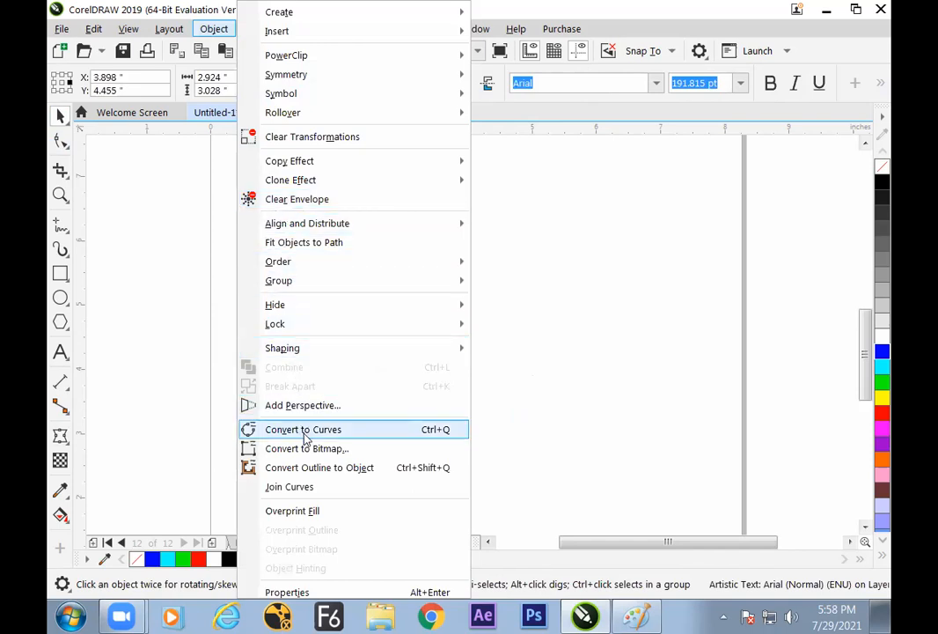
left_click(301, 435)
left_click(205, 349)
left_click(292, 311)
Shift the converted "fat" curve slightly up and left and break it apart into separate shapes
left_click(213, 29)
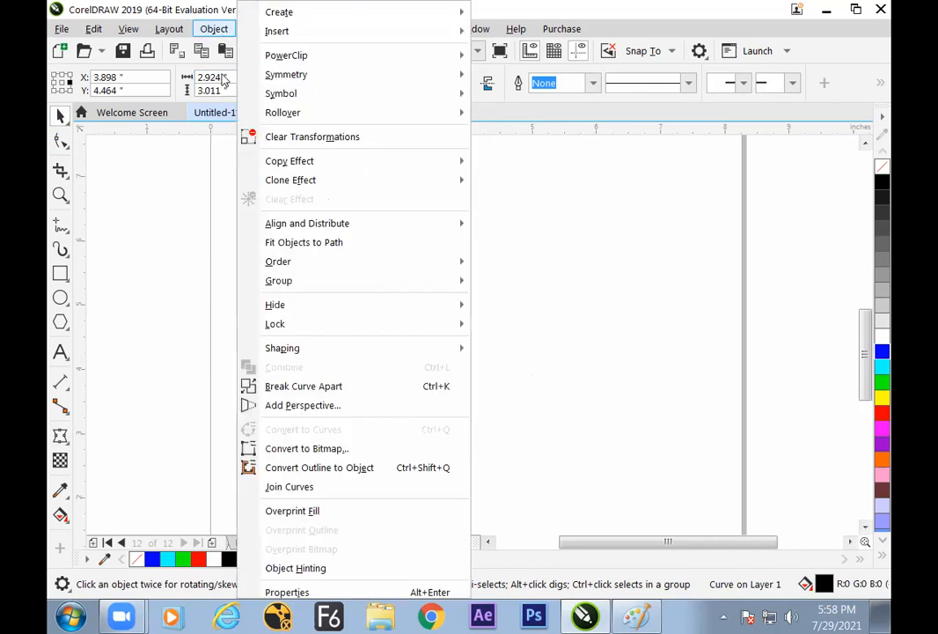
mouse_move(287, 283)
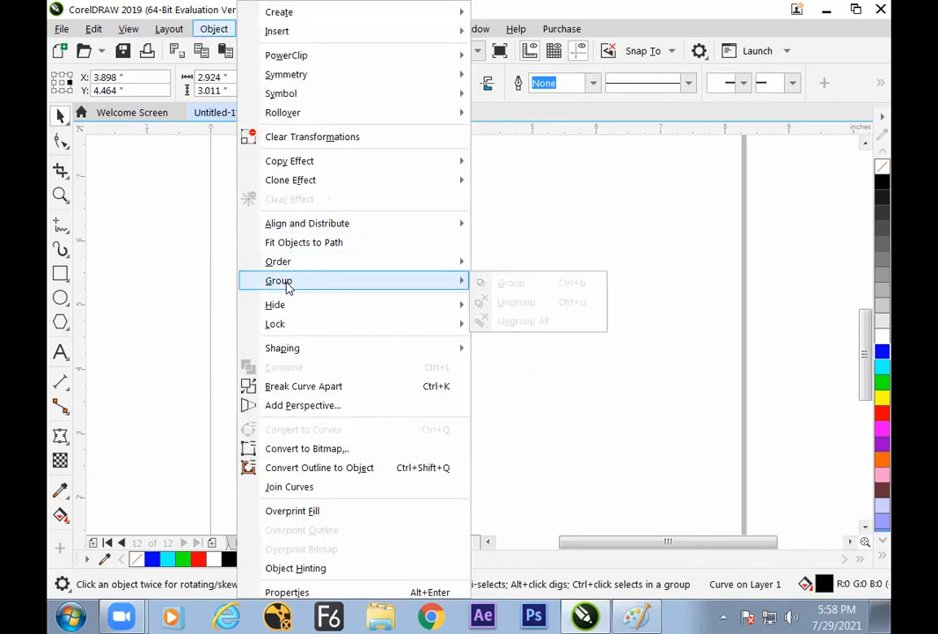
left_click(205, 308)
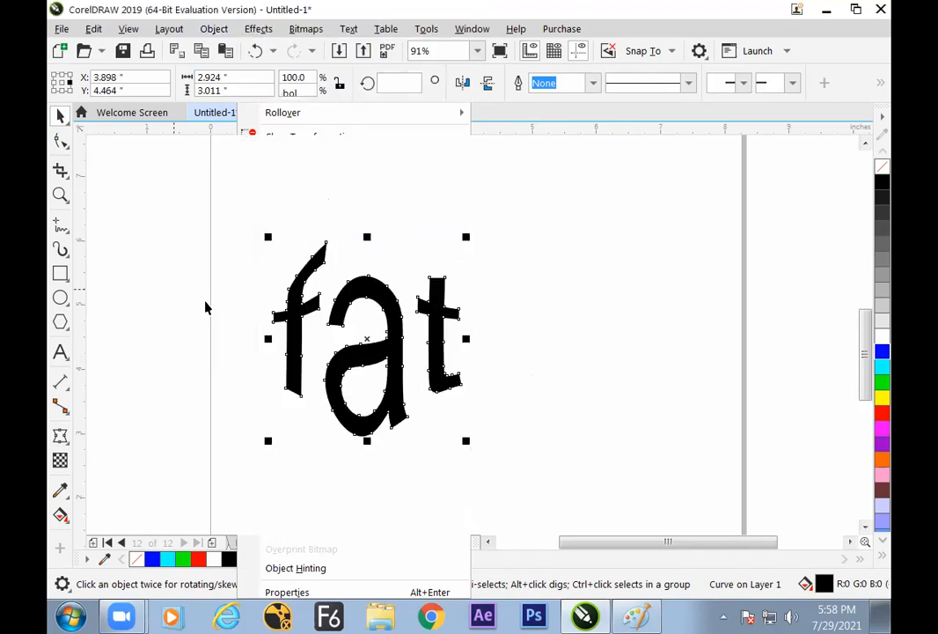
left_click_drag(372, 287, 359, 277)
left_click(214, 29)
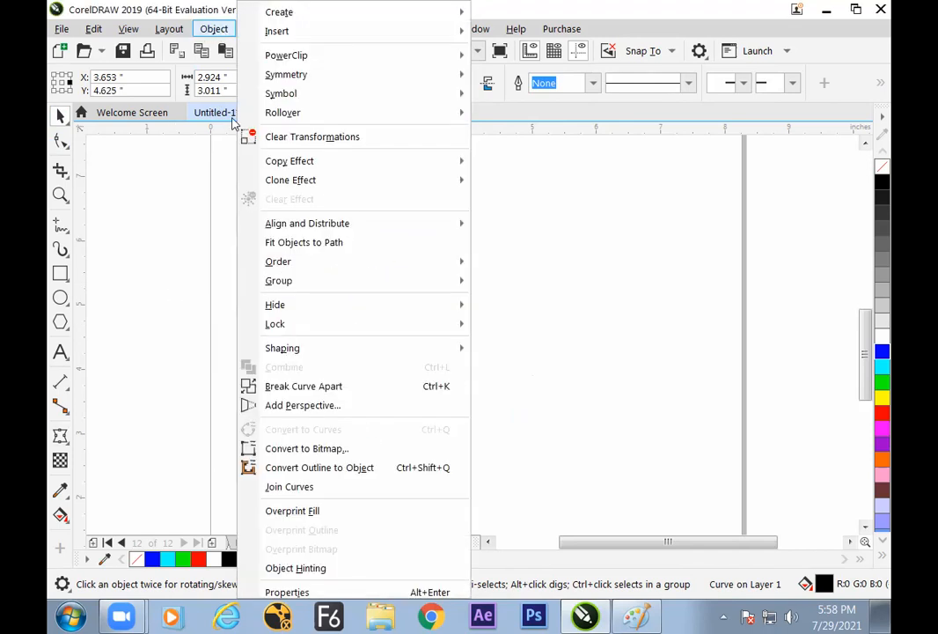
left_click(377, 385)
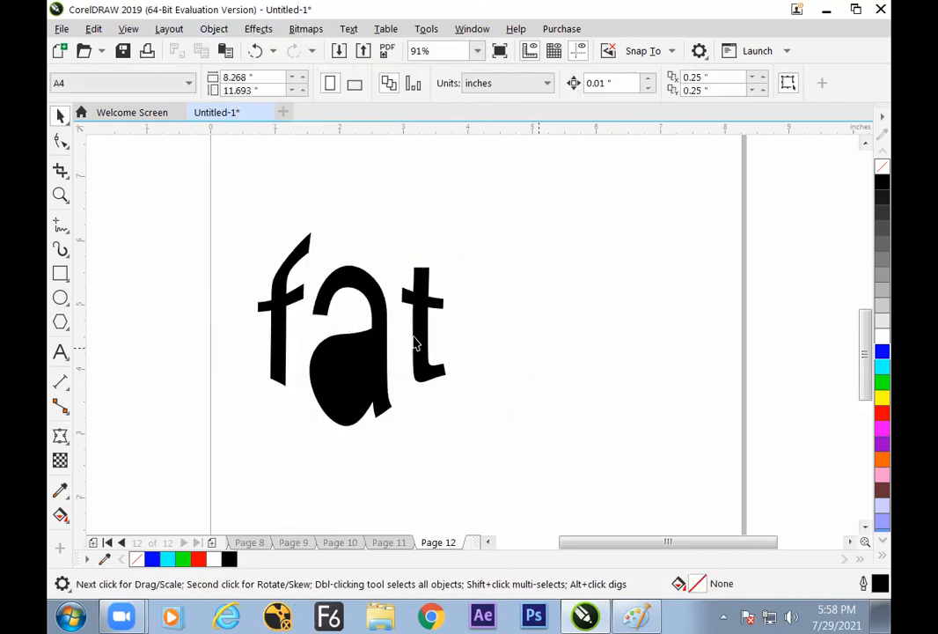
Move the "f" and "t" away from the "a", and combine the two shapes of the "a" to restore its hole
left_click_drag(428, 326, 494, 313)
left_click_drag(276, 345, 193, 341)
left_click_drag(285, 227, 415, 486)
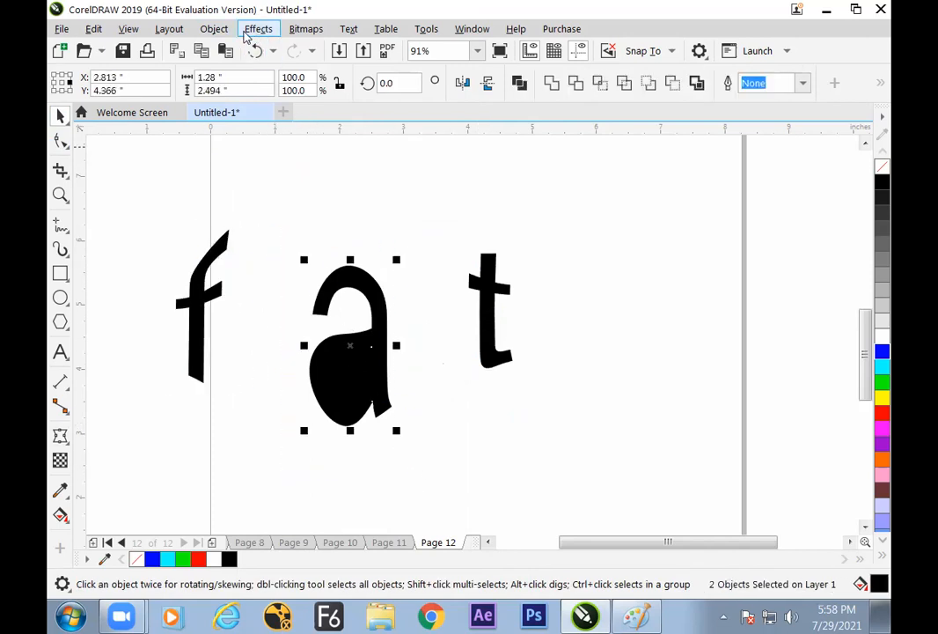
left_click(256, 29)
mouse_move(214, 29)
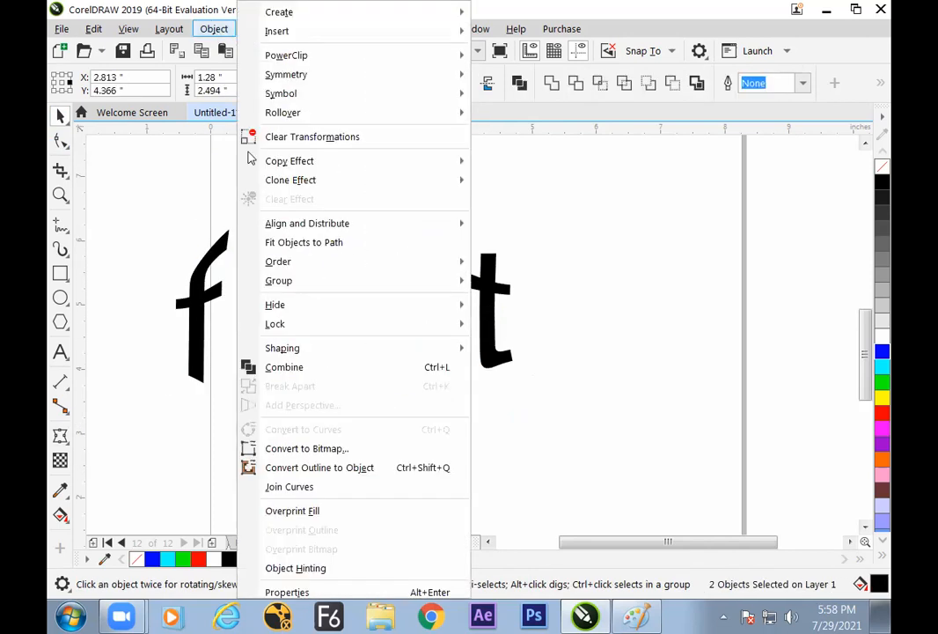
left_click(292, 367)
left_click(406, 471)
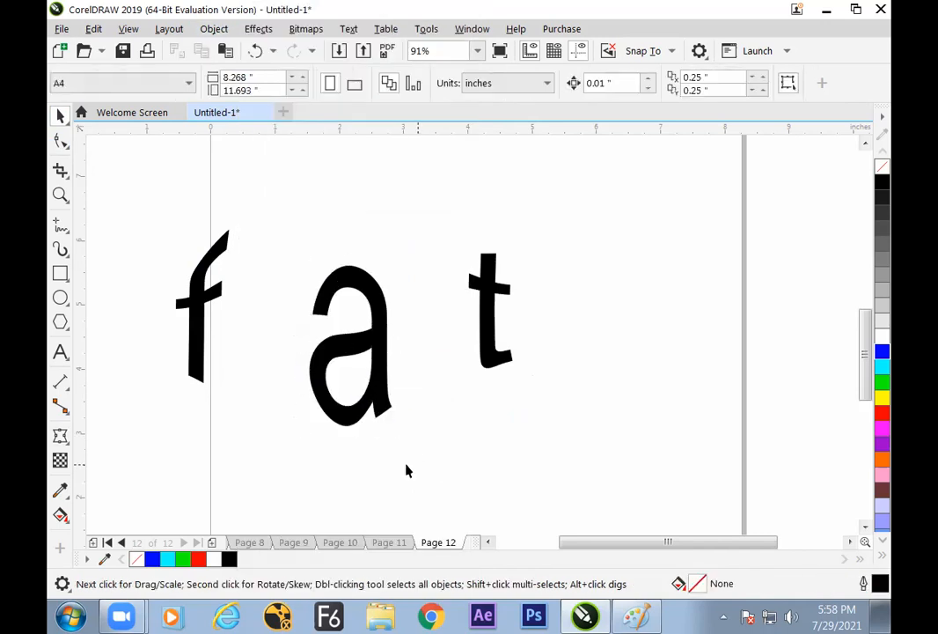
Move the separate "f" and "t" back close to either side of the "a"
left_click_drag(203, 310, 290, 310)
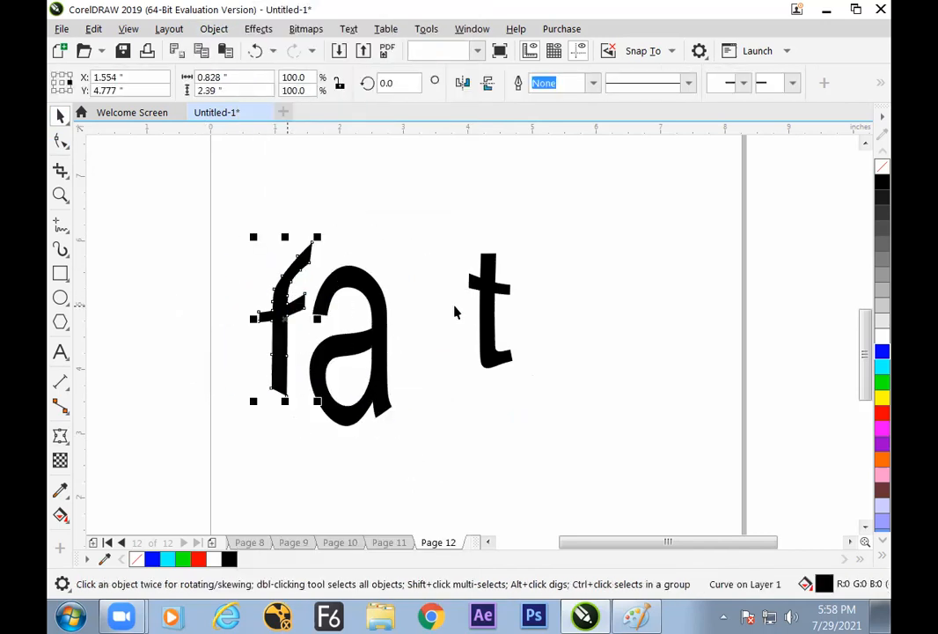
left_click_drag(487, 311, 408, 317)
left_click_drag(287, 341, 288, 327)
left_click(166, 261)
Fill the letter "f" with red and the letter "a" with green
left_click_drag(280, 339, 280, 339)
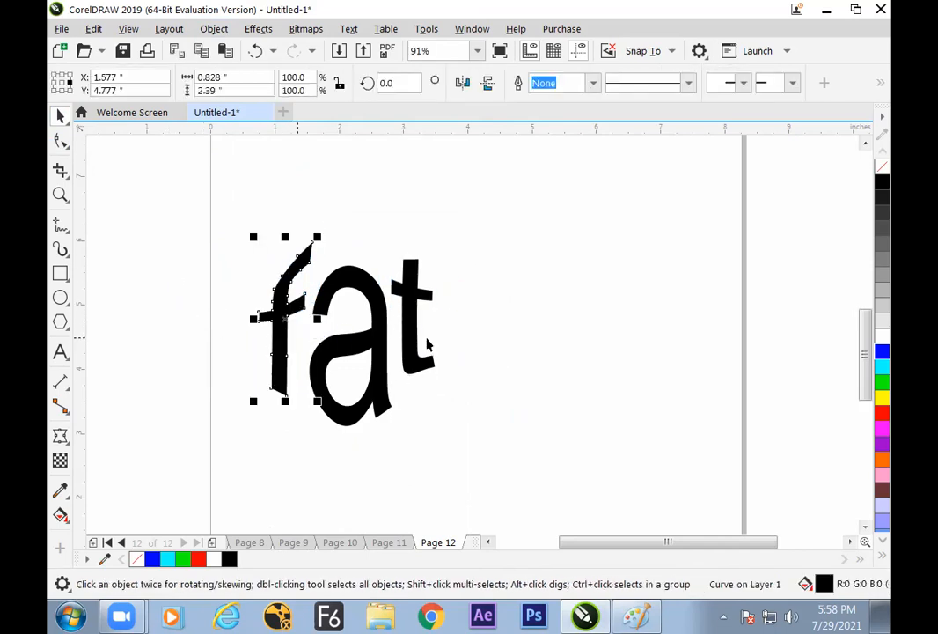
left_click(883, 414)
left_click(782, 414)
left_click(393, 390)
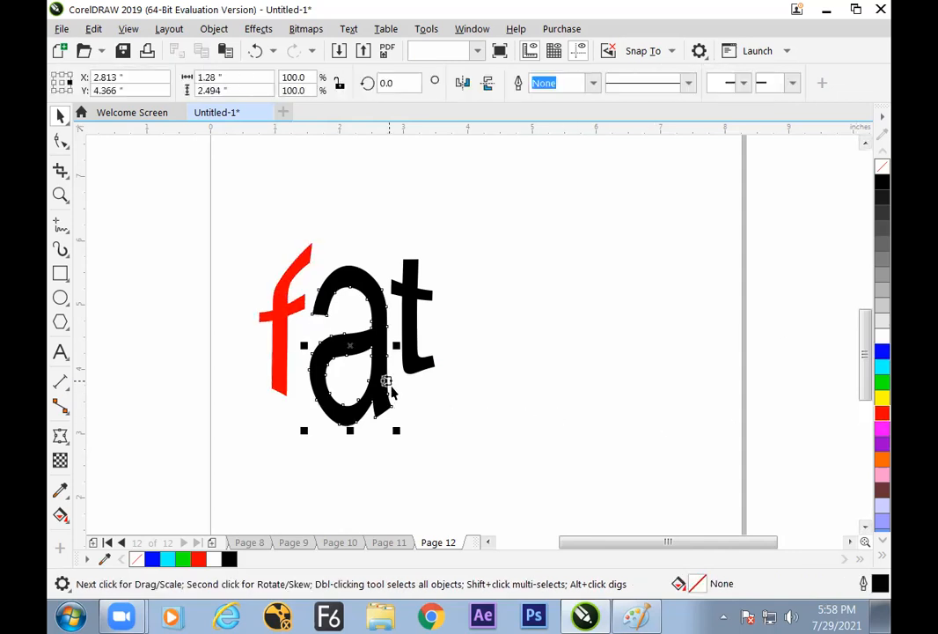
left_click(883, 381)
left_click(622, 411)
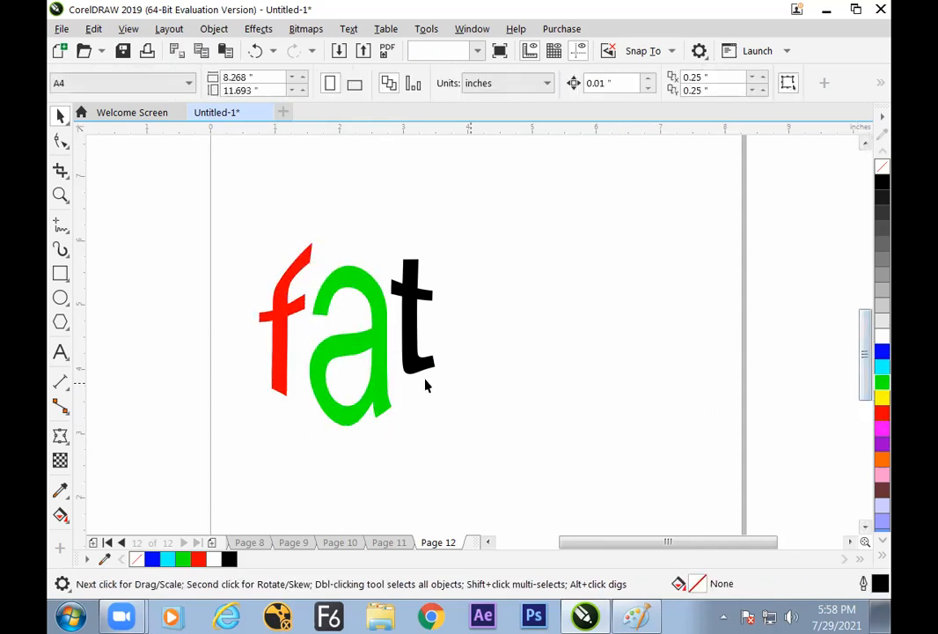
Nudge the letter "t" slightly closer to the "a" and deselect it
left_click(421, 360)
left_click(480, 400)
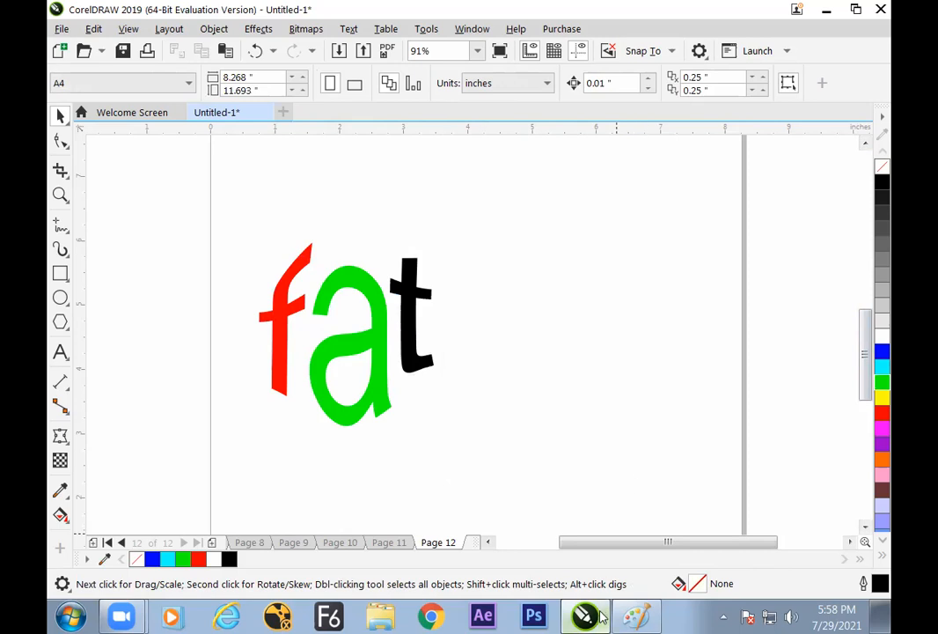
Switch to Paint and handwrite the note "Text" above the "Envelop" box, joined to the box by a short connector line
mouse_move(602, 618)
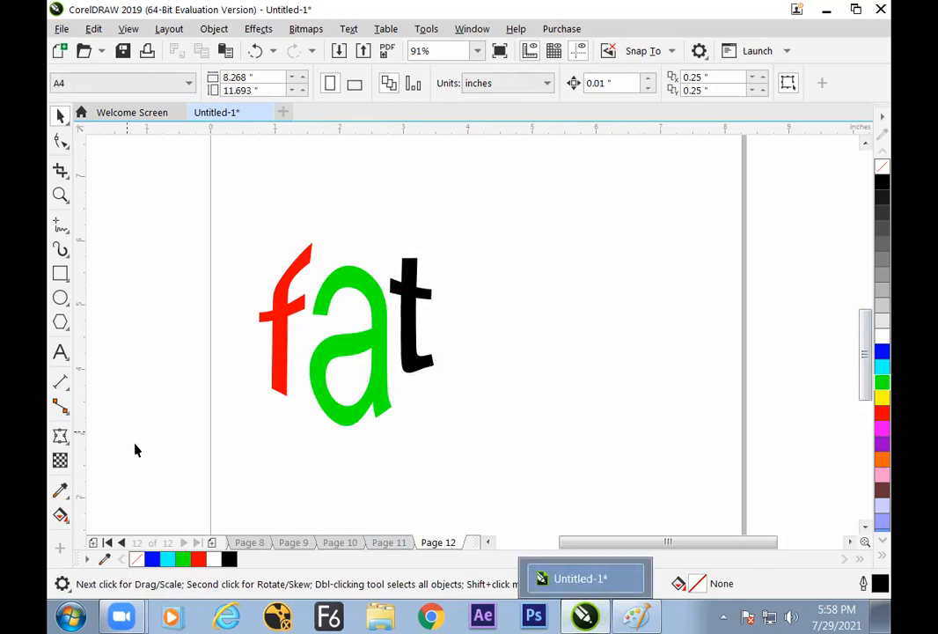
left_click(636, 615)
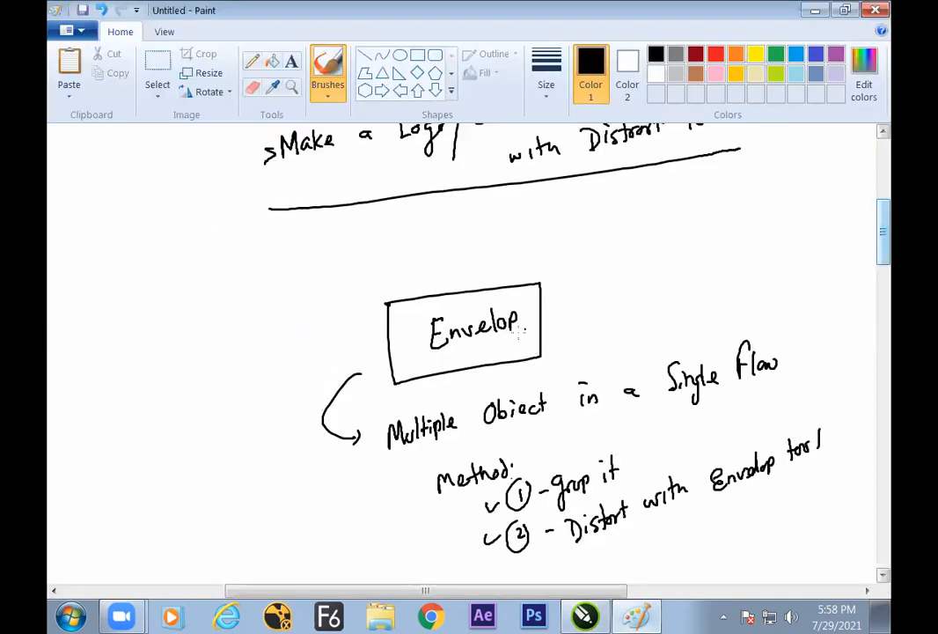
mouse_move(554, 294)
left_mouse_down()
mouse_move(602, 251)
mouse_move(594, 273)
left_mouse_up()
key("ctrl+z")
left_click_drag(601, 262, 614, 262)
mouse_move(614, 253)
left_mouse_down()
mouse_move(623, 263)
mouse_move(615, 266)
left_mouse_up()
mouse_move(629, 243)
left_mouse_down()
mouse_move(630, 264)
mouse_move(635, 254)
left_mouse_up()
left_click(571, 257)
left_click(522, 264)
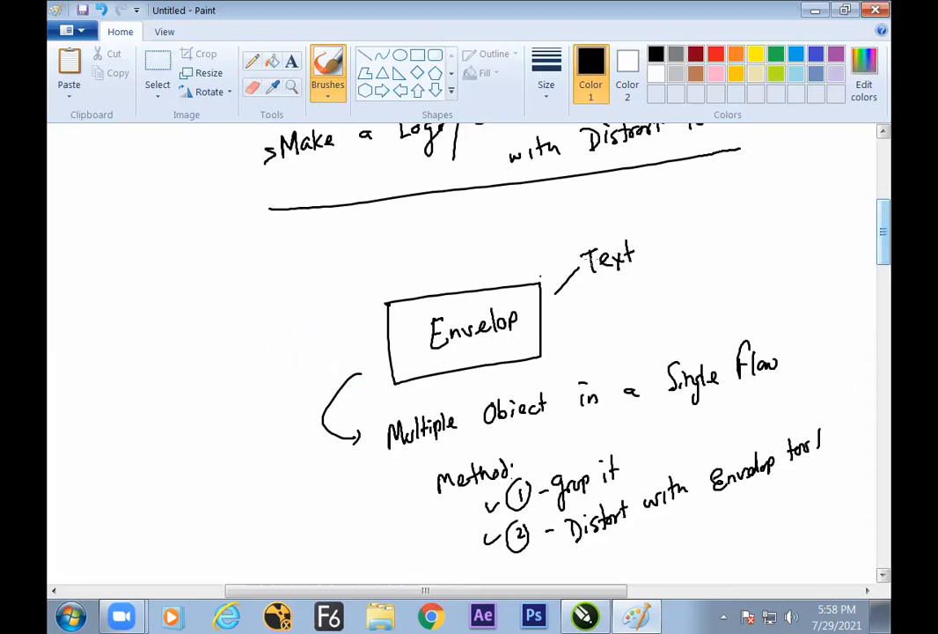
Review the handwritten Blend, Distort and Envelop notes in Paint, and return to the "fat" drawing in CorelDRAW
scroll(871, 245, "up", 3)
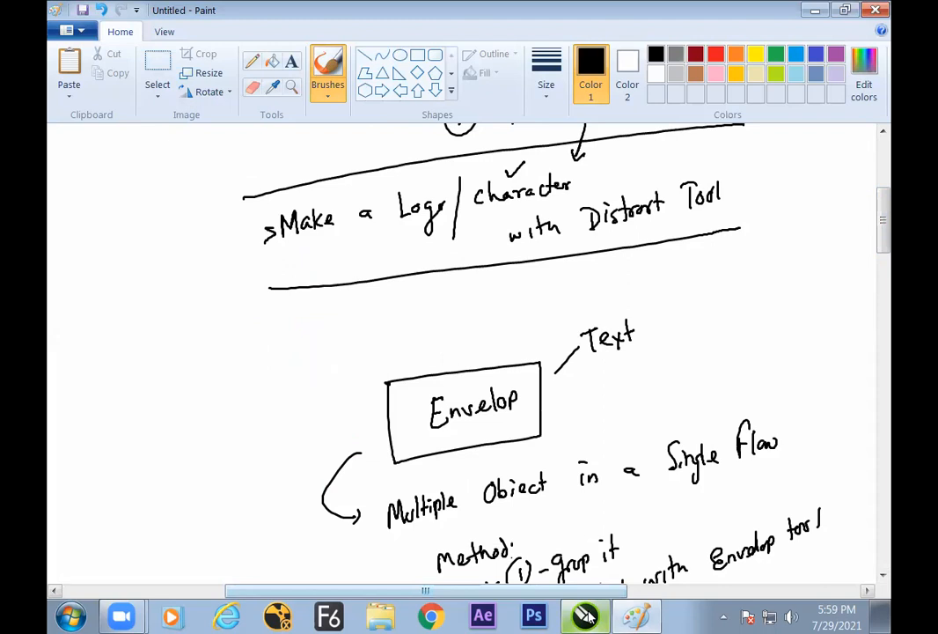
mouse_move(588, 617)
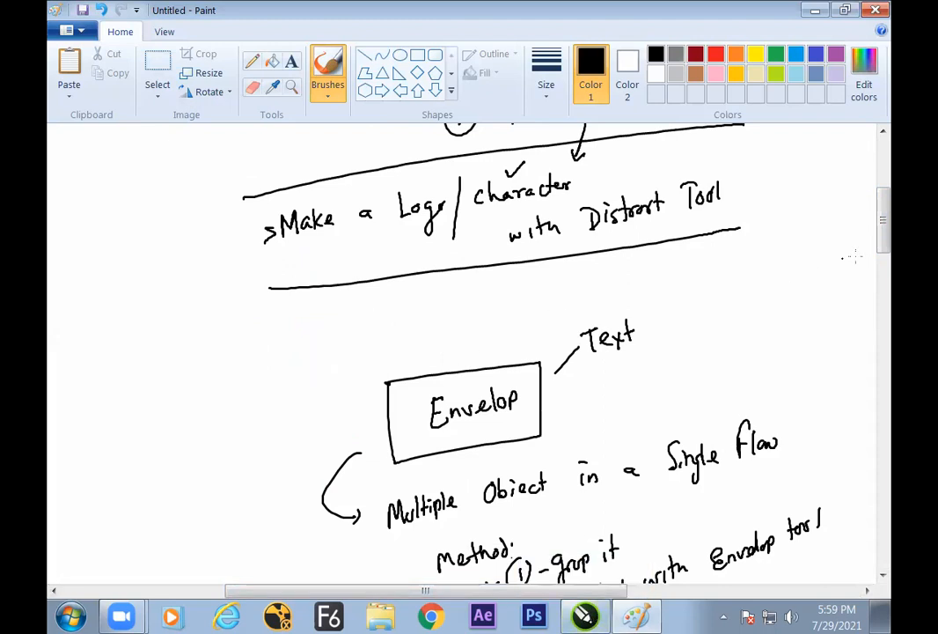
scroll(848, 257, "up", 3)
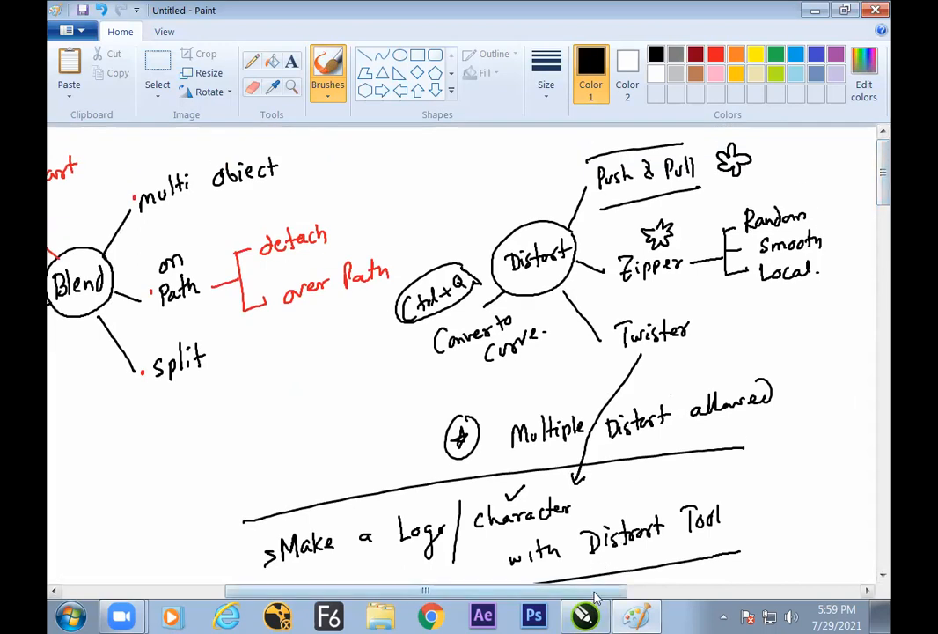
scroll(424, 317, "left", 5)
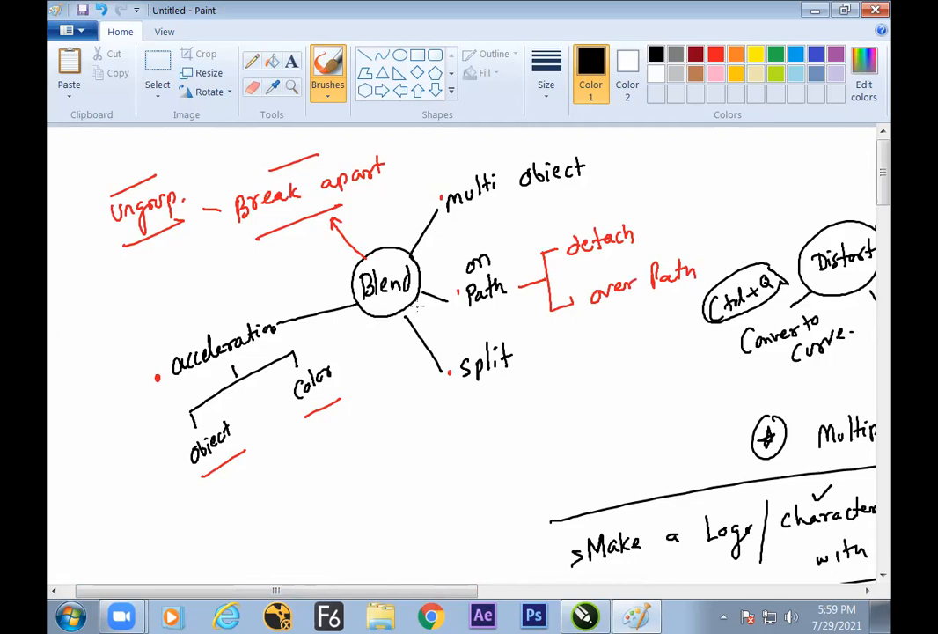
left_click_drag(469, 592, 547, 591)
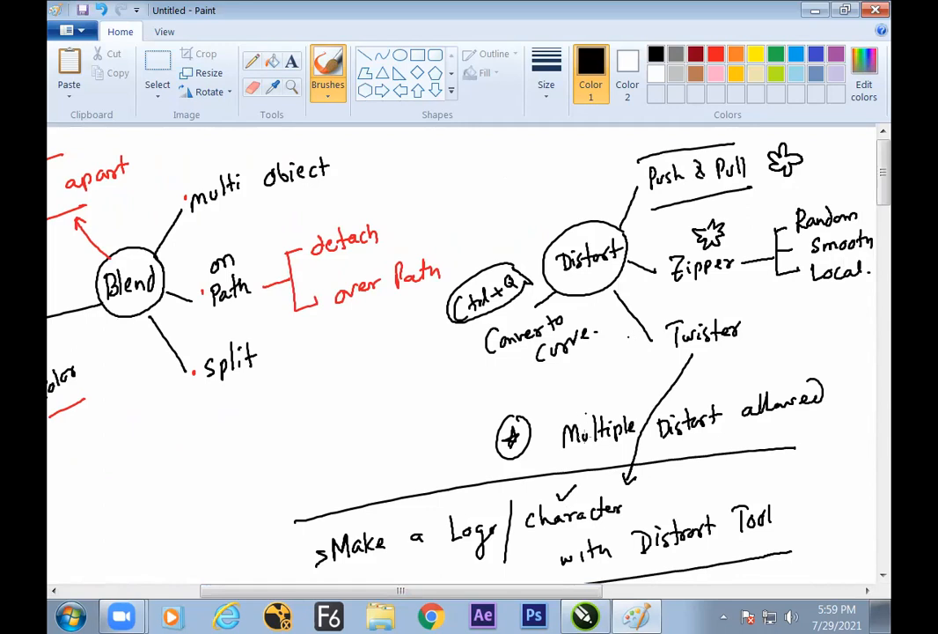
left_click_drag(569, 593, 619, 594)
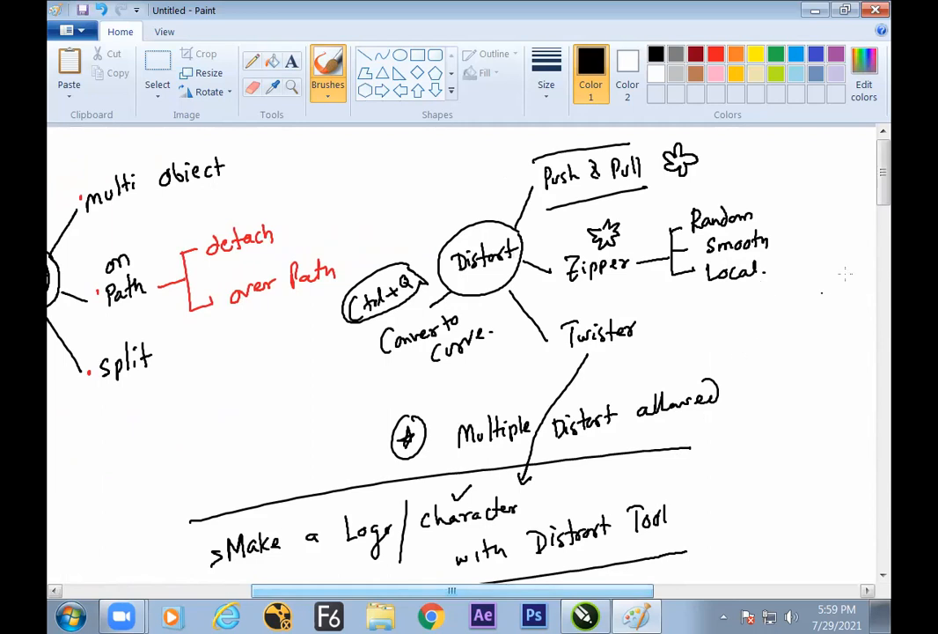
left_click_drag(886, 206, 883, 257)
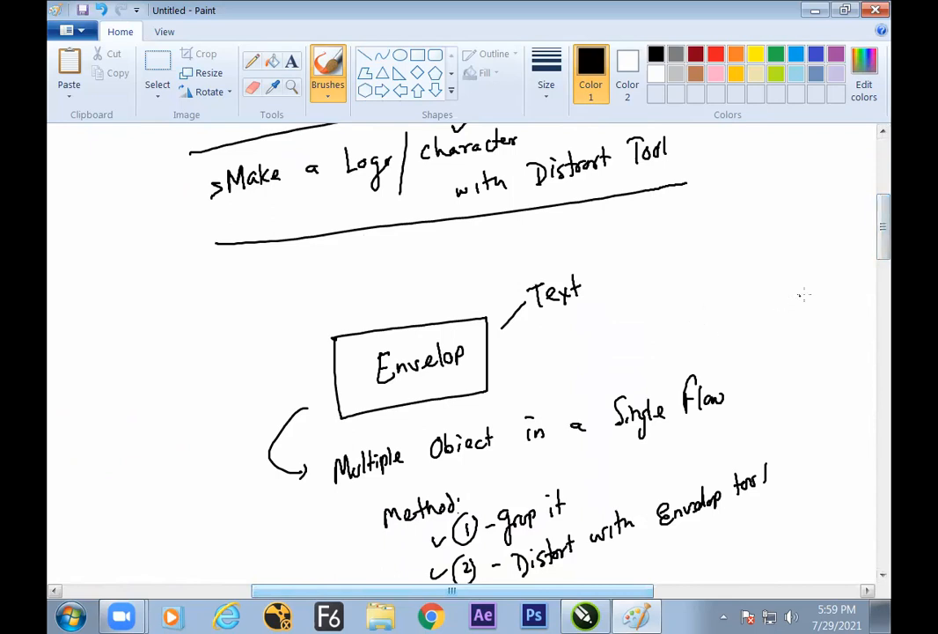
left_click(583, 616)
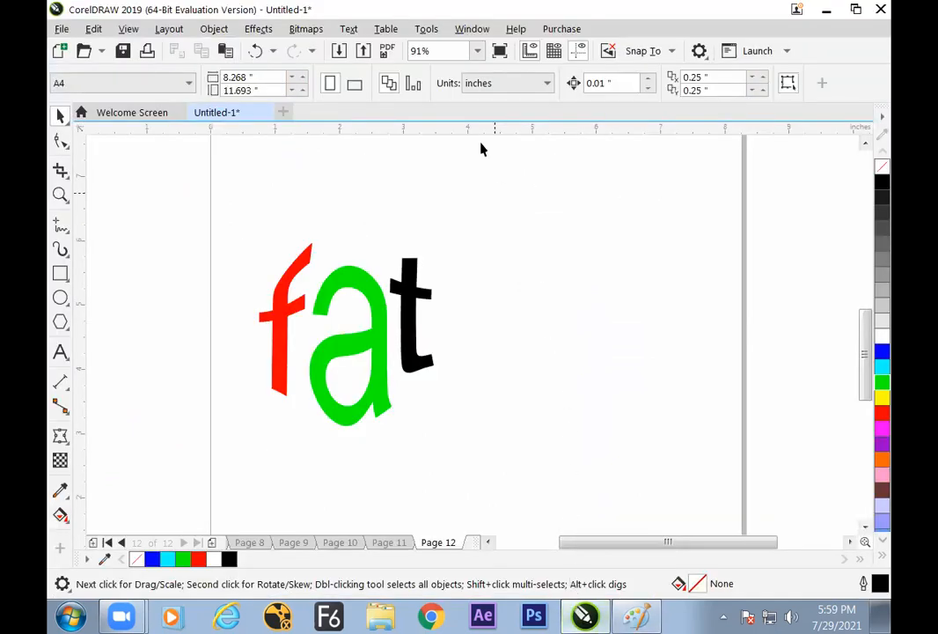